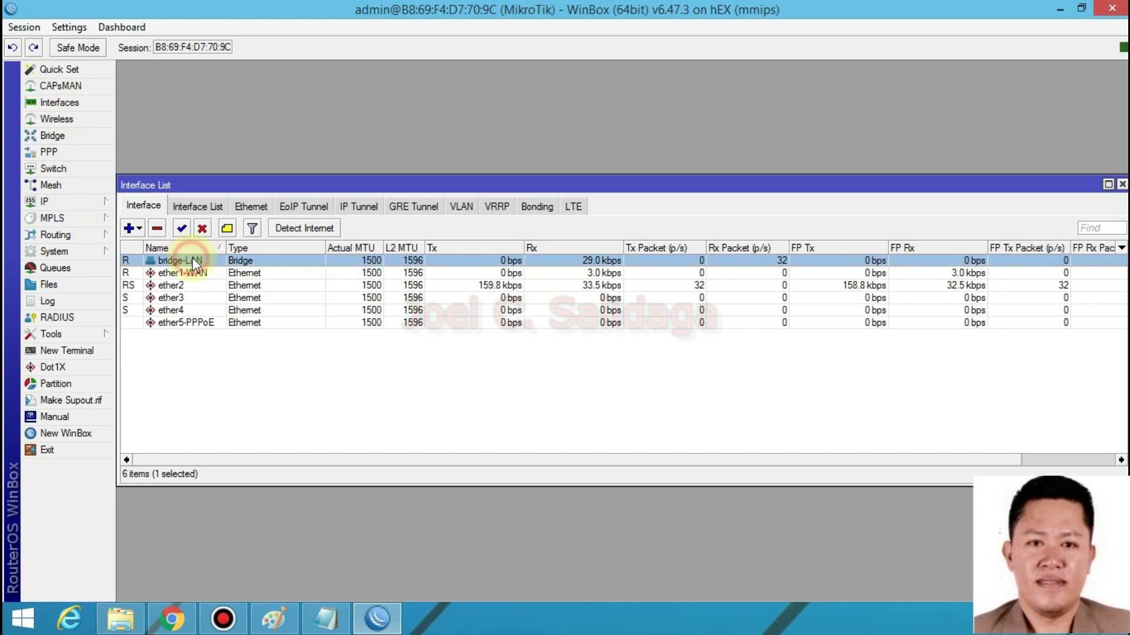
- Inspect the ether1-WAN interface properties and pick out ether2, ether3 and ether4 in the list
{"action": "double_click", "coordinate": [202, 273]}
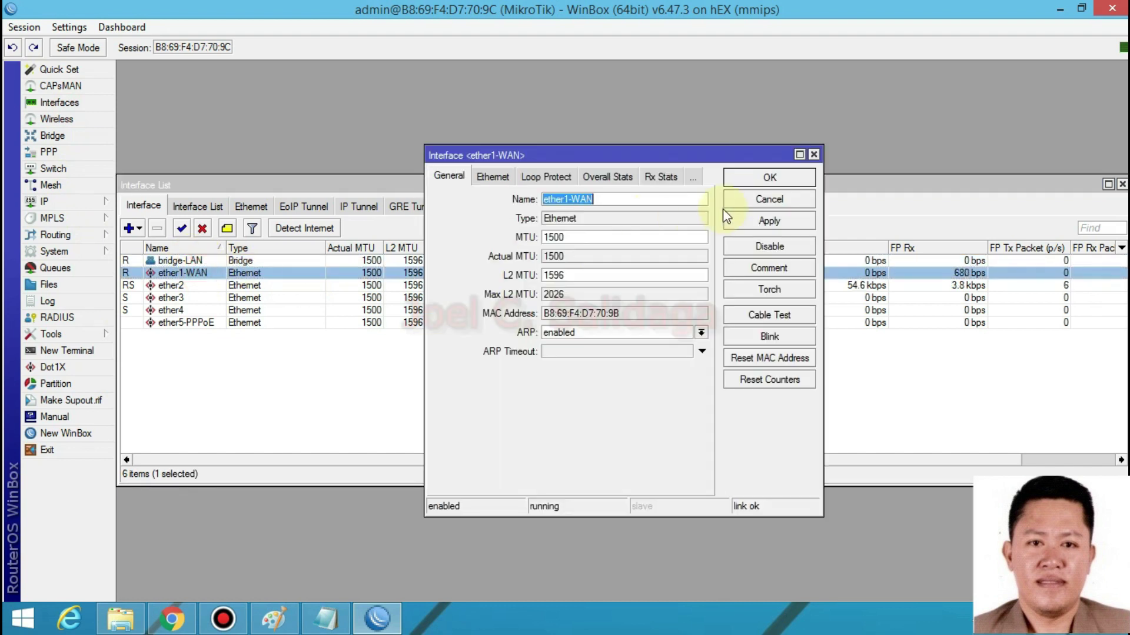
{"action": "left_click", "coordinate": [763, 182]}
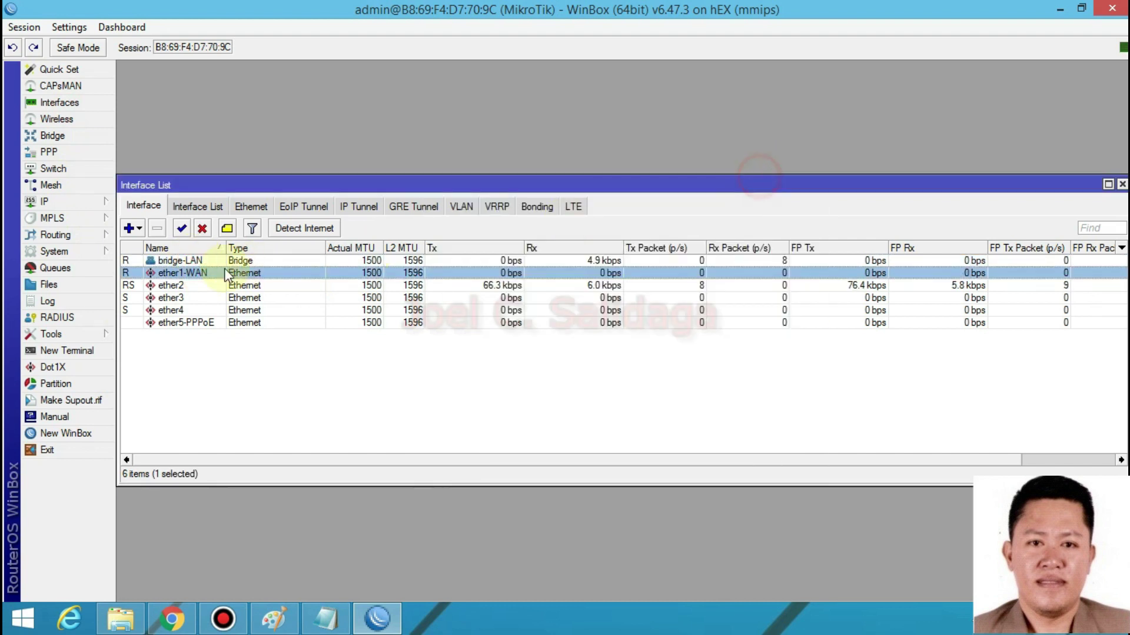
{"action": "double_click", "coordinate": [206, 274]}
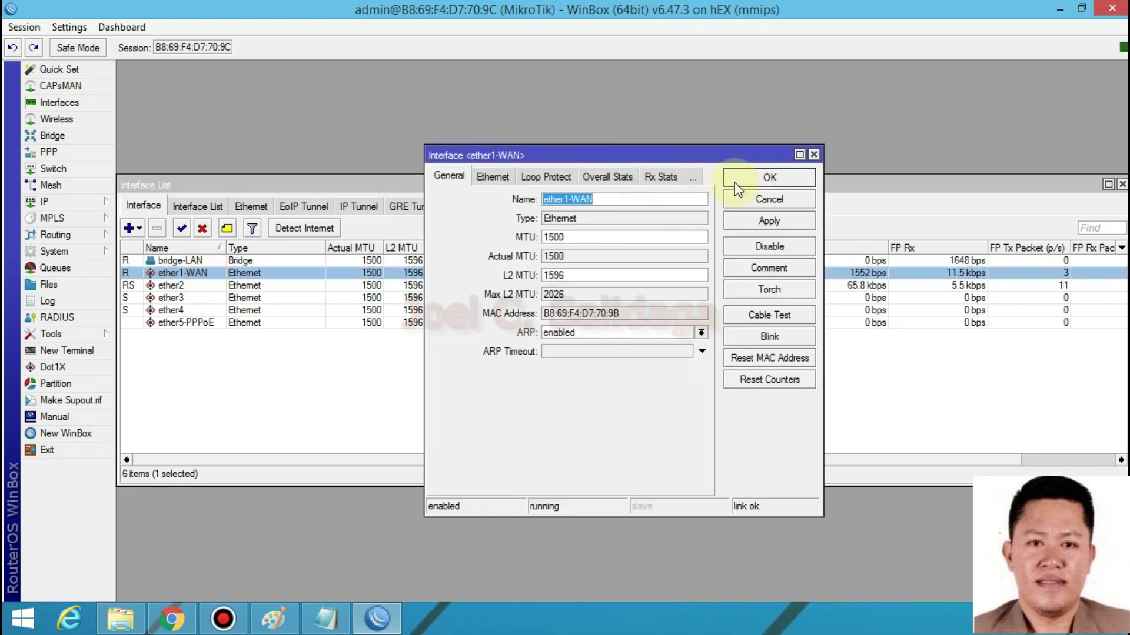
{"action": "left_click", "coordinate": [771, 177]}
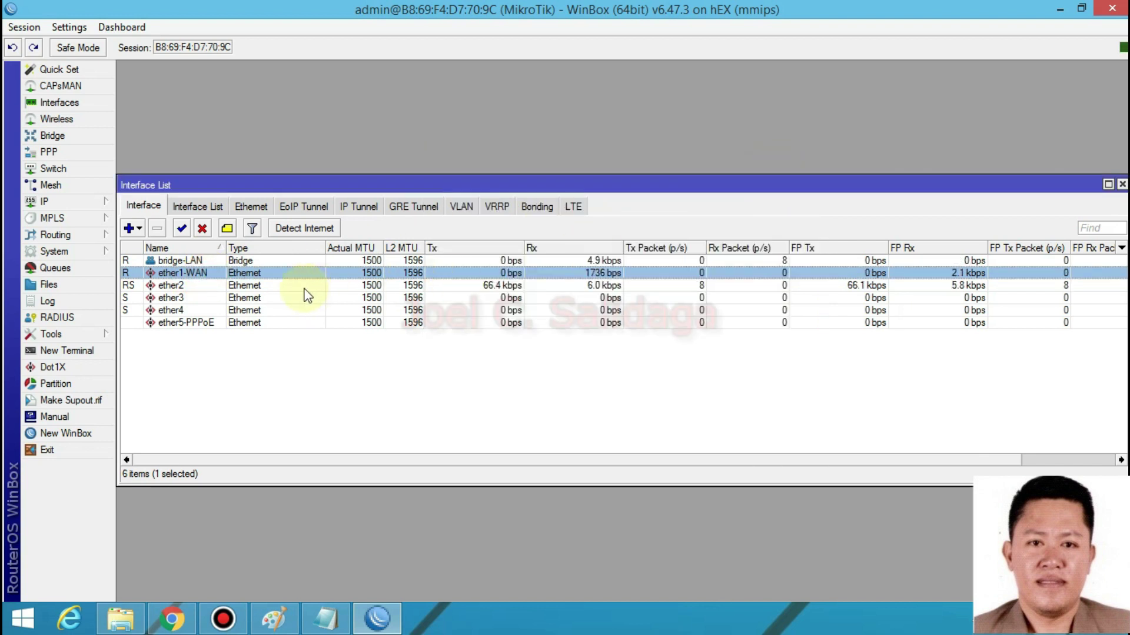
{"action": "left_click", "coordinate": [199, 286]}
{"action": "left_click", "coordinate": [198, 298]}
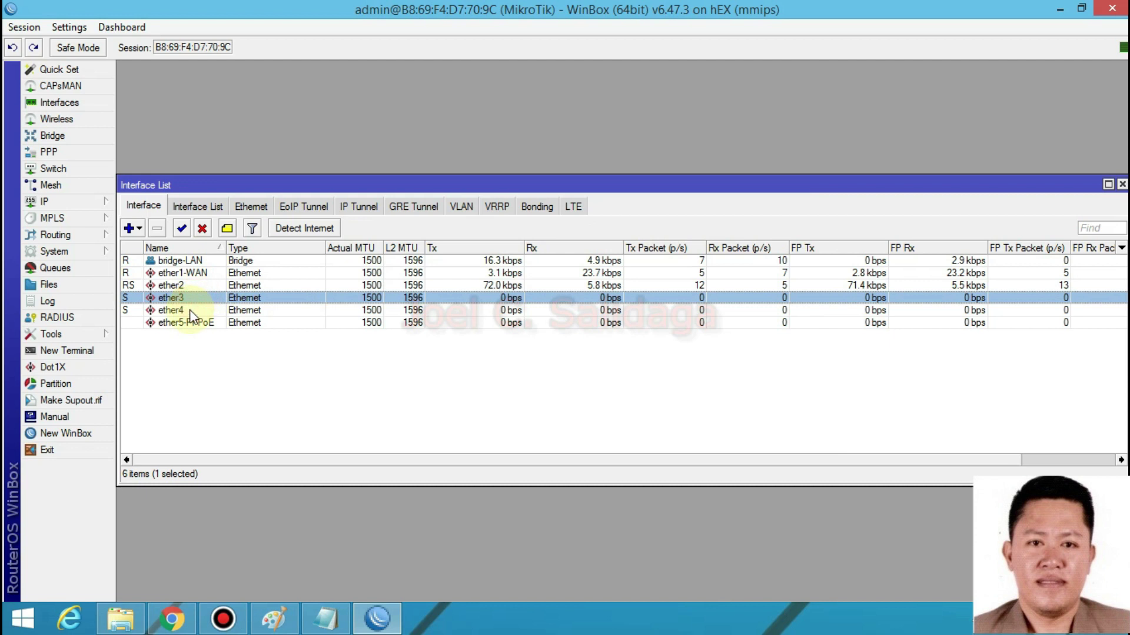
{"action": "left_click", "coordinate": [187, 310]}
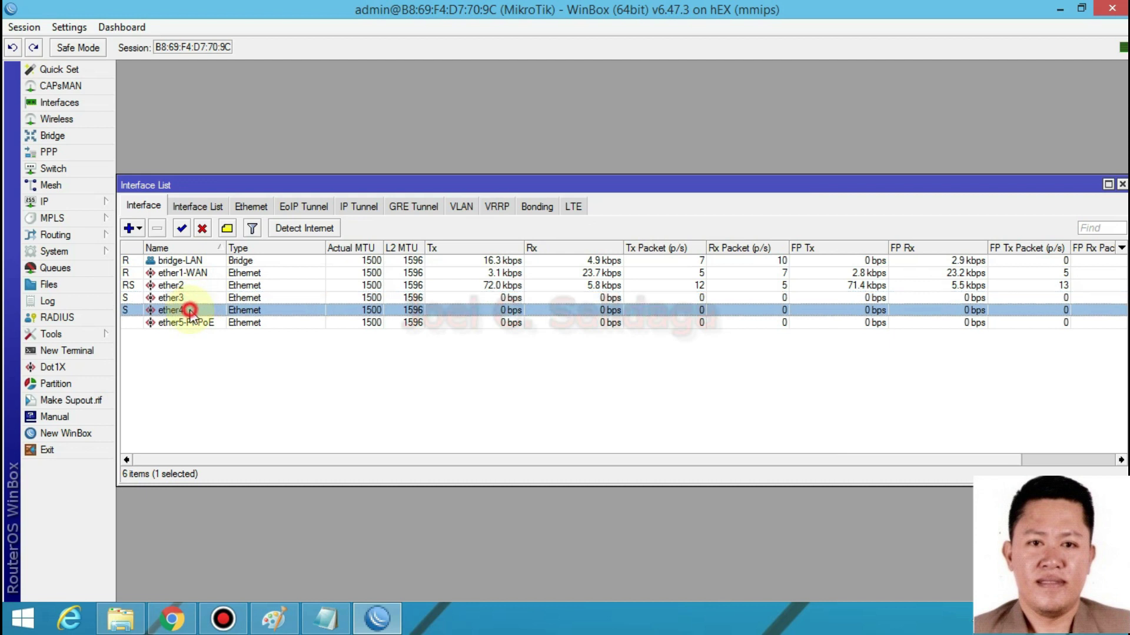
- Confirm bridge-LAN's ports are ether2–ether4, then close the Bridge and Interface List windows
{"action": "left_click", "coordinate": [67, 140]}
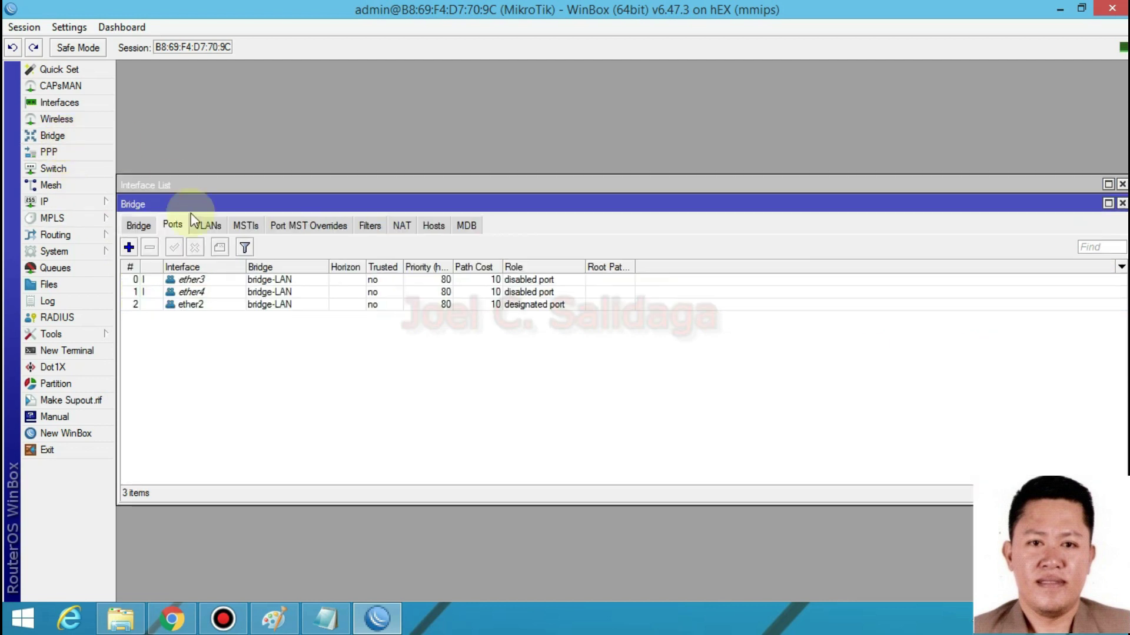
{"action": "left_click", "coordinate": [152, 225]}
{"action": "left_click", "coordinate": [196, 279]}
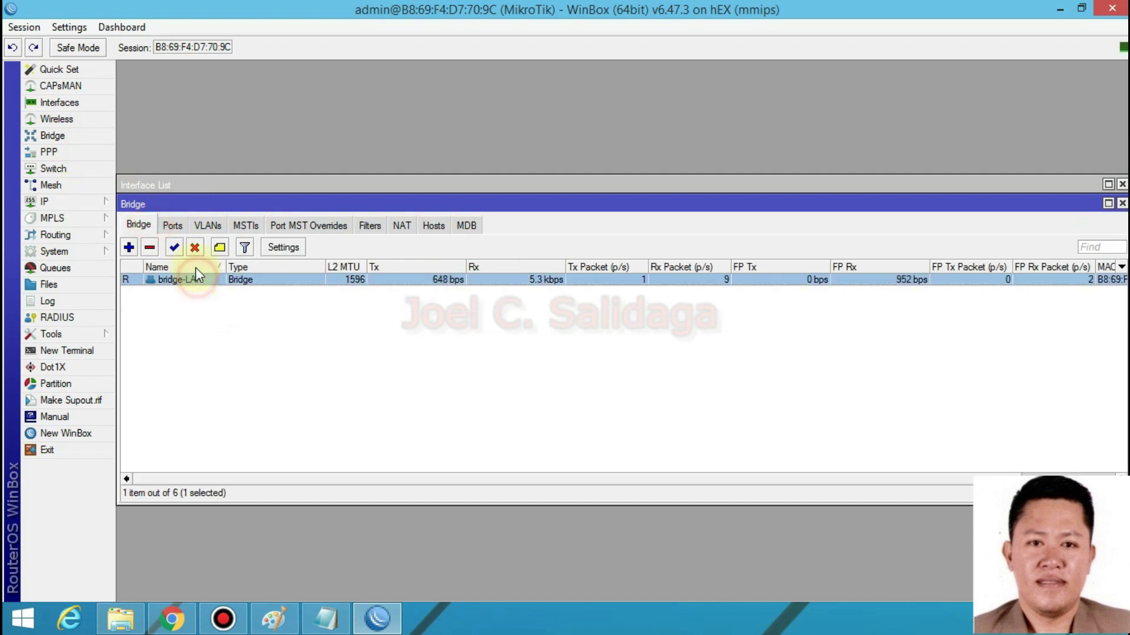
{"action": "left_click", "coordinate": [172, 226]}
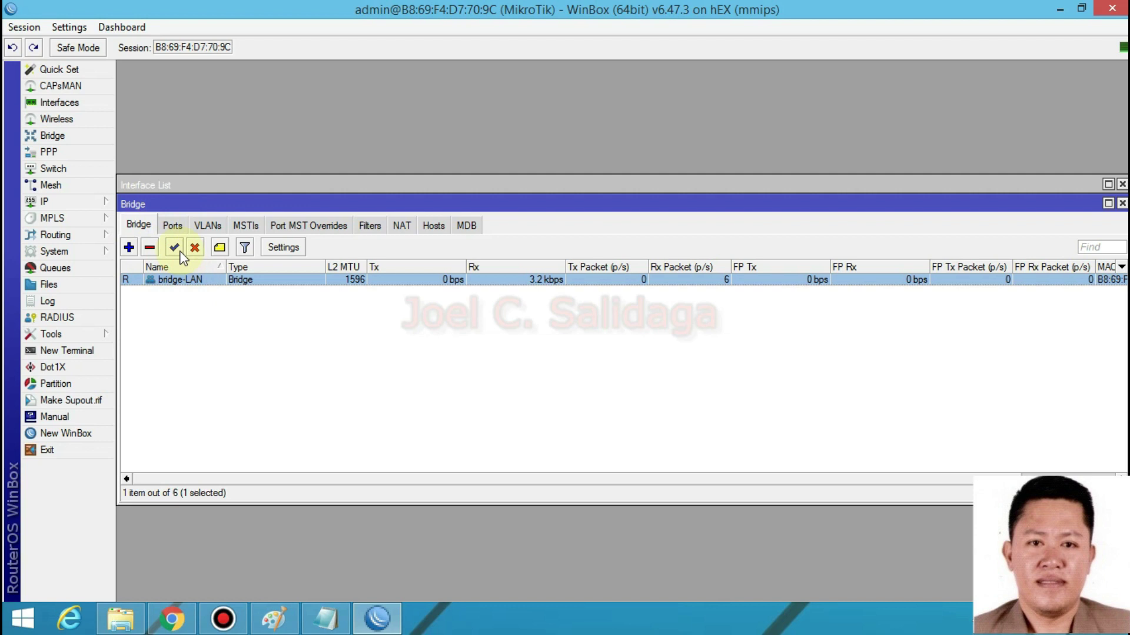
{"action": "left_click", "coordinate": [172, 225]}
{"action": "left_click", "coordinate": [207, 304]}
{"action": "left_click", "coordinate": [212, 291]}
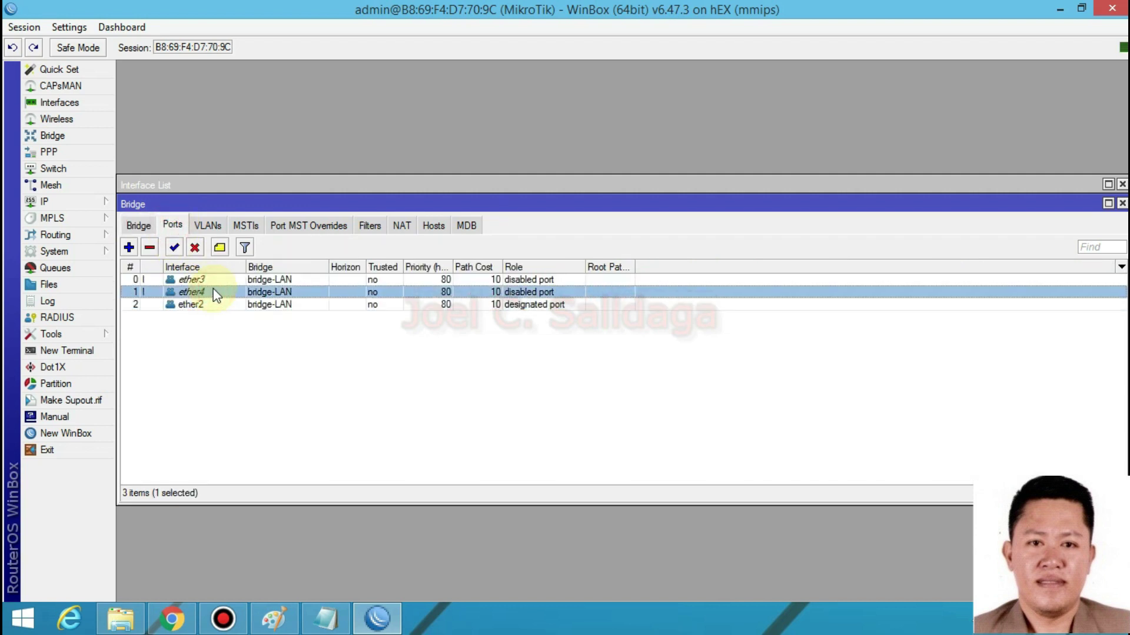
{"action": "left_click", "coordinate": [217, 282]}
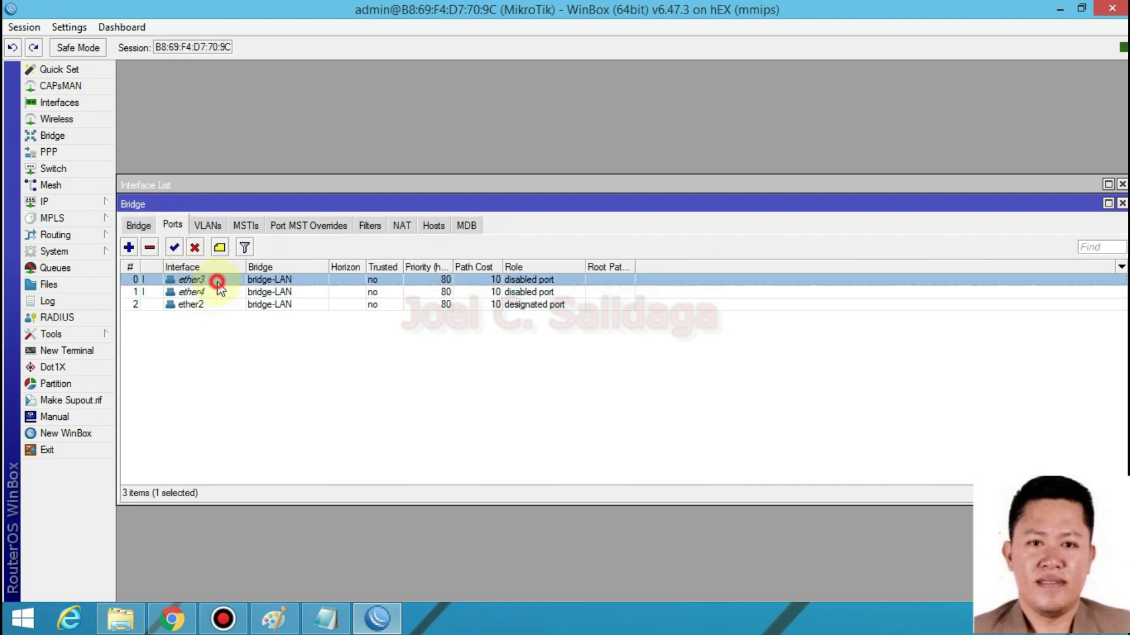
{"action": "left_click", "coordinate": [284, 292]}
{"action": "left_click", "coordinate": [283, 304]}
{"action": "left_click", "coordinate": [140, 226]}
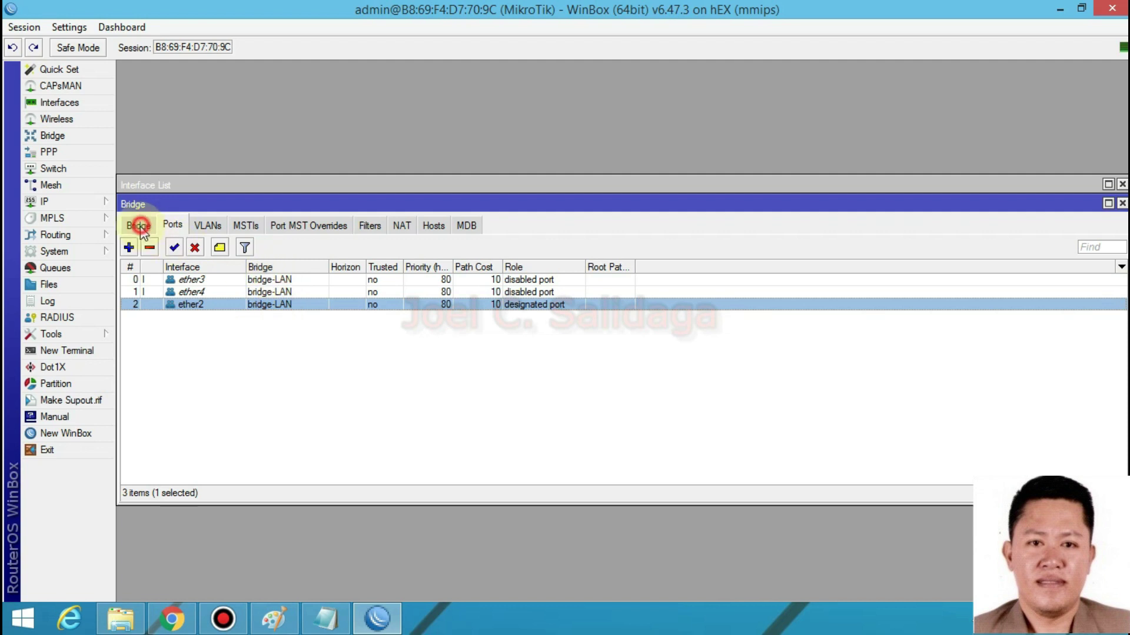
{"action": "left_click", "coordinate": [1122, 203]}
{"action": "left_click", "coordinate": [1121, 184]}
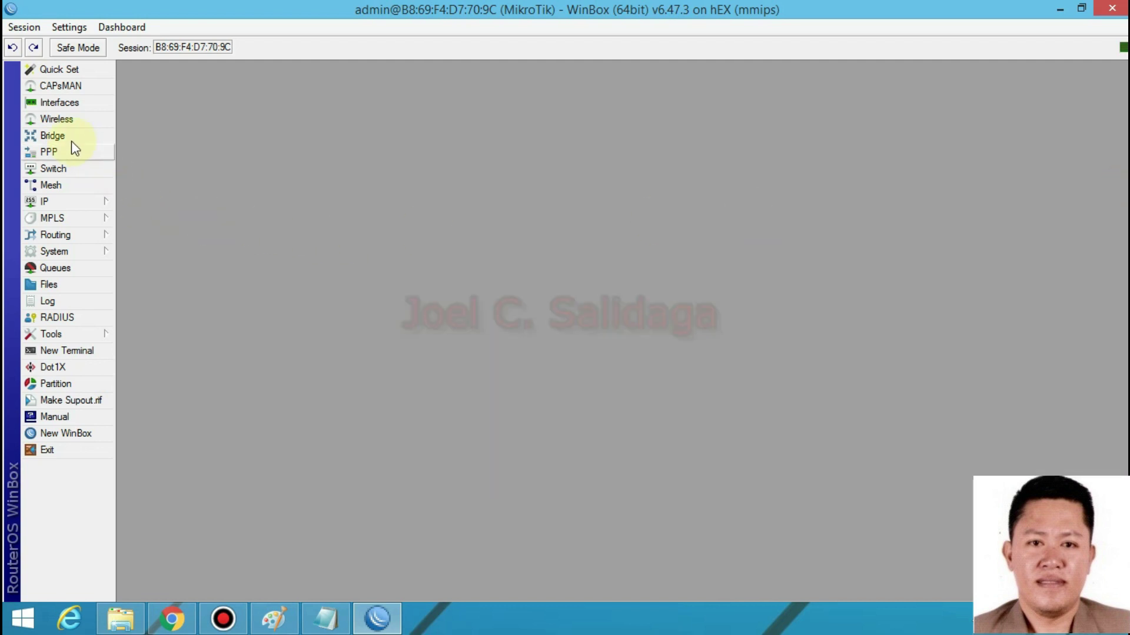
{"action": "left_click", "coordinate": [58, 102]}
{"action": "left_click", "coordinate": [169, 310]}
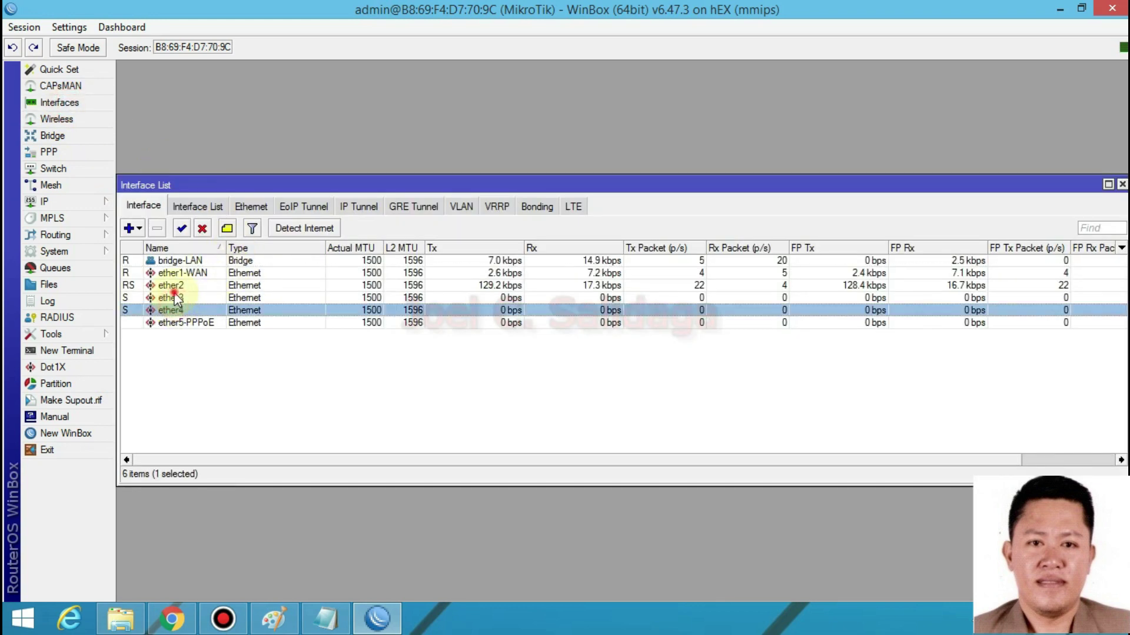
{"action": "left_click", "coordinate": [171, 286]}
{"action": "left_click", "coordinate": [172, 298]}
{"action": "left_click", "coordinate": [174, 310]}
{"action": "left_click", "coordinate": [174, 298]}
{"action": "left_click", "coordinate": [172, 285]}
{"action": "left_click", "coordinate": [183, 323]}
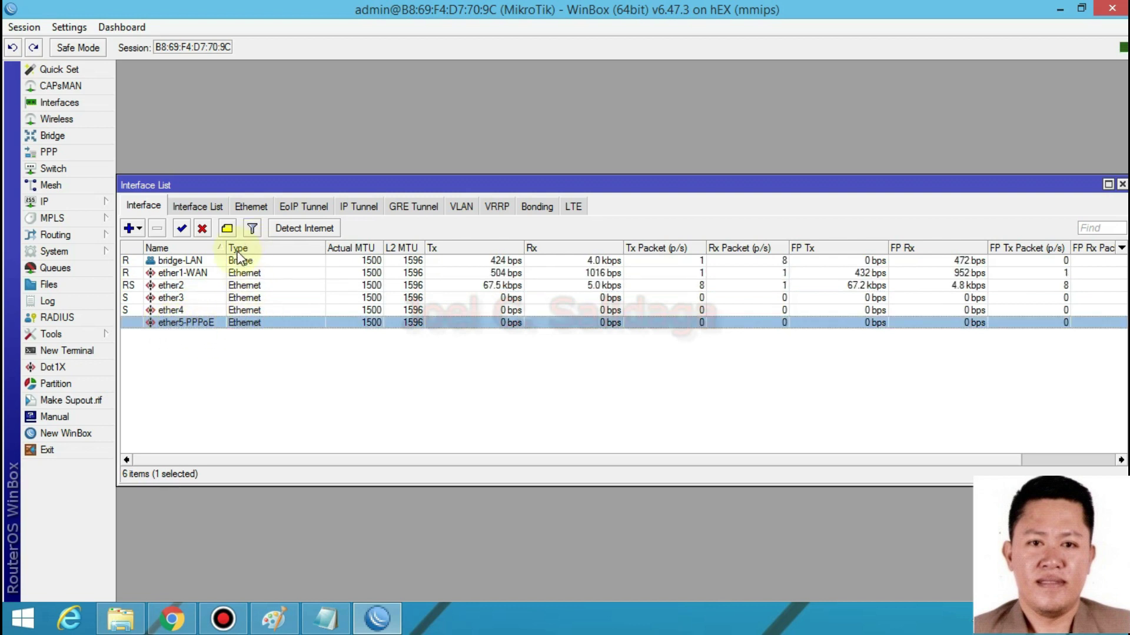
{"action": "double_click", "coordinate": [201, 327]}
{"action": "left_click_drag", "start_coordinate": [624, 199], "coordinate": [562, 202]}
{"action": "double_click", "coordinate": [616, 198]}
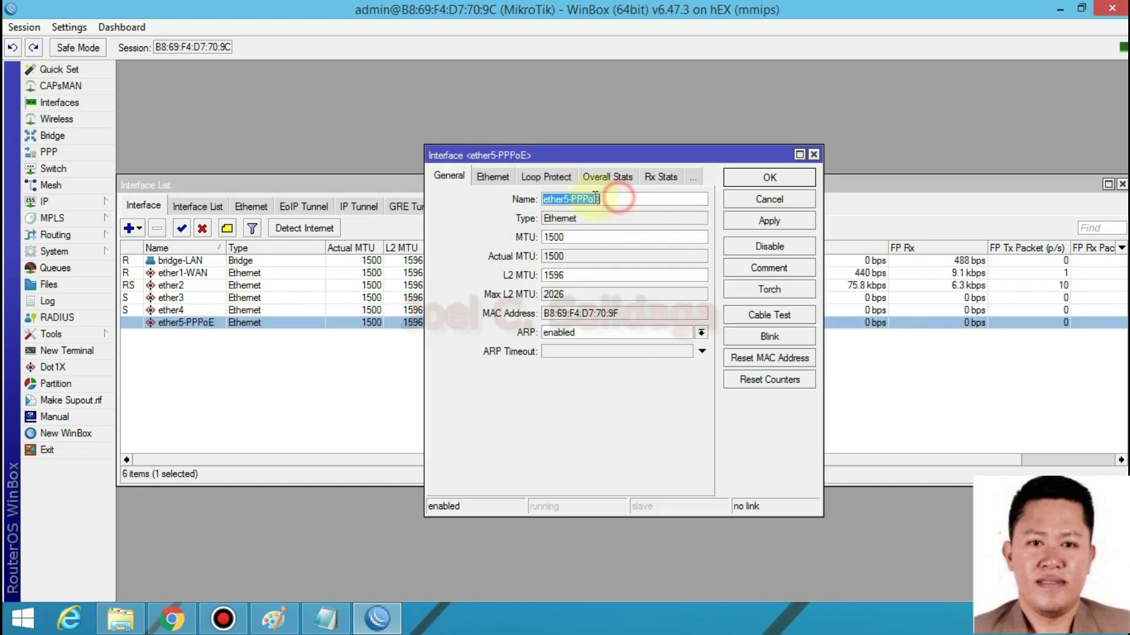
{"action": "left_click", "coordinate": [604, 200]}
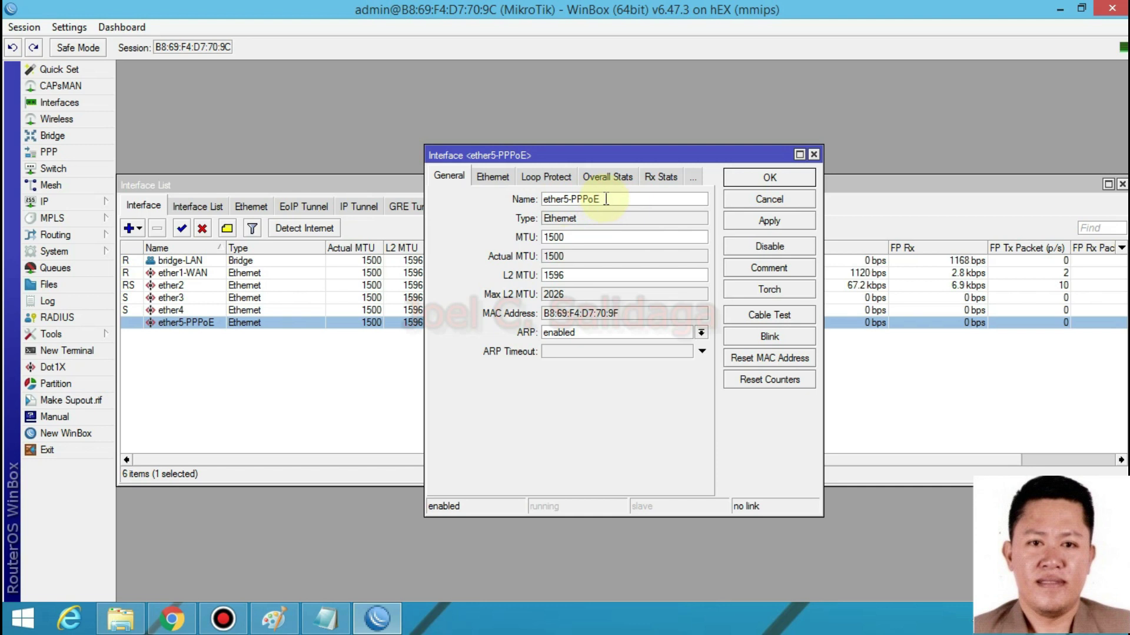
{"action": "left_click", "coordinate": [624, 200]}
{"action": "left_click", "coordinate": [756, 222]}
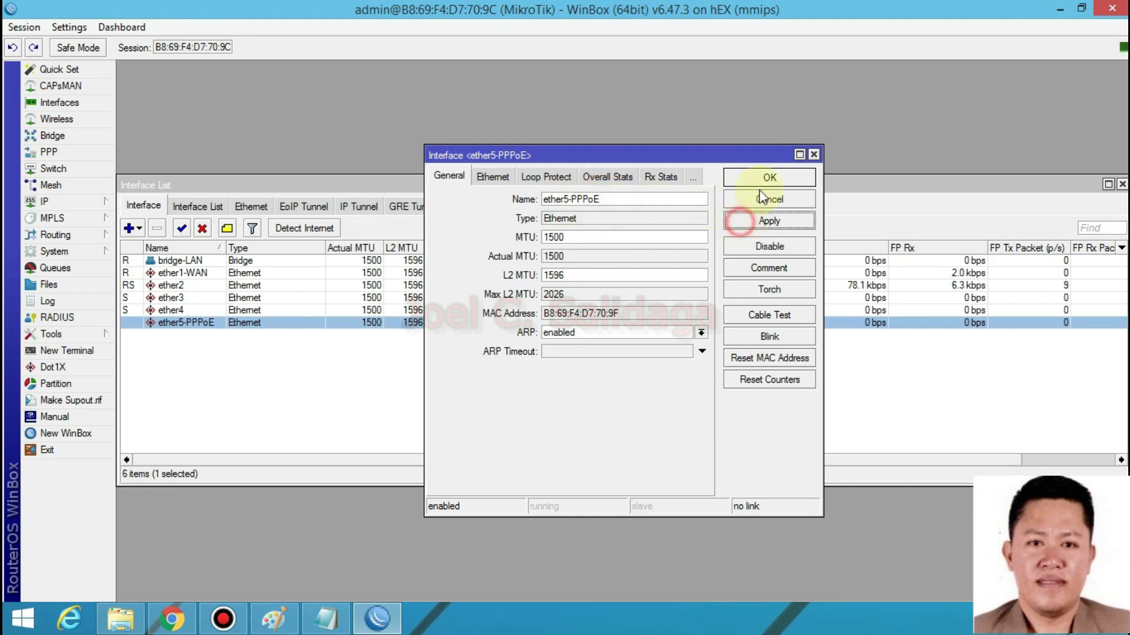
{"action": "left_click", "coordinate": [768, 175]}
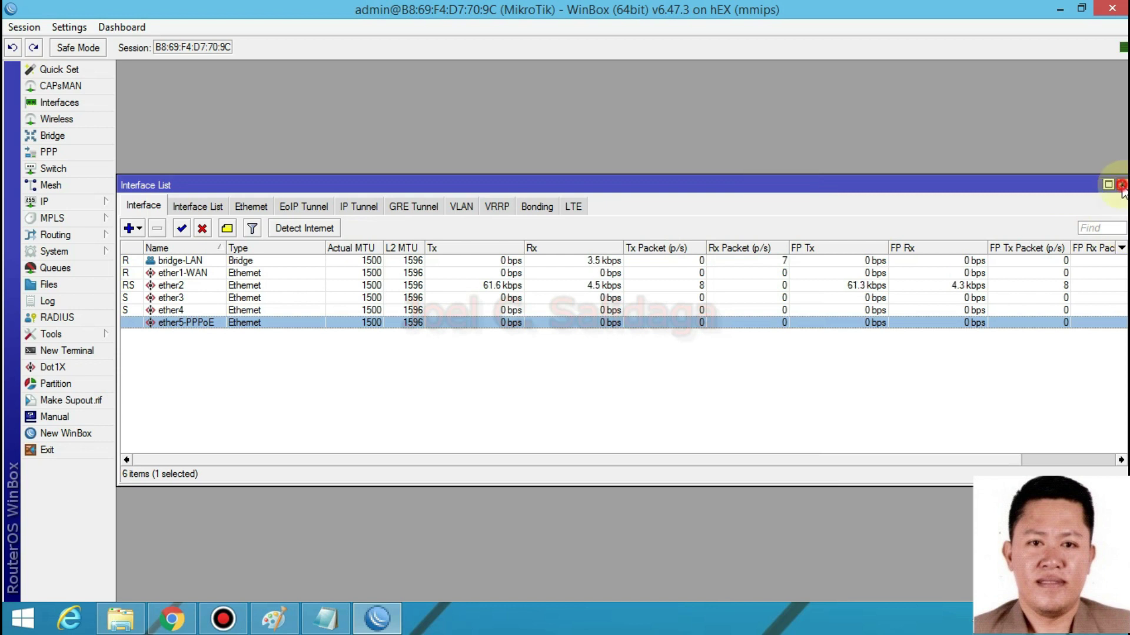
{"action": "left_click", "coordinate": [1122, 184]}
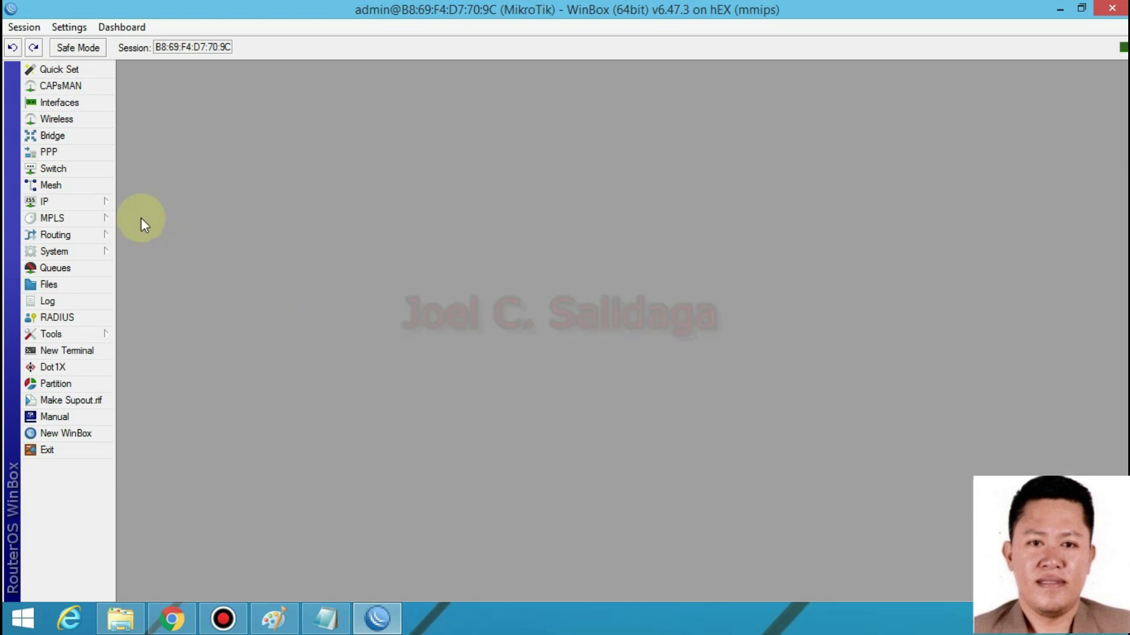
- Add a new PPPoE server named 'PPPoE ISP Server'
{"action": "left_click", "coordinate": [61, 151]}
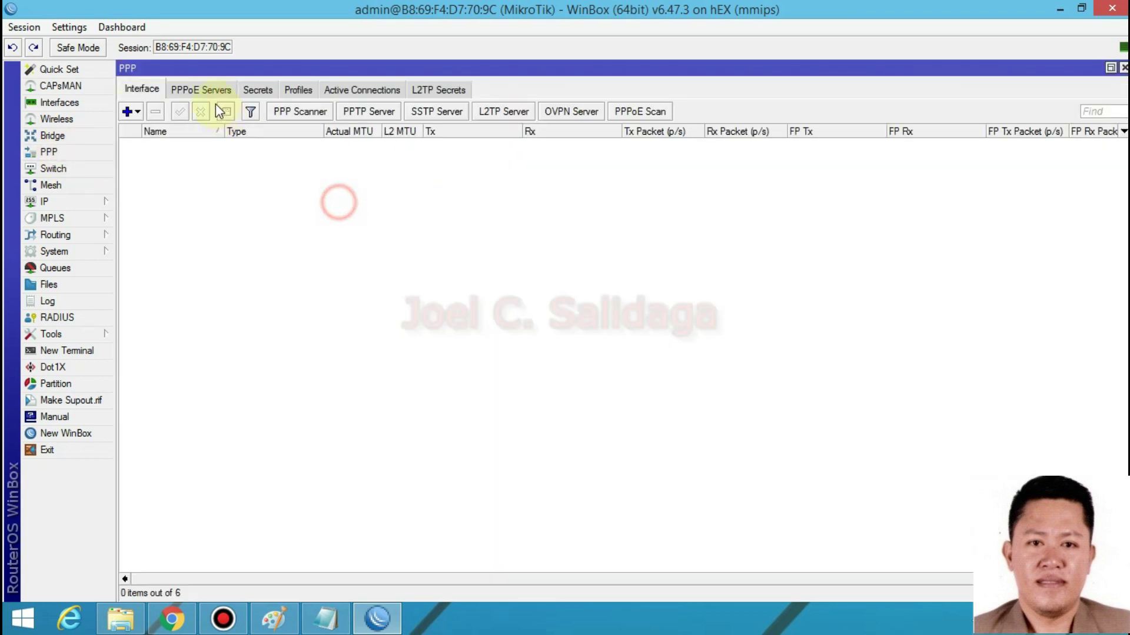
{"action": "left_click", "coordinate": [203, 89]}
{"action": "left_click", "coordinate": [127, 111]}
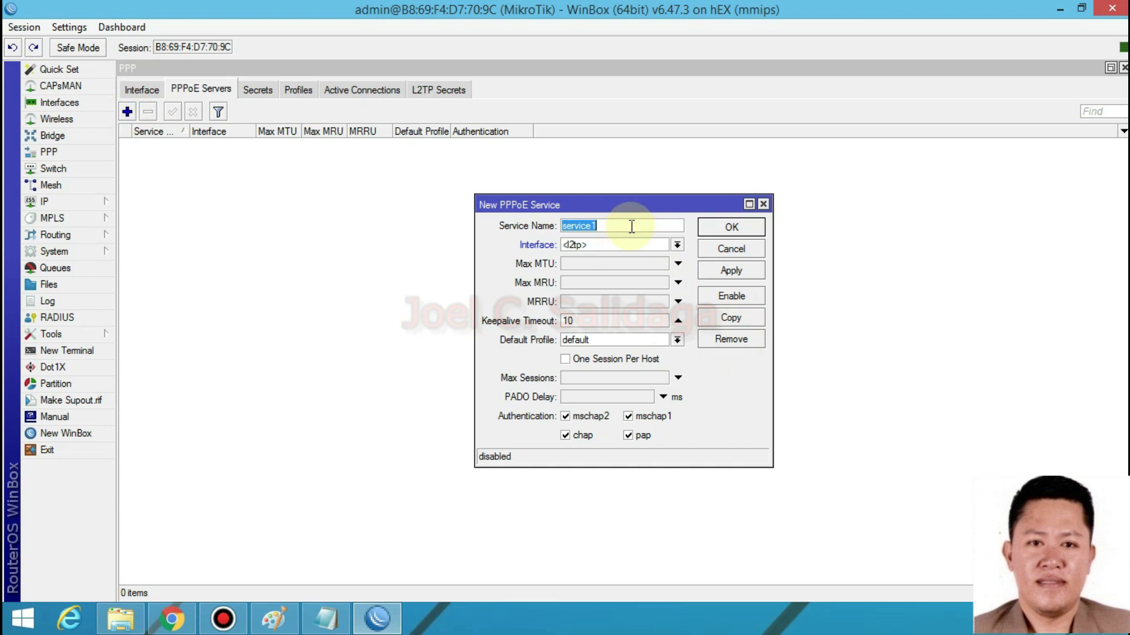
{"action": "type", "text": "PPPoE ISP S"}
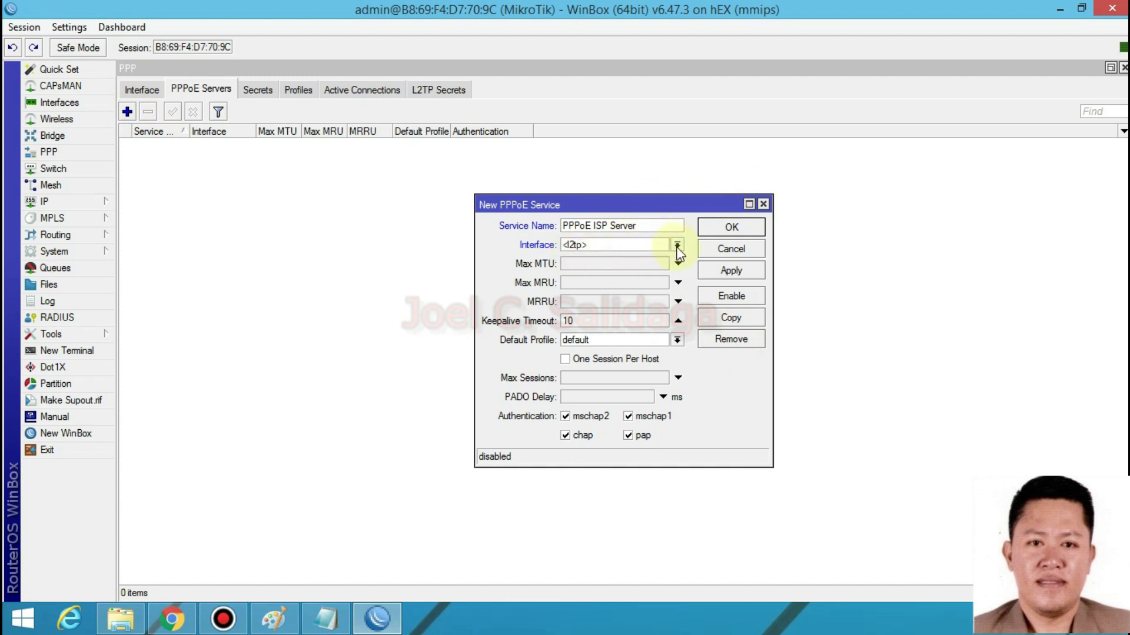
- Outline the router's right-hand red port on the network diagram in Paint
{"action": "left_click", "coordinate": [274, 618]}
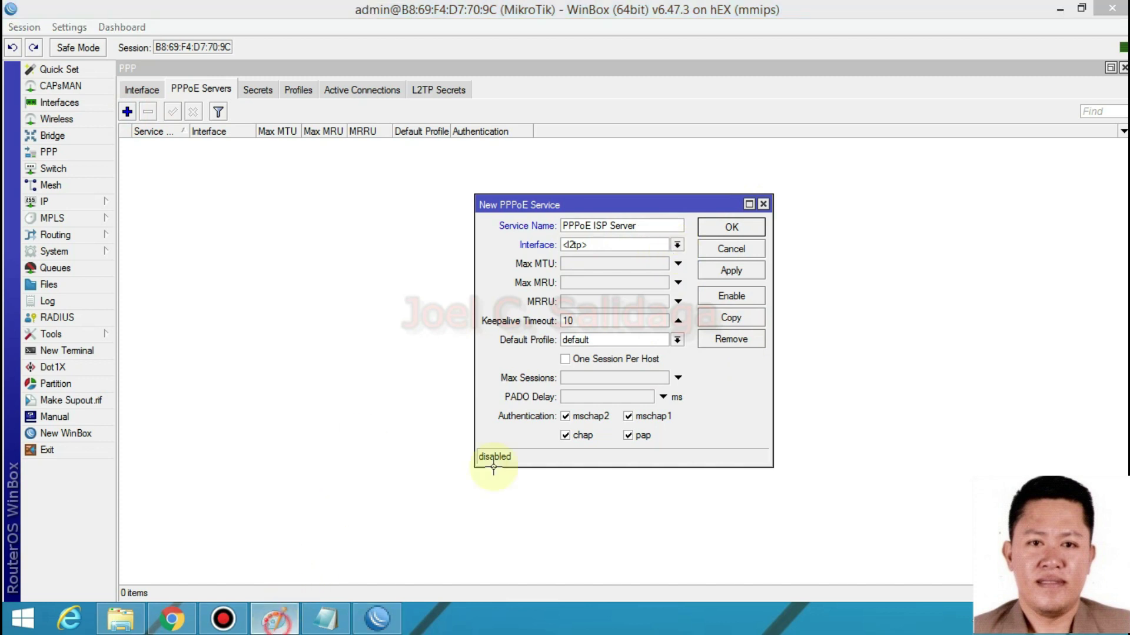
{"action": "mouse_move", "coordinate": [476, 377]}
{"action": "left_mouse_down"}
{"action": "mouse_move", "coordinate": [498, 412]}
{"action": "mouse_move", "coordinate": [519, 417]}
{"action": "left_mouse_up"}
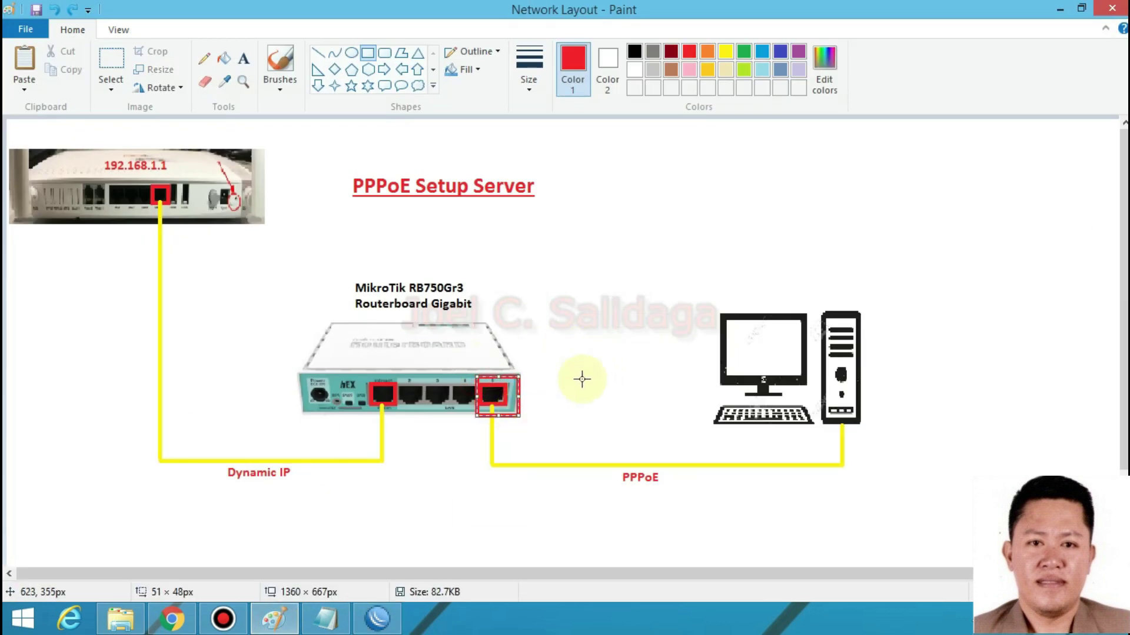
{"action": "left_click", "coordinate": [377, 618]}
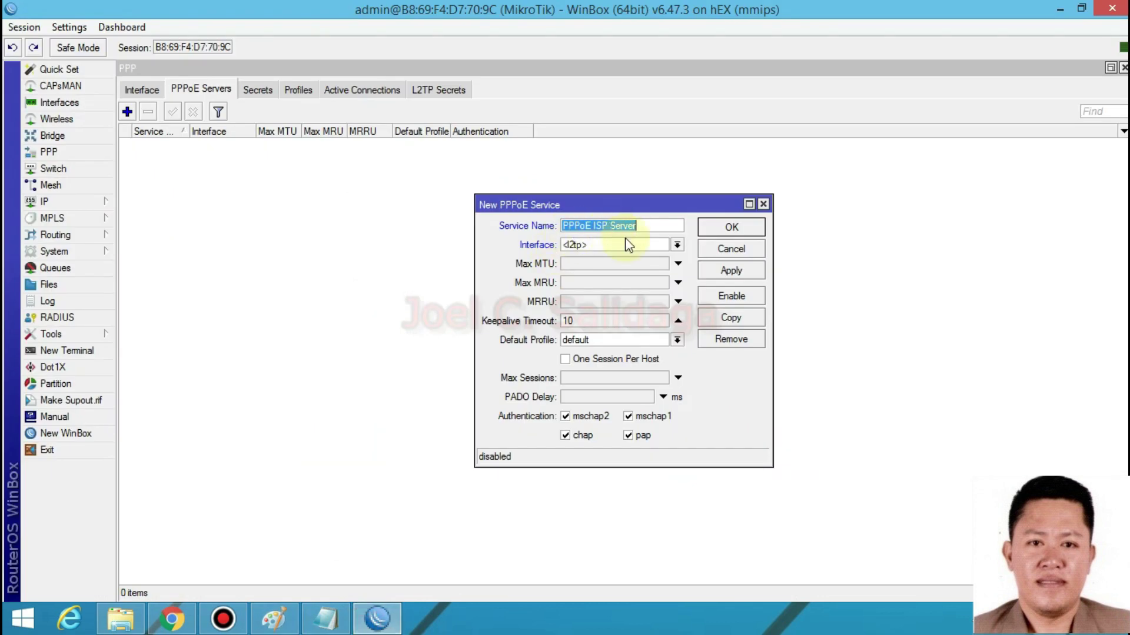
- Bind the server to ether5-PPPoE, turn off mschap2, chap and mschap1, and save it
{"action": "left_click", "coordinate": [678, 246]}
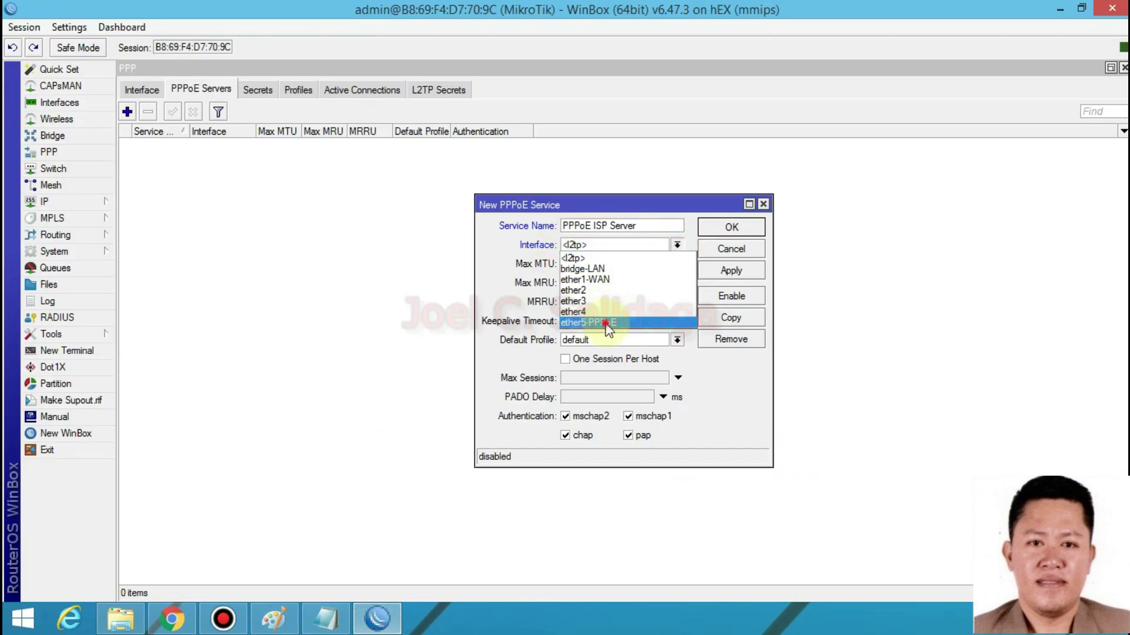
{"action": "left_click", "coordinate": [606, 323]}
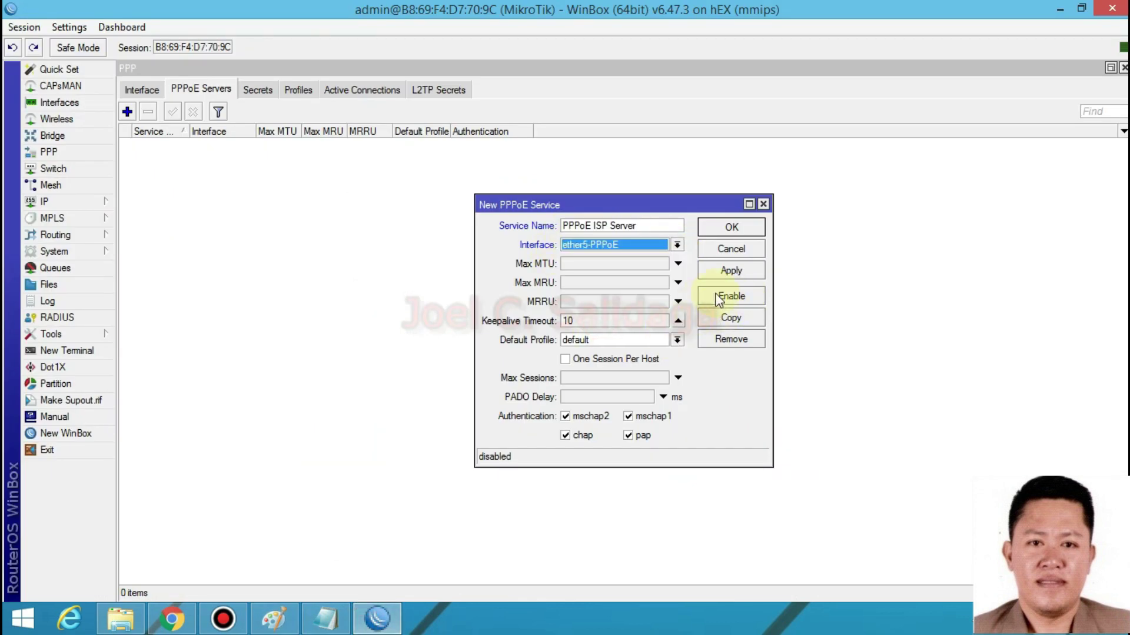
{"action": "left_click", "coordinate": [565, 416]}
{"action": "left_click", "coordinate": [565, 435]}
{"action": "left_click", "coordinate": [628, 416]}
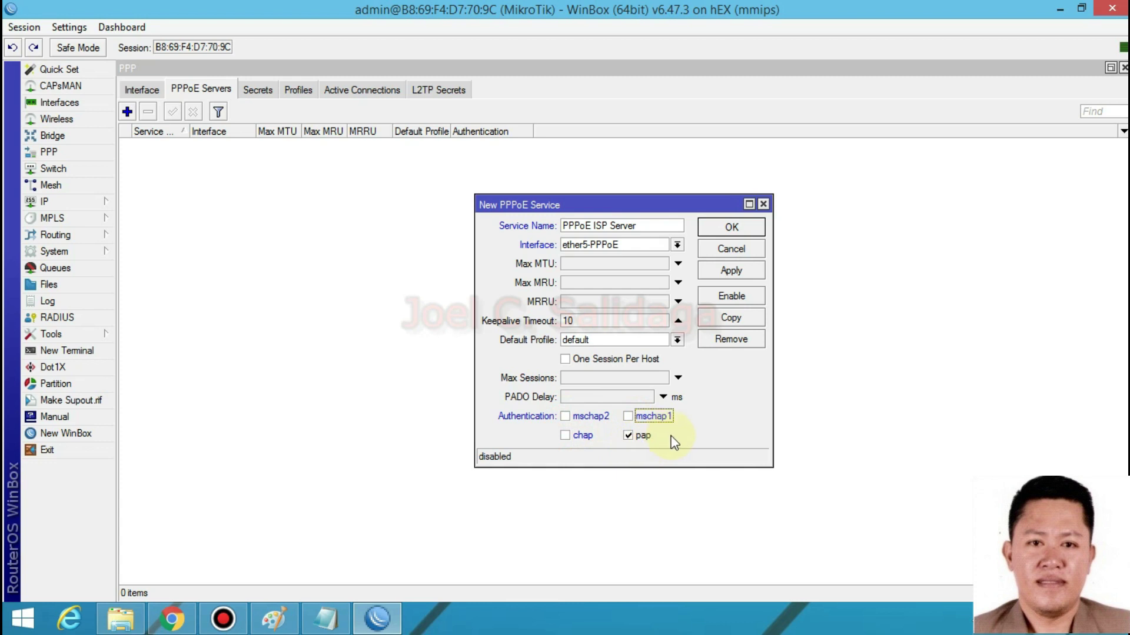
{"action": "left_click", "coordinate": [730, 273]}
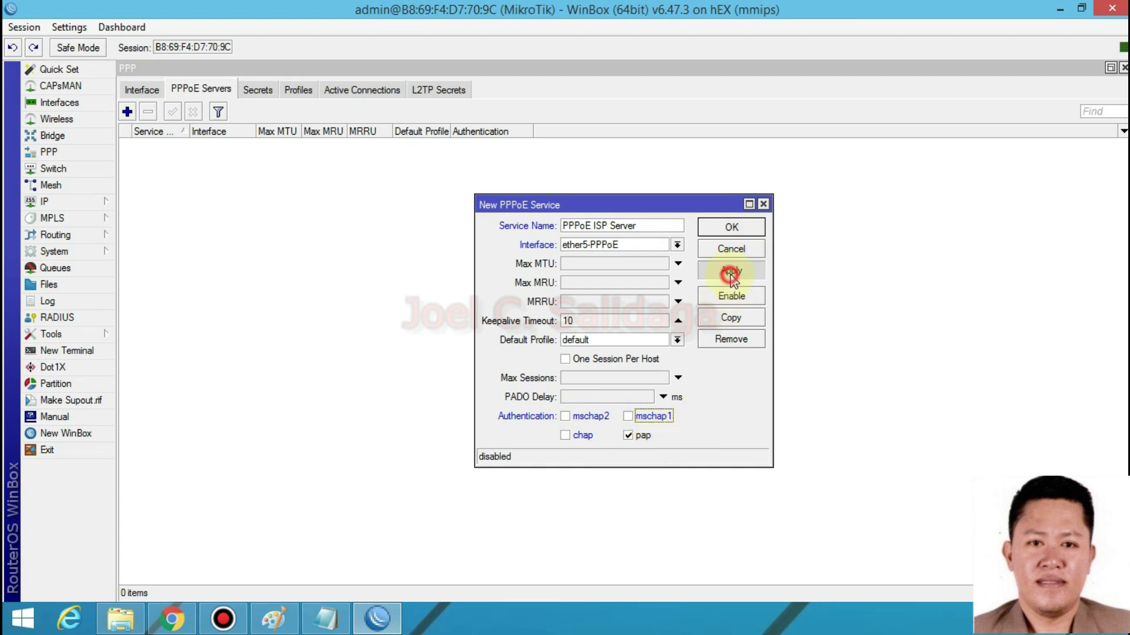
{"action": "left_click", "coordinate": [732, 227]}
{"action": "left_click", "coordinate": [196, 147]}
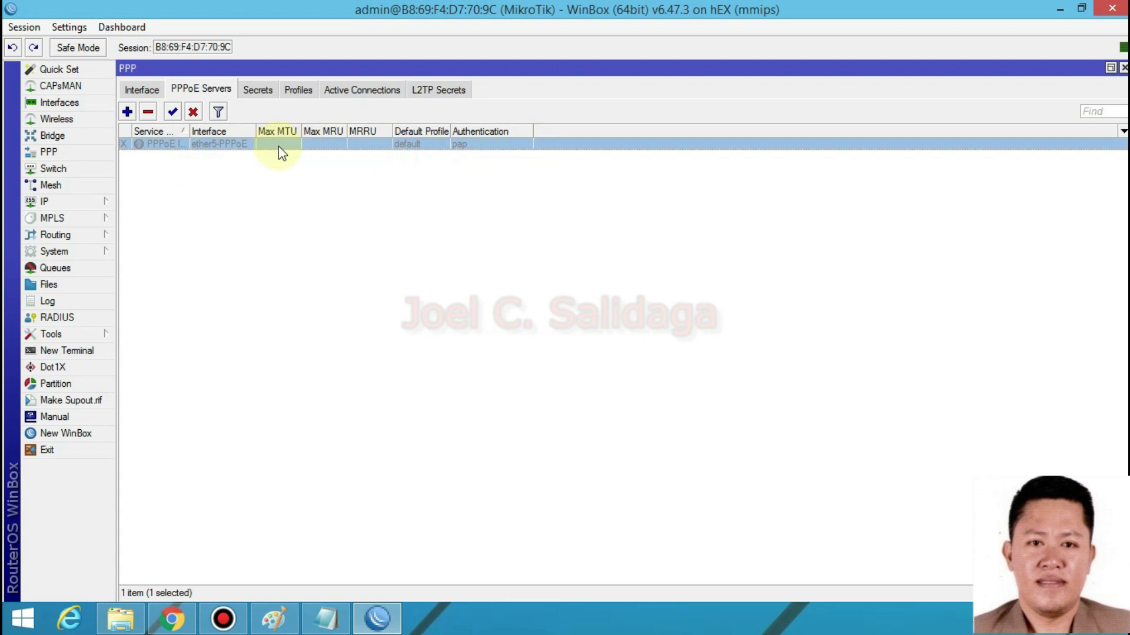
- Box port 5 of the hEX router in red on the diagram, discarding a stray box on port 2
{"action": "left_click", "coordinate": [274, 618]}
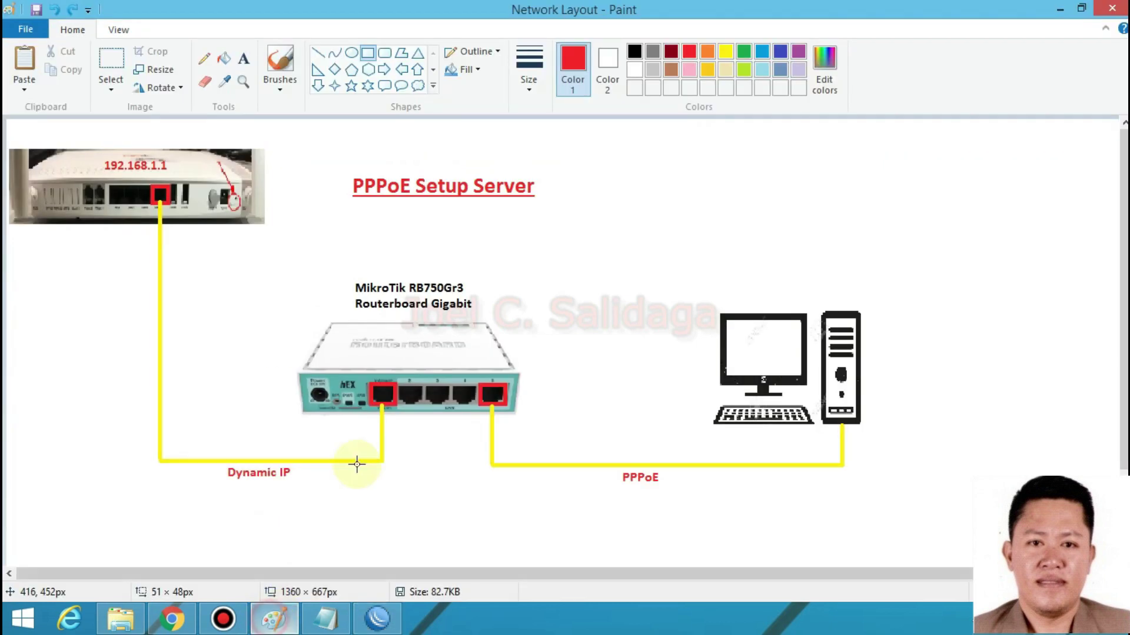
{"action": "left_click_drag", "start_coordinate": [397, 387], "coordinate": [424, 407]}
{"action": "key", "text": "ctrl+z"}
{"action": "left_click_drag", "start_coordinate": [488, 388], "coordinate": [510, 410]}
{"action": "left_click", "coordinate": [481, 428]}
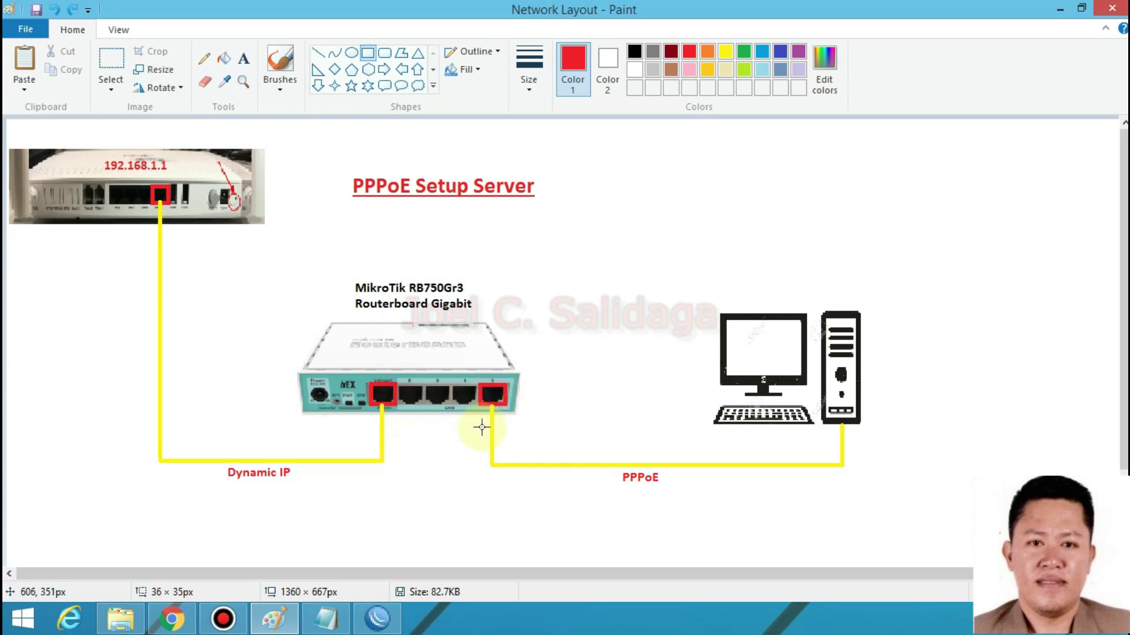
{"action": "left_click", "coordinate": [376, 617]}
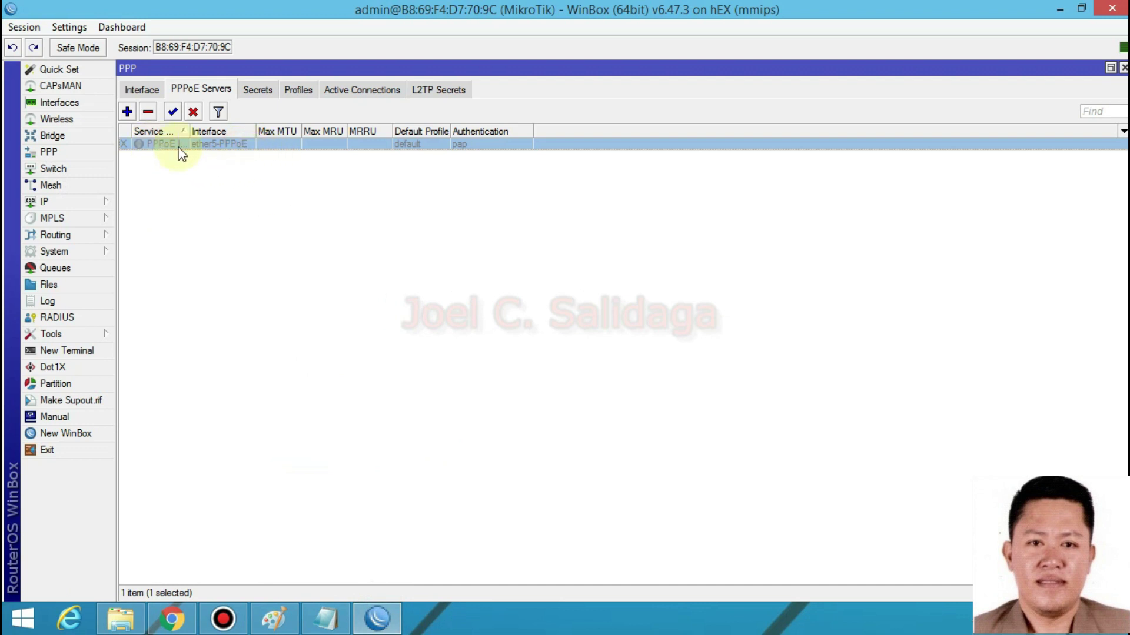
- Enable PPPoE ISP Server and widen the Service and Interface columns to show the full names
{"action": "left_click", "coordinate": [173, 112]}
{"action": "left_click", "coordinate": [344, 255]}
{"action": "left_click", "coordinate": [210, 144]}
{"action": "left_click_drag", "start_coordinate": [197, 131], "coordinate": [318, 130]}
{"action": "left_click", "coordinate": [276, 241]}
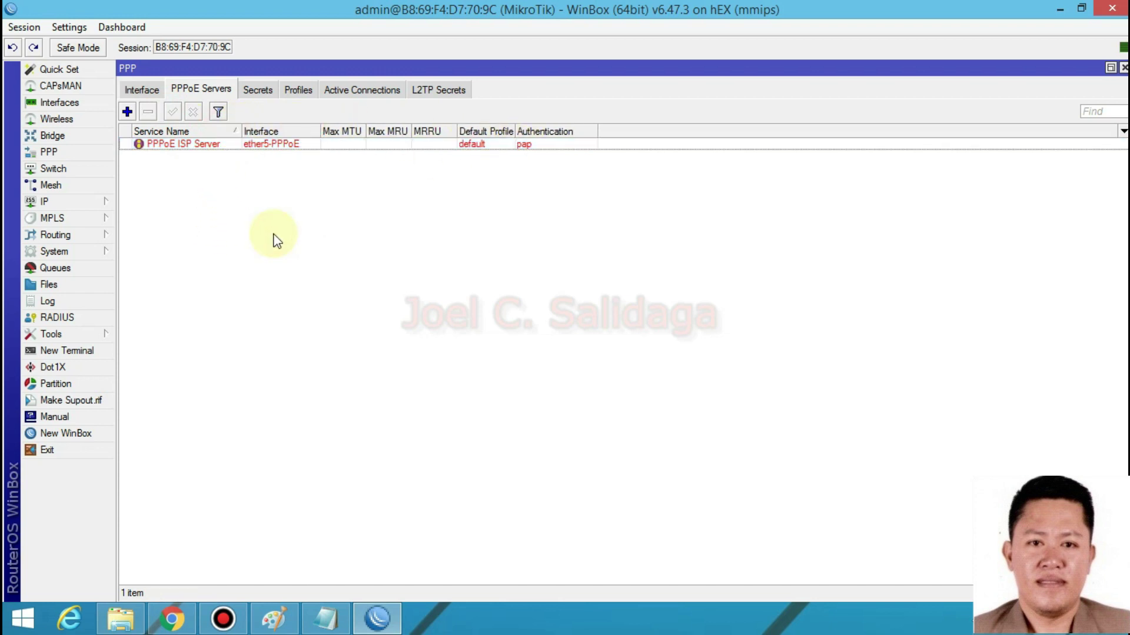
- Open PPP Profiles and inspect the dhcp_pool0 entry in the IP Pool list
{"action": "left_click", "coordinate": [298, 89]}
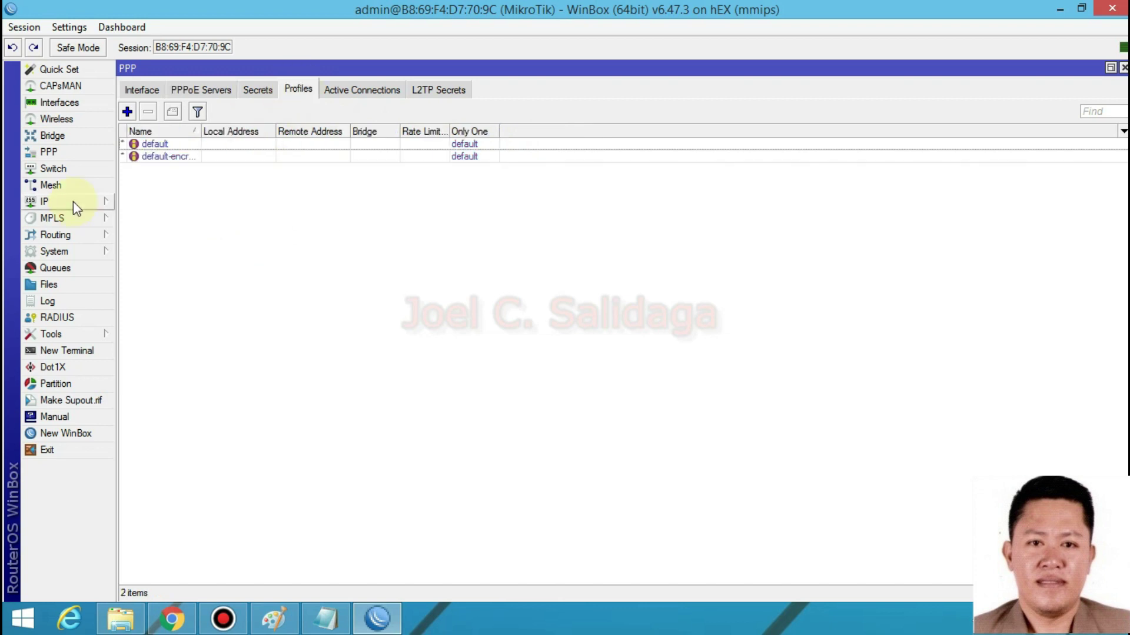
{"action": "left_click", "coordinate": [73, 201]}
{"action": "mouse_move", "coordinate": [76, 212]}
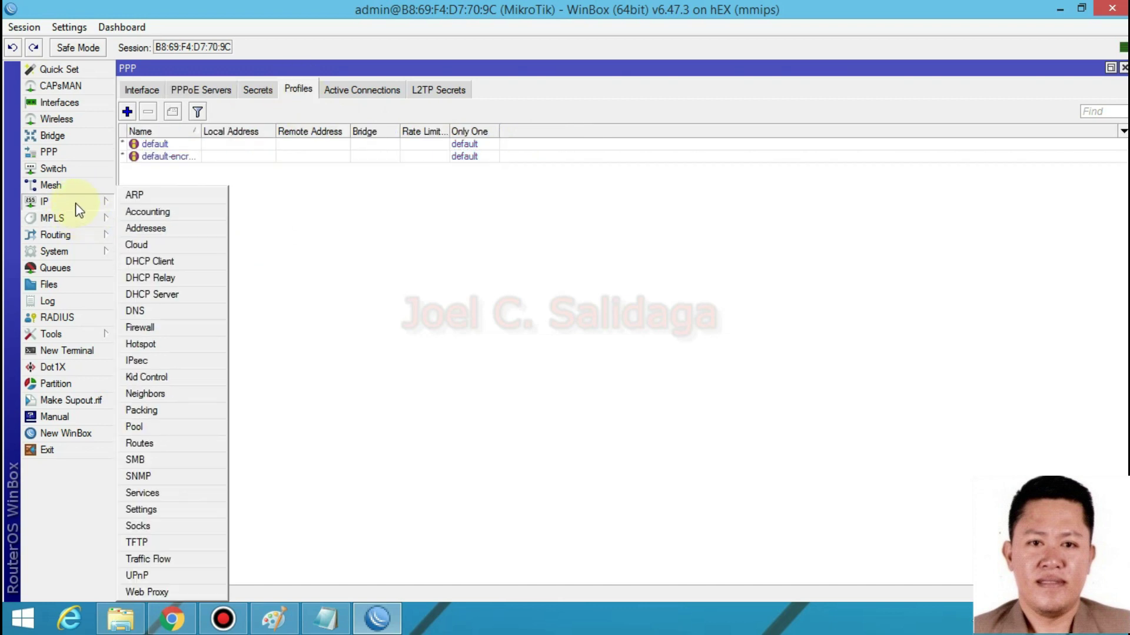
{"action": "left_click", "coordinate": [206, 428]}
{"action": "left_click", "coordinate": [511, 260]}
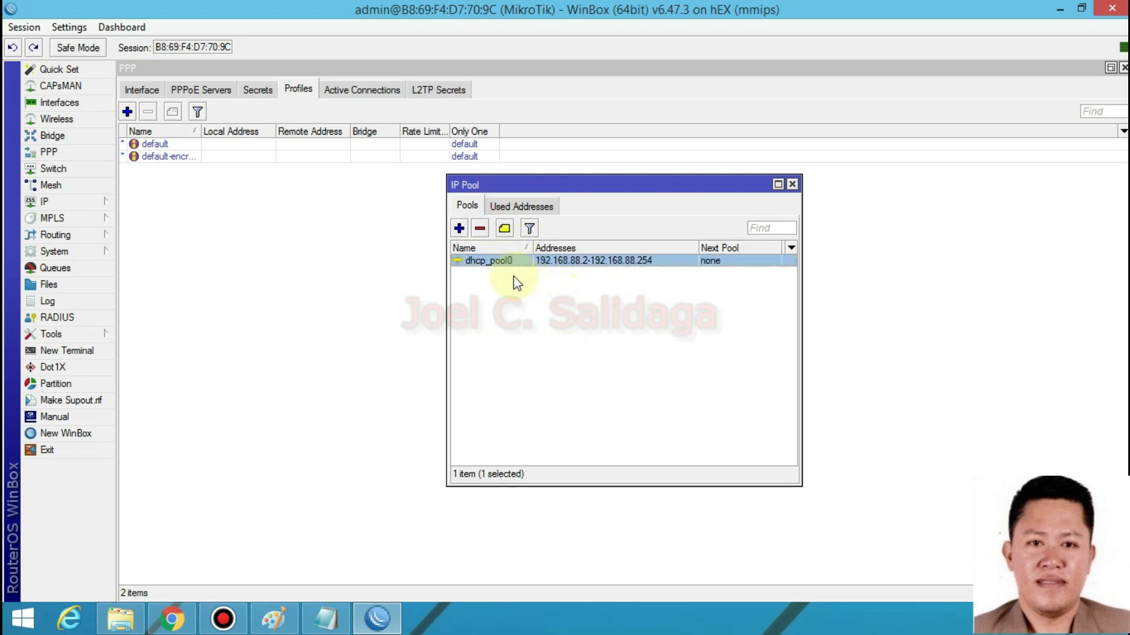
{"action": "left_click_drag", "start_coordinate": [547, 181], "coordinate": [529, 200]}
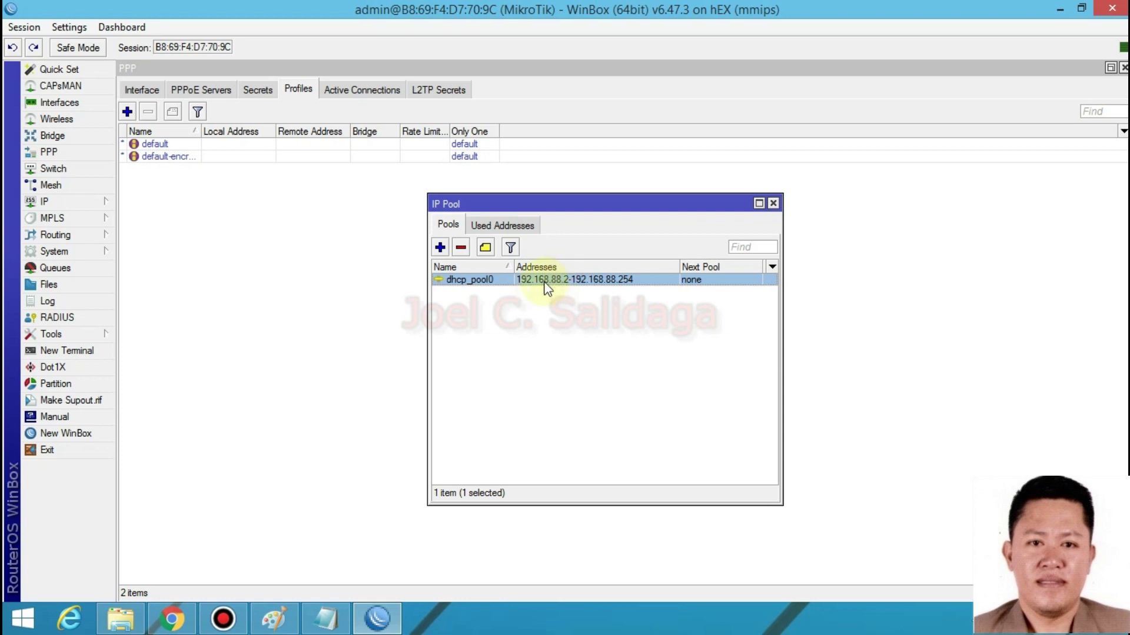
- Check the bridge-LAN entry in the IP address list, then close that list
{"action": "left_click", "coordinate": [89, 201]}
{"action": "left_click", "coordinate": [172, 228]}
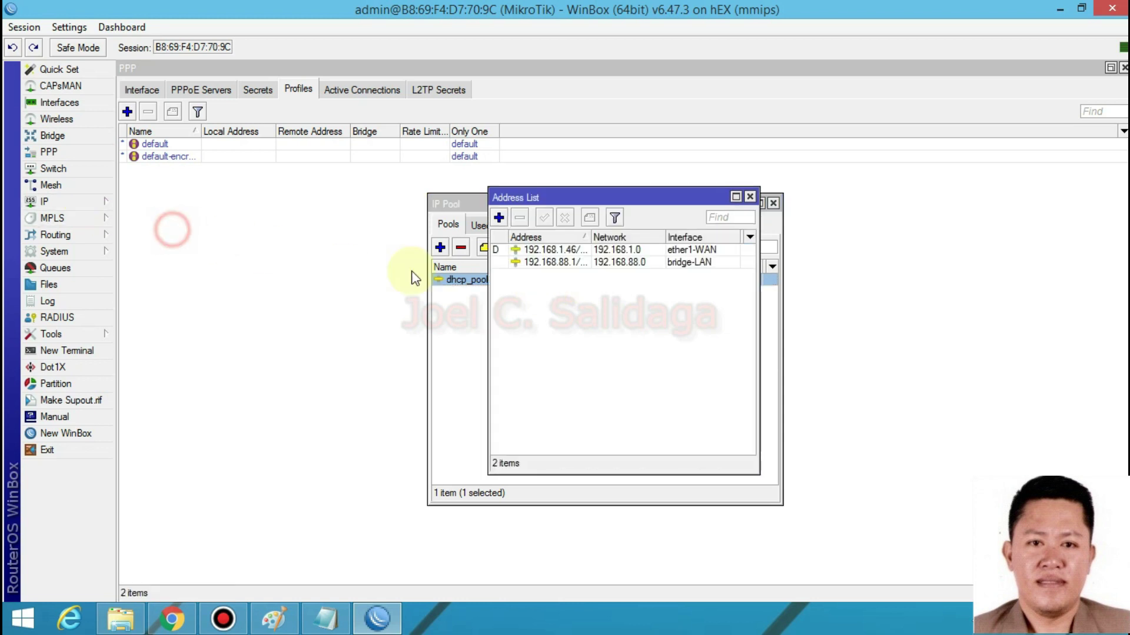
{"action": "left_click", "coordinate": [706, 263]}
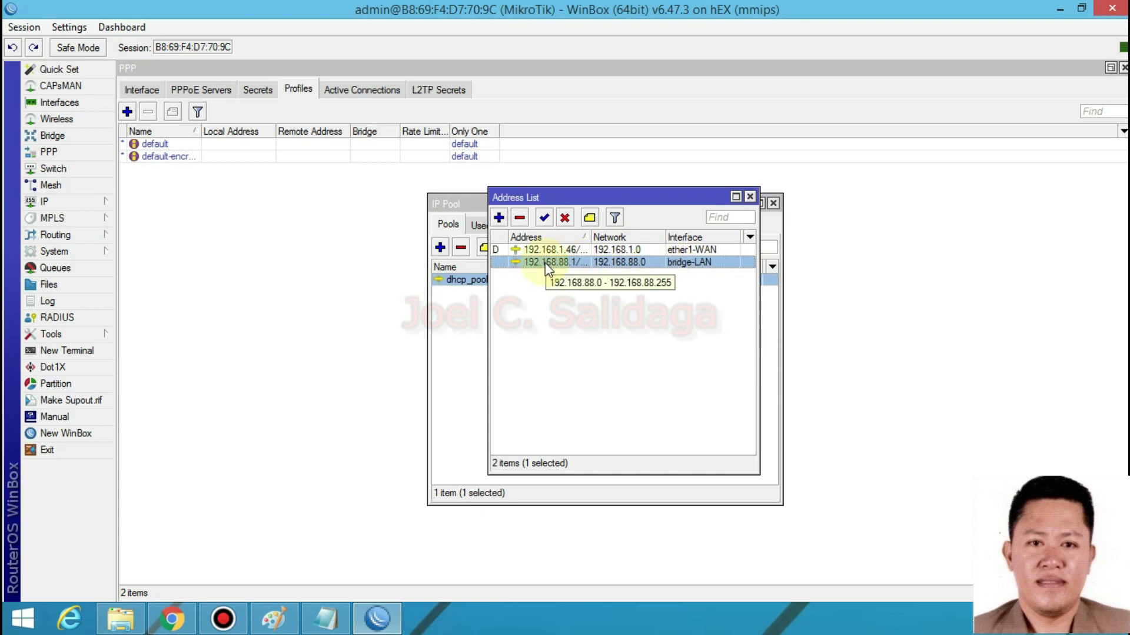
{"action": "left_click", "coordinate": [750, 198]}
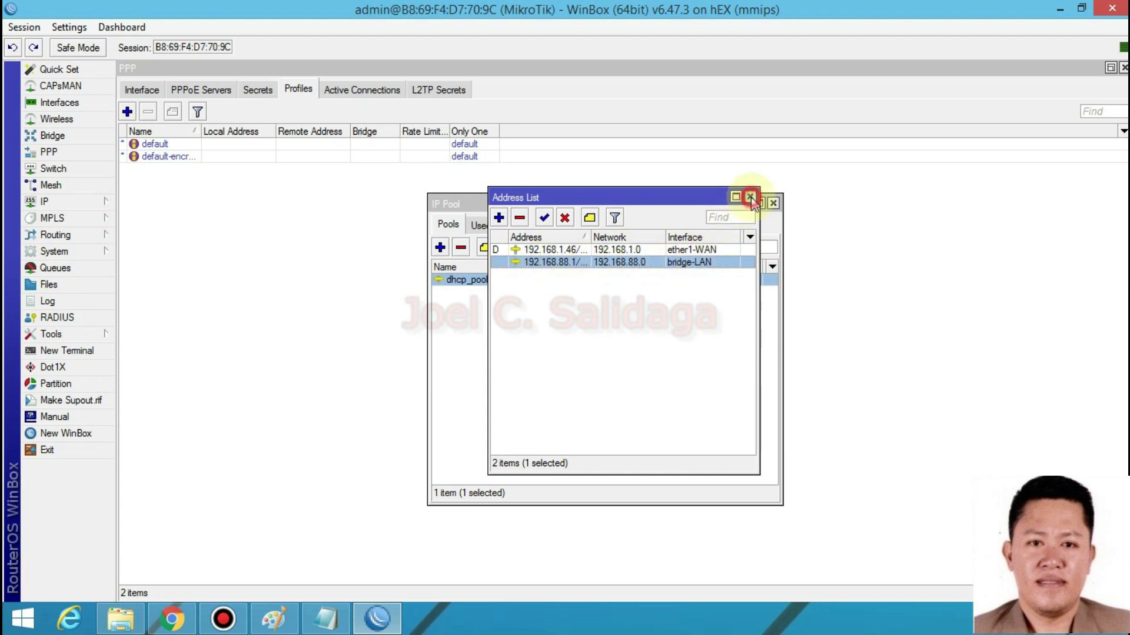
{"action": "left_click_drag", "start_coordinate": [728, 208], "coordinate": [685, 206]}
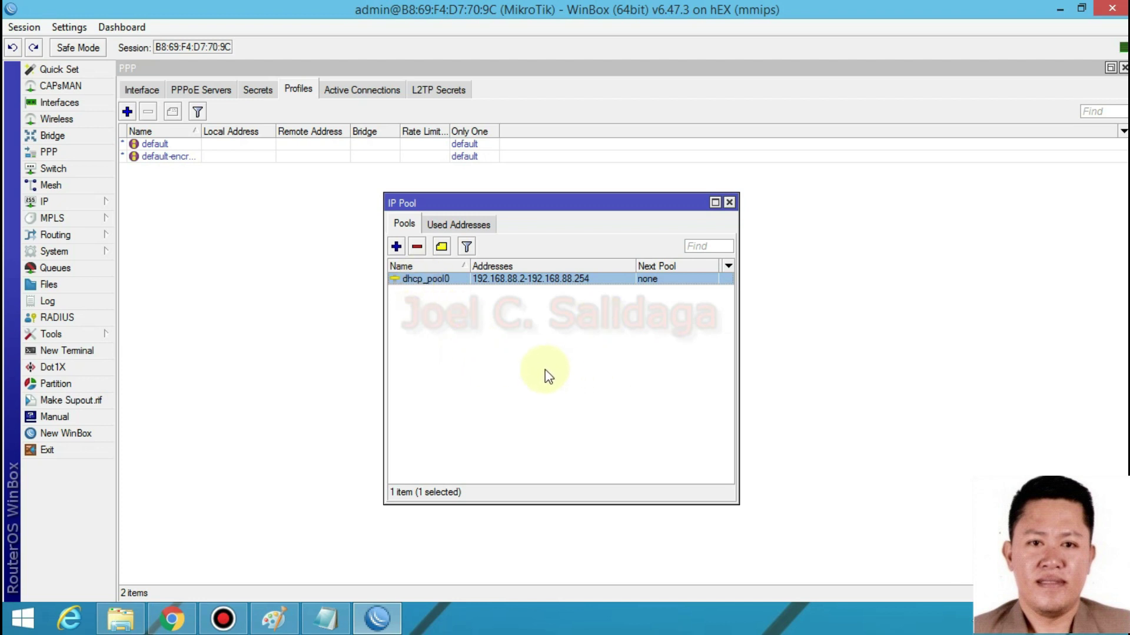
{"action": "left_click", "coordinate": [514, 356]}
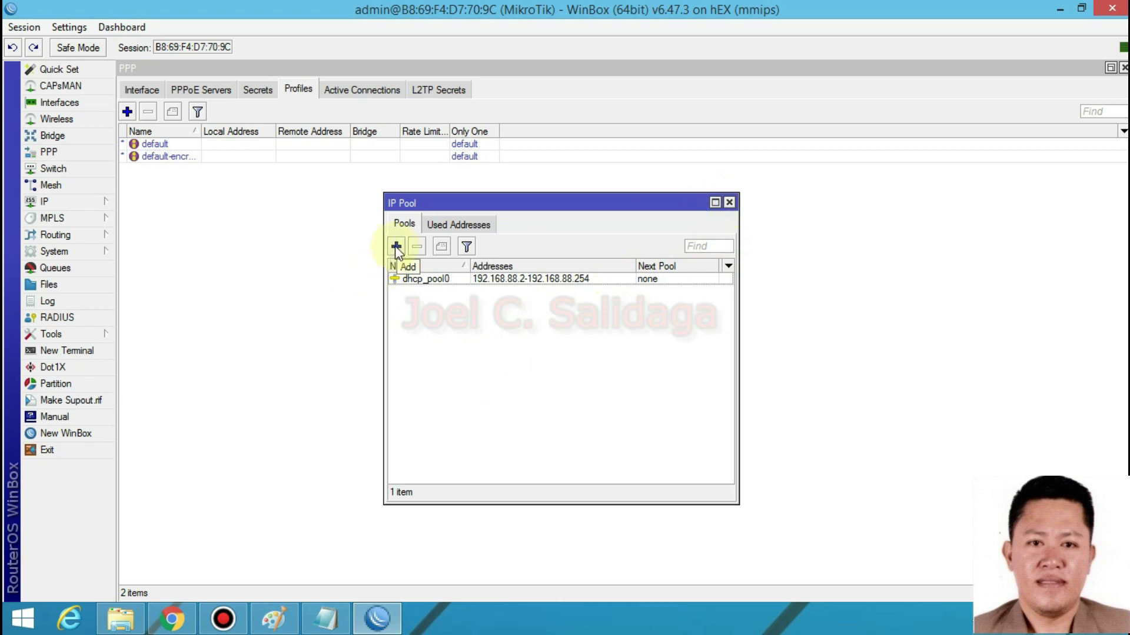
- In the Notepad pppoe notes, select the first pool's address range
{"action": "mouse_move", "coordinate": [328, 629]}
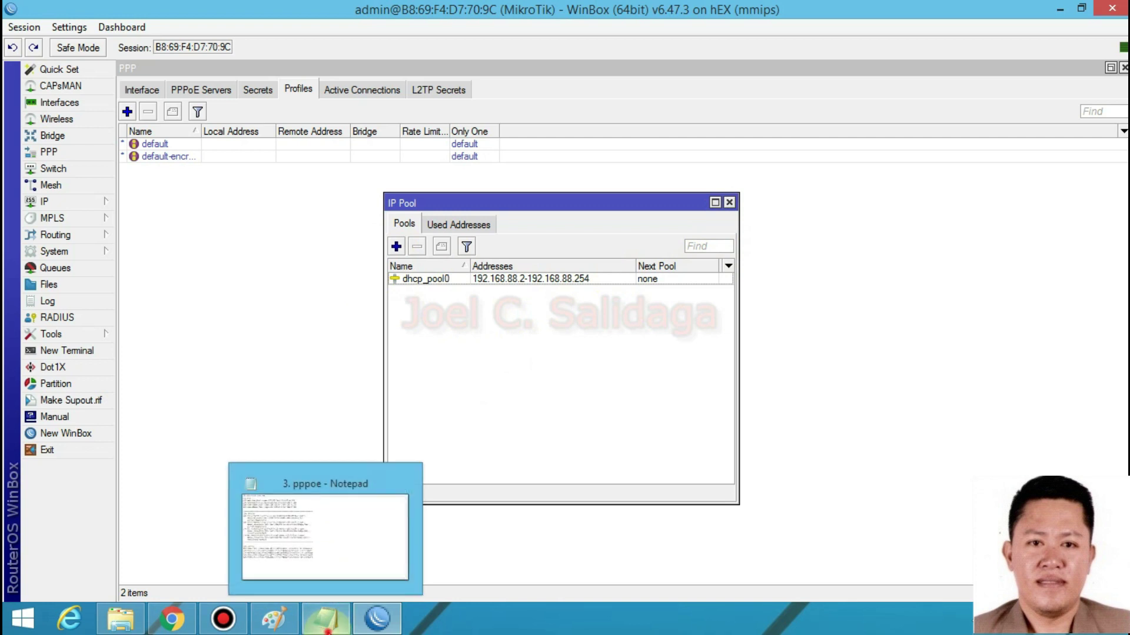
{"action": "left_click", "coordinate": [328, 629]}
{"action": "left_click_drag", "start_coordinate": [359, 61], "coordinate": [183, 58]}
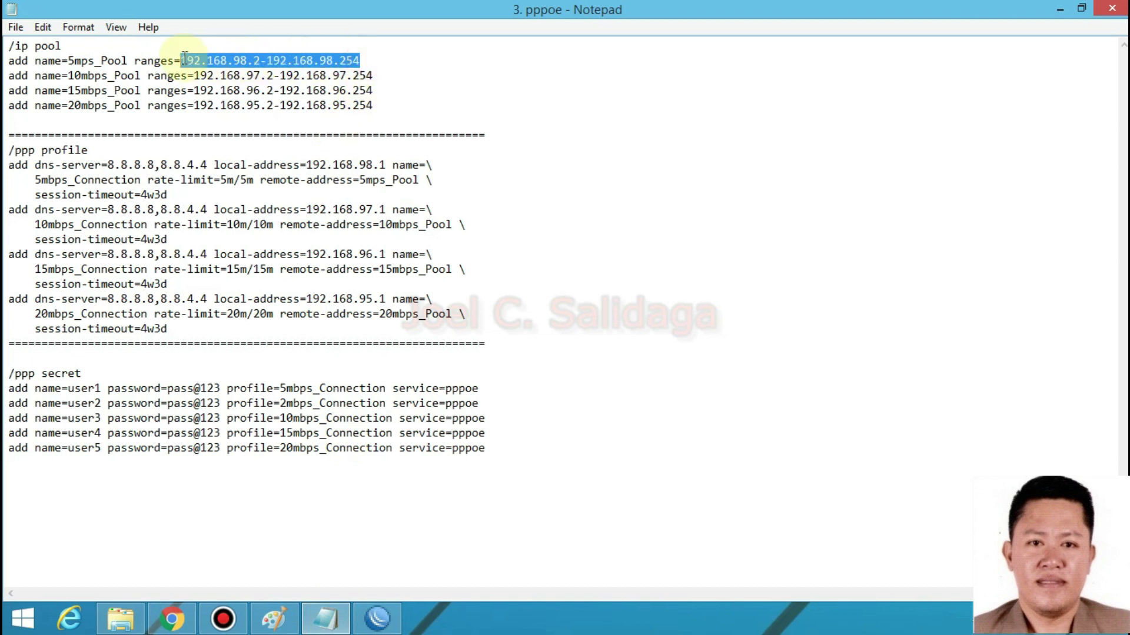
- Copy the 192.168.98 range from the notes into a new IP pool named 5mb_Pool
{"action": "right_click", "coordinate": [237, 58]}
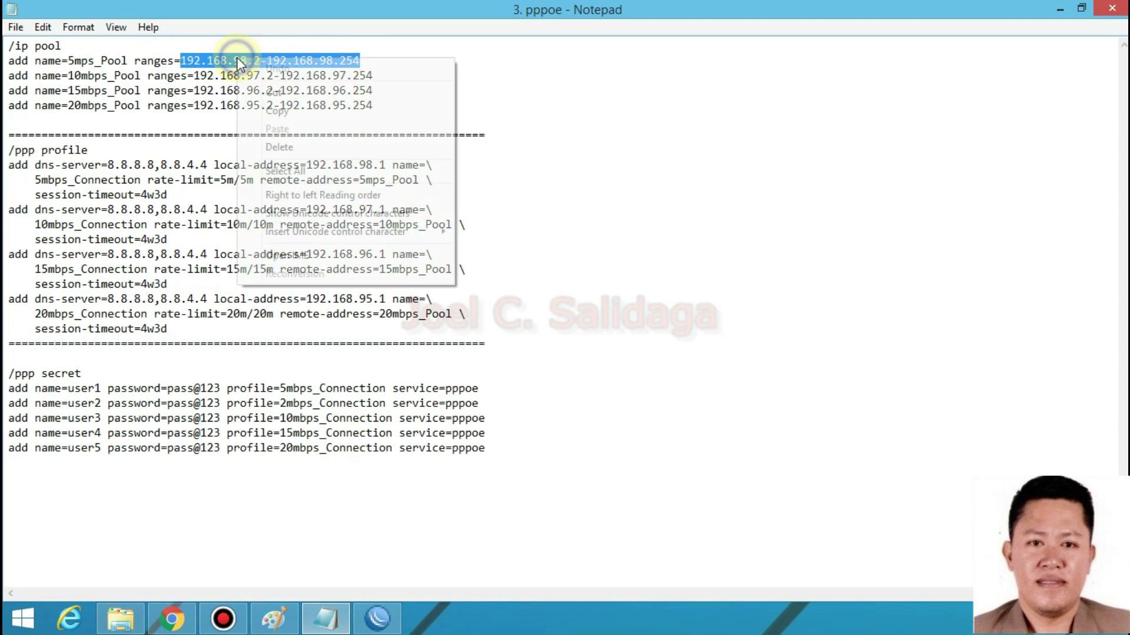
{"action": "left_click", "coordinate": [279, 111]}
{"action": "left_click", "coordinate": [376, 619]}
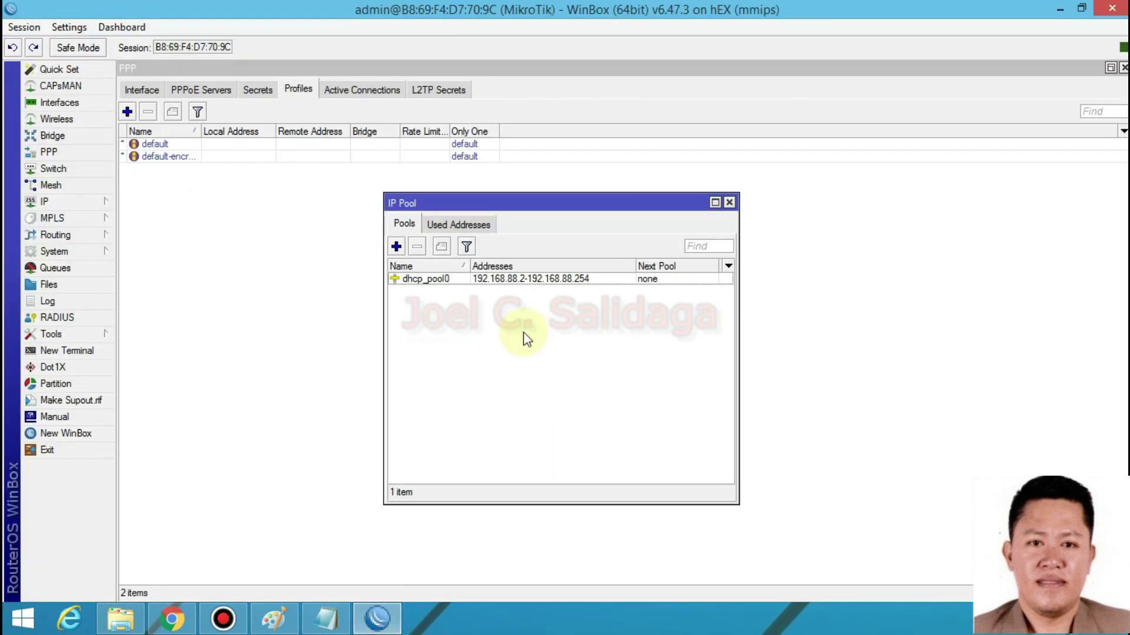
{"action": "left_click", "coordinate": [396, 247]}
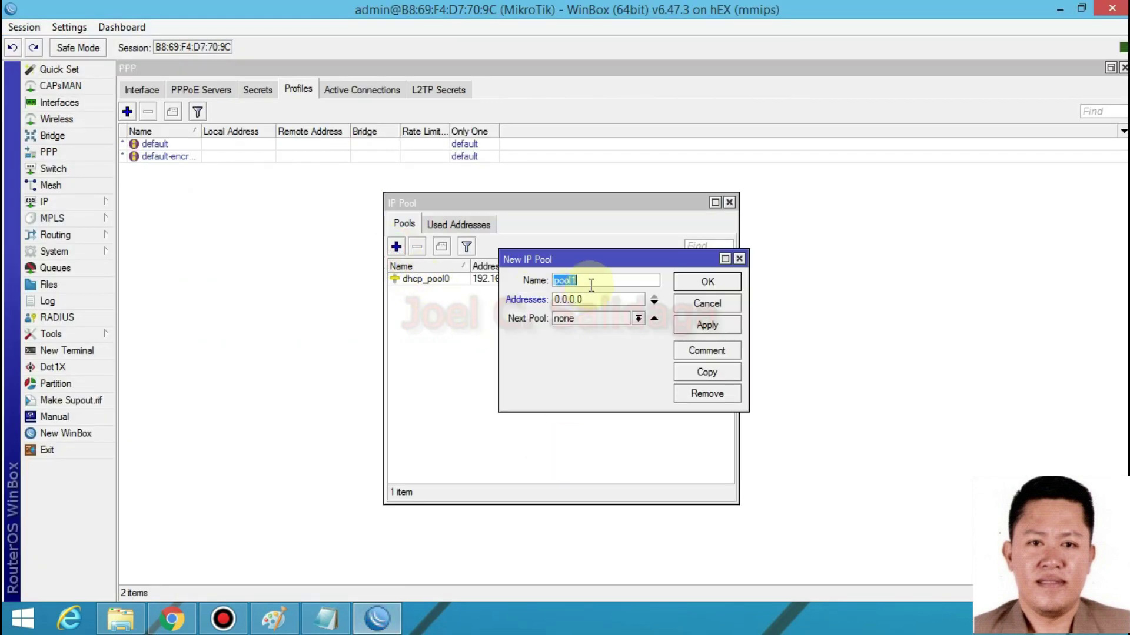
{"action": "type", "text": "5mb_P"}
{"action": "left_click", "coordinate": [600, 301]}
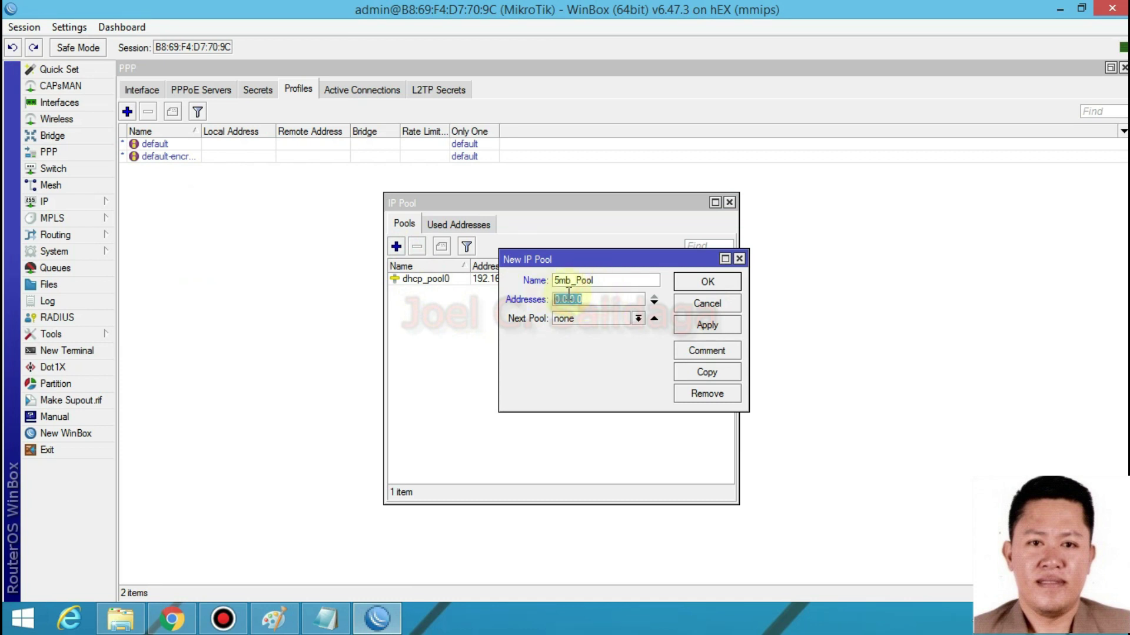
{"action": "key", "text": "ctrl+v"}
- Check that the Addresses field reads 192.168.98.2-192.168.98.254
{"action": "left_click_drag", "start_coordinate": [580, 302], "coordinate": [547, 308]}
{"action": "left_click", "coordinate": [584, 302]}
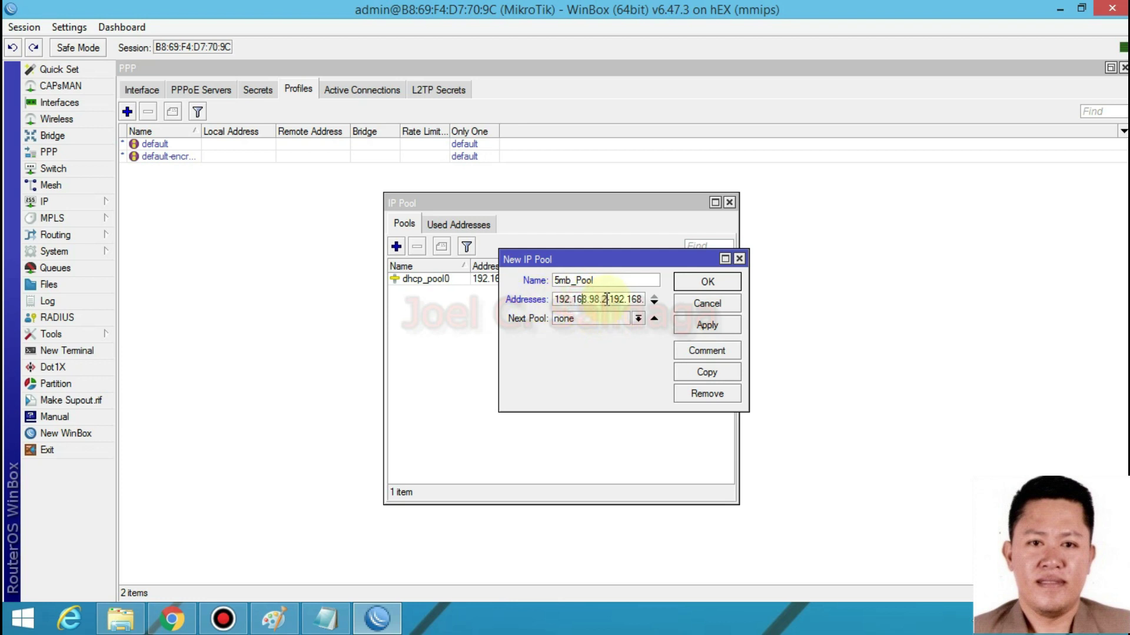
{"action": "left_click_drag", "start_coordinate": [607, 304], "coordinate": [542, 302]}
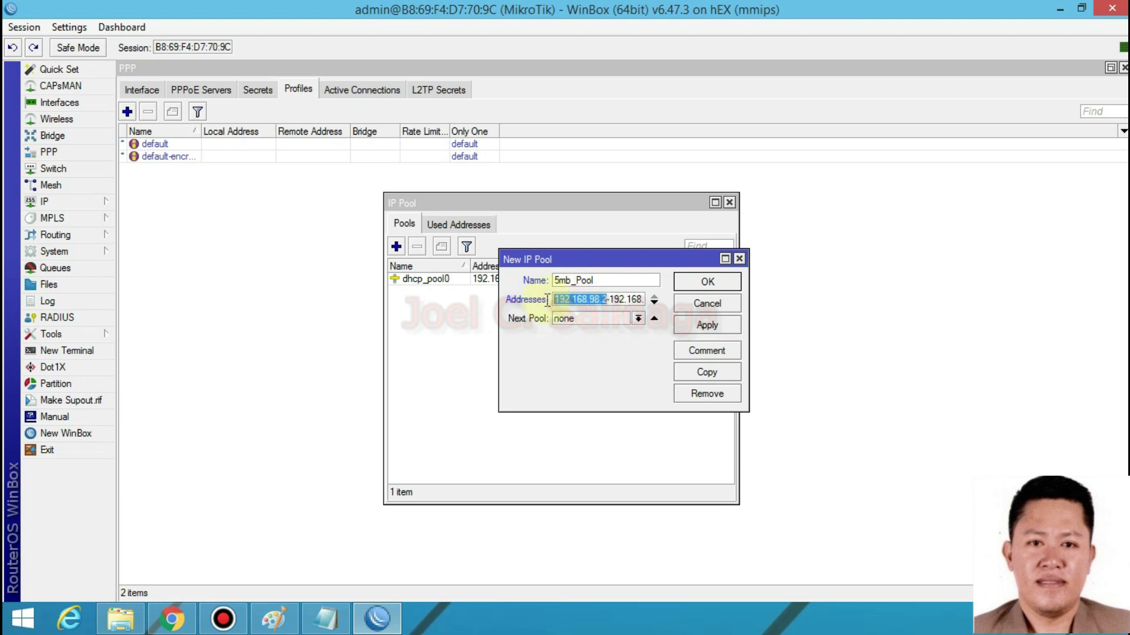
{"action": "left_click", "coordinate": [600, 300]}
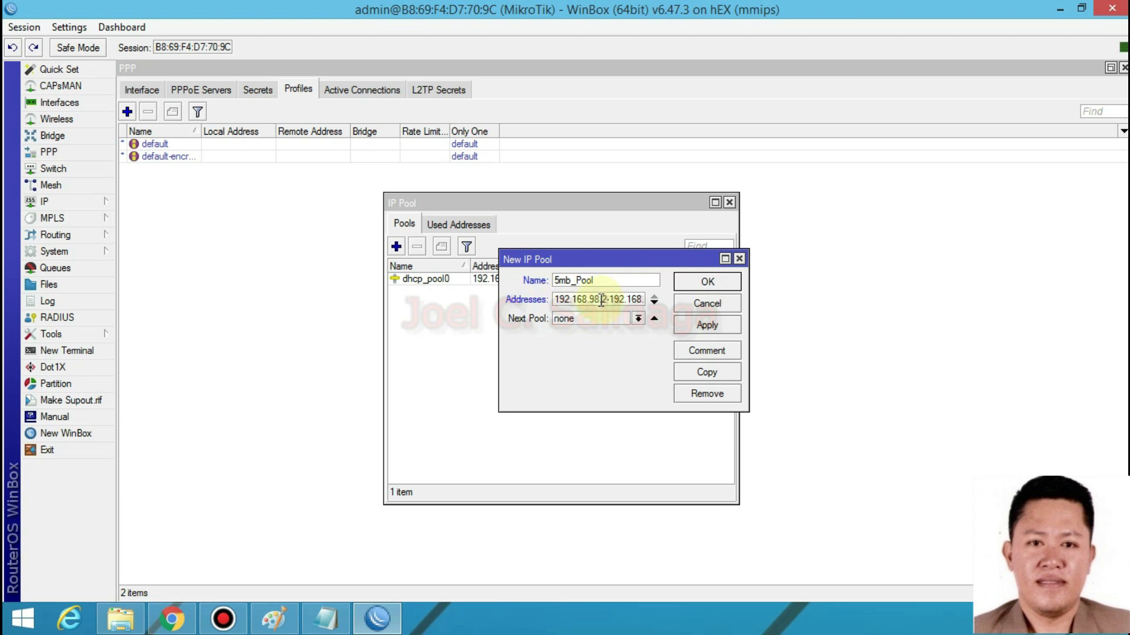
{"action": "double_click", "coordinate": [594, 299]}
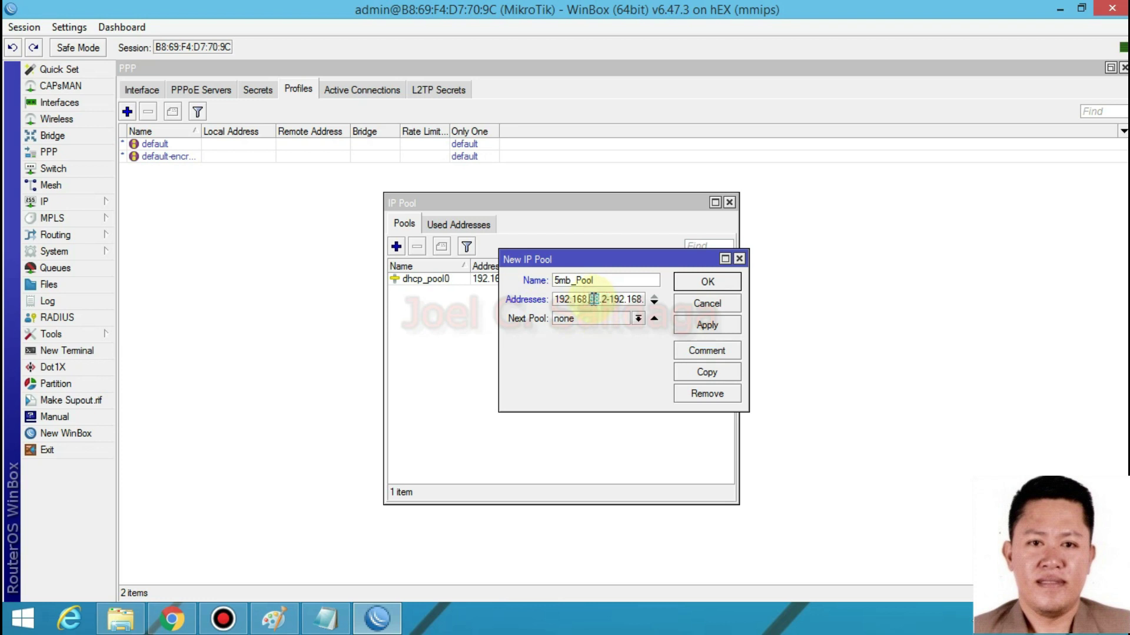
{"action": "left_click", "coordinate": [573, 301]}
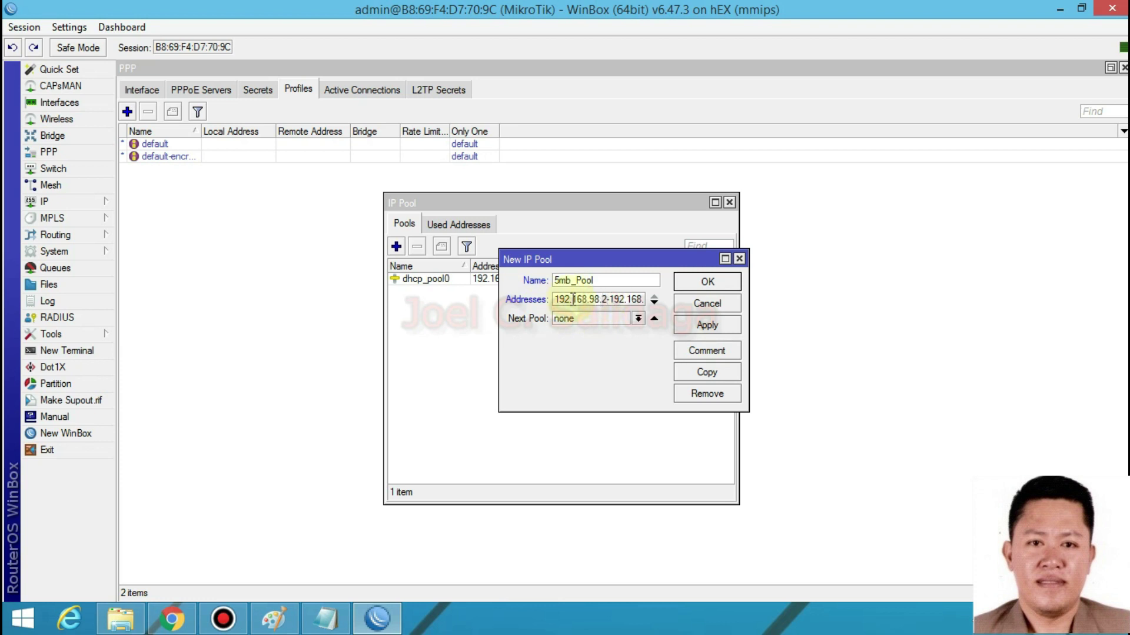
{"action": "left_click", "coordinate": [605, 299]}
{"action": "left_click", "coordinate": [605, 299]}
{"action": "left_click", "coordinate": [593, 300]}
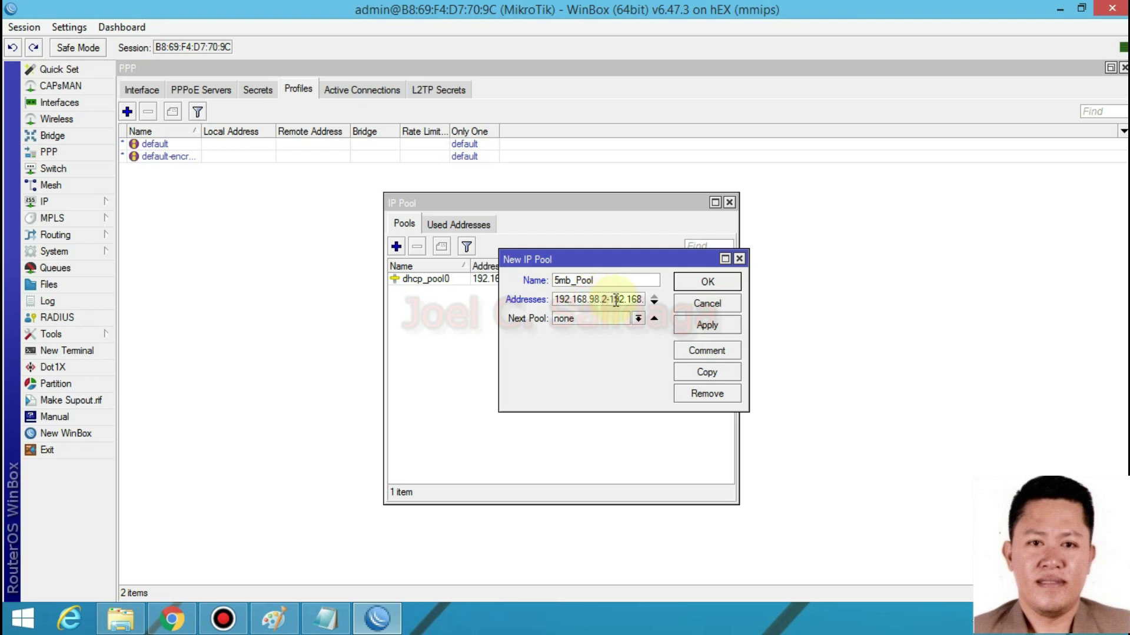
{"action": "left_click_drag", "start_coordinate": [616, 300], "coordinate": [701, 298]}
{"action": "left_click", "coordinate": [636, 299]}
{"action": "left_click", "coordinate": [588, 302]}
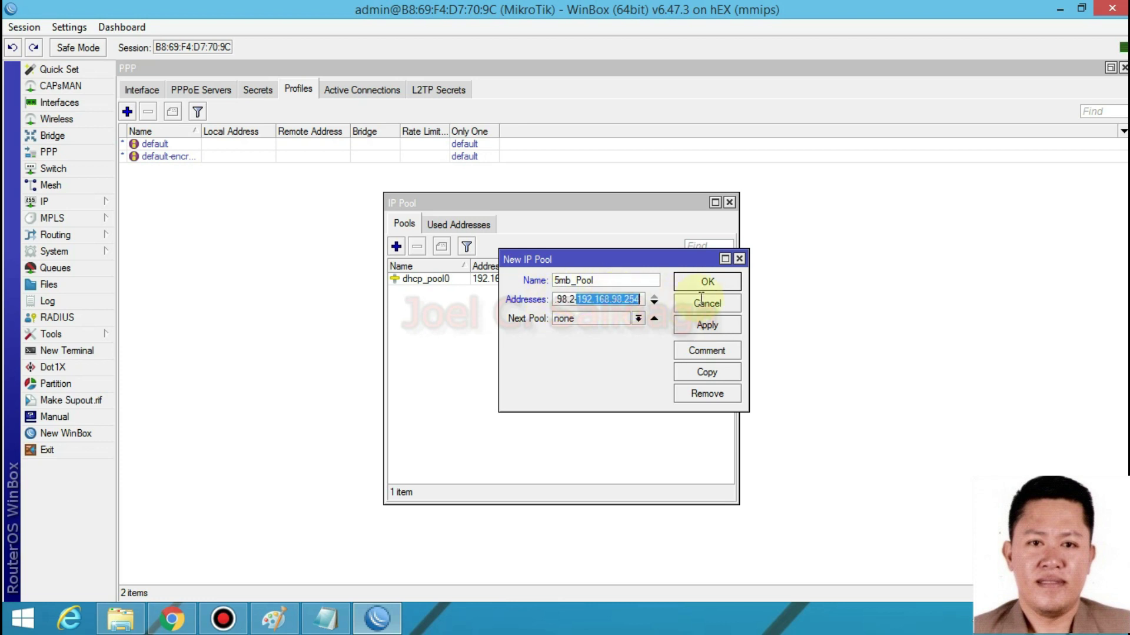
{"action": "left_click", "coordinate": [612, 301]}
{"action": "left_click", "coordinate": [562, 299]}
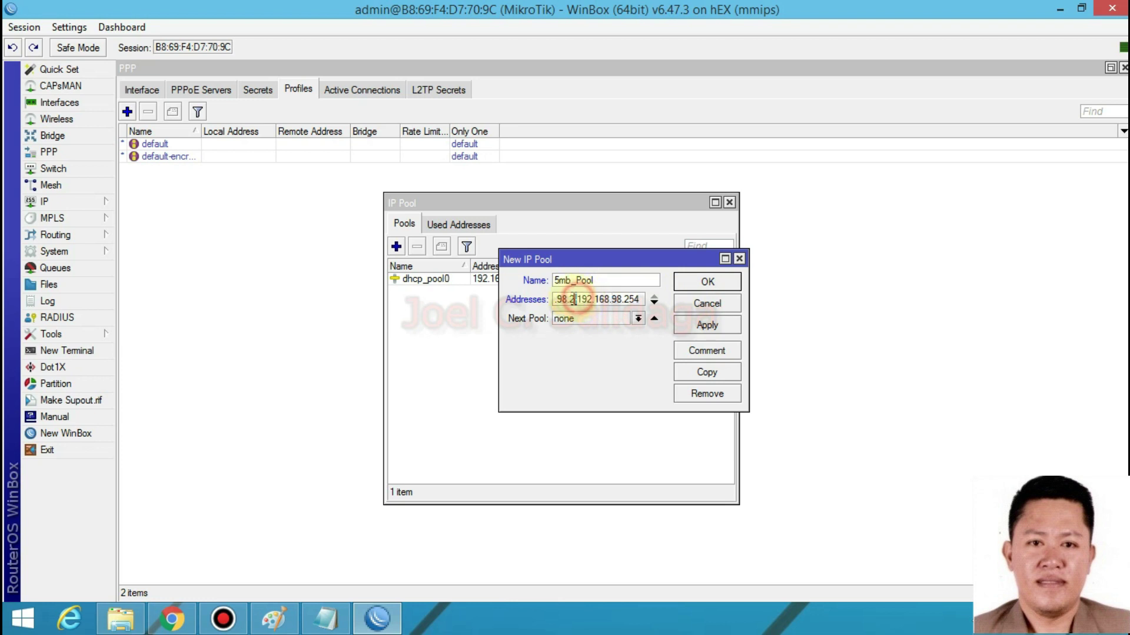
- Save 5mb_Pool and bring the pppoe notes back up in Notepad
{"action": "left_click", "coordinate": [708, 327]}
{"action": "left_click", "coordinate": [706, 283]}
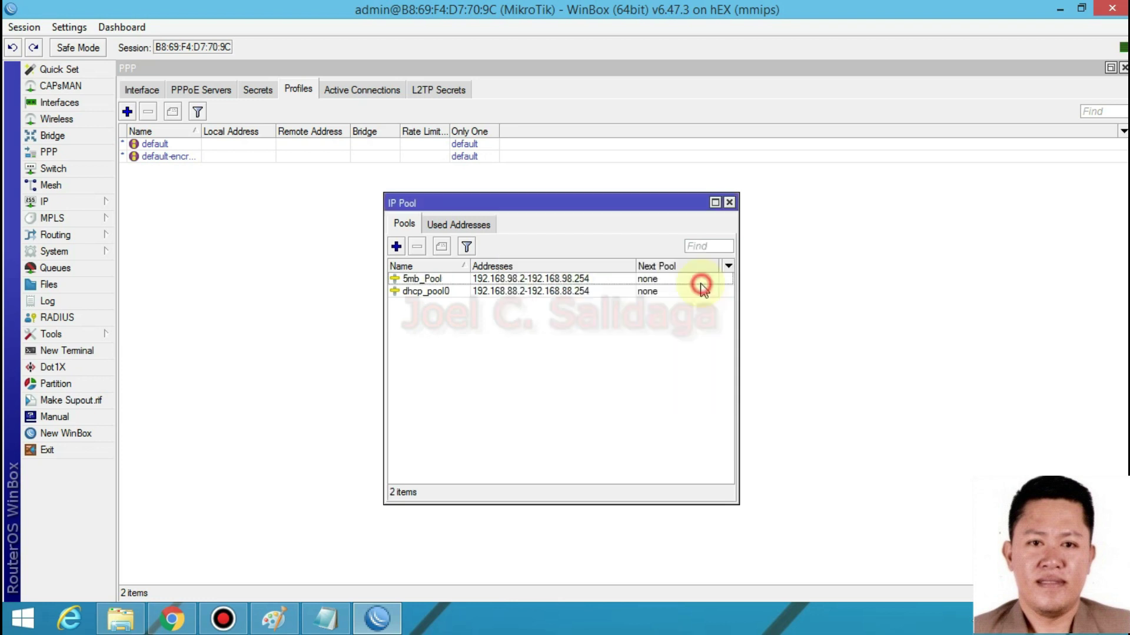
{"action": "left_click", "coordinate": [495, 279]}
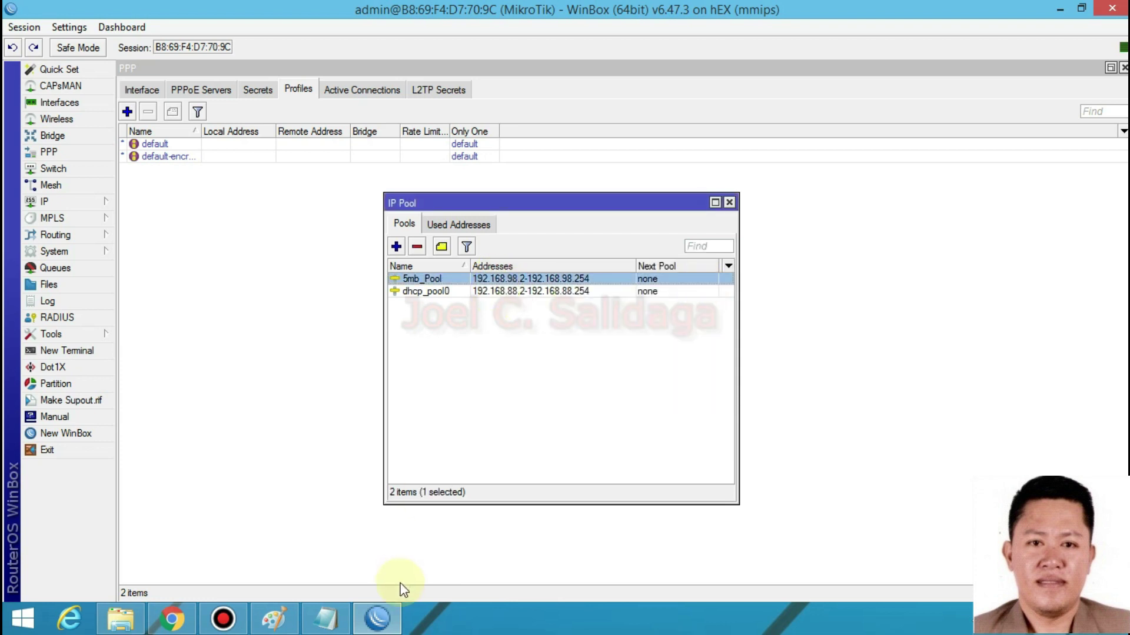
{"action": "left_click", "coordinate": [326, 617]}
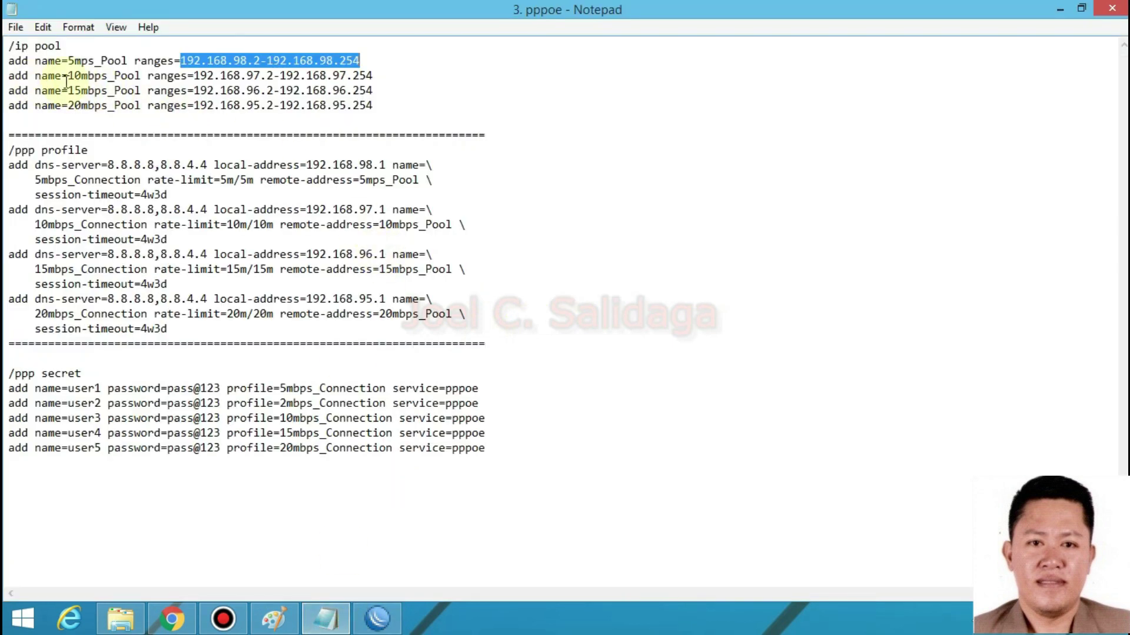
- Create a pool named 10Mbps with the 192.168.97 range pasted from the notes
{"action": "left_click", "coordinate": [88, 76]}
{"action": "left_click", "coordinate": [389, 77]}
{"action": "left_click_drag", "start_coordinate": [363, 75], "coordinate": [194, 75]}
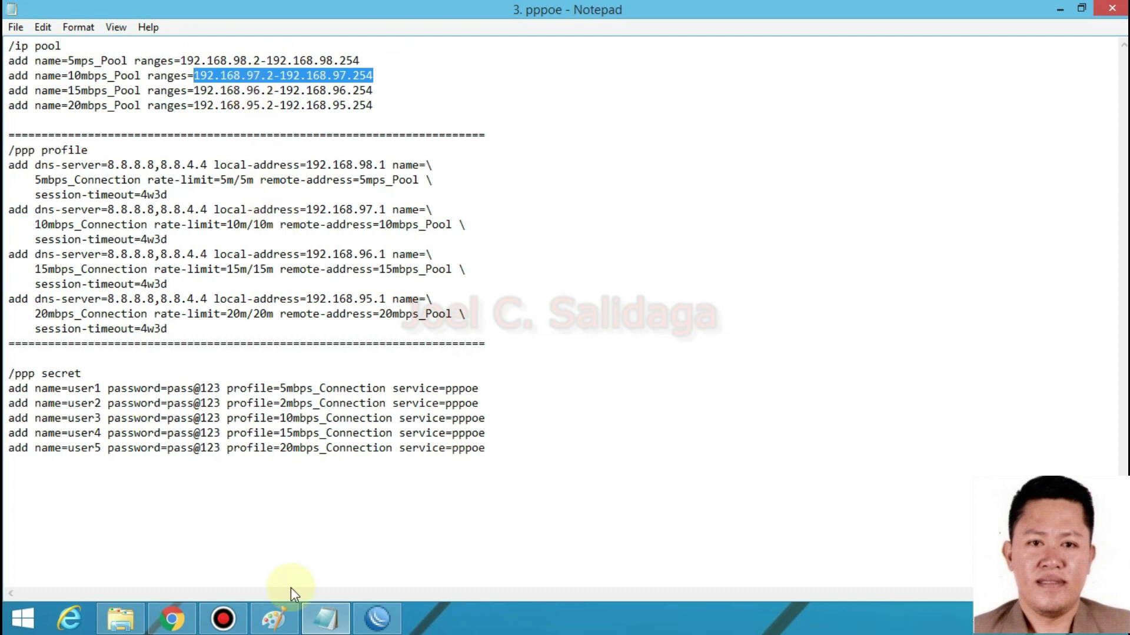
{"action": "left_click", "coordinate": [376, 618]}
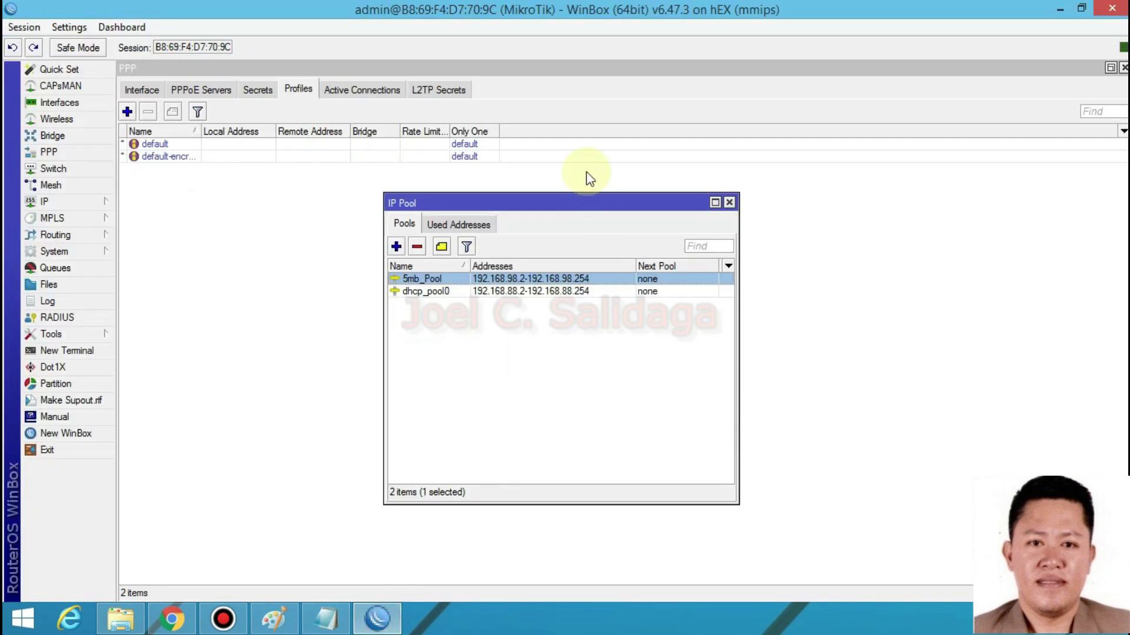
{"action": "left_click", "coordinate": [396, 247]}
{"action": "type", "text": "10Mb"}
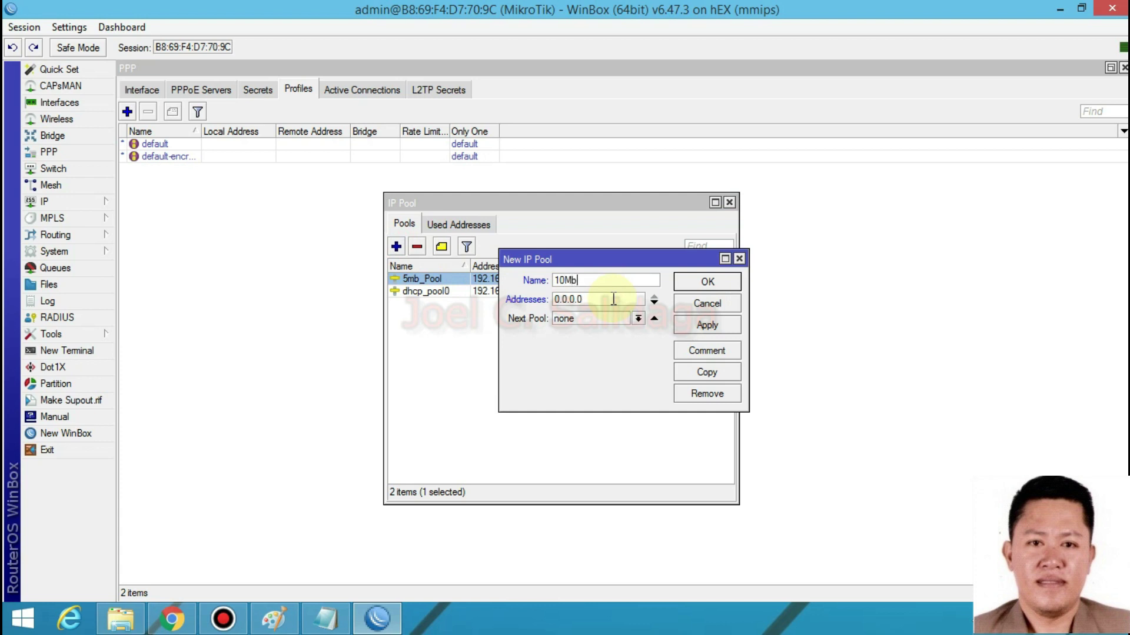
{"action": "type", "text": "ps"}
{"action": "double_click", "coordinate": [597, 300]}
{"action": "key", "text": "ctrl+v"}
- Verify the 192.168.97.2-192.168.97.254 range and the 10Mbps name, then save the pool
{"action": "left_click_drag", "start_coordinate": [574, 299], "coordinate": [520, 300]}
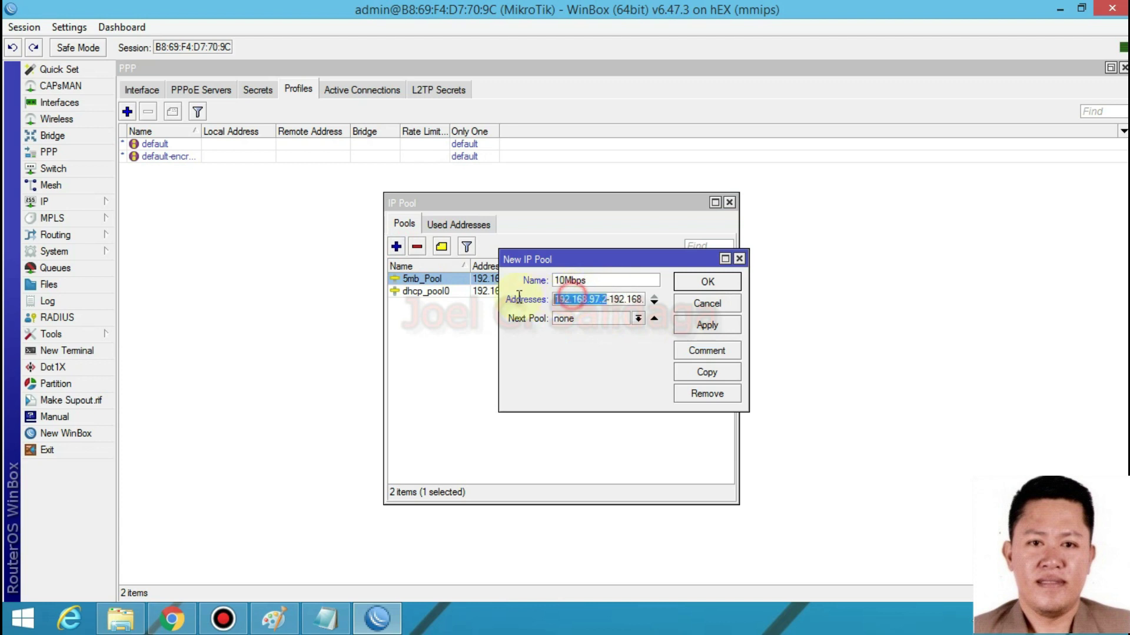
{"action": "left_click", "coordinate": [573, 302]}
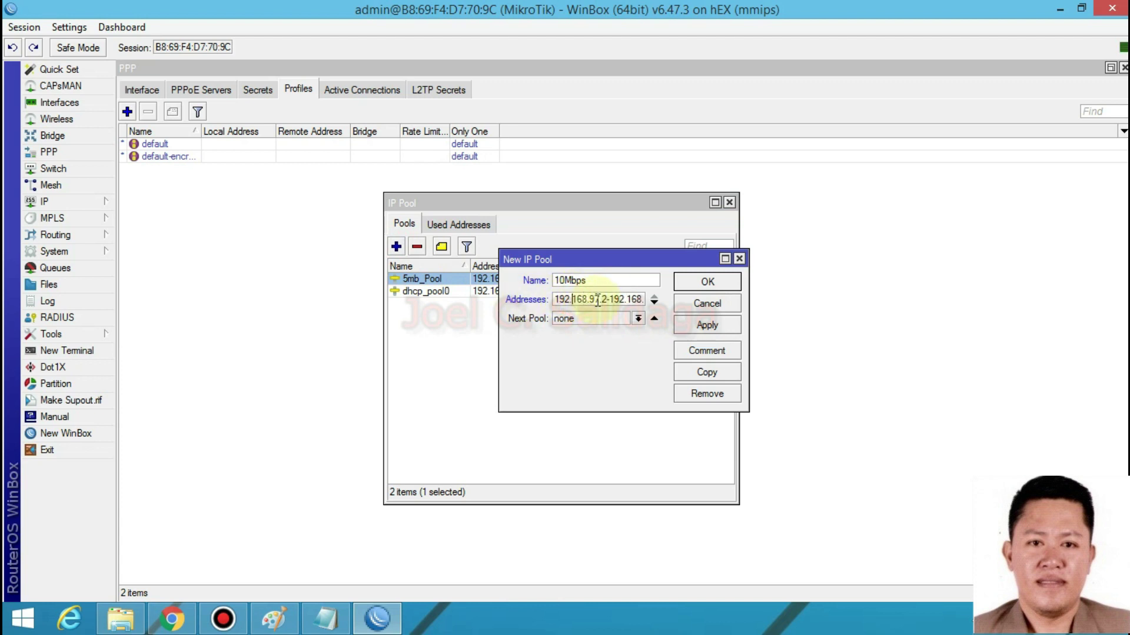
{"action": "left_click", "coordinate": [598, 300]}
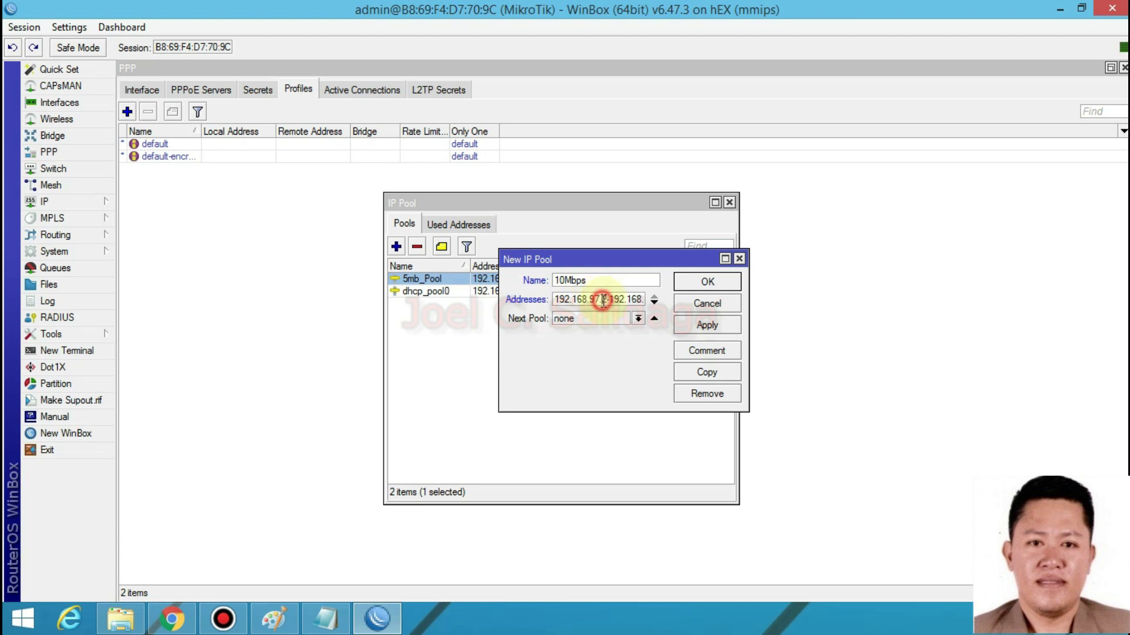
{"action": "left_click_drag", "start_coordinate": [611, 300], "coordinate": [693, 299]}
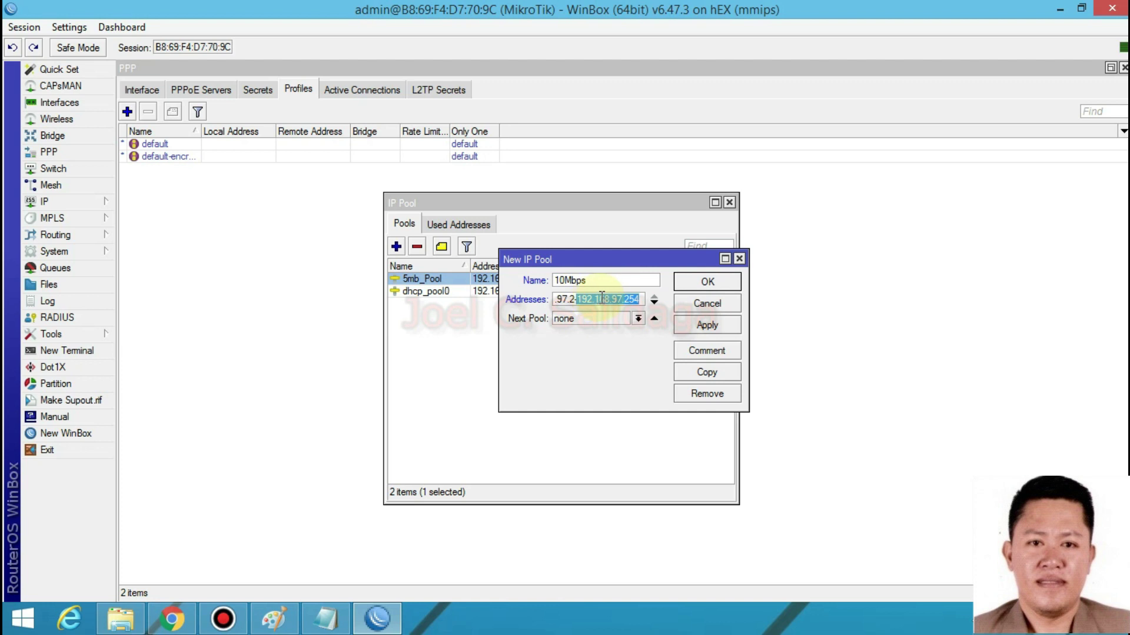
{"action": "left_click_drag", "start_coordinate": [640, 299], "coordinate": [623, 299]}
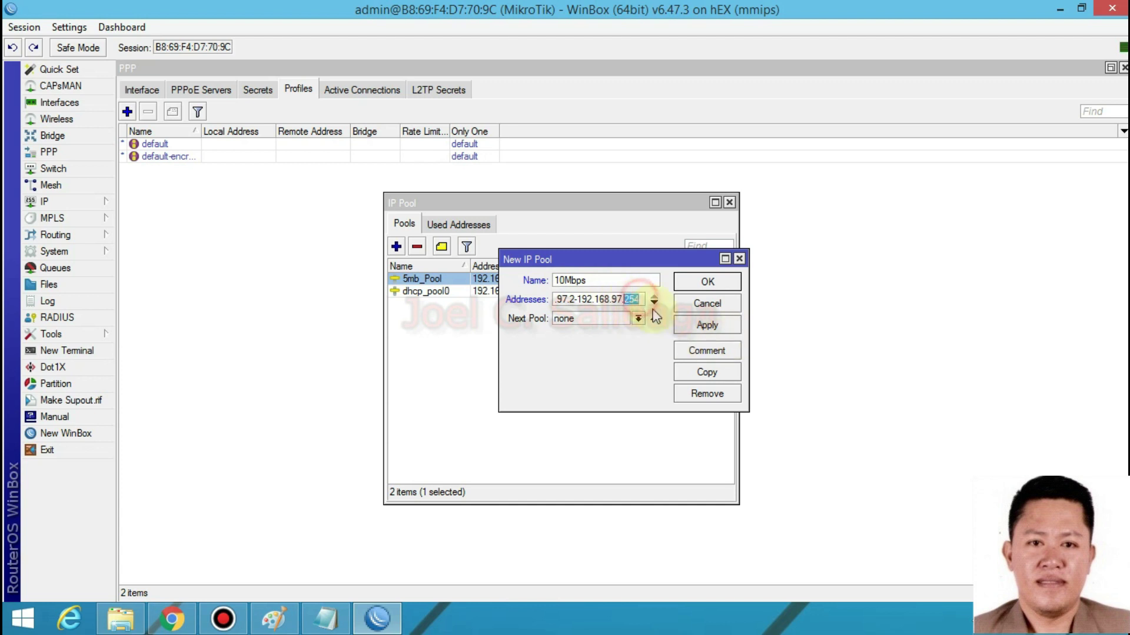
{"action": "left_click", "coordinate": [591, 280]}
{"action": "double_click", "coordinate": [591, 280]}
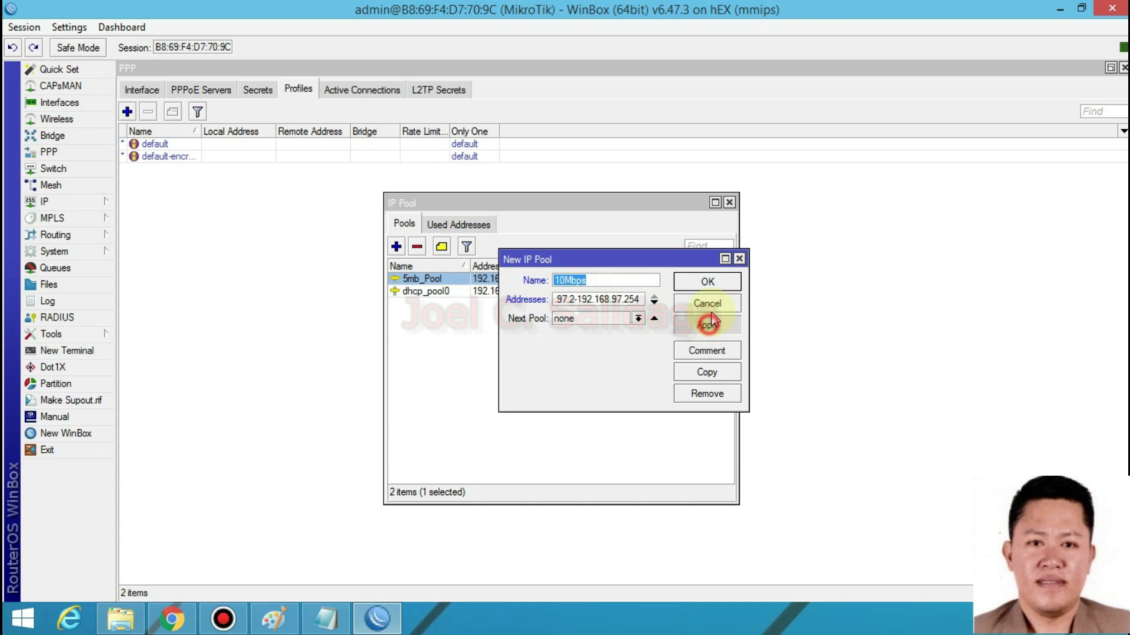
{"action": "left_click", "coordinate": [707, 325]}
{"action": "left_click", "coordinate": [707, 282]}
- Compare the dhcp_pool0, 5mb_Pool and 10Mbps entries in the IP Pool list
{"action": "left_click", "coordinate": [471, 304]}
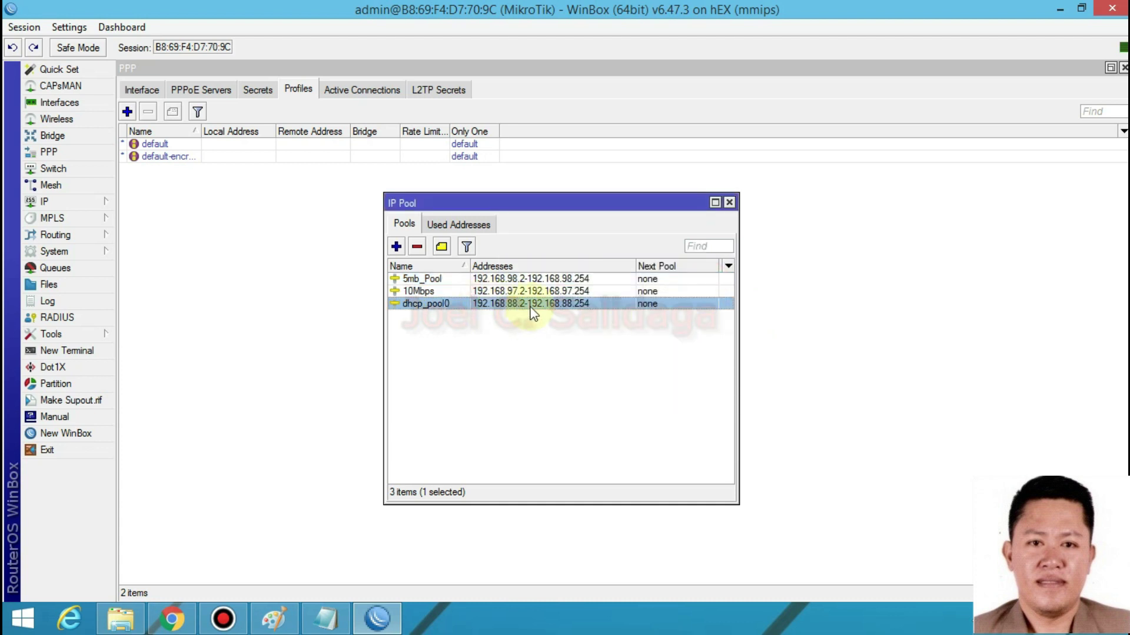
{"action": "left_click", "coordinate": [437, 290]}
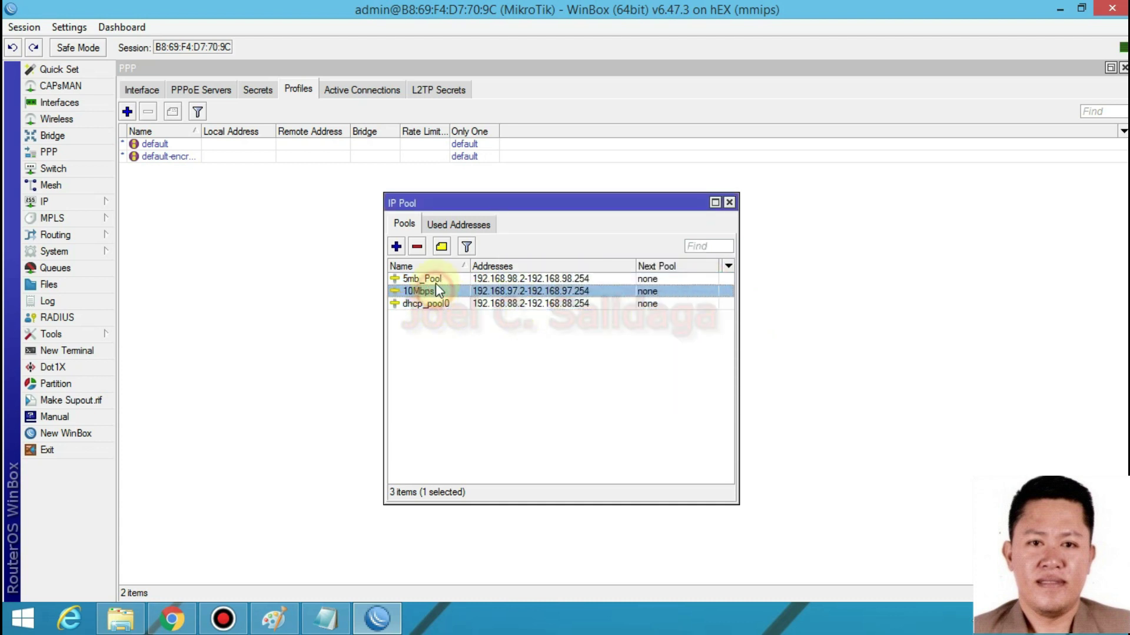
{"action": "left_click", "coordinate": [436, 280]}
{"action": "left_click", "coordinate": [434, 291]}
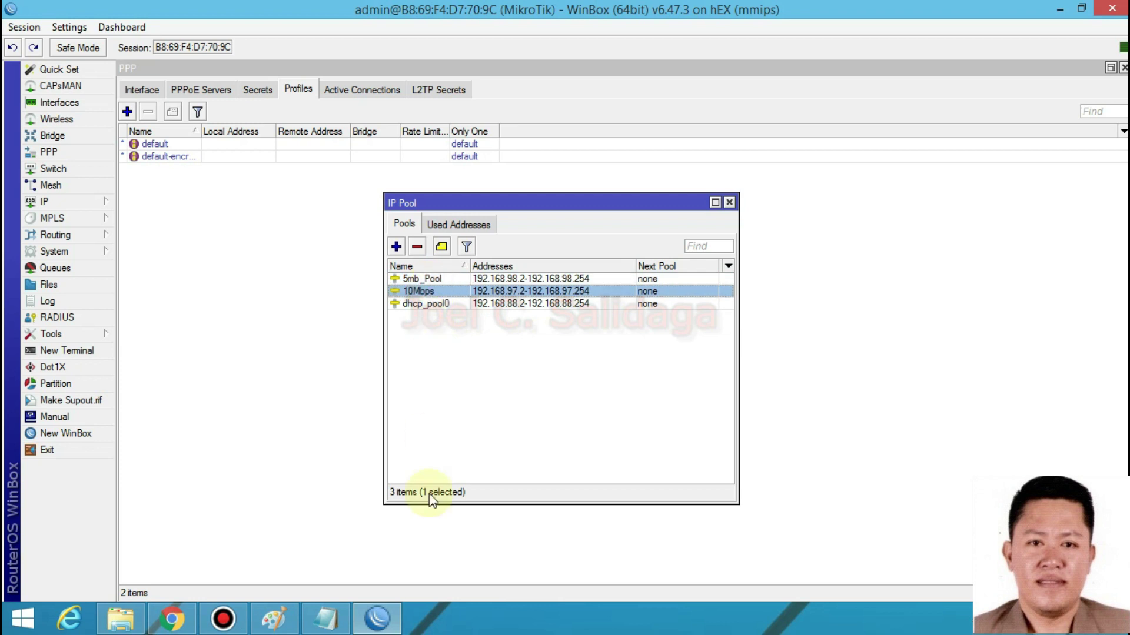
- Re-check the 5mbps and 10mbps pool ranges in the pppoe notes
{"action": "left_click", "coordinate": [325, 617]}
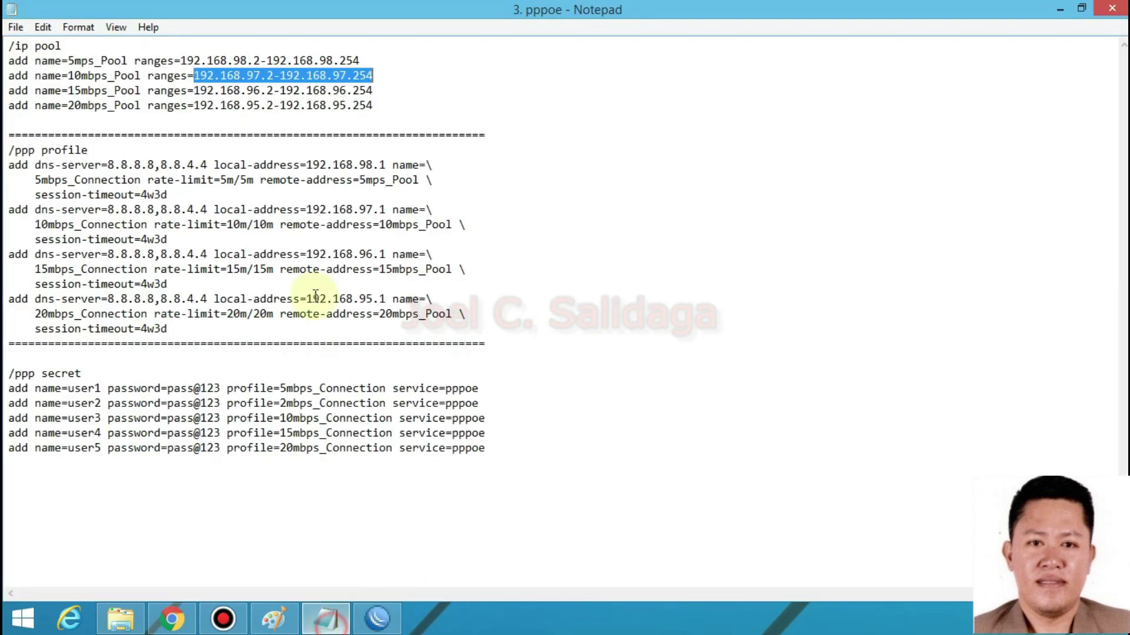
{"action": "left_click_drag", "start_coordinate": [403, 106], "coordinate": [247, 90]}
{"action": "left_click", "coordinate": [429, 115]}
{"action": "left_click_drag", "start_coordinate": [373, 75], "coordinate": [56, 62]}
{"action": "left_click", "coordinate": [454, 76]}
{"action": "left_click_drag", "start_coordinate": [360, 61], "coordinate": [183, 58]}
{"action": "left_click_drag", "start_coordinate": [373, 75], "coordinate": [193, 76]}
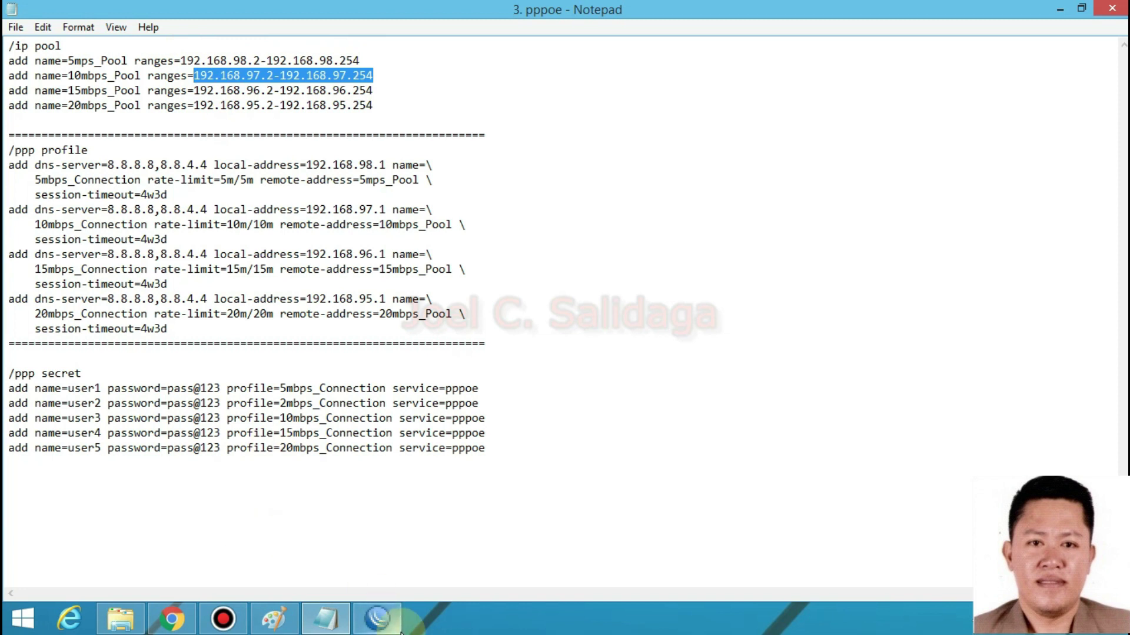
- Return to WinBox and close the IP Pool window
{"action": "mouse_move", "coordinate": [386, 632]}
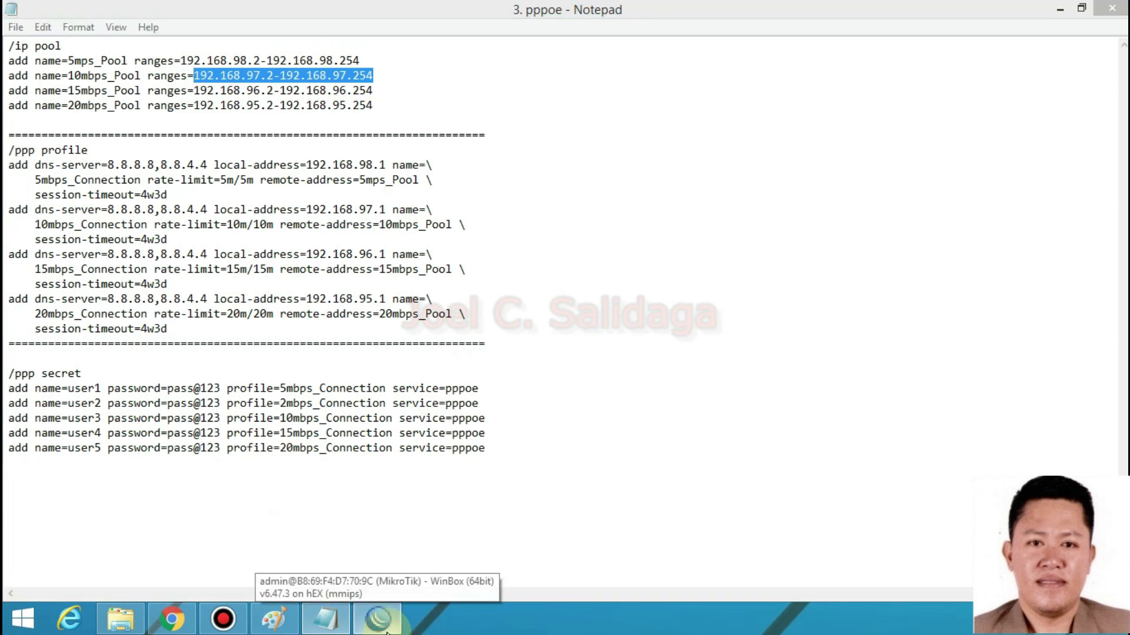
{"action": "left_click", "coordinate": [387, 632]}
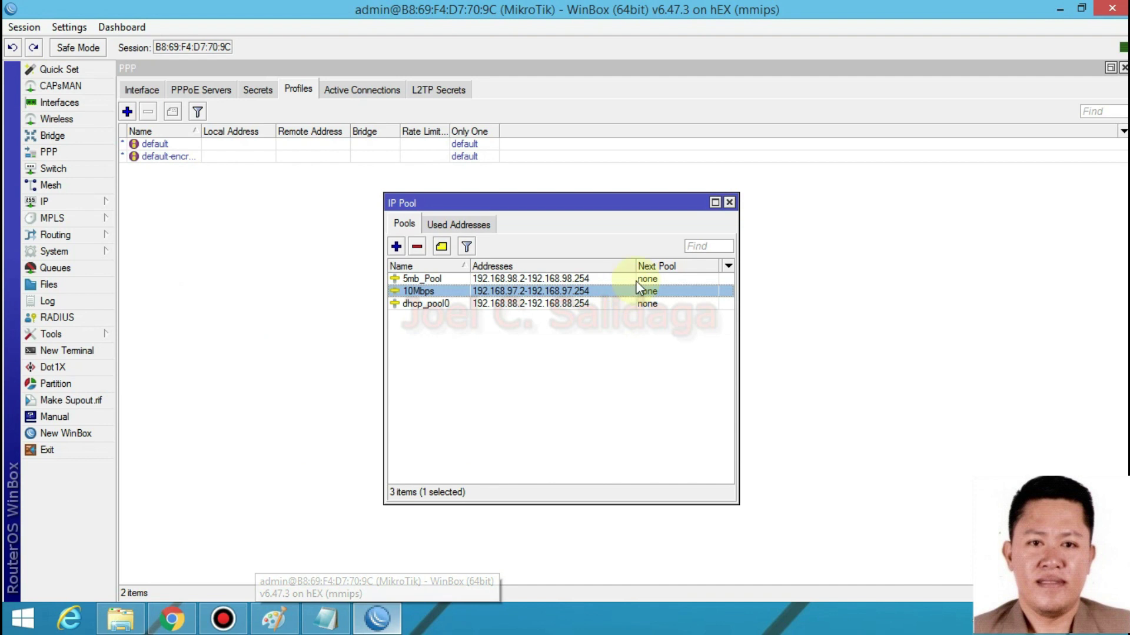
{"action": "left_click", "coordinate": [729, 202]}
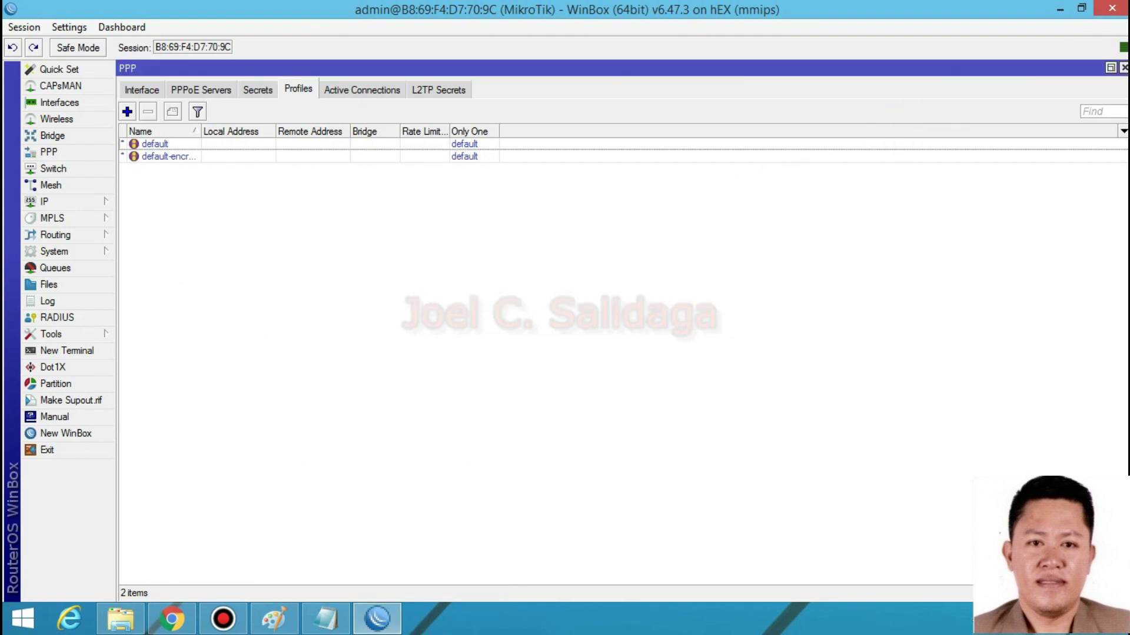
- Start a new PPP profile named 5Mbps_Profile
{"action": "left_click", "coordinate": [1124, 68]}
{"action": "left_click", "coordinate": [47, 152]}
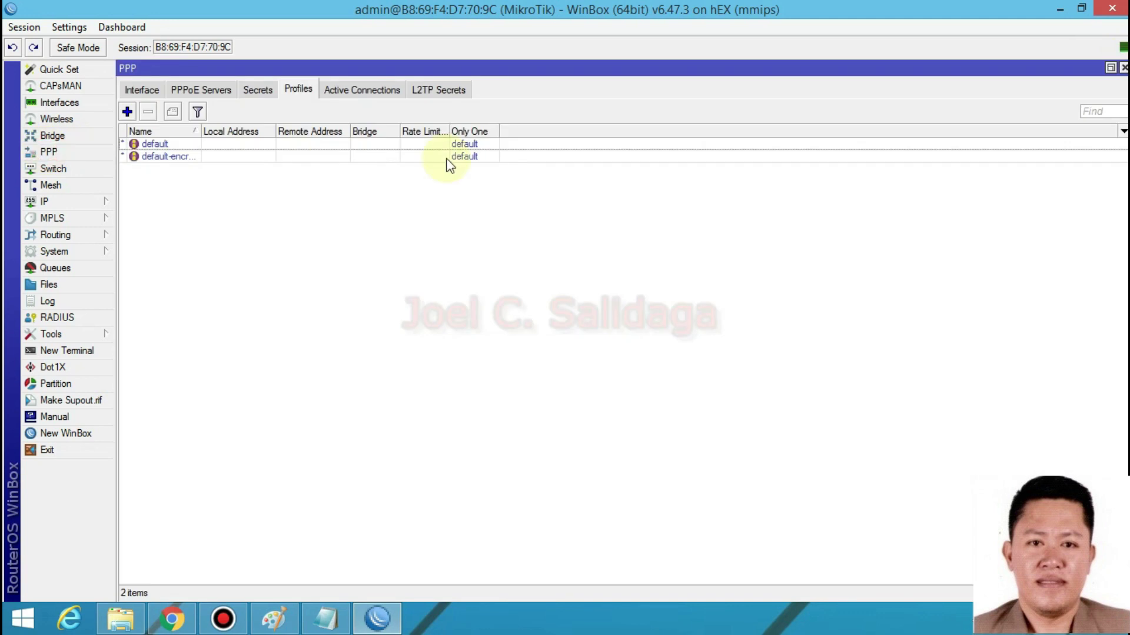
{"action": "left_click", "coordinate": [258, 89]}
{"action": "left_click", "coordinate": [306, 89]}
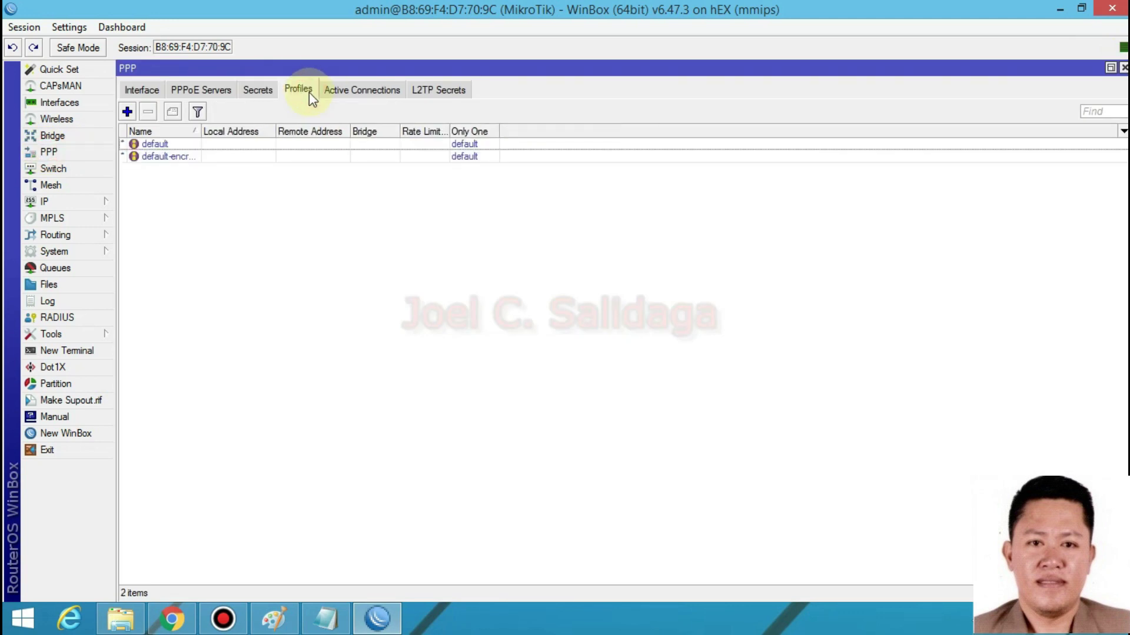
{"action": "left_click", "coordinate": [126, 112]}
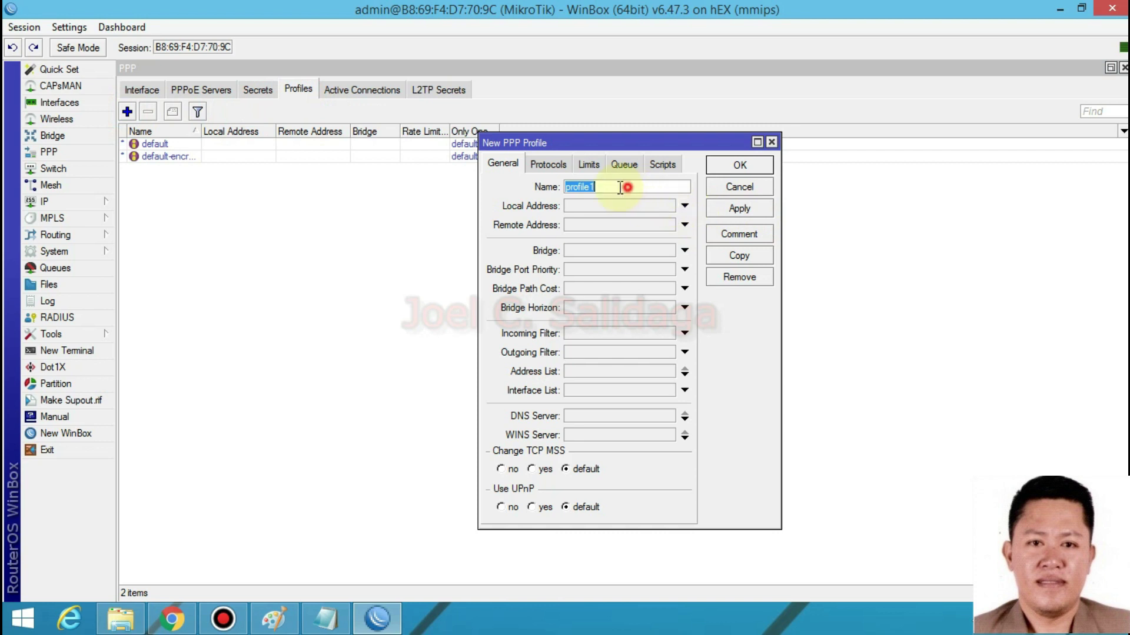
{"action": "type", "text": "5Mbps"}
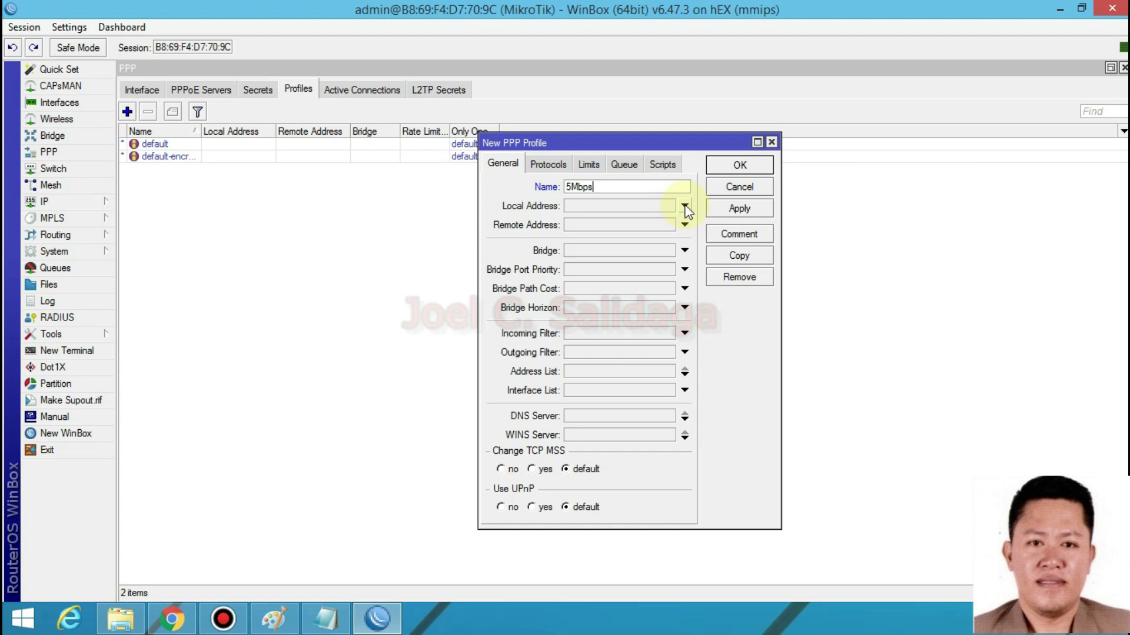
{"action": "type", "text": "_Profile"}
- Set the profile's local address to 192.168.98.1, copied from the pppoe notes
{"action": "left_click", "coordinate": [592, 205]}
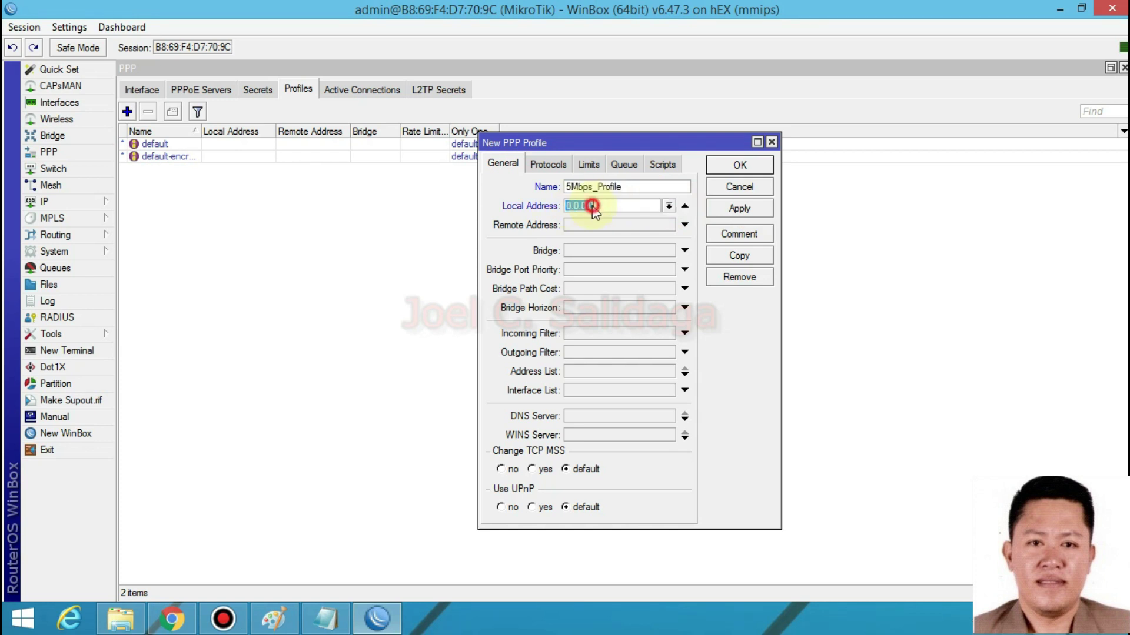
{"action": "left_click", "coordinate": [326, 618]}
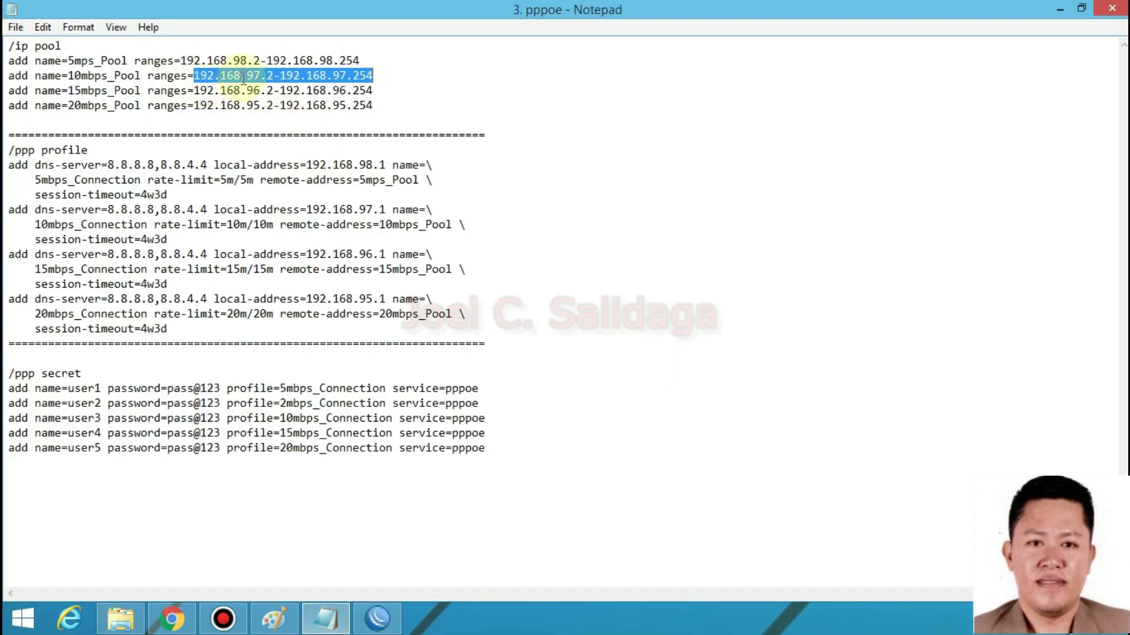
{"action": "left_click_drag", "start_coordinate": [308, 165], "coordinate": [388, 163]}
{"action": "key", "text": "ctrl+c"}
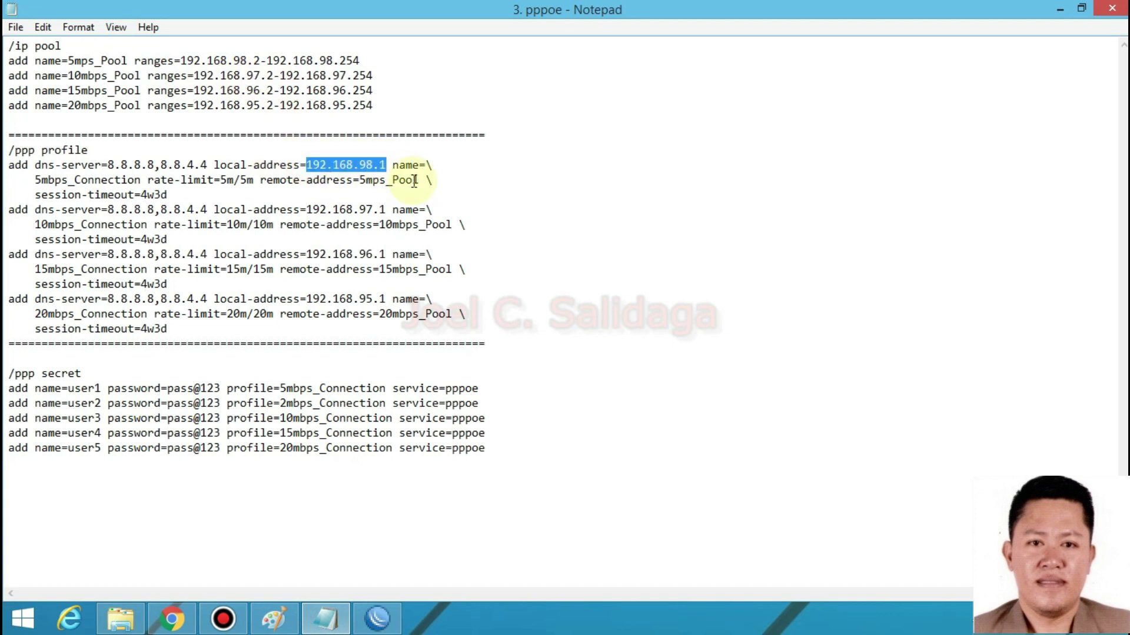
{"action": "left_click", "coordinate": [377, 618]}
{"action": "key", "text": "Tab"}
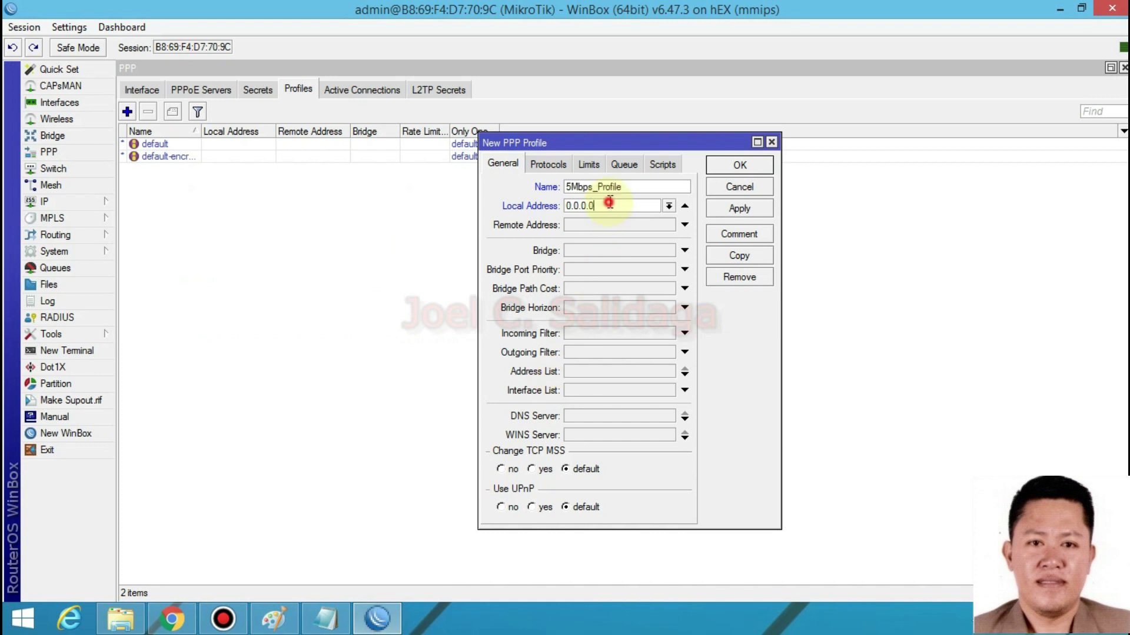
{"action": "key", "text": "ctrl+v"}
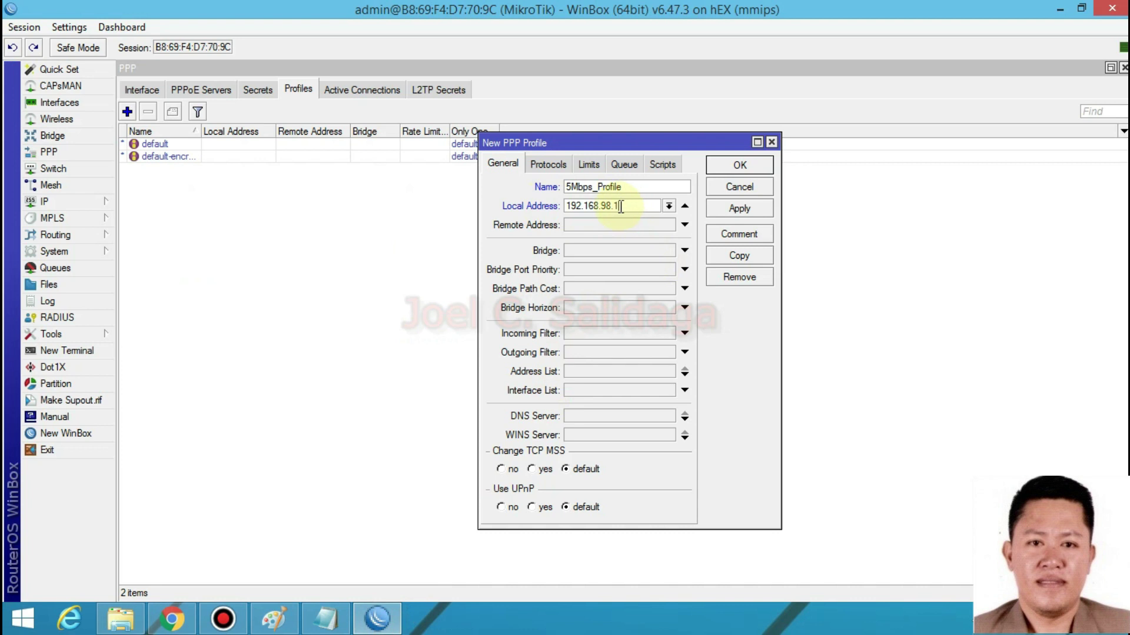
- Choose 5mb_Pool as the profile's remote address
{"action": "left_click", "coordinate": [654, 222]}
{"action": "left_click", "coordinate": [668, 225]}
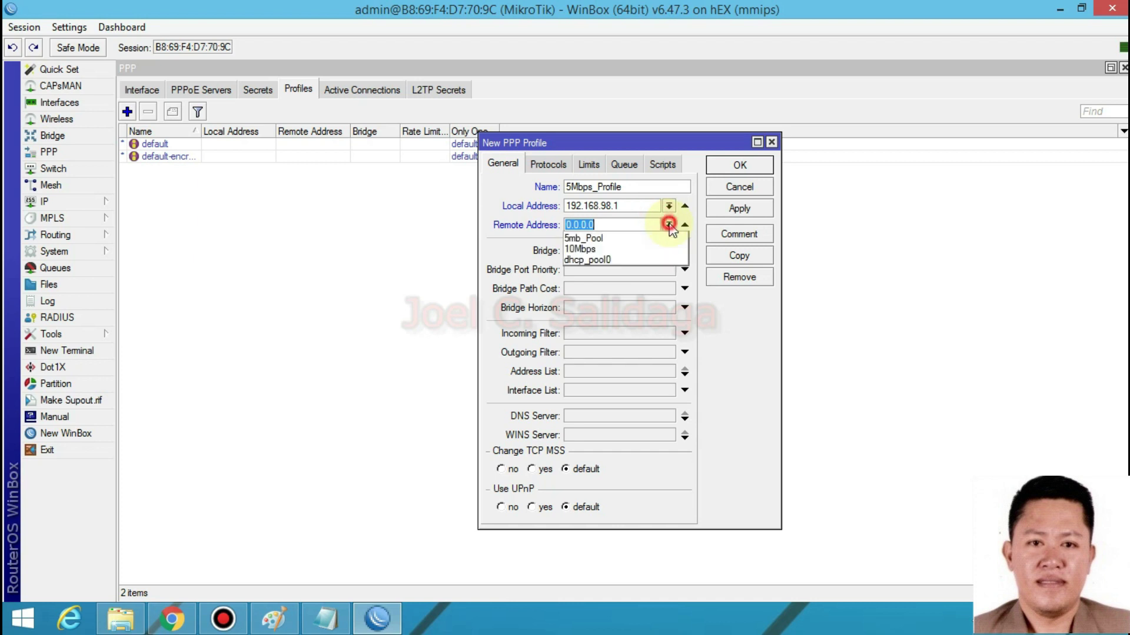
{"action": "left_click", "coordinate": [637, 234]}
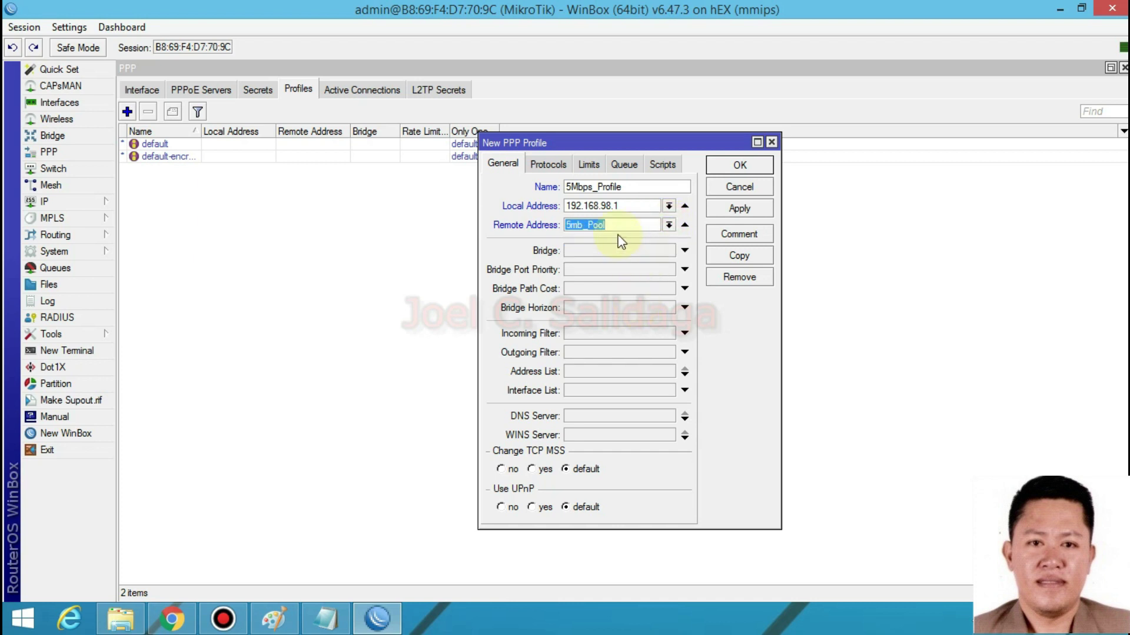
{"action": "left_click", "coordinate": [83, 206]}
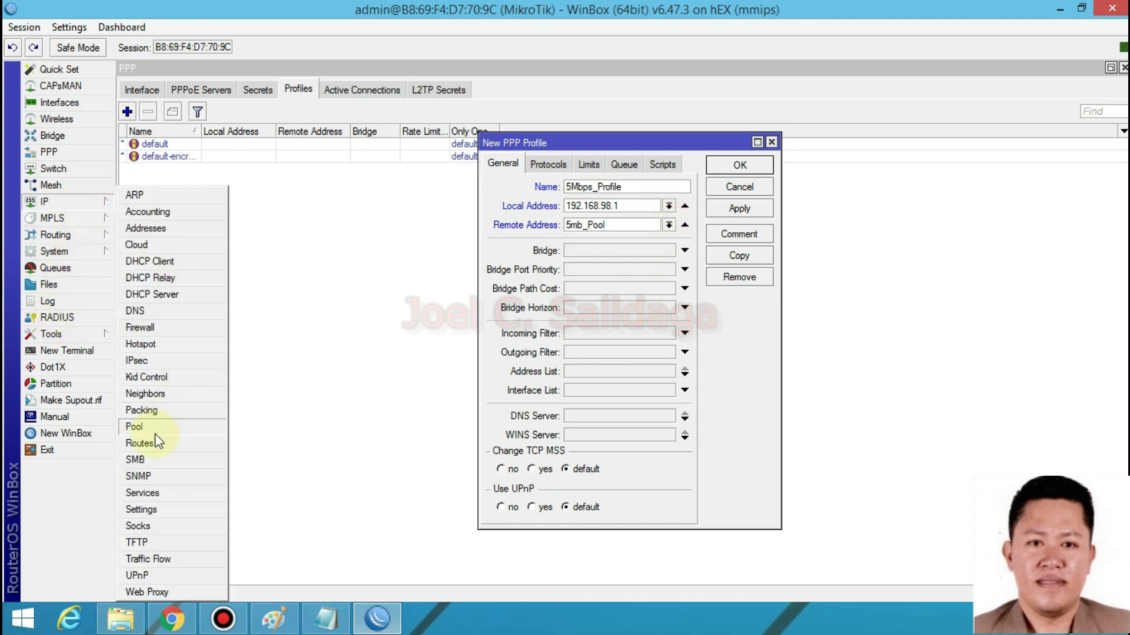
{"action": "left_click", "coordinate": [154, 429]}
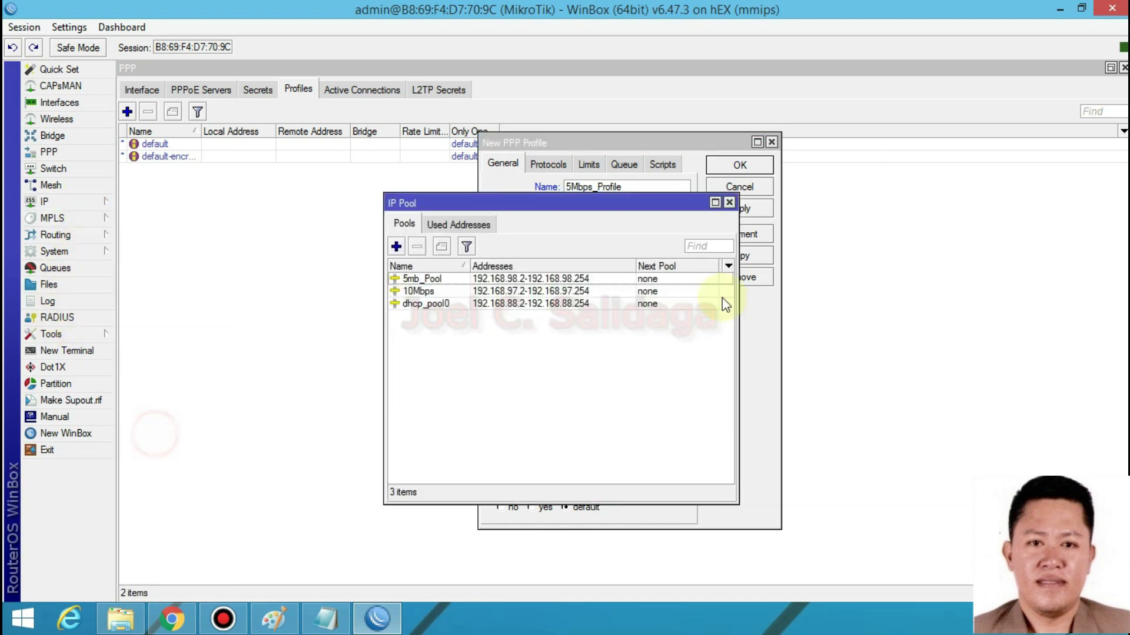
{"action": "left_click", "coordinate": [452, 279]}
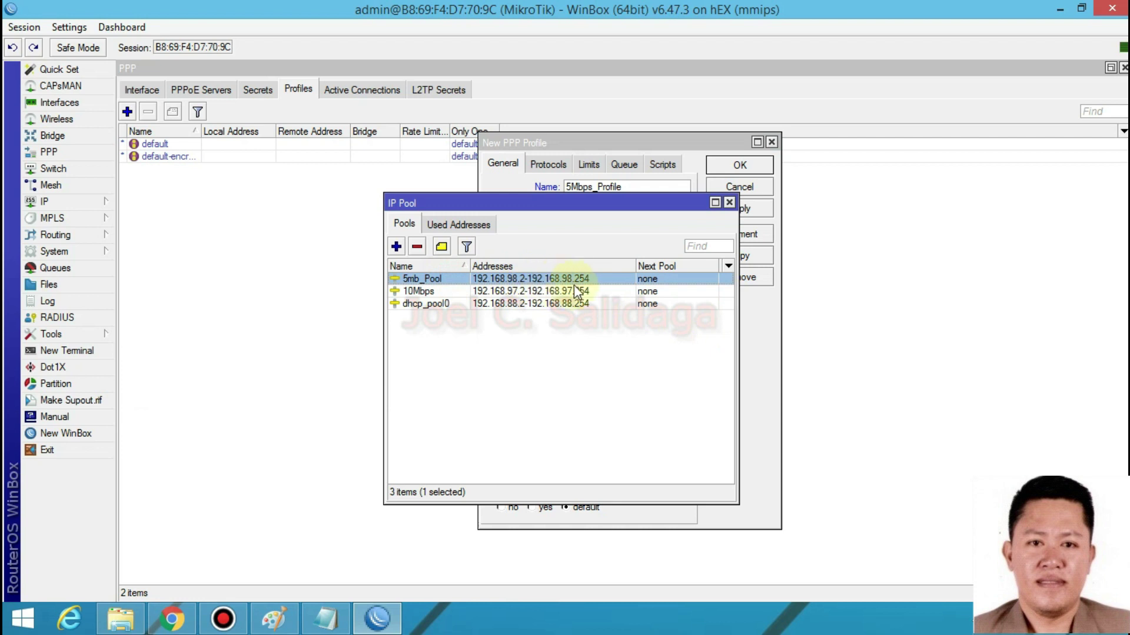
{"action": "left_click", "coordinate": [728, 203]}
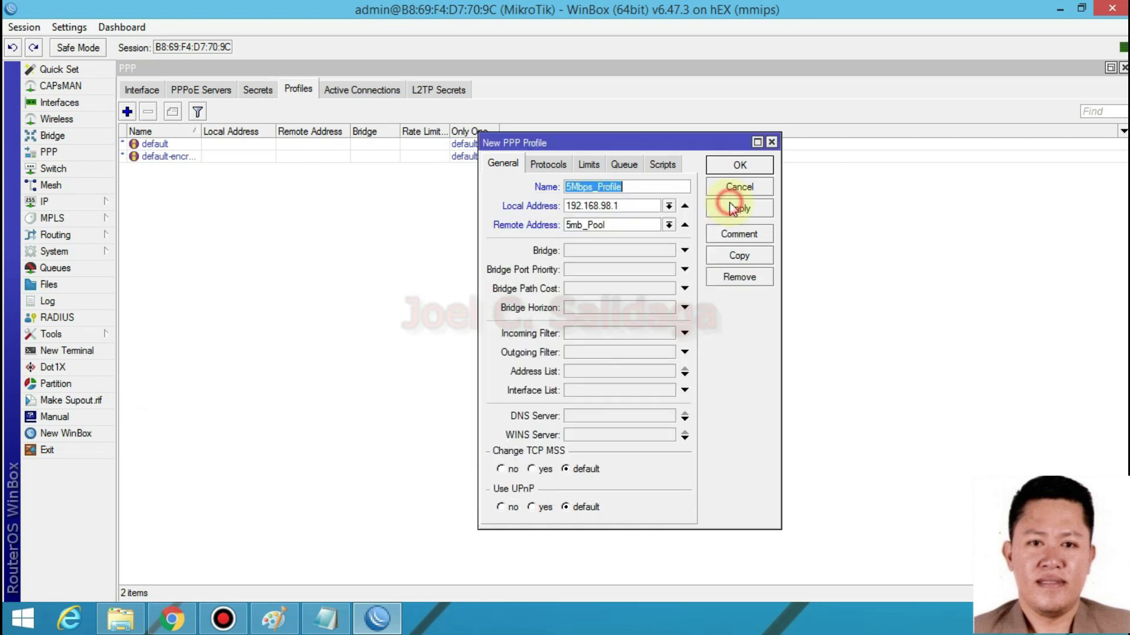
{"action": "left_click_drag", "start_coordinate": [624, 205], "coordinate": [549, 206]}
{"action": "left_click", "coordinate": [615, 206]}
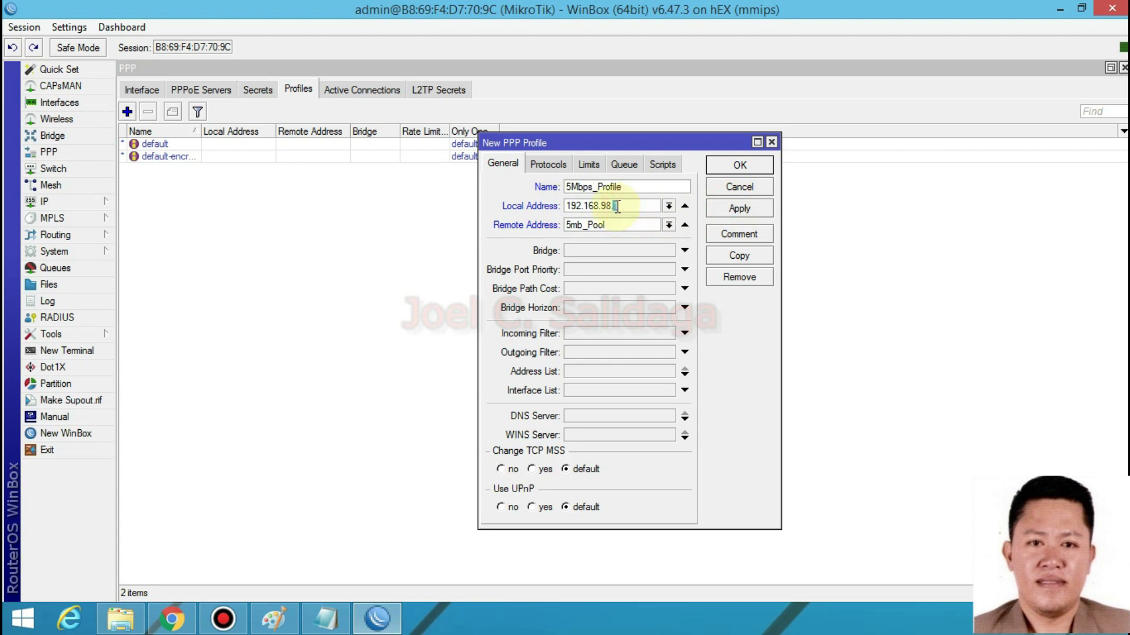
{"action": "double_click", "coordinate": [617, 206]}
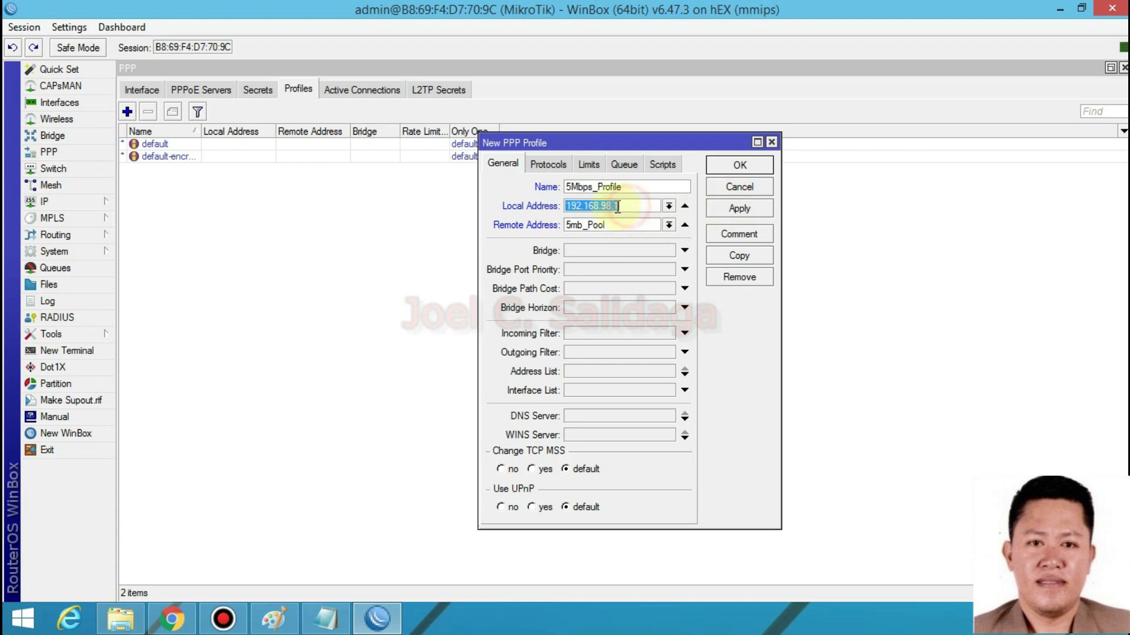
{"action": "left_click", "coordinate": [628, 204]}
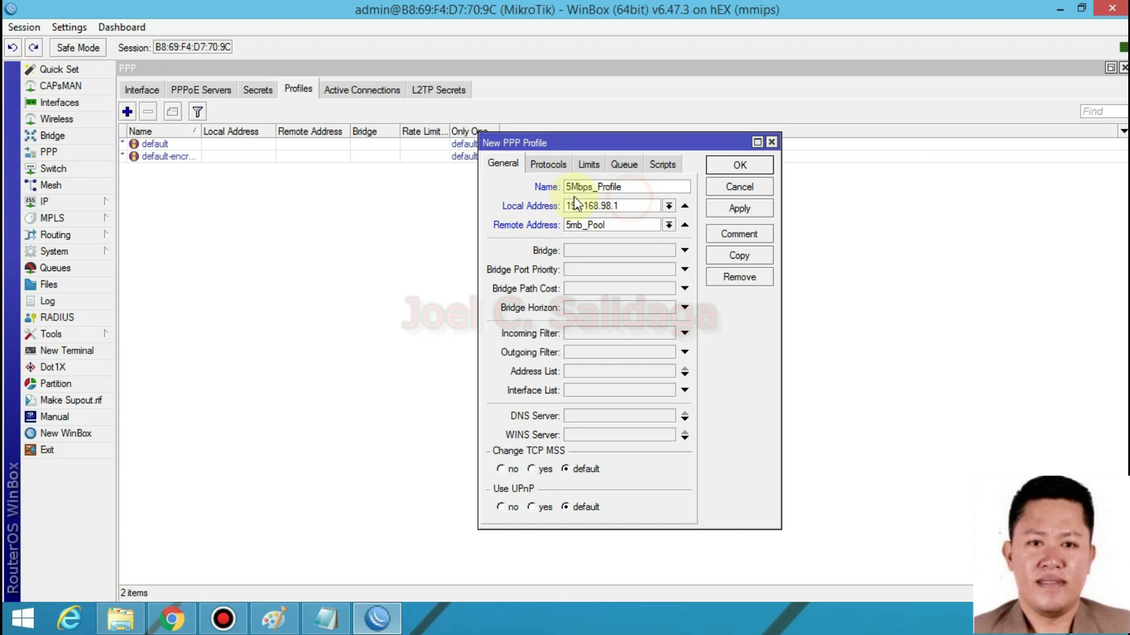
{"action": "double_click", "coordinate": [620, 206]}
{"action": "left_click", "coordinate": [625, 205]}
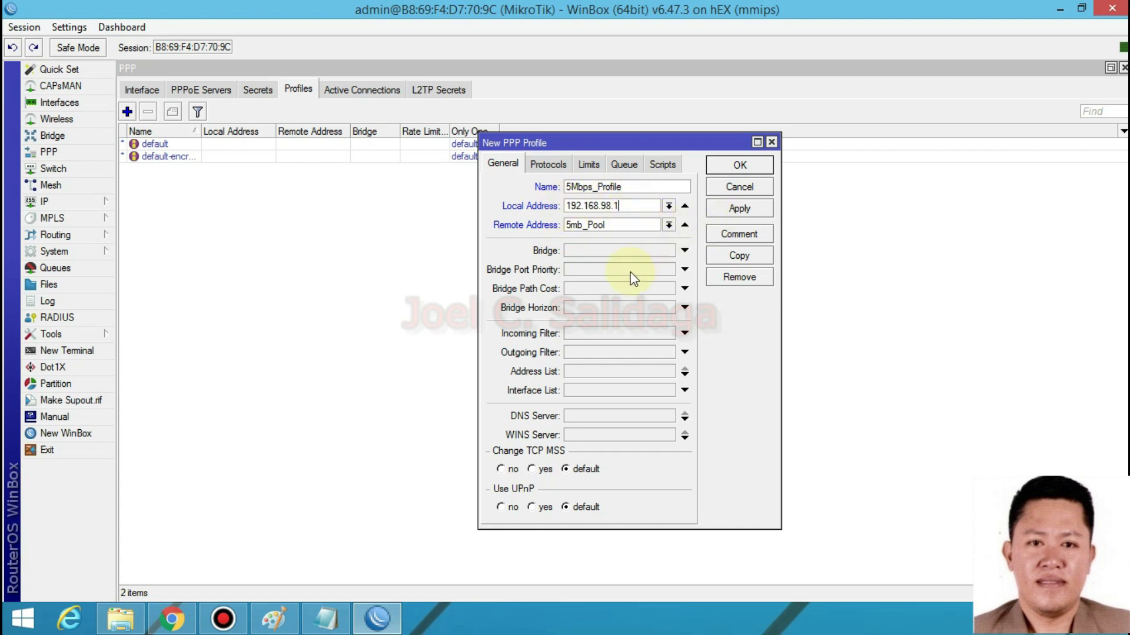
- Give 5Mbps_Profile a 5m/5m rate limit and save the profile
{"action": "left_click", "coordinate": [591, 165]}
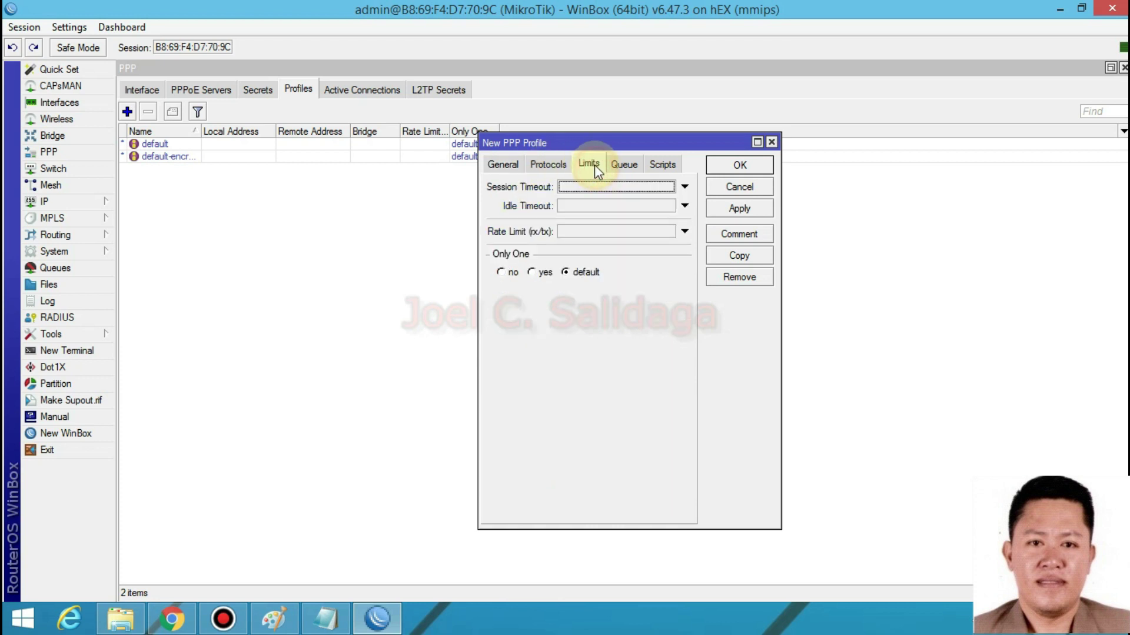
{"action": "left_click", "coordinate": [573, 235]}
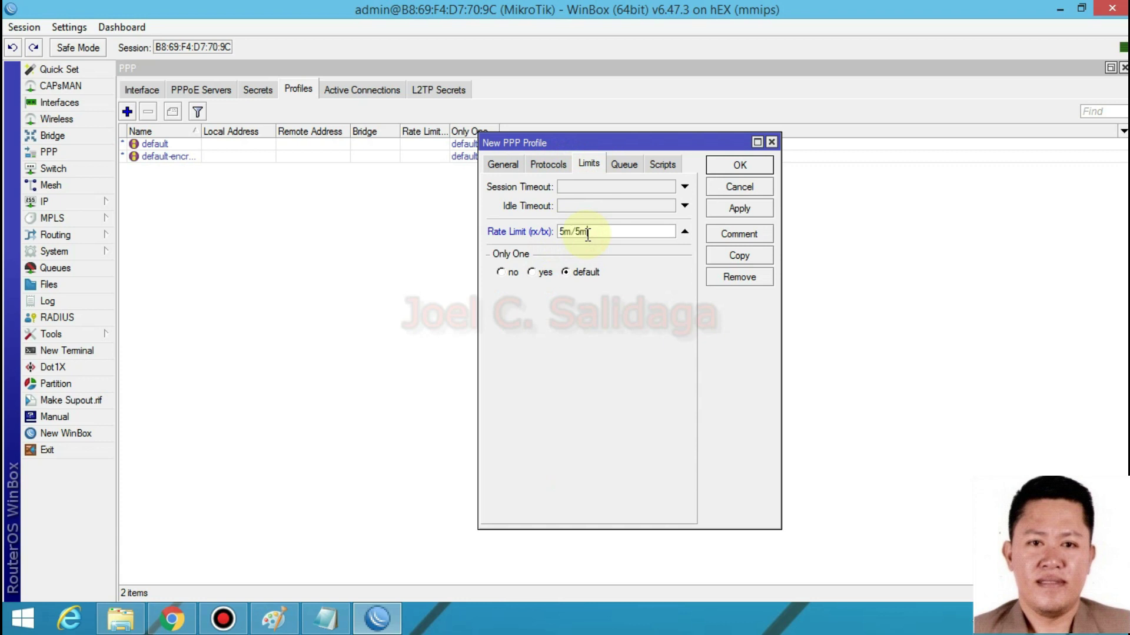
{"action": "left_click_drag", "start_coordinate": [570, 234], "coordinate": [559, 231]}
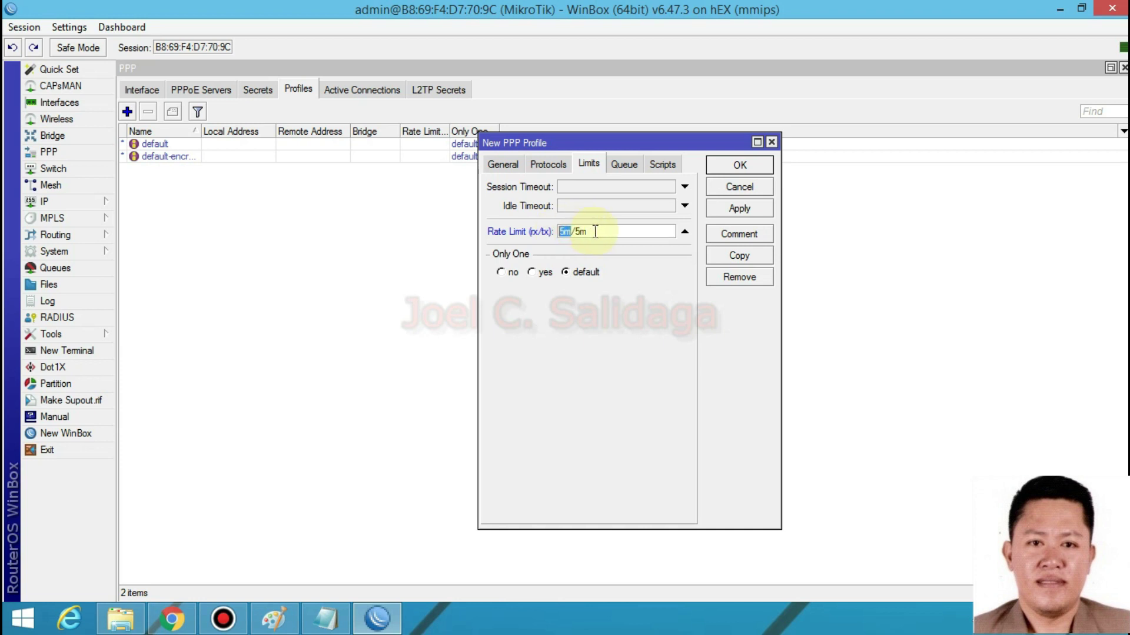
{"action": "left_click_drag", "start_coordinate": [575, 231], "coordinate": [629, 229]}
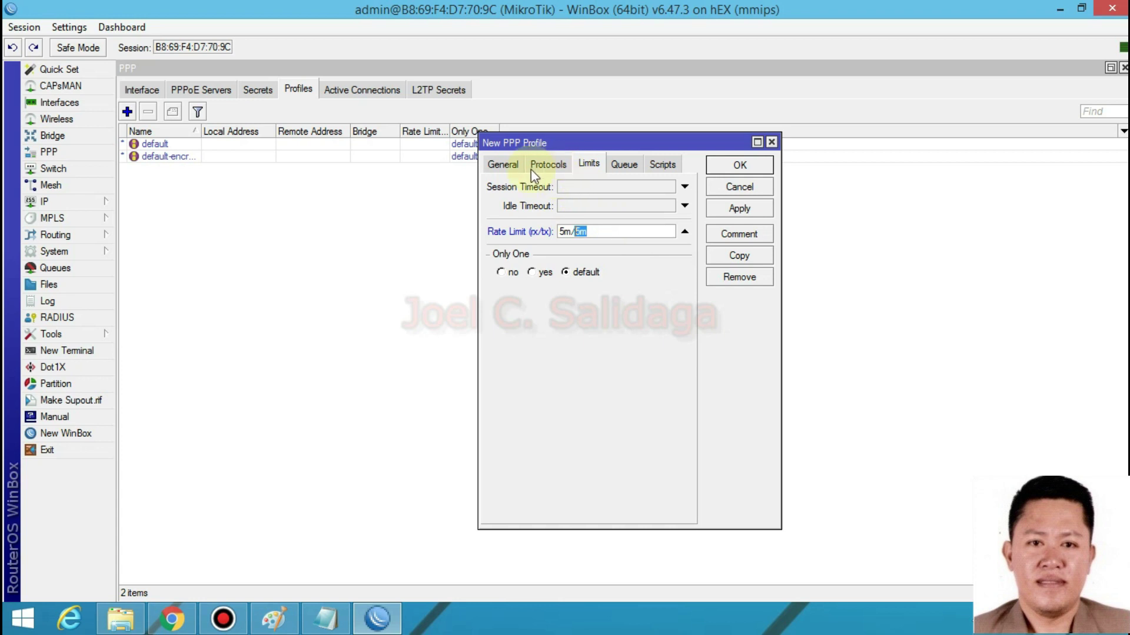
{"action": "left_click", "coordinate": [504, 165]}
{"action": "left_click", "coordinate": [641, 187]}
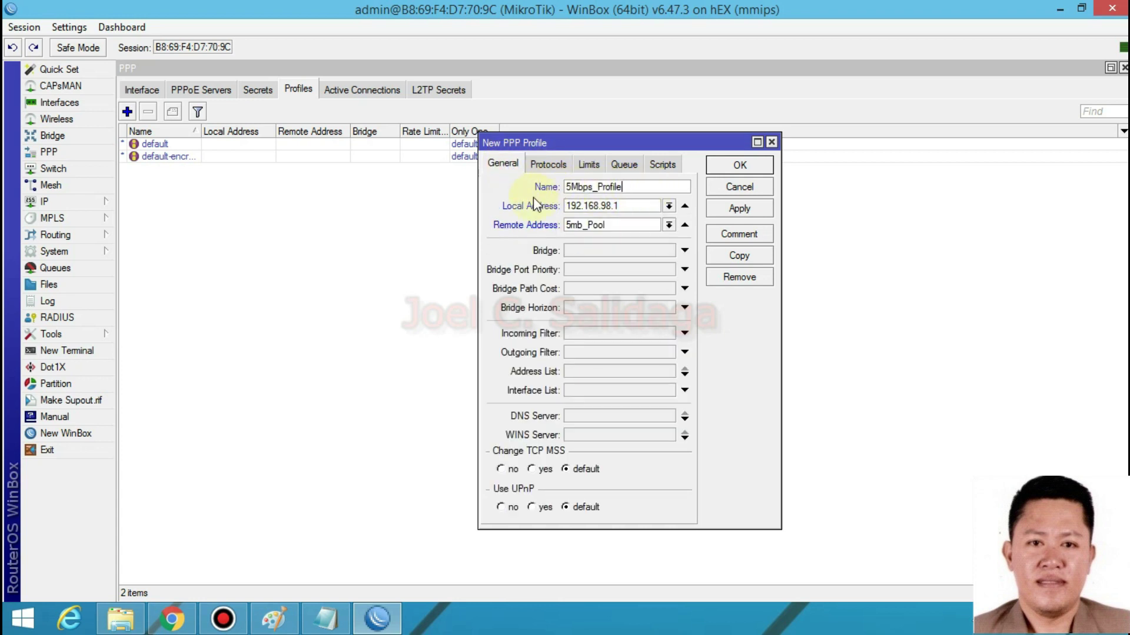
{"action": "left_click", "coordinate": [521, 226]}
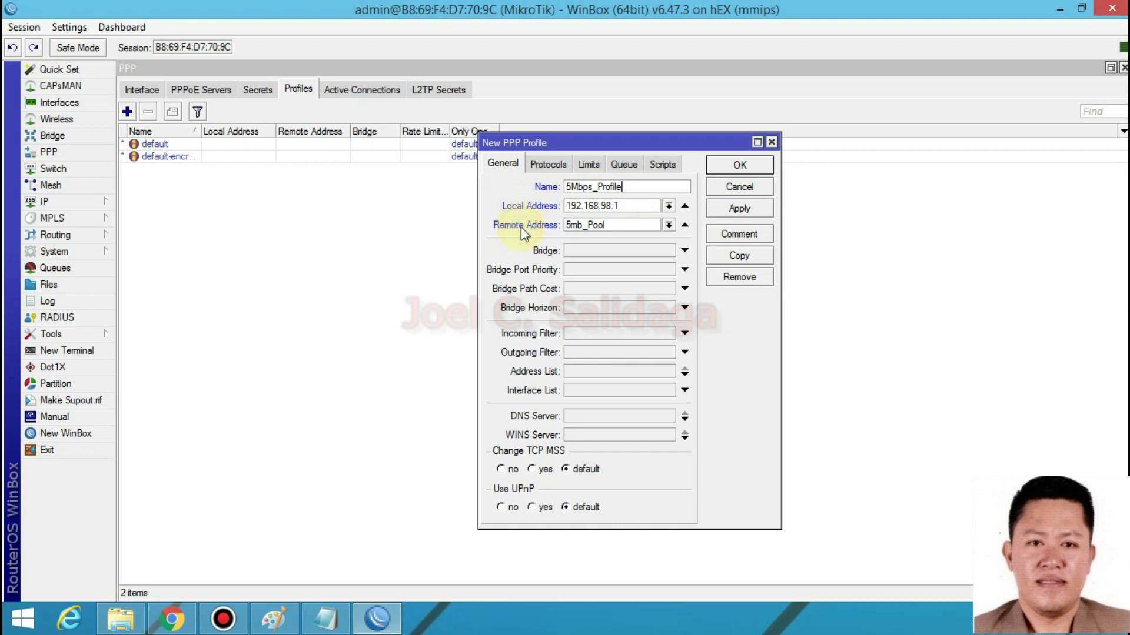
{"action": "left_click", "coordinate": [588, 165]}
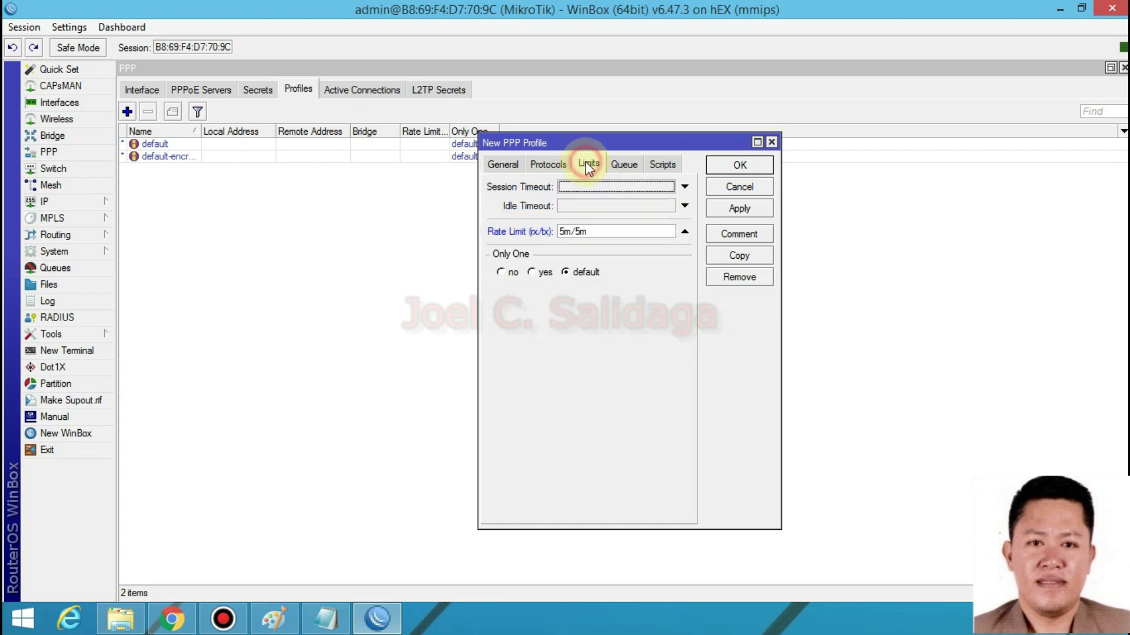
{"action": "left_click_drag", "start_coordinate": [596, 232], "coordinate": [554, 234]}
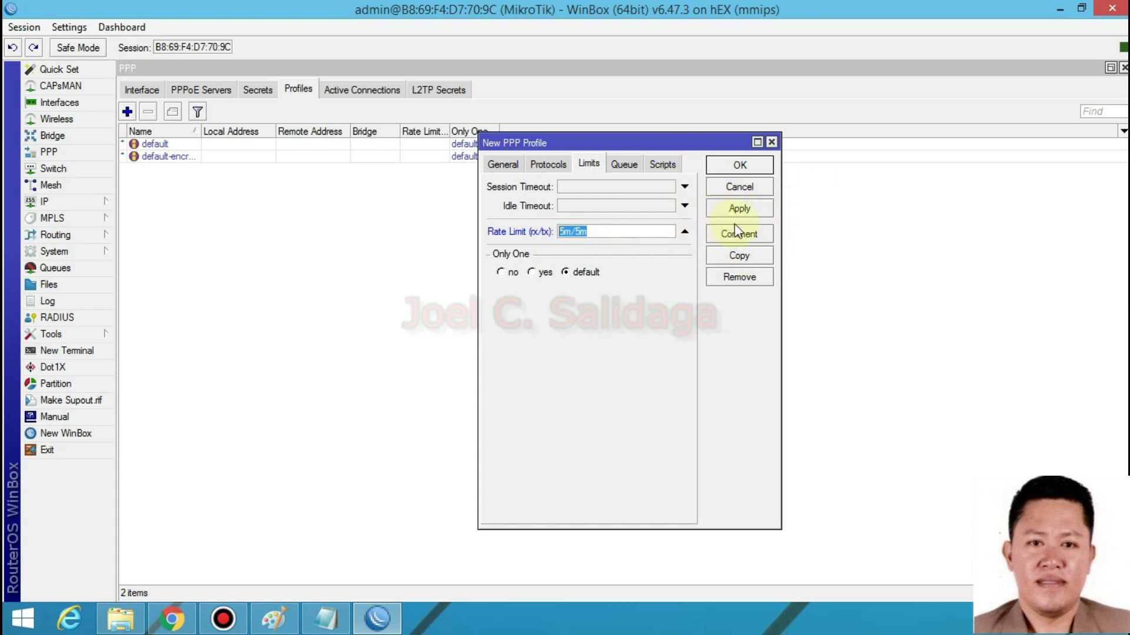
{"action": "left_click", "coordinate": [739, 209]}
{"action": "left_click", "coordinate": [737, 165]}
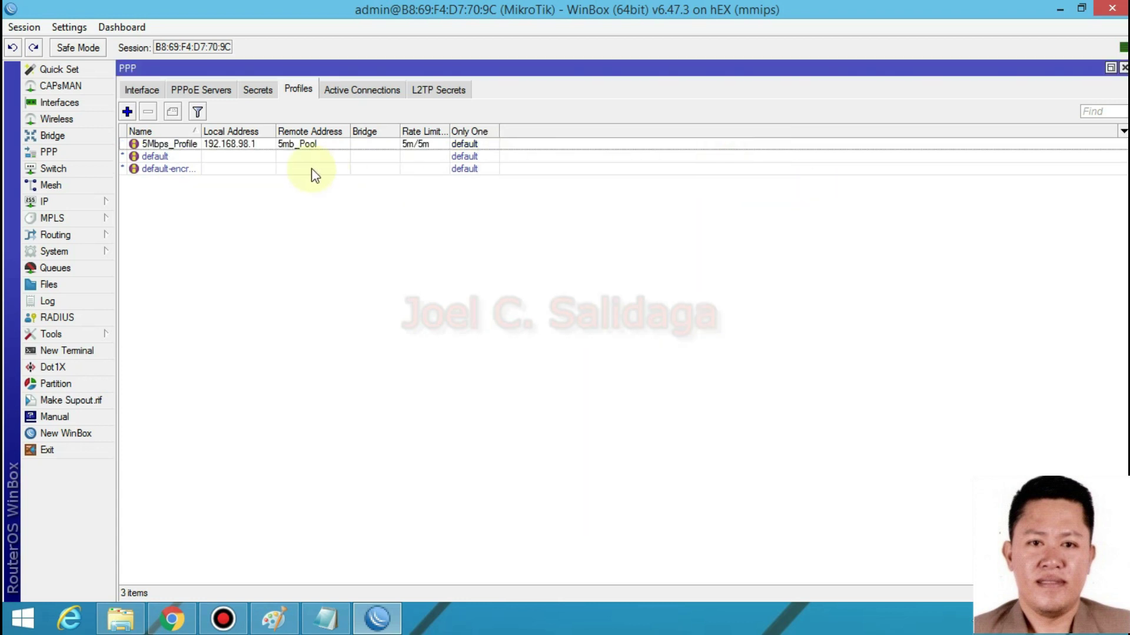
- Add a new PPP profile named 10Mbps_Profile that draws remote addresses from the 10Mbps pool
{"action": "left_click", "coordinate": [127, 112]}
{"action": "left_click", "coordinate": [486, 167]}
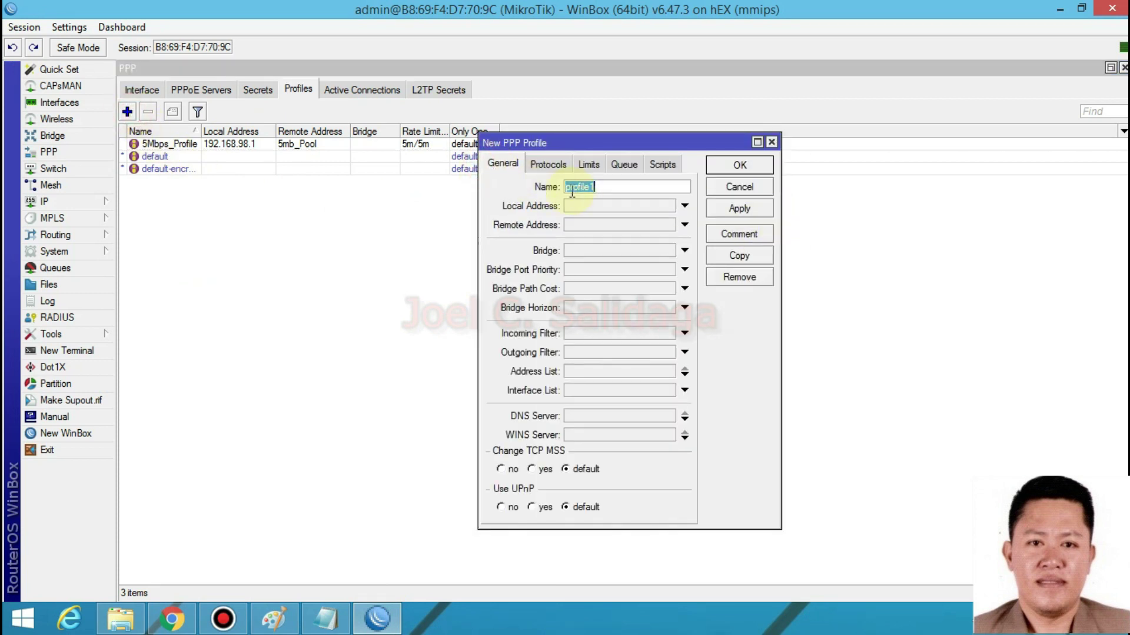
{"action": "type", "text": "10mb"}
{"action": "left_click", "coordinate": [619, 224]}
{"action": "left_click", "coordinate": [668, 225]}
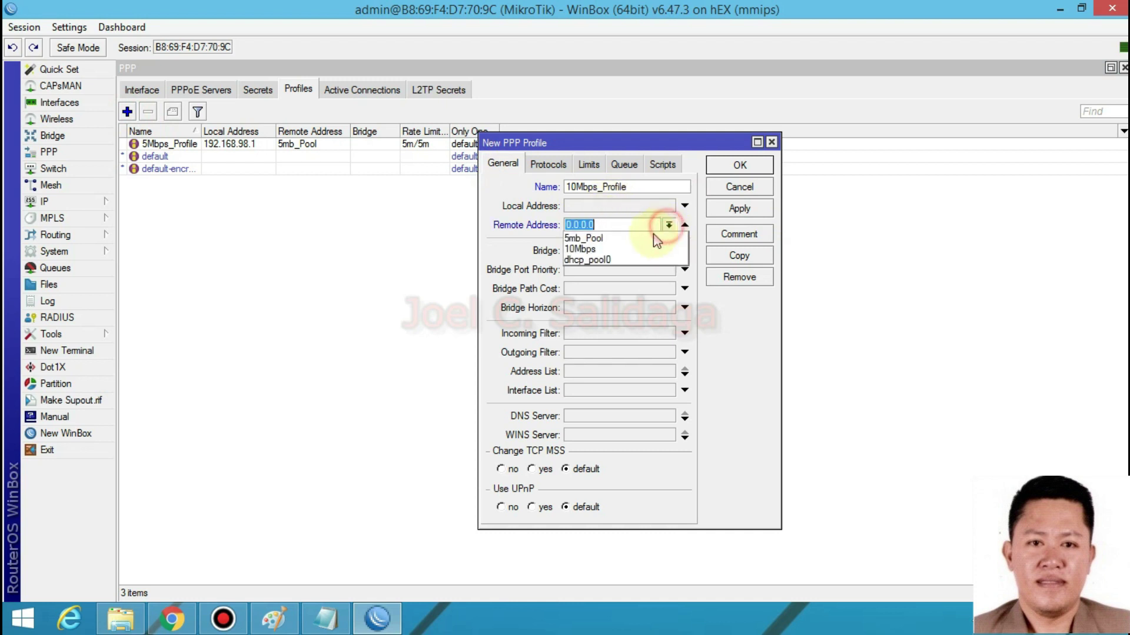
{"action": "left_click", "coordinate": [612, 248]}
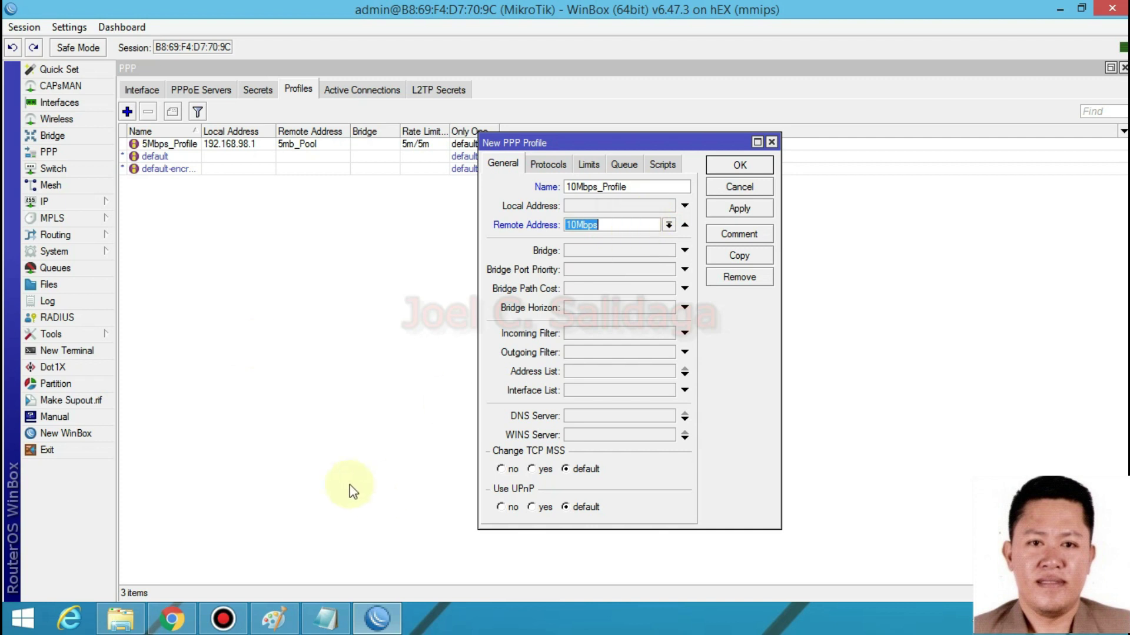
{"action": "left_click", "coordinate": [71, 201]}
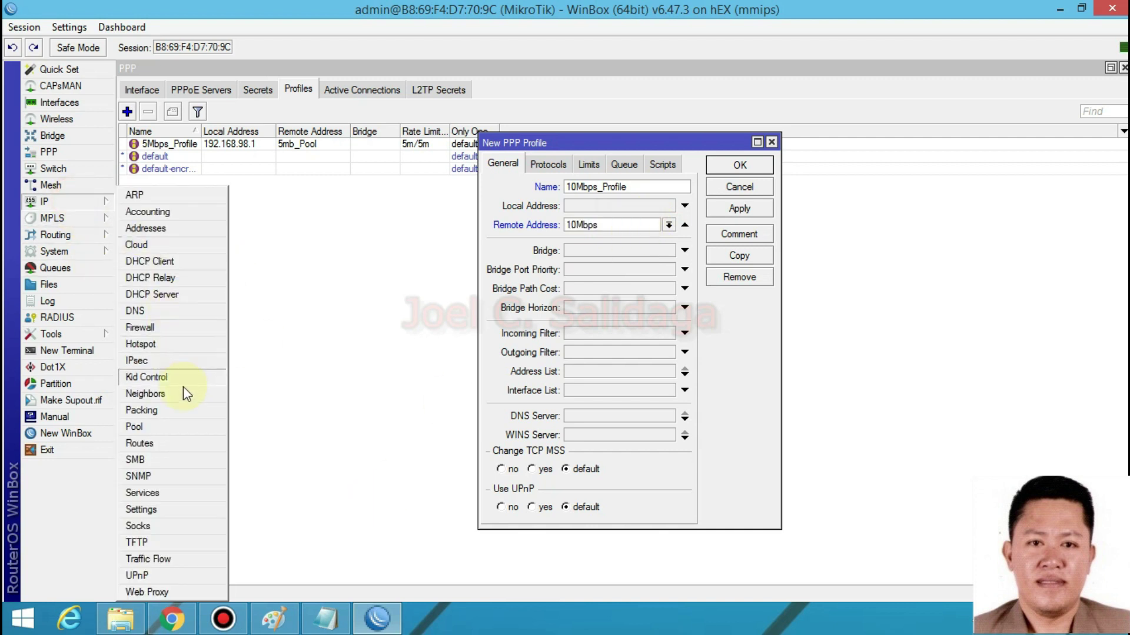
- In IP > Pool, rename the 10Mbps pool to 10Mbps_Pool
{"action": "left_click", "coordinate": [163, 426]}
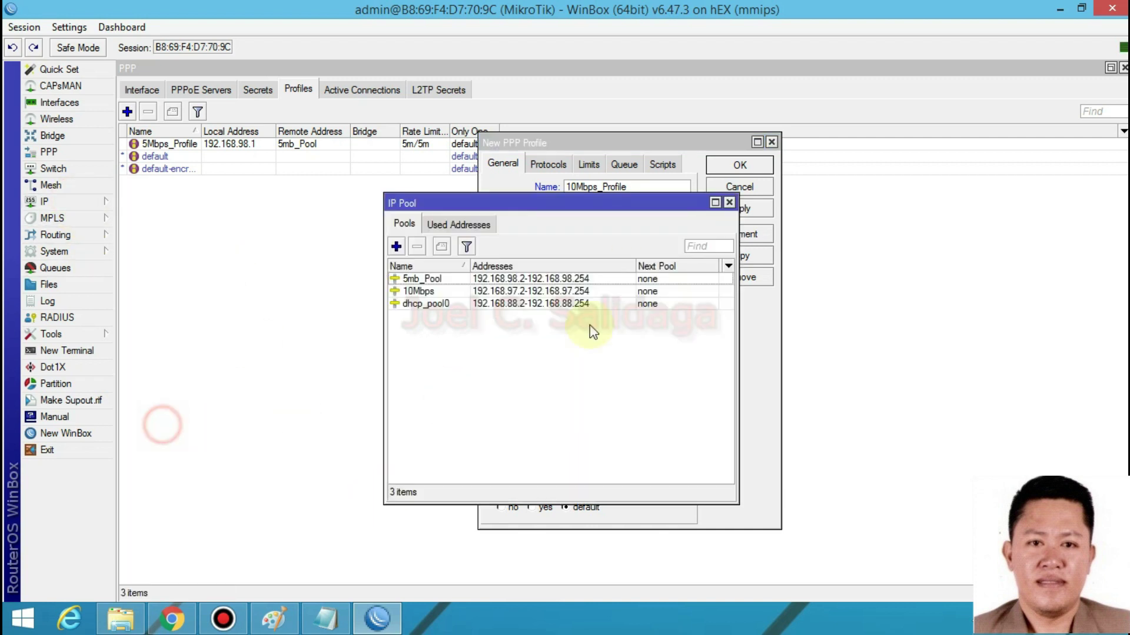
{"action": "double_click", "coordinate": [454, 292]}
{"action": "left_click", "coordinate": [612, 280]}
{"action": "type", "text": "_"}
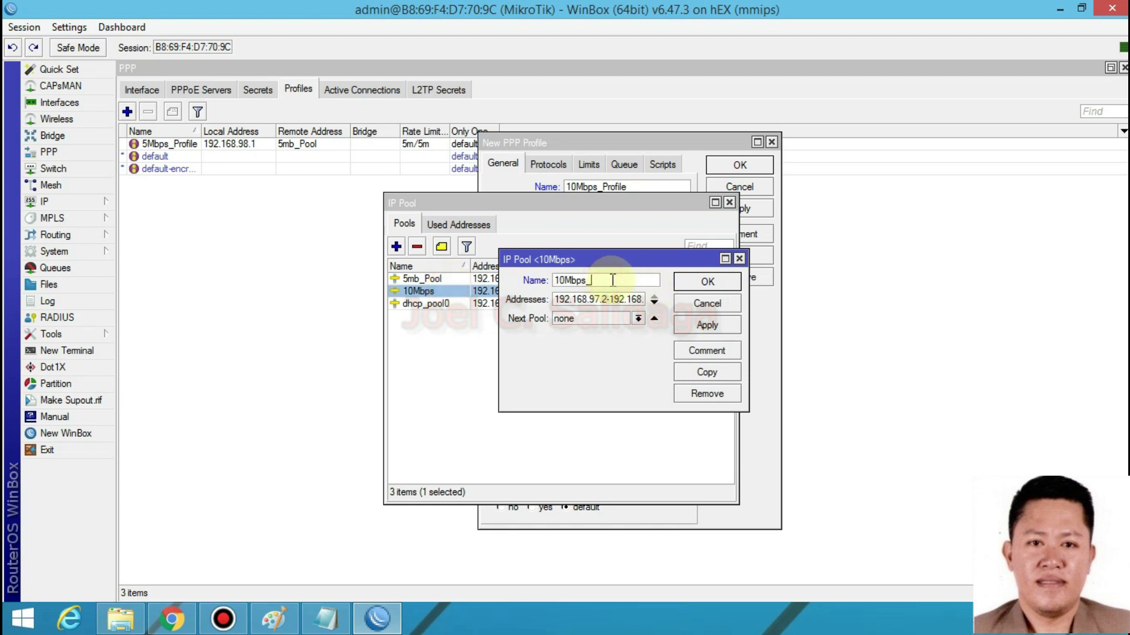
{"action": "type", "text": "Pool"}
{"action": "left_click", "coordinate": [700, 325]}
{"action": "left_click", "coordinate": [709, 281]}
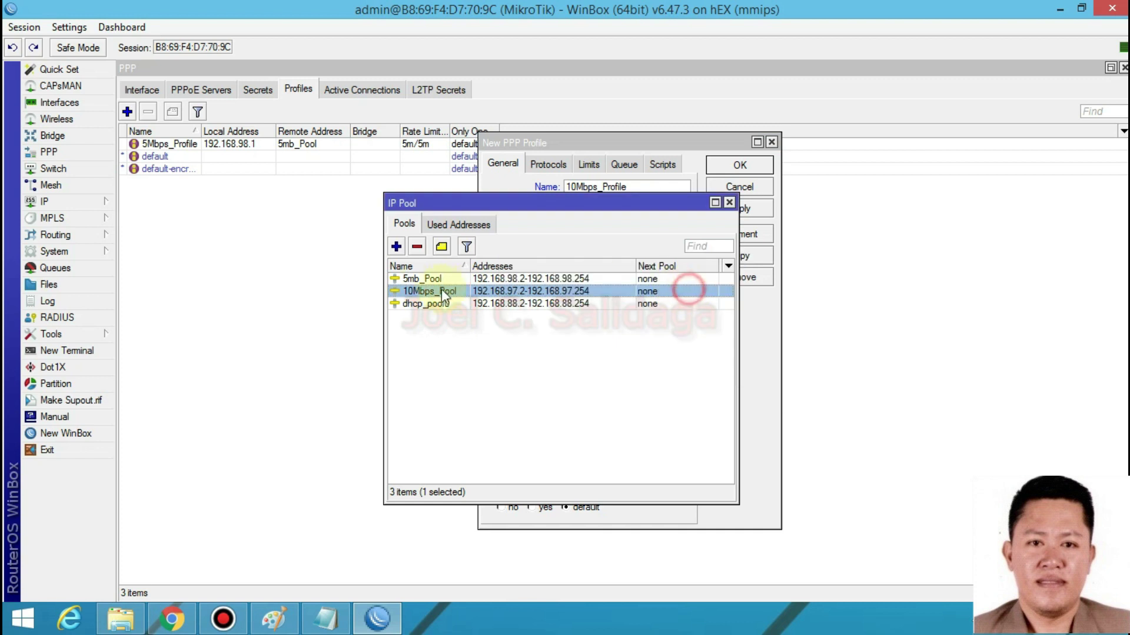
- Rename 5mb_Pool to 5Mbps_Pool and close the pool list
{"action": "double_click", "coordinate": [427, 278]}
{"action": "left_click", "coordinate": [566, 281]}
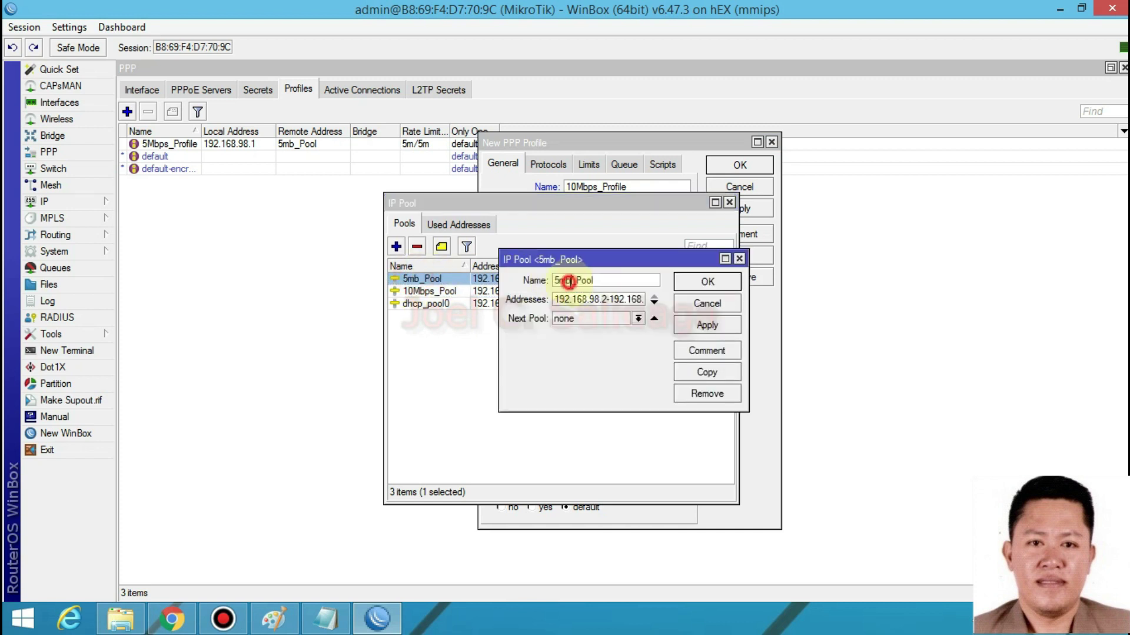
{"action": "key", "text": "BackSpace"}
{"action": "type", "text": "M"}
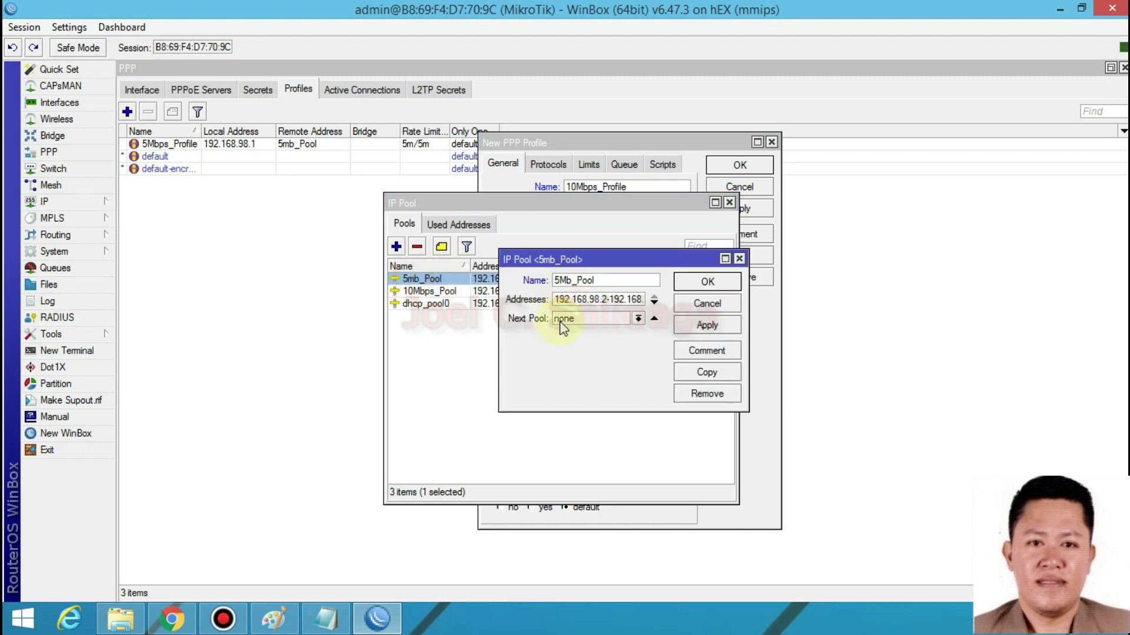
{"action": "left_click", "coordinate": [568, 281]}
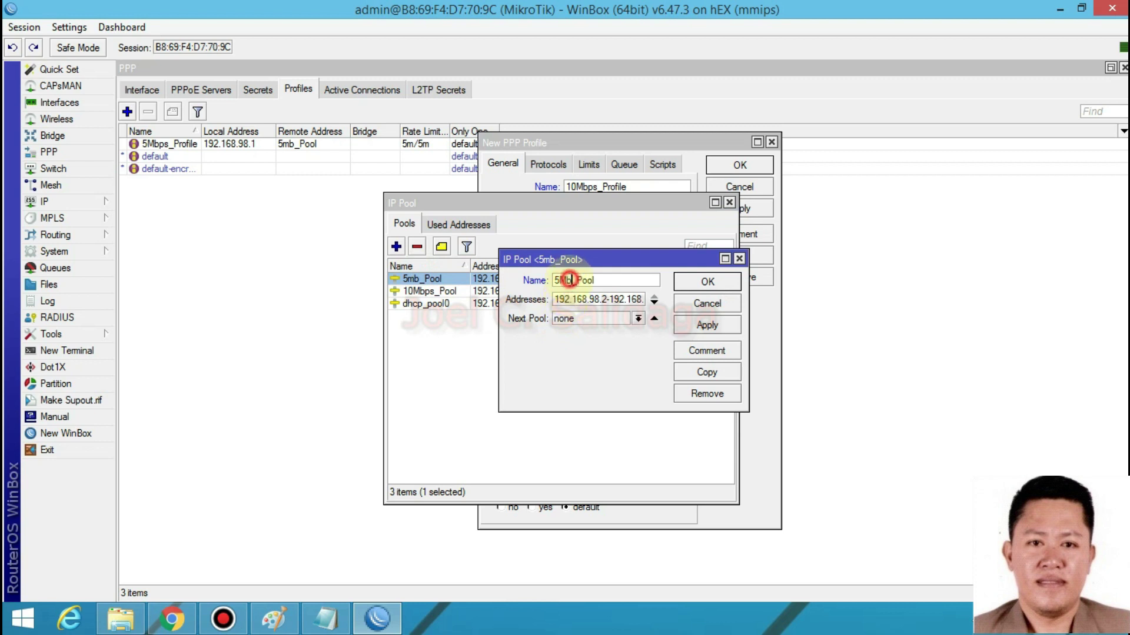
{"action": "type", "text": "ps"}
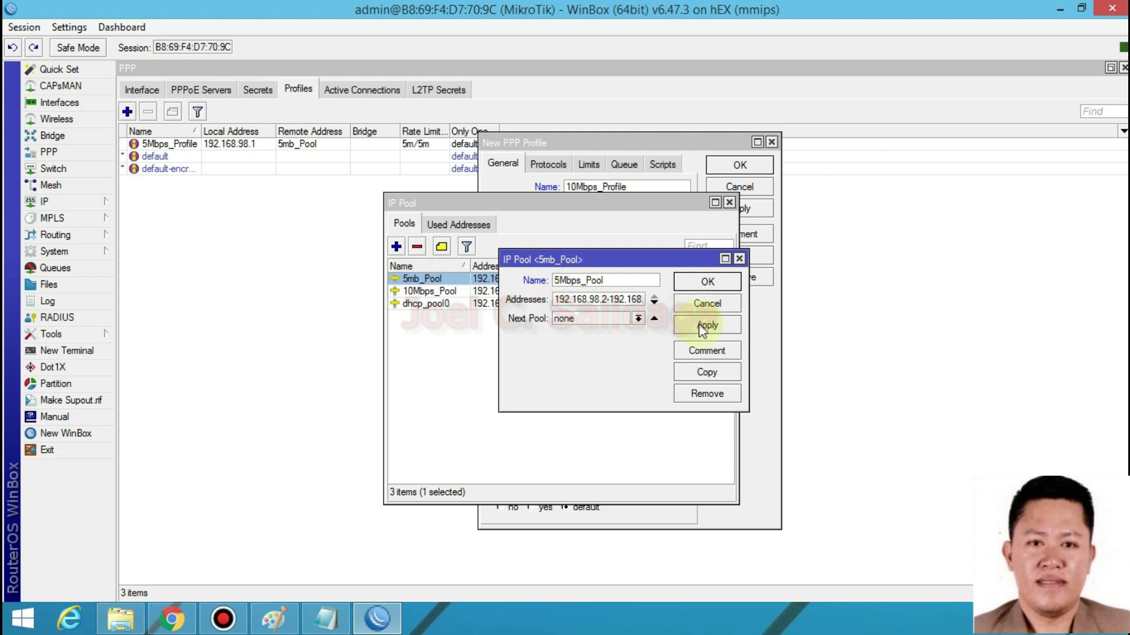
{"action": "left_click", "coordinate": [700, 283]}
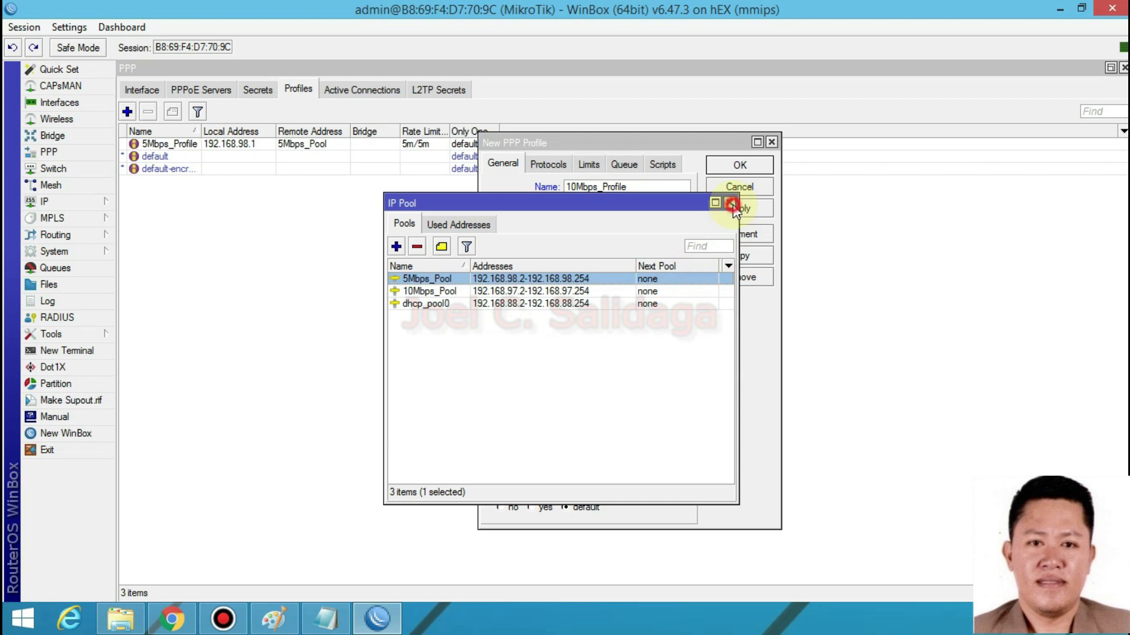
{"action": "left_click", "coordinate": [731, 204]}
- Save 10Mbps_Profile with 10Mbps_Pool as its remote address
{"action": "left_click", "coordinate": [670, 224]}
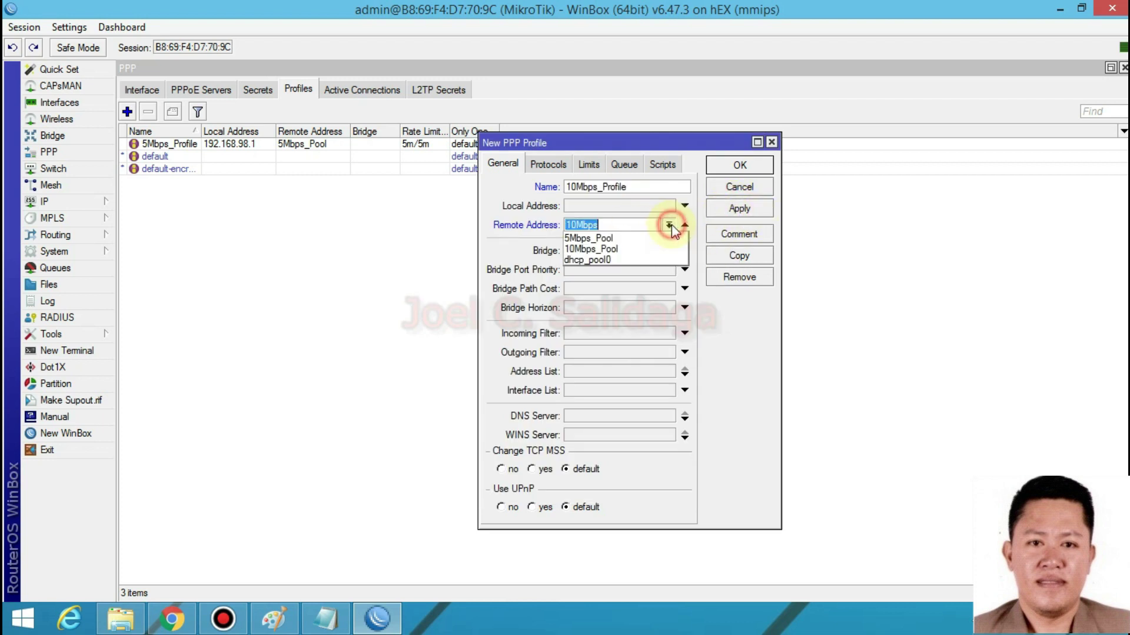
{"action": "left_click", "coordinate": [592, 249]}
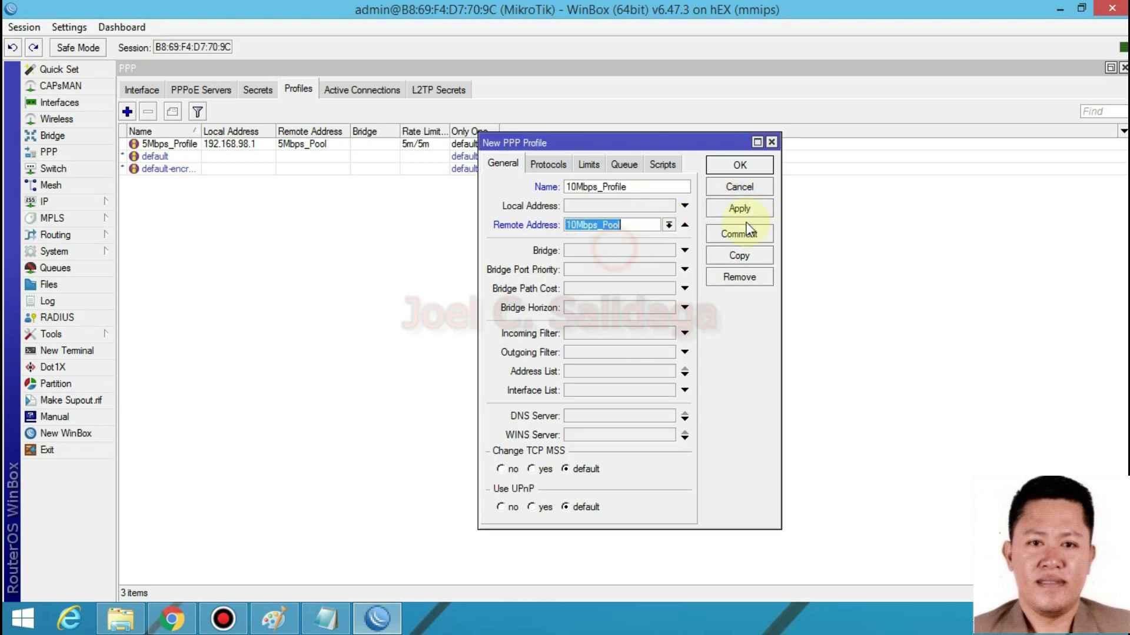
{"action": "left_click", "coordinate": [739, 209]}
{"action": "left_click", "coordinate": [739, 165]}
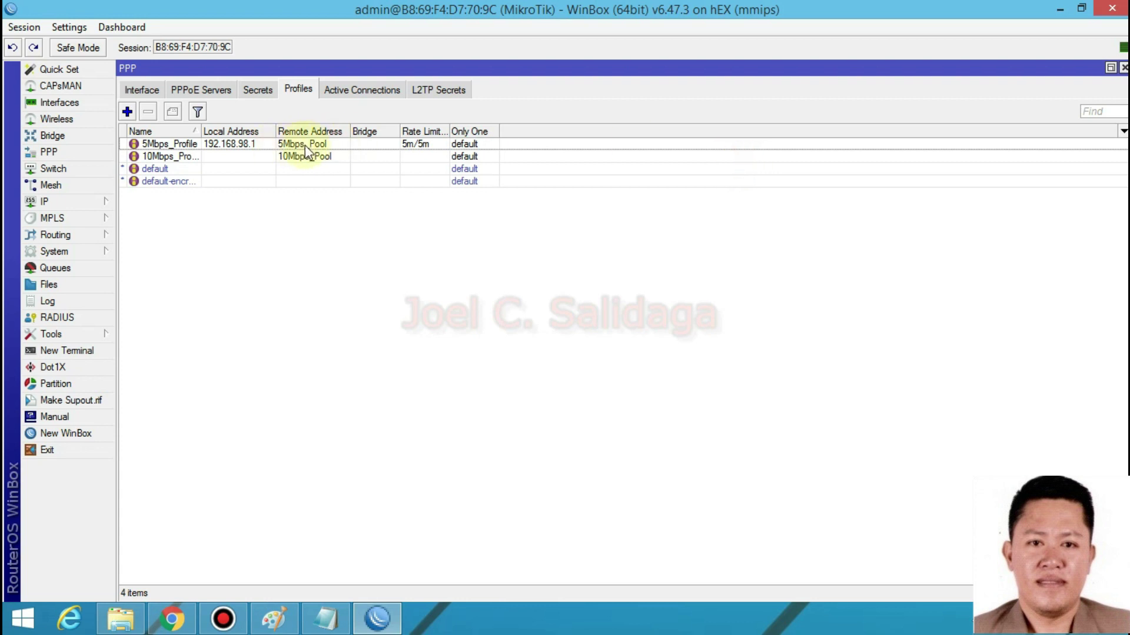
- Reopen 5Mbps_Profile and re-save it so it uses the renamed 5Mbps_Pool
{"action": "double_click", "coordinate": [304, 144]}
{"action": "left_click", "coordinate": [730, 210]}
{"action": "left_click", "coordinate": [735, 166]}
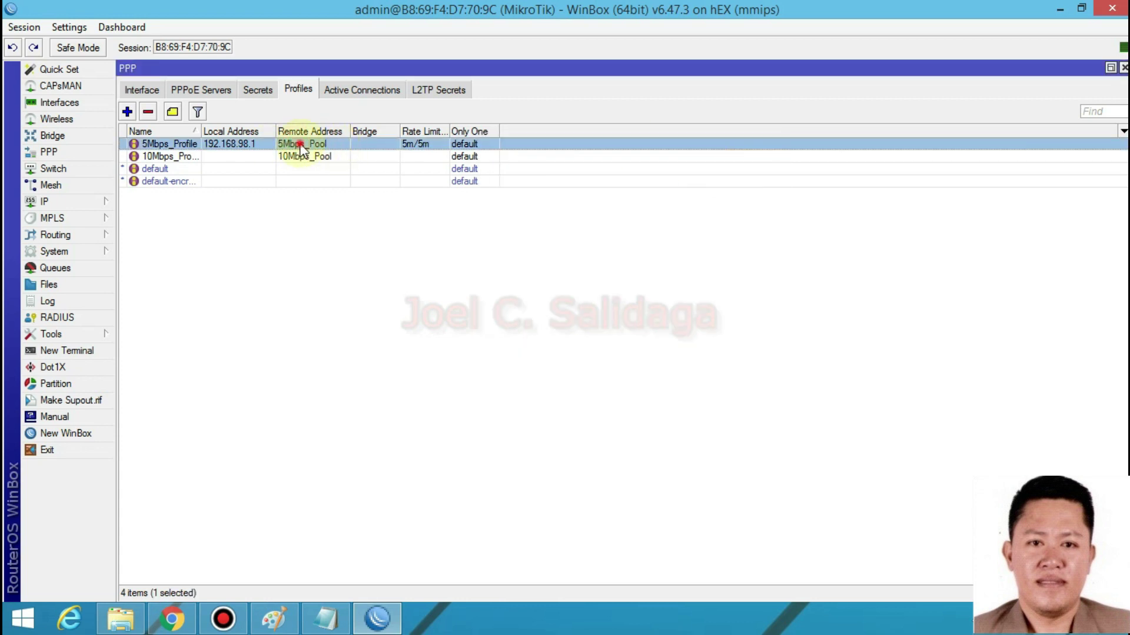
{"action": "double_click", "coordinate": [302, 146]}
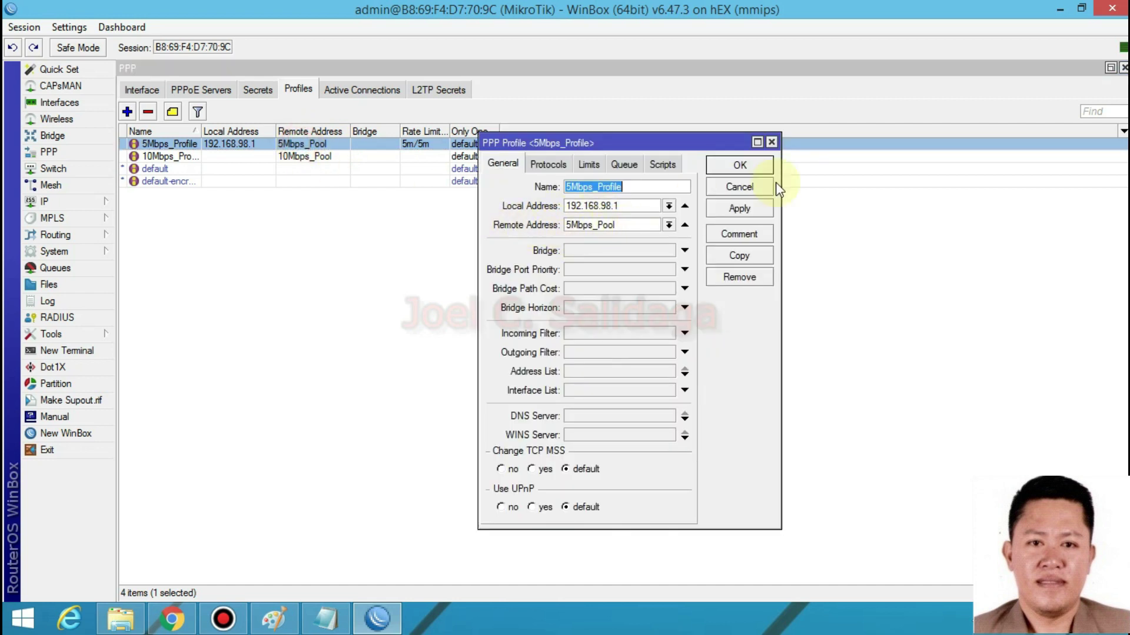
{"action": "left_click", "coordinate": [750, 210]}
{"action": "left_click", "coordinate": [746, 168]}
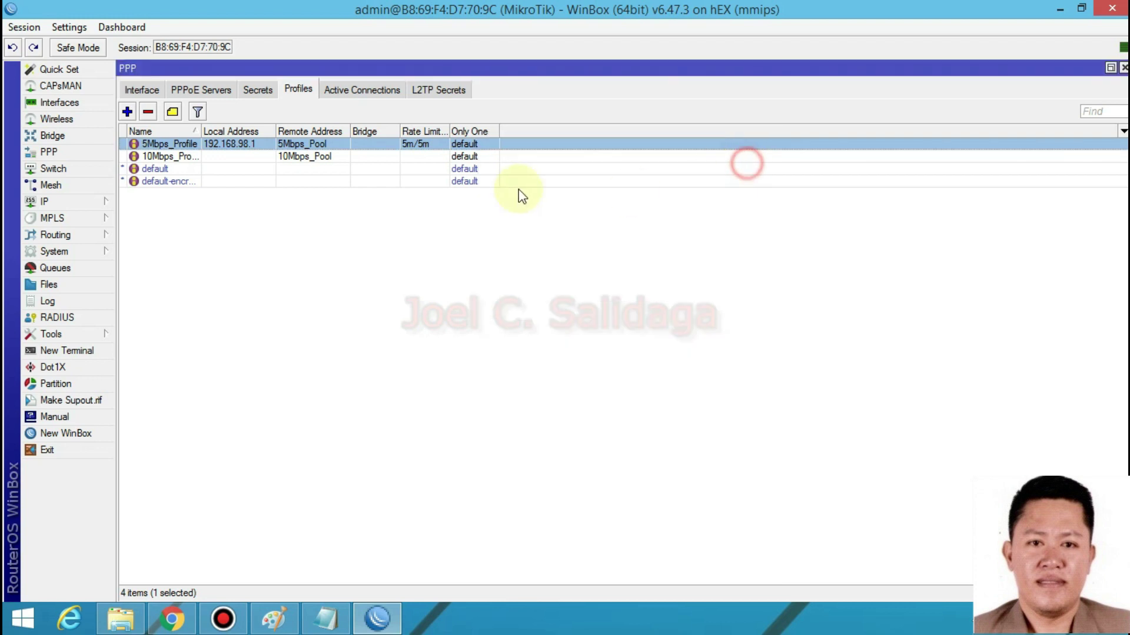
- Enter 192.168.97.1 as 10Mbps_Profile's local address after checking the 10Mbps_Pool range
{"action": "left_click", "coordinate": [237, 158]}
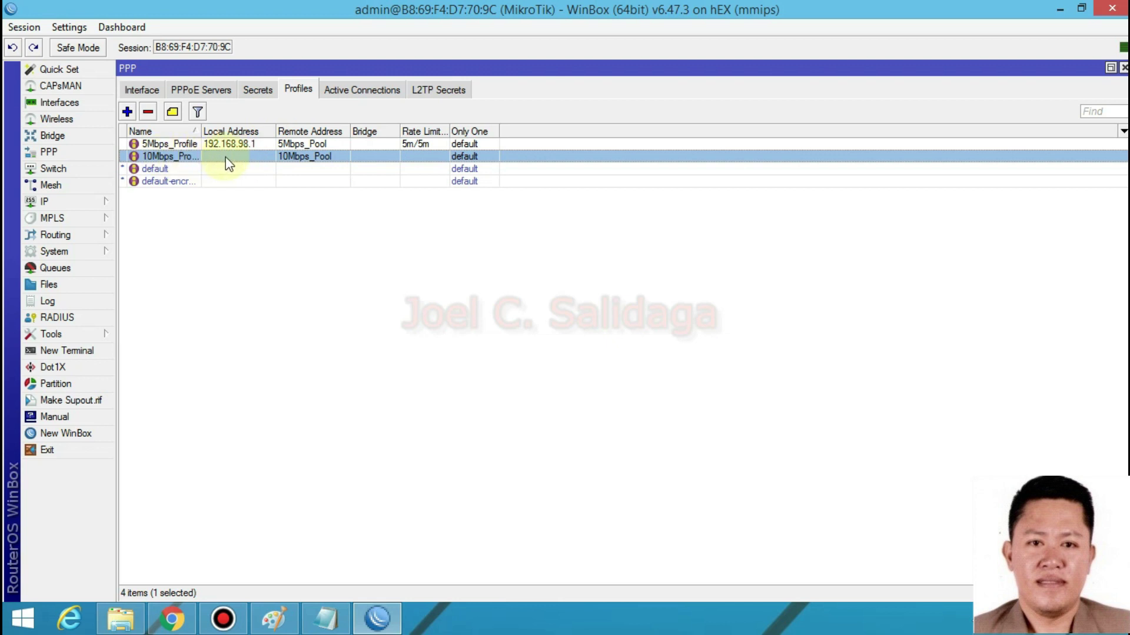
{"action": "double_click", "coordinate": [229, 157]}
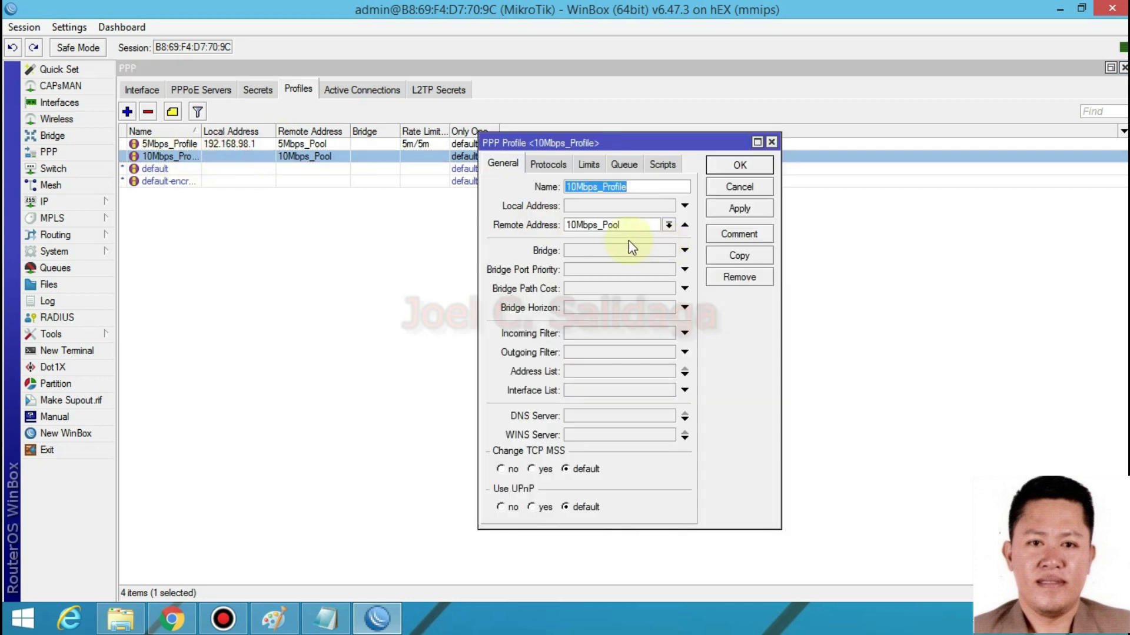
{"action": "left_click", "coordinate": [665, 210]}
{"action": "key", "text": "BackSpace"}
{"action": "type", "text": "192.168."}
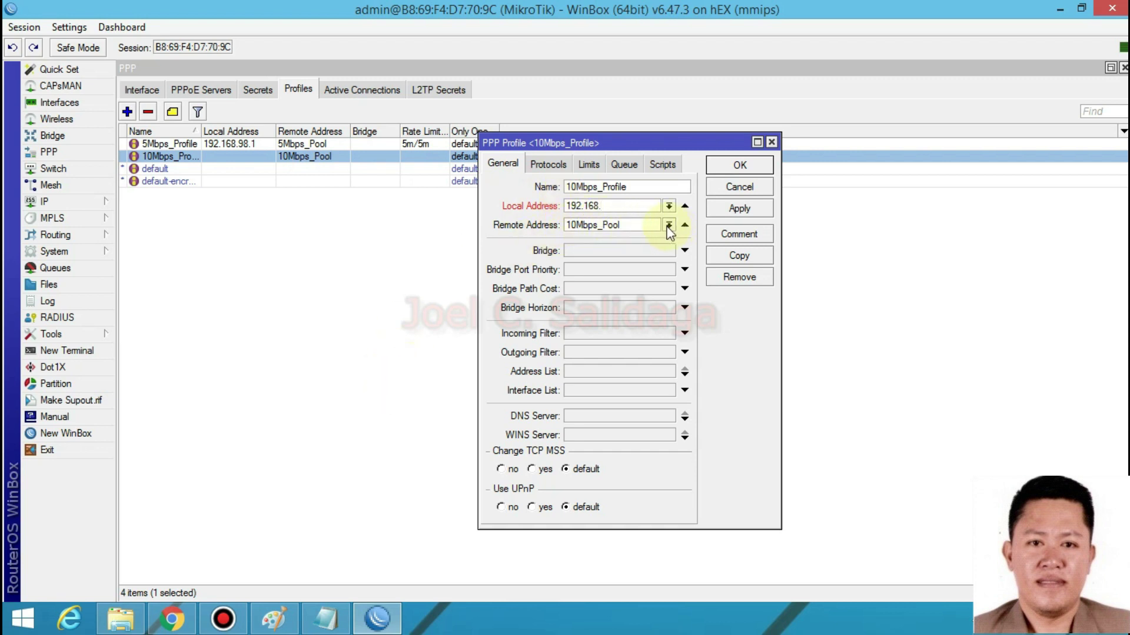
{"action": "left_click", "coordinate": [82, 203]}
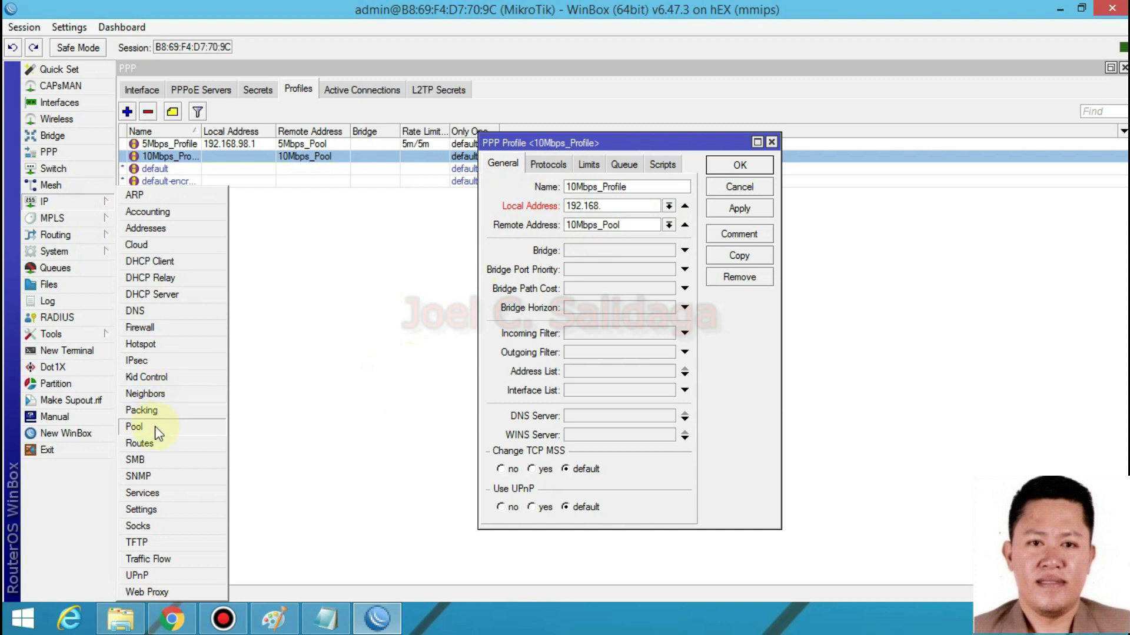
{"action": "left_click", "coordinate": [154, 426]}
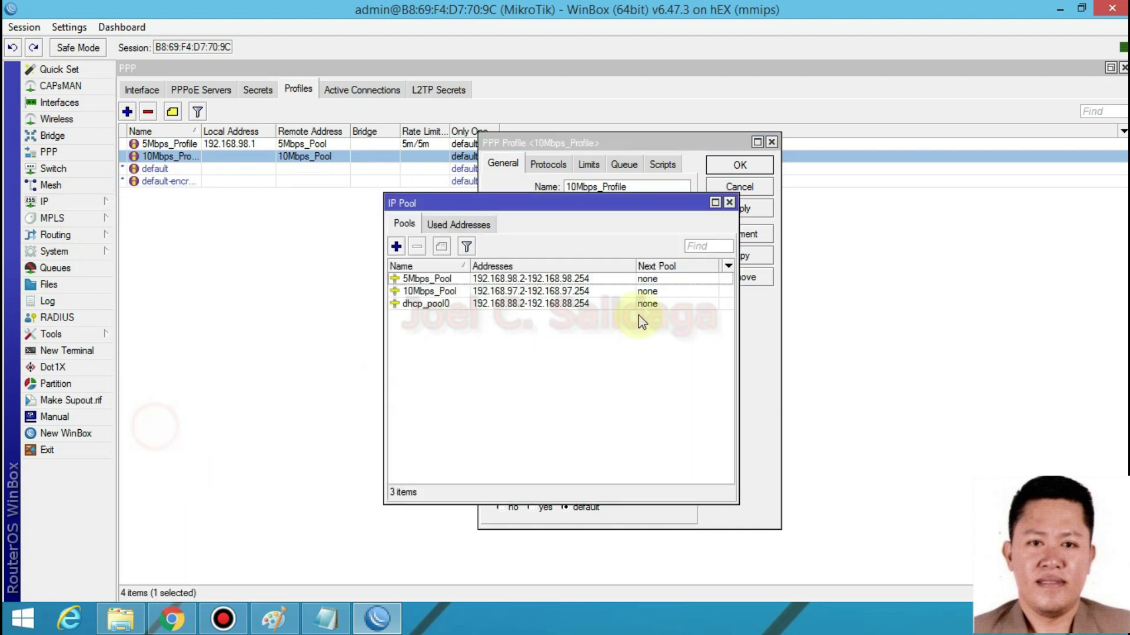
{"action": "left_click", "coordinate": [516, 294]}
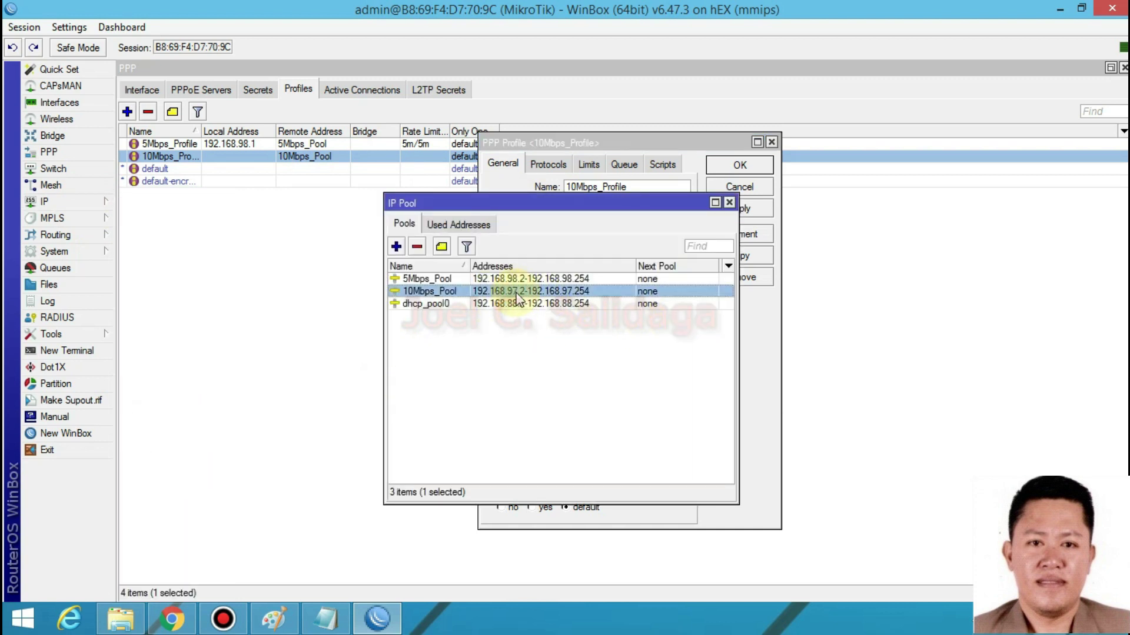
{"action": "left_click", "coordinate": [729, 202]}
{"action": "left_click", "coordinate": [606, 205]}
{"action": "type", "text": "92.168.97.1"}
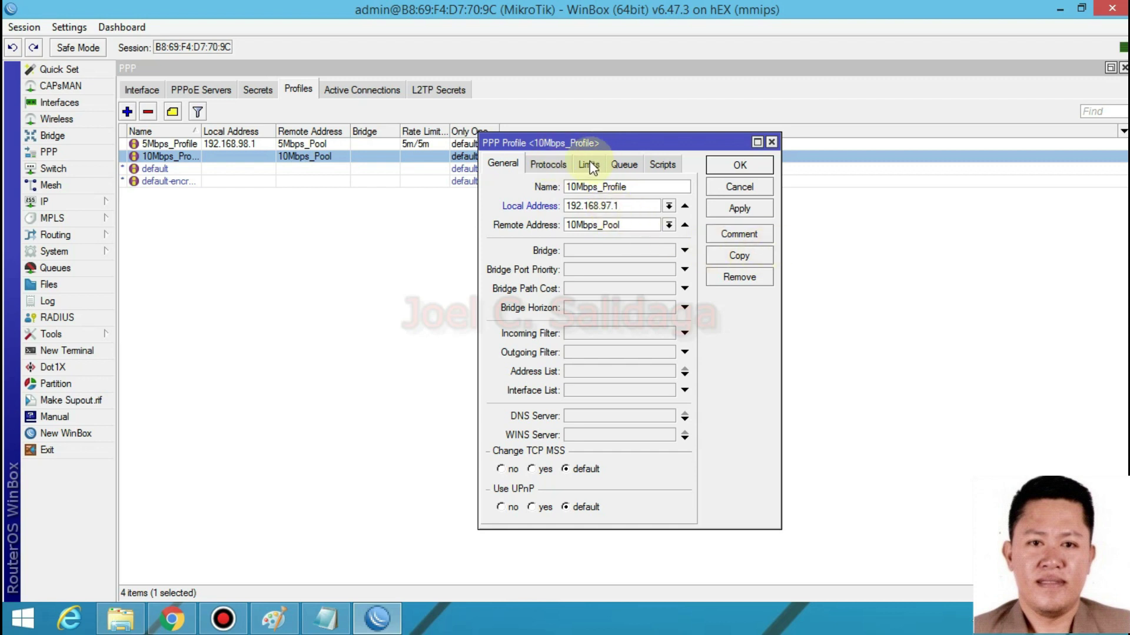
- Set 10Mbps_Profile's rate limit to 10m/10m and save the profile
{"action": "left_click", "coordinate": [590, 166]}
{"action": "left_click", "coordinate": [569, 233]}
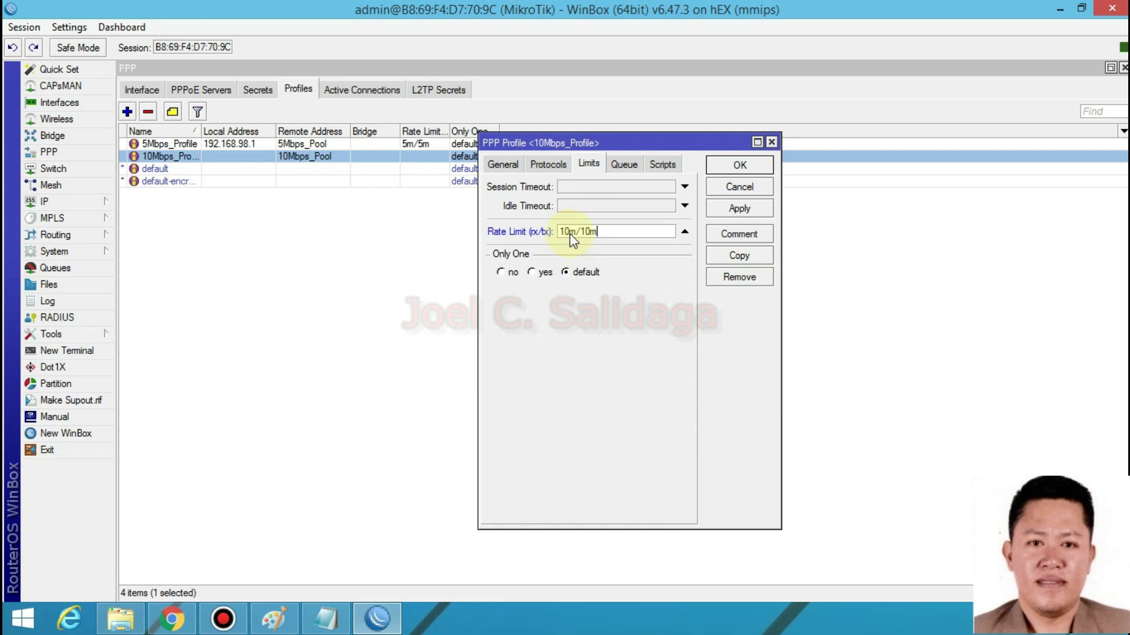
{"action": "double_click", "coordinate": [563, 233]}
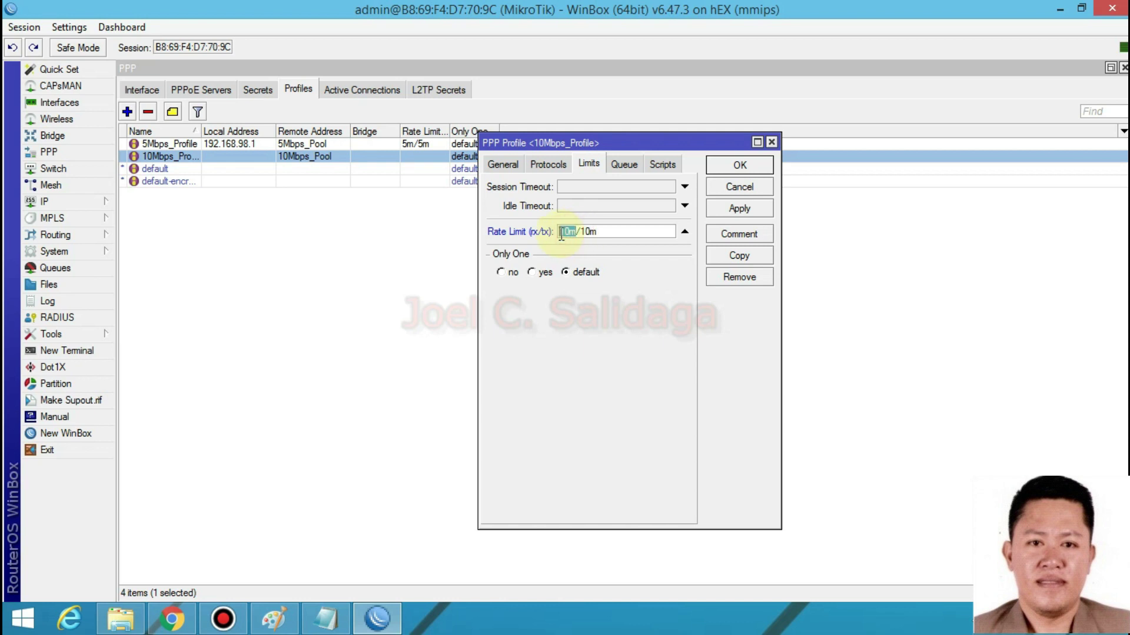
{"action": "left_click_drag", "start_coordinate": [601, 232], "coordinate": [581, 233]}
{"action": "left_click", "coordinate": [740, 209]}
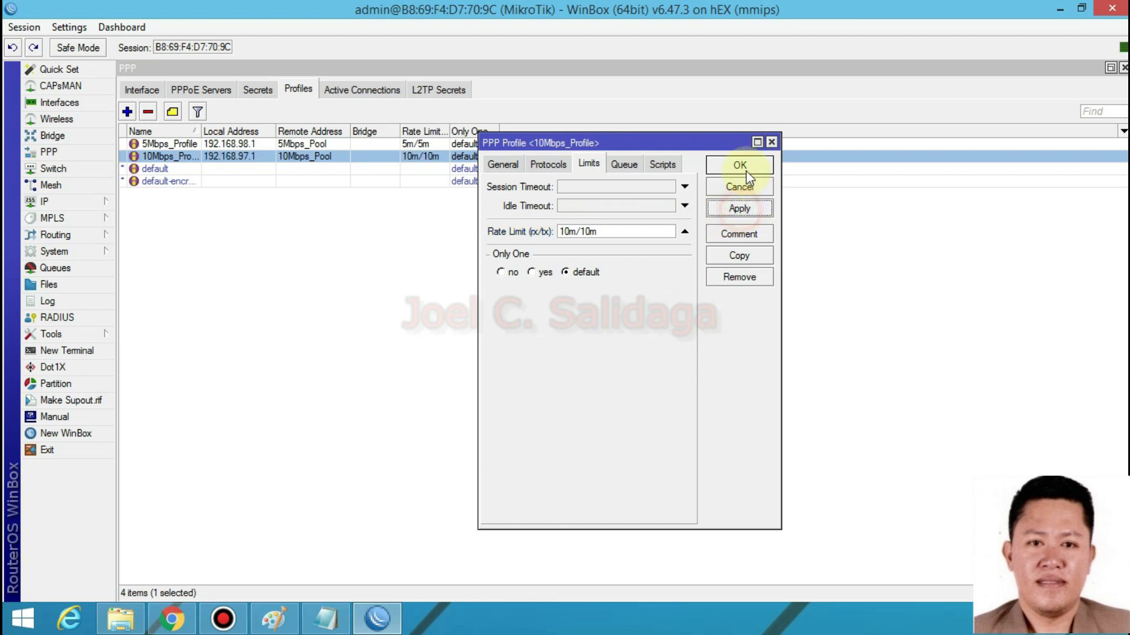
{"action": "left_click", "coordinate": [743, 165]}
{"action": "left_click", "coordinate": [421, 281]}
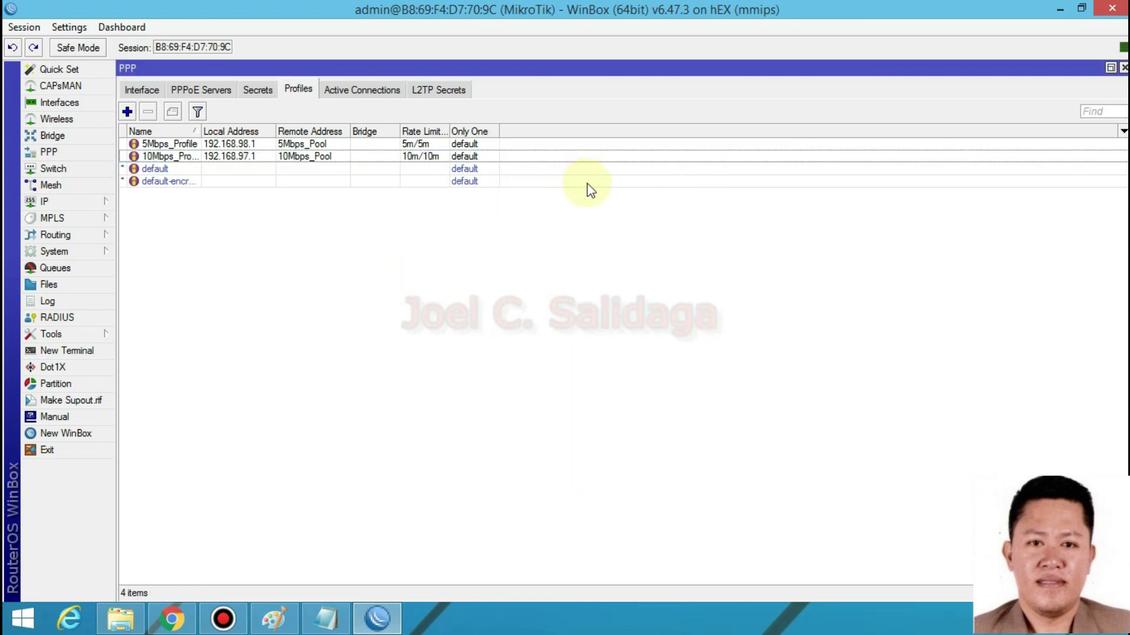
- In PPP > Secrets, create a new secret named user1 and enter its password
{"action": "left_click", "coordinate": [216, 158]}
{"action": "left_click", "coordinate": [187, 88]}
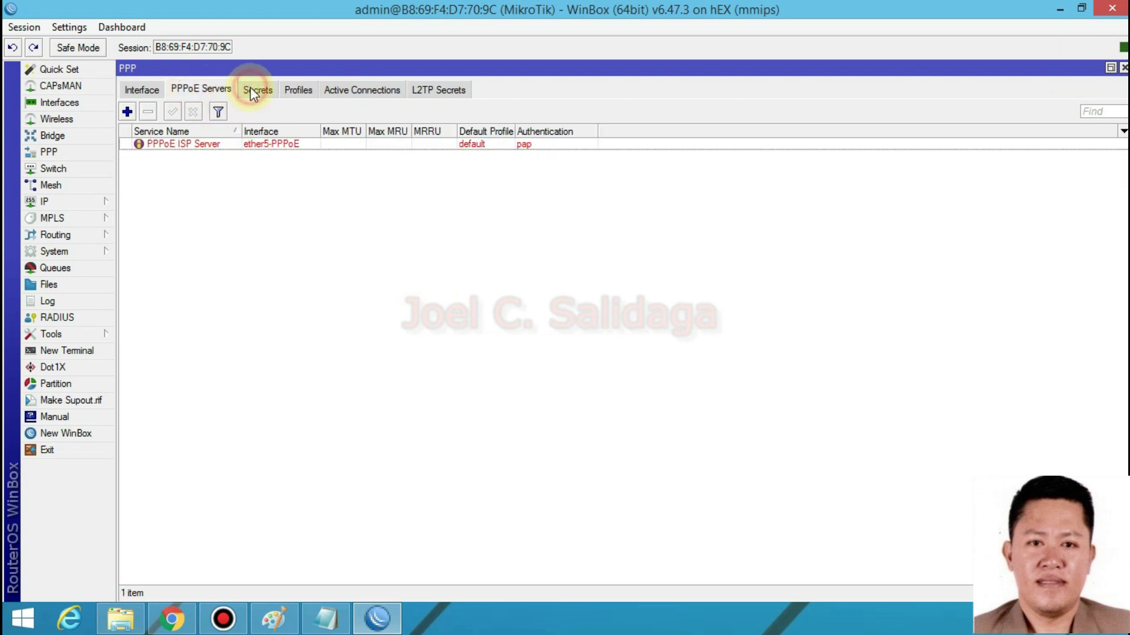
{"action": "left_click", "coordinate": [250, 89]}
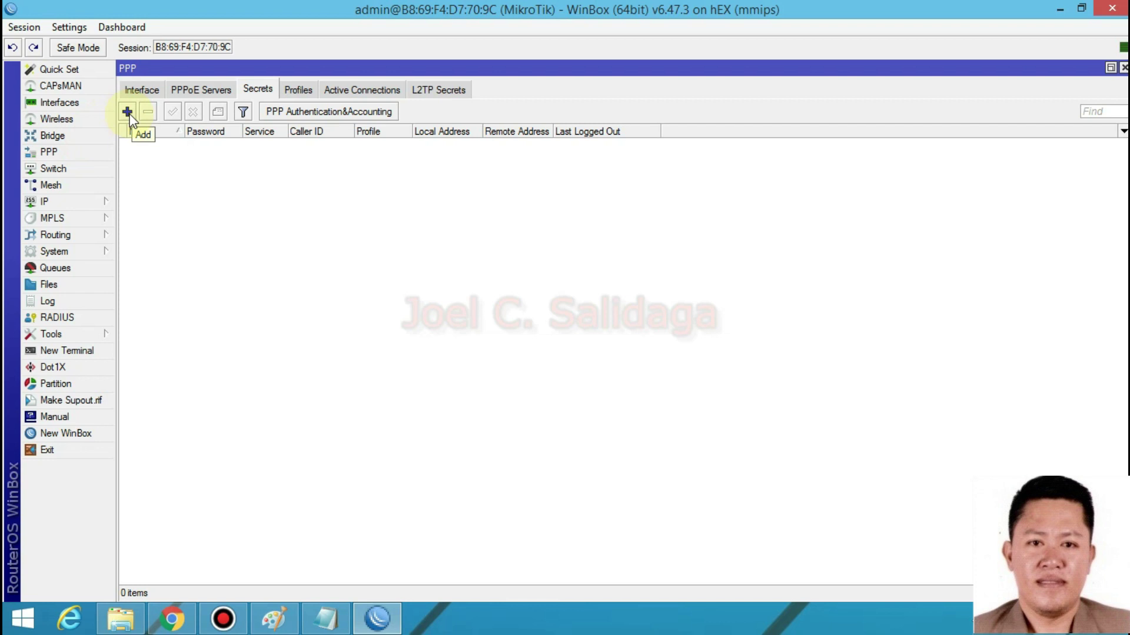
{"action": "left_click", "coordinate": [127, 111]}
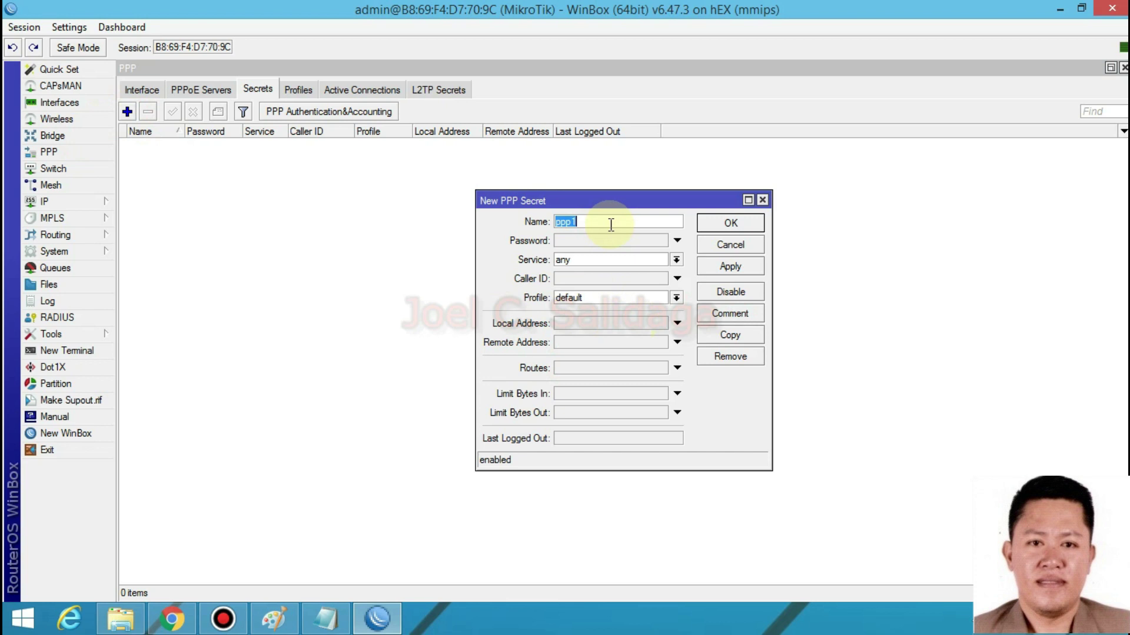
{"action": "type", "text": "user1"}
{"action": "left_click", "coordinate": [594, 240]}
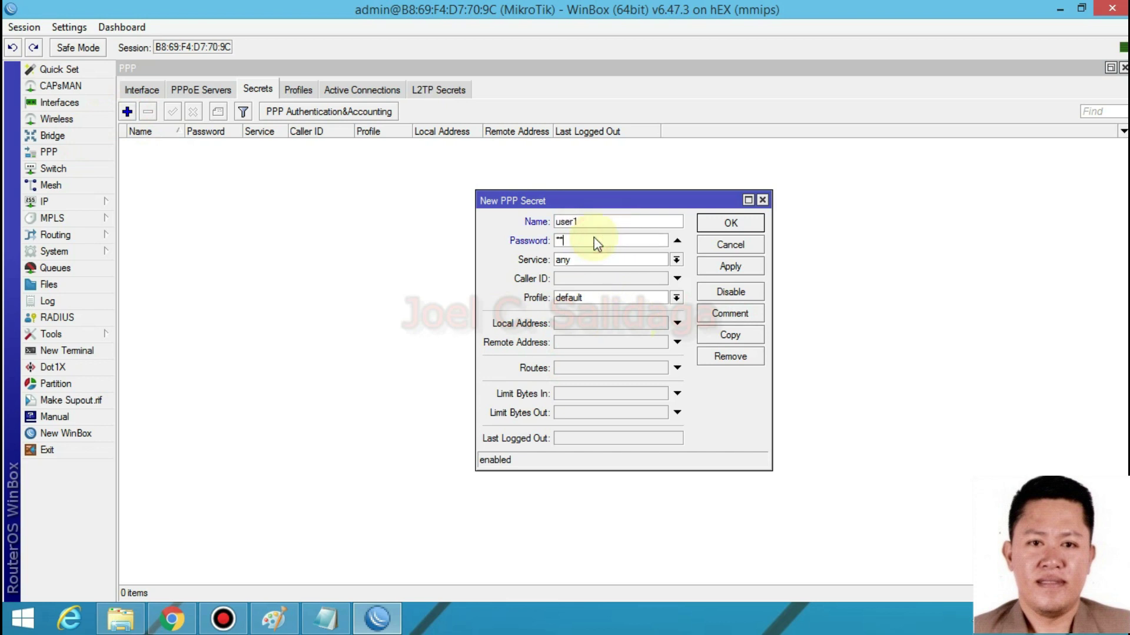
{"action": "type", "text": "********"}
- Set the user1 secret to service pppoe and profile 5Mbps_Profile, then save it
{"action": "left_click", "coordinate": [668, 261]}
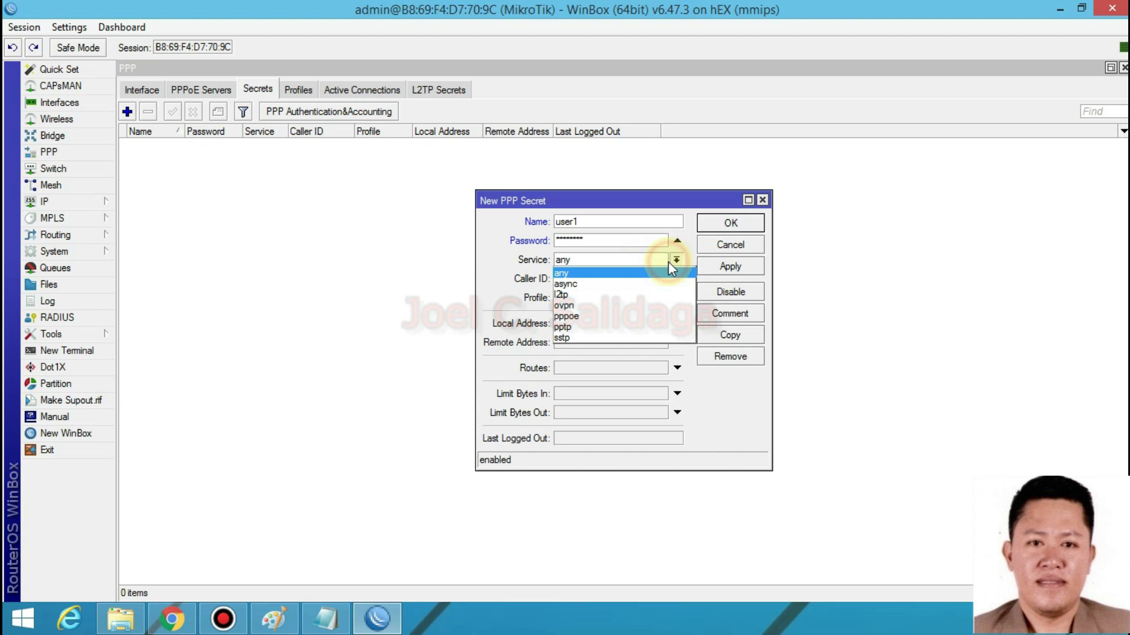
{"action": "left_click", "coordinate": [575, 317]}
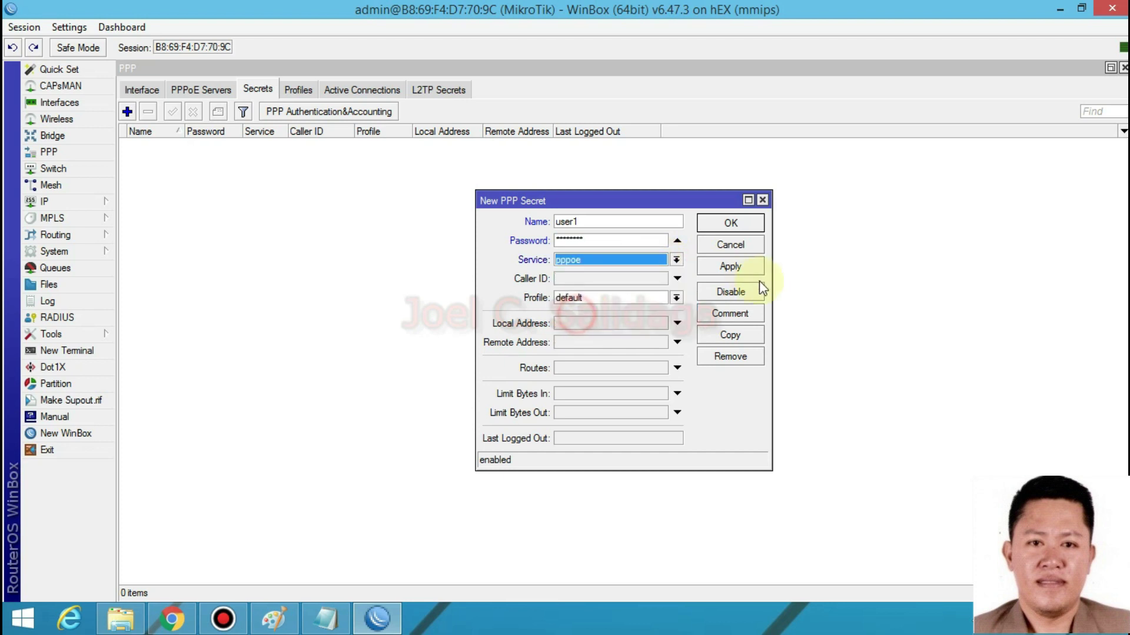
{"action": "left_click", "coordinate": [676, 298]}
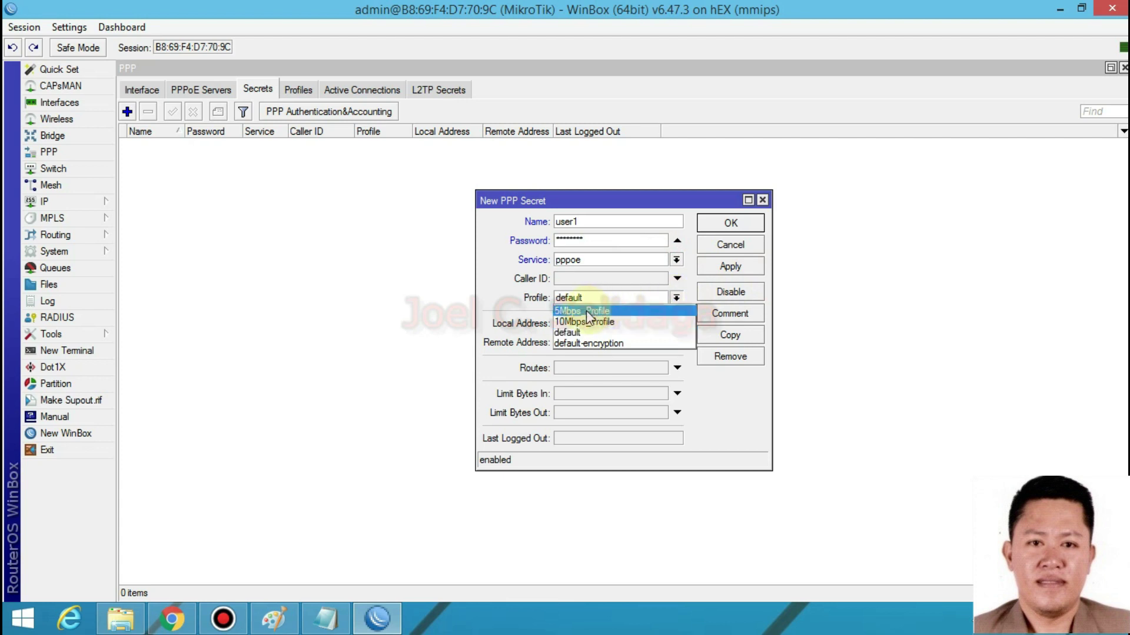
{"action": "left_click", "coordinate": [620, 311]}
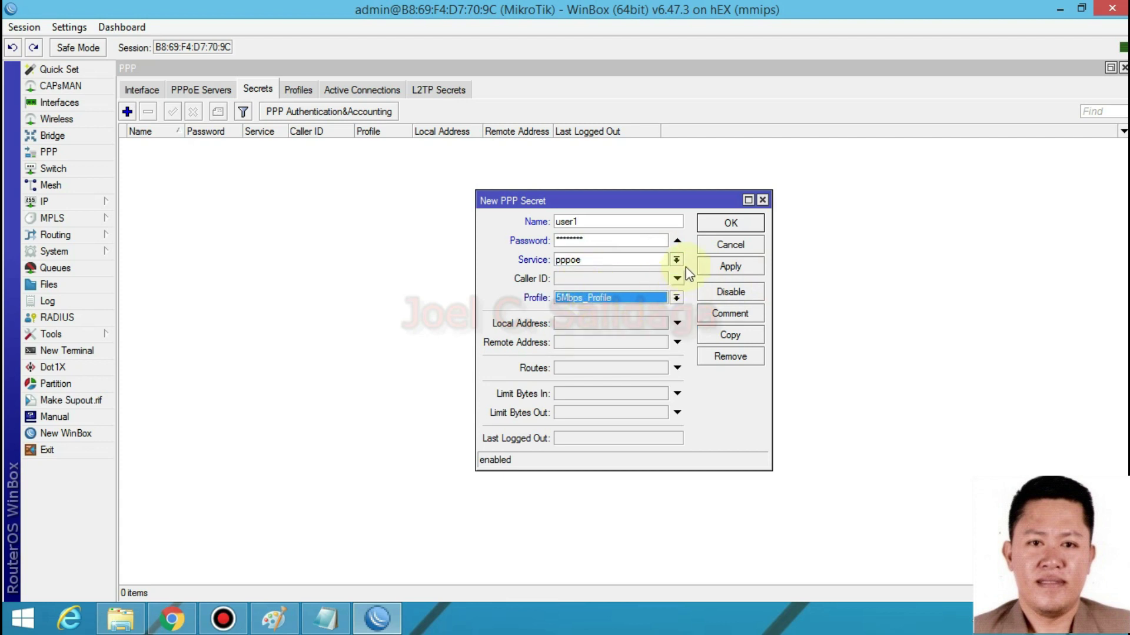
{"action": "left_click", "coordinate": [713, 267]}
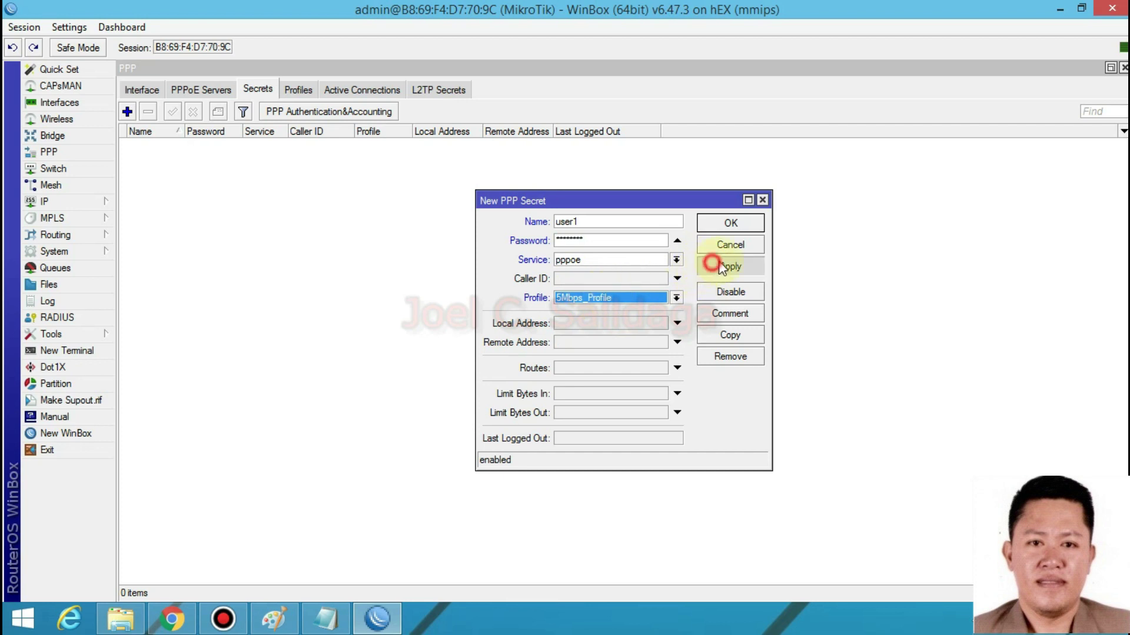
{"action": "left_click", "coordinate": [730, 223]}
{"action": "left_click", "coordinate": [127, 112]}
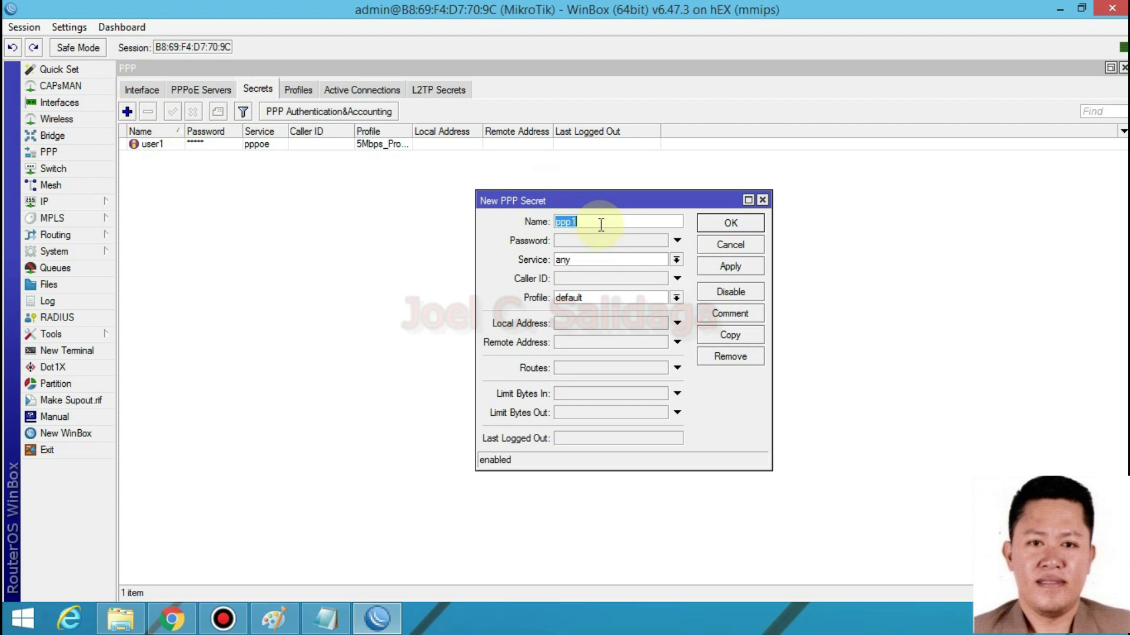
- Save secret user2 with a password, service pppoe and 10Mbps_Profile, then close the PPP window
{"action": "type", "text": "user2"}
{"action": "left_click", "coordinate": [583, 241]}
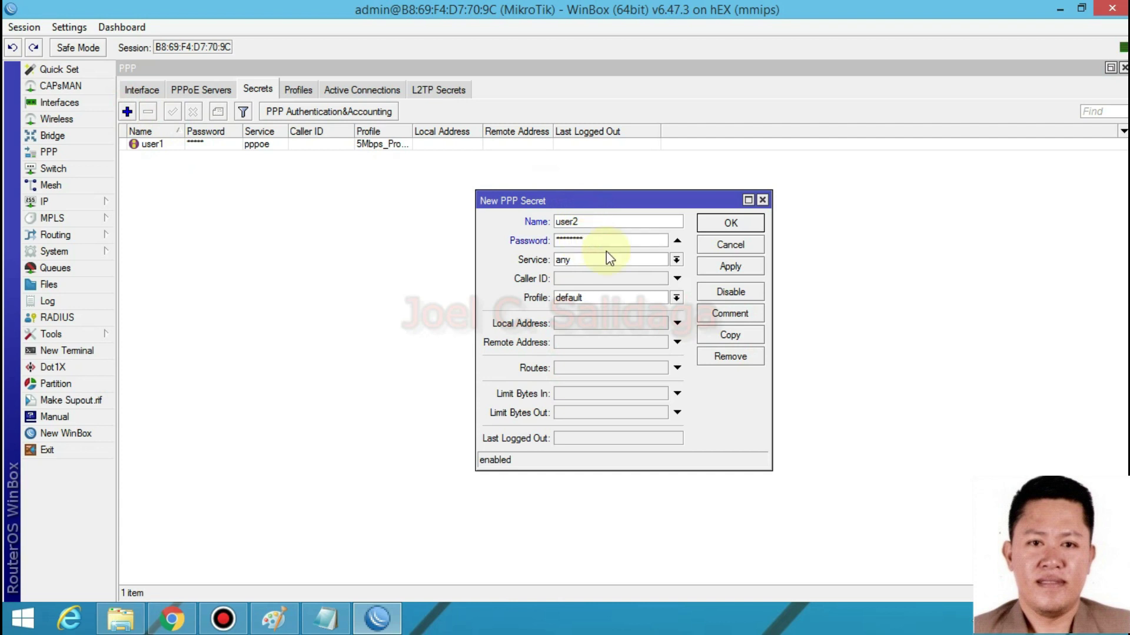
{"action": "left_click", "coordinate": [675, 261]}
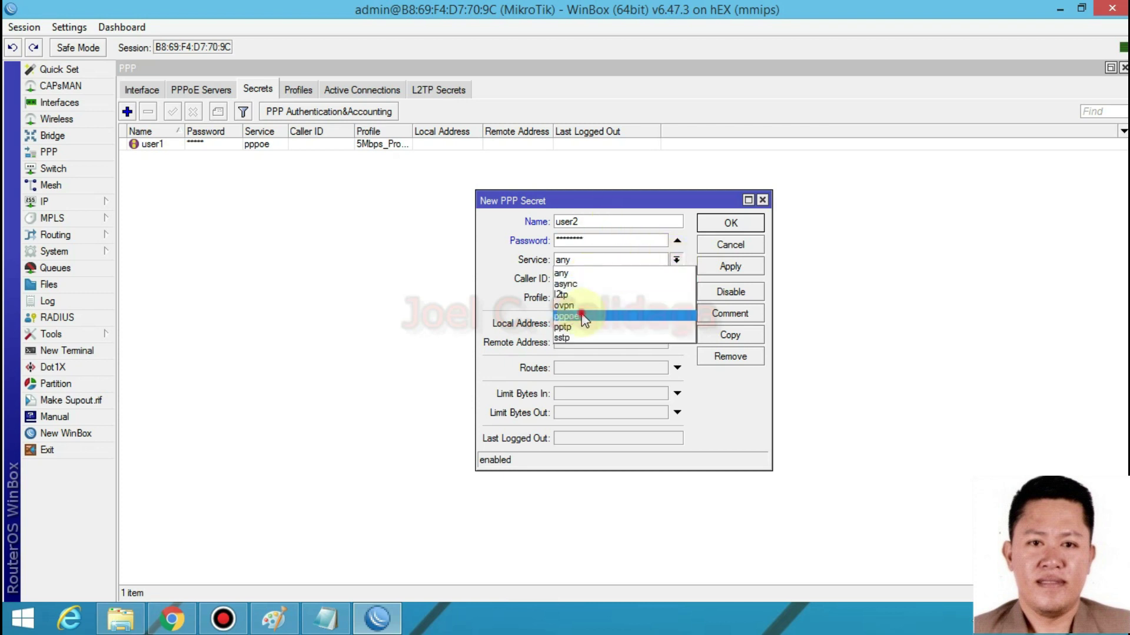
{"action": "left_click", "coordinate": [589, 315]}
{"action": "left_click", "coordinate": [676, 297]}
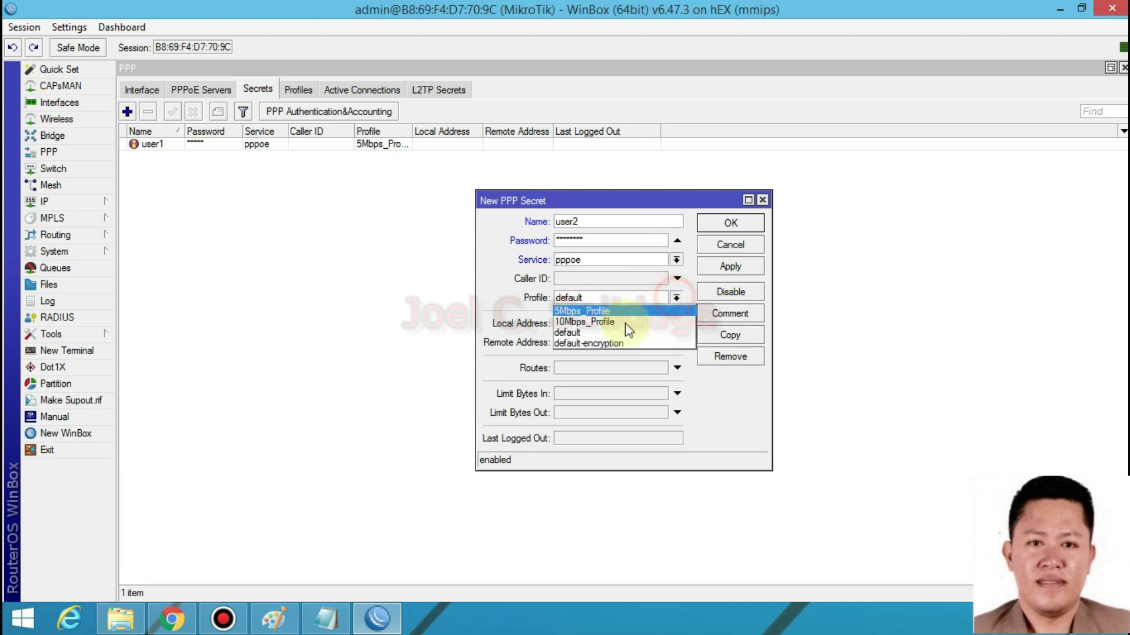
{"action": "left_click", "coordinate": [602, 322]}
{"action": "left_click", "coordinate": [722, 262]}
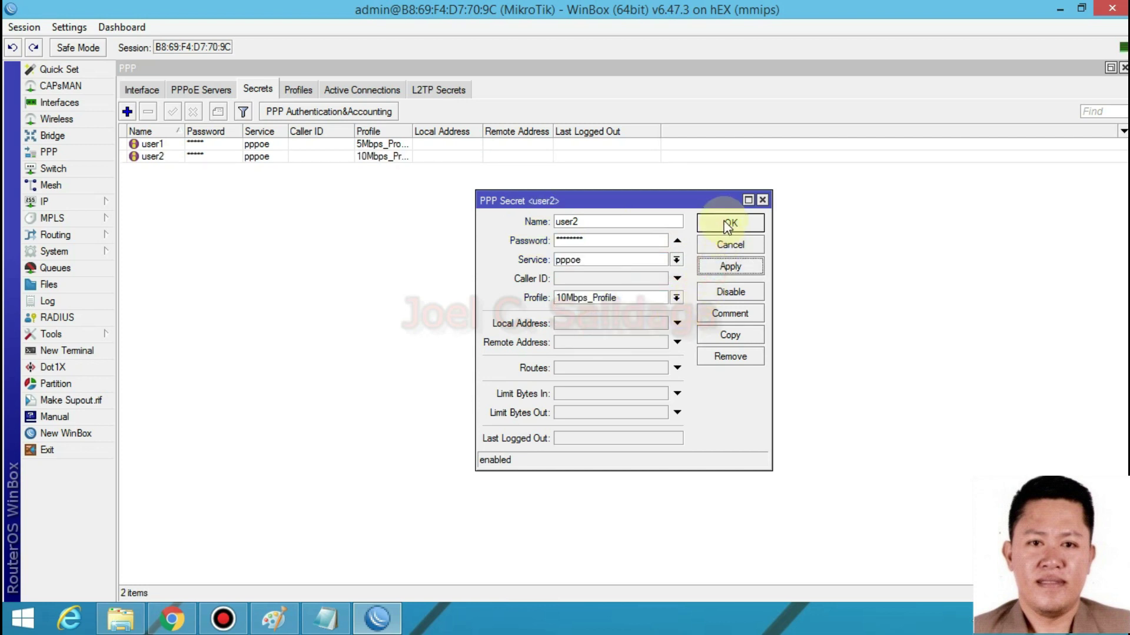
{"action": "left_click", "coordinate": [724, 225]}
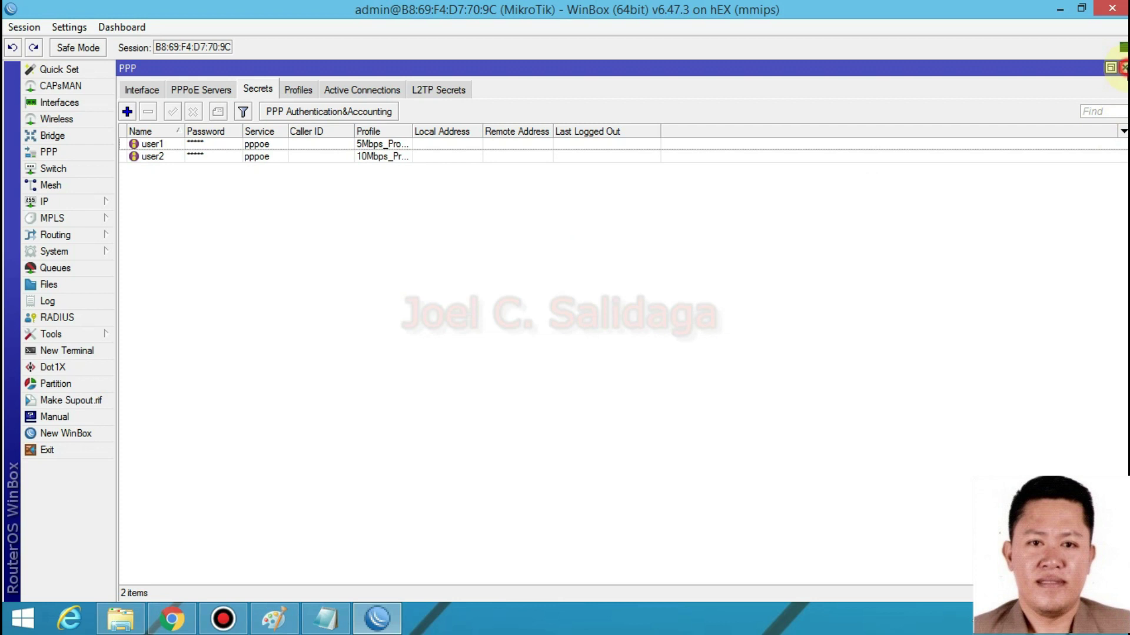
{"action": "left_click", "coordinate": [1123, 68]}
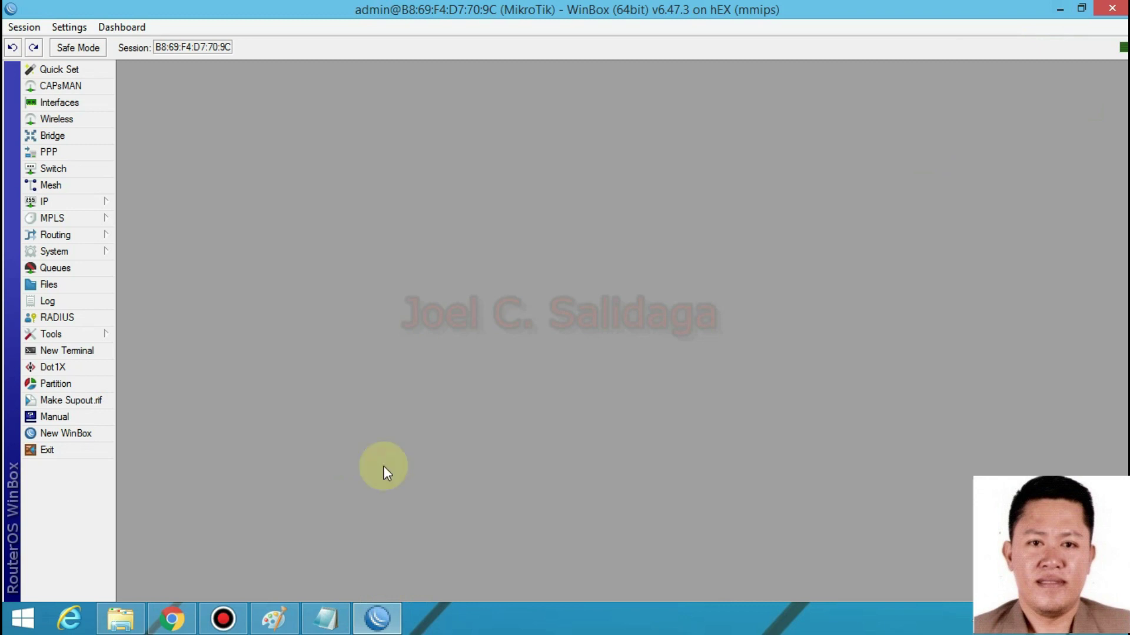
- Close WinBox, glance at the Filter PLDT notes, and bring Chrome back up
{"action": "left_click", "coordinate": [1111, 9]}
{"action": "double_click", "coordinate": [1024, 203]}
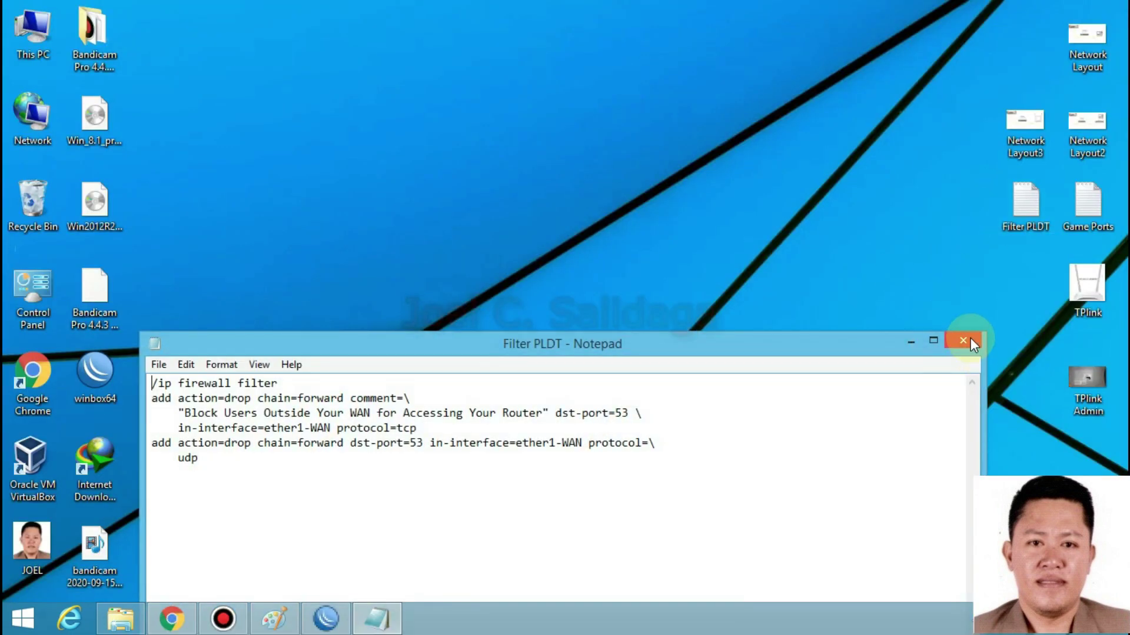
{"action": "left_click", "coordinate": [971, 338]}
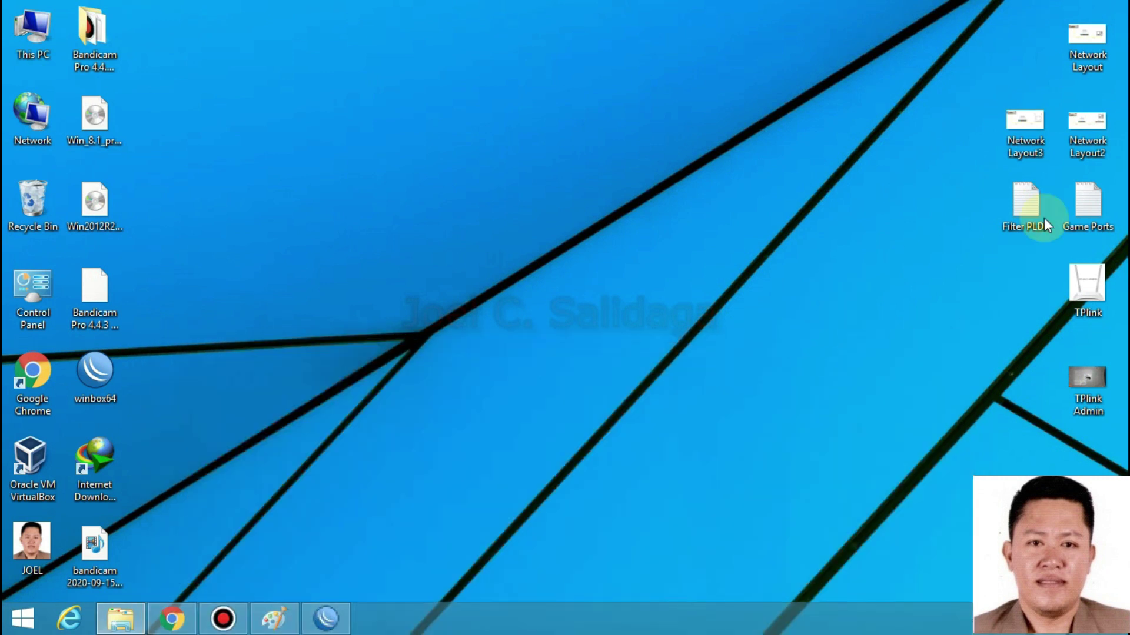
{"action": "left_click", "coordinate": [590, 379]}
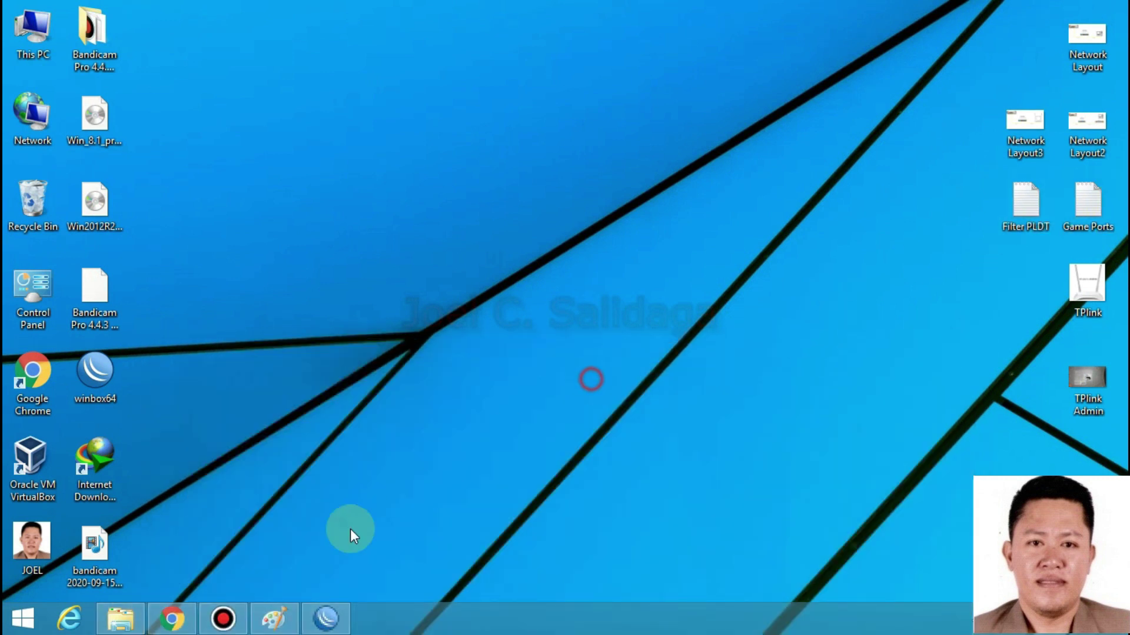
{"action": "left_click", "coordinate": [173, 620]}
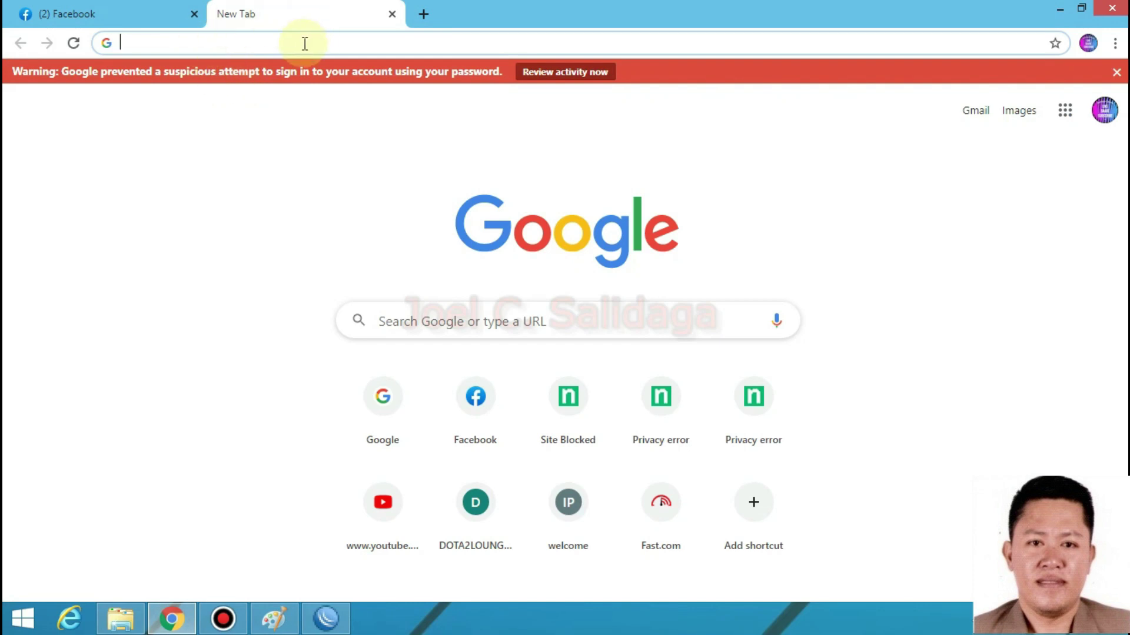
- Load the router login page at 192.168.1.1, then close that tab
{"action": "left_click", "coordinate": [297, 45]}
{"action": "type", "text": "192.168.1"}
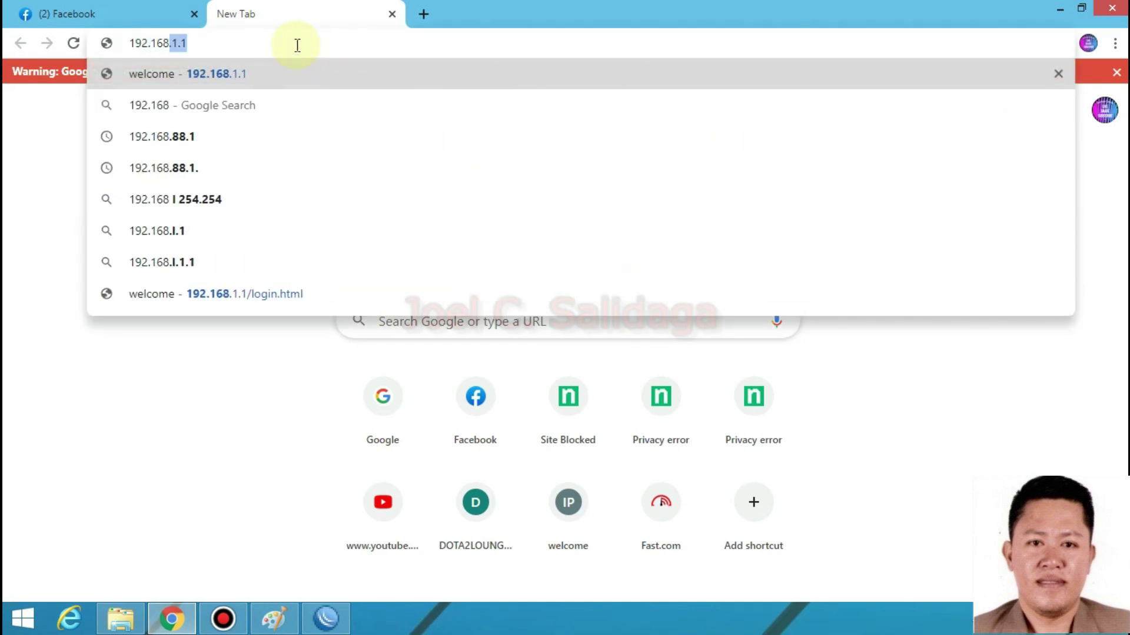
{"action": "type", "text": ".1"}
{"action": "key", "text": "Return"}
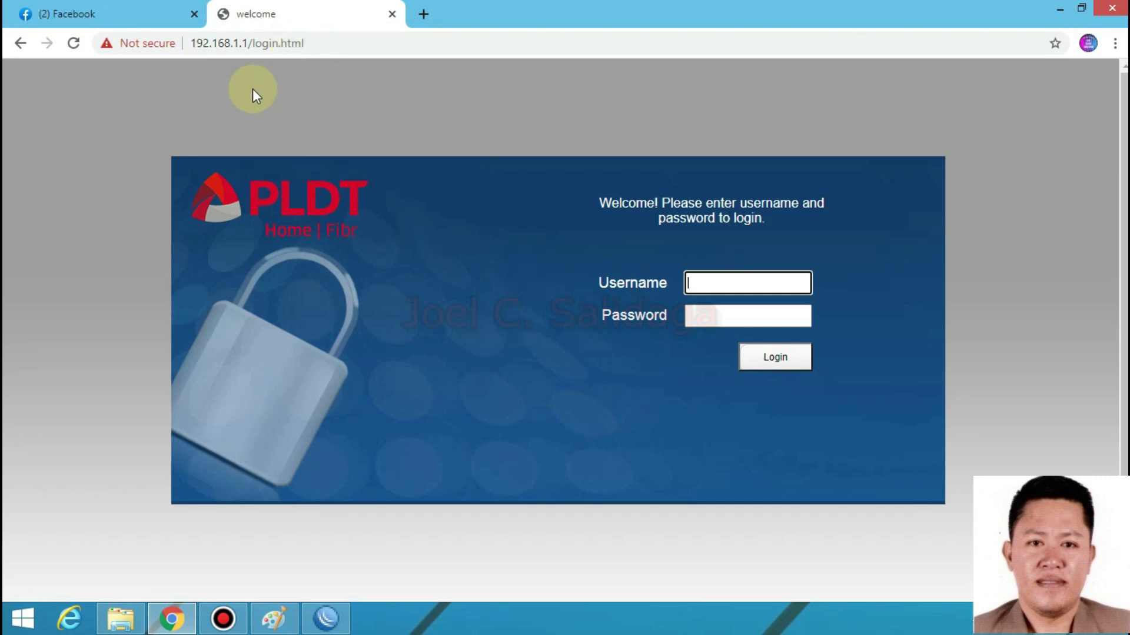
{"action": "left_click", "coordinate": [386, 43]}
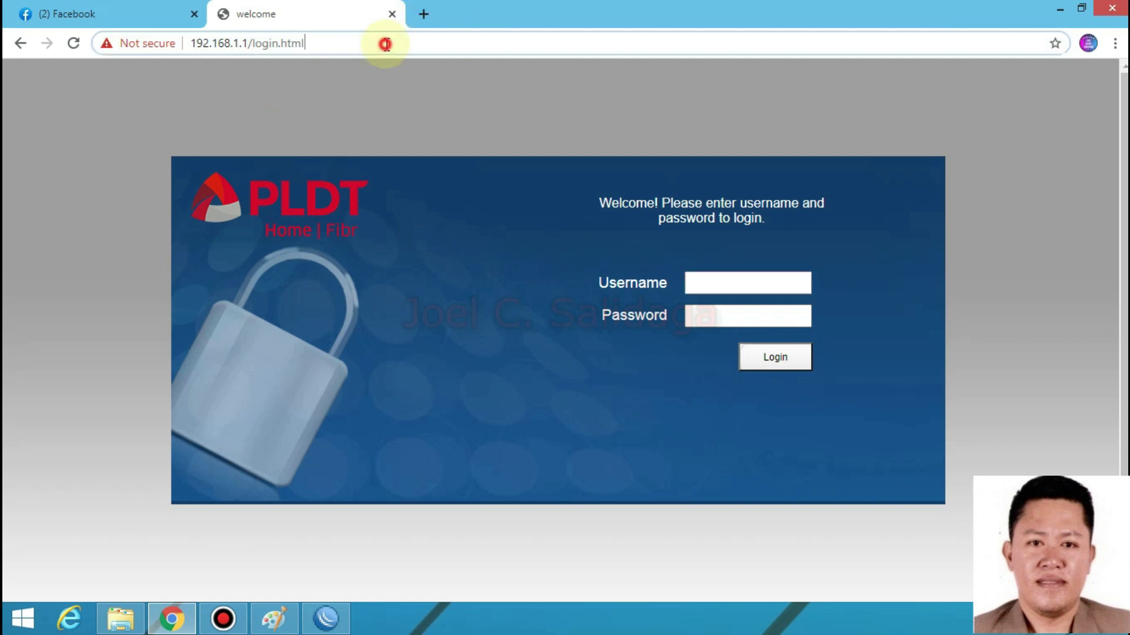
{"action": "left_click", "coordinate": [356, 43]}
{"action": "left_click", "coordinate": [412, 35]}
{"action": "left_click_drag", "start_coordinate": [259, 38], "coordinate": [167, 37]}
{"action": "left_click", "coordinate": [429, 43]}
{"action": "left_click", "coordinate": [391, 13]}
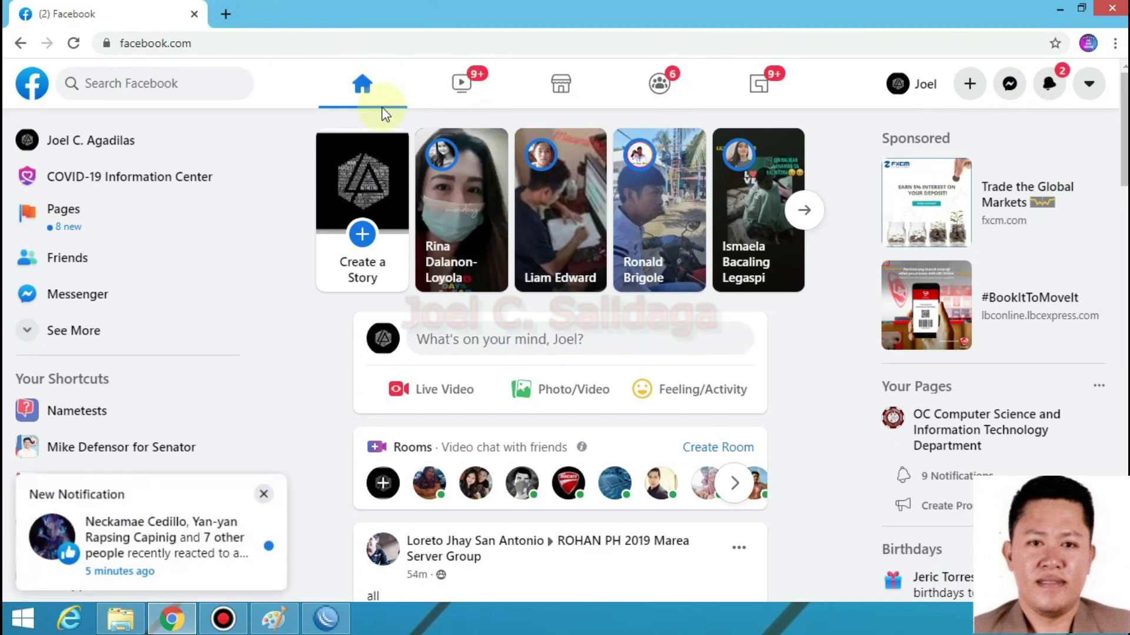
{"action": "left_click", "coordinate": [263, 494]}
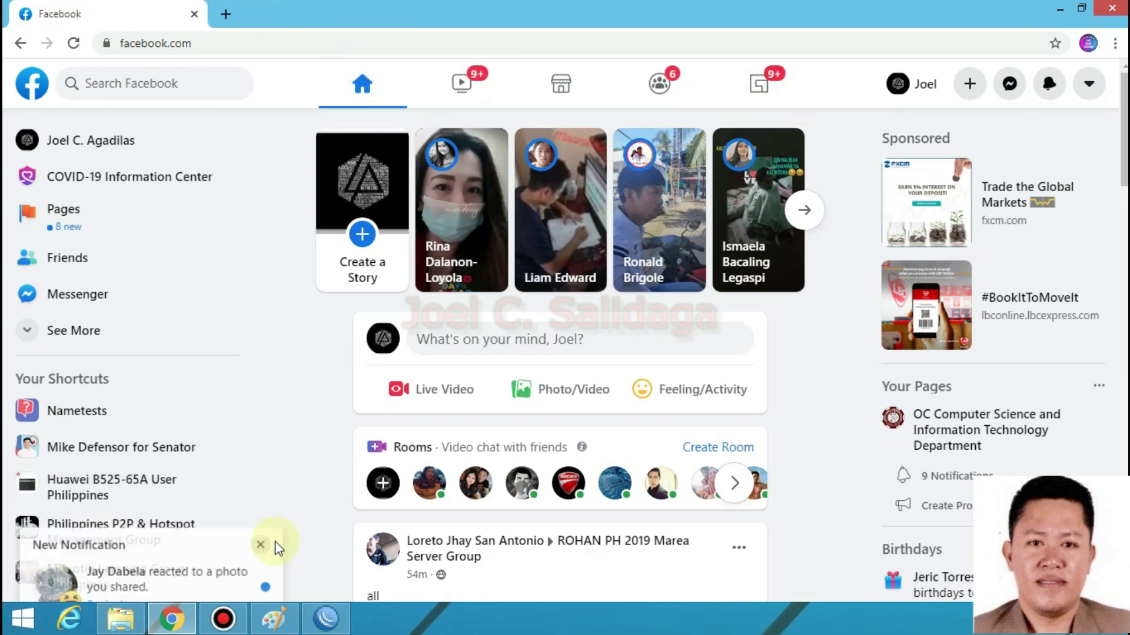
- Copy the three rules from the '4. firewall filter' script and return to WinBox
{"action": "left_click", "coordinate": [121, 617]}
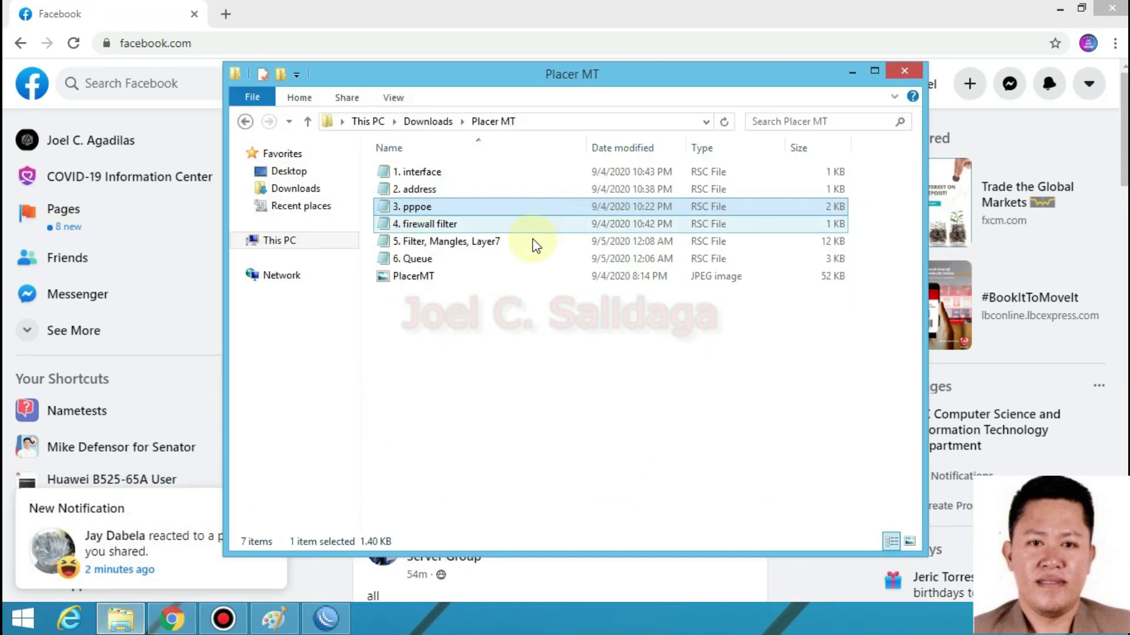
{"action": "double_click", "coordinate": [477, 227]}
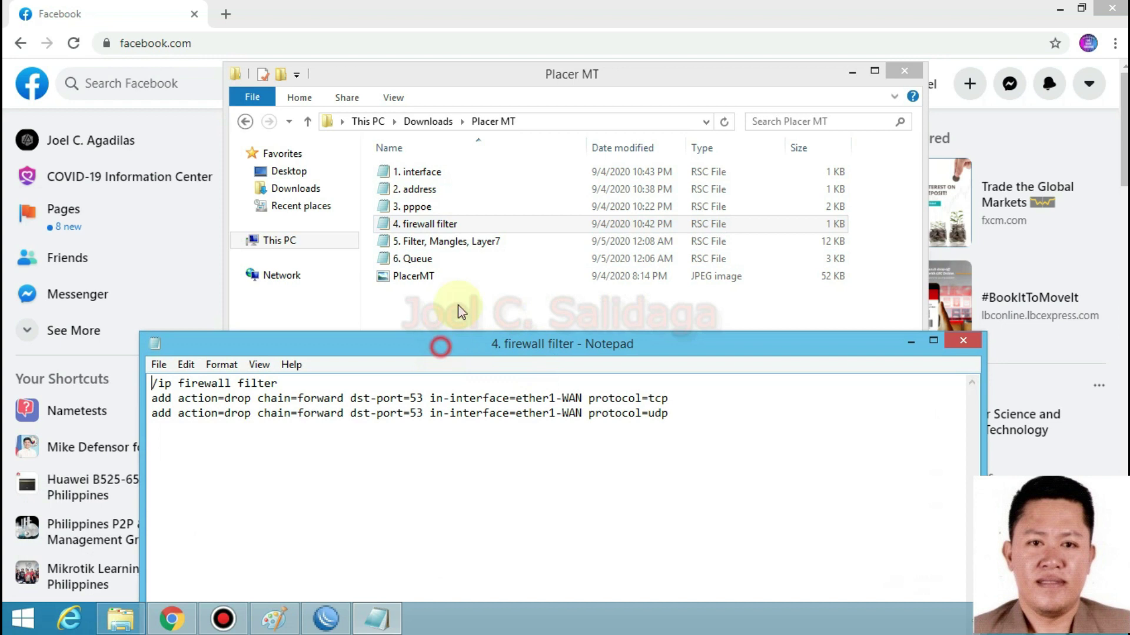
{"action": "left_click_drag", "start_coordinate": [442, 340], "coordinate": [463, 289]}
{"action": "left_click_drag", "start_coordinate": [708, 369], "coordinate": [172, 331]}
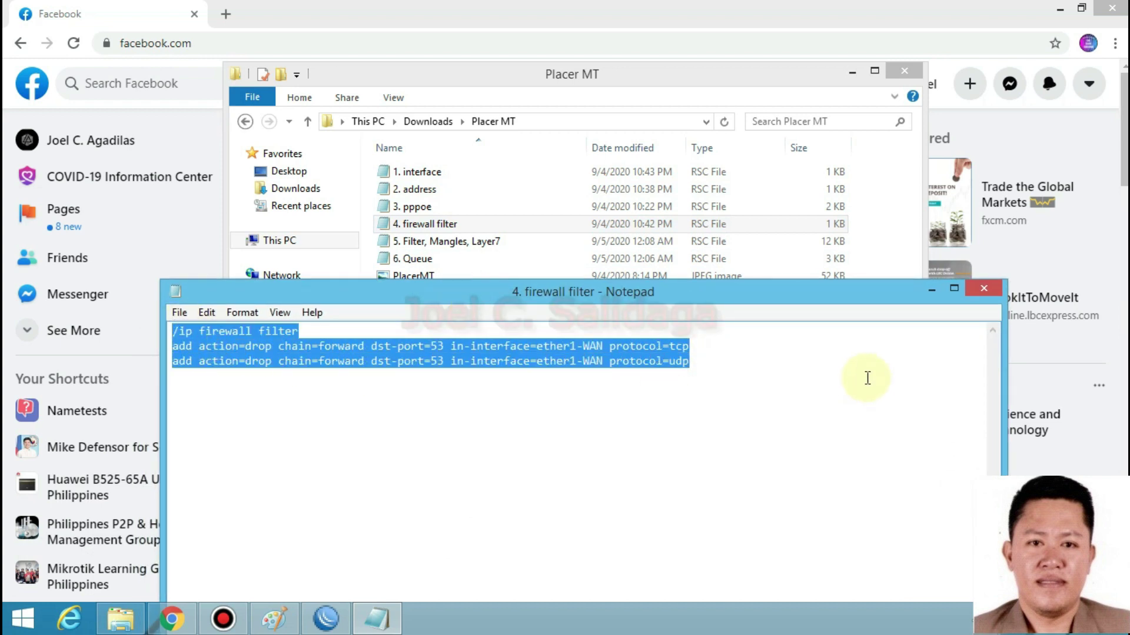
{"action": "left_click", "coordinate": [703, 363]}
{"action": "left_click_drag", "start_coordinate": [703, 362], "coordinate": [171, 331]}
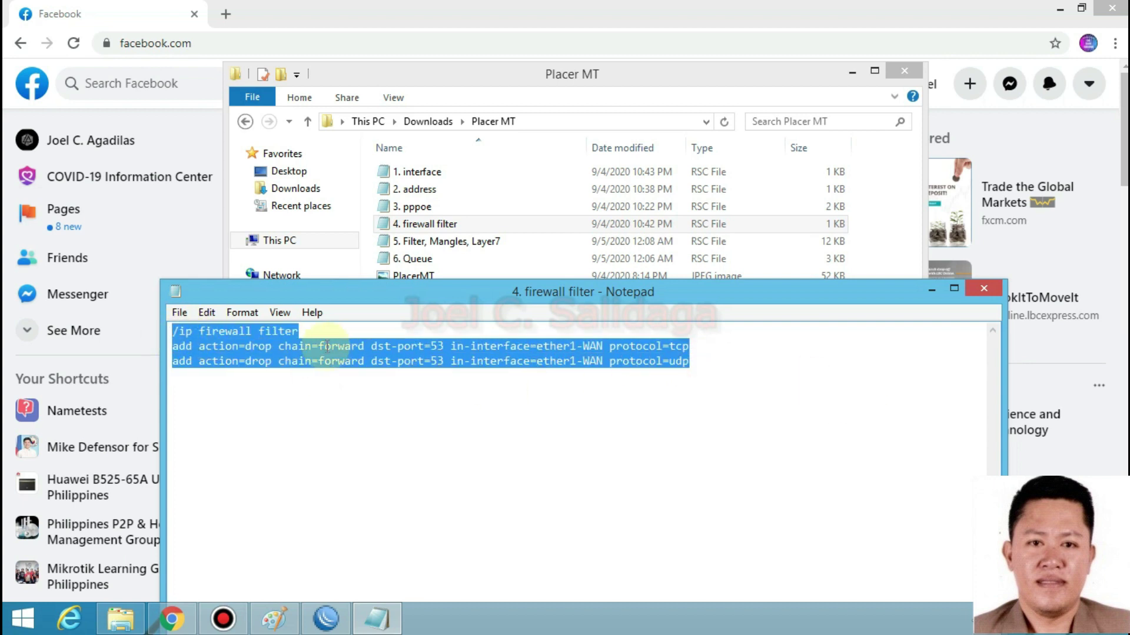
{"action": "right_click", "coordinate": [228, 353]}
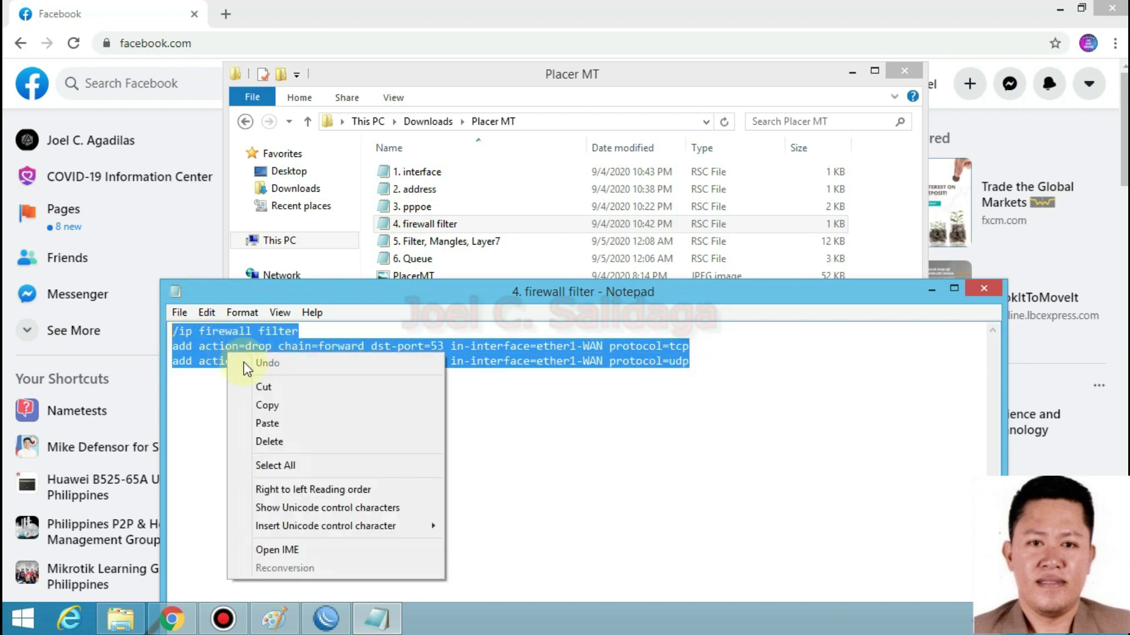
{"action": "left_click", "coordinate": [280, 406]}
{"action": "left_click", "coordinate": [980, 290]}
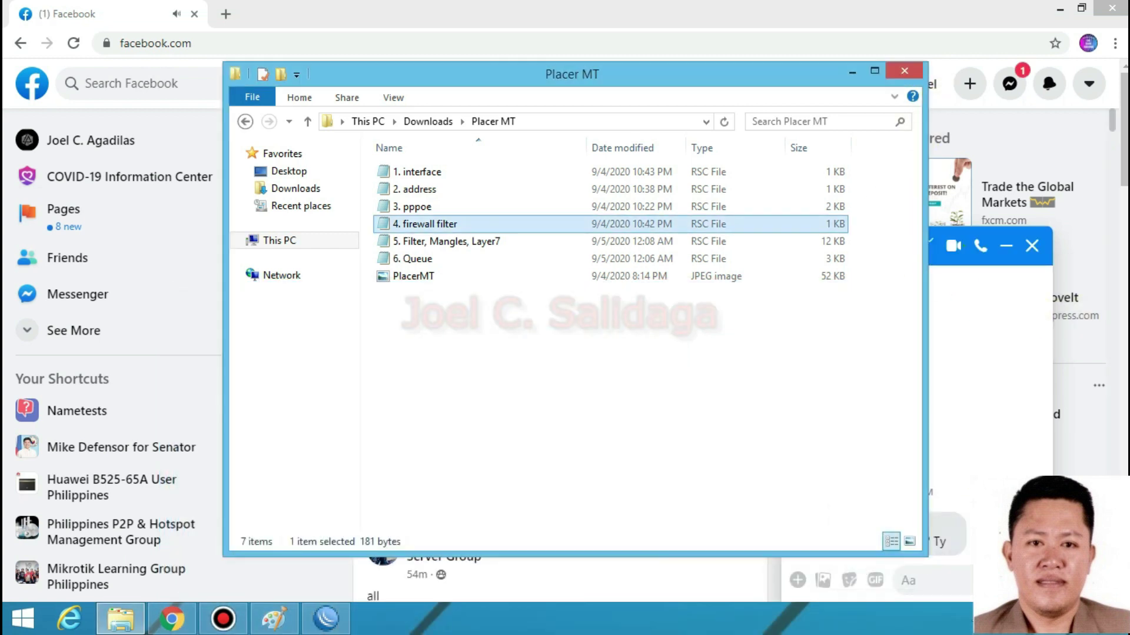
{"action": "left_click_drag", "start_coordinate": [803, 84], "coordinate": [877, 117]}
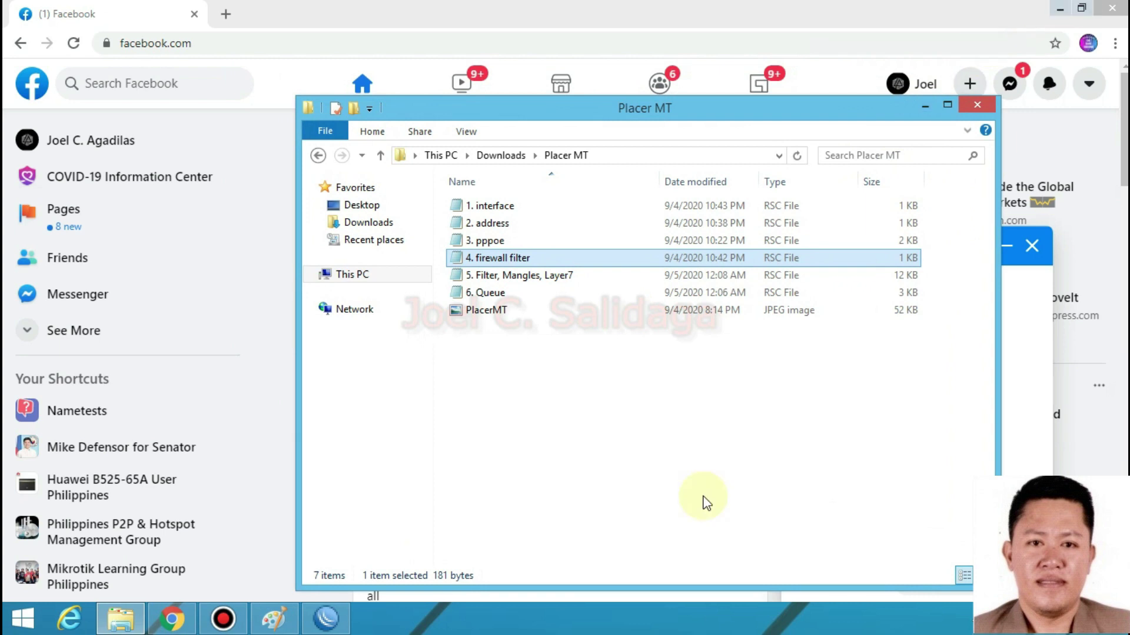
{"action": "left_click", "coordinate": [325, 619]}
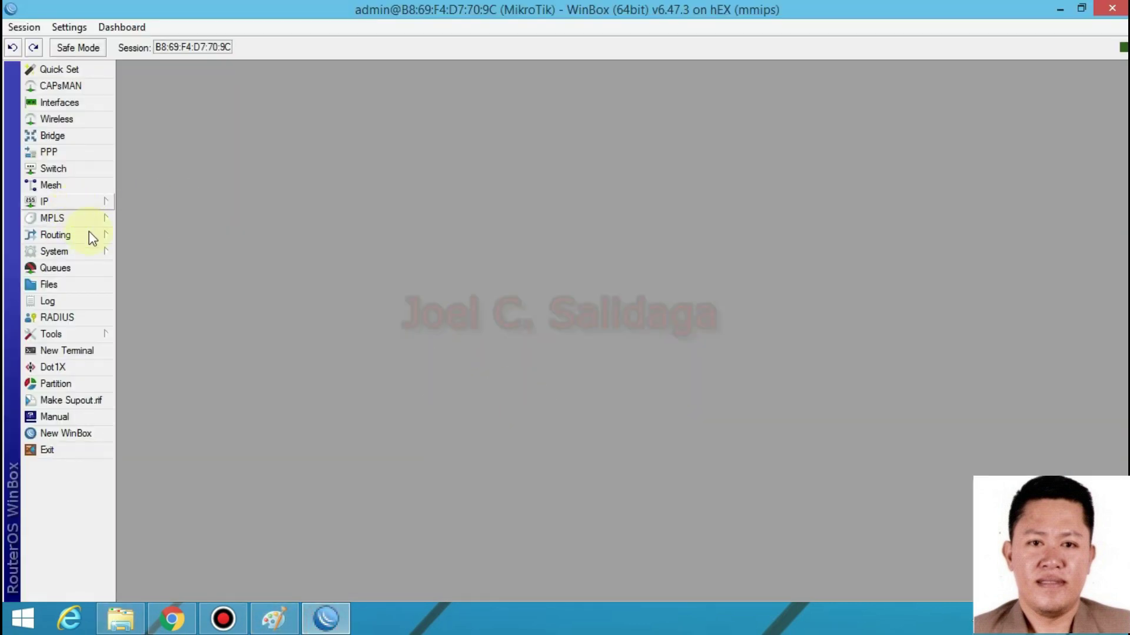
- Paste two forward-chain drop rules for TCP and UDP port 53 on ether1-WAN in Terminal
{"action": "left_click", "coordinate": [85, 352]}
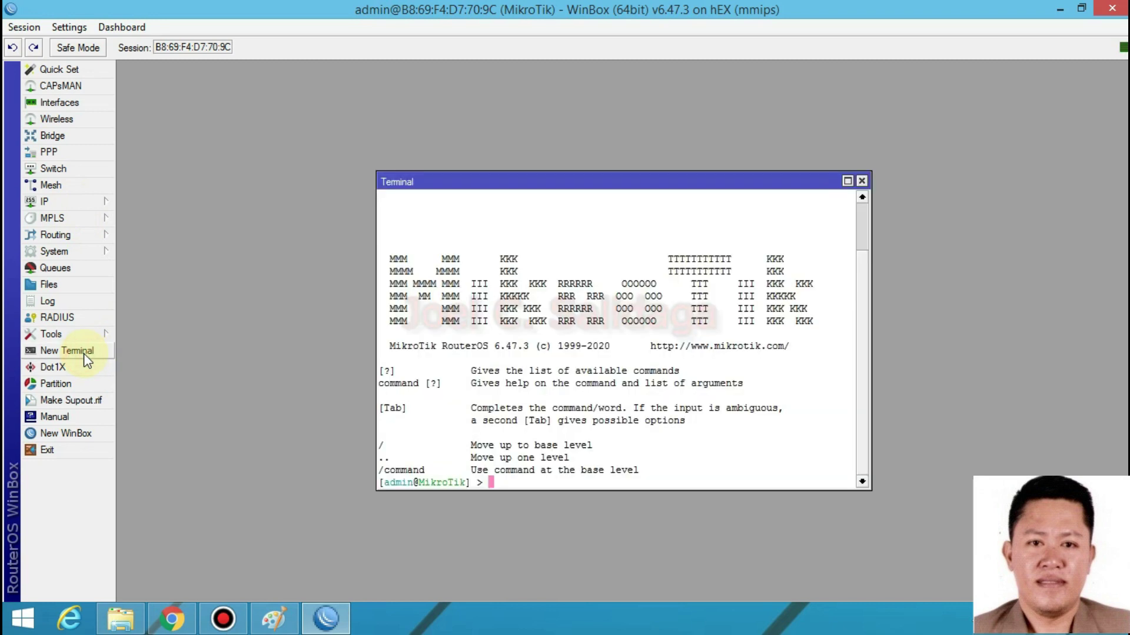
{"action": "right_click", "coordinate": [497, 483]}
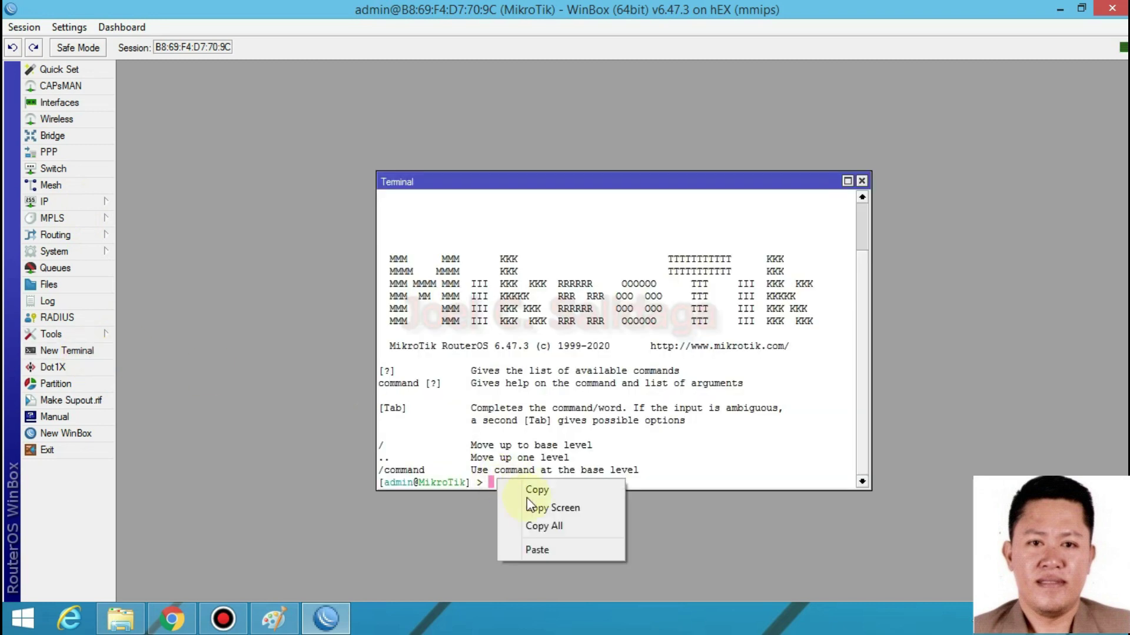
{"action": "left_click", "coordinate": [523, 538]}
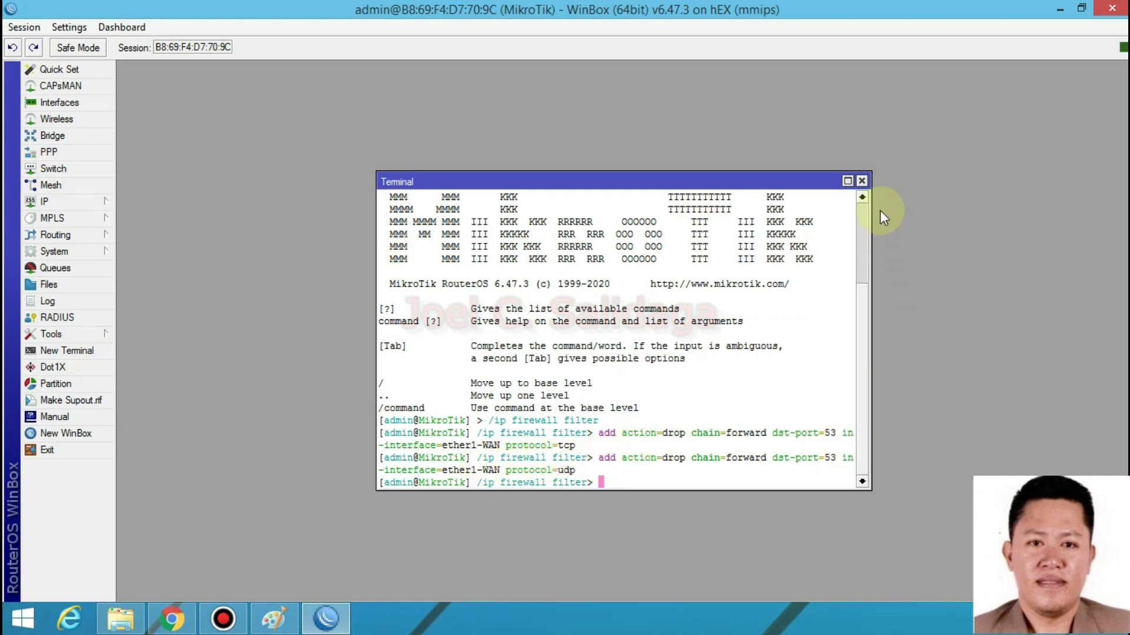
{"action": "left_click", "coordinate": [862, 181]}
{"action": "left_click", "coordinate": [70, 201]}
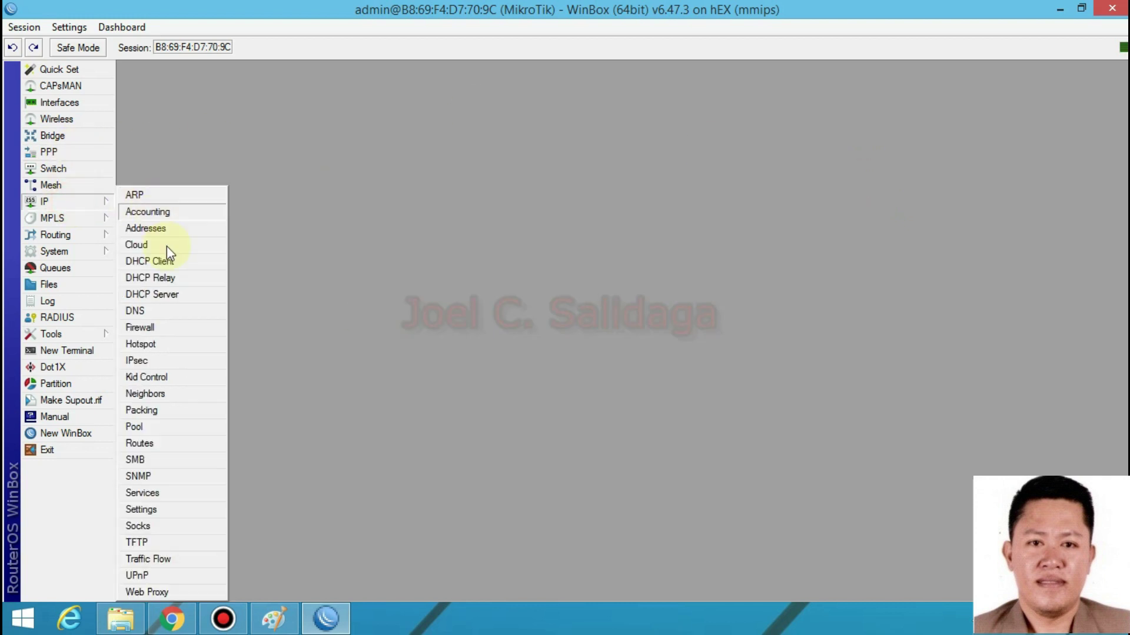
{"action": "left_click", "coordinate": [141, 331]}
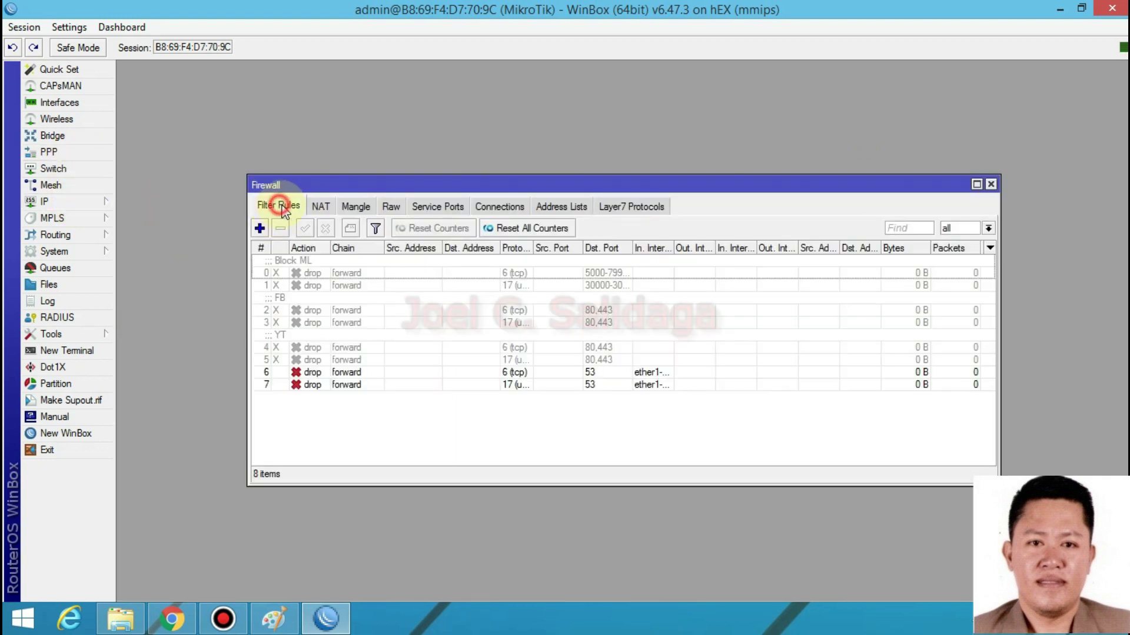
{"action": "left_click", "coordinate": [540, 384]}
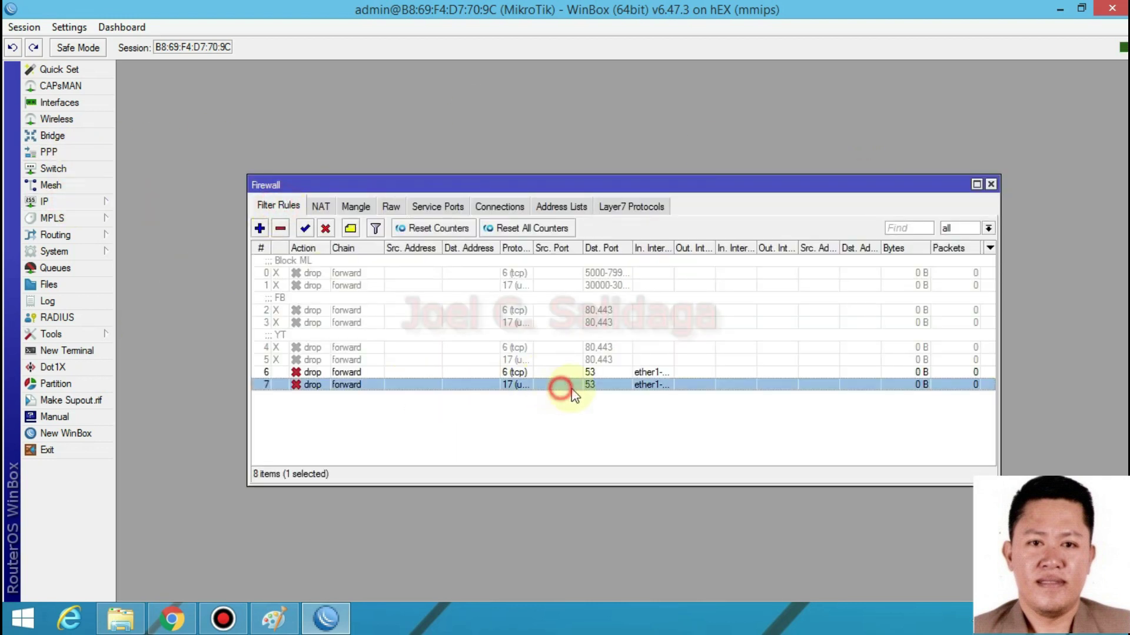
{"action": "double_click", "coordinate": [673, 246]}
{"action": "left_click_drag", "start_coordinate": [633, 246], "coordinate": [683, 368]}
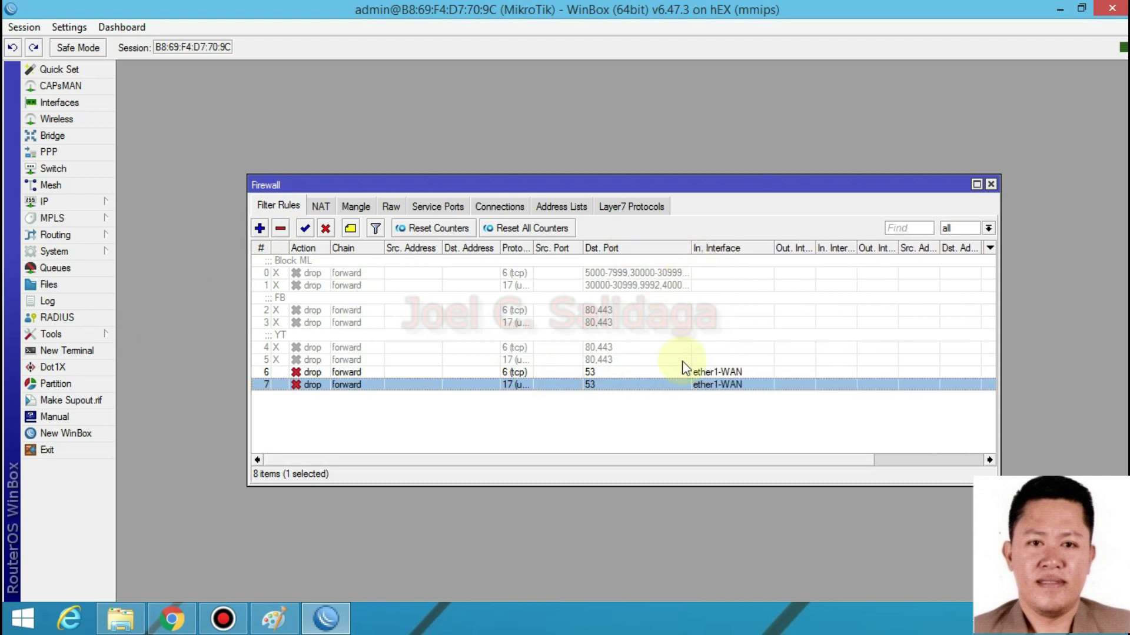
{"action": "double_click", "coordinate": [624, 372]}
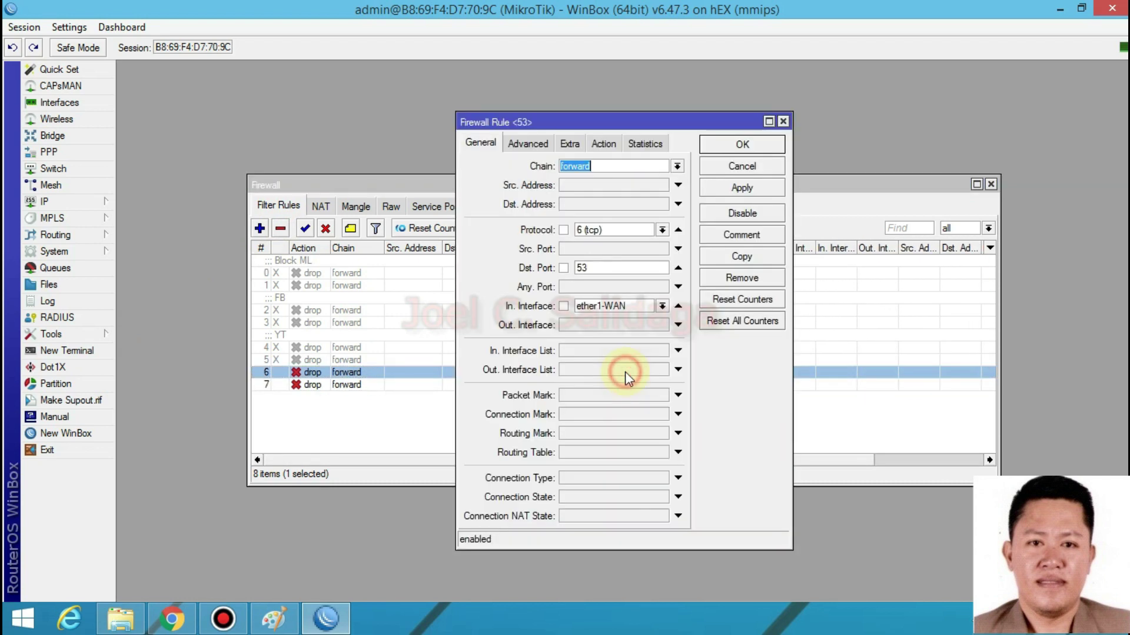
{"action": "left_click", "coordinate": [783, 122]}
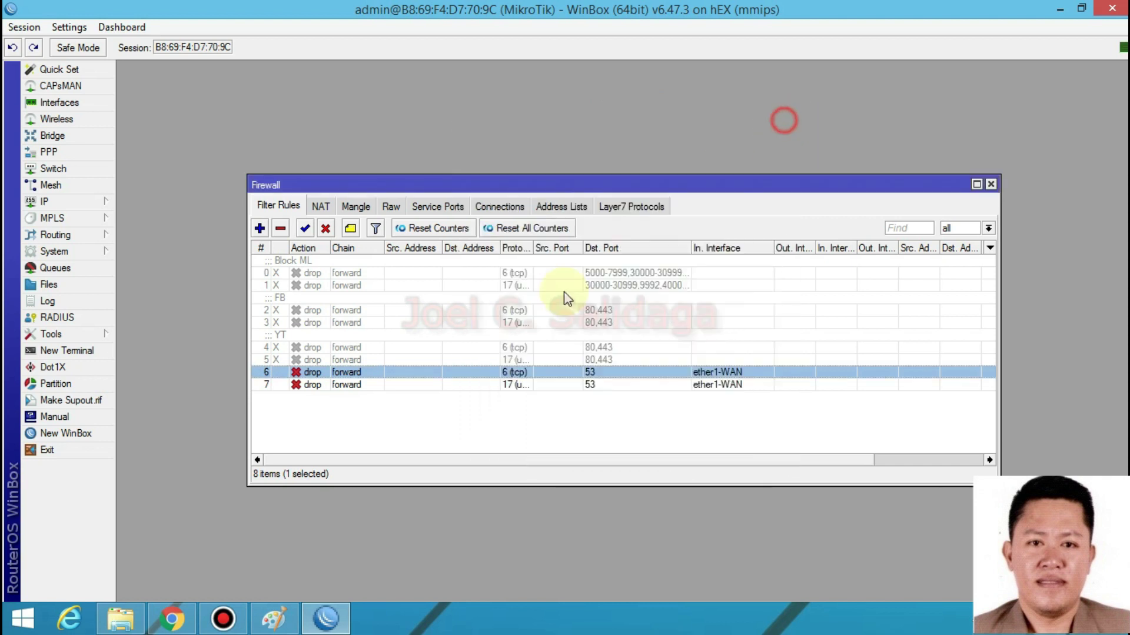
{"action": "double_click", "coordinate": [533, 248]}
{"action": "double_click", "coordinate": [525, 375]}
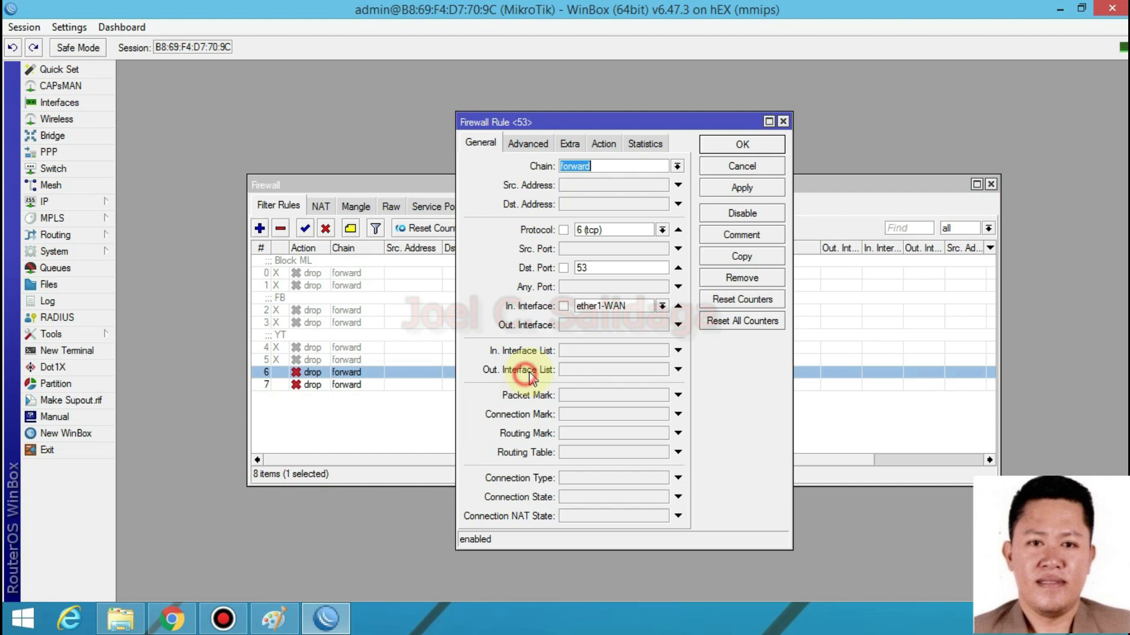
{"action": "left_click", "coordinate": [606, 143]}
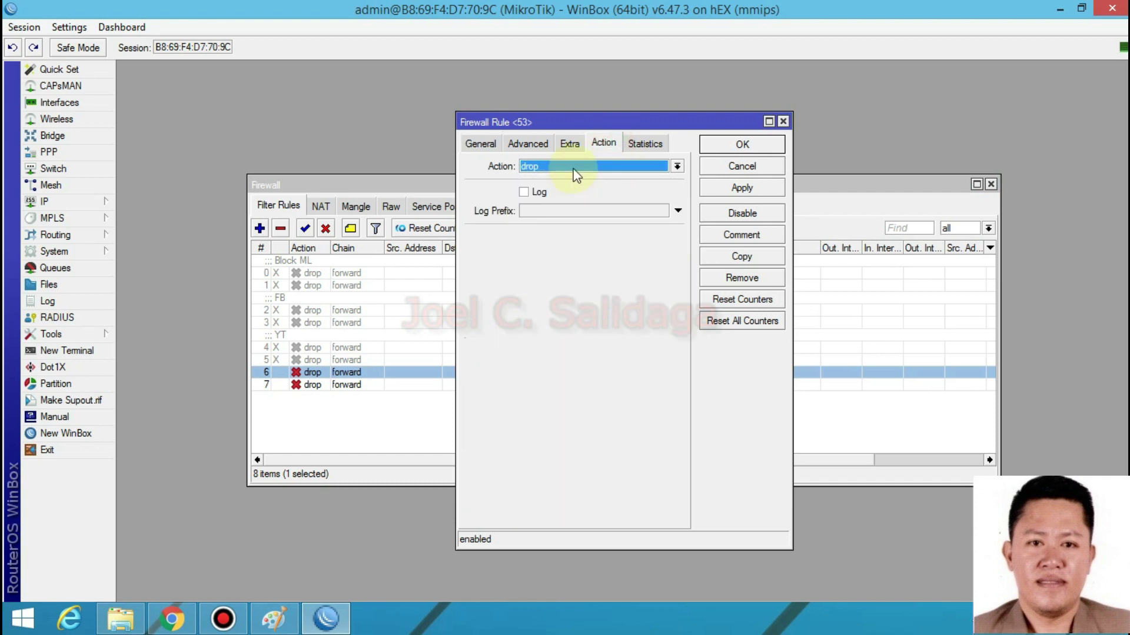
{"action": "left_click", "coordinate": [481, 143]}
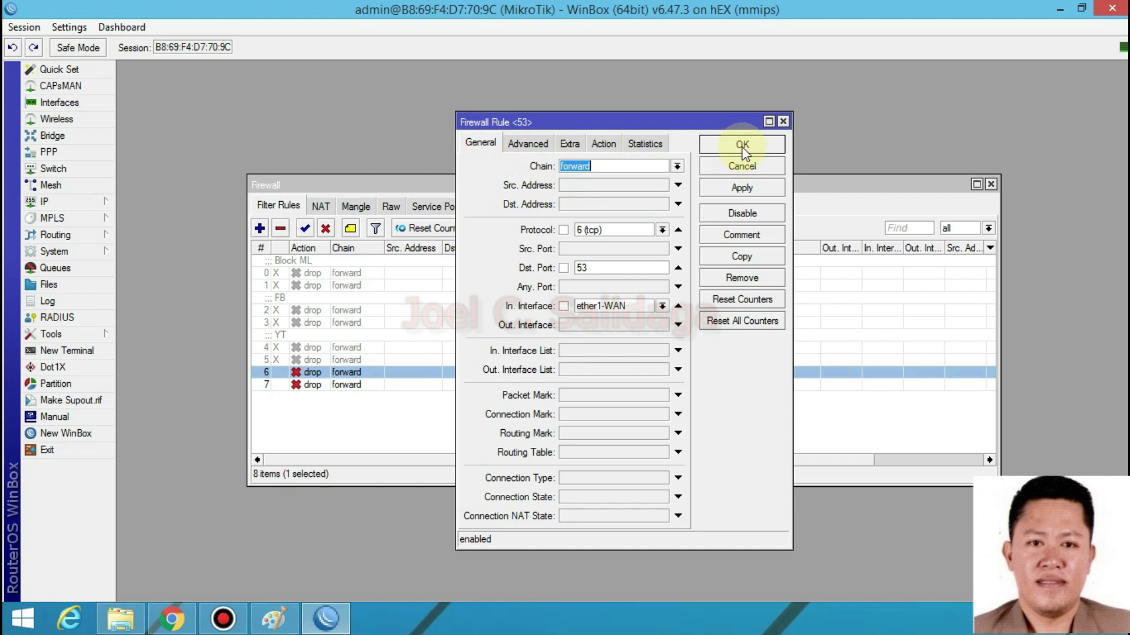
{"action": "left_click", "coordinate": [742, 146]}
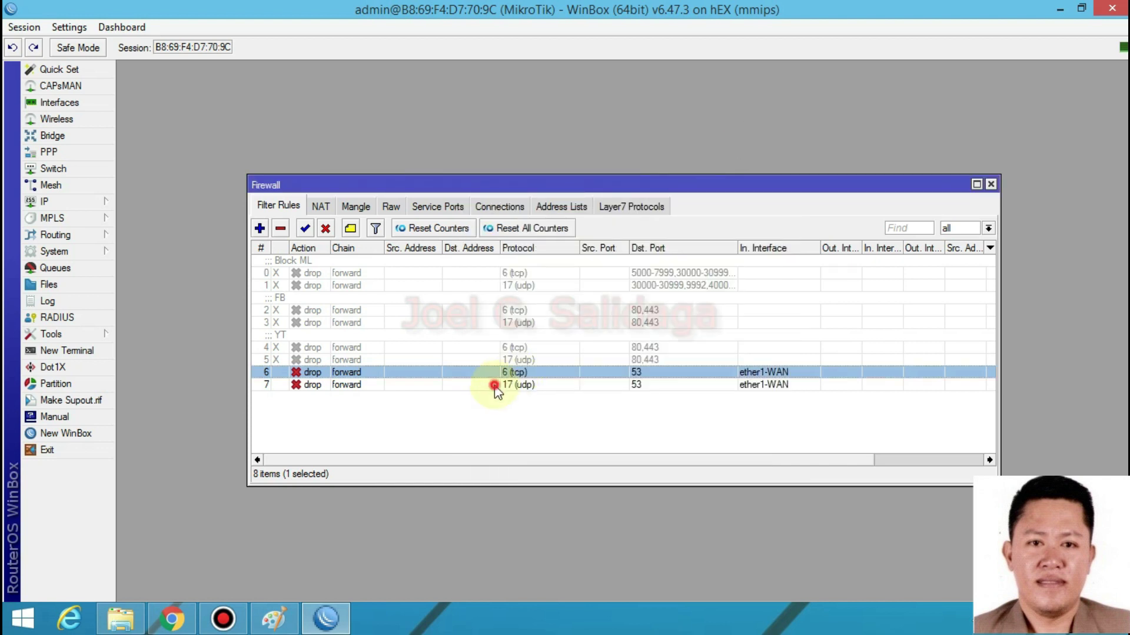
{"action": "double_click", "coordinate": [494, 386]}
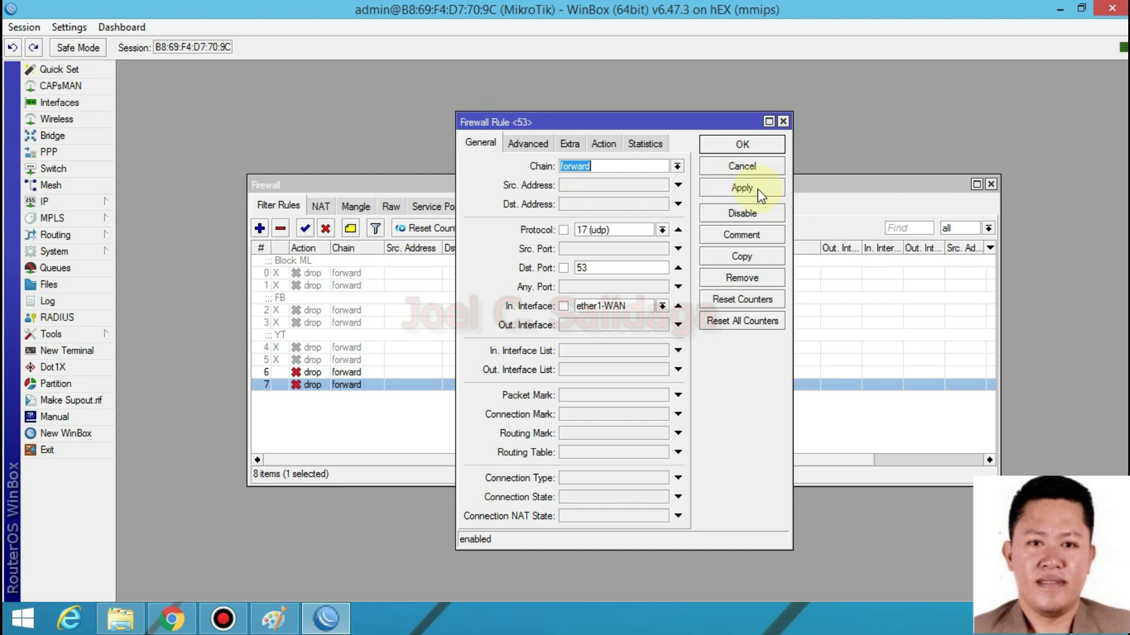
{"action": "left_click", "coordinate": [741, 187]}
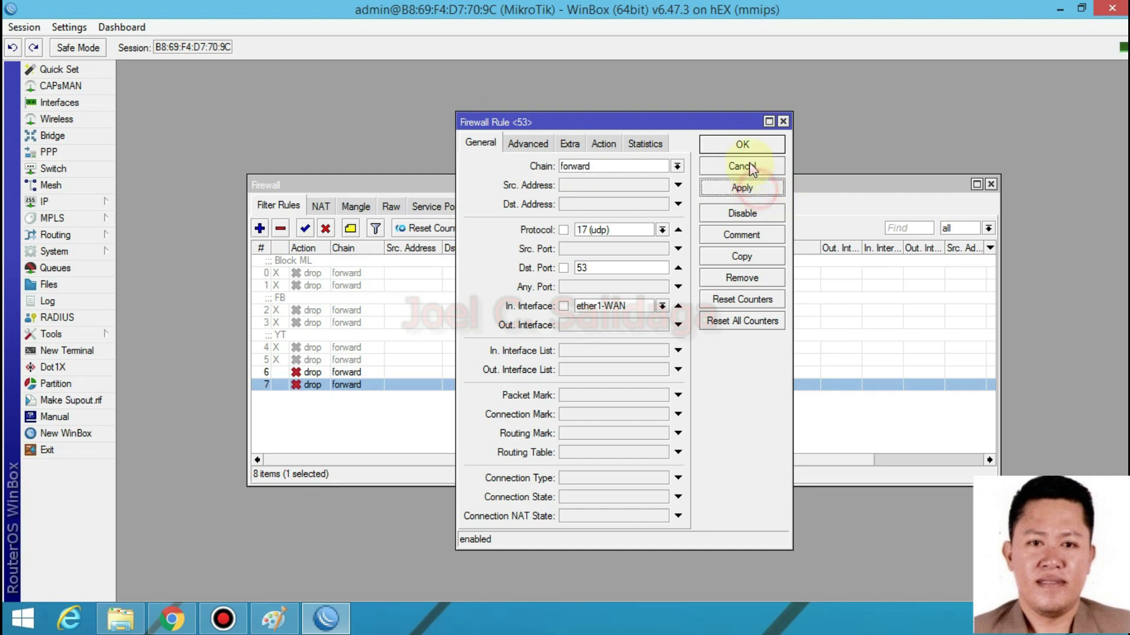
{"action": "left_click", "coordinate": [742, 144]}
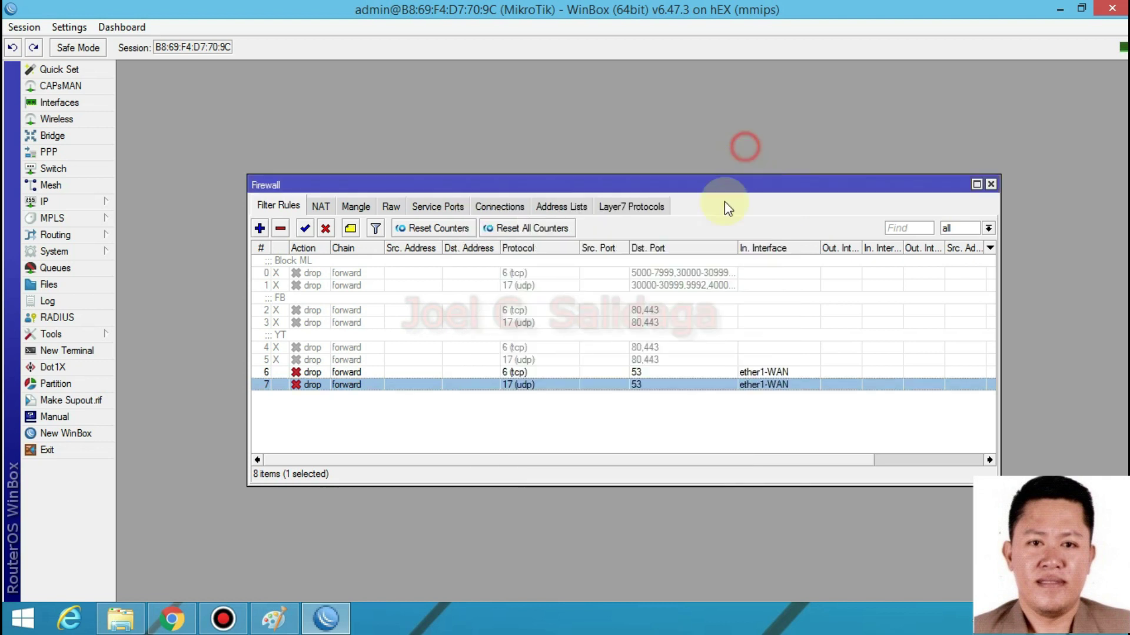
{"action": "left_click", "coordinate": [765, 371]}
{"action": "left_click", "coordinate": [778, 386]}
{"action": "left_click", "coordinate": [779, 373]}
{"action": "left_click", "coordinate": [774, 384]}
{"action": "left_click", "coordinate": [774, 372]}
{"action": "left_click", "coordinate": [564, 385]}
{"action": "left_click", "coordinate": [582, 373]}
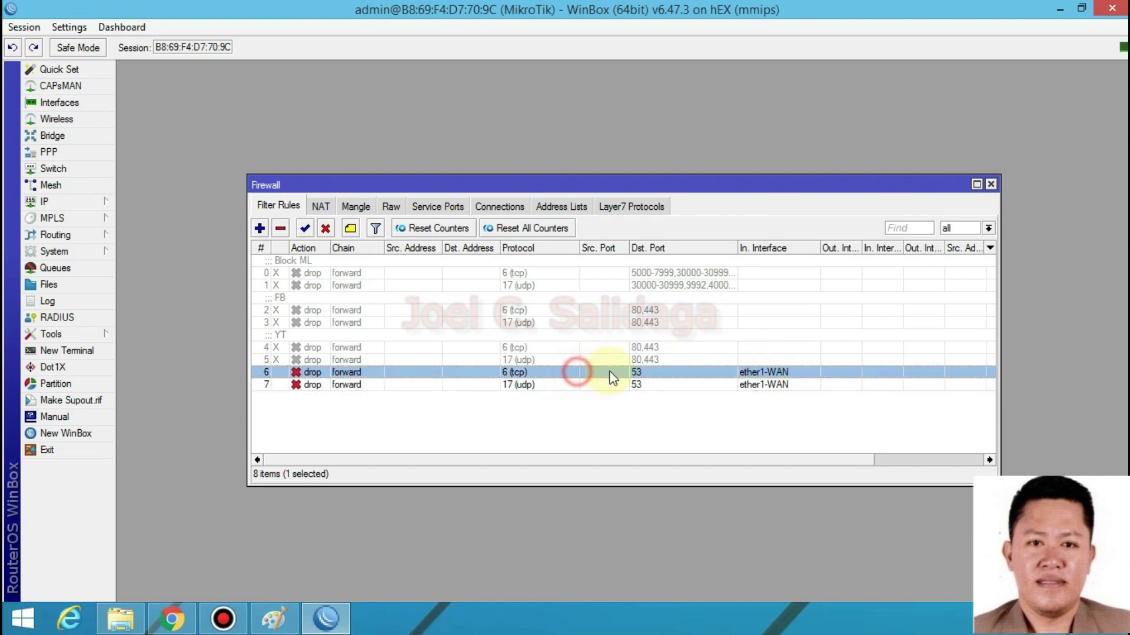
{"action": "left_click", "coordinate": [991, 185]}
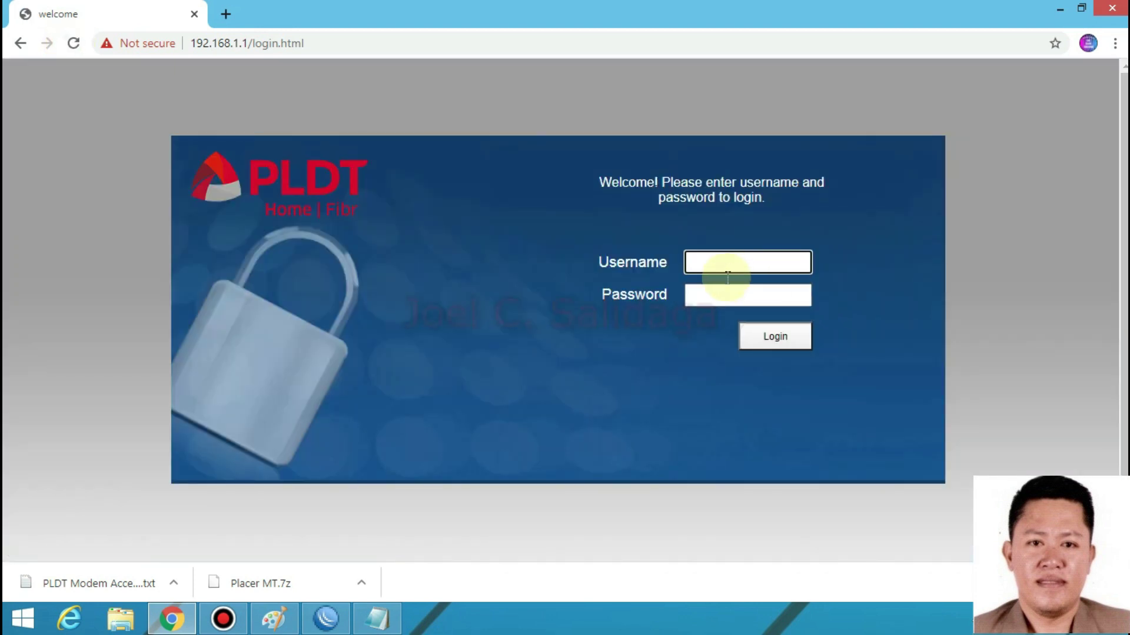
- Move between the empty Username and Password fields on the PLDT Home Fibr login page
{"action": "left_click", "coordinate": [725, 295]}
{"action": "left_click", "coordinate": [732, 260]}
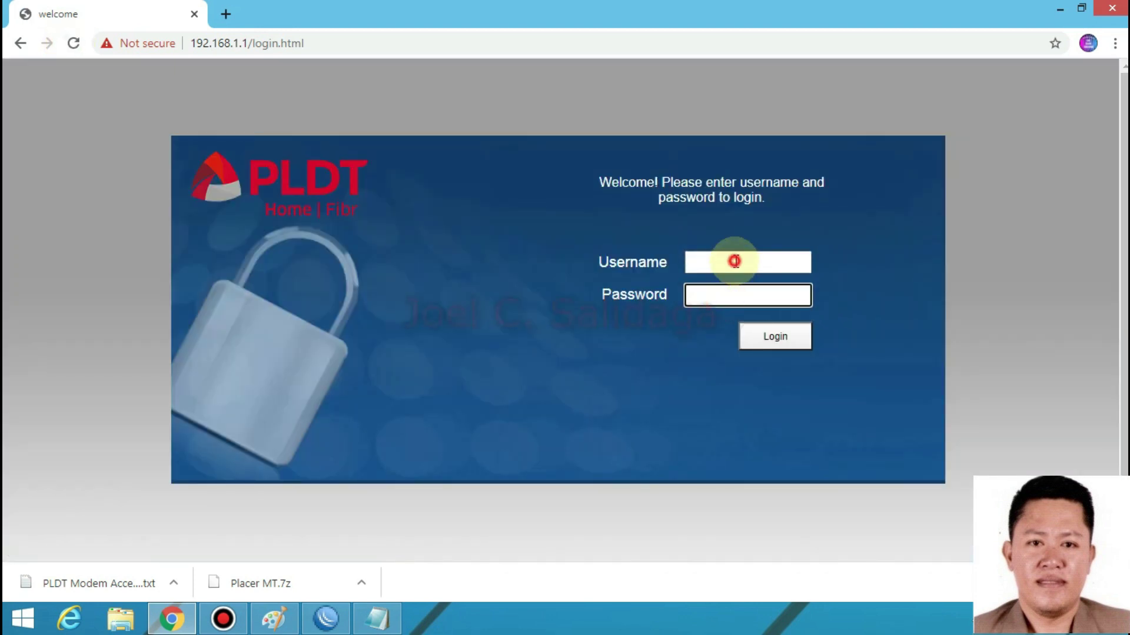
{"action": "left_click", "coordinate": [714, 295]}
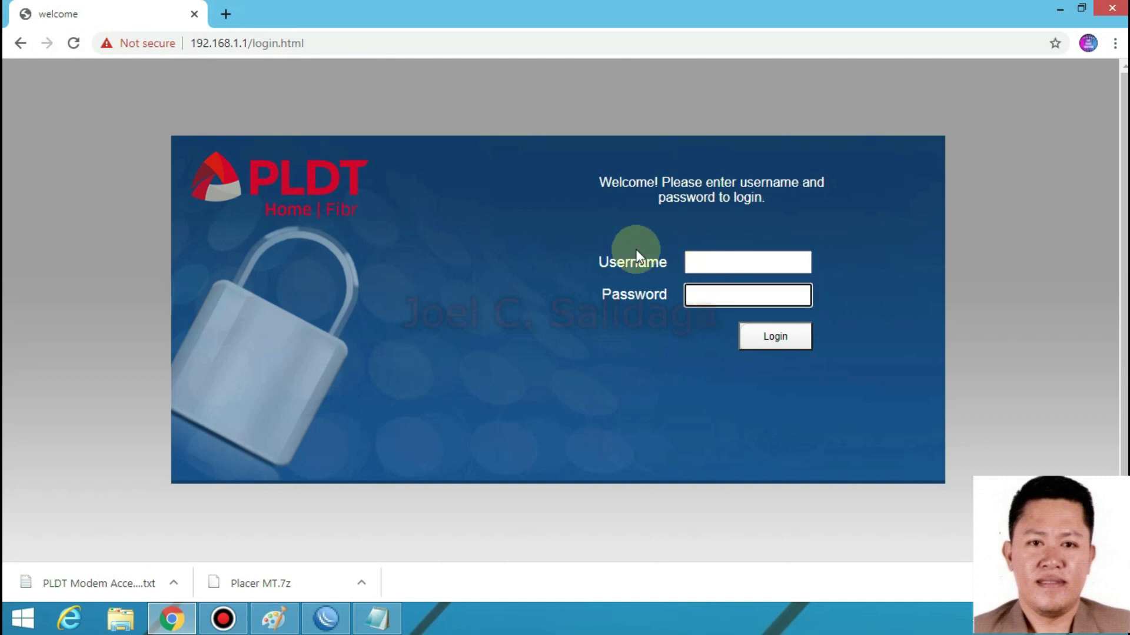
{"action": "left_click", "coordinate": [731, 258]}
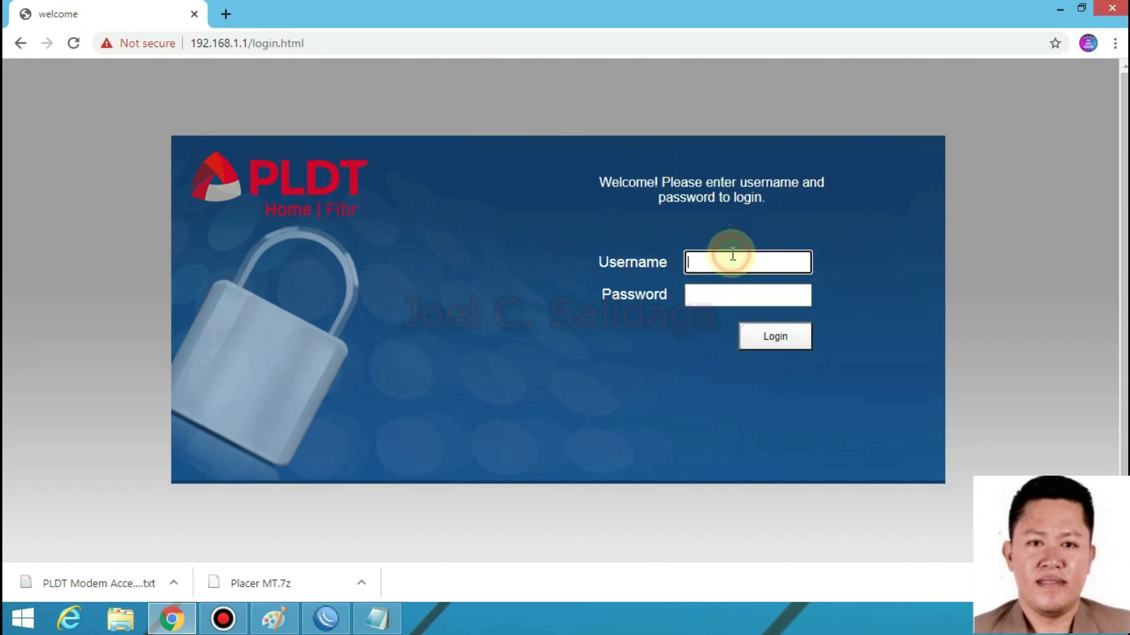
{"action": "left_click", "coordinate": [707, 298]}
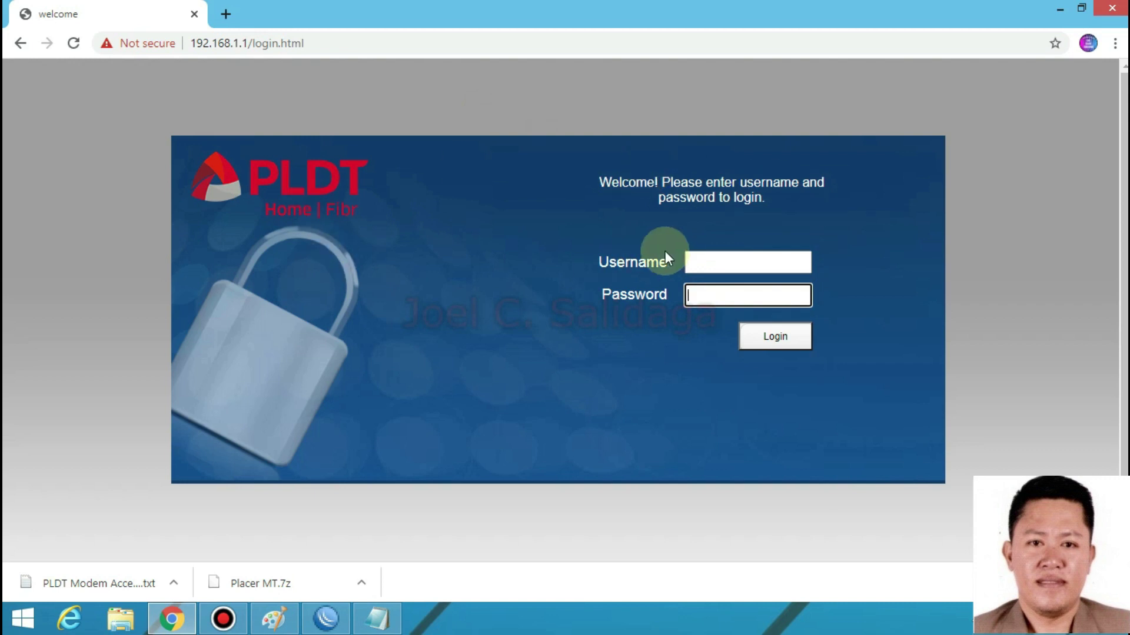
{"action": "left_click", "coordinate": [724, 259]}
{"action": "left_click", "coordinate": [711, 297]}
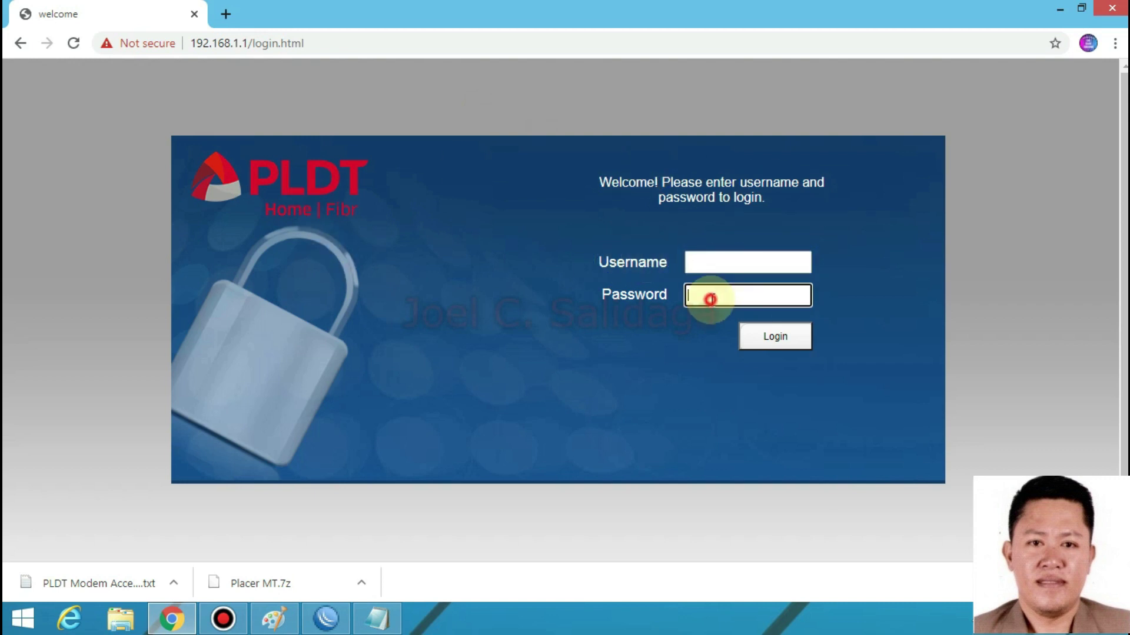
{"action": "left_click", "coordinate": [729, 265]}
{"action": "left_click", "coordinate": [724, 293]}
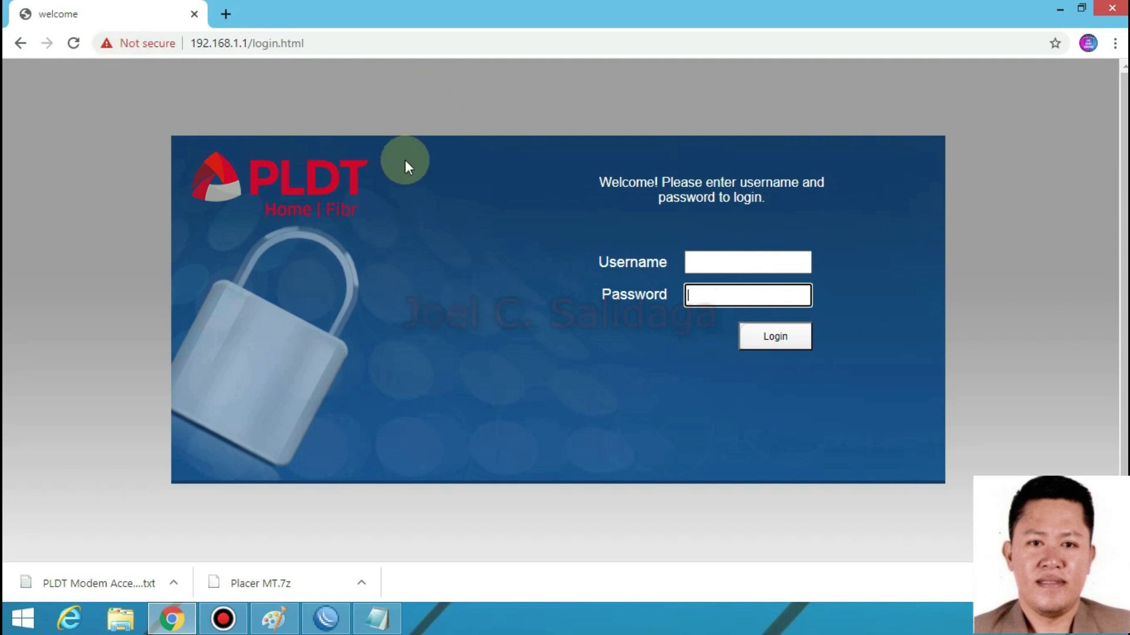
{"action": "left_click", "coordinate": [721, 261]}
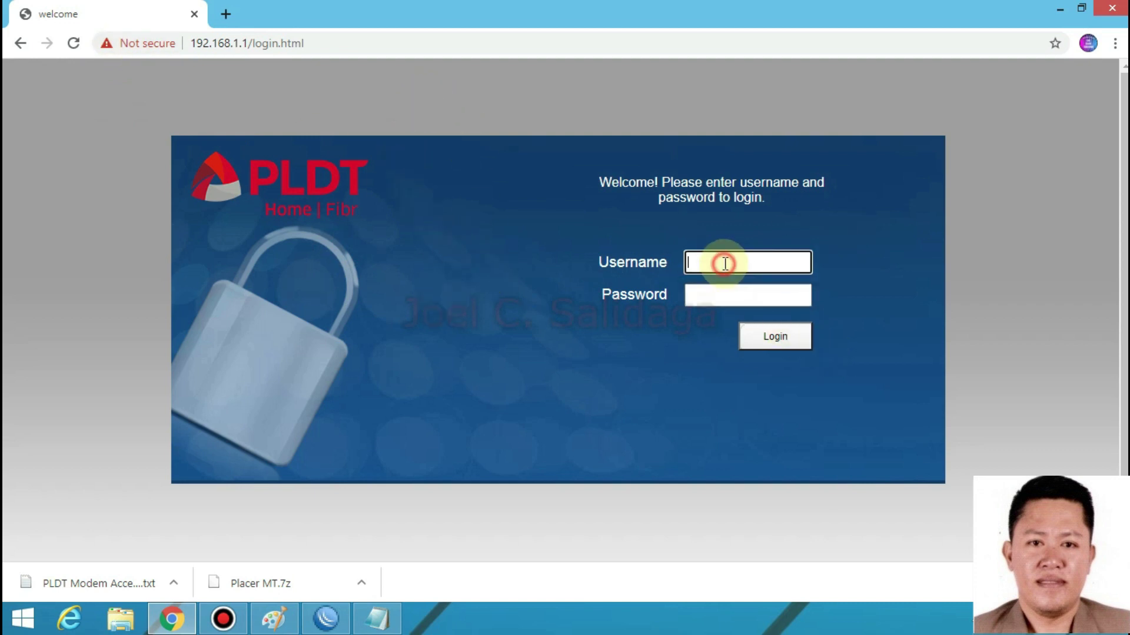
- Select the 192.168.1.1/login.html address in Chrome's address bar
{"action": "left_click", "coordinate": [338, 43]}
{"action": "left_click", "coordinate": [289, 93]}
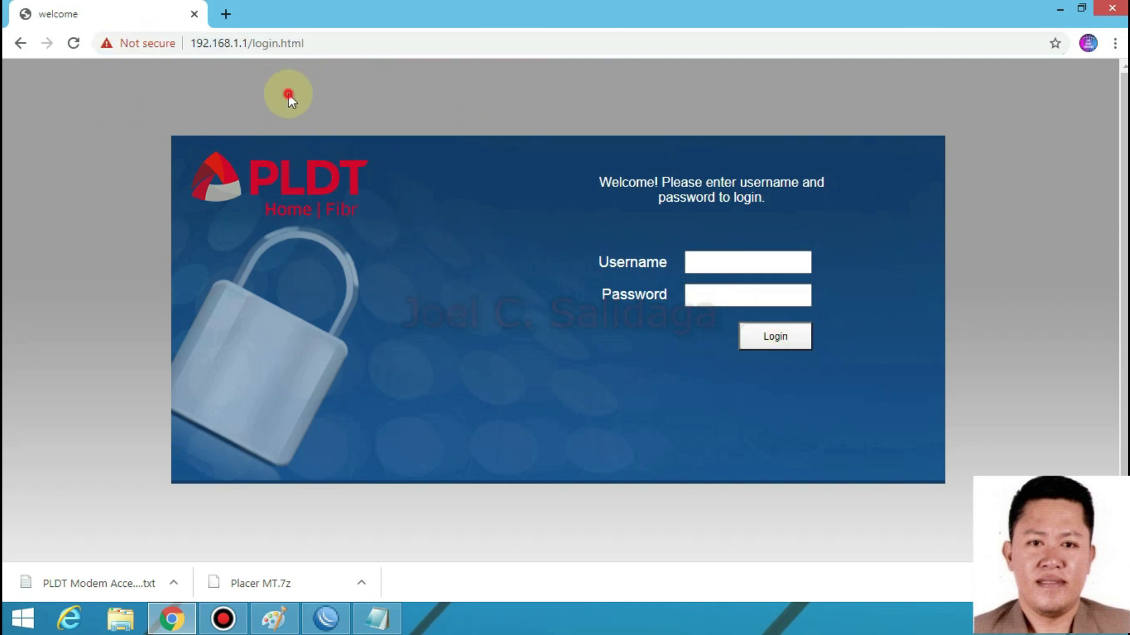
{"action": "left_click", "coordinate": [247, 42]}
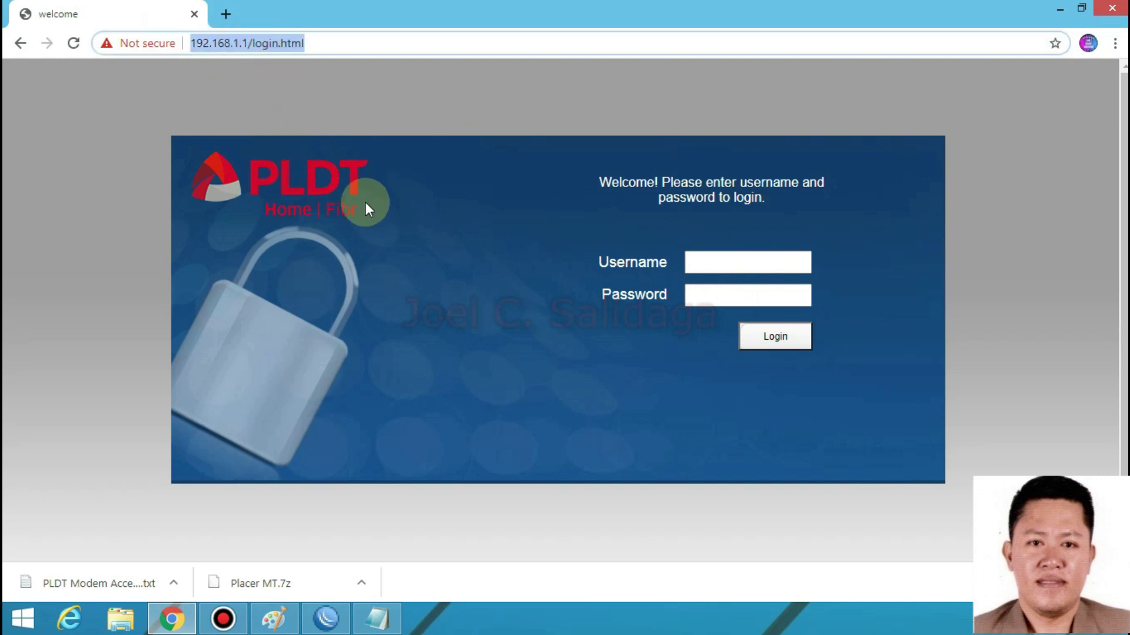
- Hide the browser and WinBox to bring Notepad forward, and maximize it
{"action": "left_click", "coordinate": [1065, 17]}
{"action": "left_click", "coordinate": [1055, 8]}
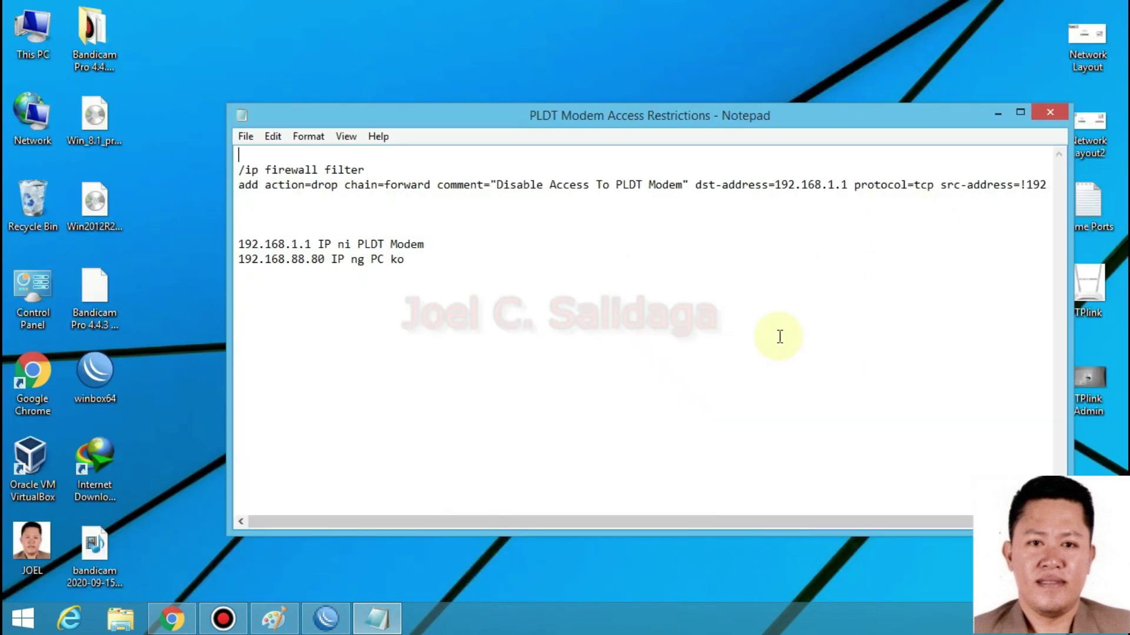
{"action": "left_click", "coordinate": [269, 226]}
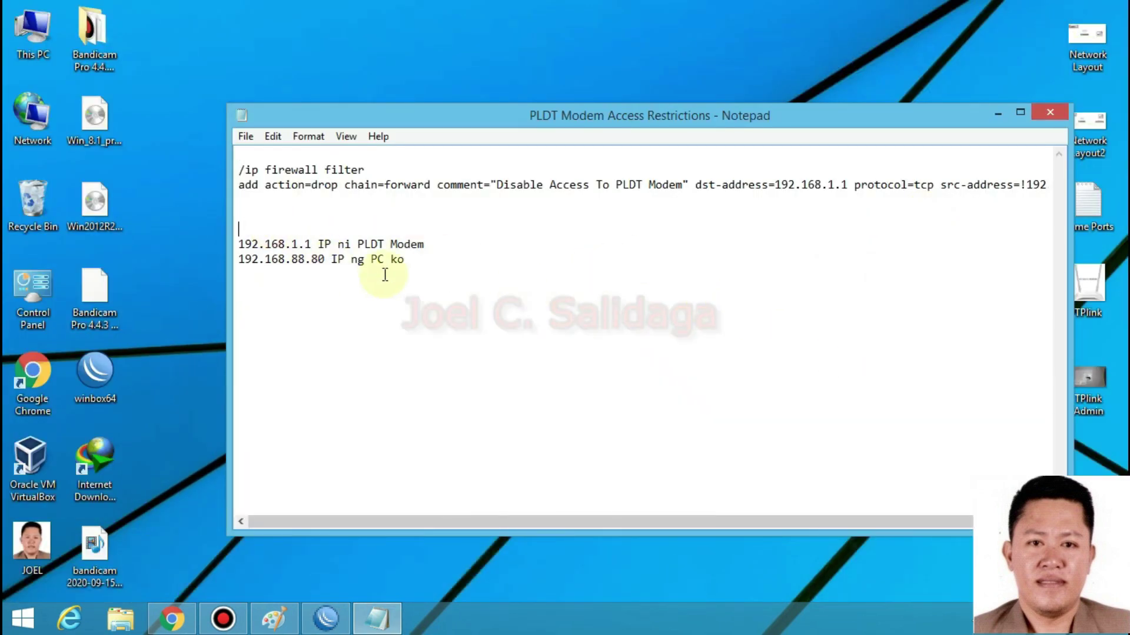
{"action": "left_click", "coordinate": [1050, 109]}
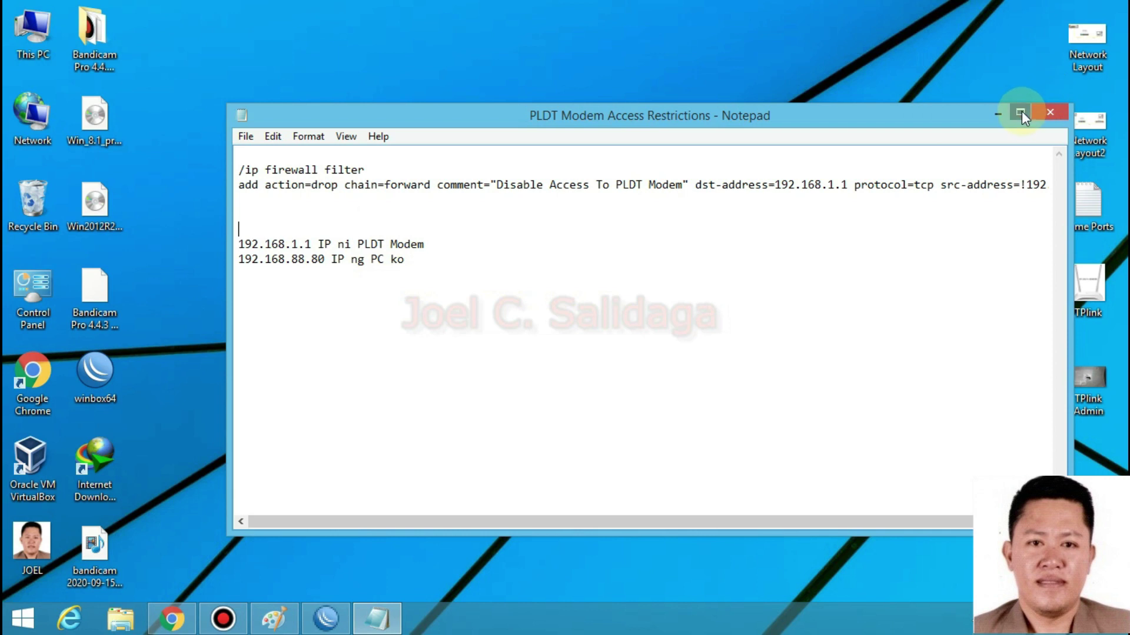
{"action": "left_click", "coordinate": [1020, 112]}
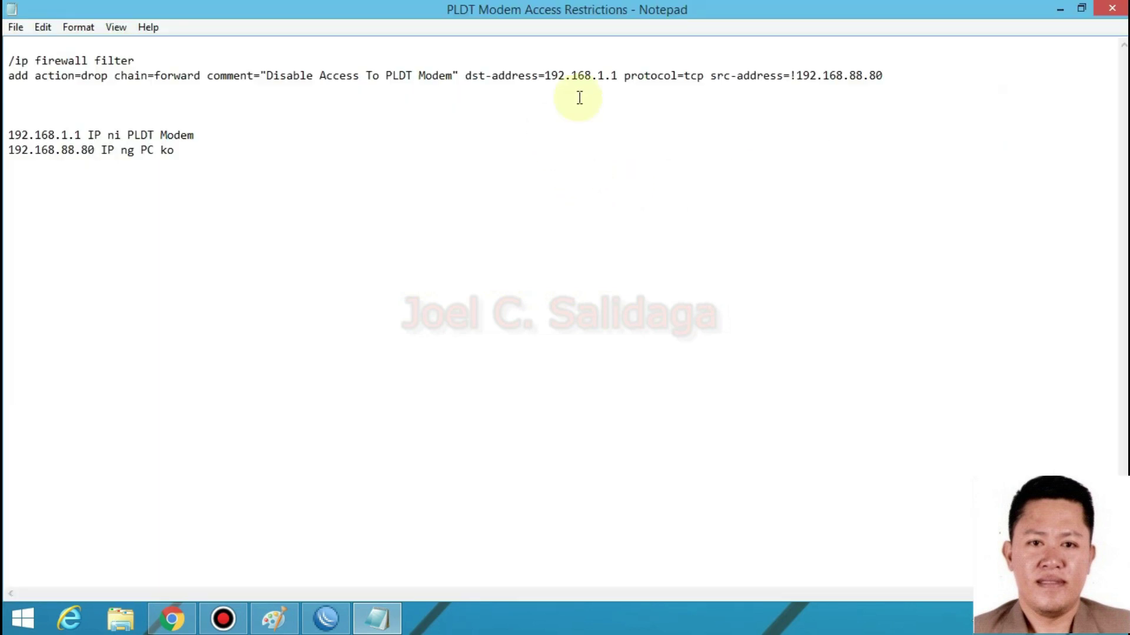
- Copy the two-line '/ip firewall filter' drop rule for 192.168.1.1 from Notepad
{"action": "left_click", "coordinate": [174, 126]}
{"action": "left_click_drag", "start_coordinate": [174, 126], "coordinate": [174, 133]}
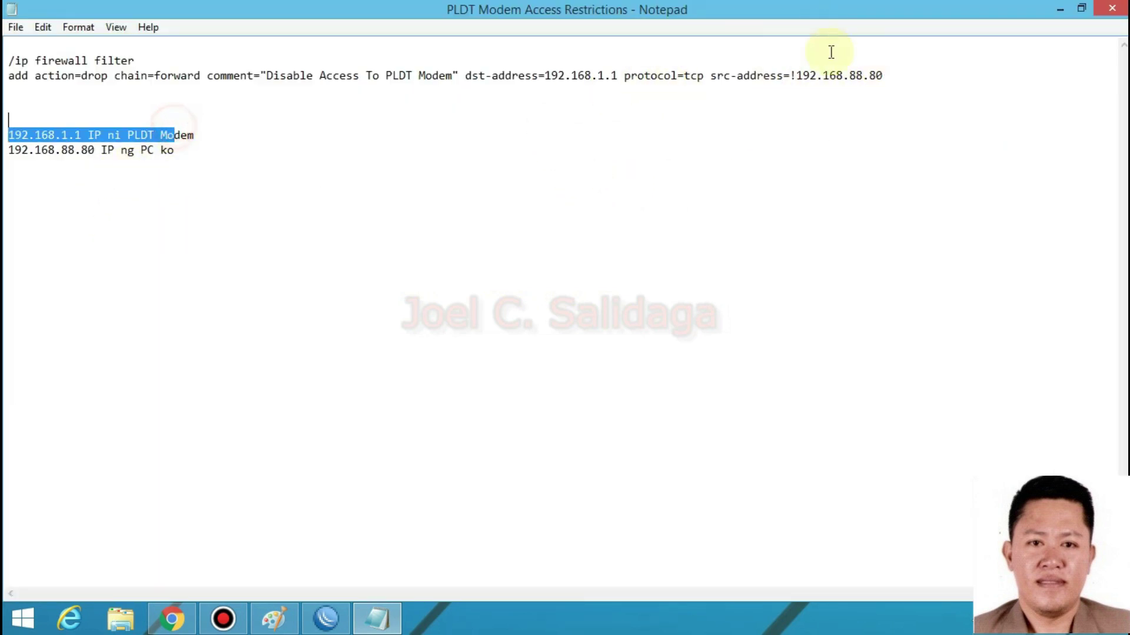
{"action": "left_click", "coordinate": [895, 76]}
{"action": "left_click", "coordinate": [19, 67], "text": "shift"}
{"action": "left_click", "coordinate": [9, 61], "text": "shift"}
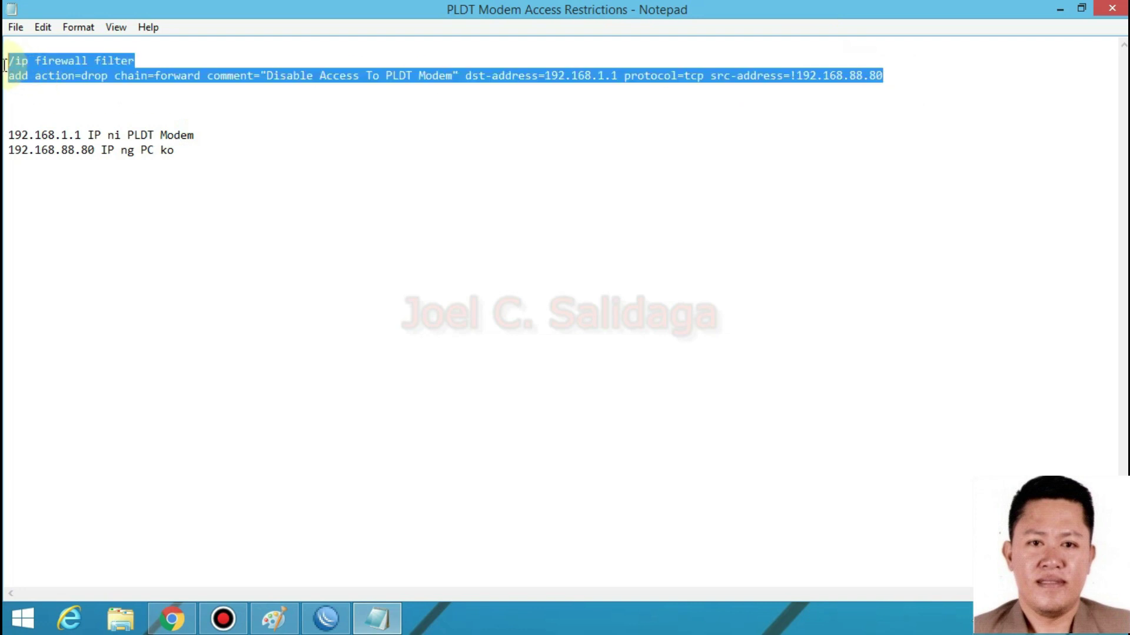
{"action": "right_click", "coordinate": [48, 67]}
{"action": "left_click", "coordinate": [110, 119]}
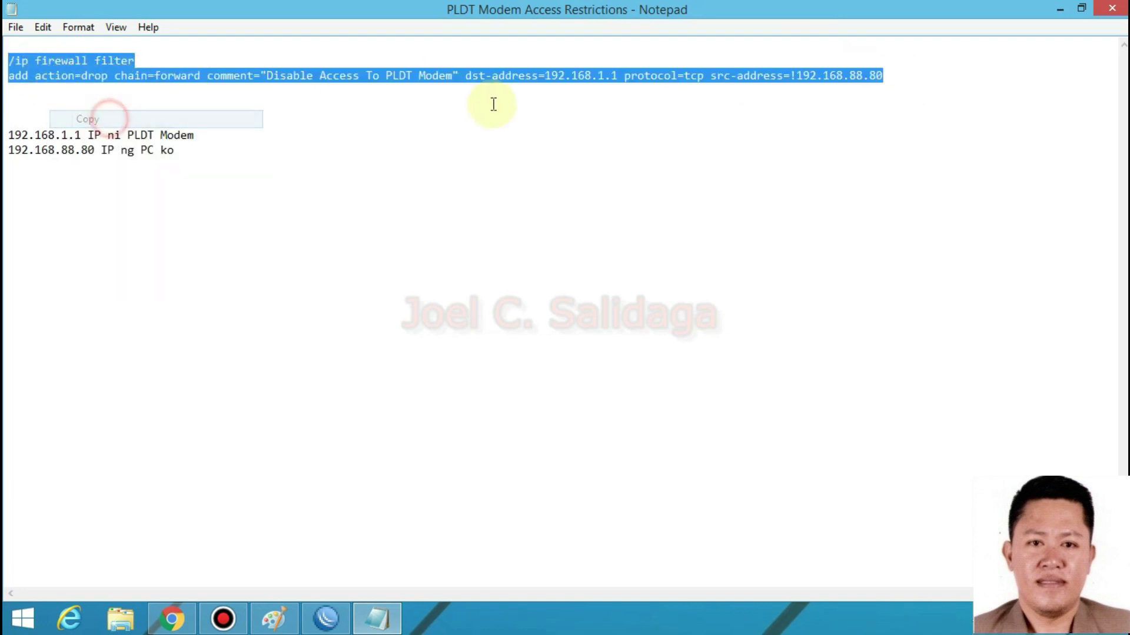
{"action": "left_click", "coordinate": [1060, 9]}
- Paste and run the PLDT modem drop-rule command in a new WinBox Terminal
{"action": "left_click", "coordinate": [328, 625]}
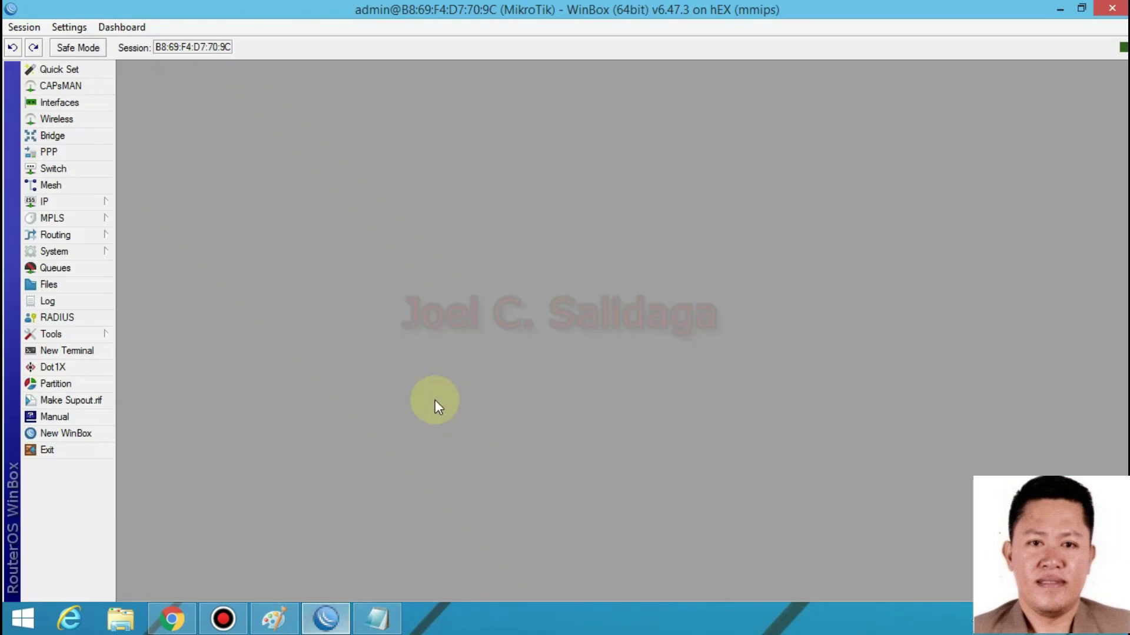
{"action": "left_click", "coordinate": [70, 350]}
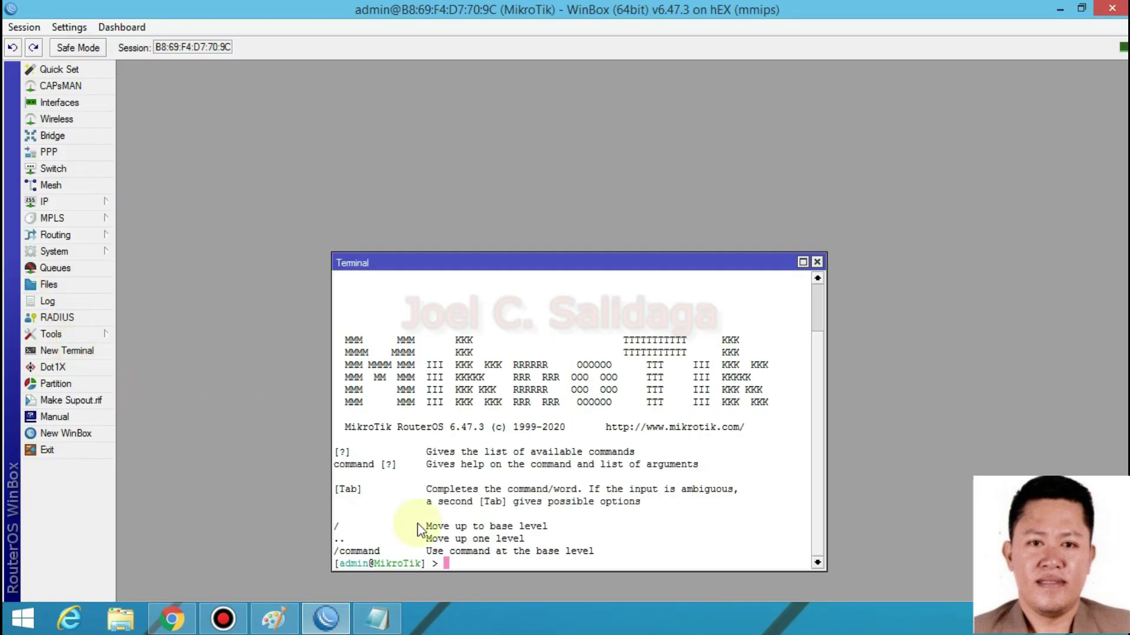
{"action": "right_click", "coordinate": [463, 560]}
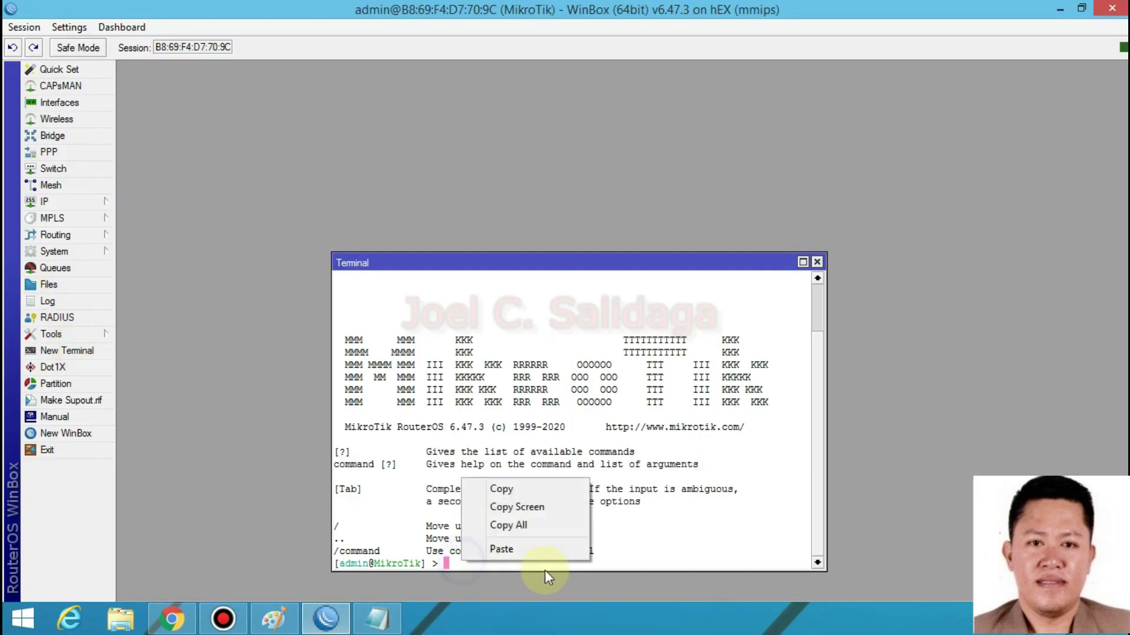
{"action": "left_click", "coordinate": [501, 549]}
{"action": "key", "text": "Return"}
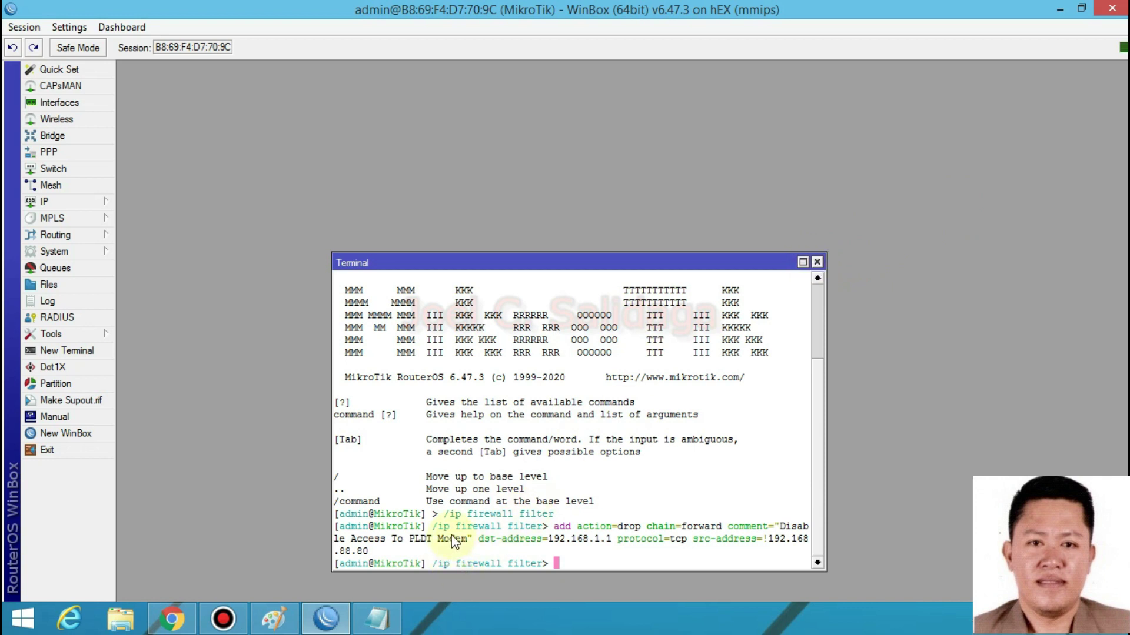
{"action": "left_click", "coordinate": [817, 262]}
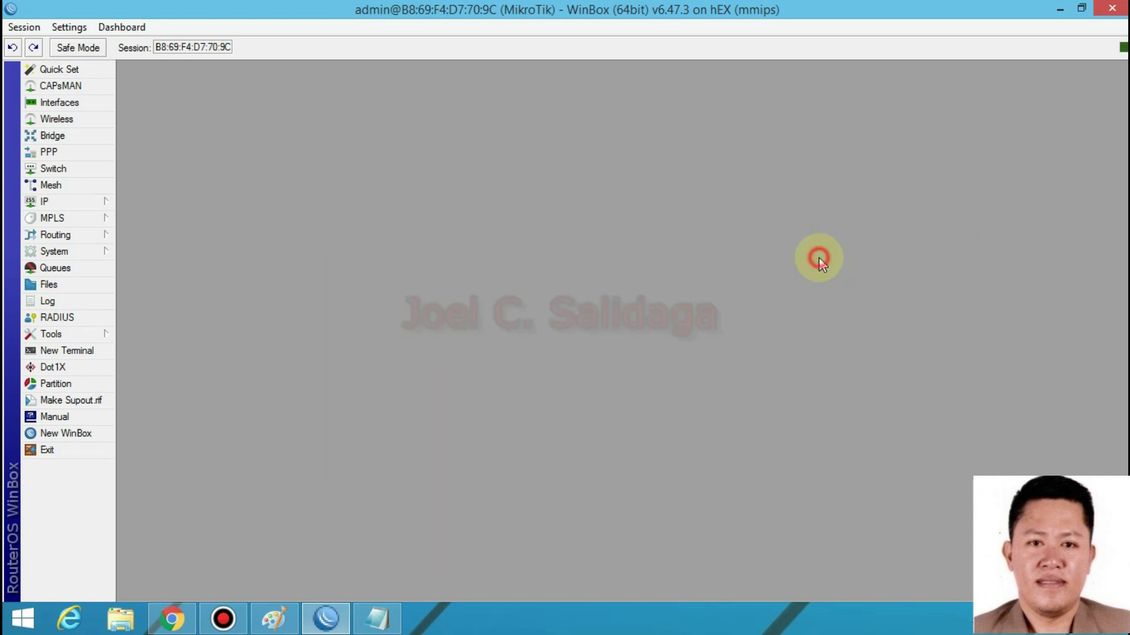
- Open IP > Firewall and select rule 8, Disable Access To PLDT Modem
{"action": "left_click", "coordinate": [71, 202]}
{"action": "left_click", "coordinate": [191, 325]}
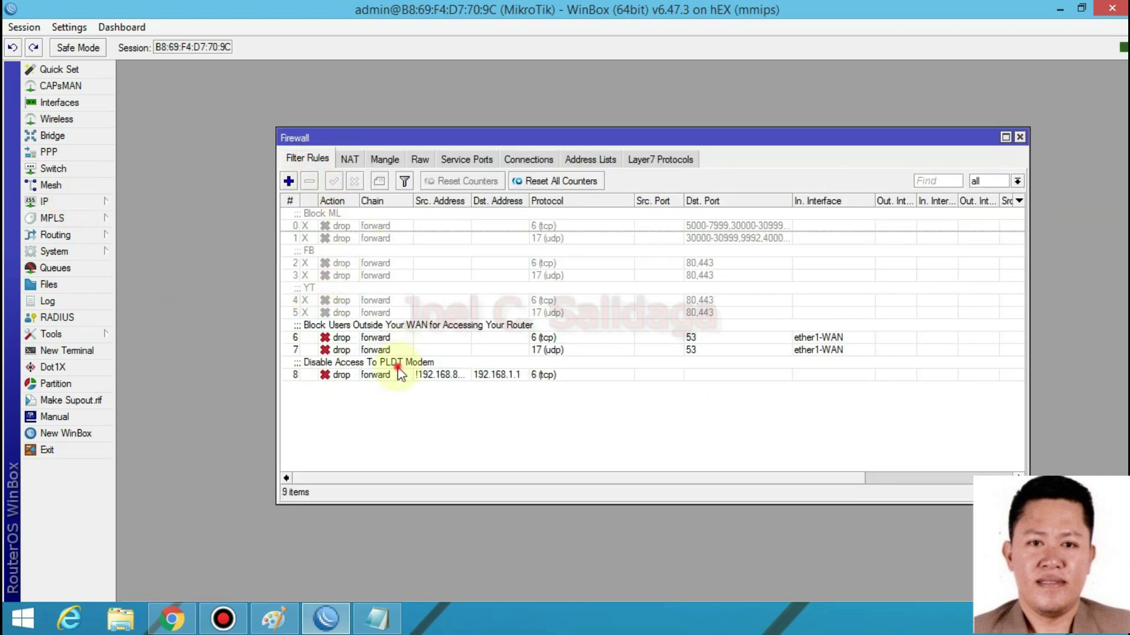
{"action": "left_click", "coordinate": [398, 372]}
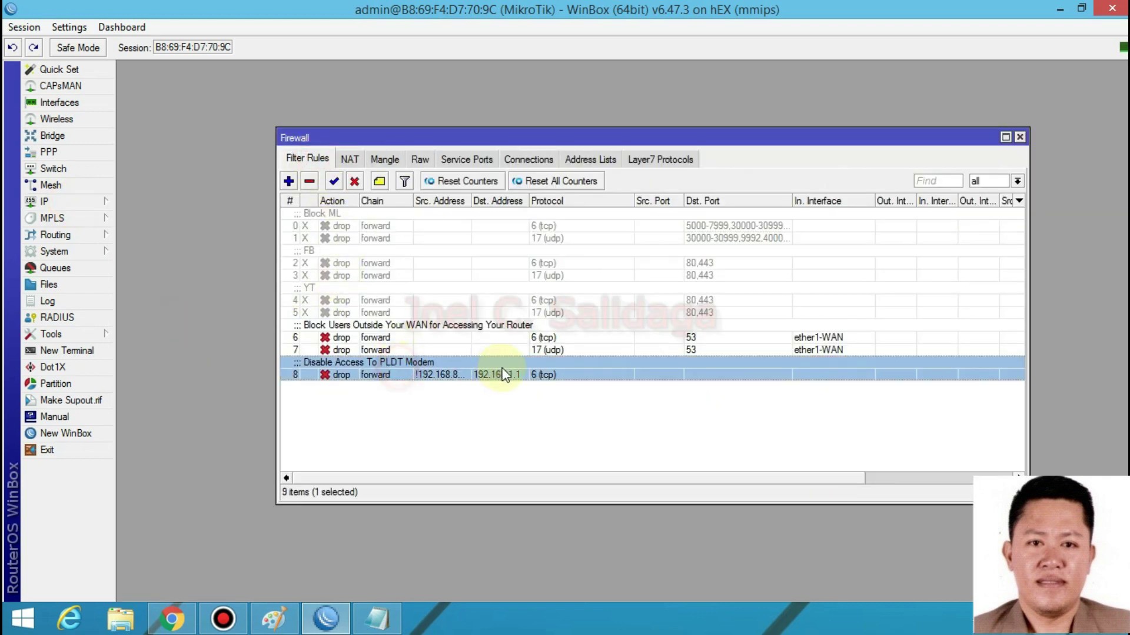
{"action": "left_click", "coordinate": [443, 376]}
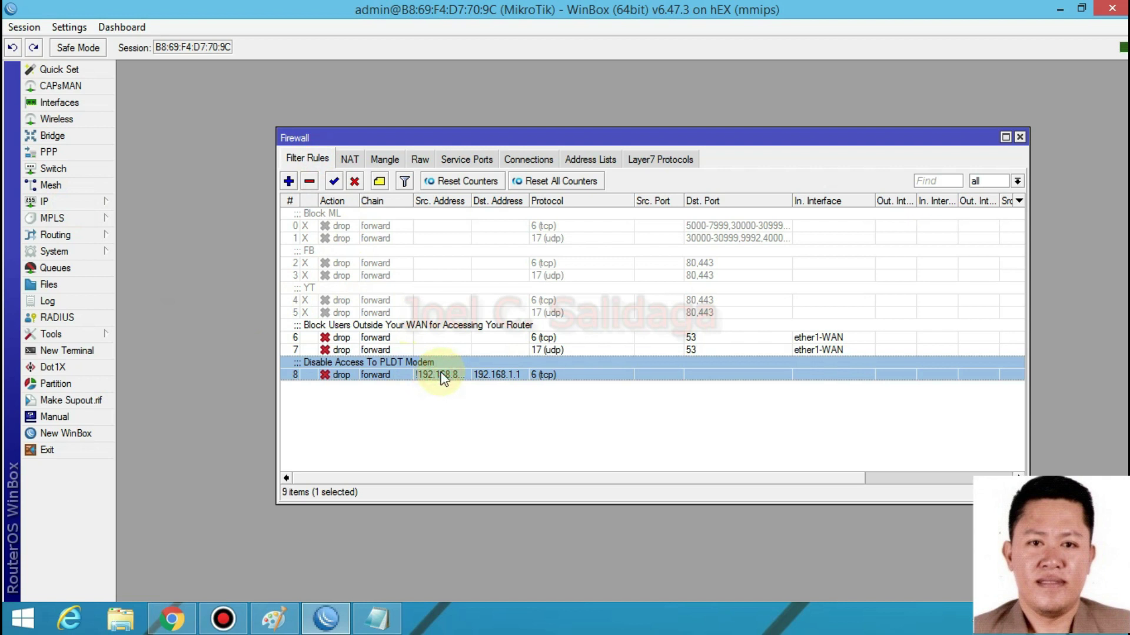
{"action": "left_click", "coordinate": [567, 413]}
{"action": "left_click", "coordinate": [517, 372]}
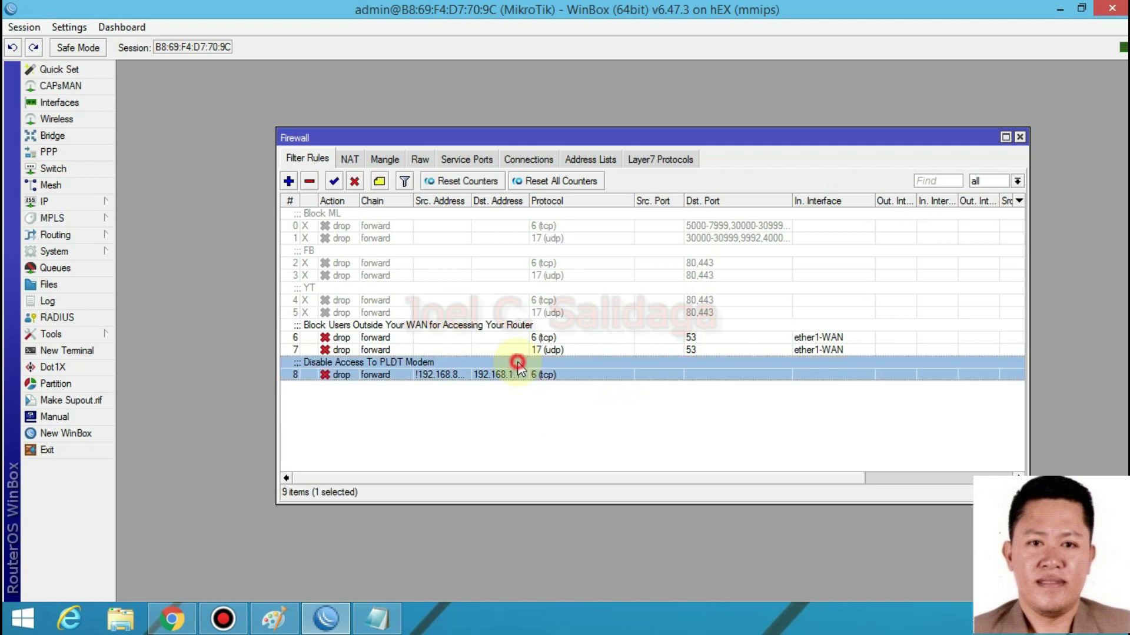
- Open rule 8's settings and inspect source 192.168.88.80 and destination 192.168.1.1 on General
{"action": "left_click", "coordinate": [453, 397]}
{"action": "double_click", "coordinate": [461, 375]}
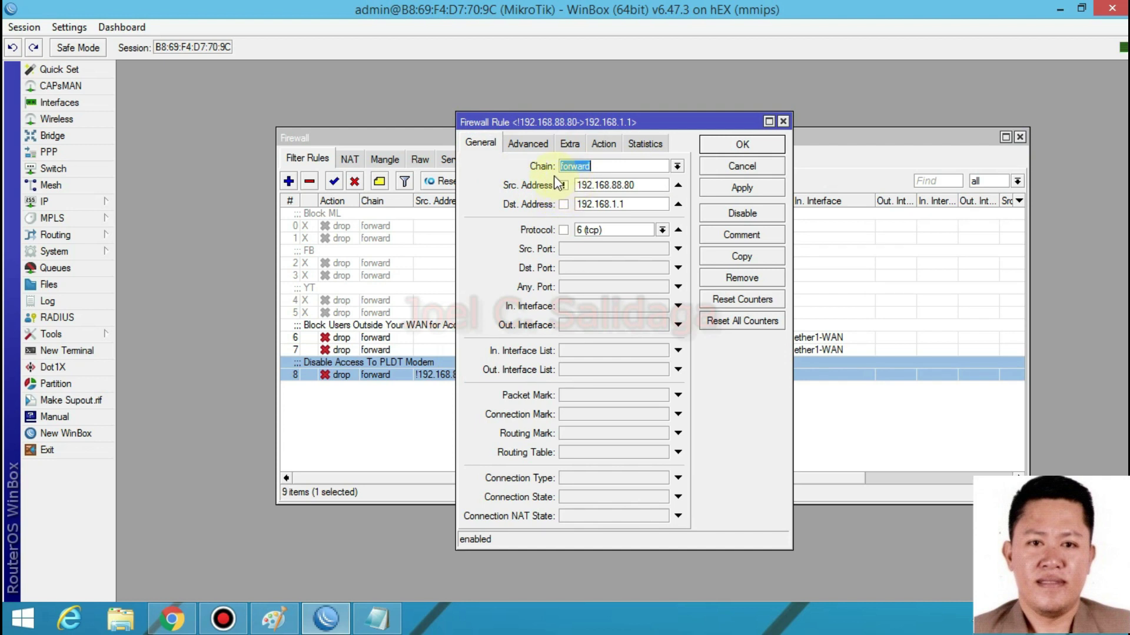
{"action": "left_click", "coordinate": [637, 185]}
{"action": "left_click_drag", "start_coordinate": [636, 185], "coordinate": [588, 184]}
{"action": "left_click", "coordinate": [639, 185]}
{"action": "double_click", "coordinate": [642, 187]}
{"action": "left_click", "coordinate": [647, 185]}
{"action": "left_click_drag", "start_coordinate": [650, 183], "coordinate": [578, 184]}
{"action": "left_click", "coordinate": [639, 187]}
{"action": "left_click", "coordinate": [640, 184]}
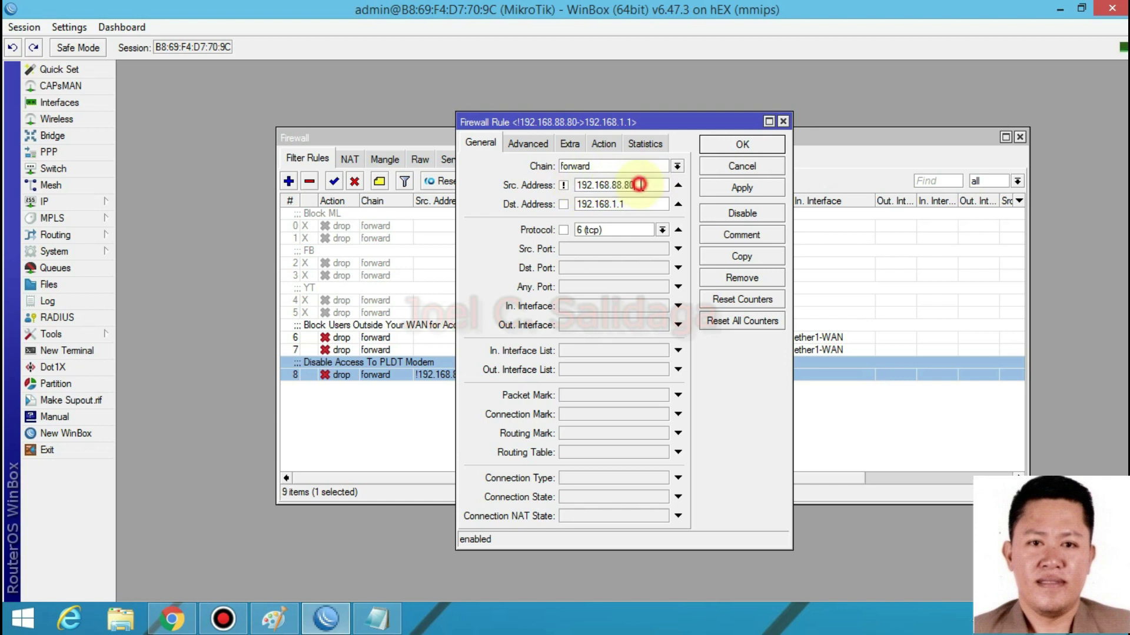
{"action": "left_click_drag", "start_coordinate": [639, 203], "coordinate": [583, 202]}
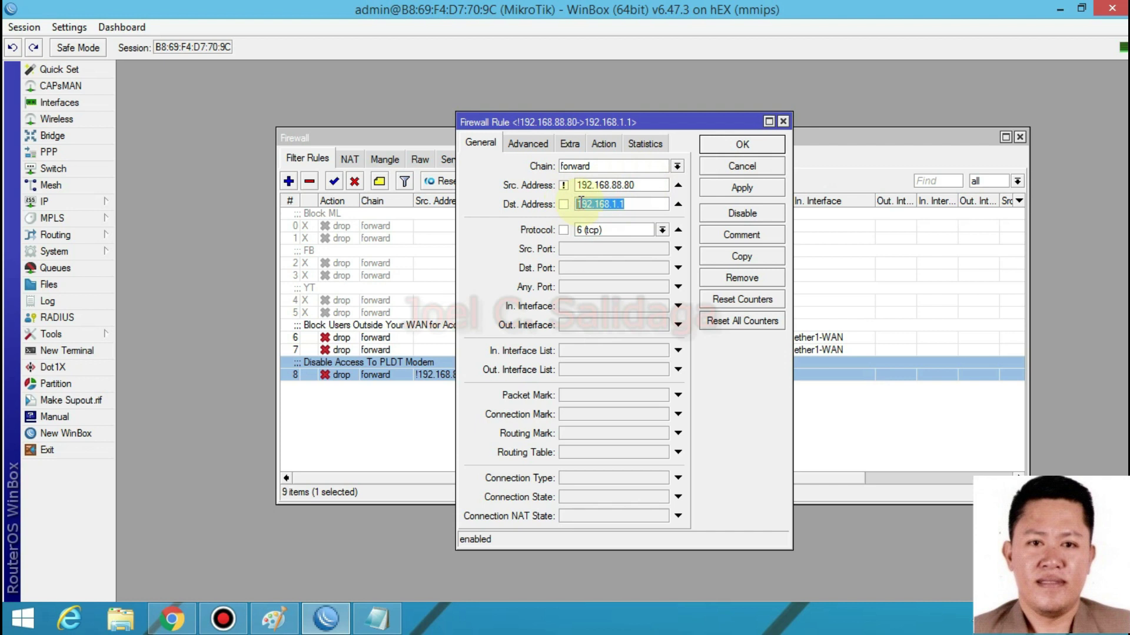
{"action": "double_click", "coordinate": [632, 202]}
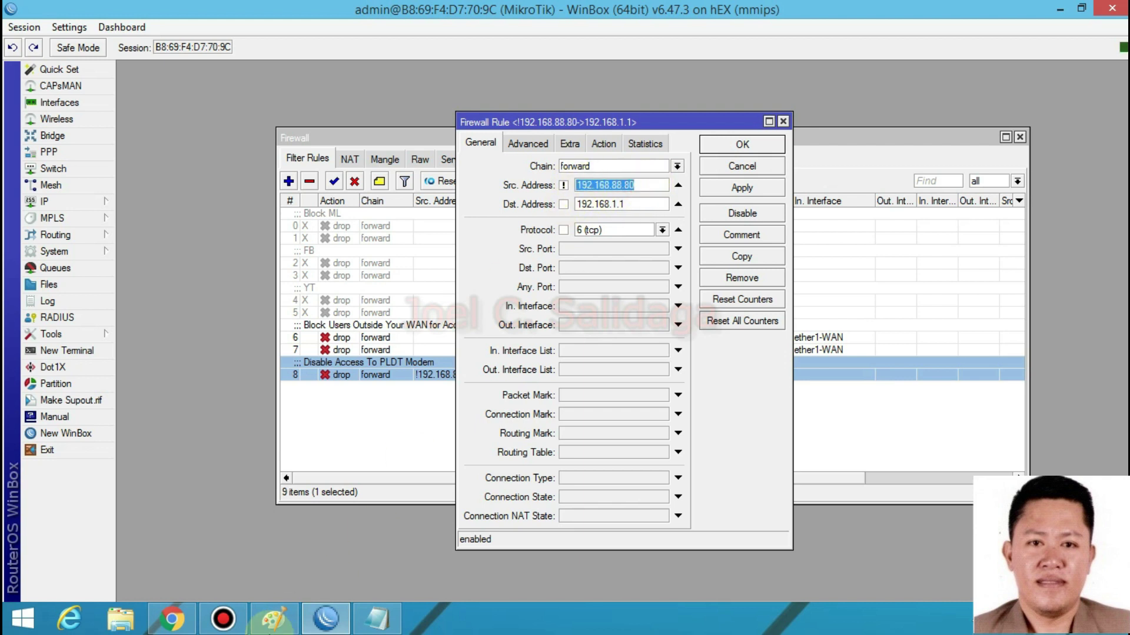
- Compare the PLDT login page with rule 8's source address 192.168.88.80
{"action": "left_click", "coordinate": [170, 618]}
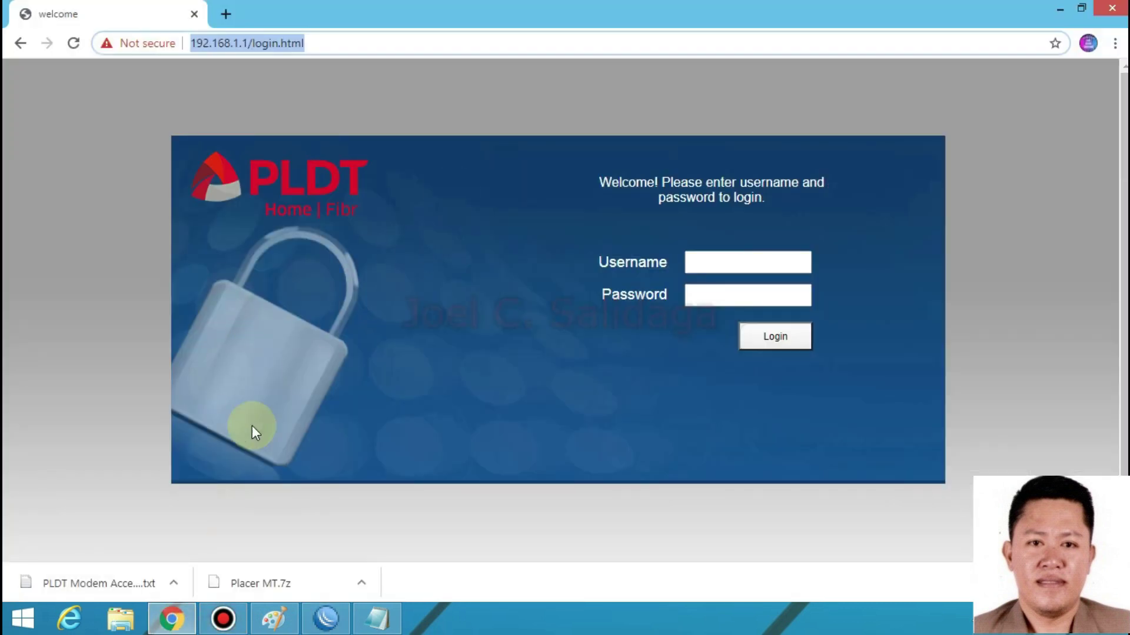
{"action": "left_click", "coordinate": [325, 618]}
{"action": "left_click_drag", "start_coordinate": [654, 184], "coordinate": [575, 181]}
{"action": "left_click", "coordinate": [645, 185]}
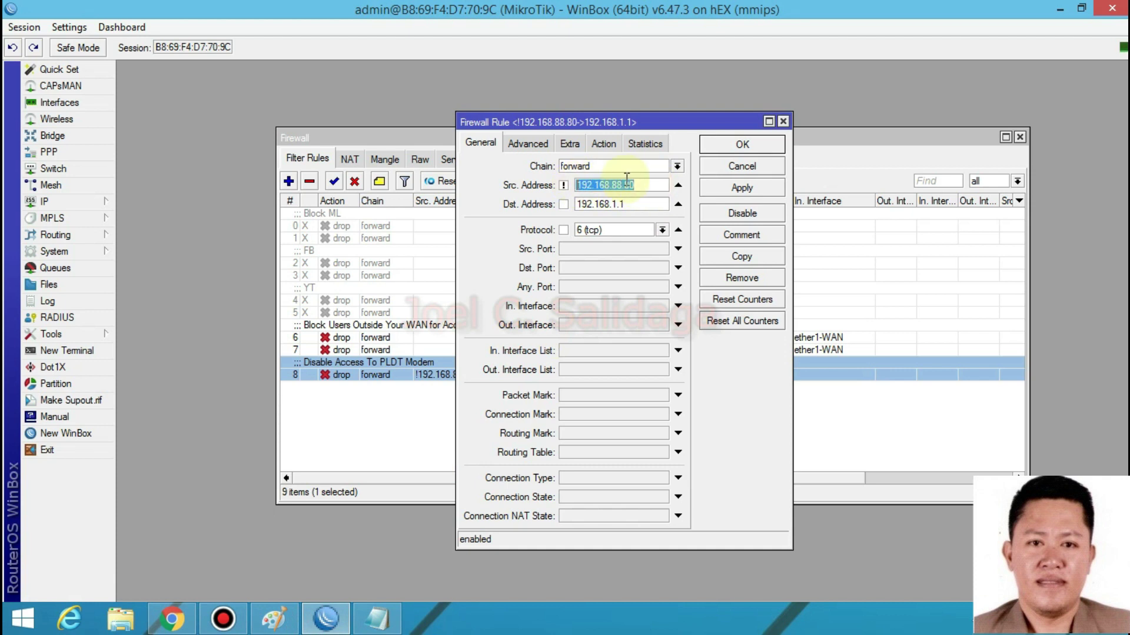
{"action": "left_click", "coordinate": [644, 184]}
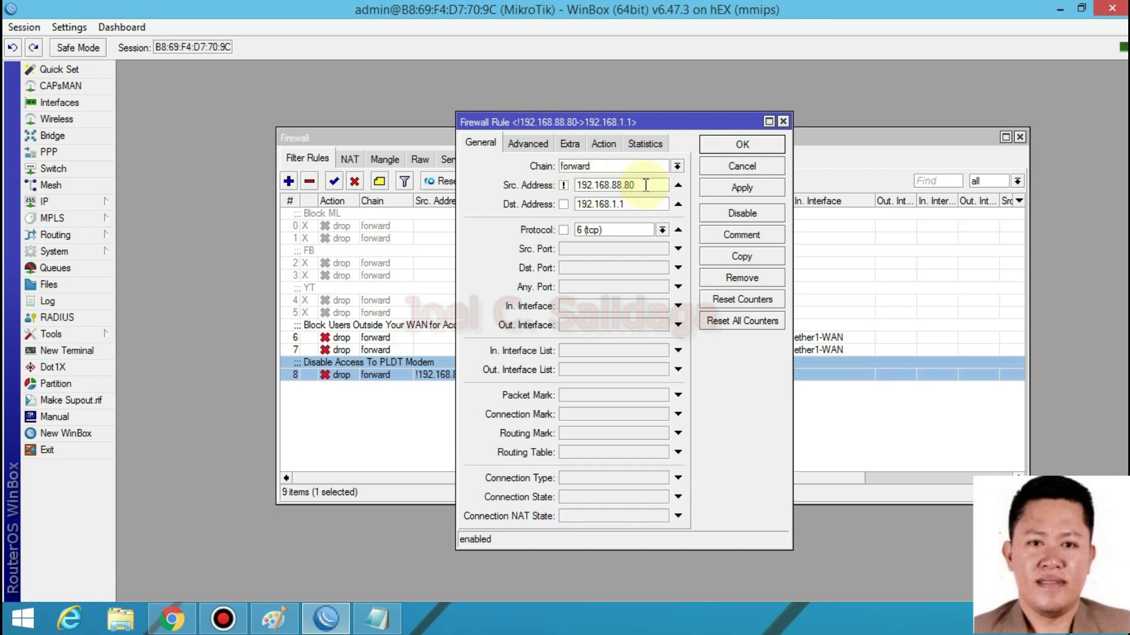
{"action": "left_click", "coordinate": [171, 618]}
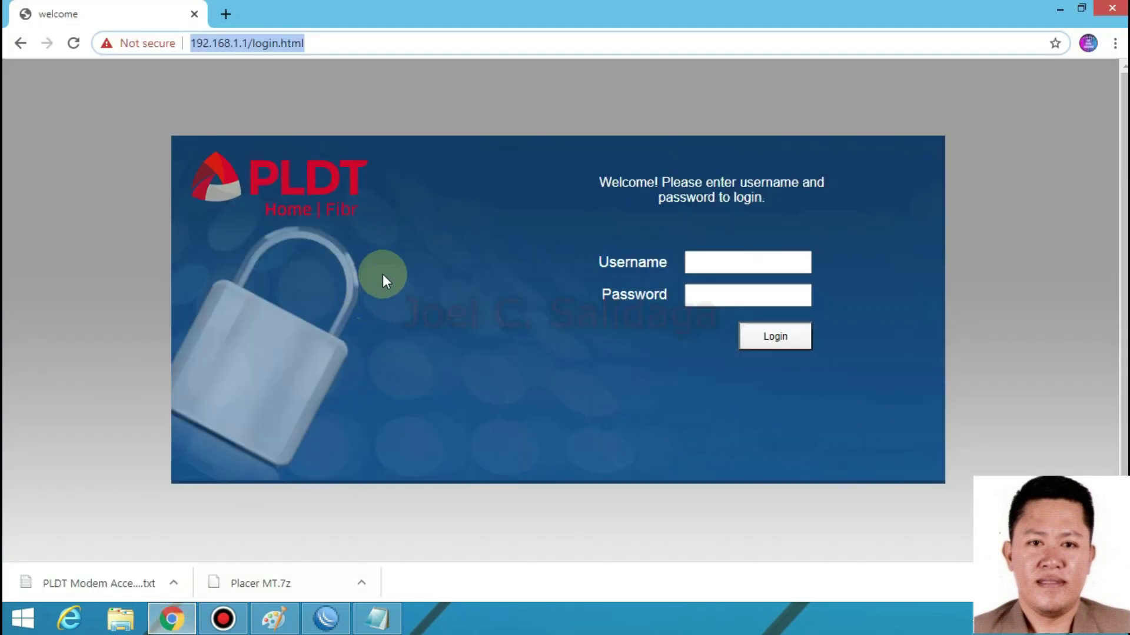
{"action": "left_click", "coordinate": [326, 619]}
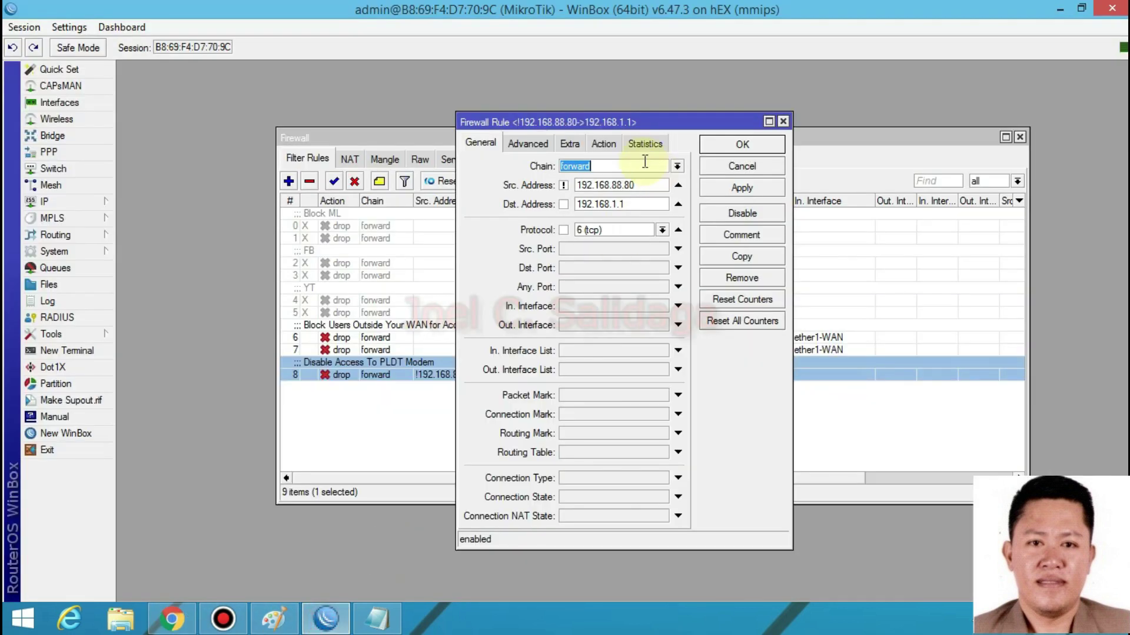
- Check the Advanced tab's Src. Address List choices, then return to the General source address
{"action": "left_click", "coordinate": [547, 144]}
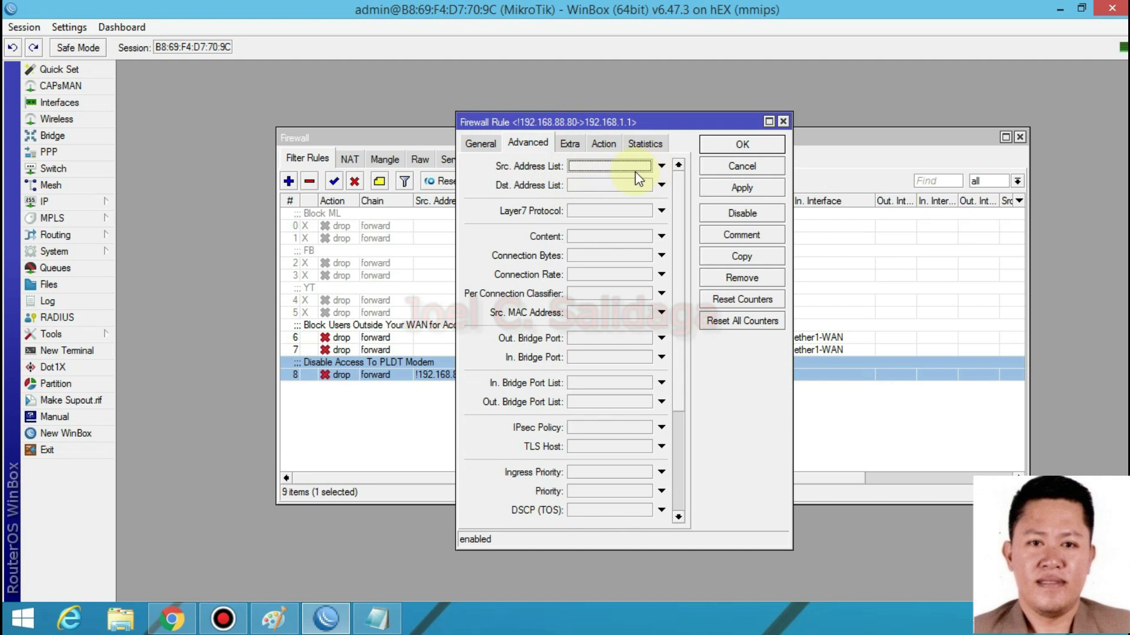
{"action": "left_click", "coordinate": [653, 168]}
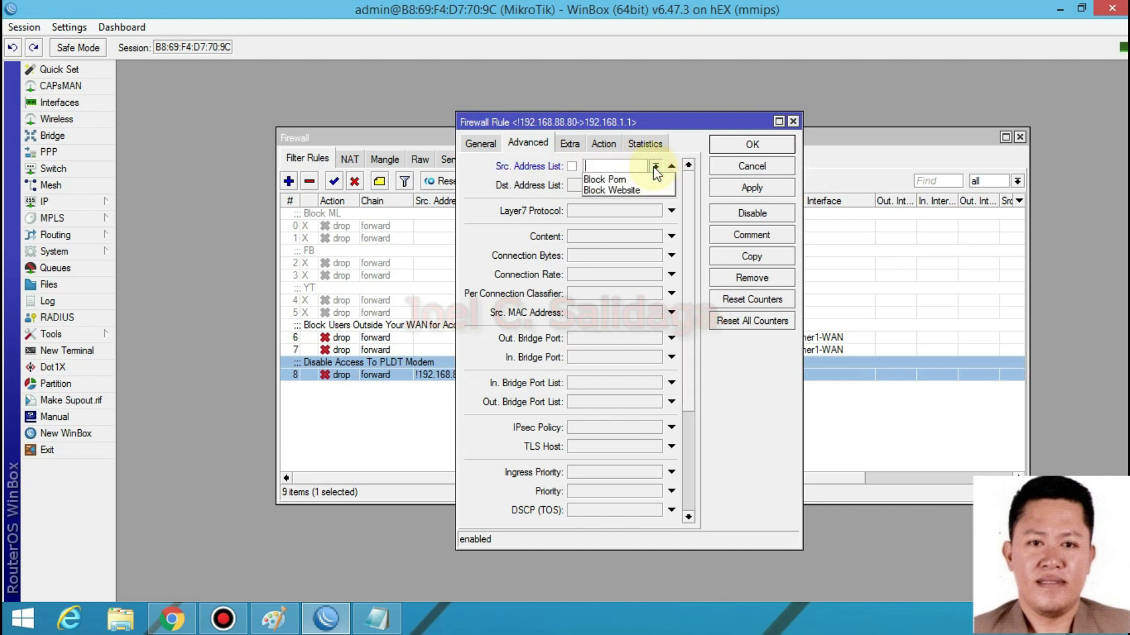
{"action": "left_click", "coordinate": [655, 169]}
{"action": "left_click", "coordinate": [668, 168]}
{"action": "left_click", "coordinate": [669, 169]}
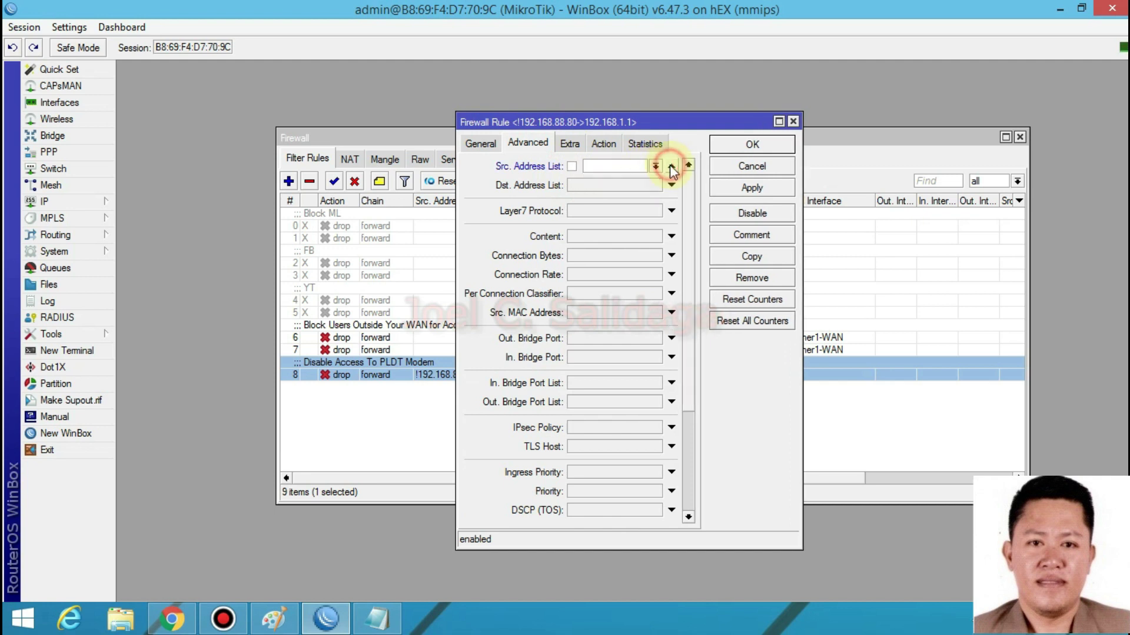
{"action": "left_click", "coordinate": [480, 144]}
{"action": "left_click", "coordinate": [650, 185]}
{"action": "left_click_drag", "start_coordinate": [635, 185], "coordinate": [582, 185]}
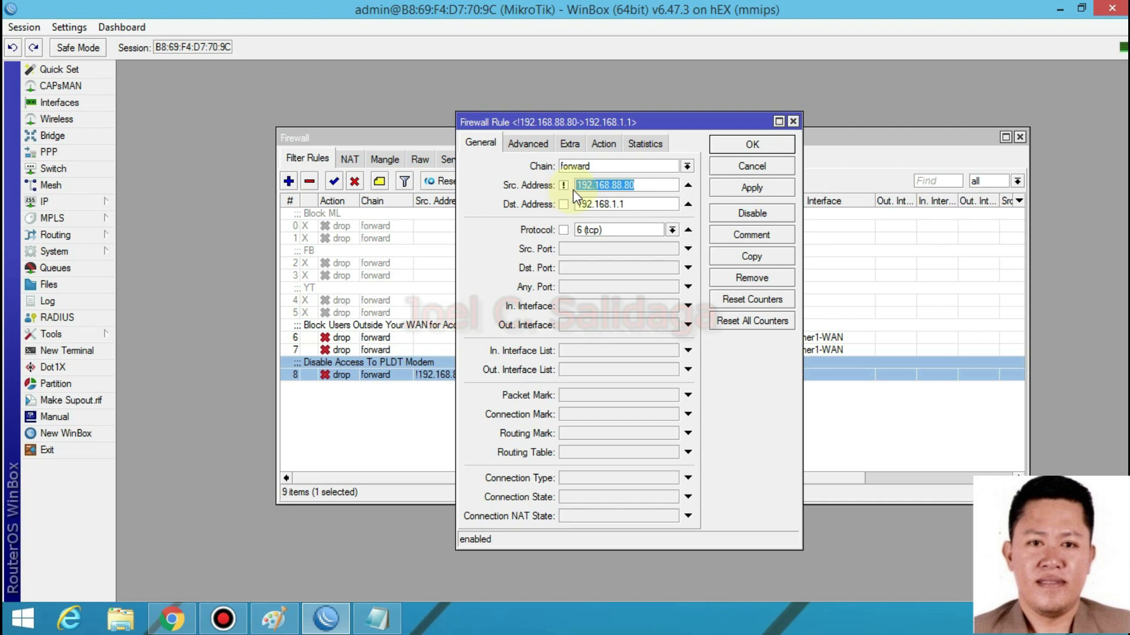
{"action": "key", "text": "End"}
- Invert the 192.168.88.80 source match and reload the 192.168.1.1 login page to test
{"action": "left_click", "coordinate": [563, 185]}
{"action": "left_click", "coordinate": [171, 619]}
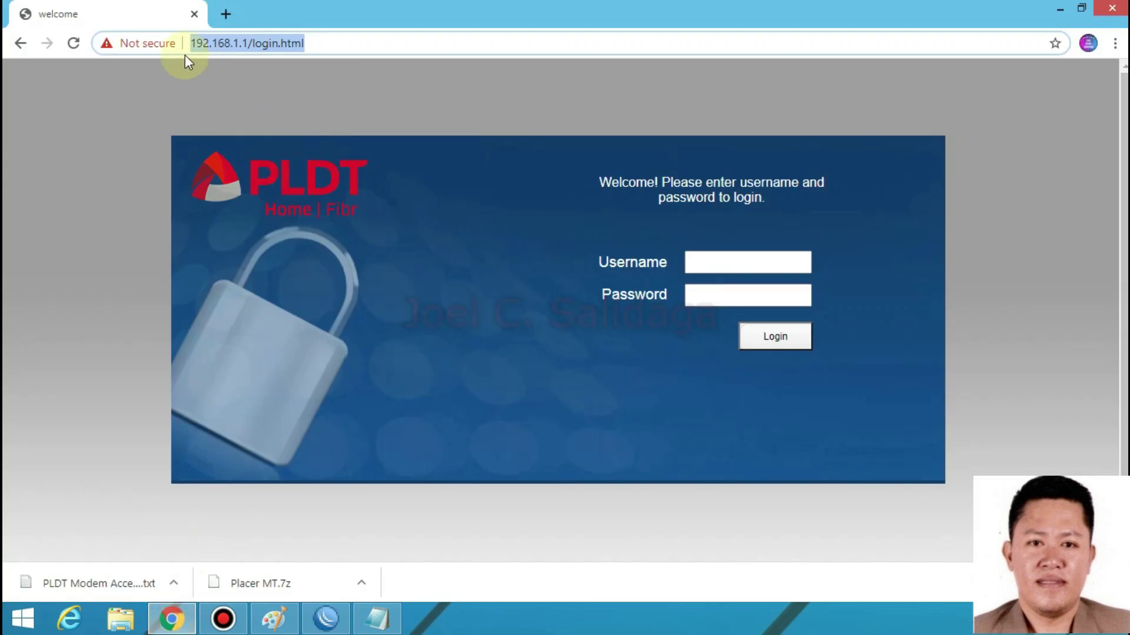
{"action": "left_click", "coordinate": [73, 43]}
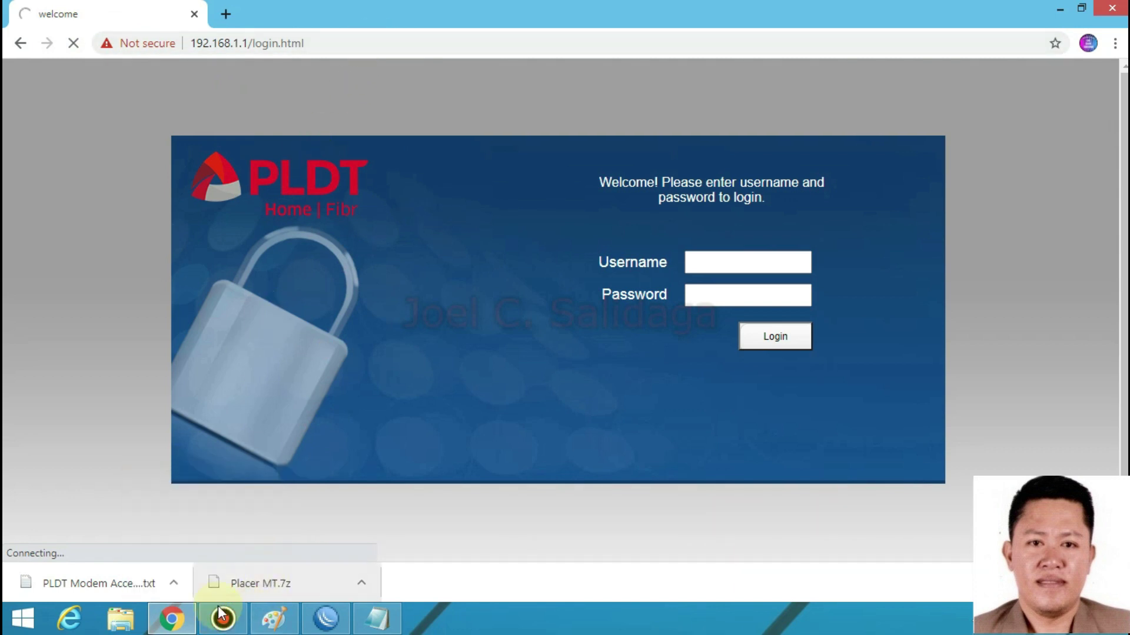
{"action": "left_click", "coordinate": [325, 618]}
{"action": "left_click_drag", "start_coordinate": [659, 185], "coordinate": [579, 187]}
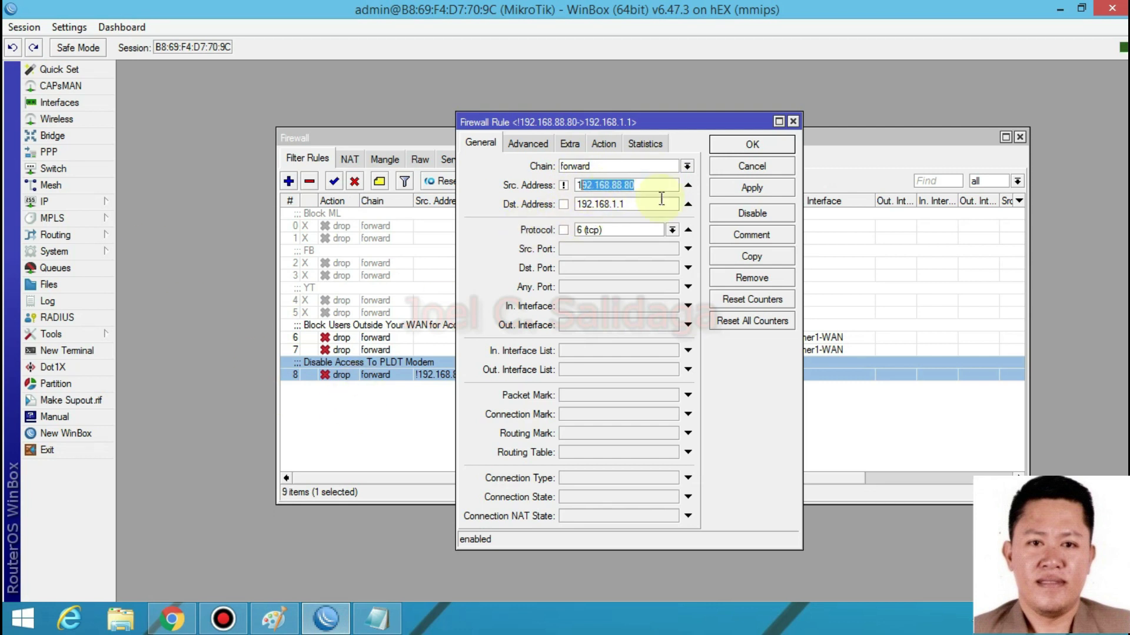
- Show Ethernet's Network Connection Details: IPv4 192.168.88.200, default gateway 192.168.88.1
{"action": "right_click", "coordinate": [1047, 621]}
{"action": "left_click", "coordinate": [965, 612]}
{"action": "left_click", "coordinate": [355, 211]}
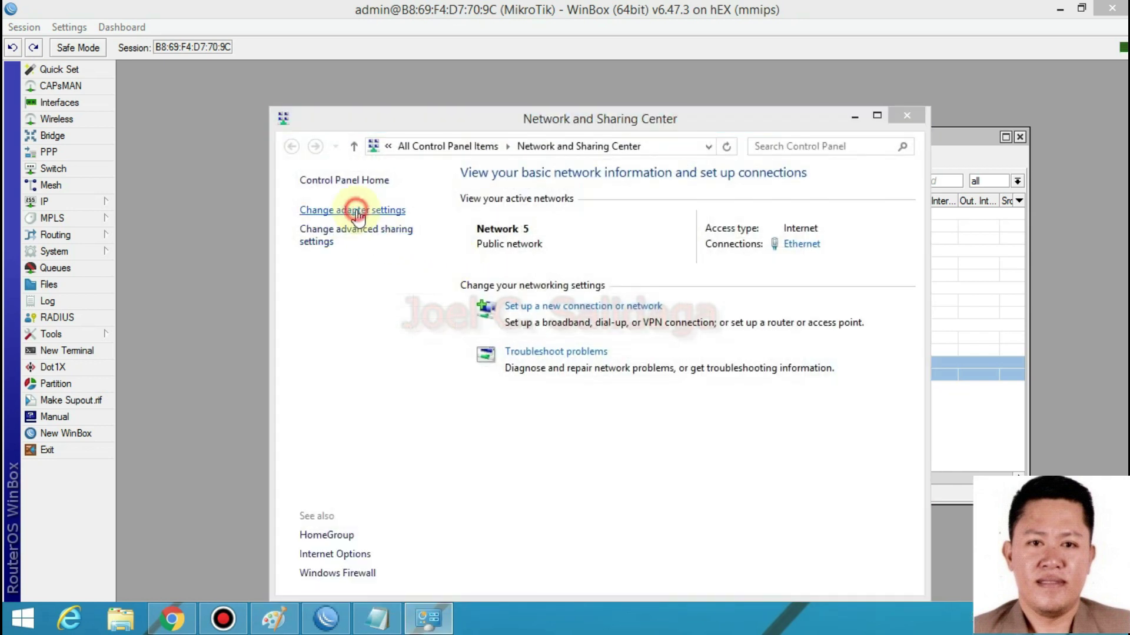
{"action": "left_click", "coordinate": [376, 123]}
{"action": "right_click", "coordinate": [375, 123]}
{"action": "left_click", "coordinate": [405, 151]}
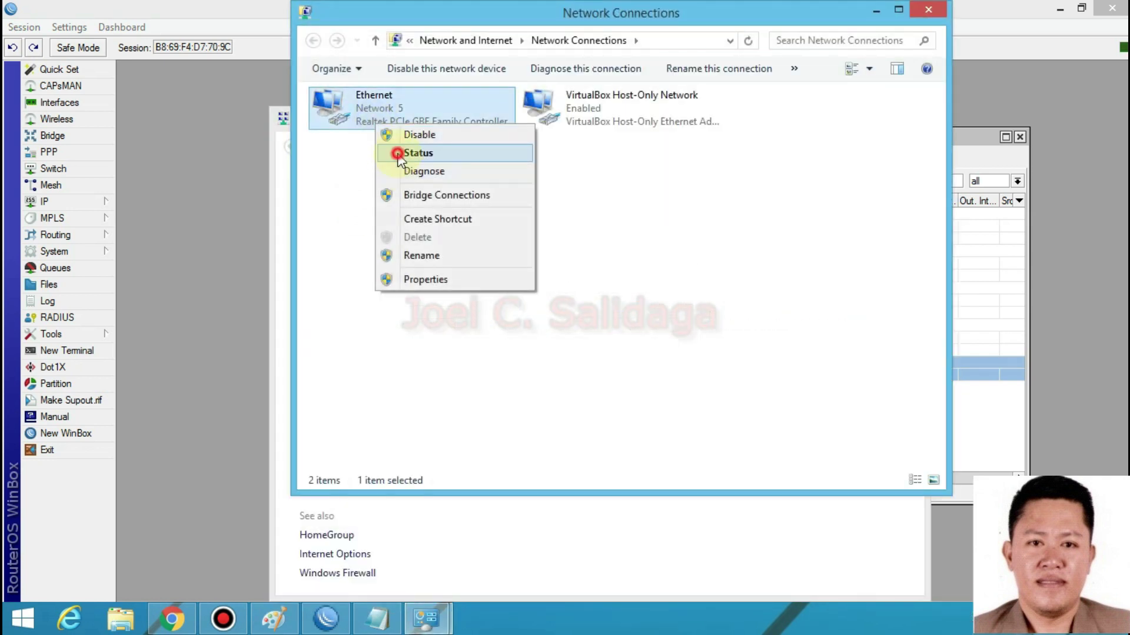
{"action": "left_click", "coordinate": [493, 301]}
{"action": "left_click", "coordinate": [606, 286]}
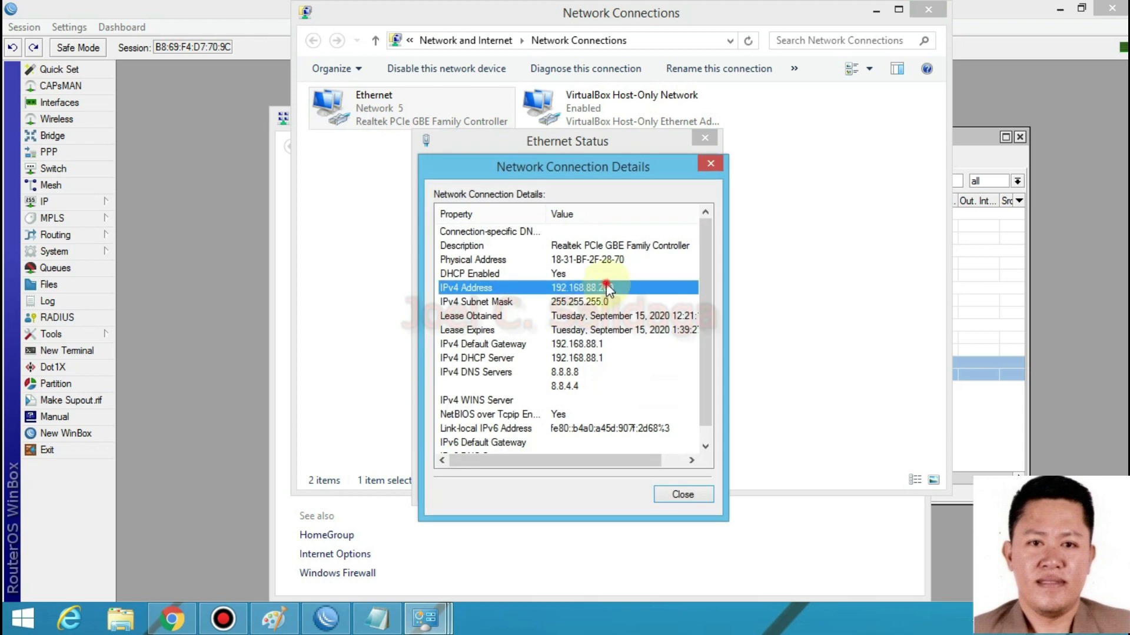
{"action": "left_click", "coordinate": [172, 619]}
- Replace the unreachable tab with a fresh Chrome tab loading 192.168.1.1
{"action": "left_click", "coordinate": [76, 44]}
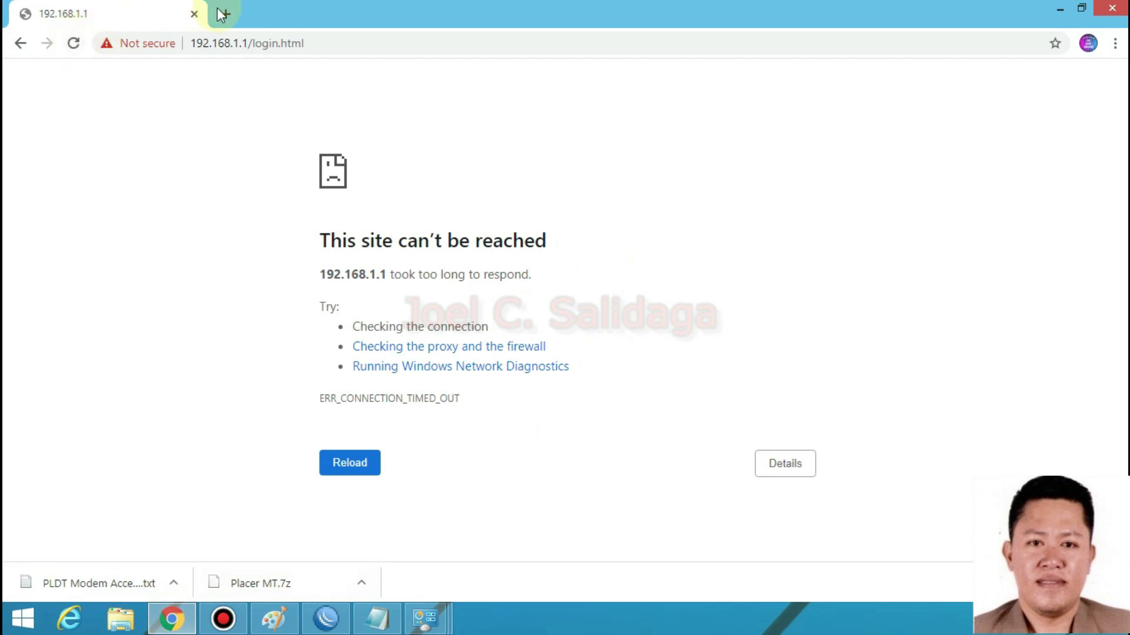
{"action": "left_click", "coordinate": [225, 13]}
{"action": "left_click", "coordinate": [194, 14]}
{"action": "left_click", "coordinate": [223, 41]}
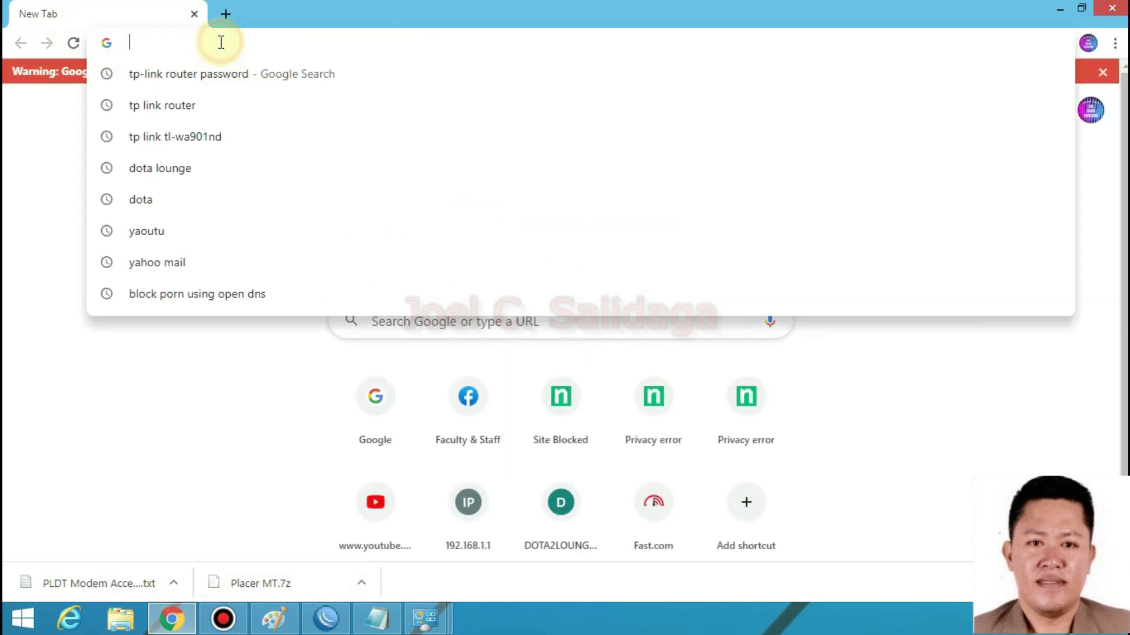
{"action": "type", "text": "192.168"}
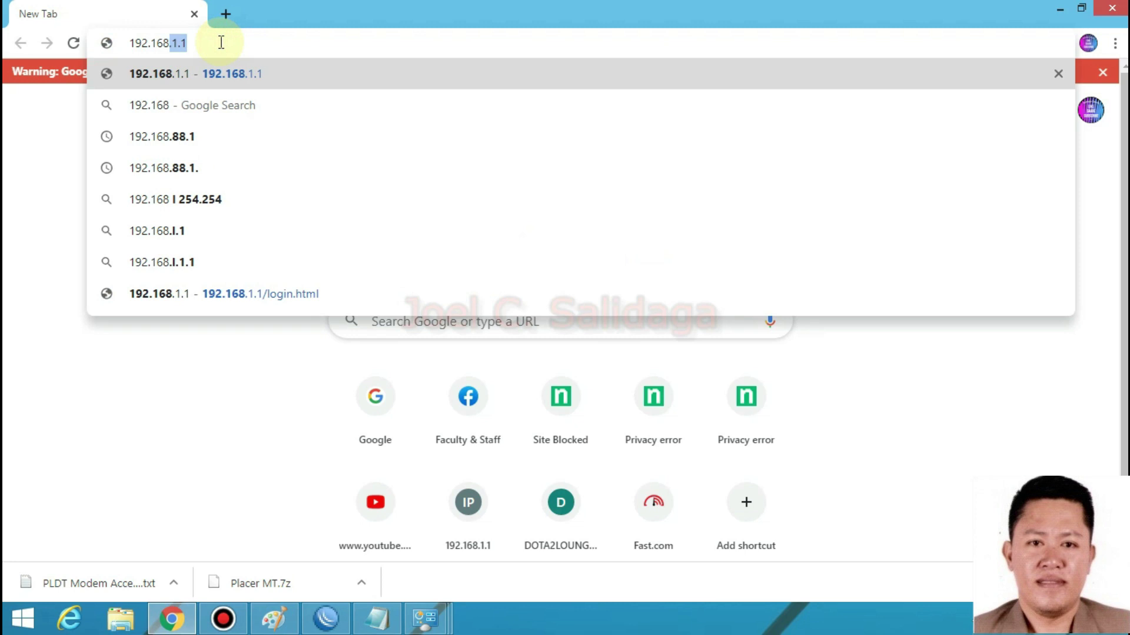
{"action": "key", "text": "Return"}
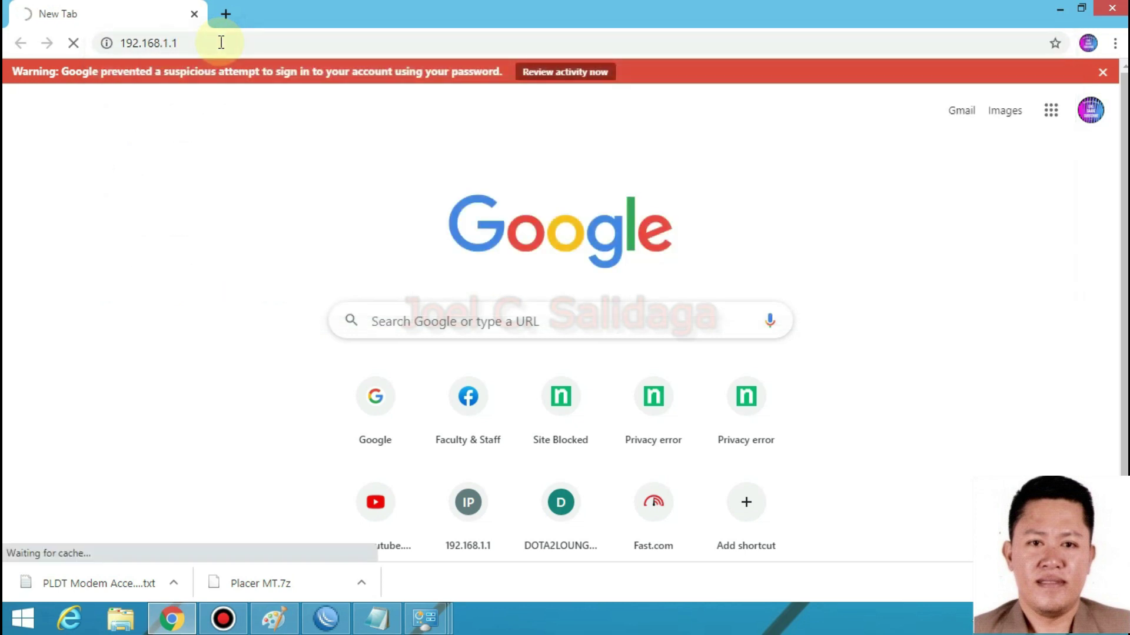
- Apply and close rule 8 in WinBox, then reopen it to edit the source address
{"action": "left_click", "coordinate": [328, 626]}
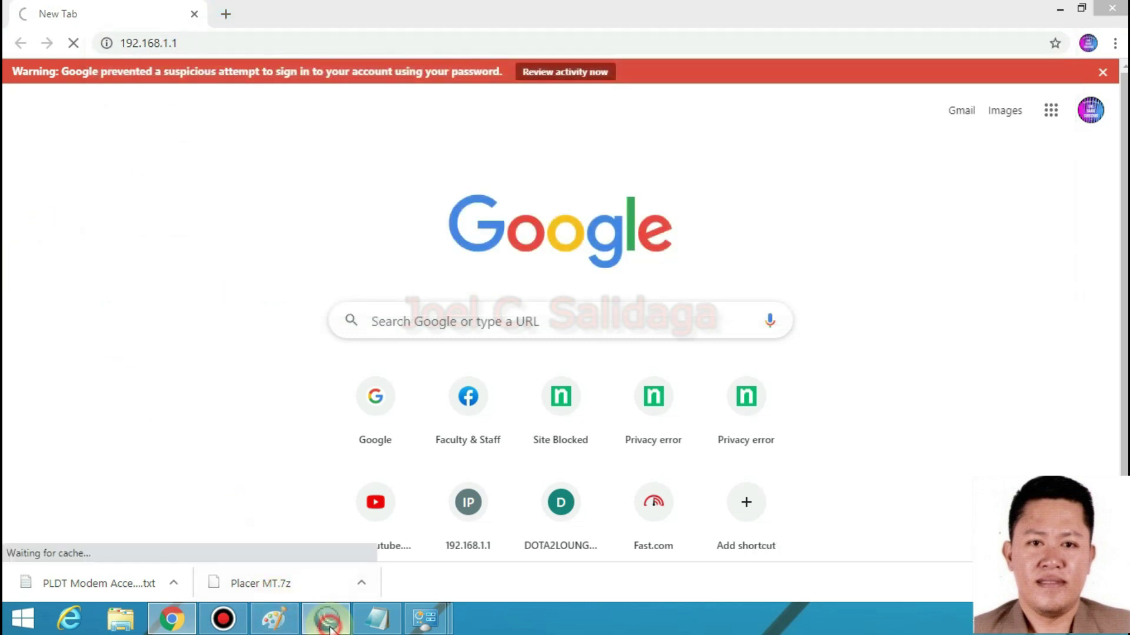
{"action": "left_click", "coordinate": [730, 193]}
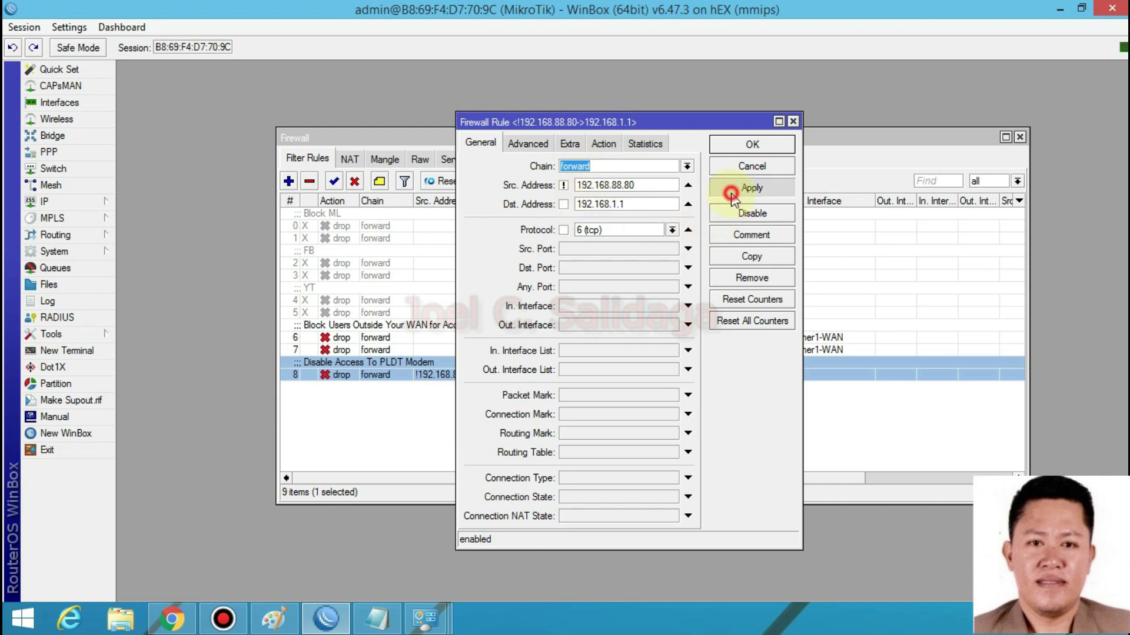
{"action": "left_click", "coordinate": [756, 149]}
{"action": "left_click", "coordinate": [169, 623]}
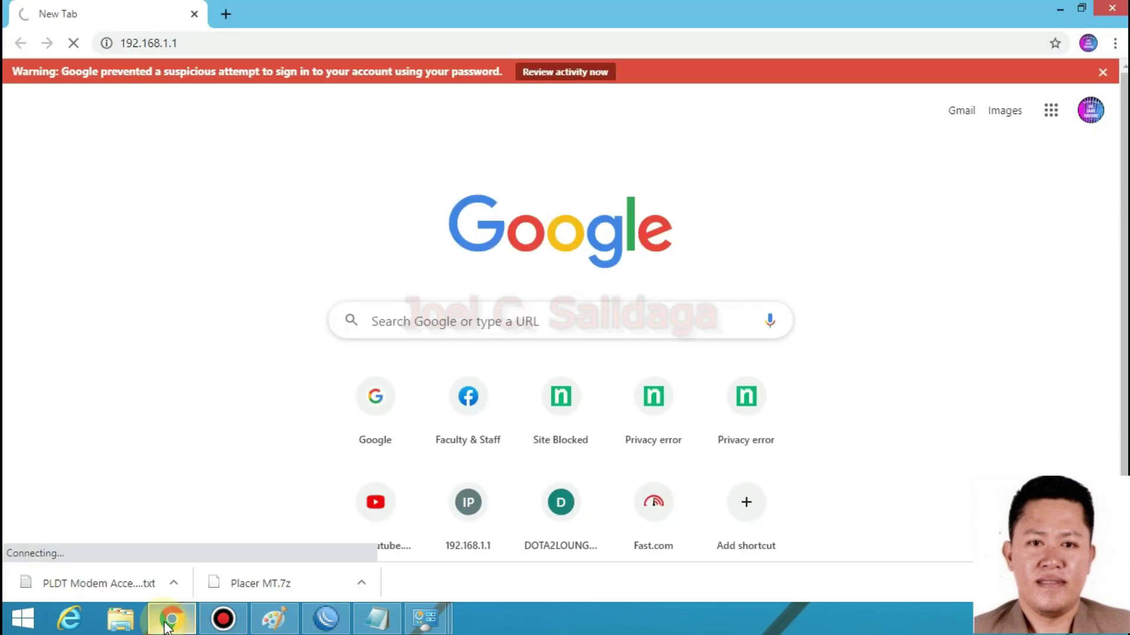
{"action": "left_click", "coordinate": [325, 619]}
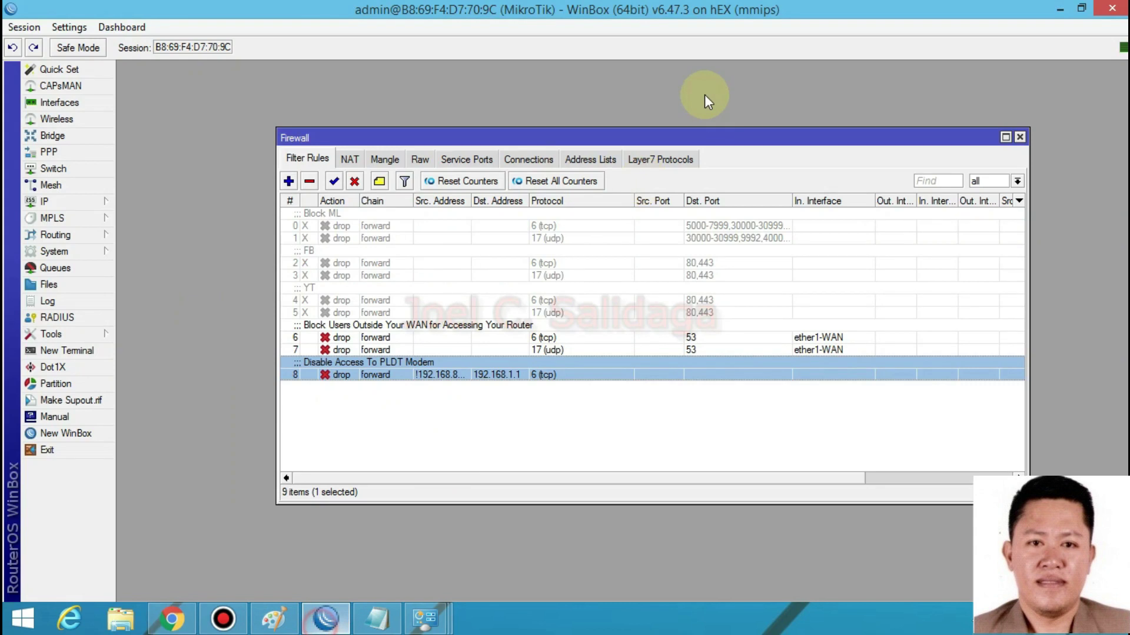
{"action": "double_click", "coordinate": [513, 375]}
{"action": "left_click", "coordinate": [634, 185]}
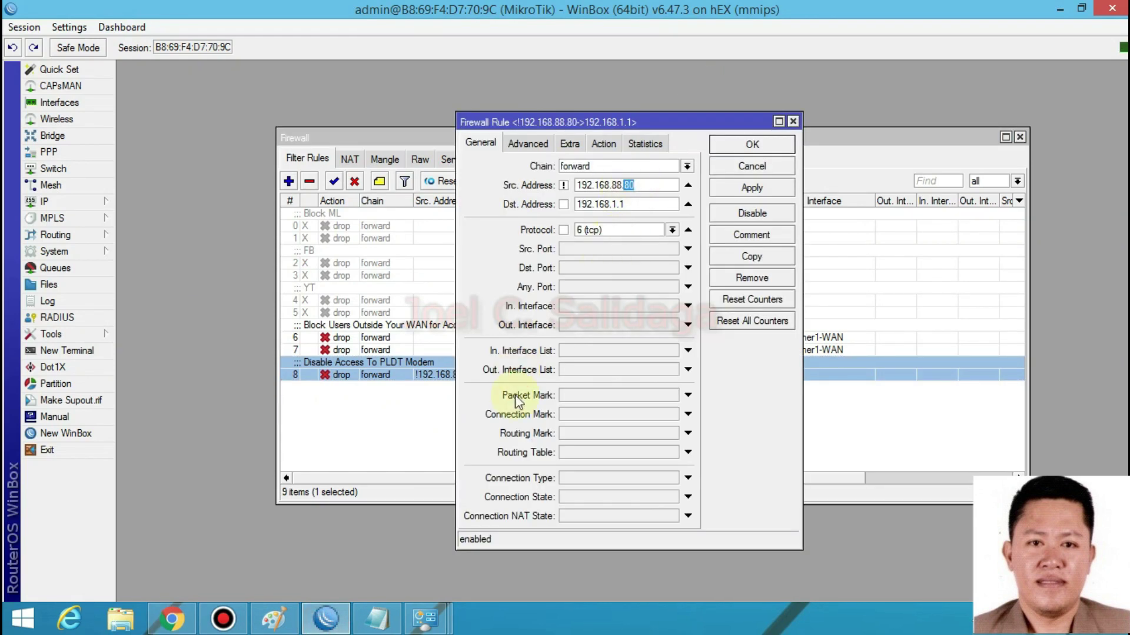
- Confirm the PC's IPv4 address 192.168.88.200 in Ethernet's connection details, then close them
{"action": "left_click", "coordinate": [425, 619]}
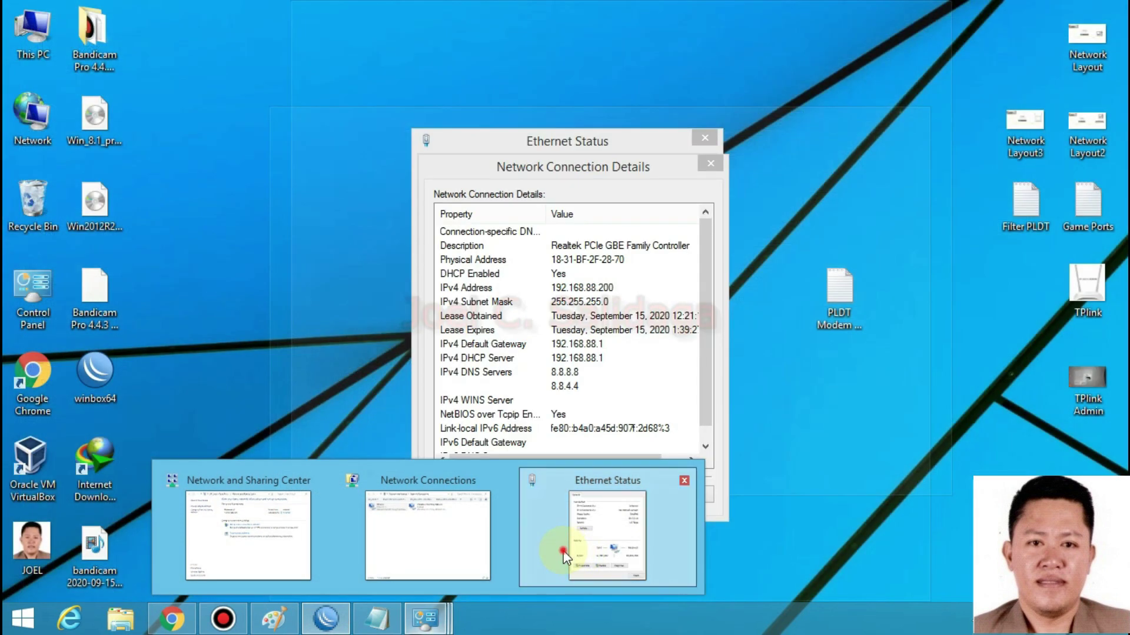
{"action": "left_click", "coordinate": [580, 557]}
{"action": "left_click", "coordinate": [616, 288]}
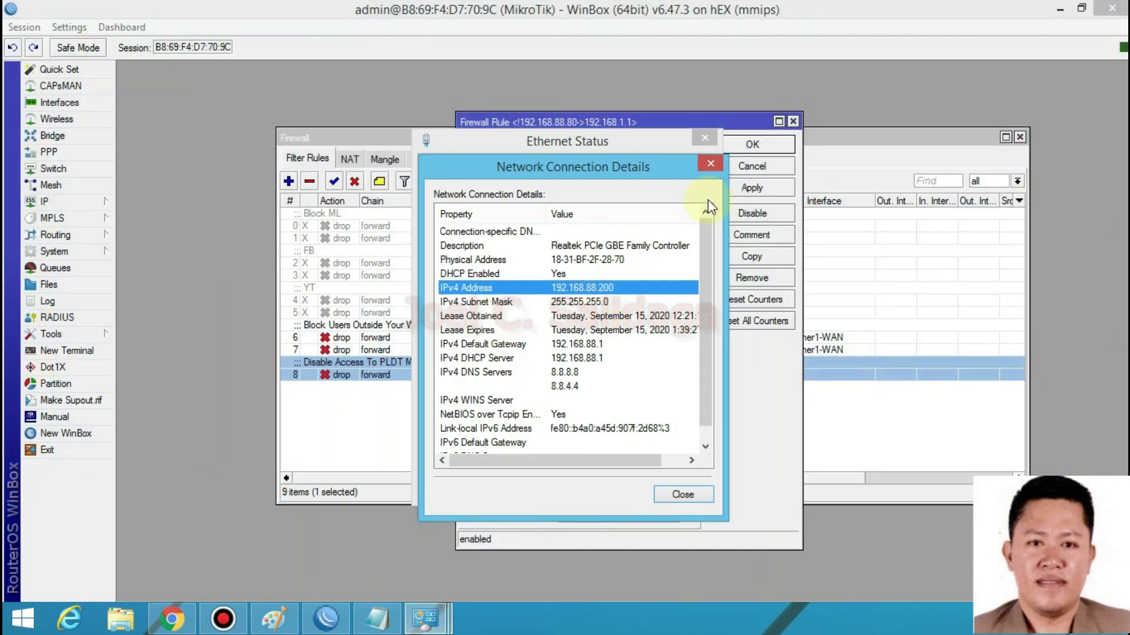
{"action": "left_click", "coordinate": [711, 163]}
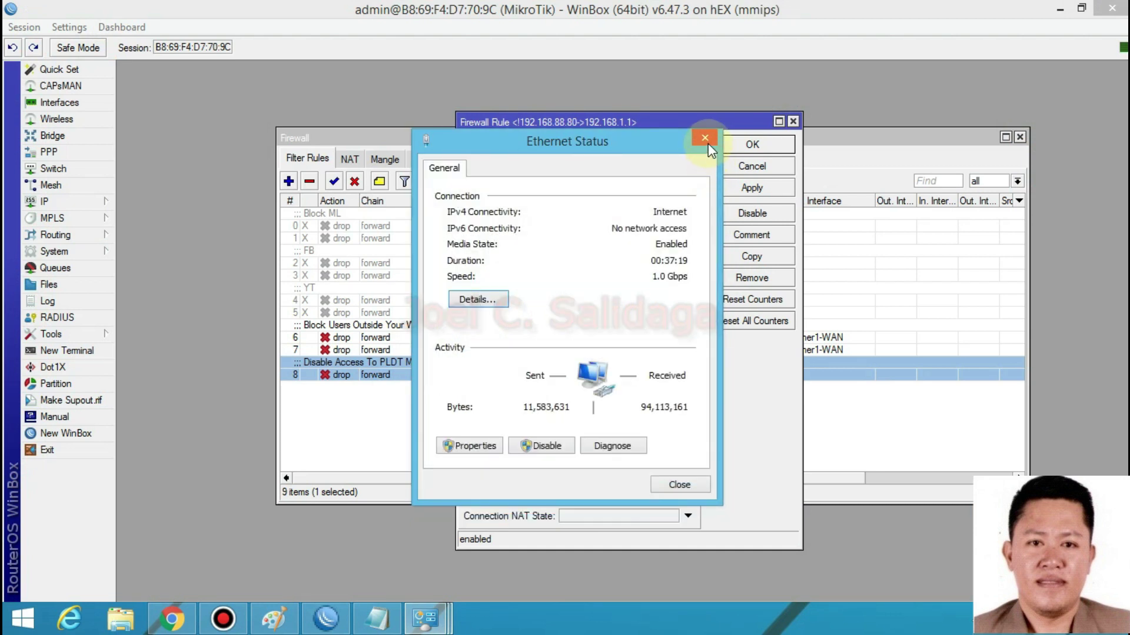
{"action": "left_click", "coordinate": [706, 142]}
- Change rule 8's source address to 192.168.88.200 and save the rule
{"action": "left_click", "coordinate": [646, 185]}
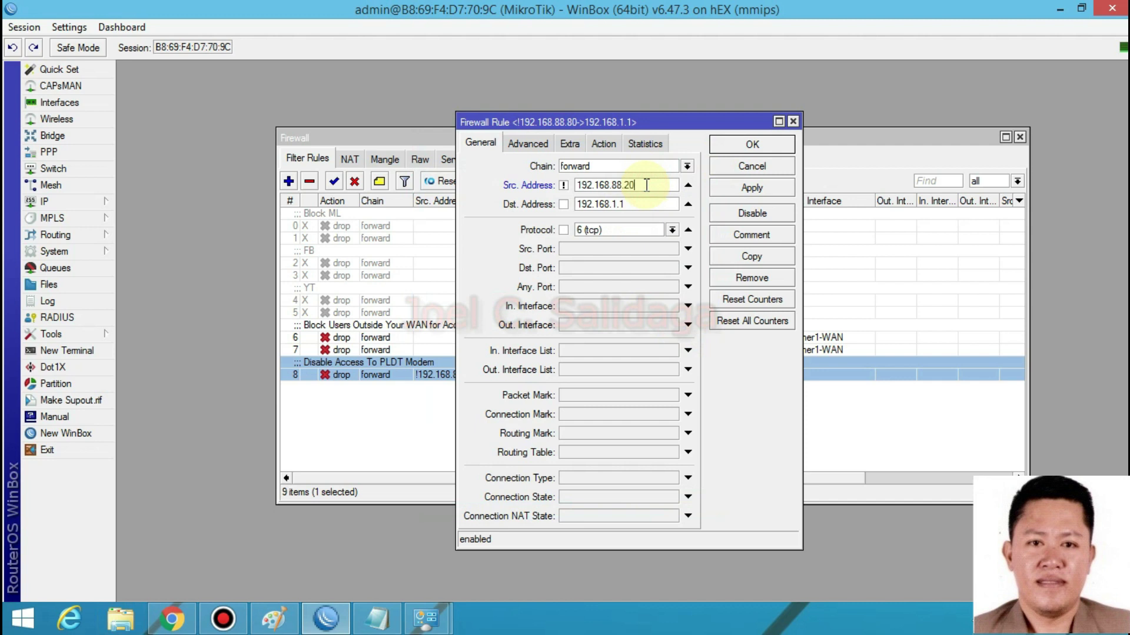
{"action": "left_click", "coordinate": [731, 194]}
{"action": "left_click", "coordinate": [751, 147]}
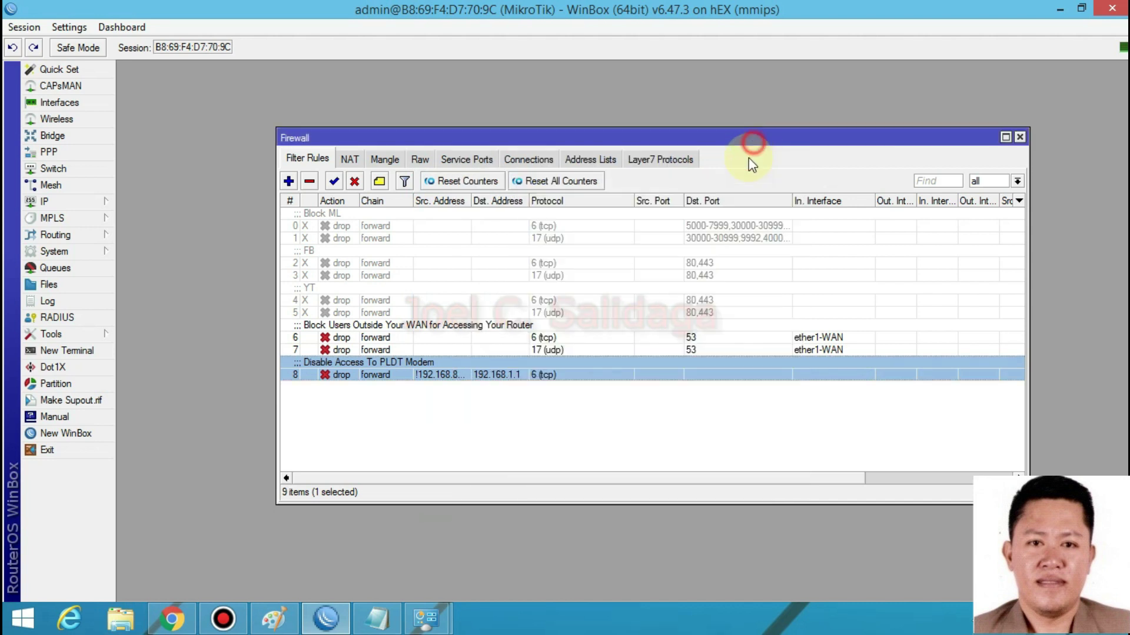
- Reload 192.168.1.1 in Chrome to reach the PLDT Home Fibr login page, then return to WinBox
{"action": "mouse_move", "coordinate": [207, 618]}
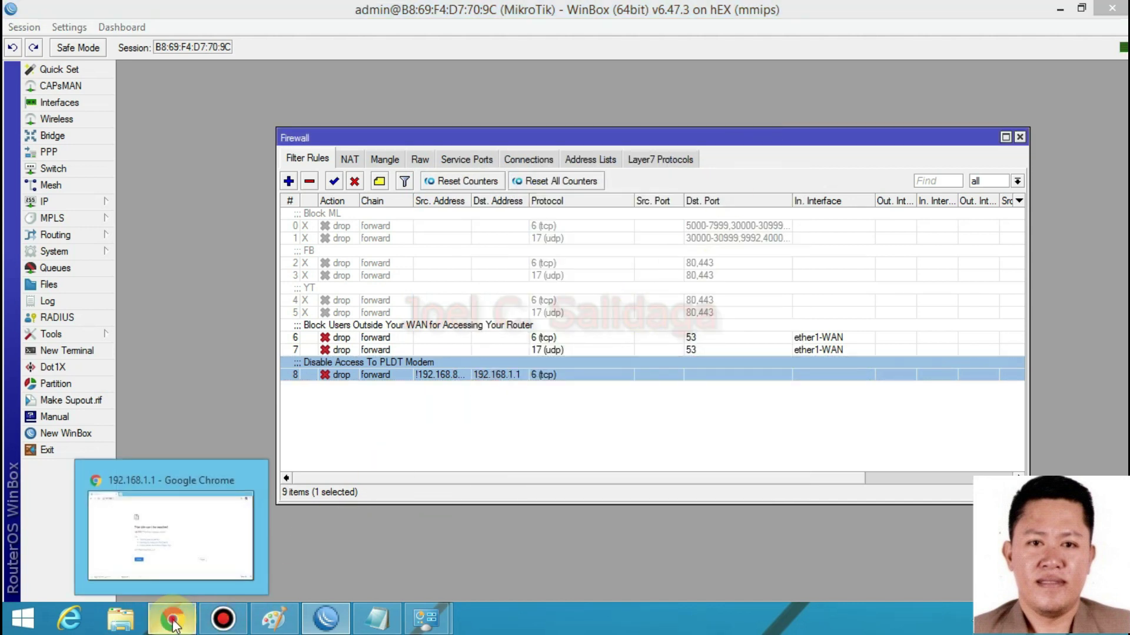
{"action": "left_click", "coordinate": [206, 530]}
{"action": "left_click", "coordinate": [73, 43]}
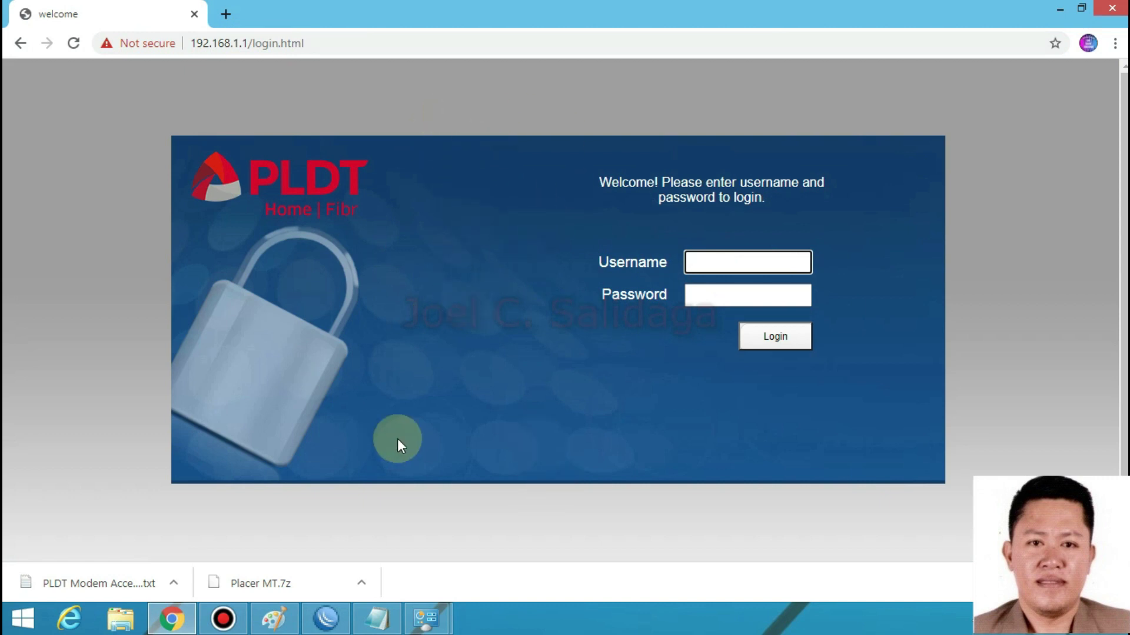
{"action": "left_click", "coordinate": [330, 628]}
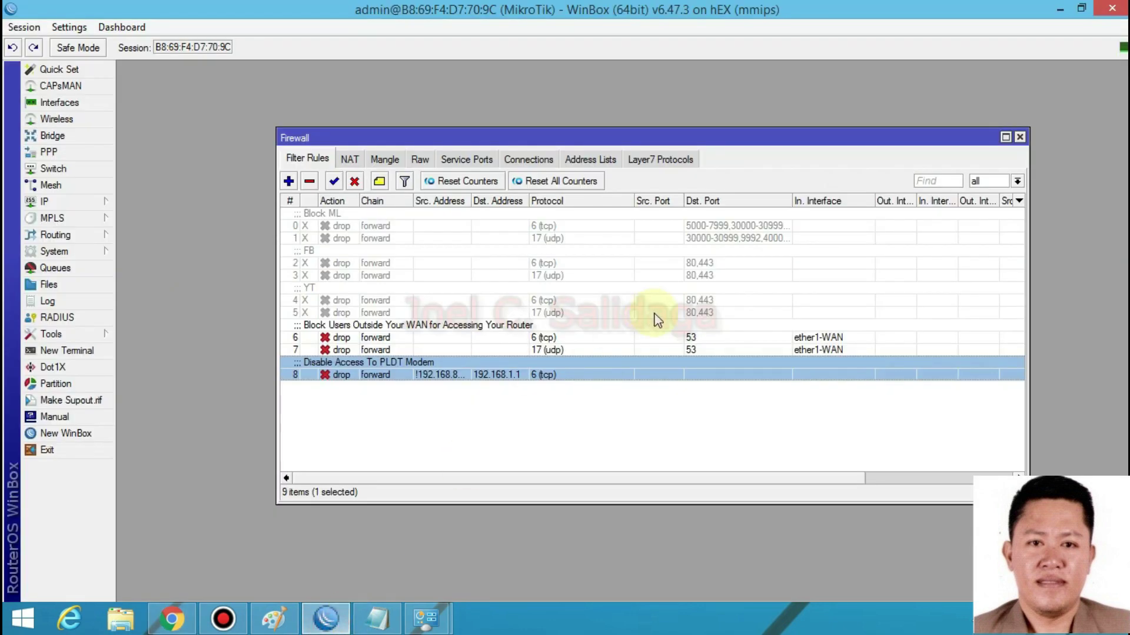
- Look through firewall rules 6 and 7, then select the Disable Access To PLDT Modem rule
{"action": "left_click", "coordinate": [1020, 139]}
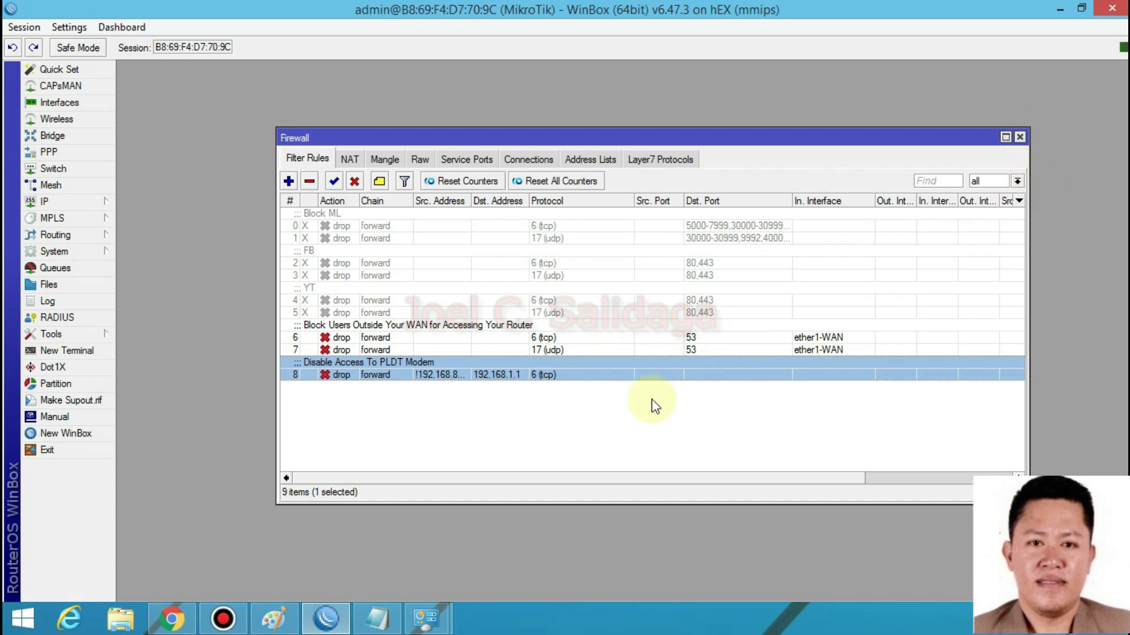
{"action": "left_click", "coordinate": [521, 393]}
{"action": "left_click", "coordinate": [463, 377]}
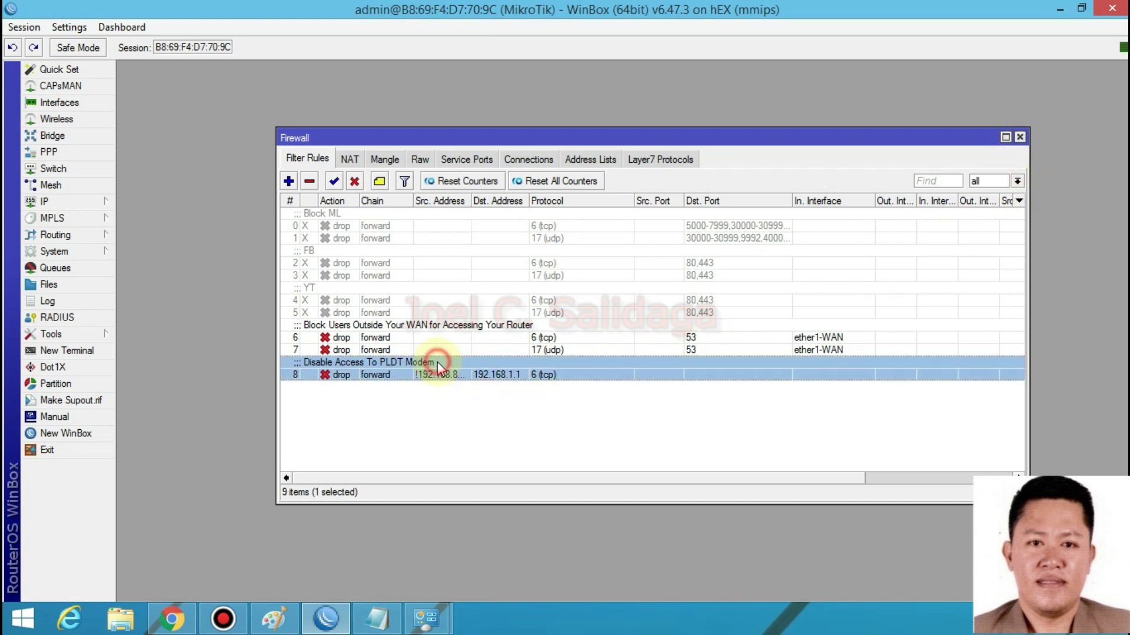
{"action": "left_click", "coordinate": [389, 349]}
{"action": "left_click", "coordinate": [412, 337]}
{"action": "left_click", "coordinate": [615, 352]}
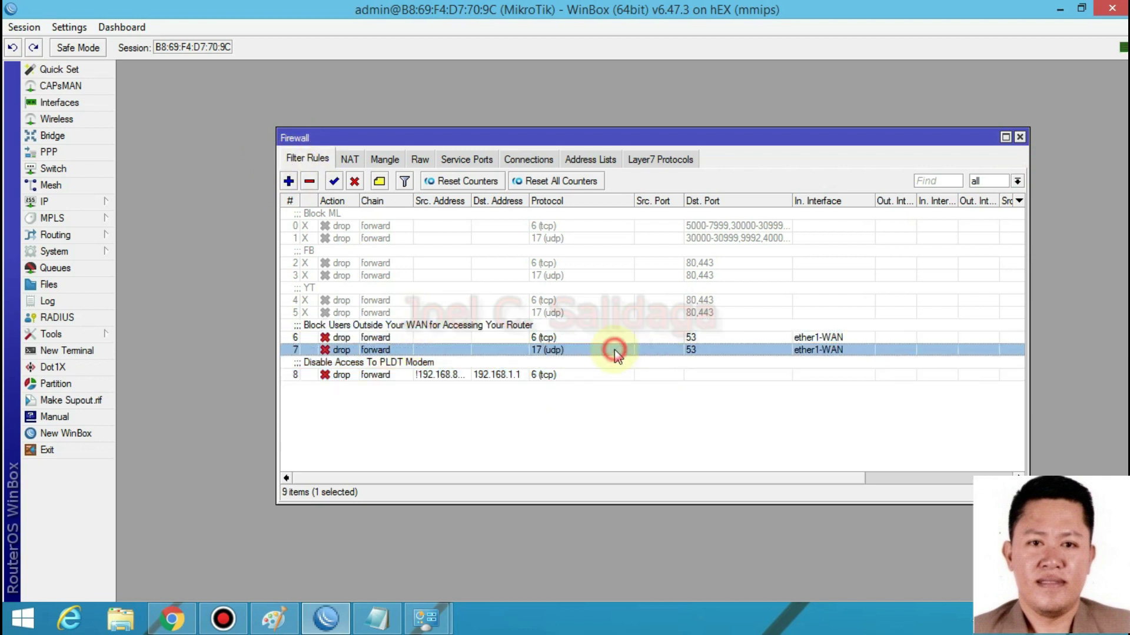
{"action": "left_click", "coordinate": [577, 339]}
{"action": "left_click", "coordinate": [579, 349]}
{"action": "left_click", "coordinate": [568, 339]}
{"action": "left_click", "coordinate": [562, 350]}
{"action": "left_click", "coordinate": [526, 339]}
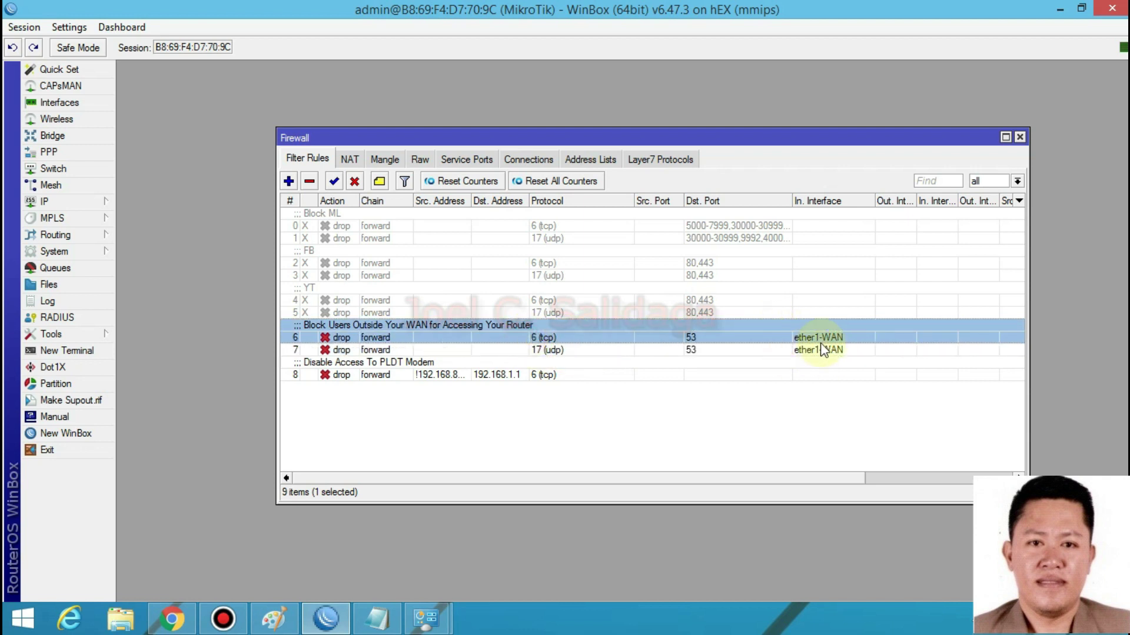
{"action": "left_click", "coordinate": [393, 376]}
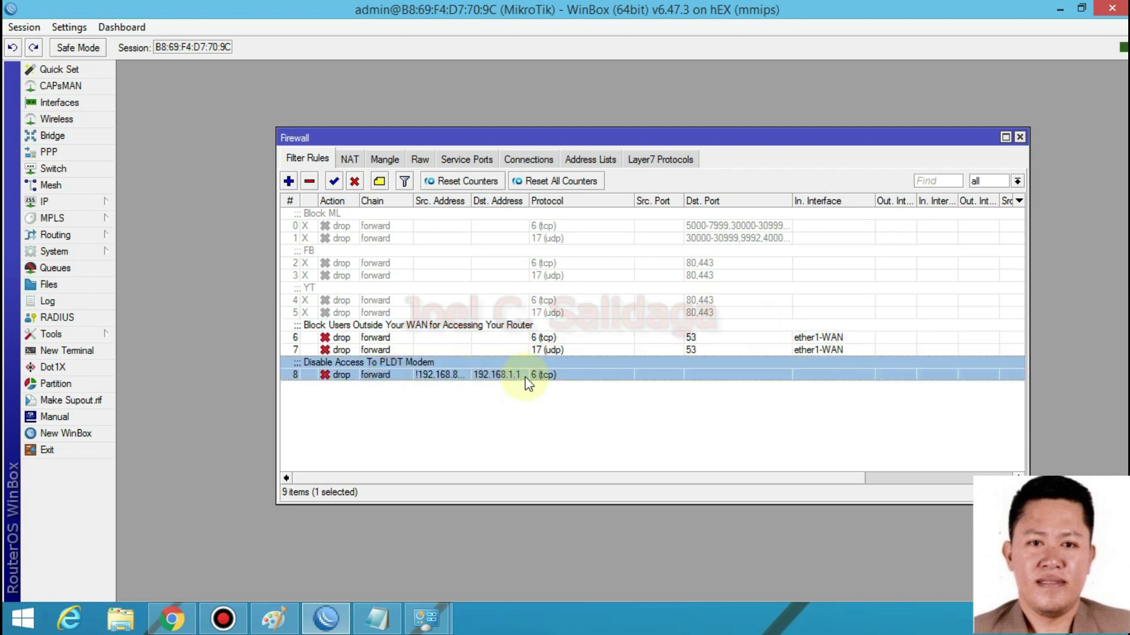
- Open rule 8 and close it unchanged, checking the modem login page in the browser
{"action": "double_click", "coordinate": [497, 376]}
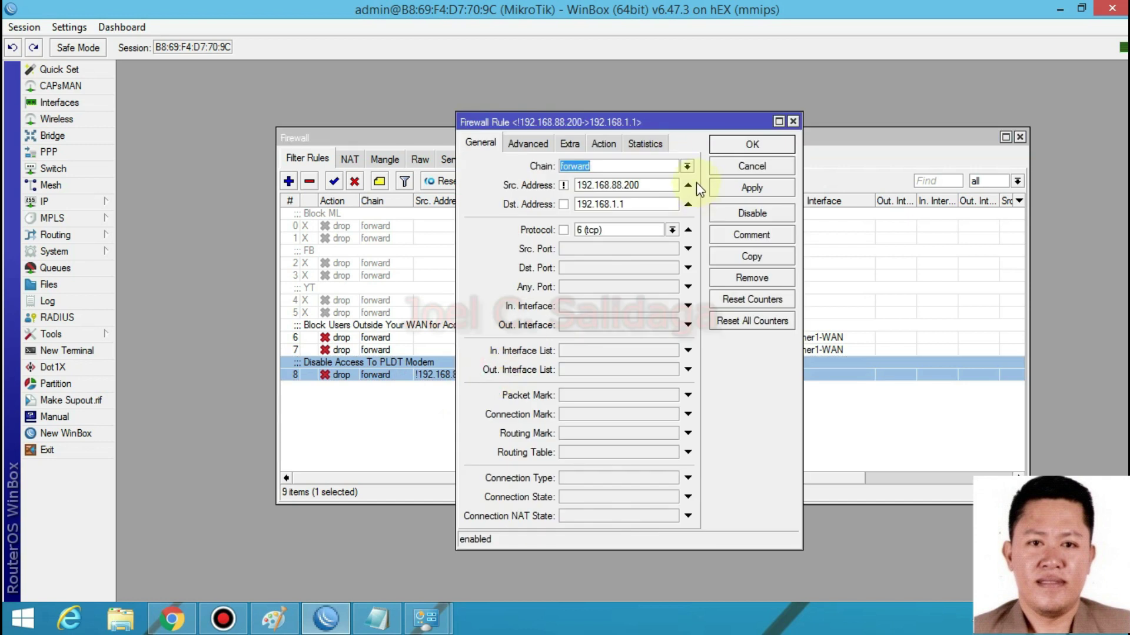
{"action": "left_click", "coordinate": [790, 121]}
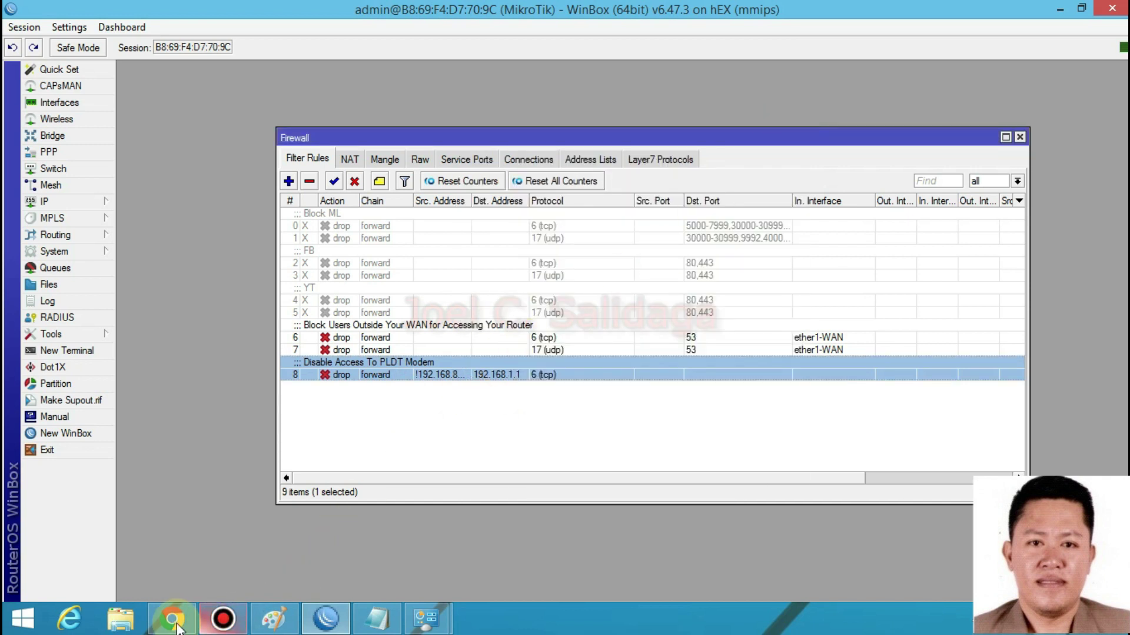
{"action": "left_click", "coordinate": [172, 618]}
{"action": "left_click", "coordinate": [324, 623]}
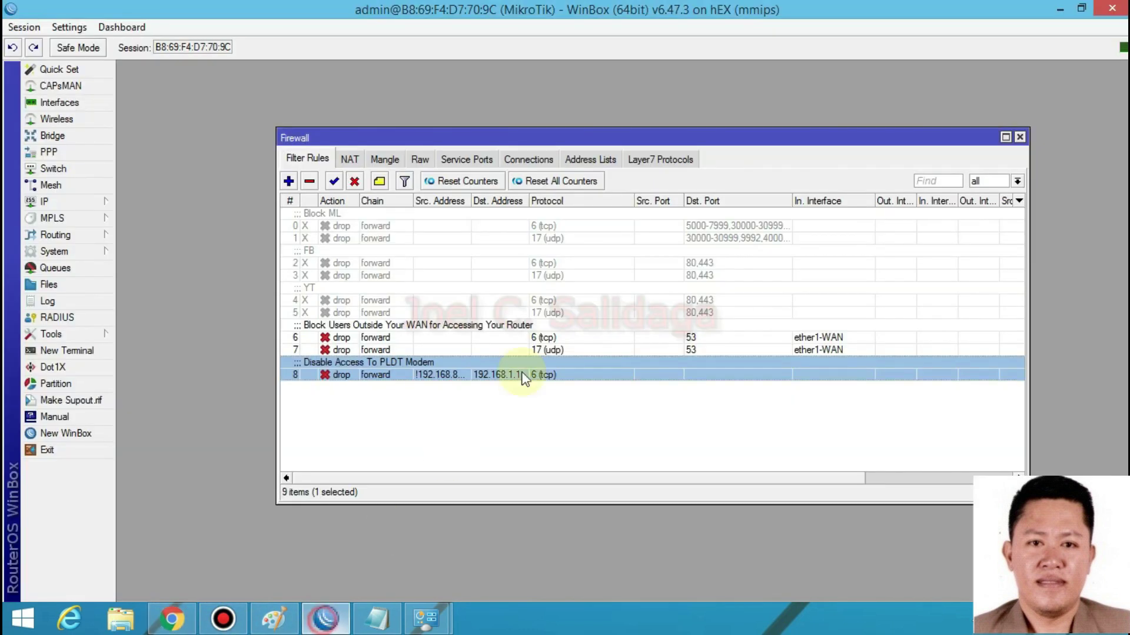
- Reopen rule 8, review its Src. Address 192.168.88.200, and save it with OK
{"action": "double_click", "coordinate": [523, 374]}
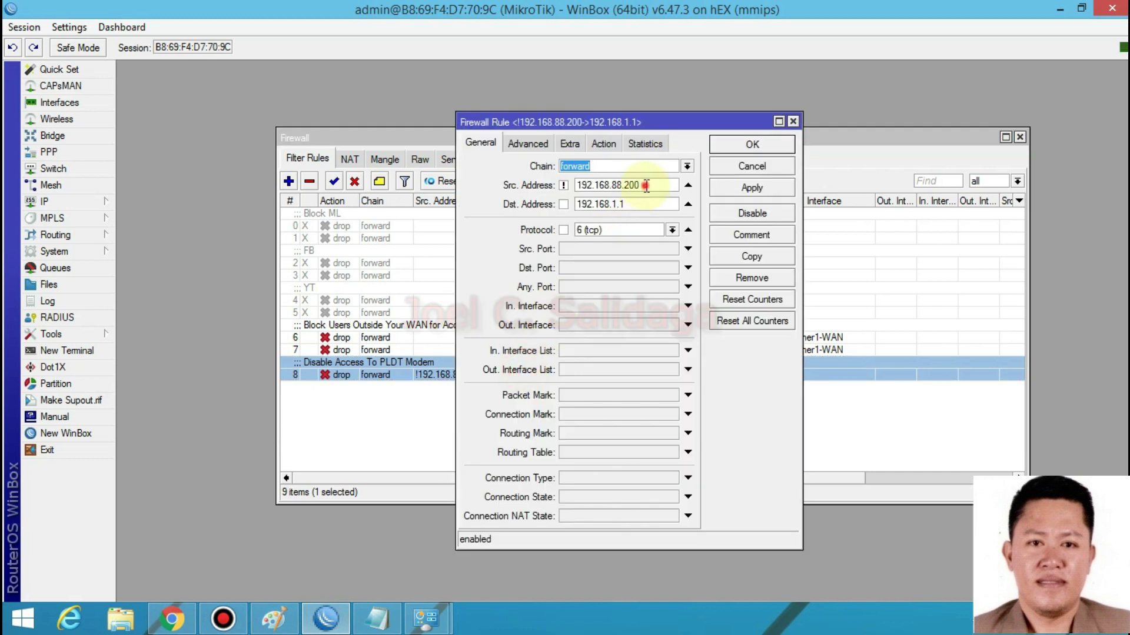
{"action": "left_click_drag", "start_coordinate": [646, 186], "coordinate": [578, 180]}
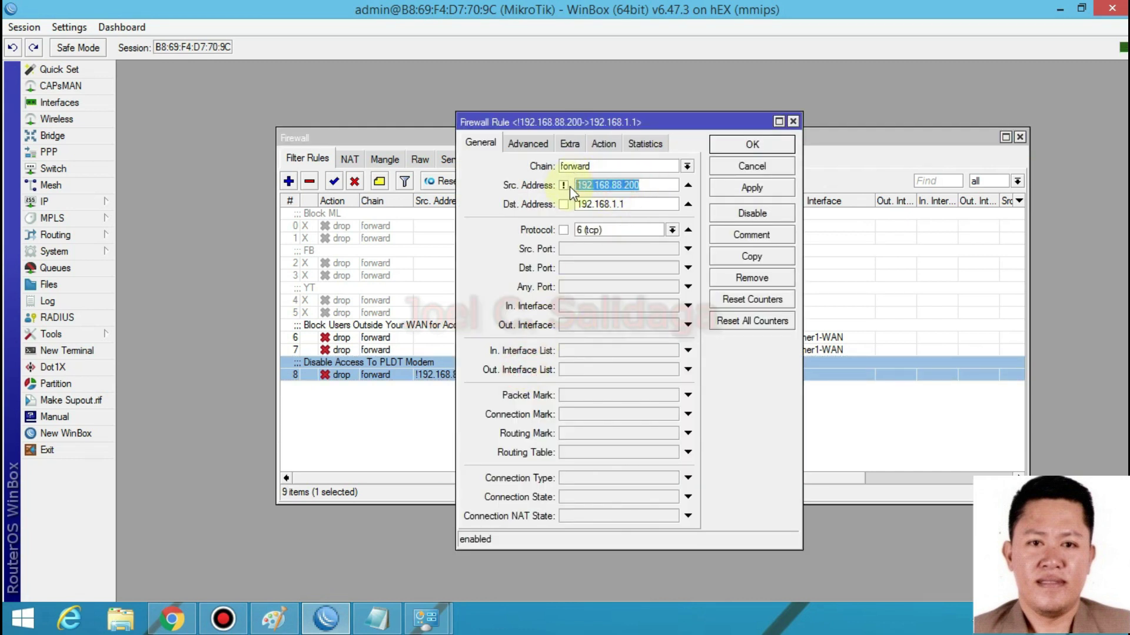
{"action": "double_click", "coordinate": [565, 205]}
{"action": "left_click_drag", "start_coordinate": [642, 184], "coordinate": [581, 186]}
{"action": "left_click", "coordinate": [646, 186]}
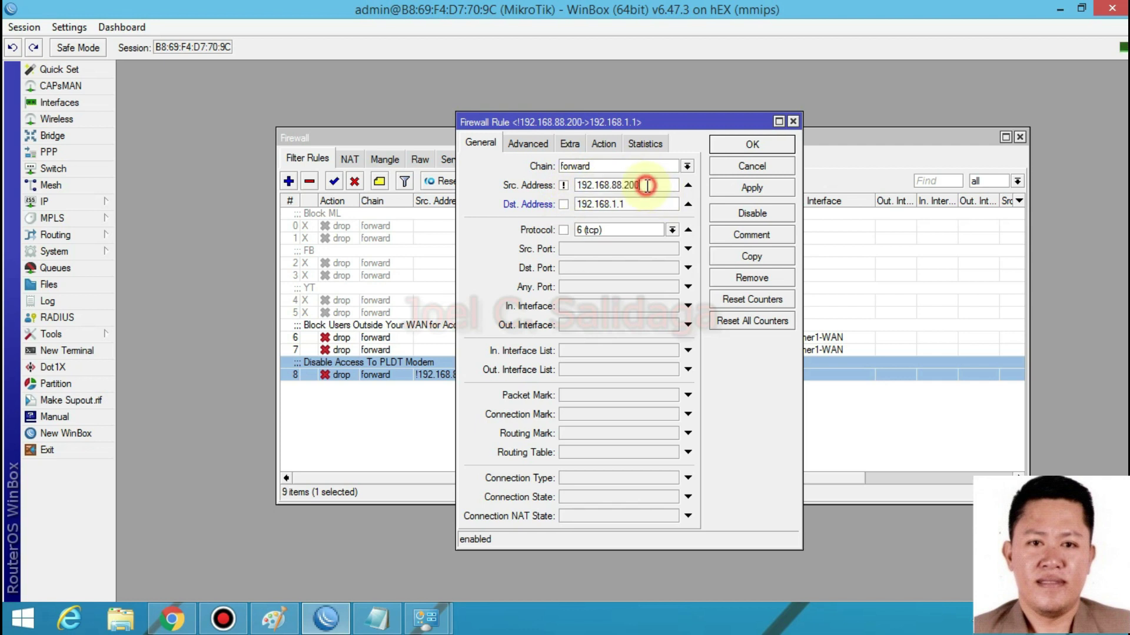
{"action": "left_click", "coordinate": [752, 145]}
- Close the Firewall window and review the user1 and user2 PPP secrets
{"action": "left_click", "coordinate": [1020, 137]}
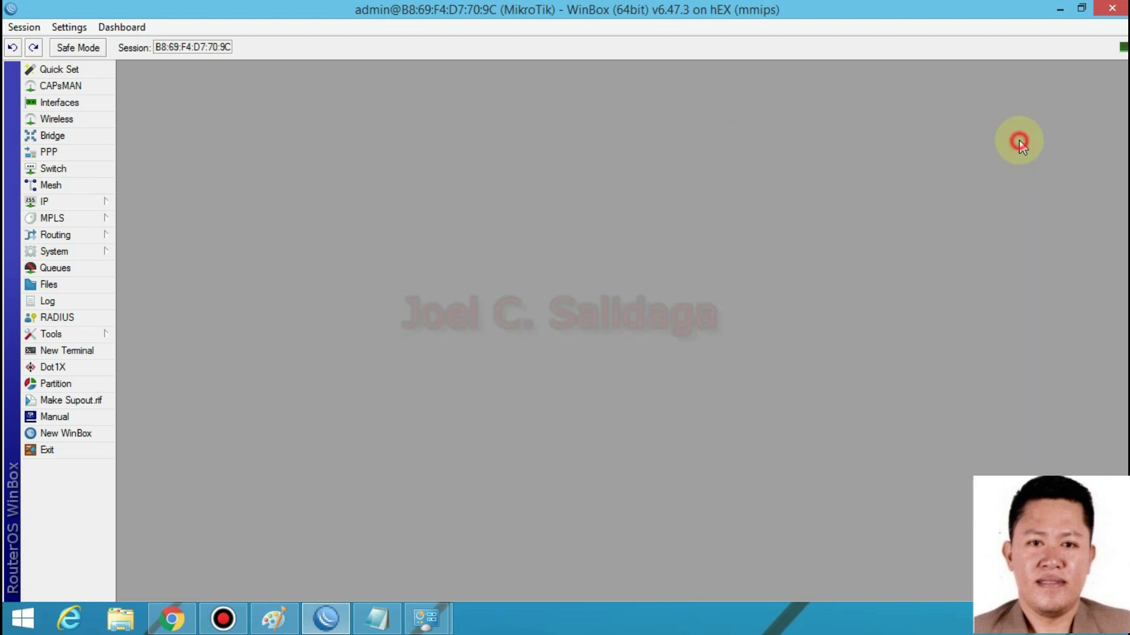
{"action": "left_click", "coordinate": [86, 203]}
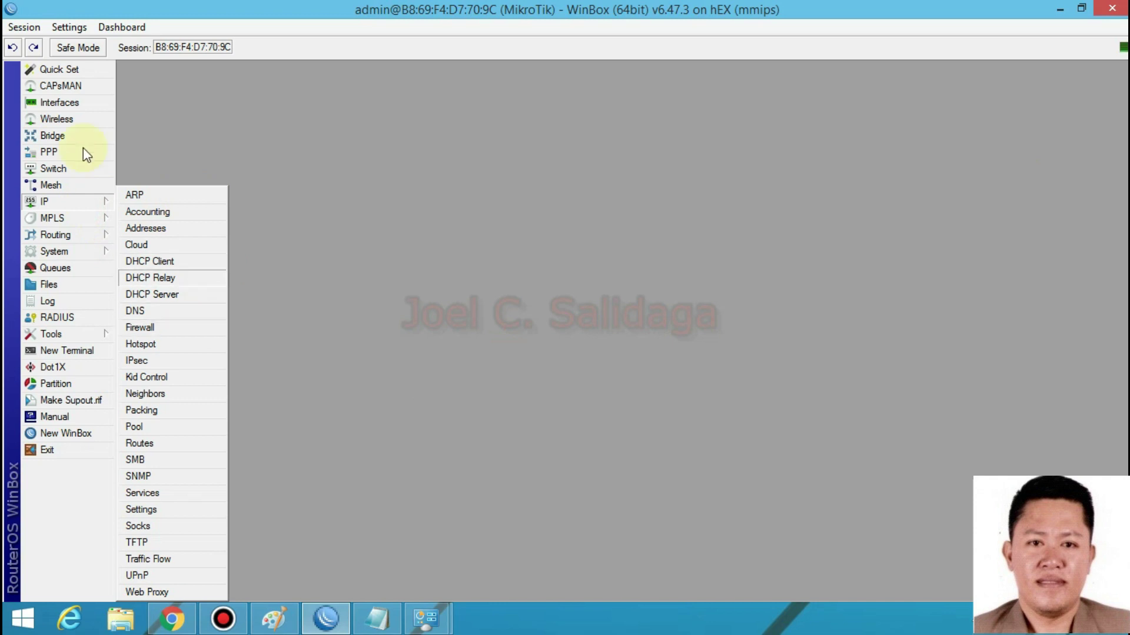
{"action": "left_click", "coordinate": [50, 151]}
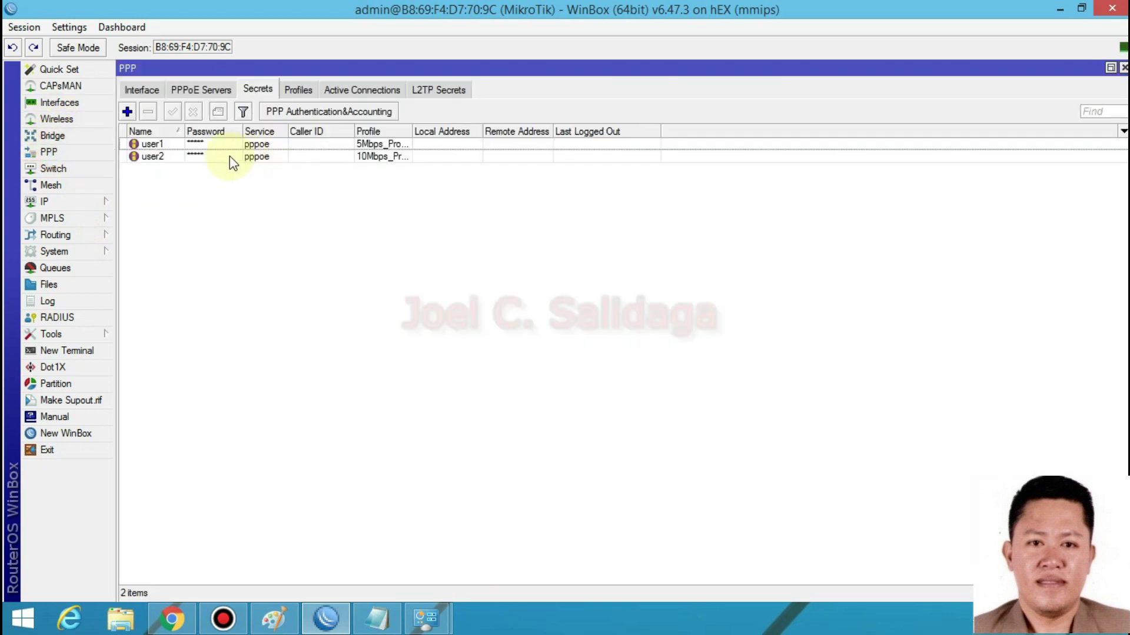
{"action": "left_click", "coordinate": [209, 157]}
{"action": "left_click_drag", "start_coordinate": [179, 130], "coordinate": [253, 131]}
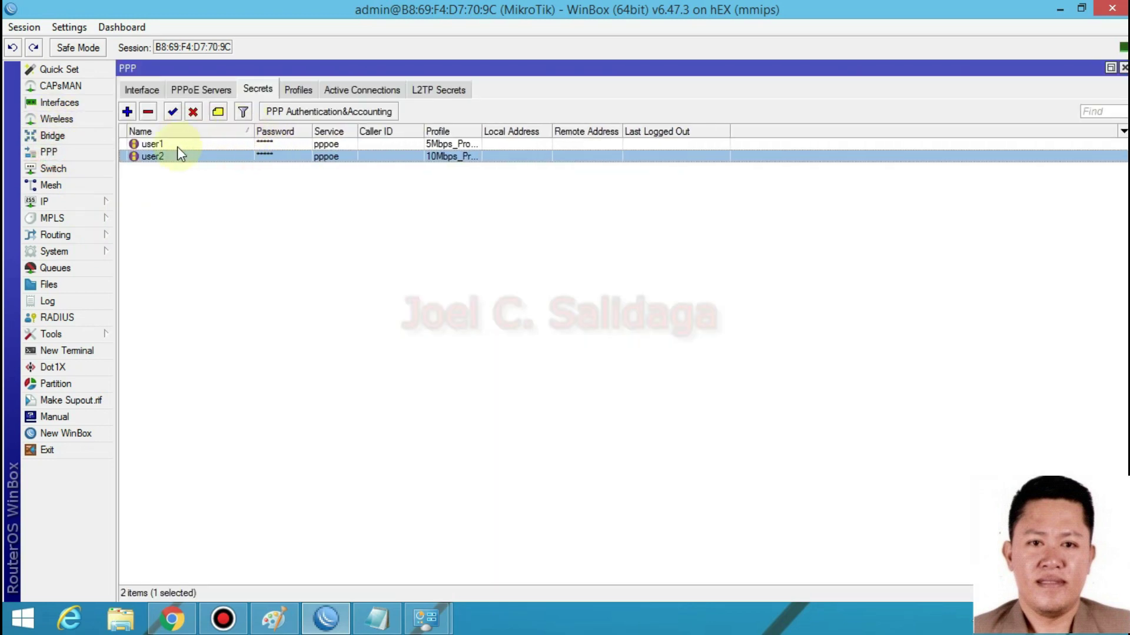
{"action": "left_click", "coordinate": [178, 145]}
- Check the PPPoE ISP Server entry and the PPP profiles, then close PPP and WinBox
{"action": "left_click", "coordinate": [200, 90]}
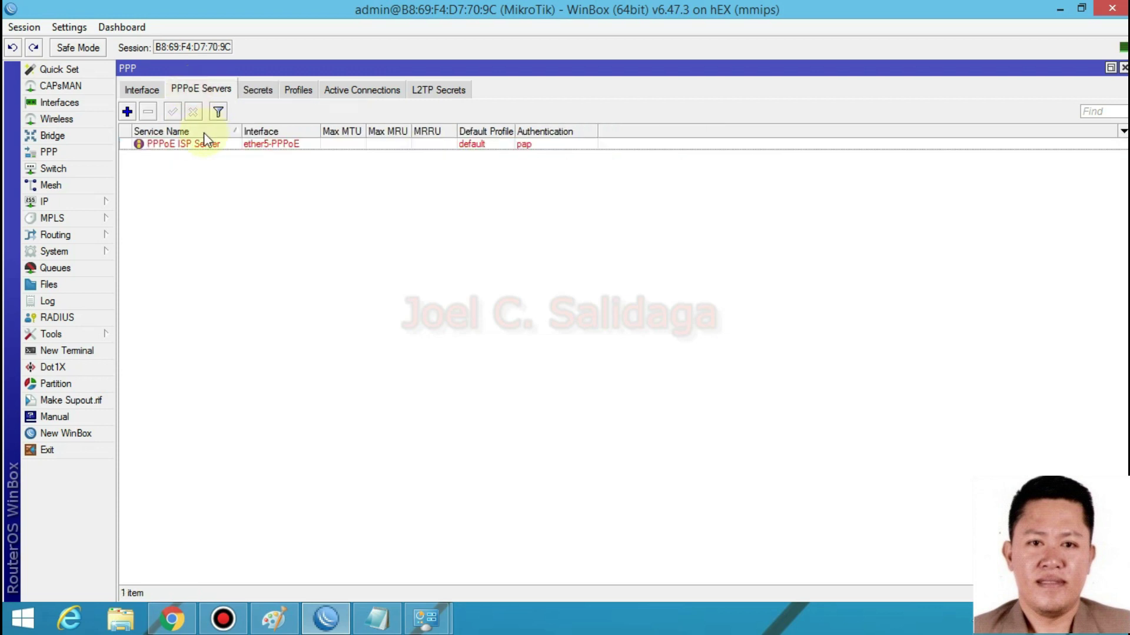
{"action": "left_click", "coordinate": [196, 144]}
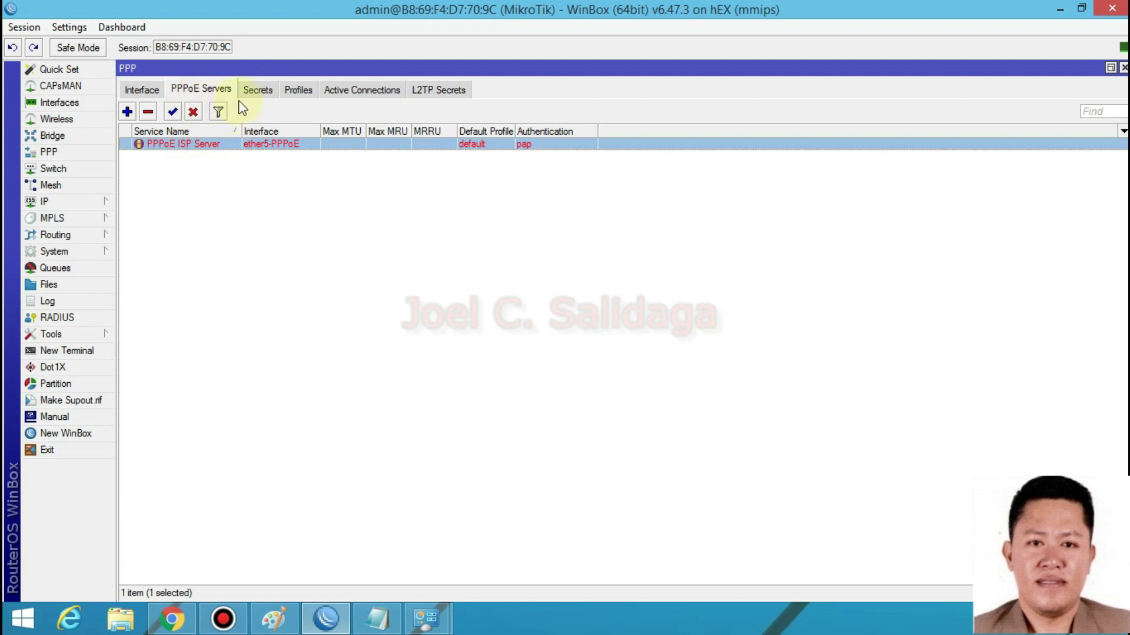
{"action": "left_click", "coordinate": [298, 89]}
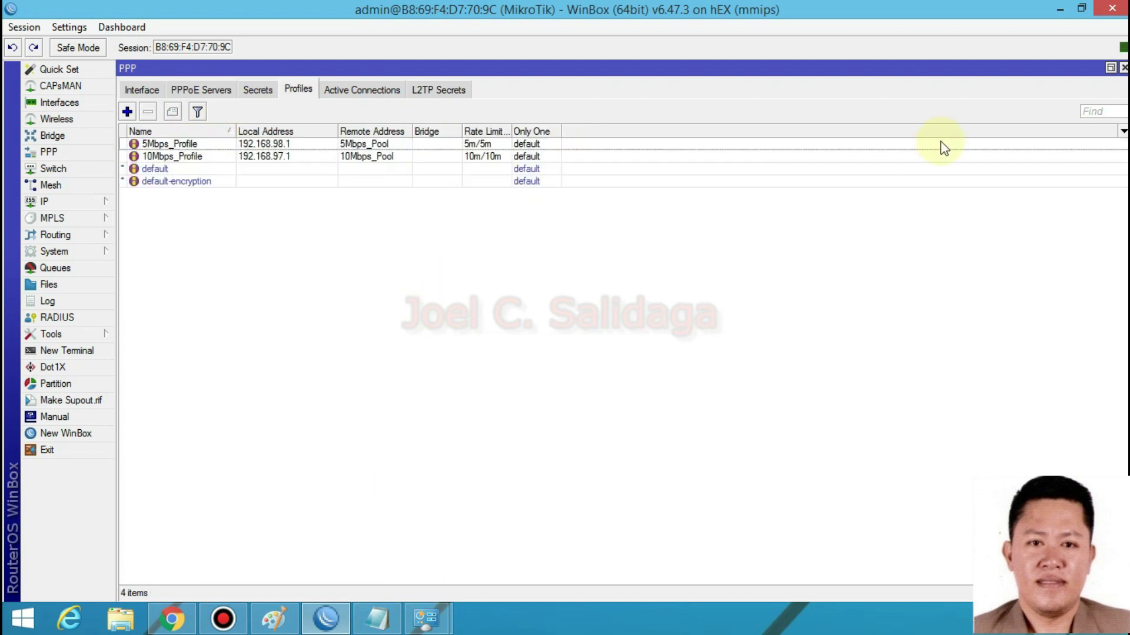
{"action": "left_click", "coordinate": [1124, 69]}
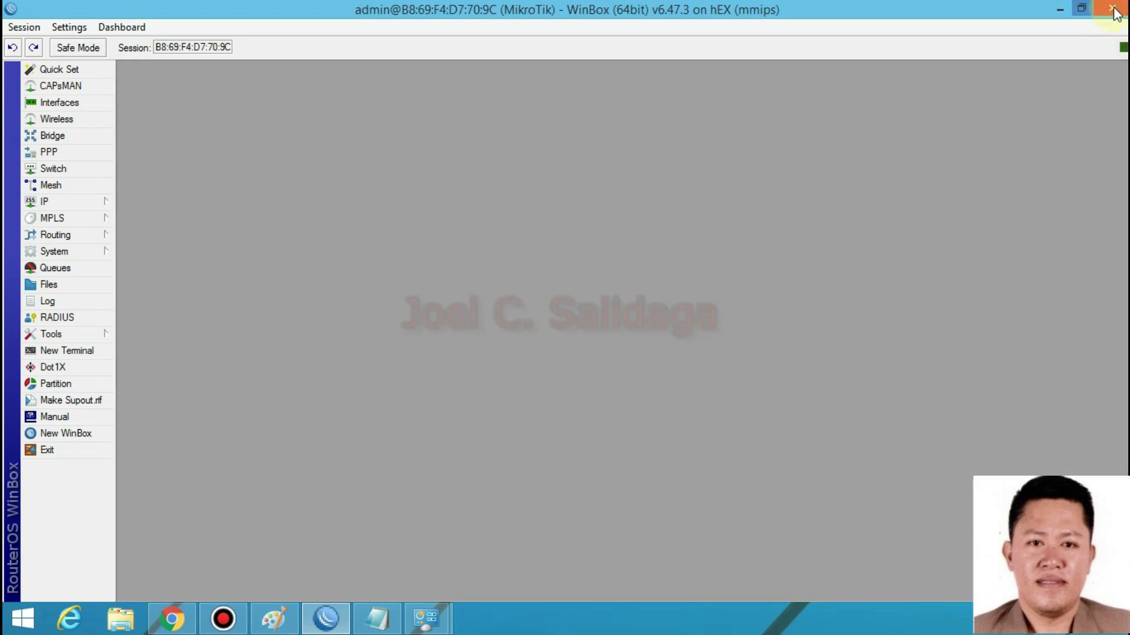
{"action": "left_click", "coordinate": [1114, 10]}
- Close Chrome, Network Connections and Network and Sharing Center
{"action": "left_click", "coordinate": [1112, 9]}
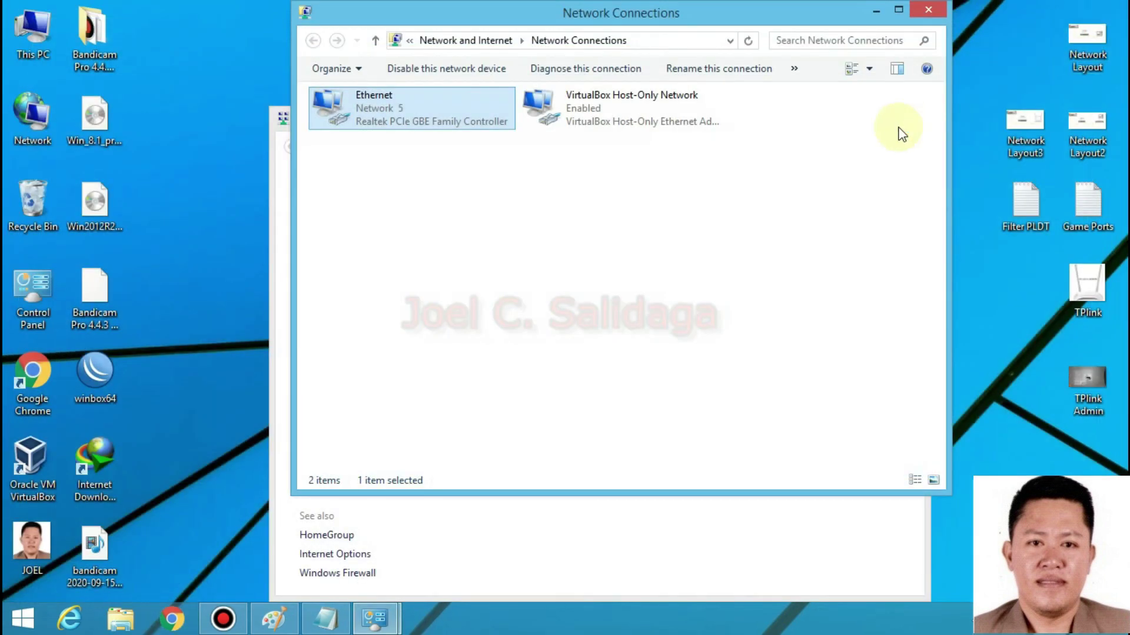
{"action": "left_click", "coordinate": [929, 40]}
{"action": "left_click", "coordinate": [907, 116]}
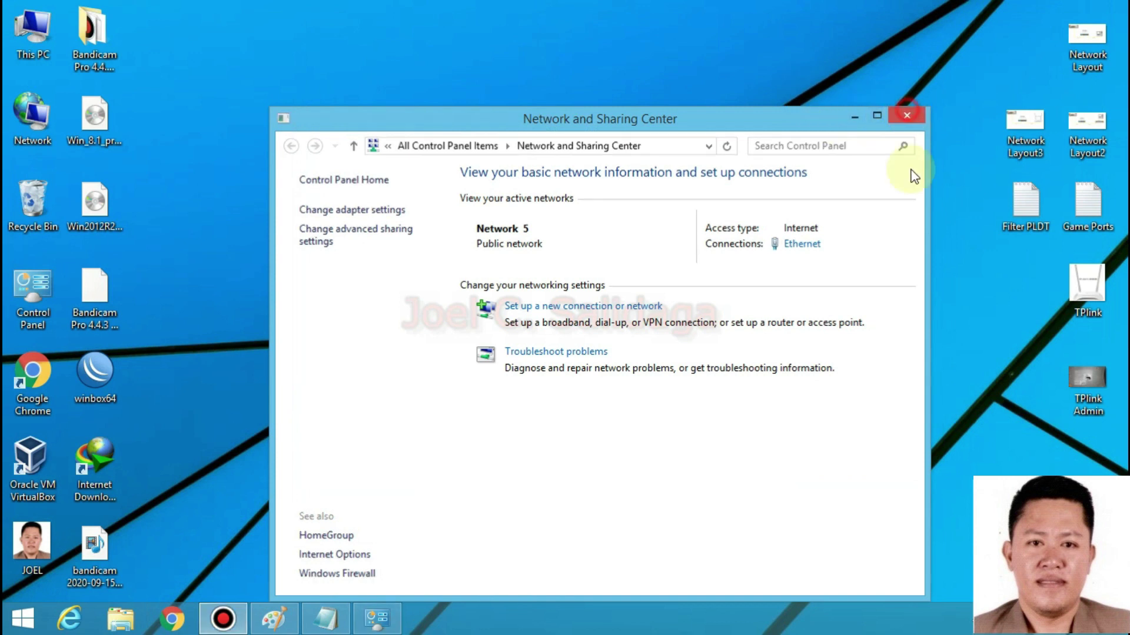
- View the Network Layout3 and Network Layout diagrams, then Network Layout3 again
{"action": "double_click", "coordinate": [1025, 137]}
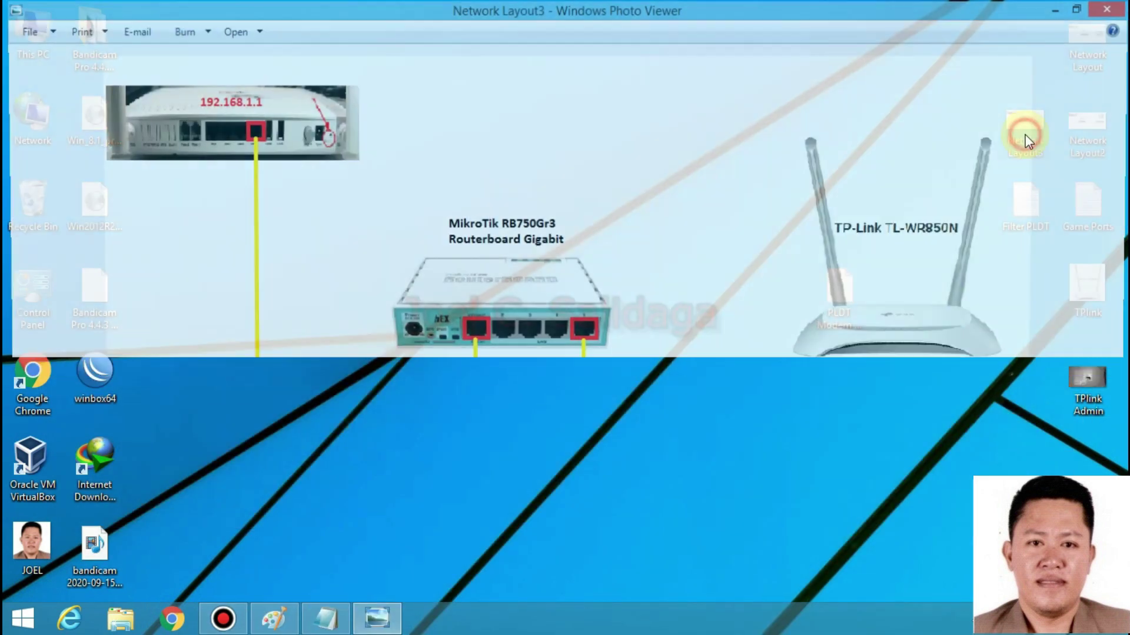
{"action": "left_click", "coordinate": [1112, 10]}
{"action": "double_click", "coordinate": [1068, 59]}
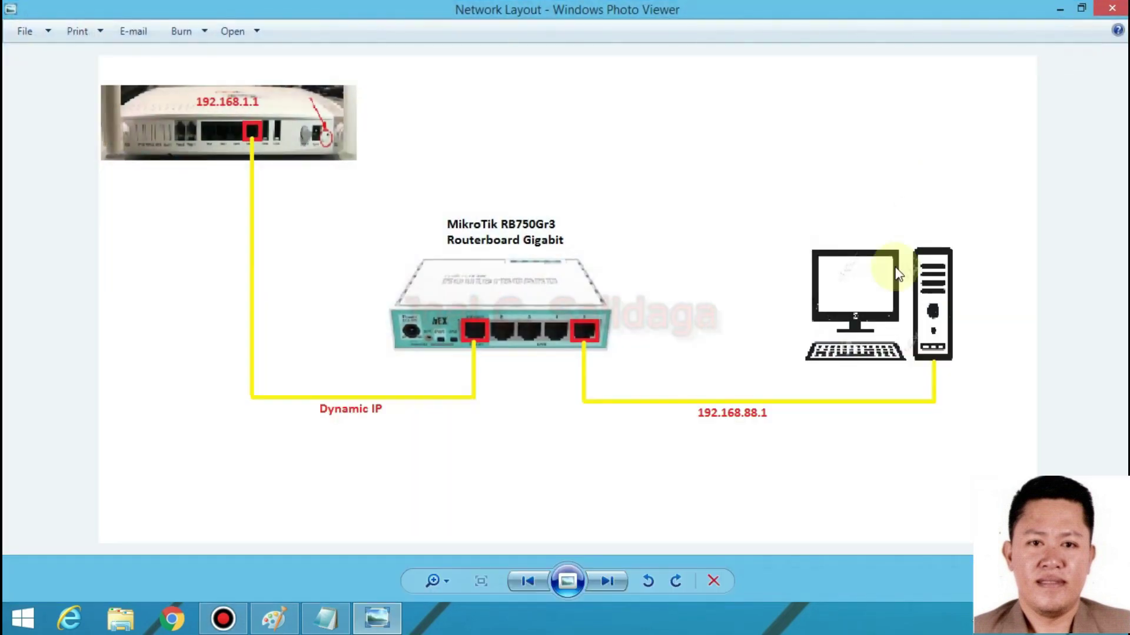
{"action": "left_click", "coordinate": [1112, 8]}
{"action": "double_click", "coordinate": [1013, 142]}
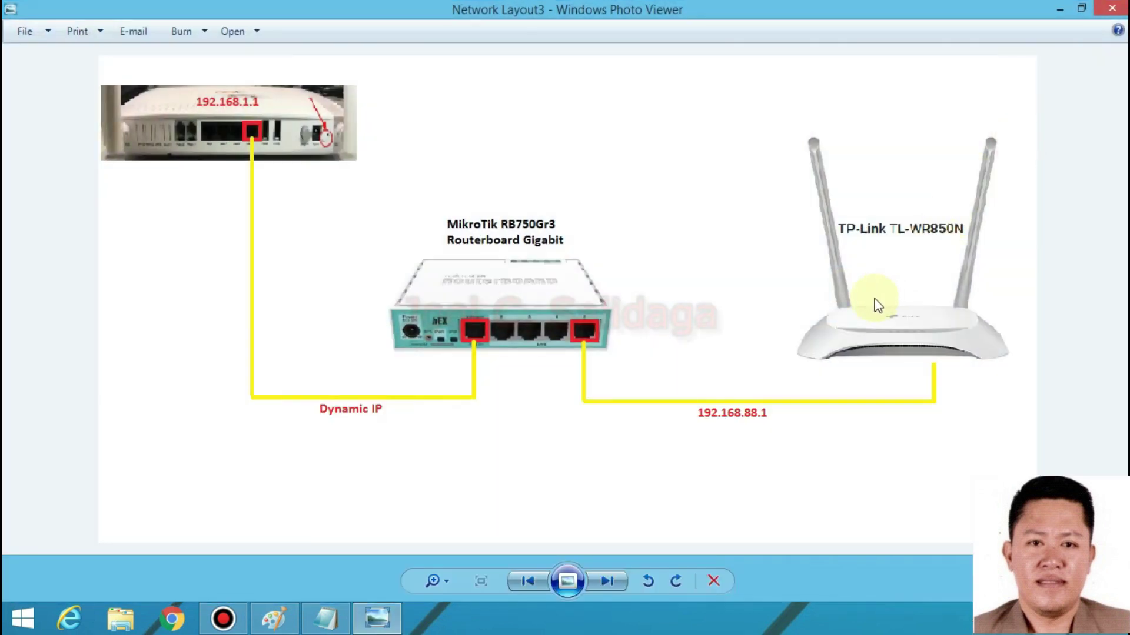
{"action": "left_click", "coordinate": [1112, 9]}
- Open Network Layout3 in Paint and pick red, trying and undoing a box around the TP-Link router
{"action": "right_click", "coordinate": [1025, 125]}
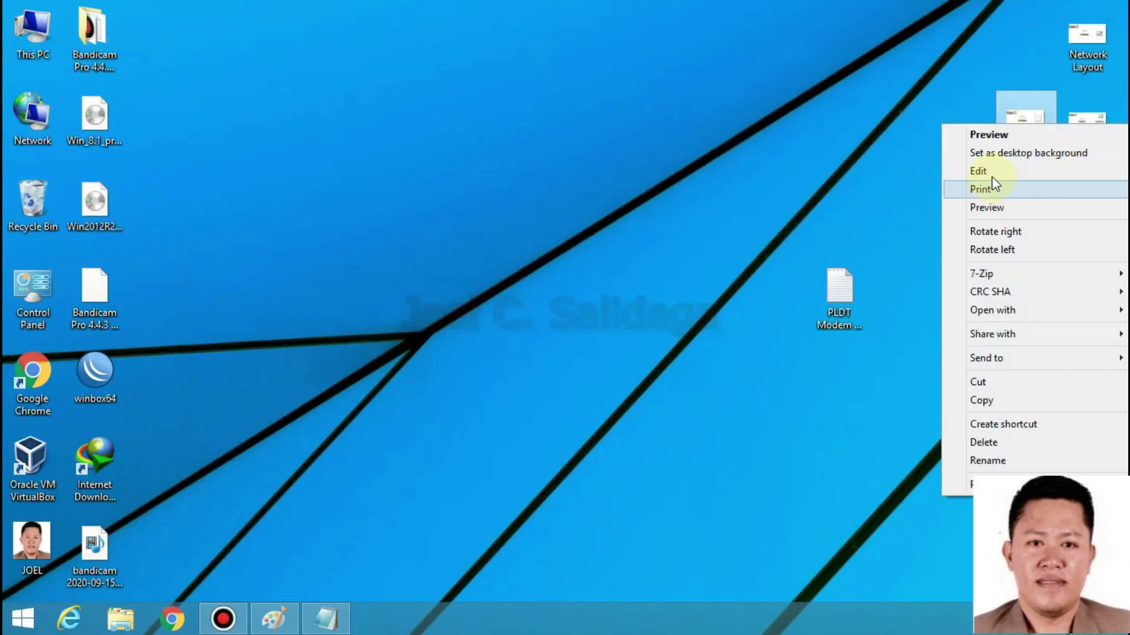
{"action": "left_click", "coordinate": [981, 170]}
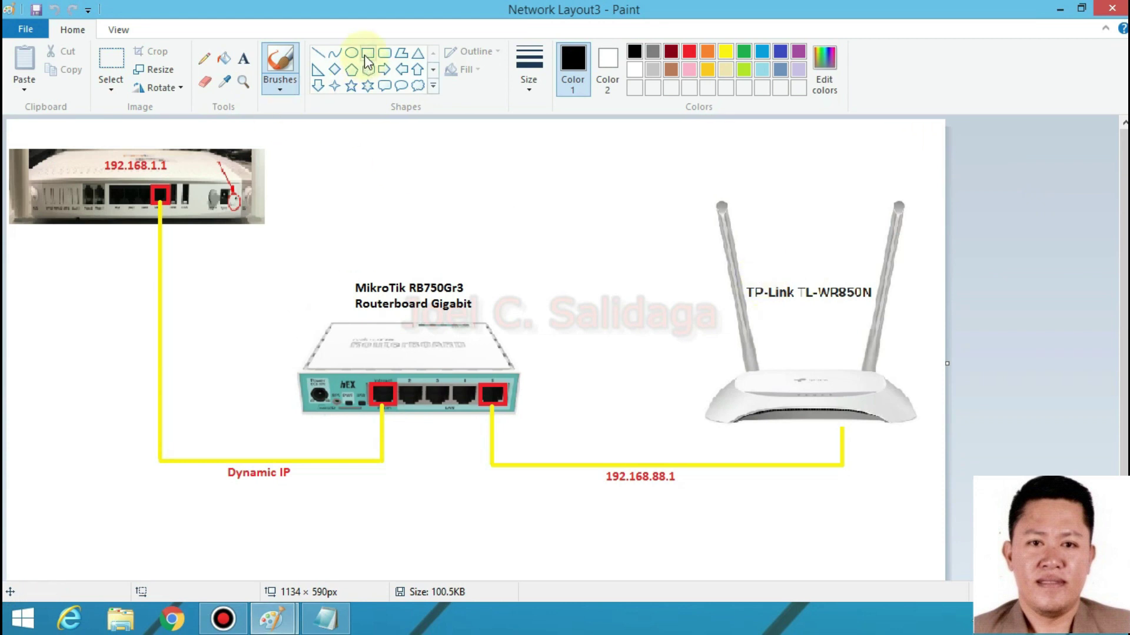
{"action": "left_click", "coordinate": [689, 51]}
{"action": "left_click", "coordinate": [368, 53]}
{"action": "left_click_drag", "start_coordinate": [673, 190], "coordinate": [926, 438]}
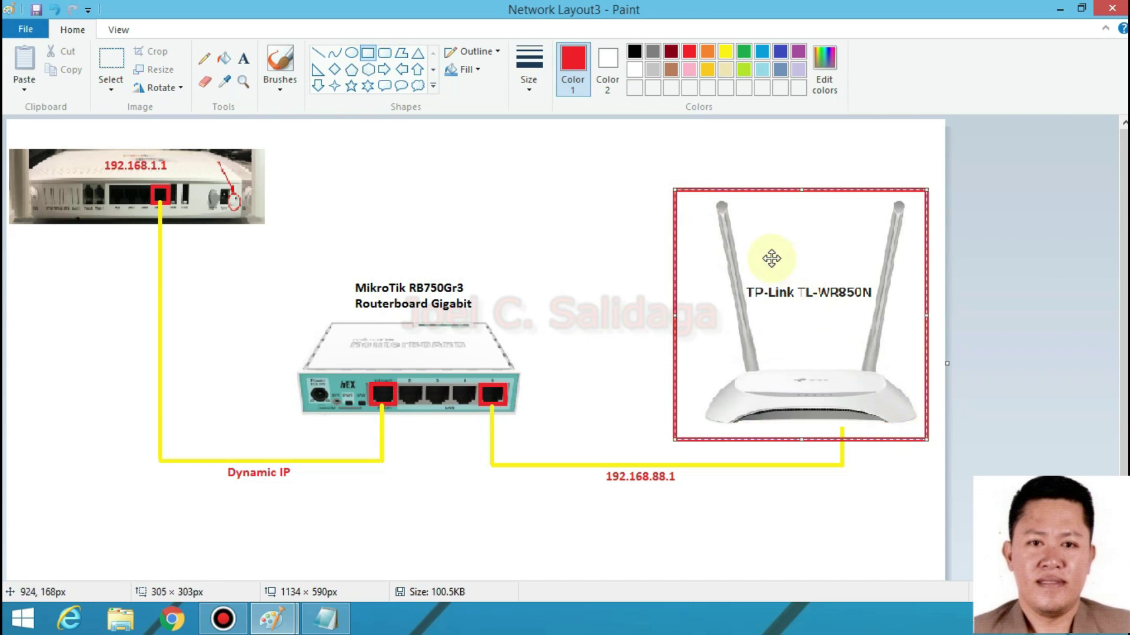
{"action": "key", "text": "ctrl+z"}
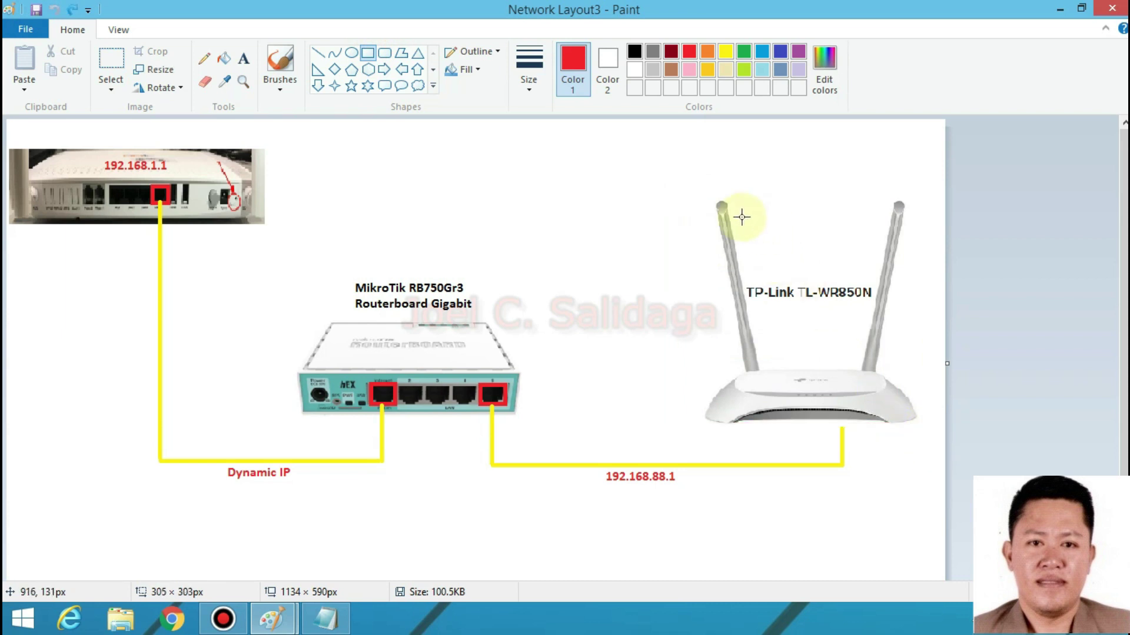
{"action": "left_click_drag", "start_coordinate": [694, 184], "coordinate": [919, 432]}
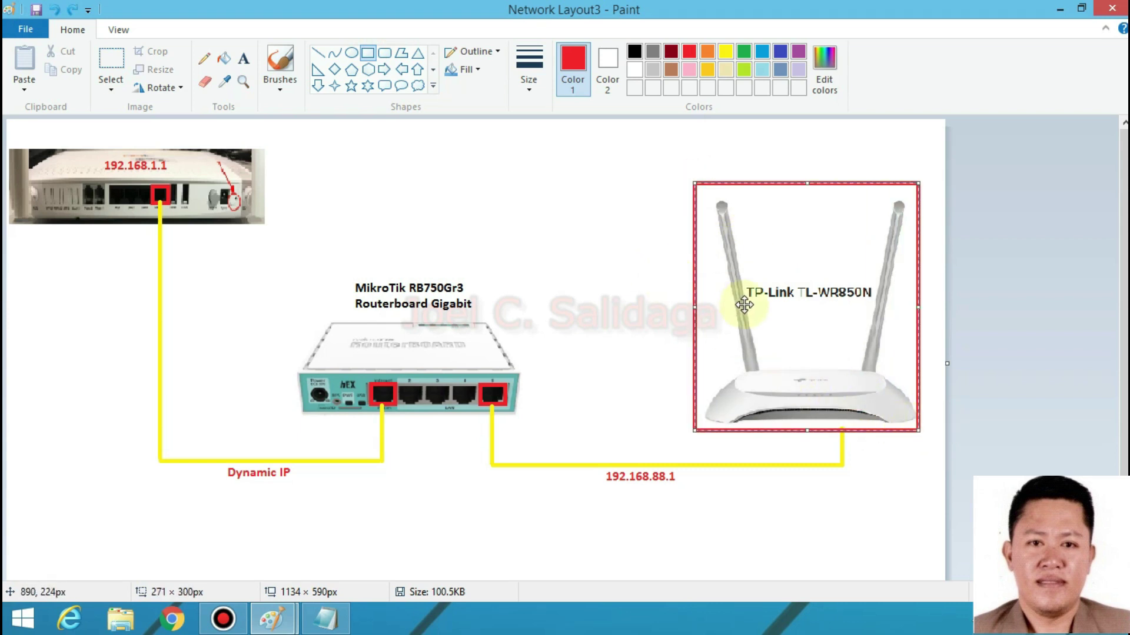
{"action": "key", "text": "ctrl+z"}
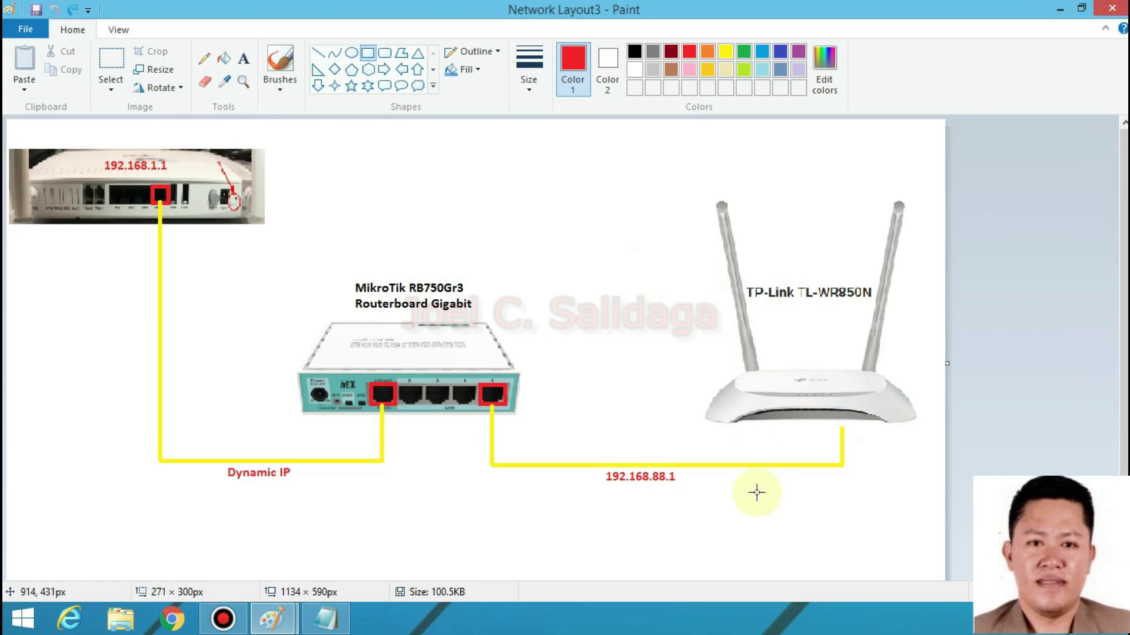
- Replace the 192.168.88.1 label under the router link with red PPPoE text
{"action": "left_click_drag", "start_coordinate": [705, 495], "coordinate": [591, 469]}
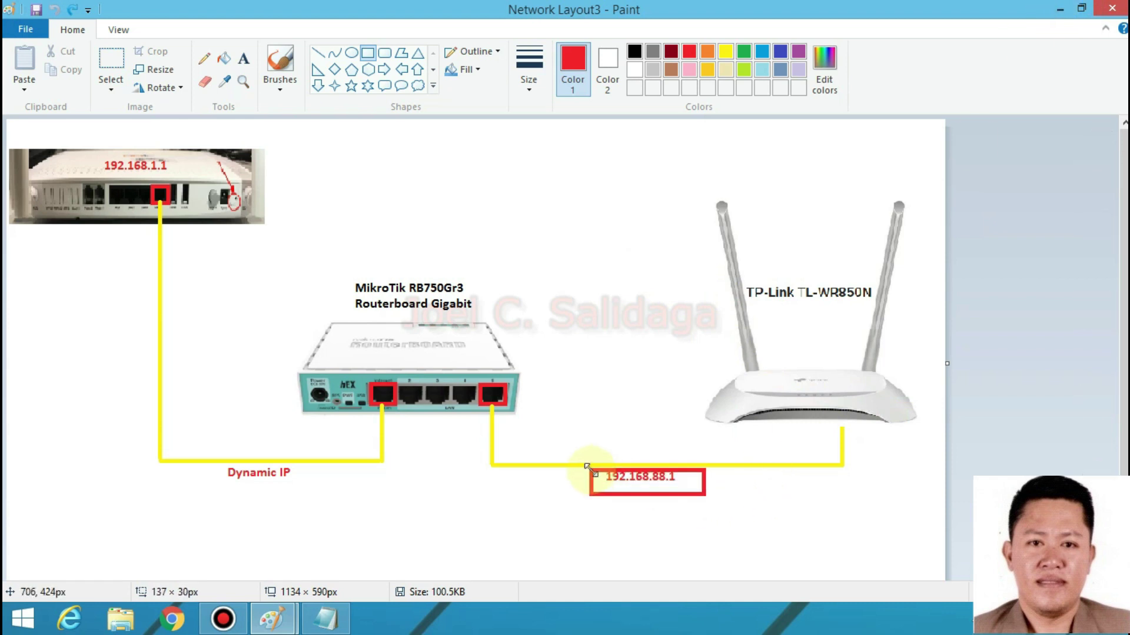
{"action": "left_click", "coordinate": [806, 542]}
{"action": "left_click", "coordinate": [112, 56]}
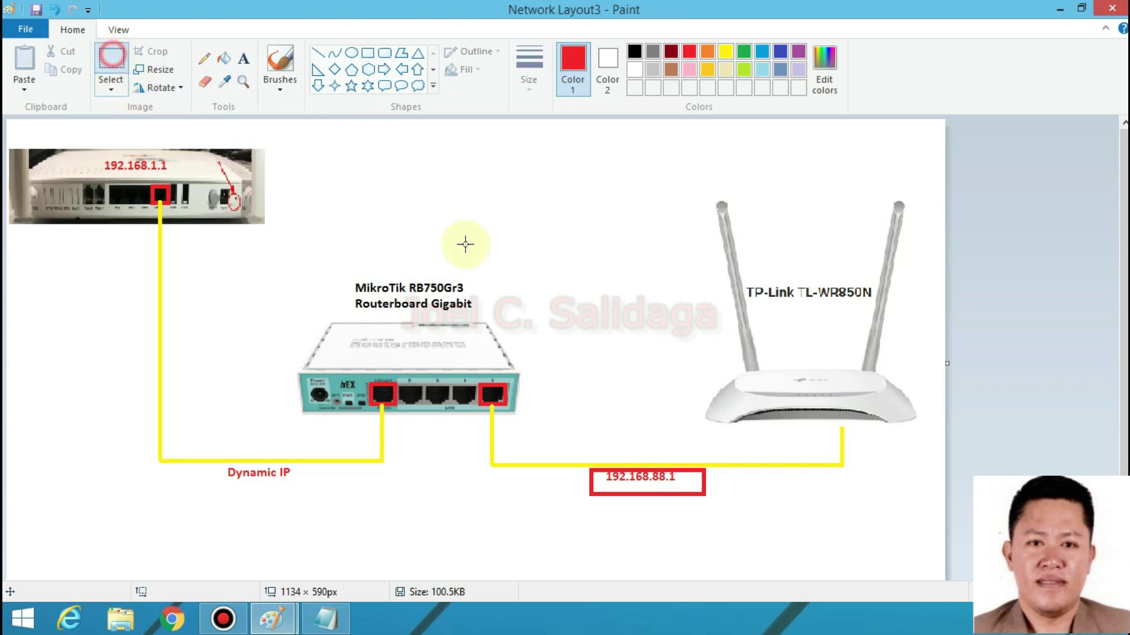
{"action": "left_click_drag", "start_coordinate": [588, 461], "coordinate": [700, 497]}
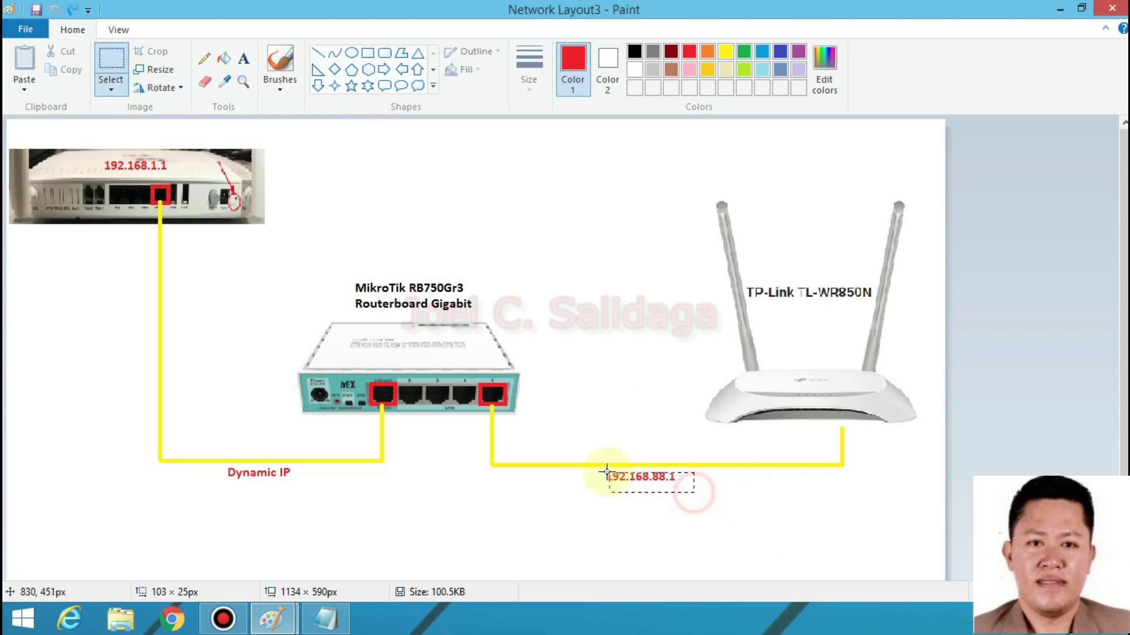
{"action": "key", "text": "Delete"}
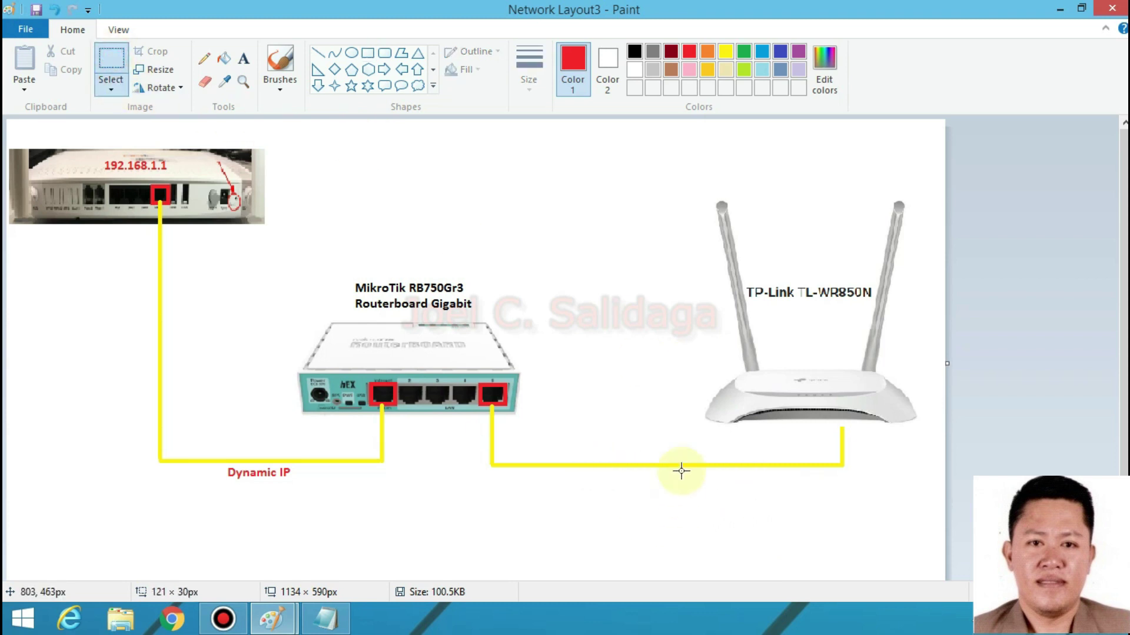
{"action": "left_click", "coordinate": [242, 58]}
{"action": "left_click", "coordinate": [641, 470]}
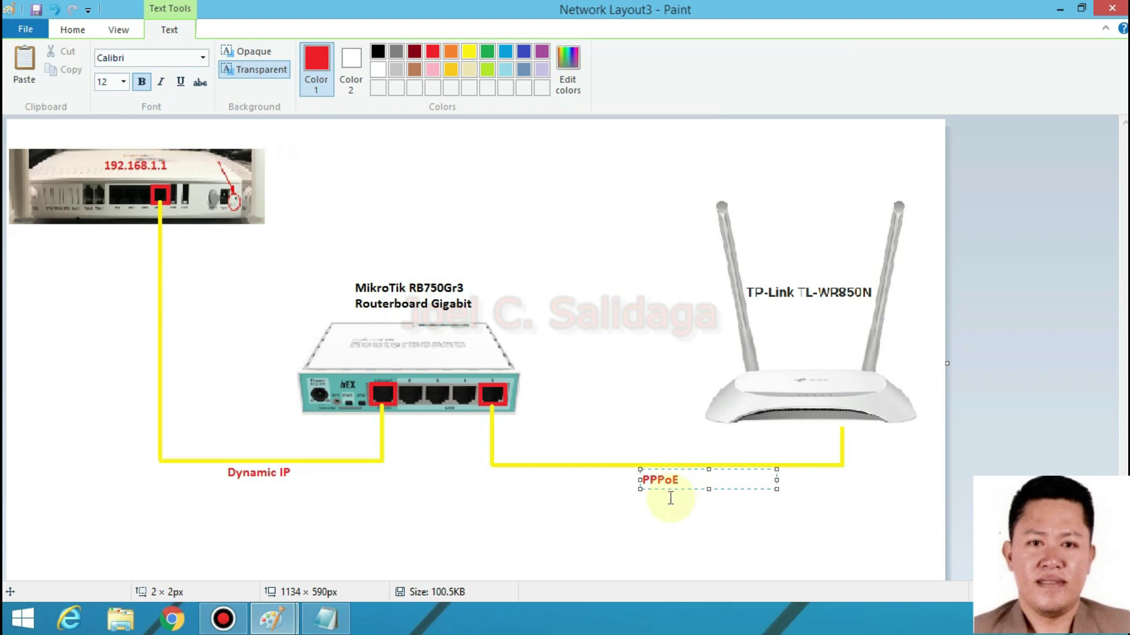
{"action": "left_click", "coordinate": [669, 521]}
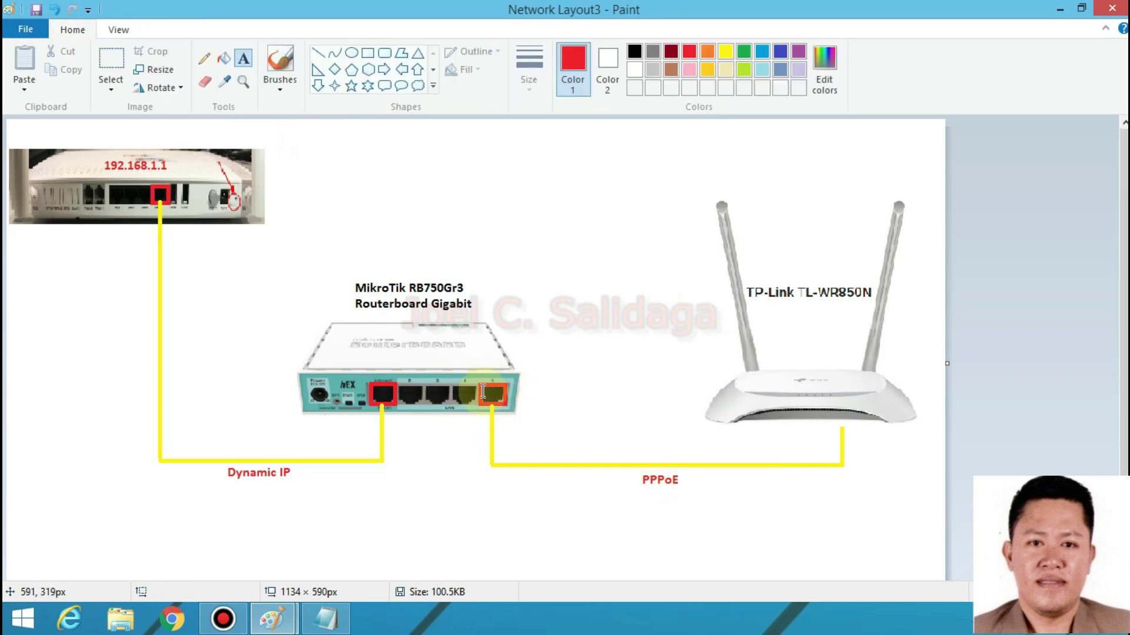
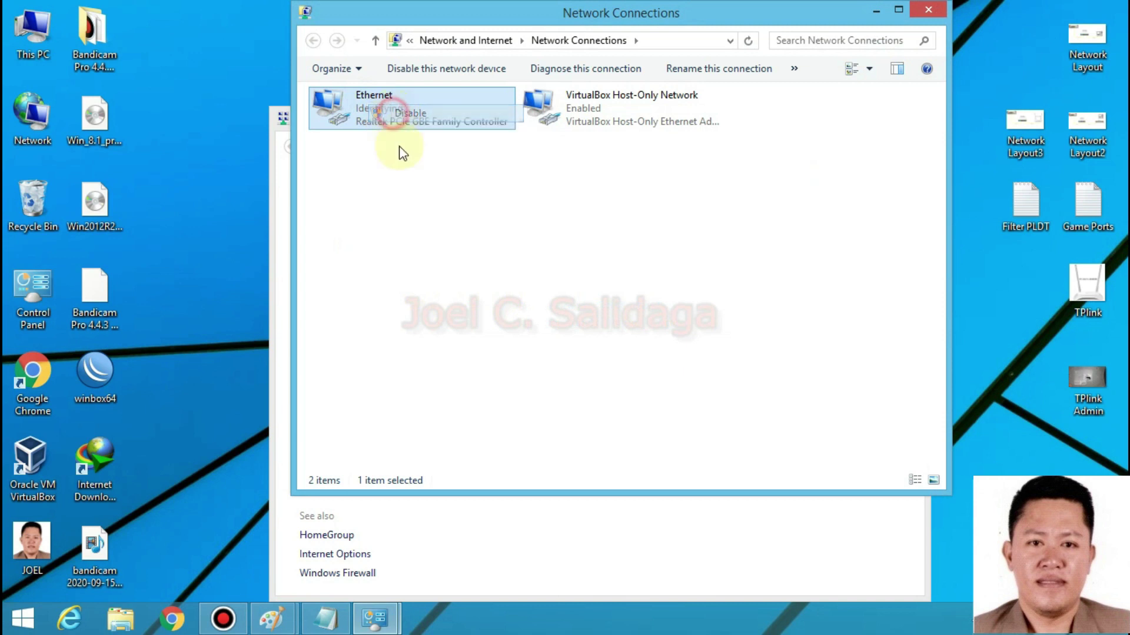
- Enable the Ethernet adapter and maximize the Network Connections window
{"action": "right_click", "coordinate": [363, 122]}
{"action": "left_click", "coordinate": [400, 122]}
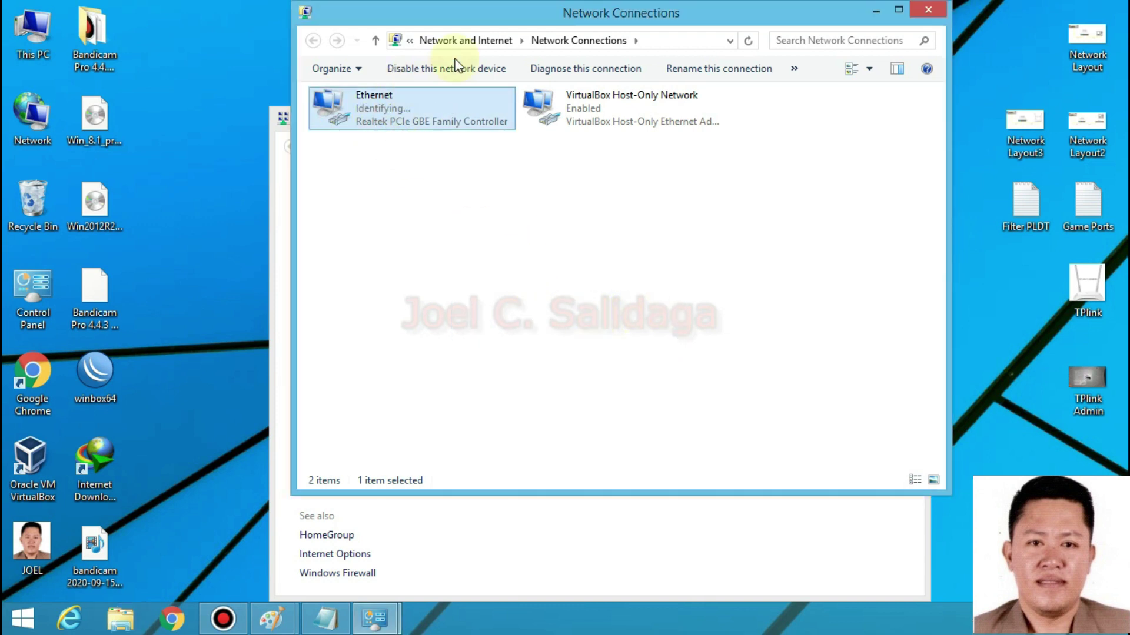
{"action": "left_click", "coordinate": [899, 10]}
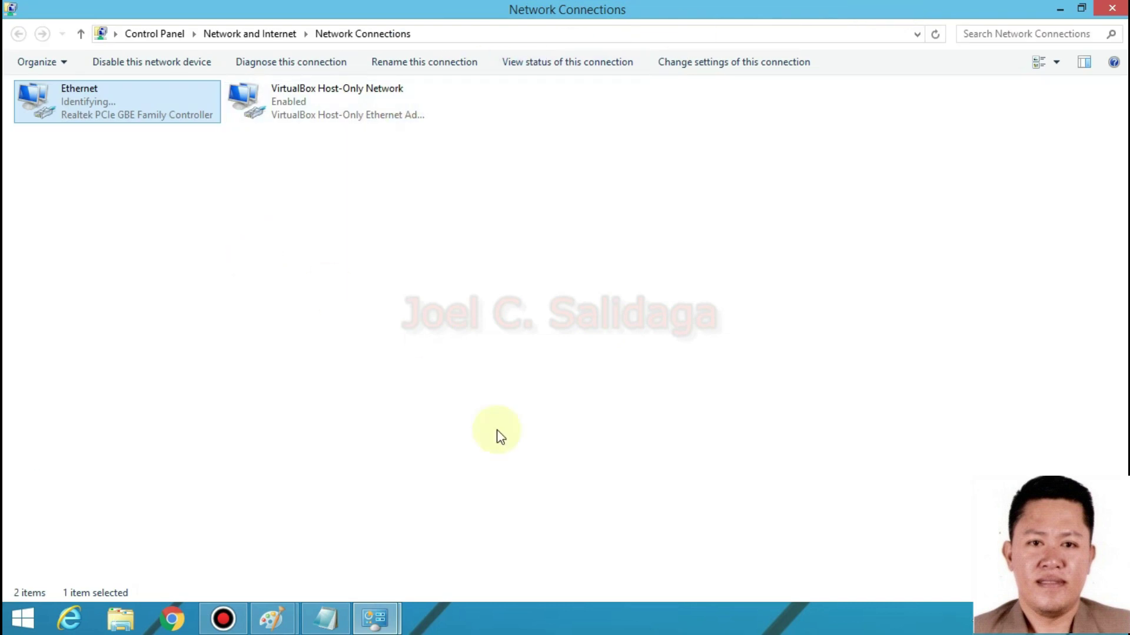
- Draw a red rectangle around the MikroTik's port 5 on the Network Layout3 diagram
{"action": "mouse_move", "coordinate": [288, 625]}
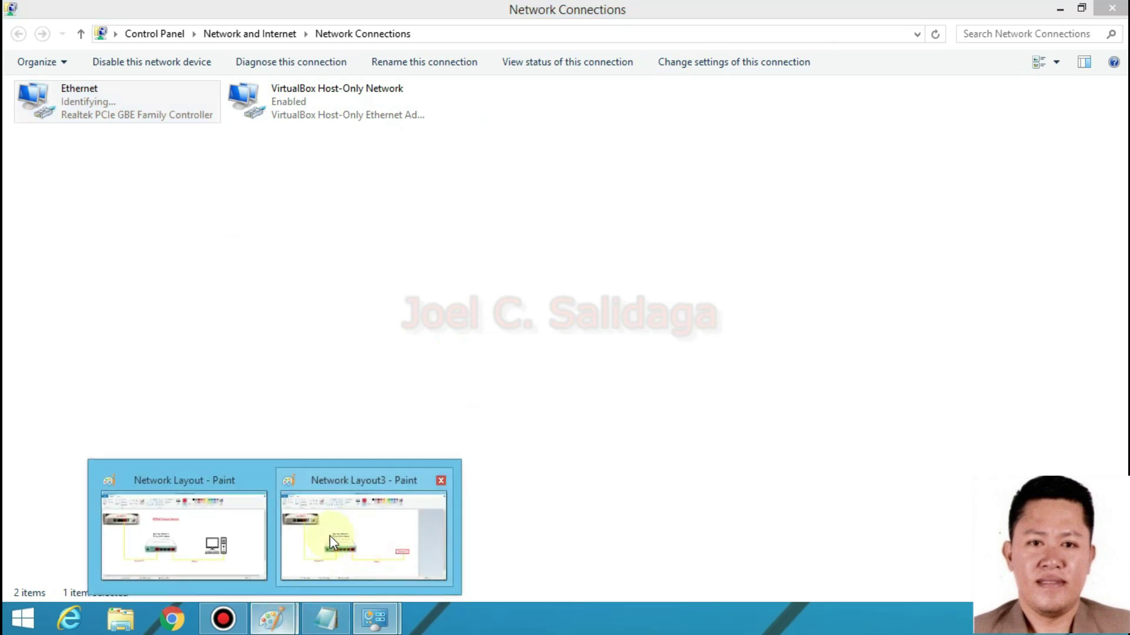
{"action": "left_click", "coordinate": [329, 535]}
{"action": "left_click_drag", "start_coordinate": [475, 381], "coordinate": [509, 406]}
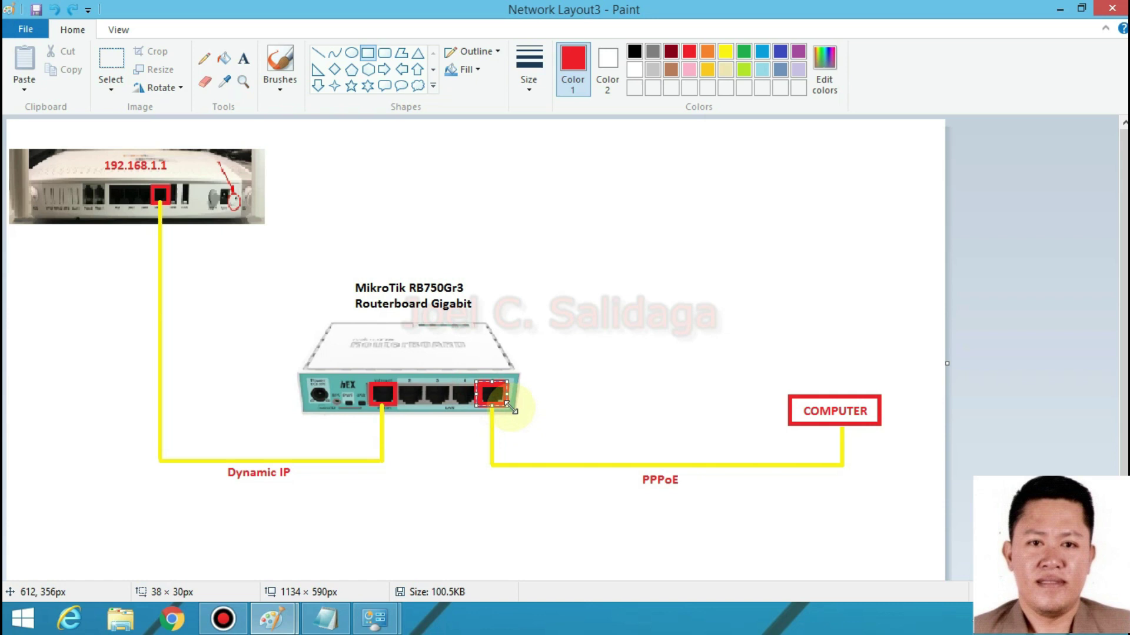
{"action": "left_click_drag", "start_coordinate": [494, 394], "coordinate": [495, 394]}
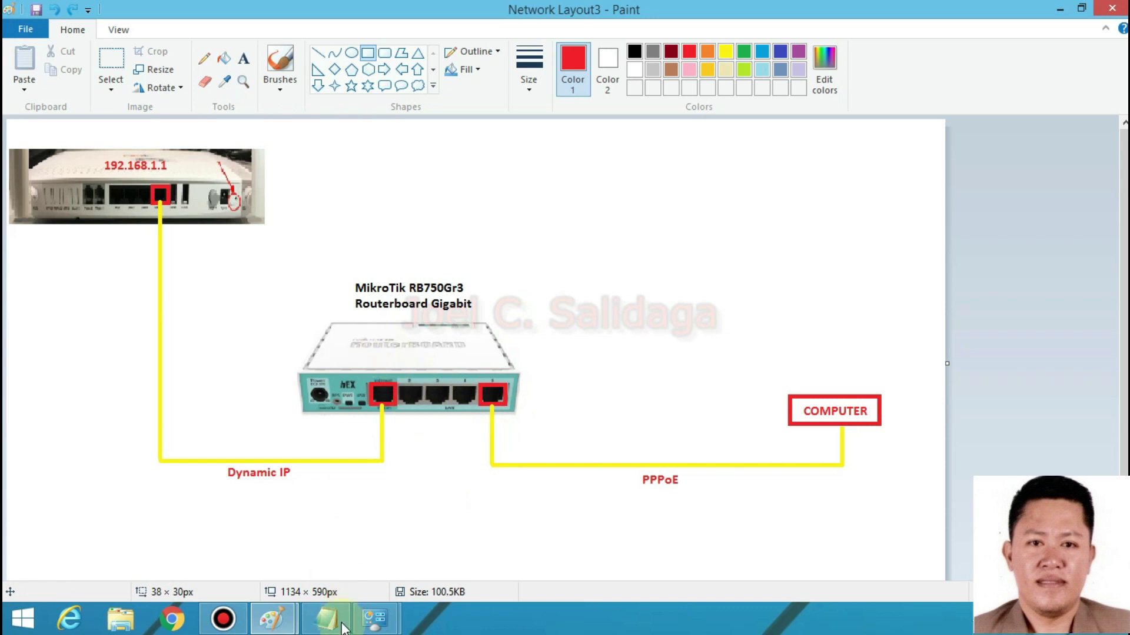
- Reselect Ethernet in Network Connections, close the window, and bring up the network icon's menu
{"action": "mouse_move", "coordinate": [374, 618]}
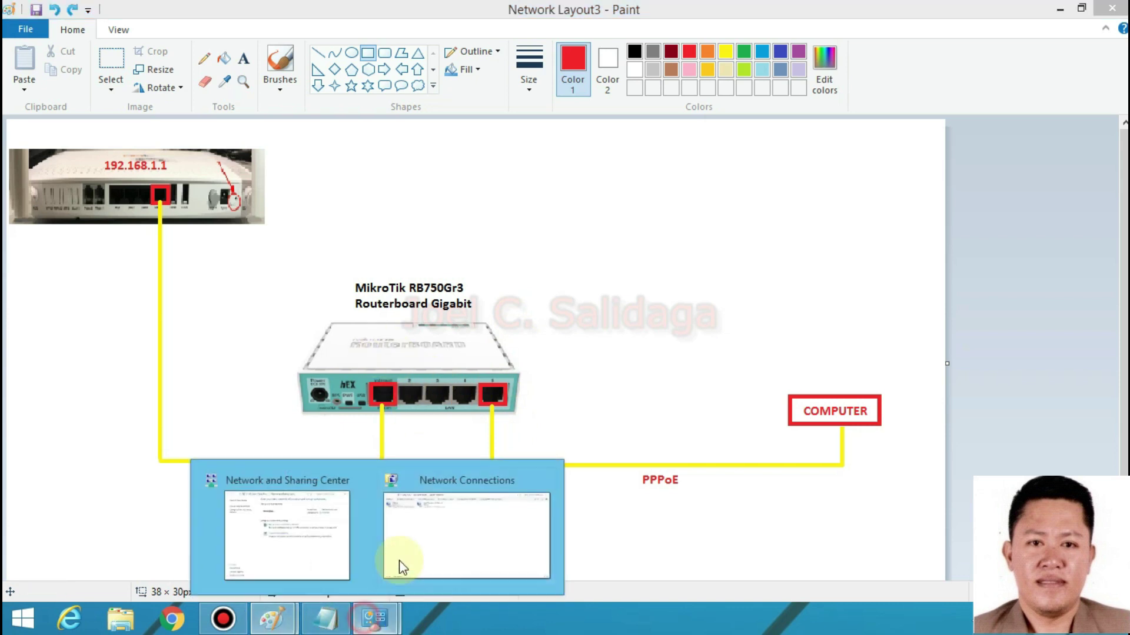
{"action": "left_click", "coordinate": [398, 567]}
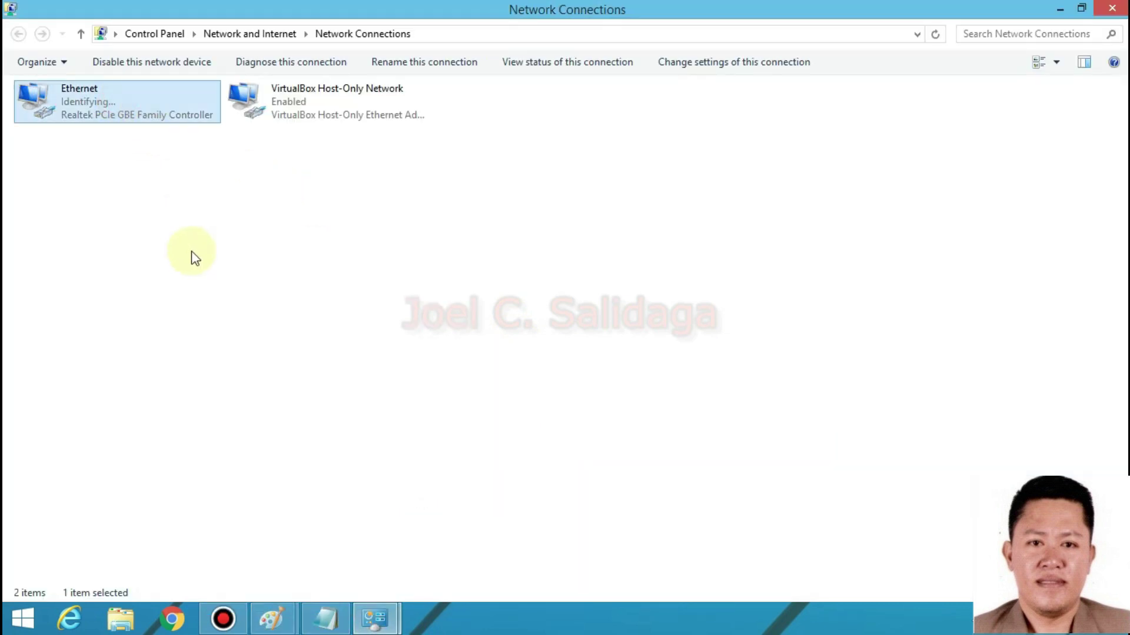
{"action": "left_click", "coordinate": [178, 230]}
{"action": "left_click", "coordinate": [114, 92]}
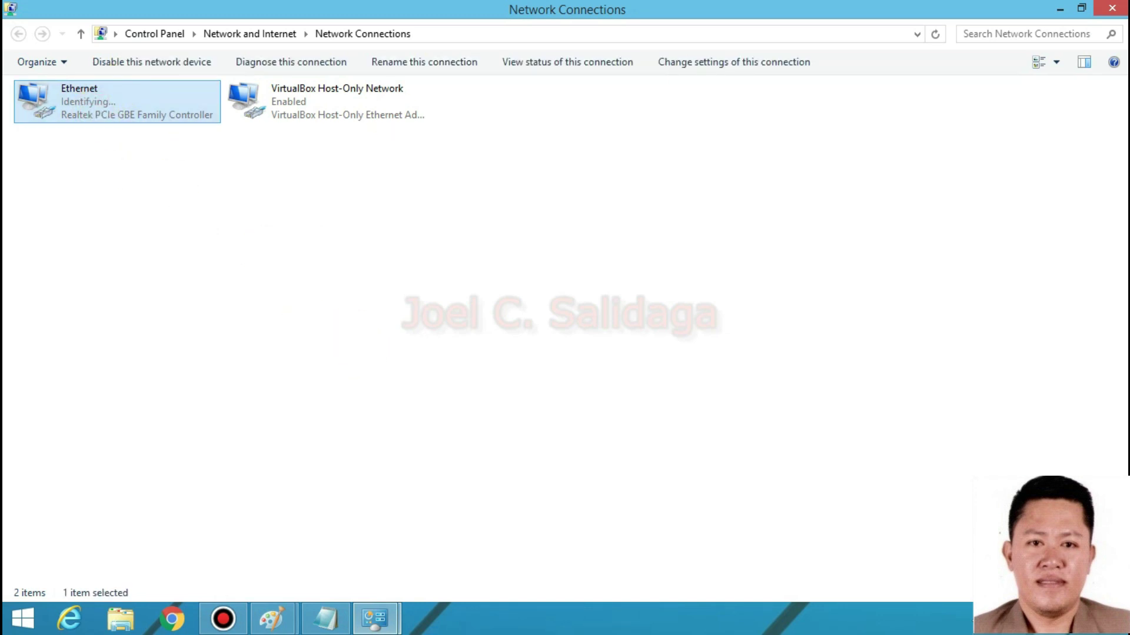
{"action": "left_click", "coordinate": [1120, 8]}
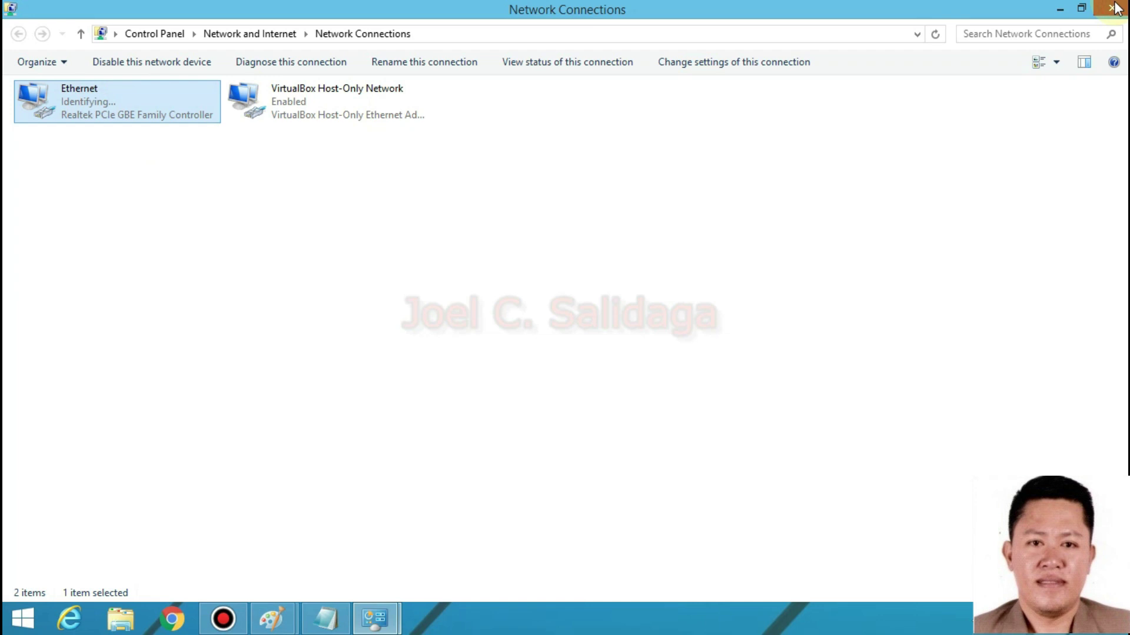
{"action": "right_click", "coordinate": [1053, 619]}
- From Network and Sharing Center, start a new Broadband (PPPoE) Internet connection
{"action": "left_click", "coordinate": [1000, 610]}
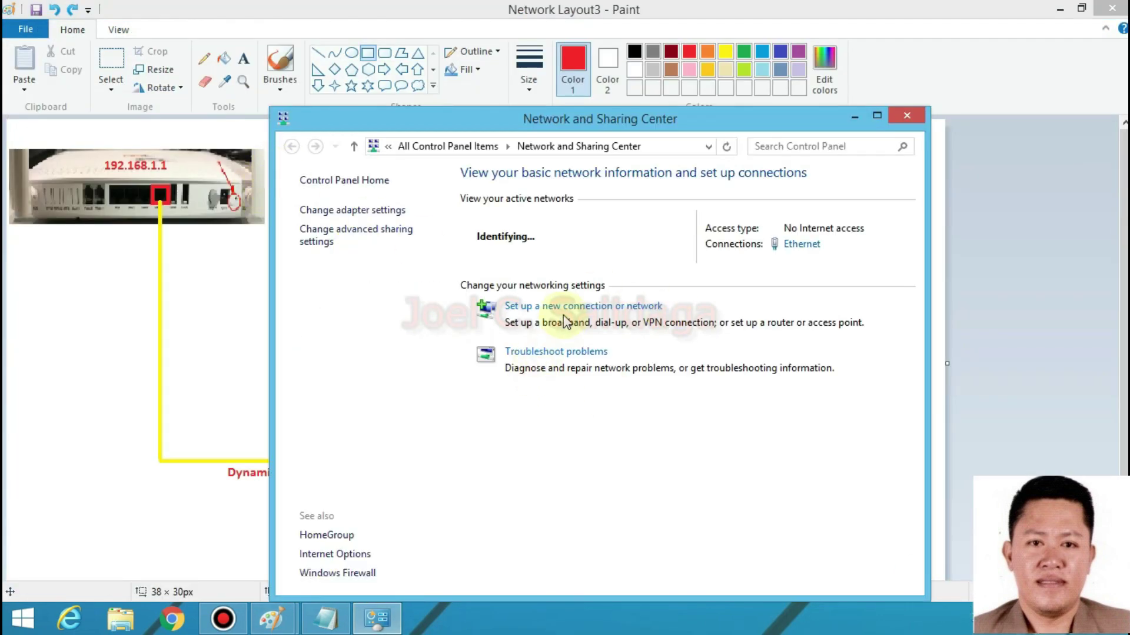
{"action": "left_click_drag", "start_coordinate": [713, 118], "coordinate": [718, 74]}
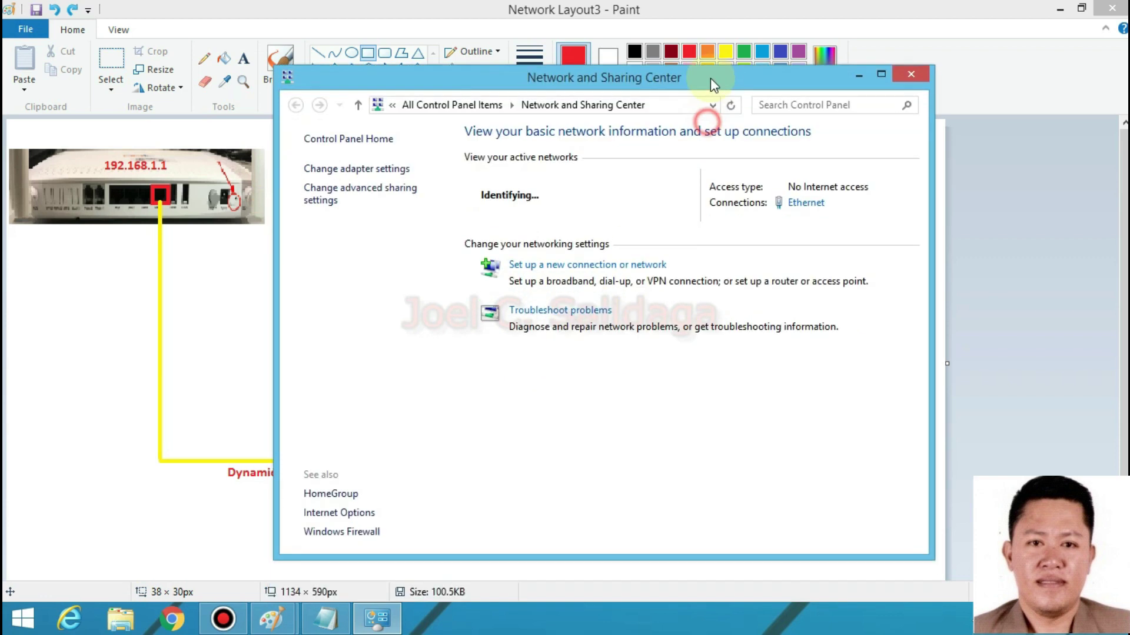
{"action": "left_click", "coordinate": [569, 262]}
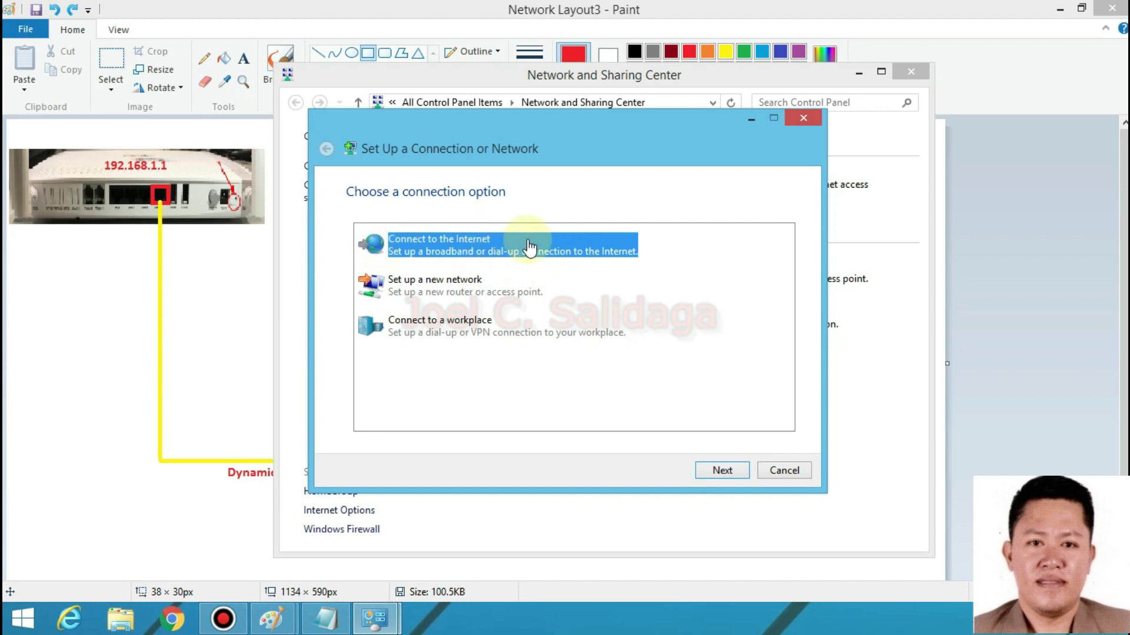
{"action": "left_click", "coordinate": [724, 471]}
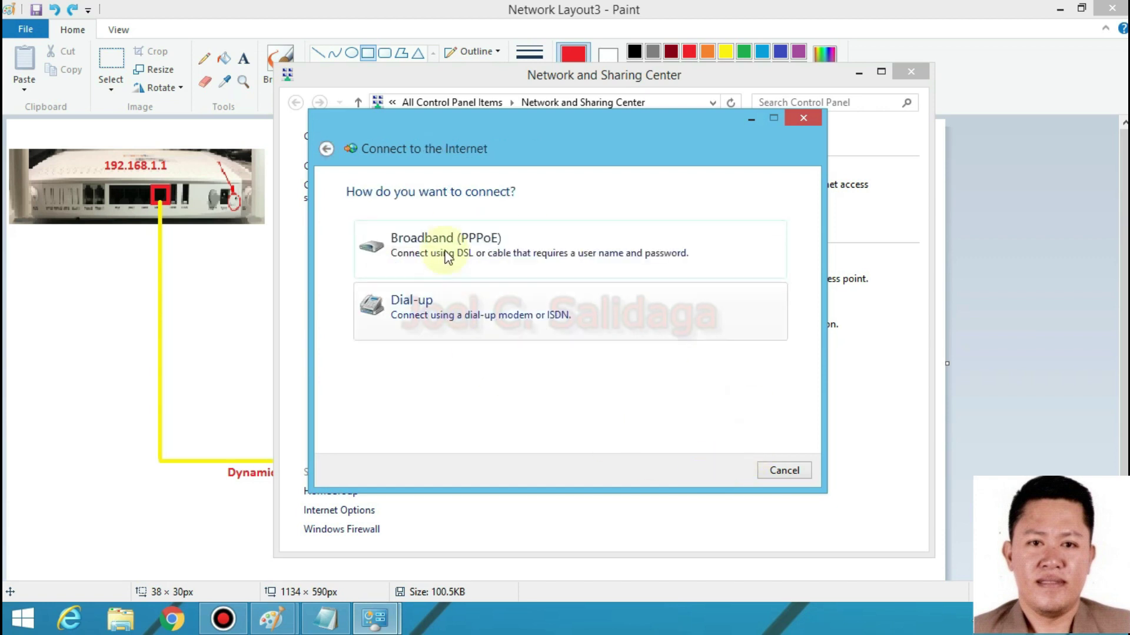
{"action": "left_click", "coordinate": [426, 253]}
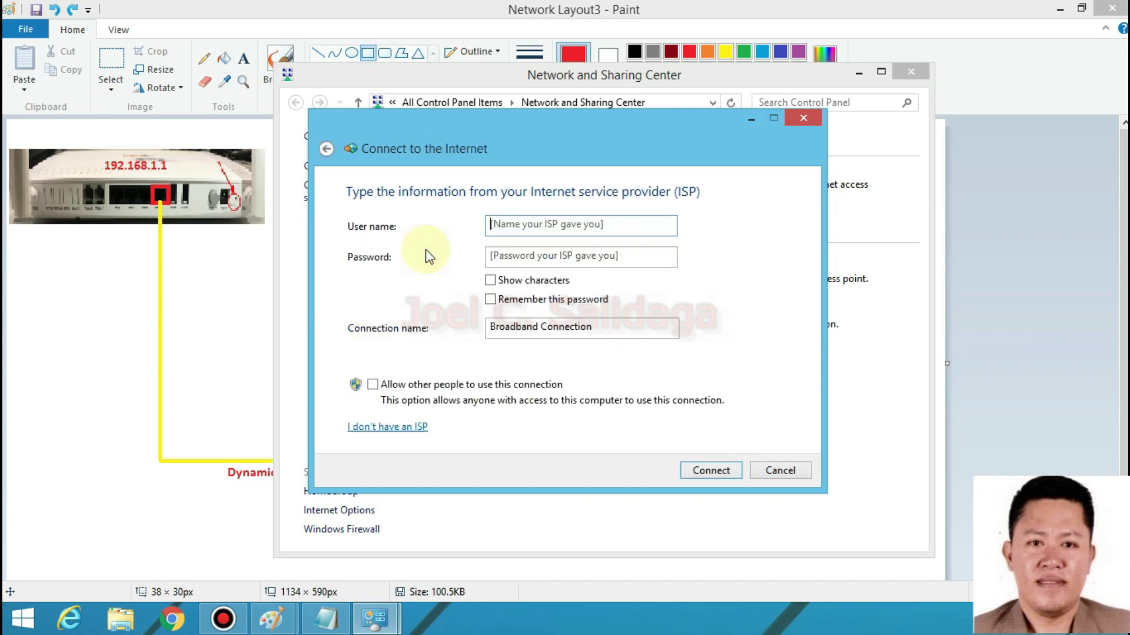
- Enter the ISP user name, show and remember the password, name it 5mbps, allow other users
{"action": "left_click", "coordinate": [517, 224]}
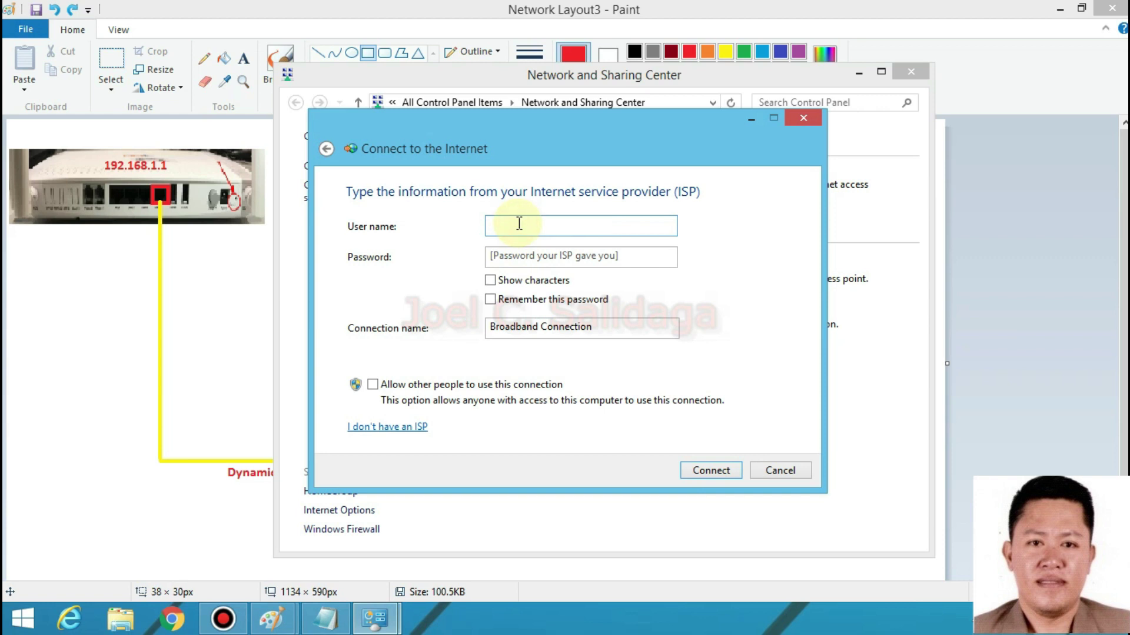
{"action": "type", "text": "user1"}
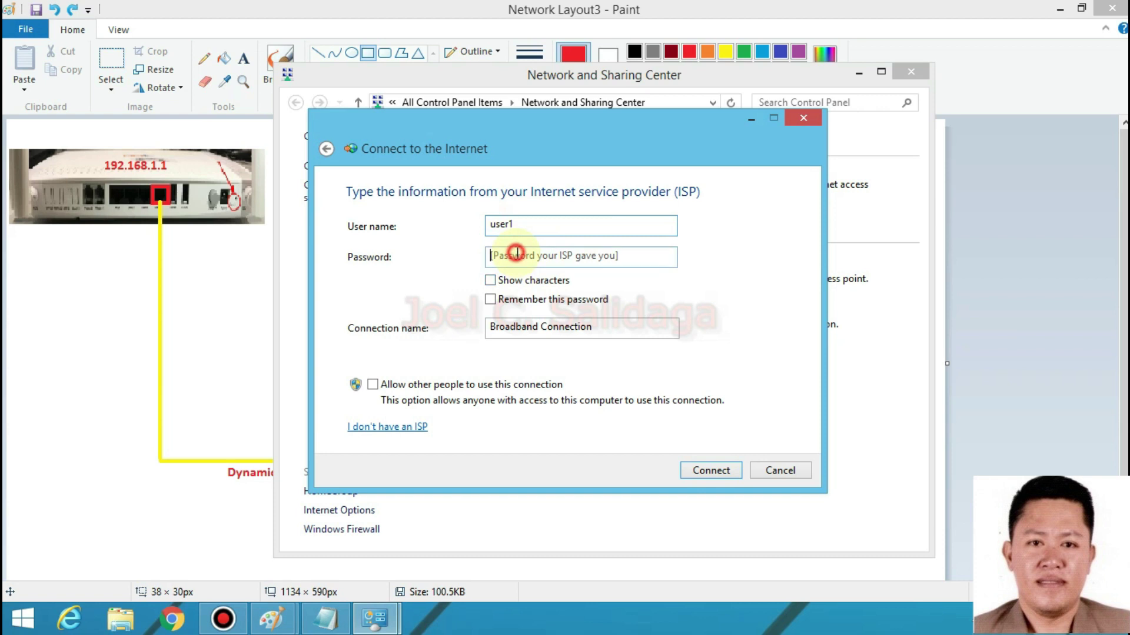
{"action": "type", "text": "123"}
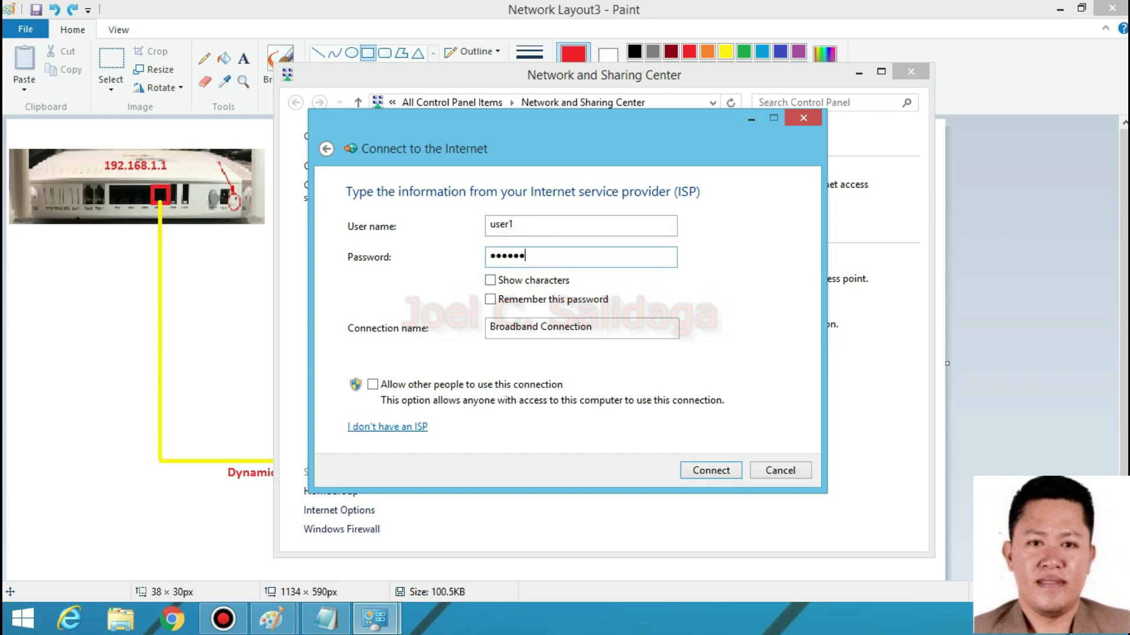
{"action": "left_click", "coordinate": [491, 280]}
{"action": "left_click", "coordinate": [494, 301]}
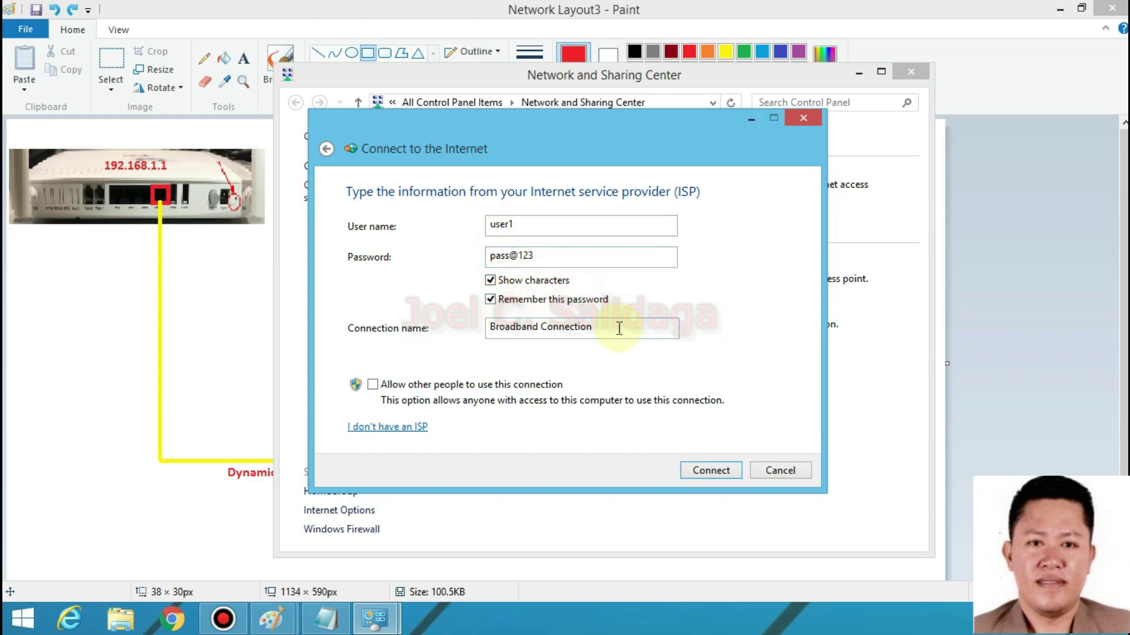
{"action": "left_click", "coordinate": [490, 324]}
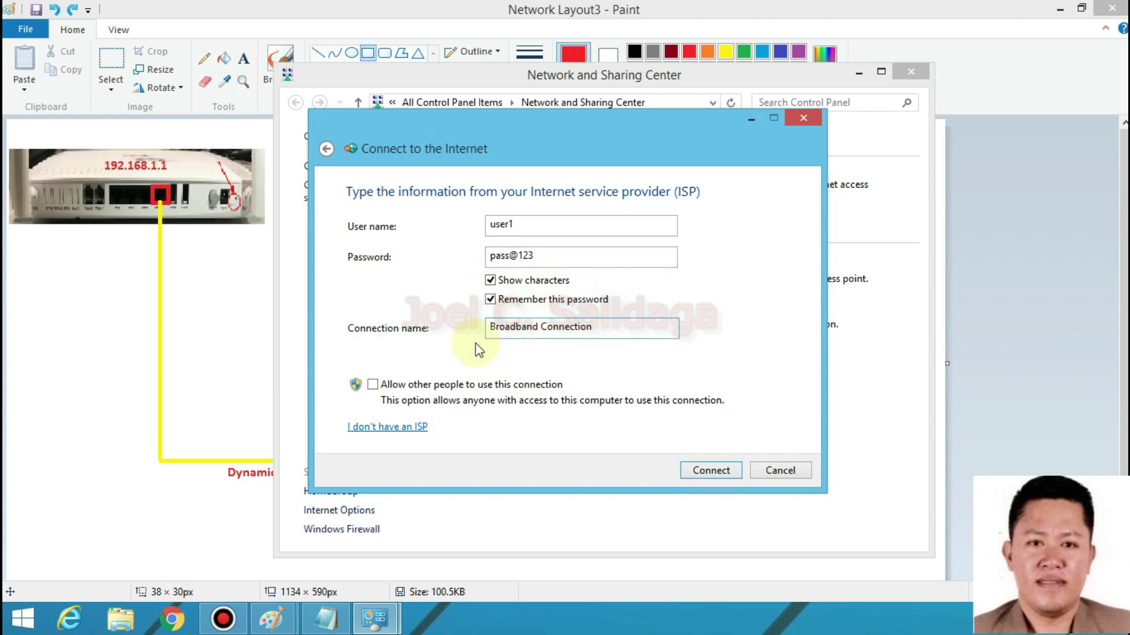
{"action": "type", "text": "5b"}
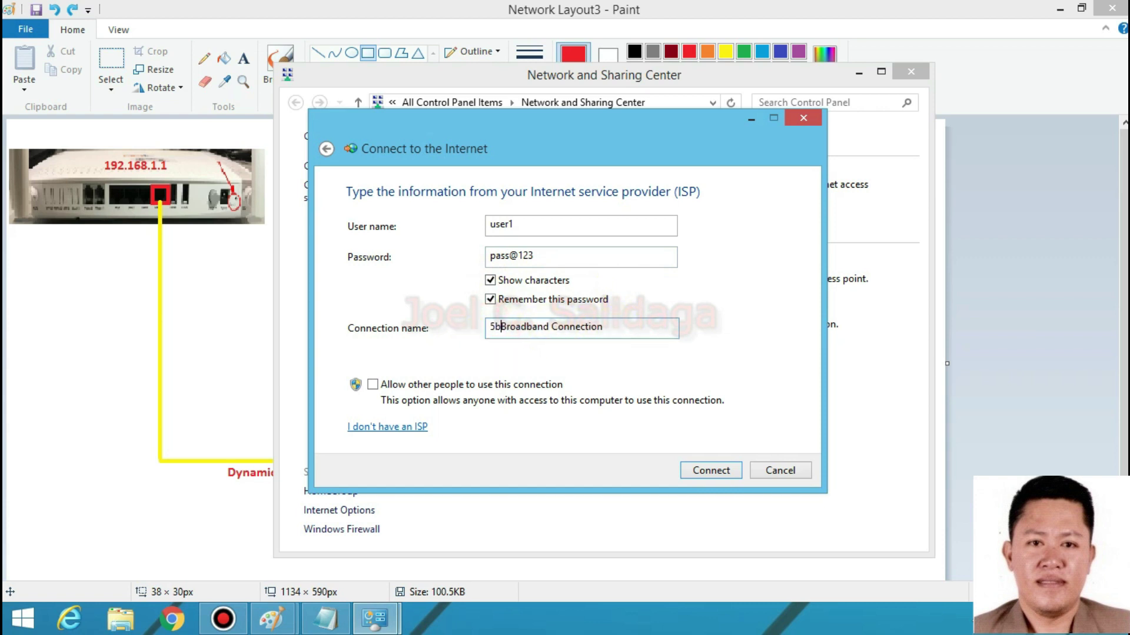
{"action": "key", "text": "BackSpace"}
{"action": "type", "text": "mbps"}
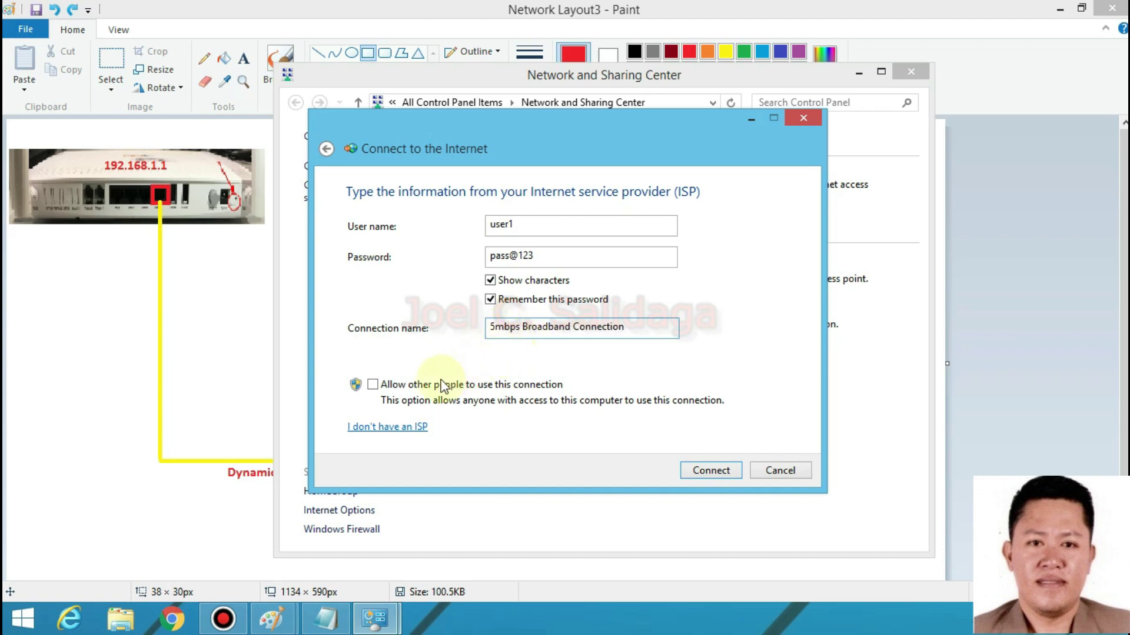
{"action": "left_click", "coordinate": [372, 384]}
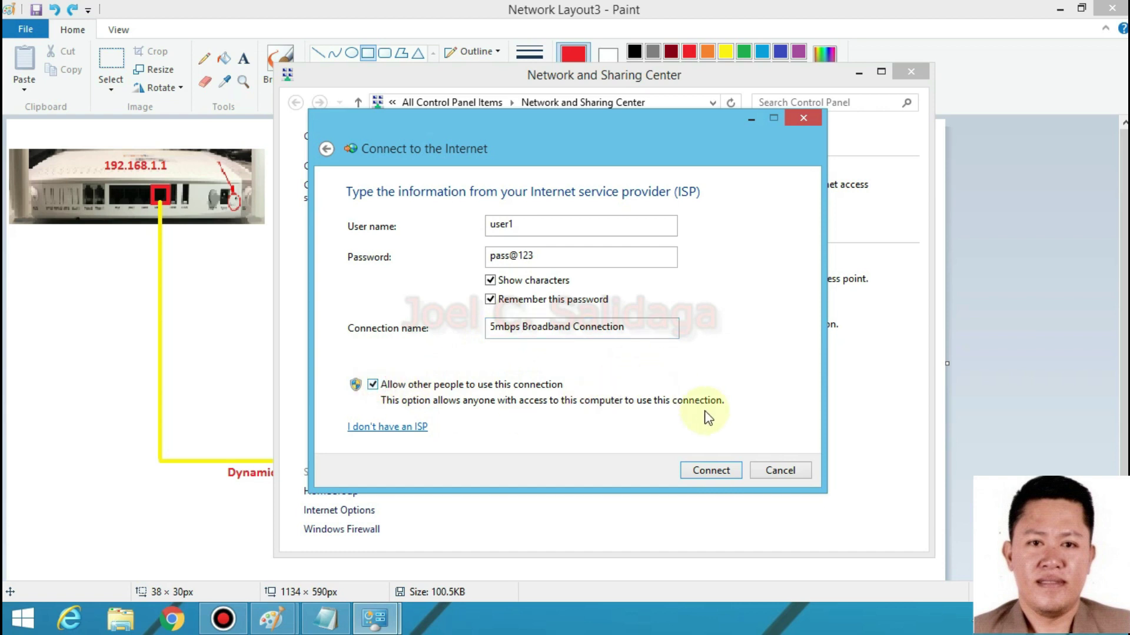
- Connect the 5mbps Broadband Connection and close the wizard once it reports Internet access
{"action": "left_click", "coordinate": [710, 471]}
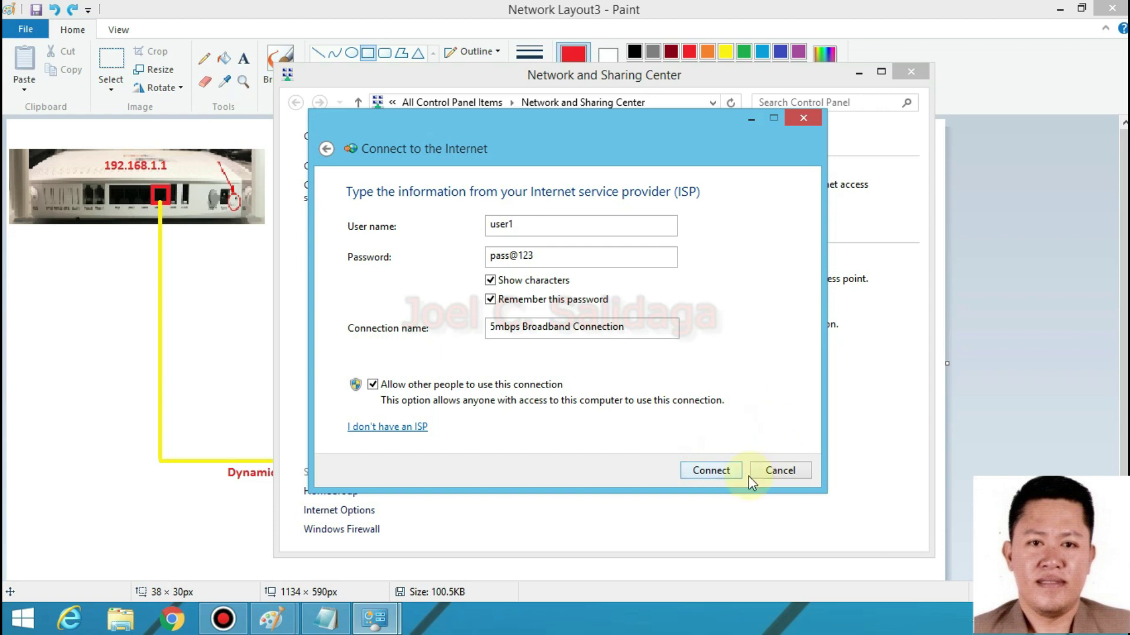
{"action": "left_click", "coordinate": [727, 471]}
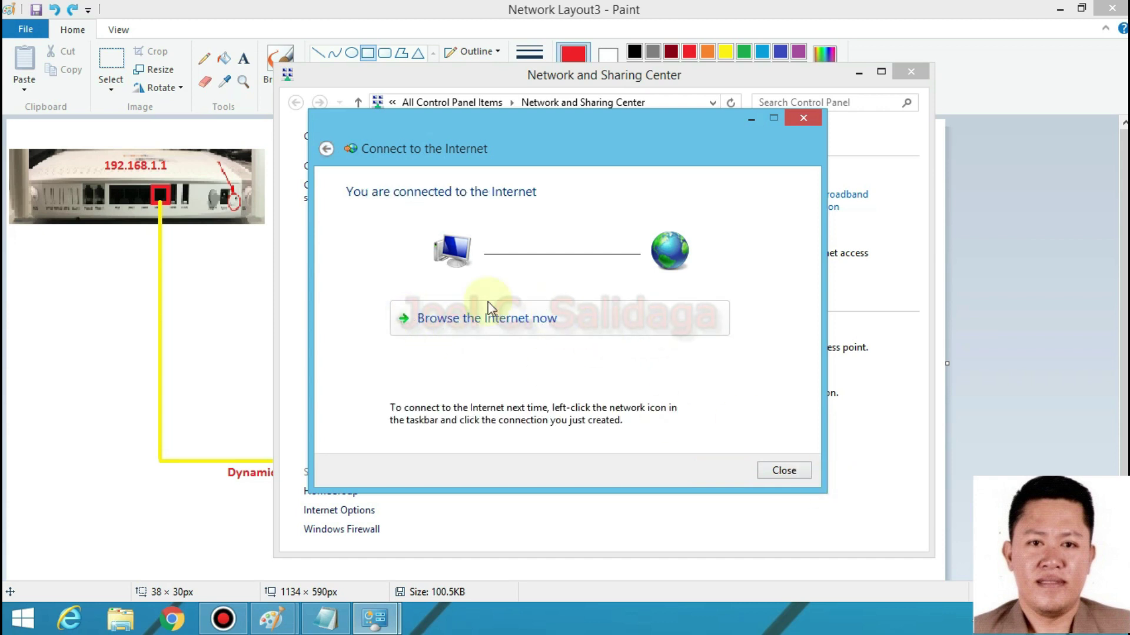
{"action": "left_click", "coordinate": [784, 471]}
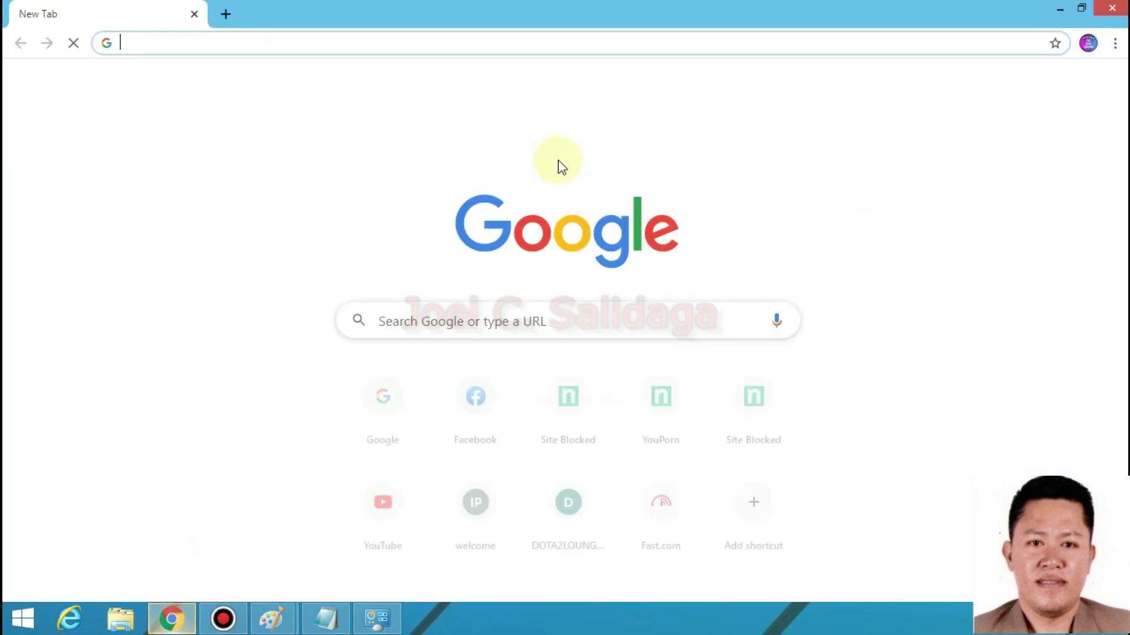
- Load Facebook, then run speedtest.net in a new tab: 17 ms ping, 1.85 Mbps download
{"action": "left_click", "coordinate": [474, 401]}
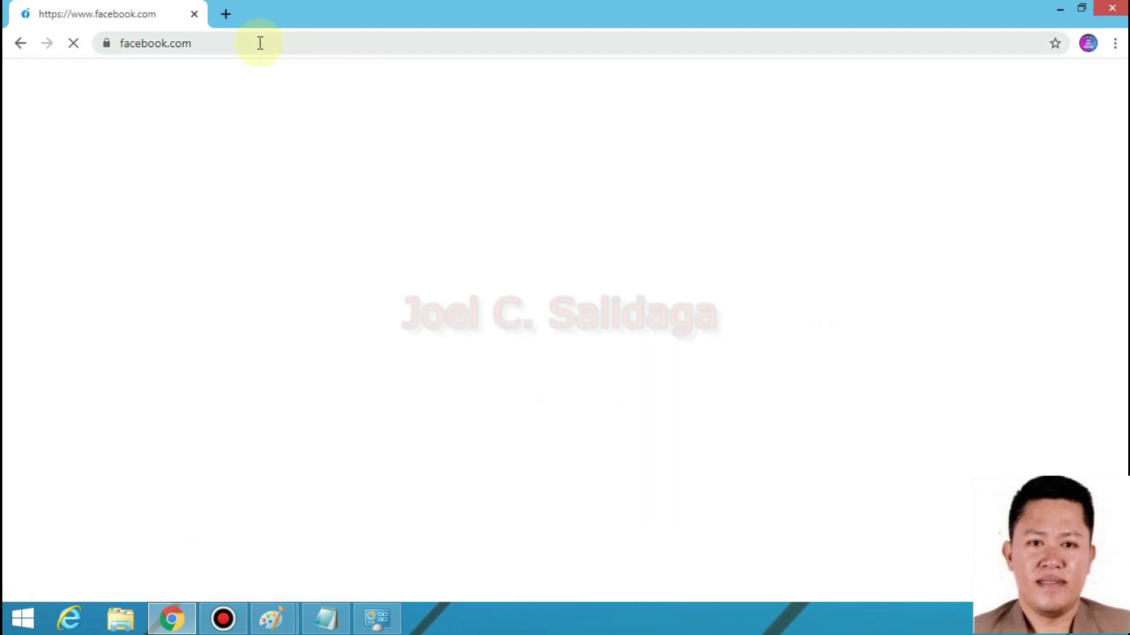
{"action": "left_click", "coordinate": [224, 13]}
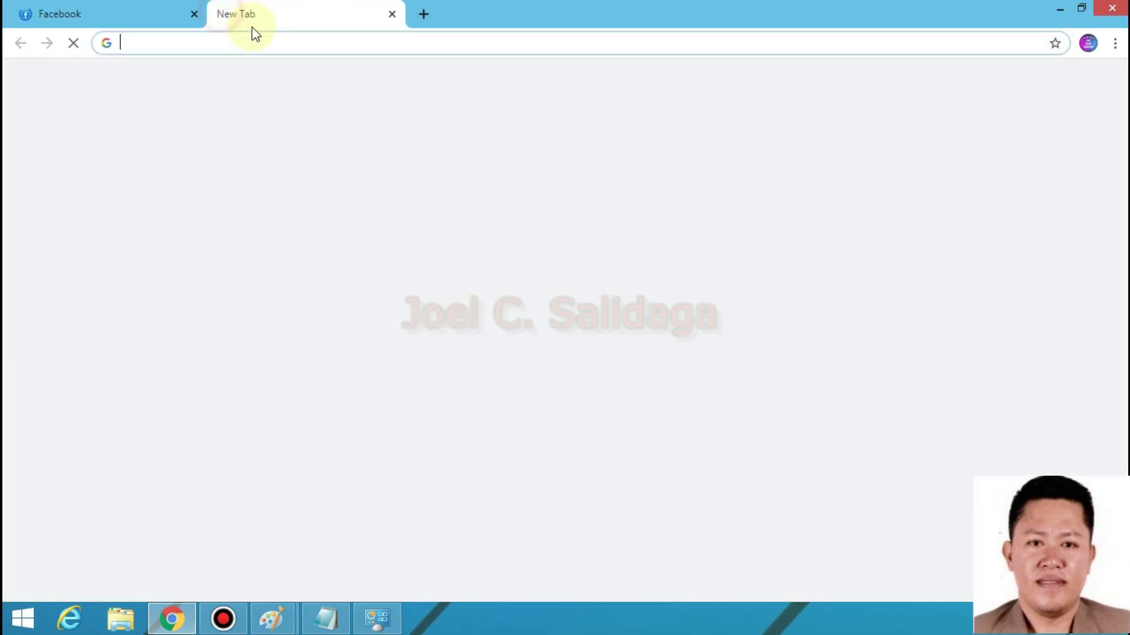
{"action": "type", "text": "spe"}
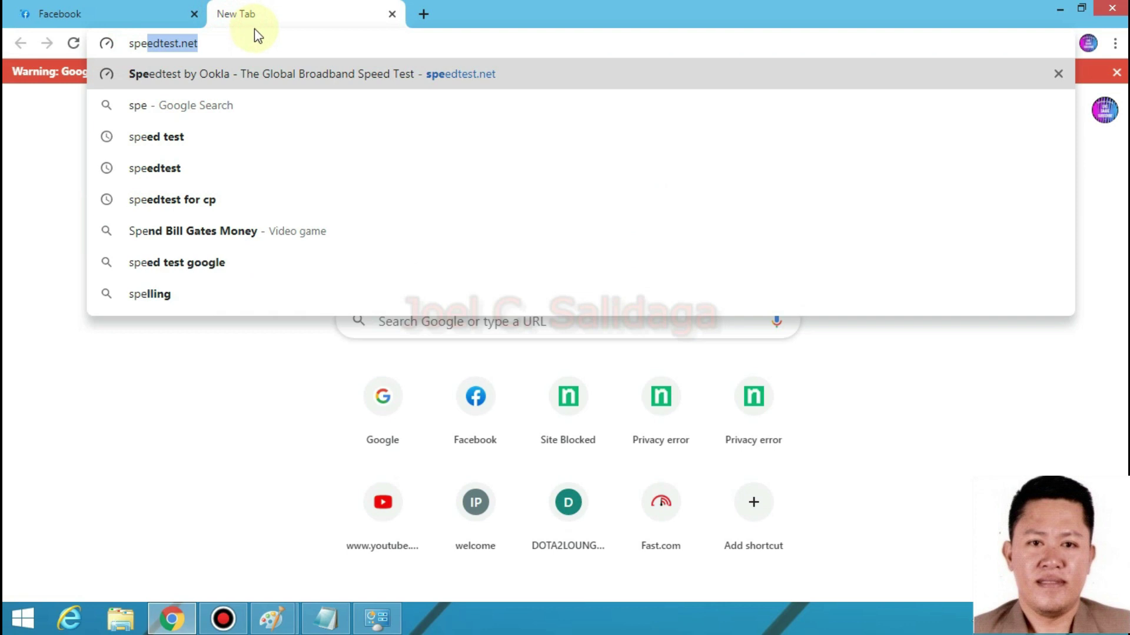
{"action": "left_click", "coordinate": [262, 39]}
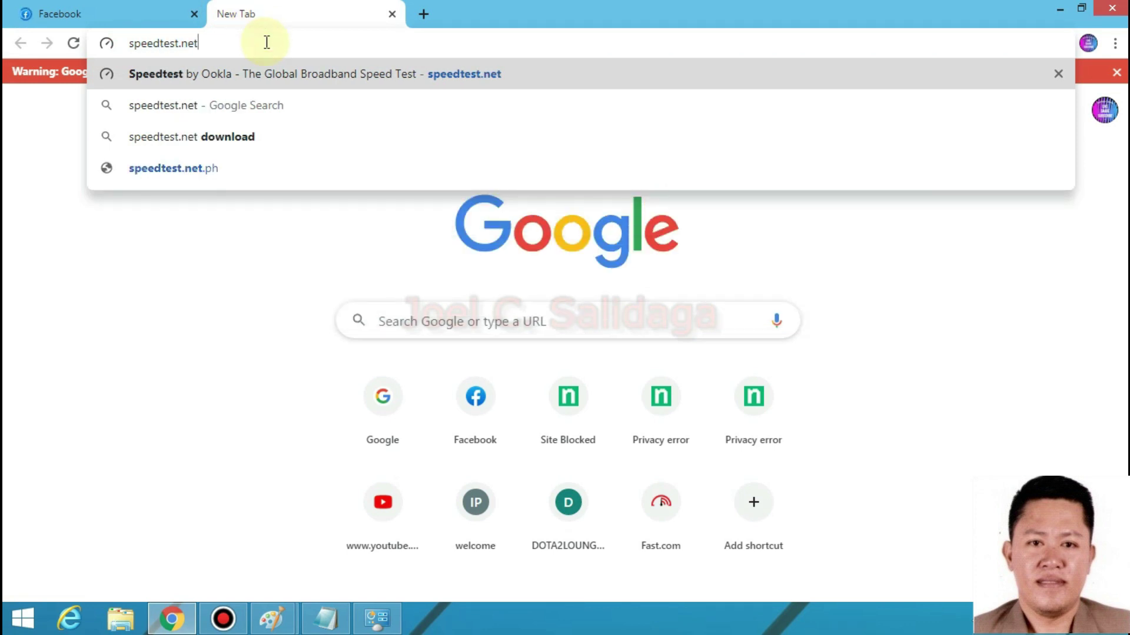
{"action": "key", "text": "Return"}
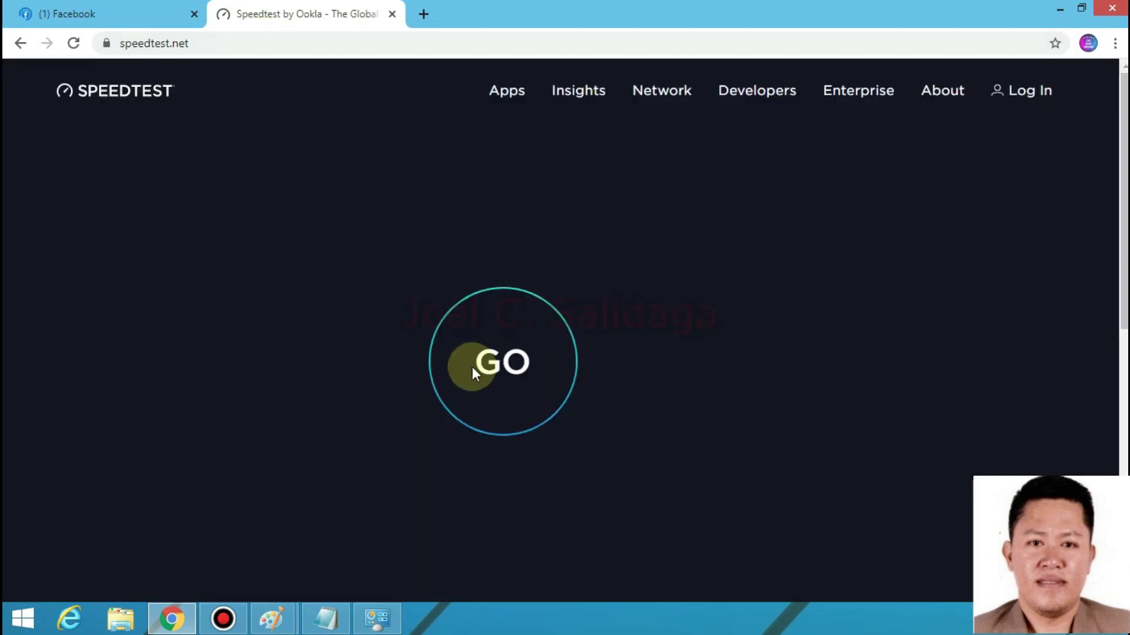
{"action": "left_click", "coordinate": [493, 375]}
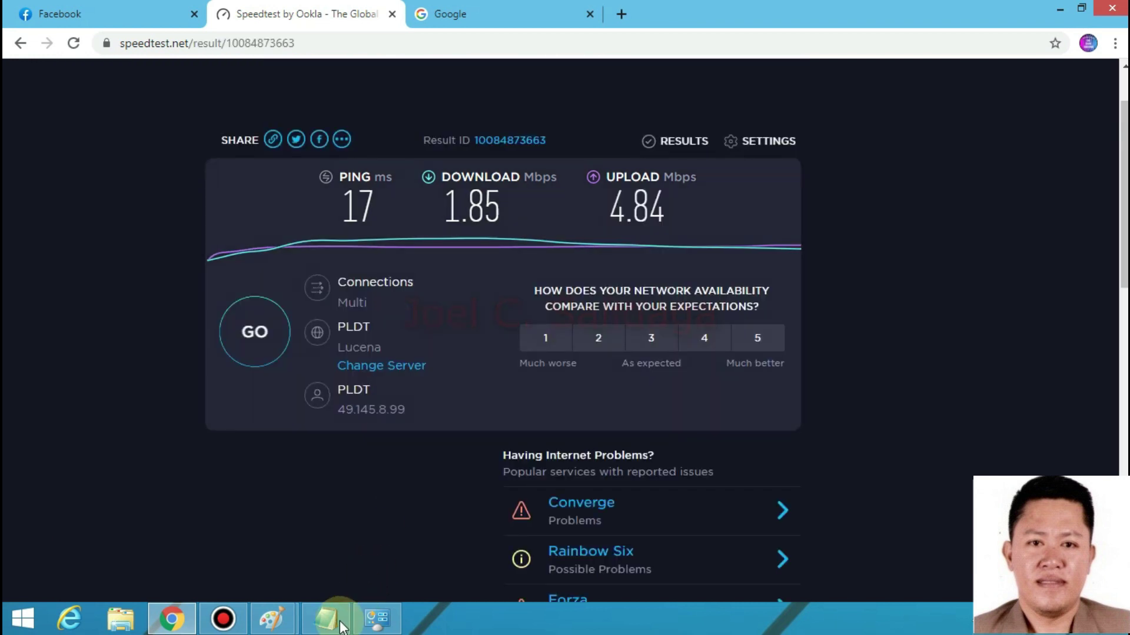
- Disconnect the 5mbps Broadband Connection from its status window in Network and Sharing Center
{"action": "left_click", "coordinate": [377, 617]}
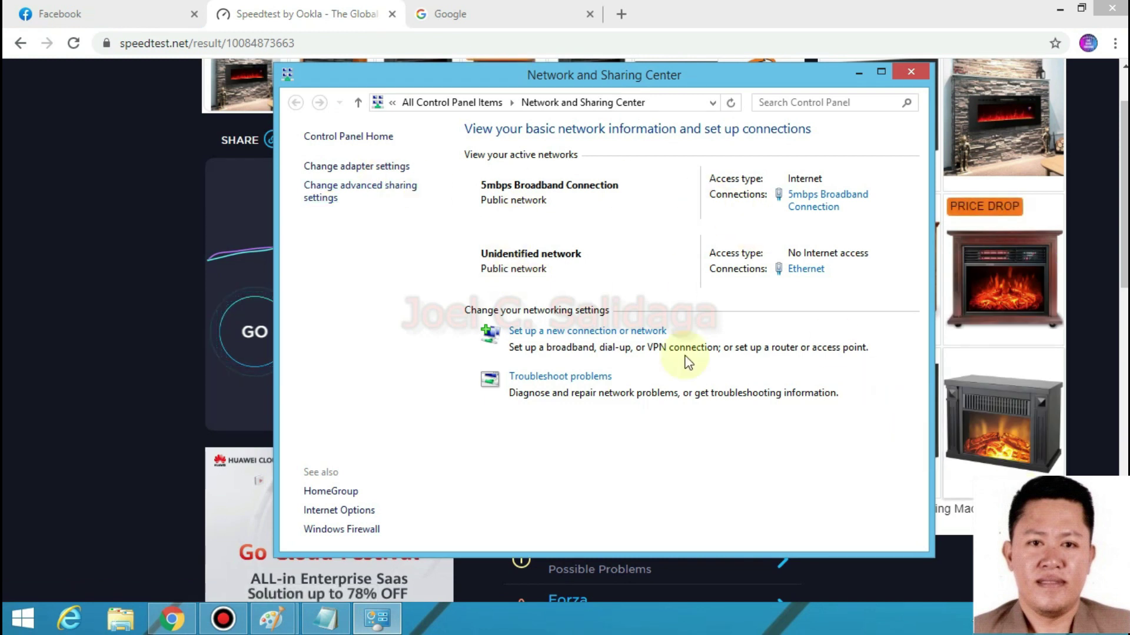
{"action": "left_click", "coordinate": [570, 333]}
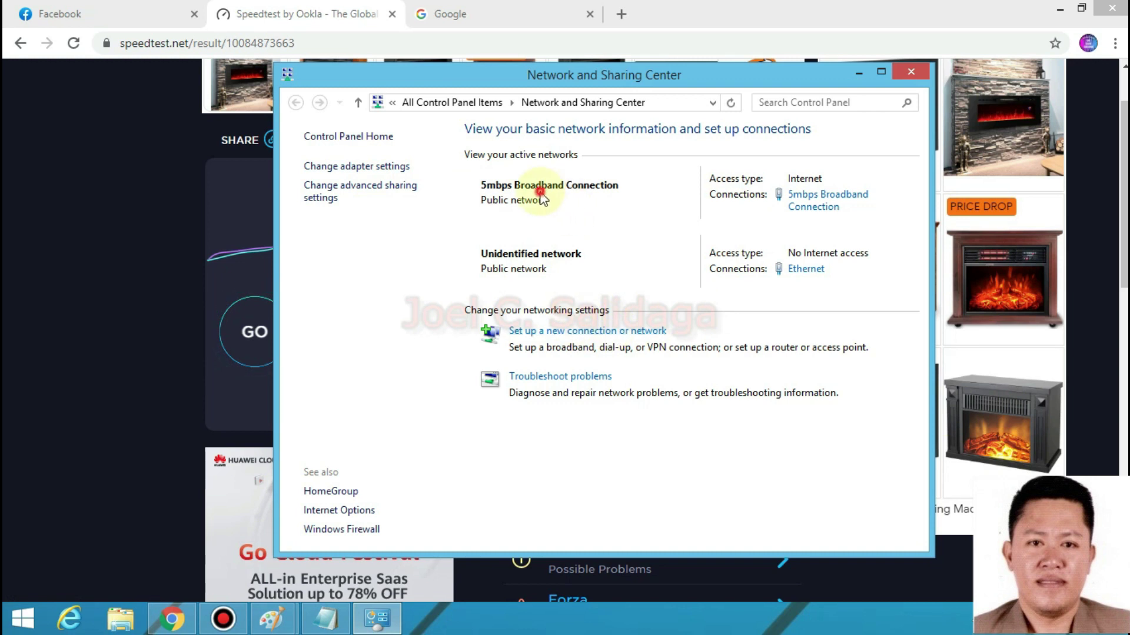
{"action": "left_click", "coordinate": [826, 212]}
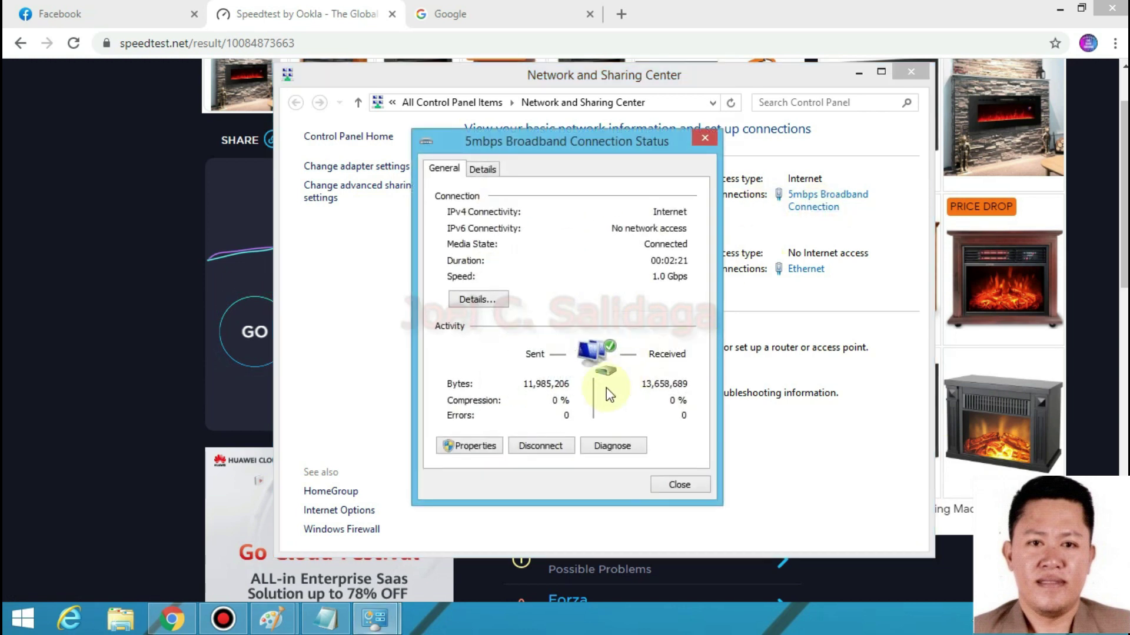
{"action": "left_click", "coordinate": [540, 446]}
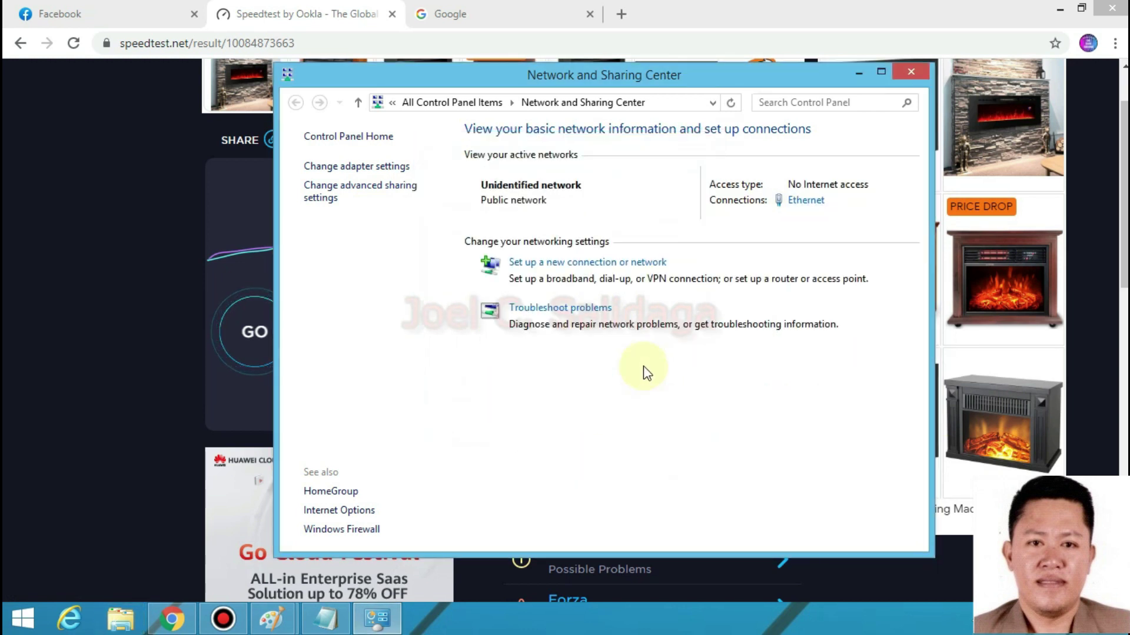
- Start a new Internet connection setup, choosing to create a new Broadband (PPPoE) connection
{"action": "left_click", "coordinate": [557, 266]}
{"action": "double_click", "coordinate": [500, 246]}
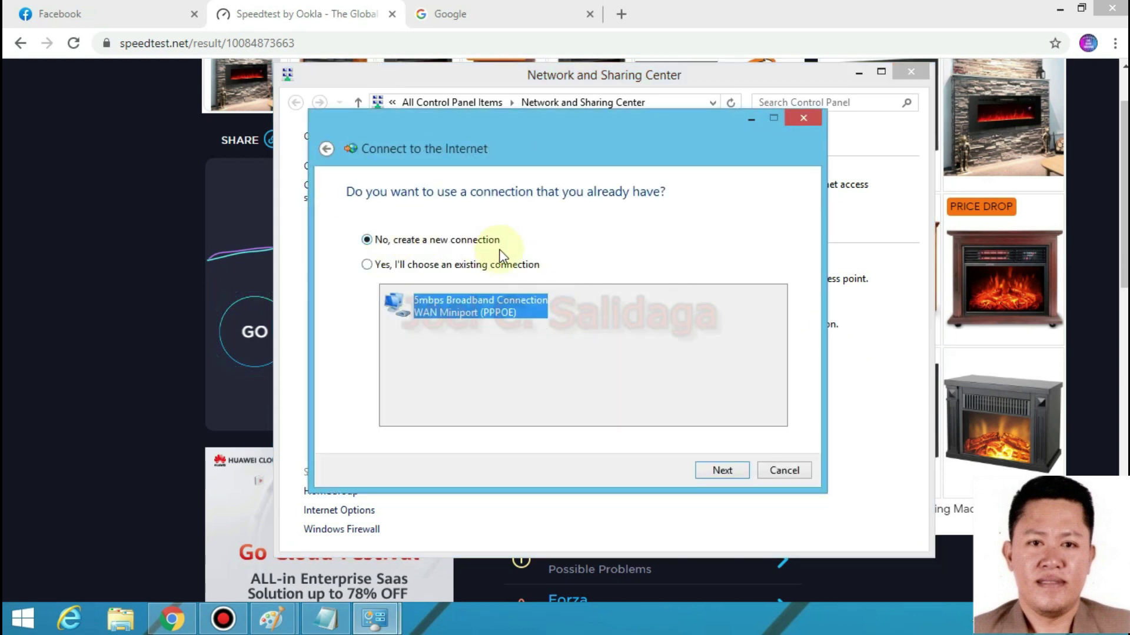
{"action": "left_click", "coordinate": [723, 469]}
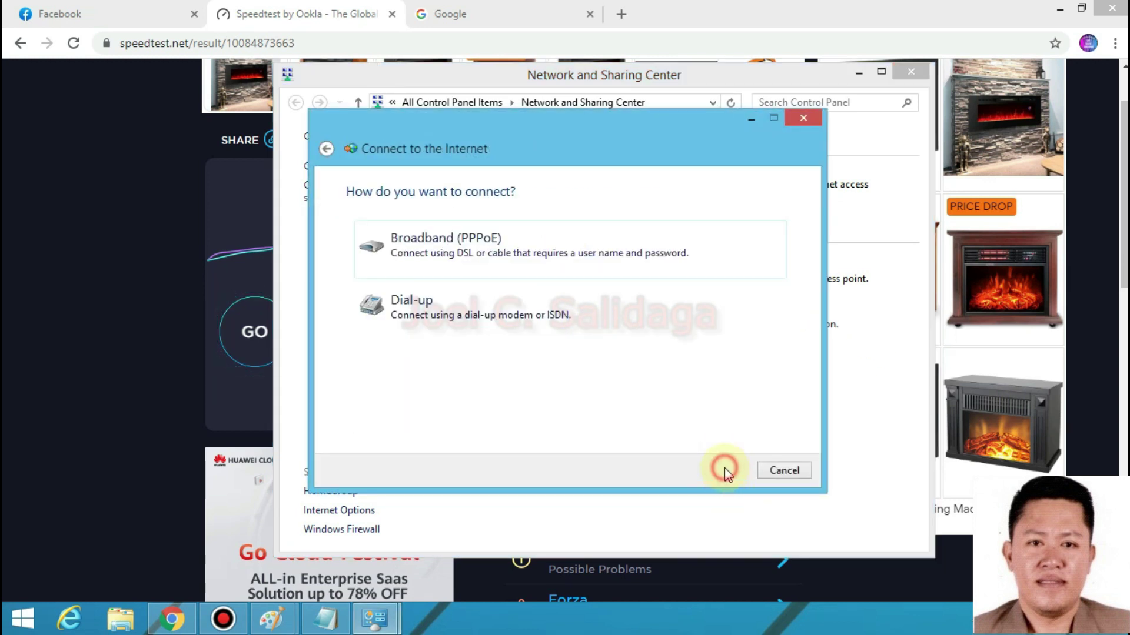
{"action": "left_click", "coordinate": [425, 253]}
- Enter the ISP login, remember the password, name it 10mbps Broadband Connection, and connect
{"action": "type", "text": "us"}
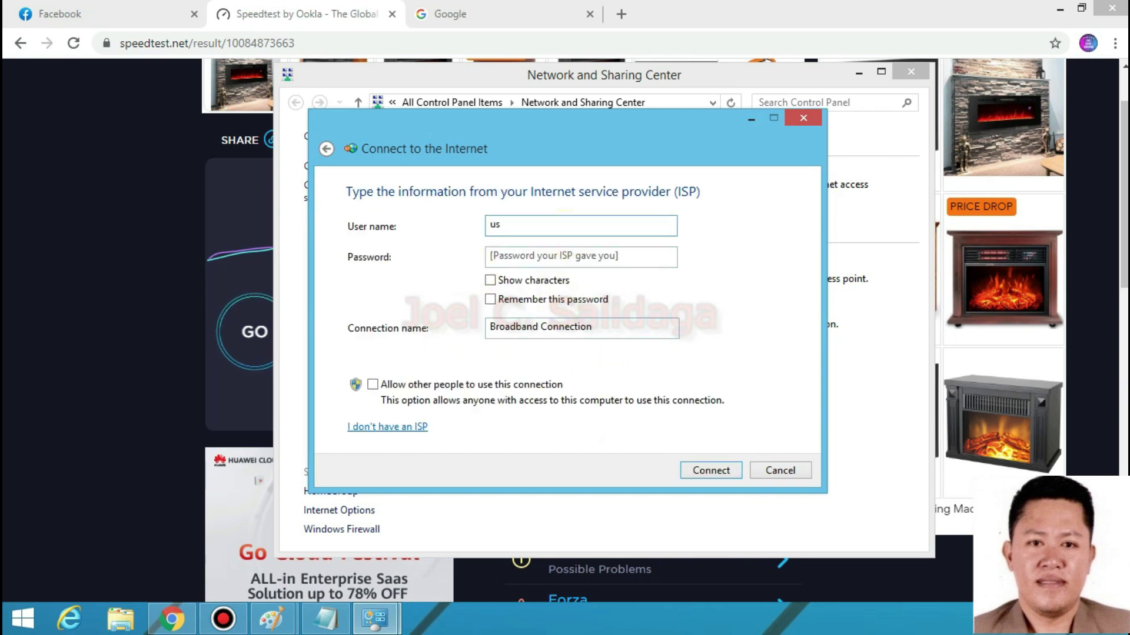
{"action": "type", "text": "ser"}
{"action": "type", "text": "e"}
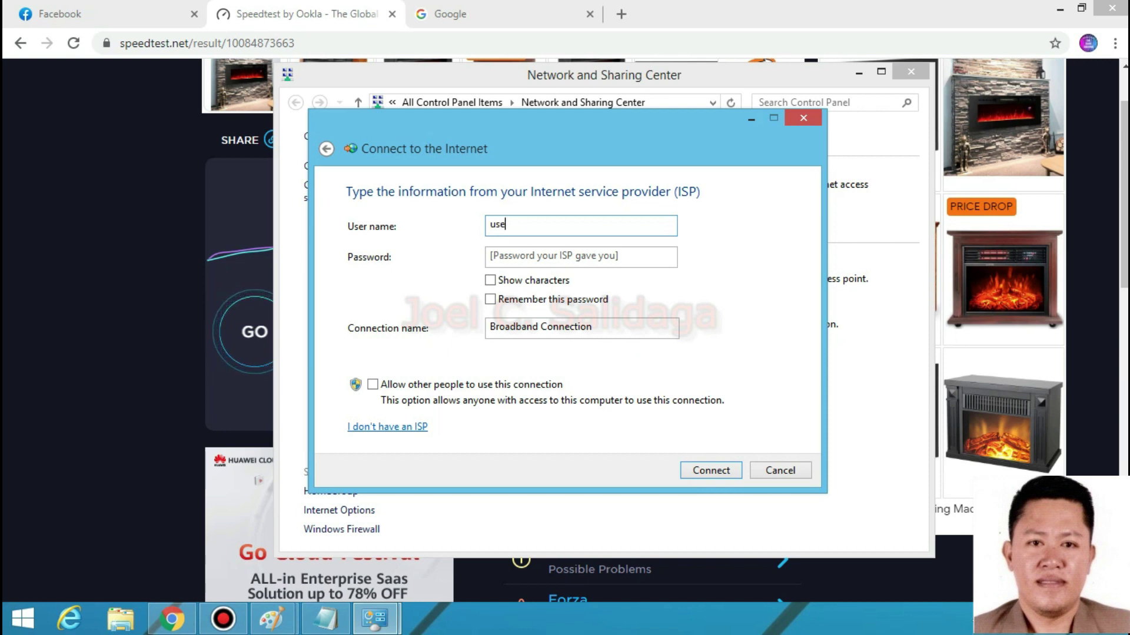
{"action": "left_click", "coordinate": [497, 256]}
{"action": "type", "text": "pass"}
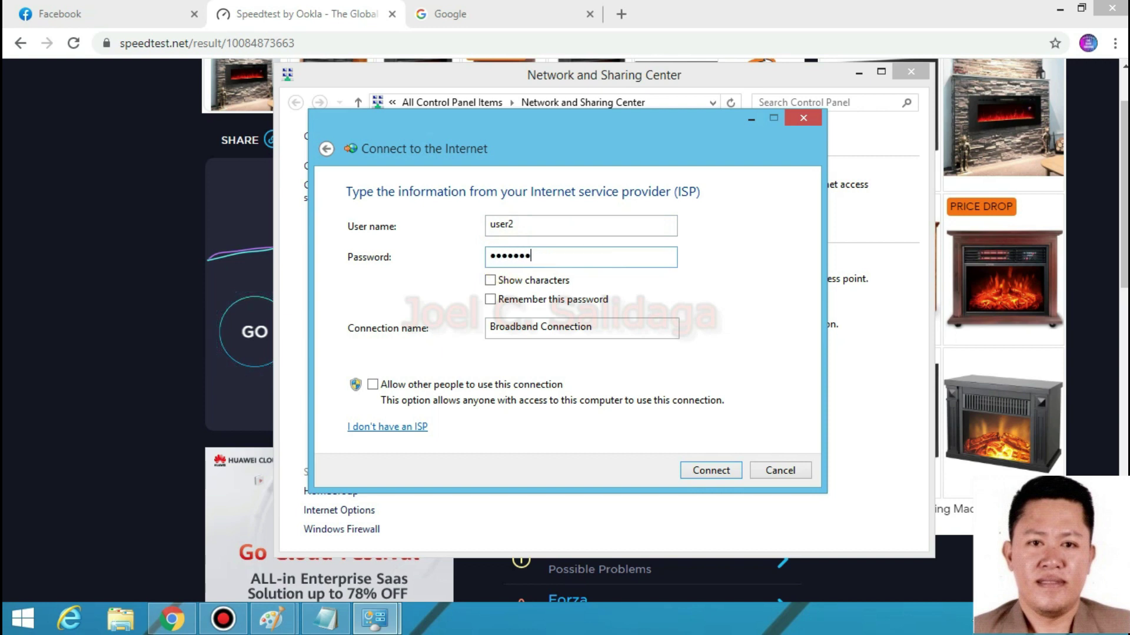
{"action": "type", "text": "@123"}
{"action": "left_click", "coordinate": [490, 280]}
{"action": "left_click", "coordinate": [490, 299]}
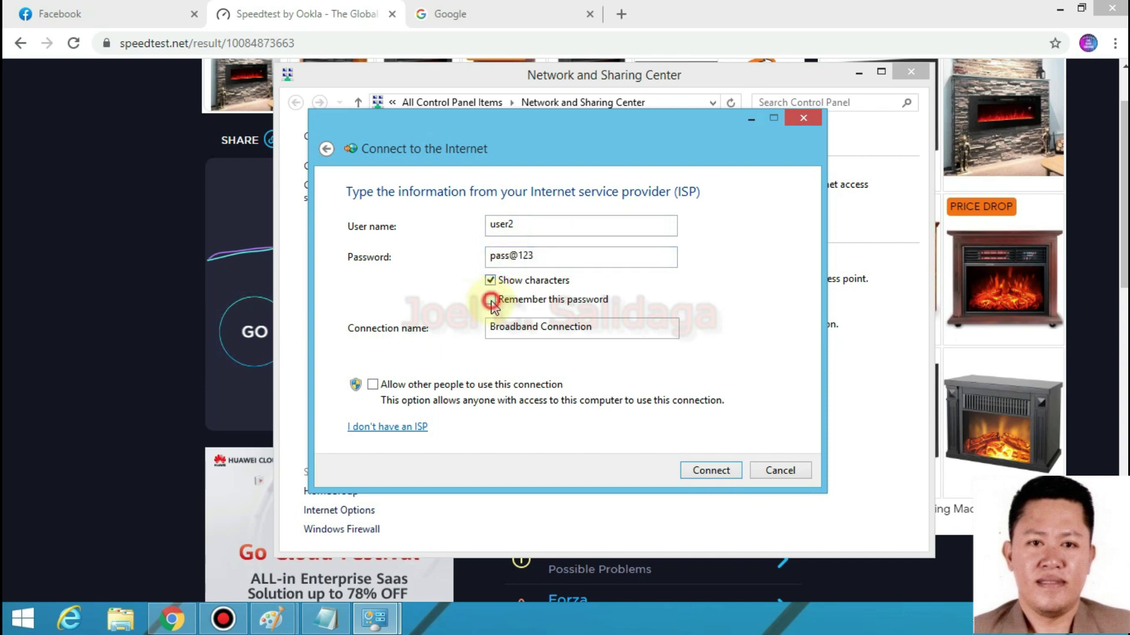
{"action": "left_click", "coordinate": [487, 327]}
{"action": "type", "text": "10mb"}
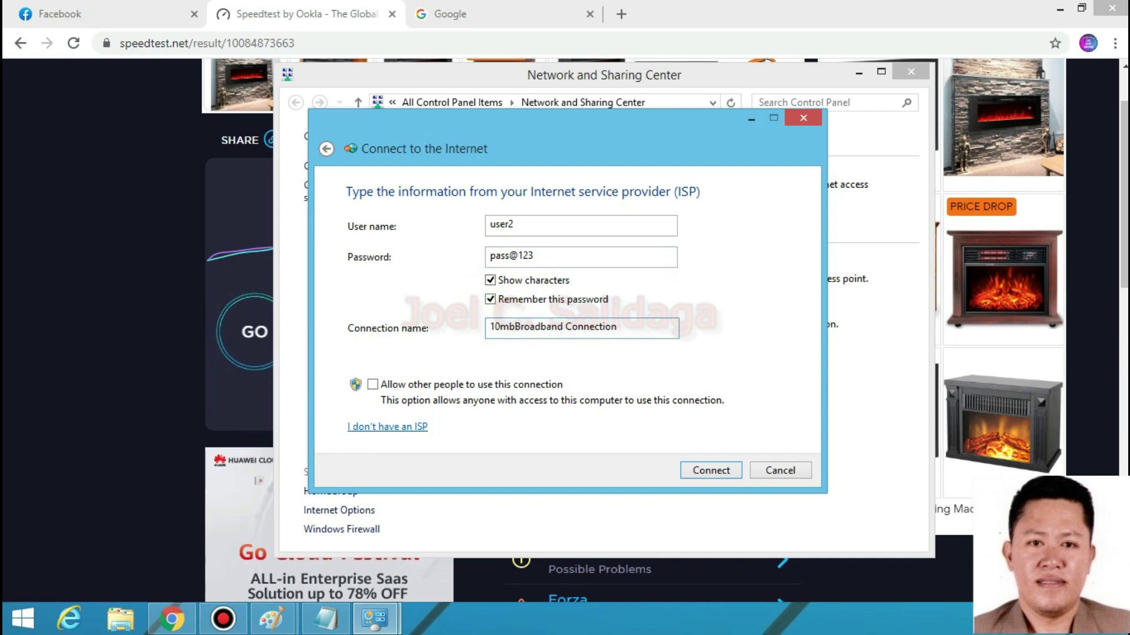
{"action": "type", "text": "ps"}
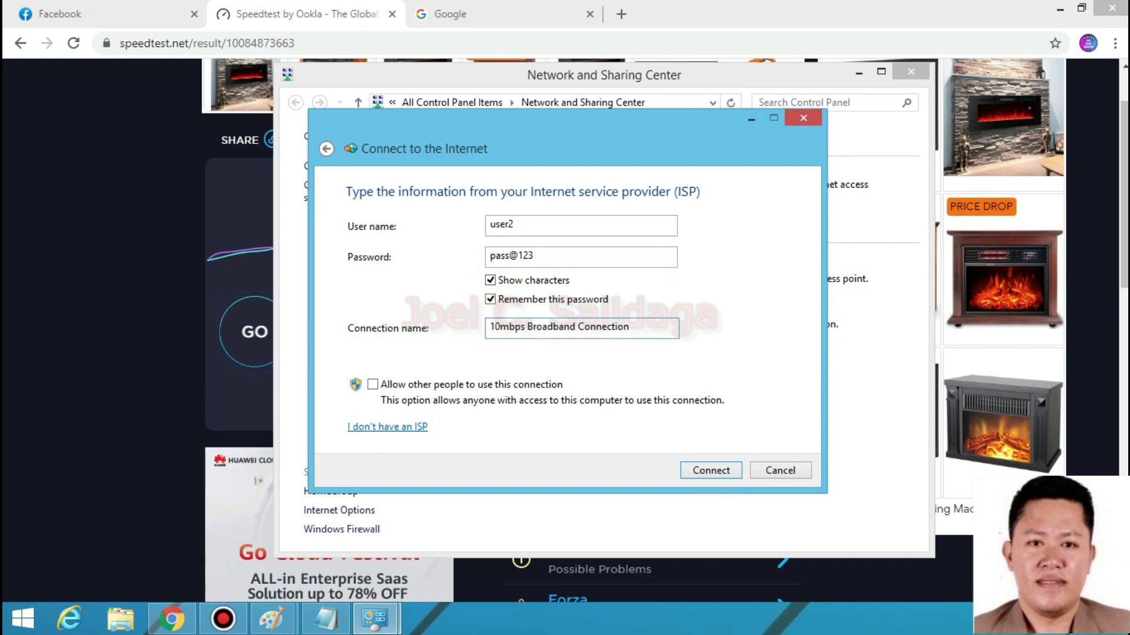
{"action": "left_click", "coordinate": [372, 384]}
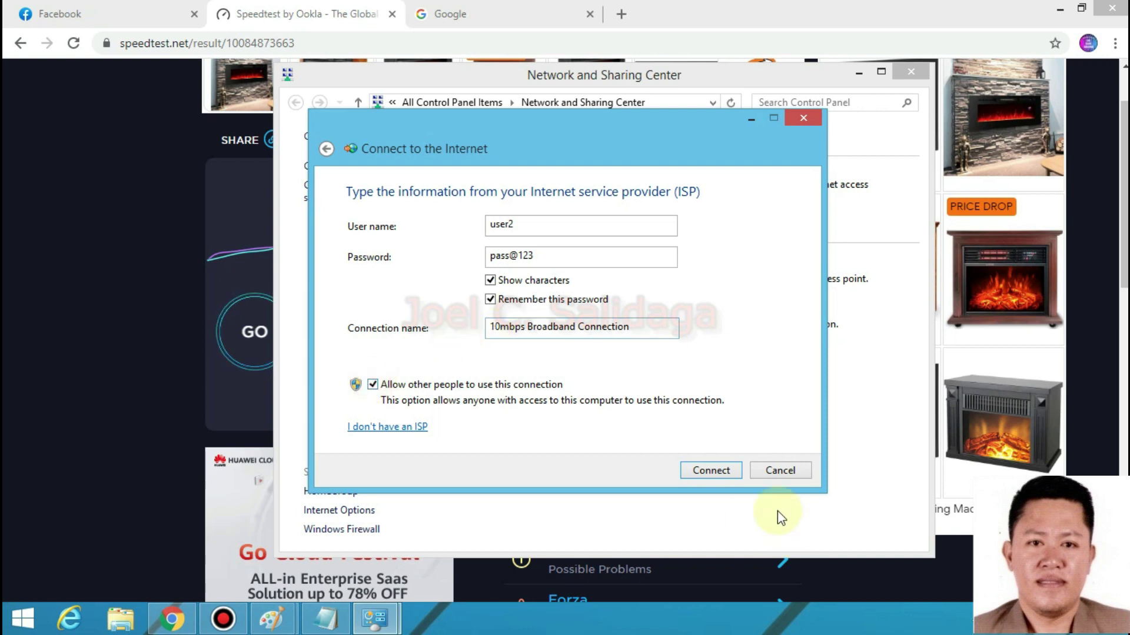
{"action": "left_click", "coordinate": [712, 471]}
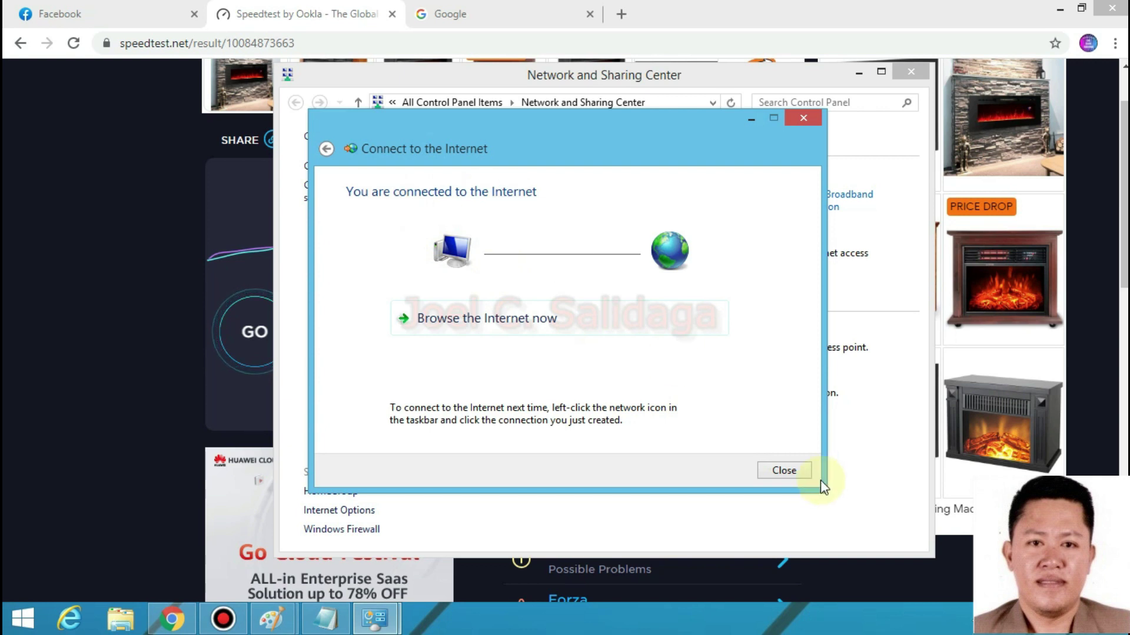
{"action": "left_click", "coordinate": [783, 469]}
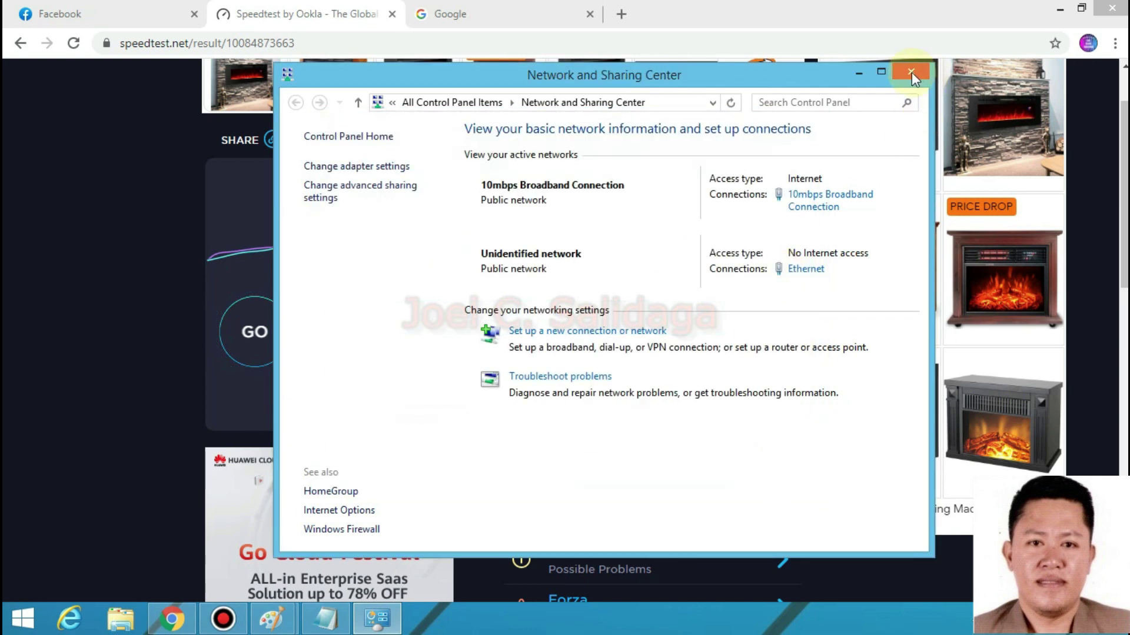
- Reload the Facebook and Google tabs over the new connection
{"action": "left_click", "coordinate": [859, 71]}
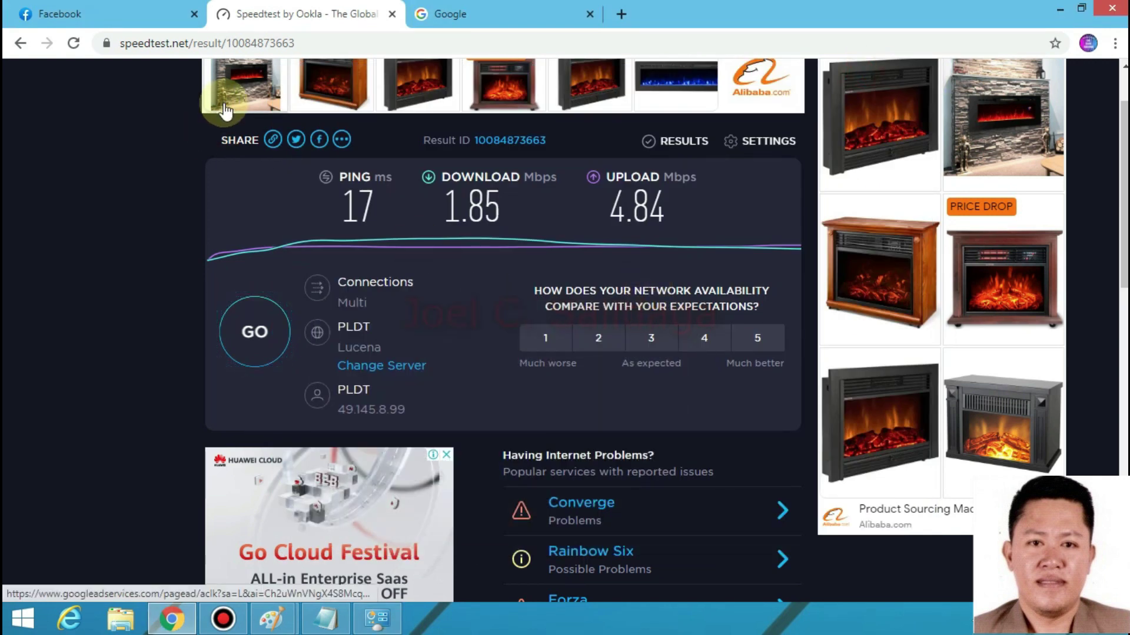
{"action": "left_click", "coordinate": [97, 12]}
{"action": "left_click", "coordinate": [73, 43]}
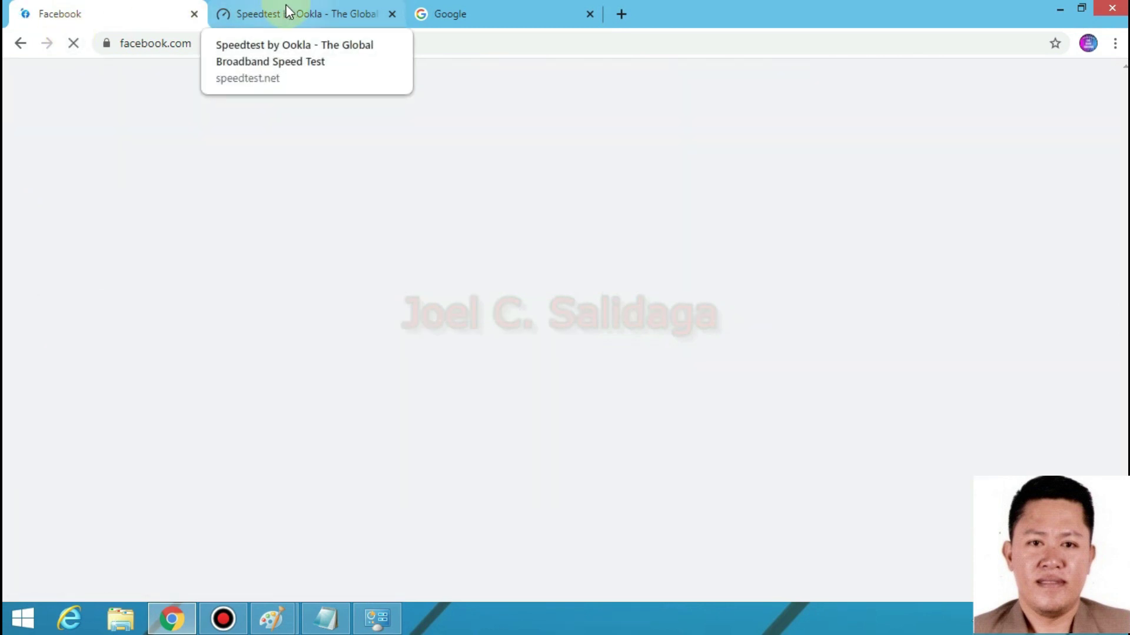
{"action": "left_click", "coordinate": [512, 13]}
{"action": "left_click", "coordinate": [73, 43]}
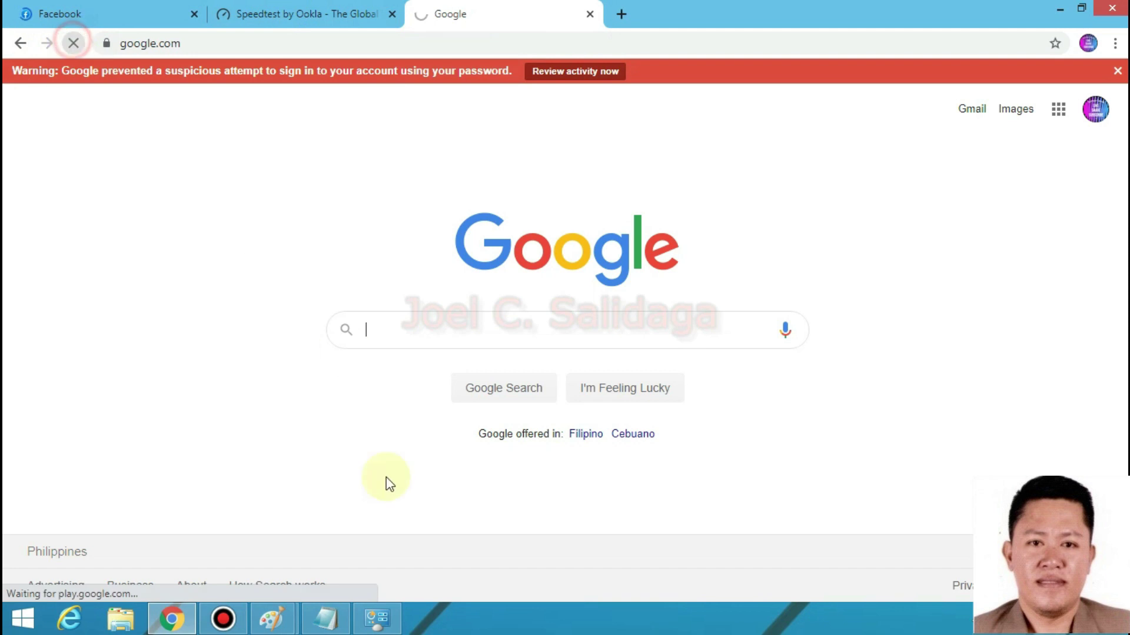
- Rerun Speedtest (8 ms ping, 2.68 Mbps download), then restore Network and Sharing Center
{"action": "left_click", "coordinate": [377, 618]}
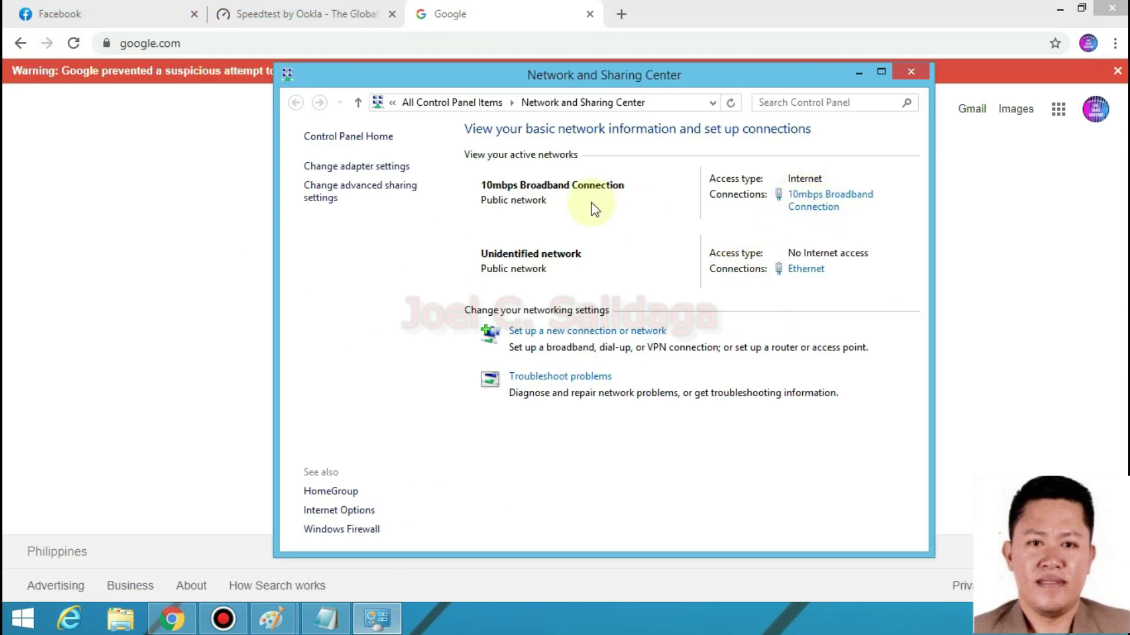
{"action": "left_click", "coordinate": [383, 614]}
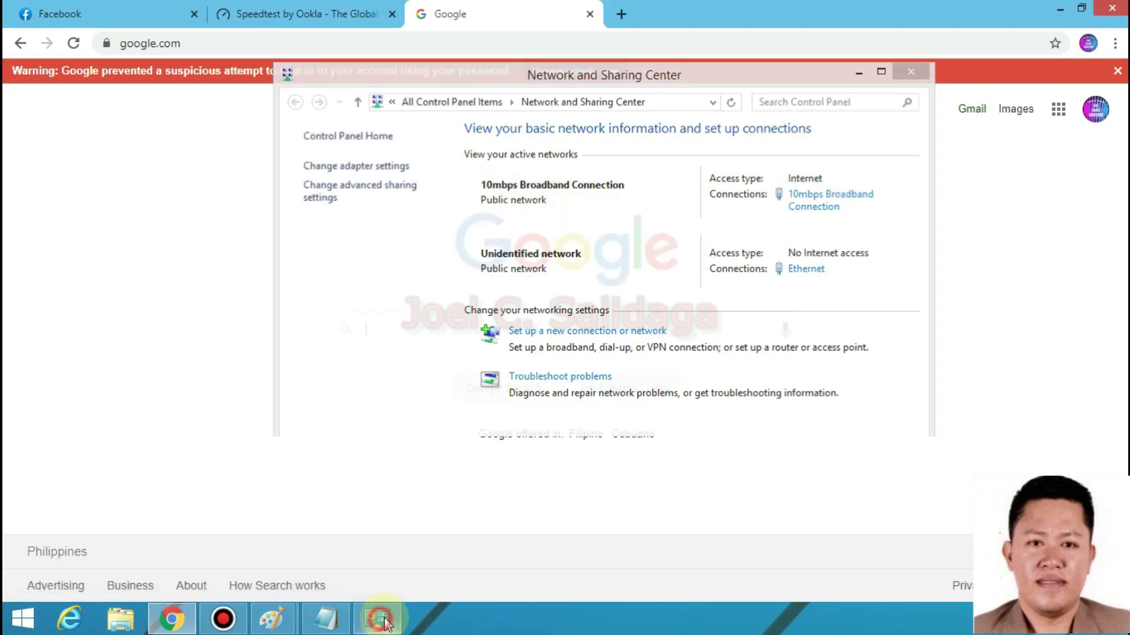
{"action": "left_click", "coordinate": [295, 13]}
{"action": "left_click", "coordinate": [252, 330]}
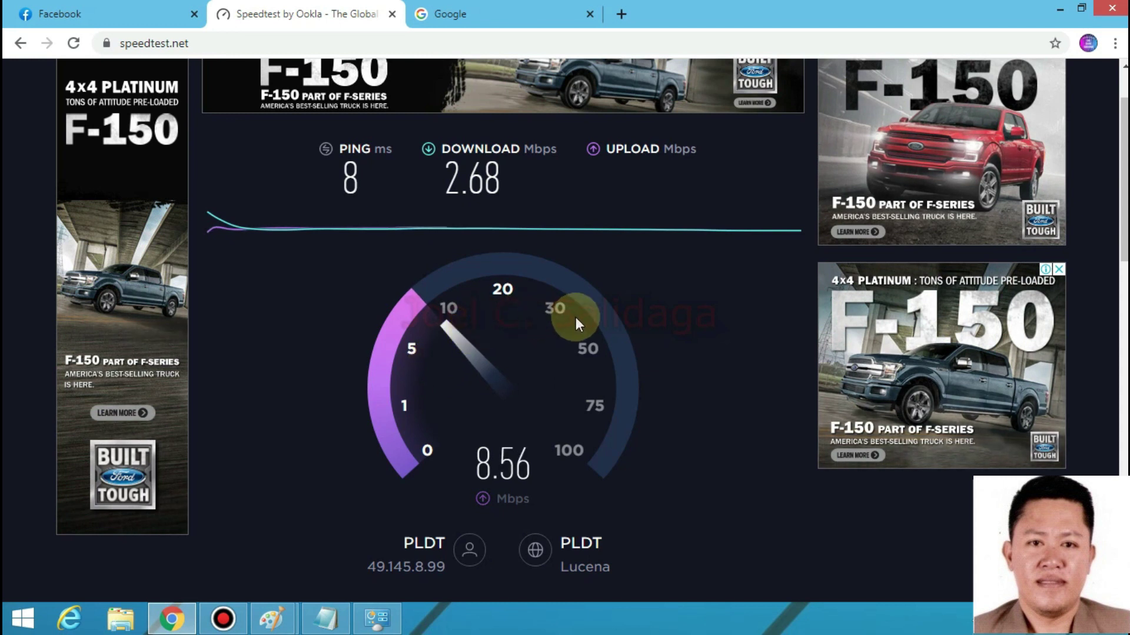
{"action": "left_click", "coordinate": [371, 627]}
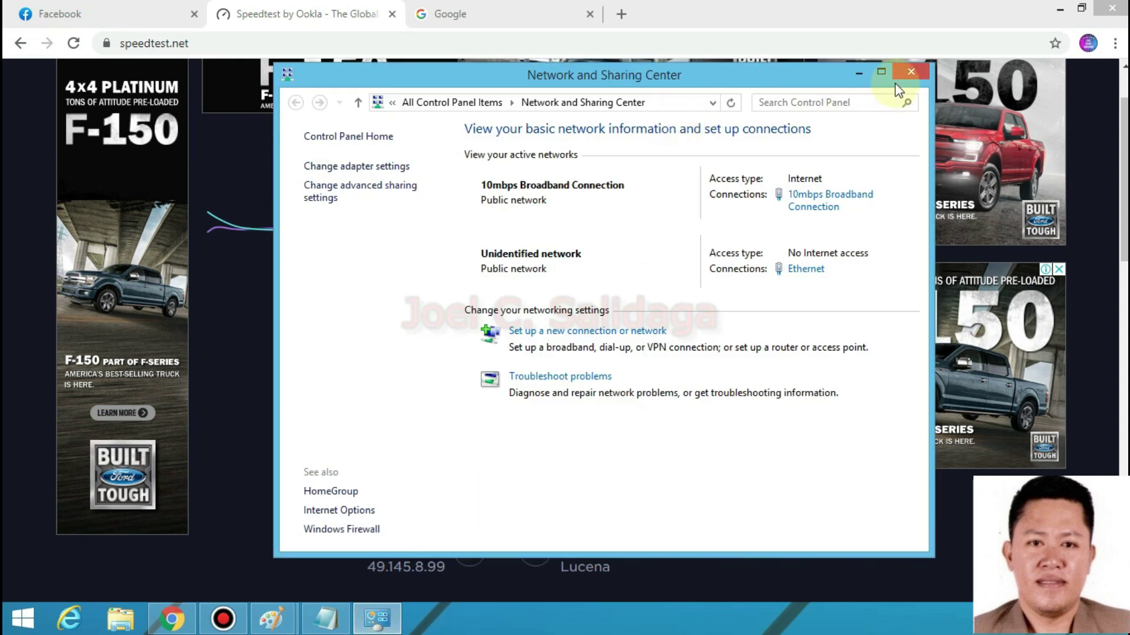
- Open the adapter list and check the 10mbps and 5mbps Broadband Connections
{"action": "left_click", "coordinate": [880, 76]}
{"action": "left_click", "coordinate": [81, 97]}
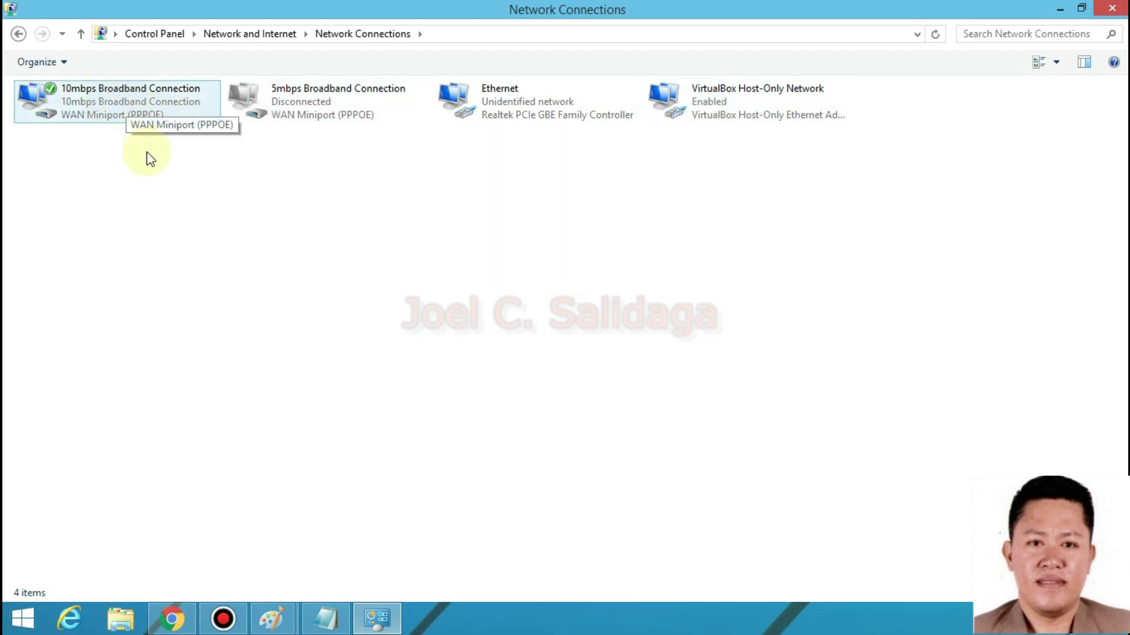
{"action": "left_click", "coordinate": [203, 218]}
{"action": "left_click", "coordinate": [74, 103]}
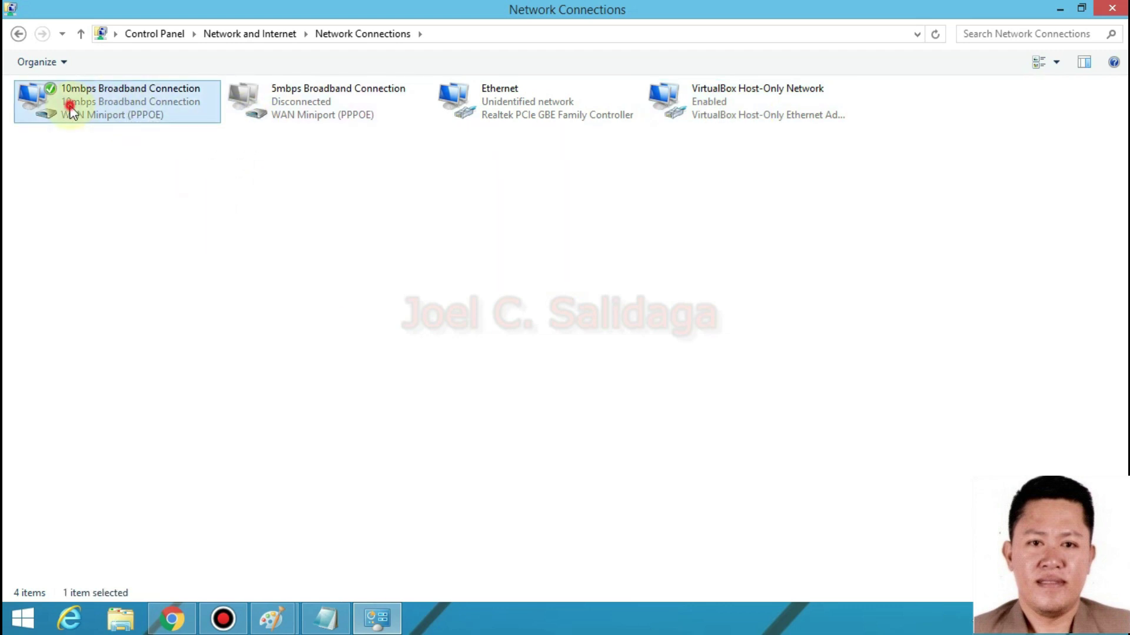
{"action": "left_click", "coordinate": [271, 99]}
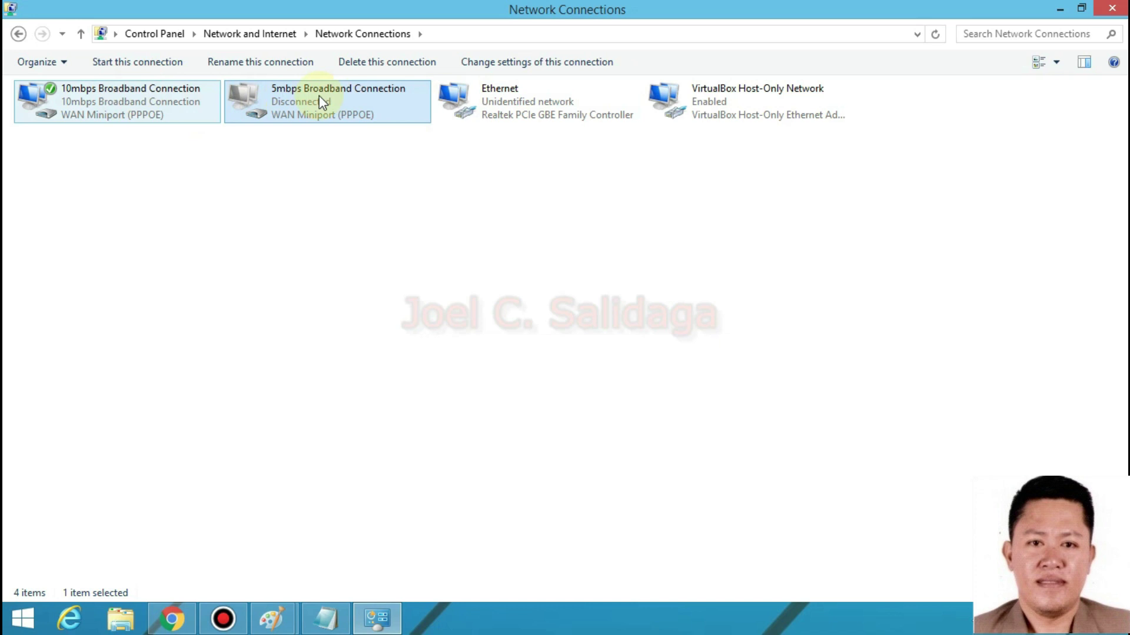
- Inspect the Ethernet adapter's status details, including the IPv4 subnet mask, then close both dialogs
{"action": "left_click", "coordinate": [494, 104]}
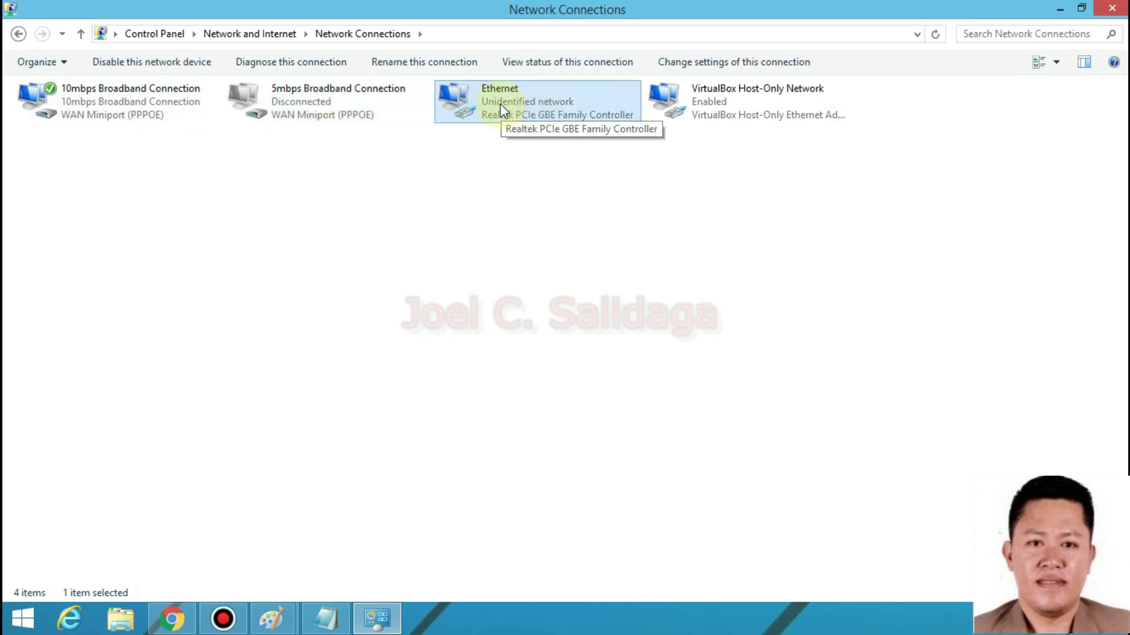
{"action": "right_click", "coordinate": [501, 104]}
{"action": "left_click", "coordinate": [559, 133]}
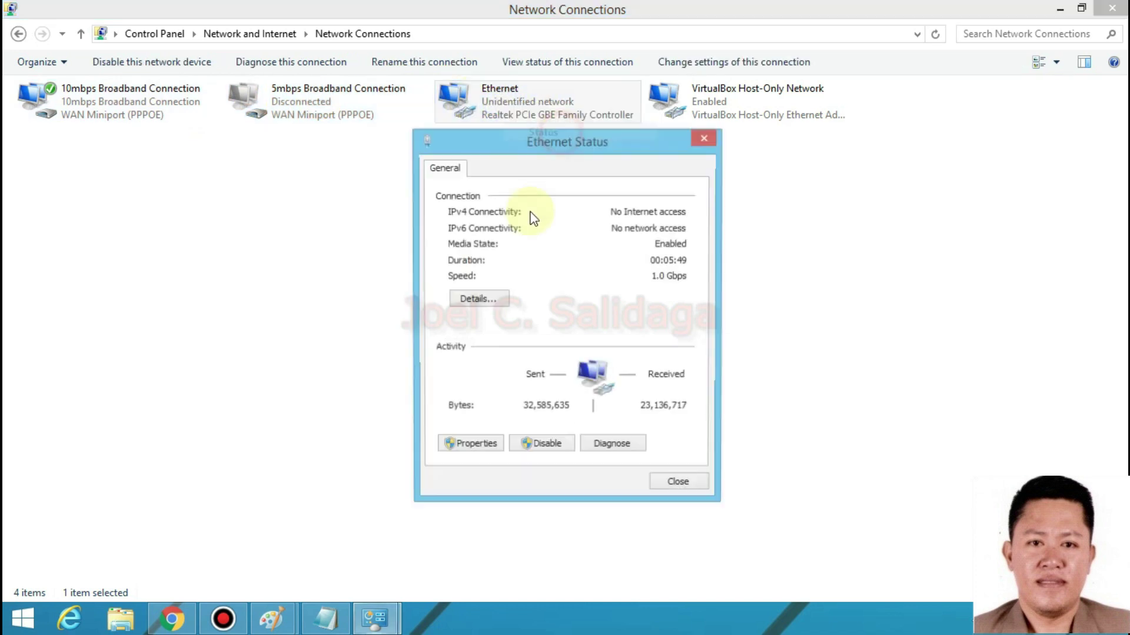
{"action": "left_click", "coordinate": [478, 298]}
{"action": "left_click", "coordinate": [581, 287]}
{"action": "left_click", "coordinate": [588, 301]}
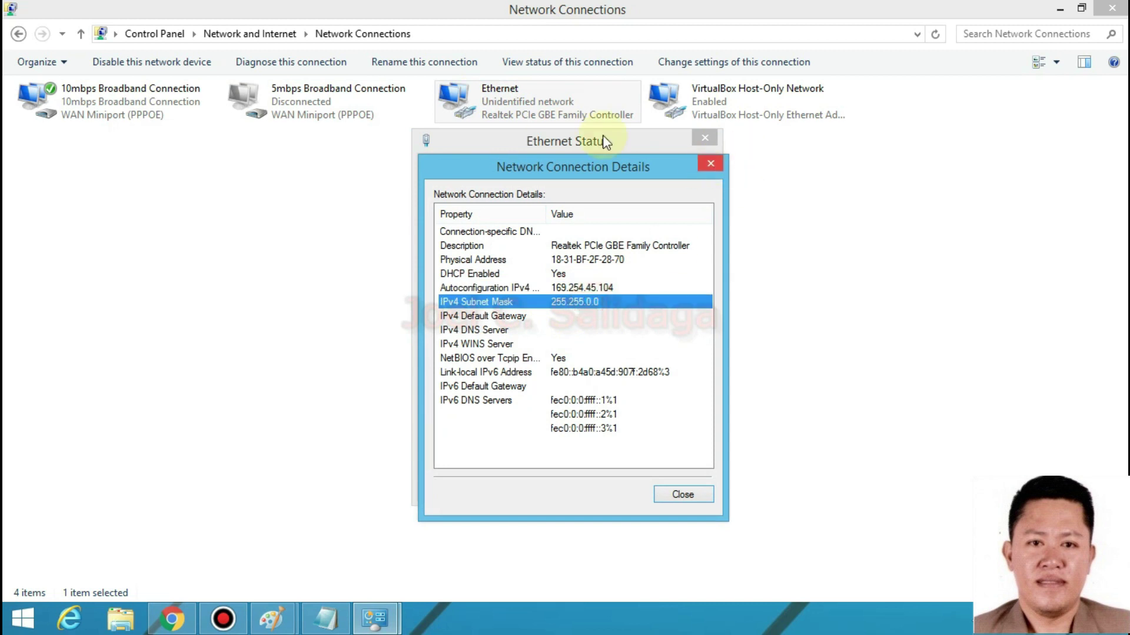
{"action": "left_click", "coordinate": [710, 163]}
{"action": "left_click", "coordinate": [705, 137]}
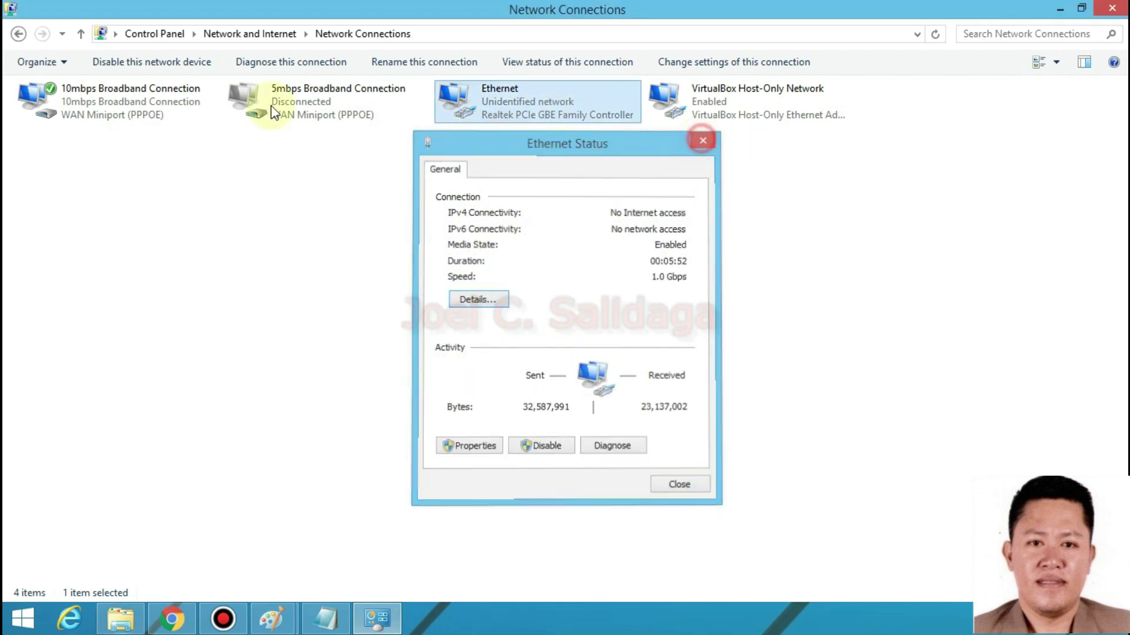
{"action": "right_click", "coordinate": [83, 111]}
{"action": "left_click", "coordinate": [128, 139]}
{"action": "left_click", "coordinate": [478, 300]}
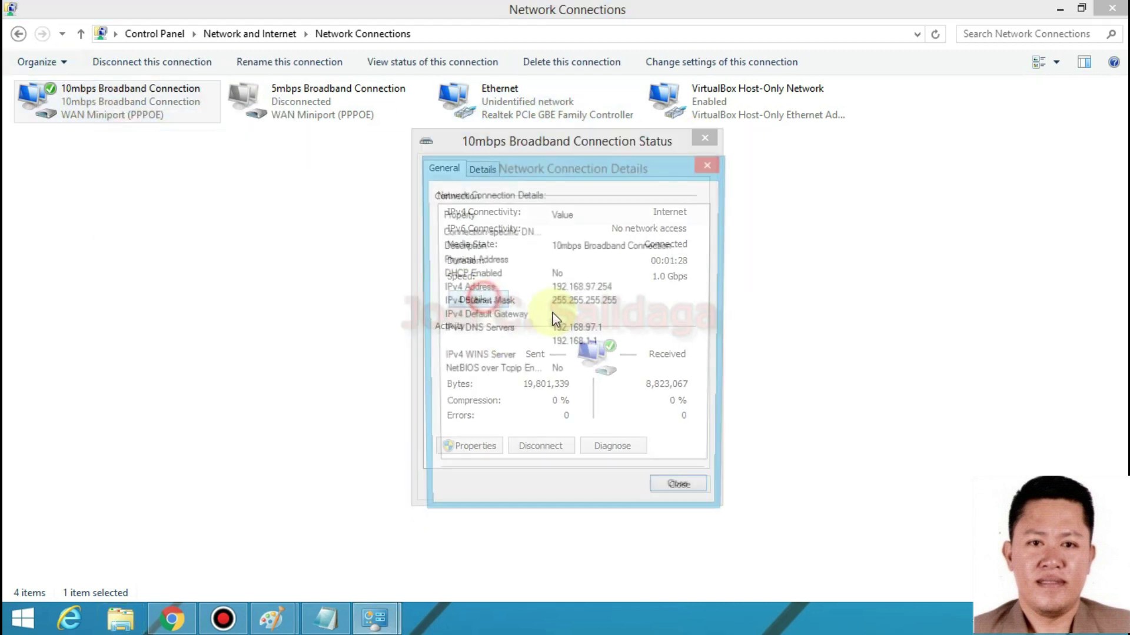
{"action": "left_click", "coordinate": [591, 345]}
{"action": "left_click", "coordinate": [580, 329]}
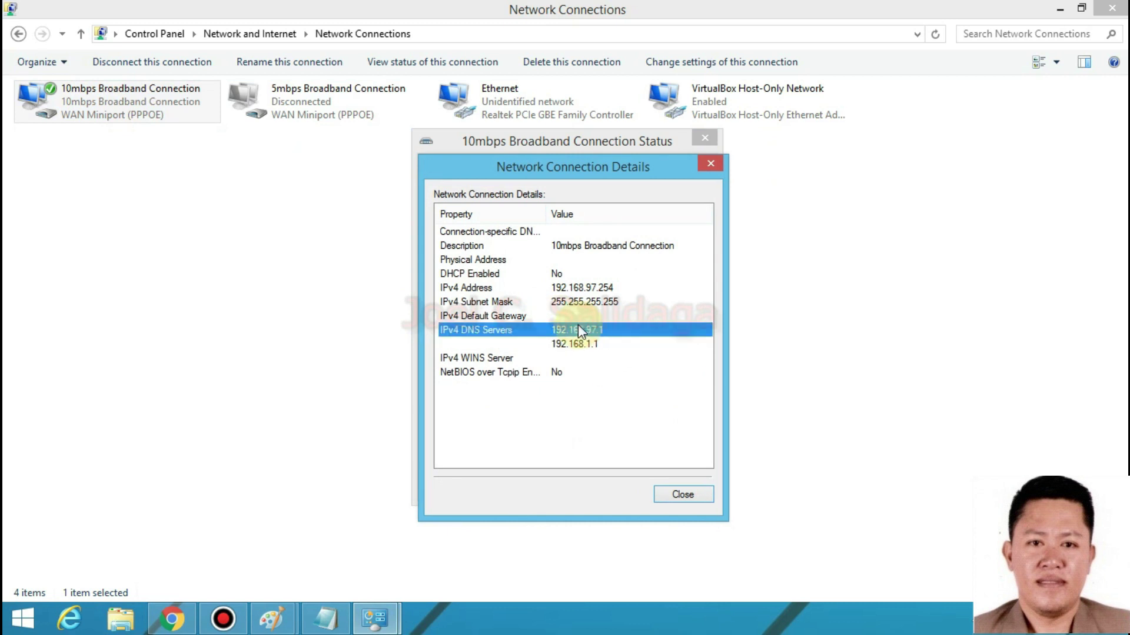
{"action": "left_click", "coordinate": [561, 316]}
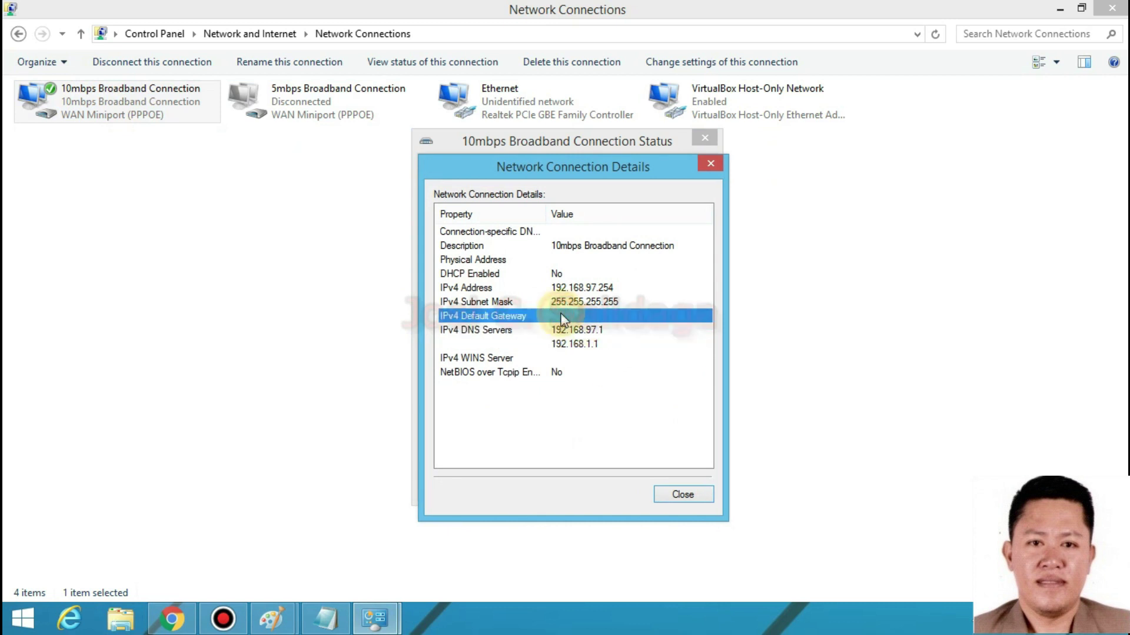
{"action": "left_click", "coordinate": [596, 316]}
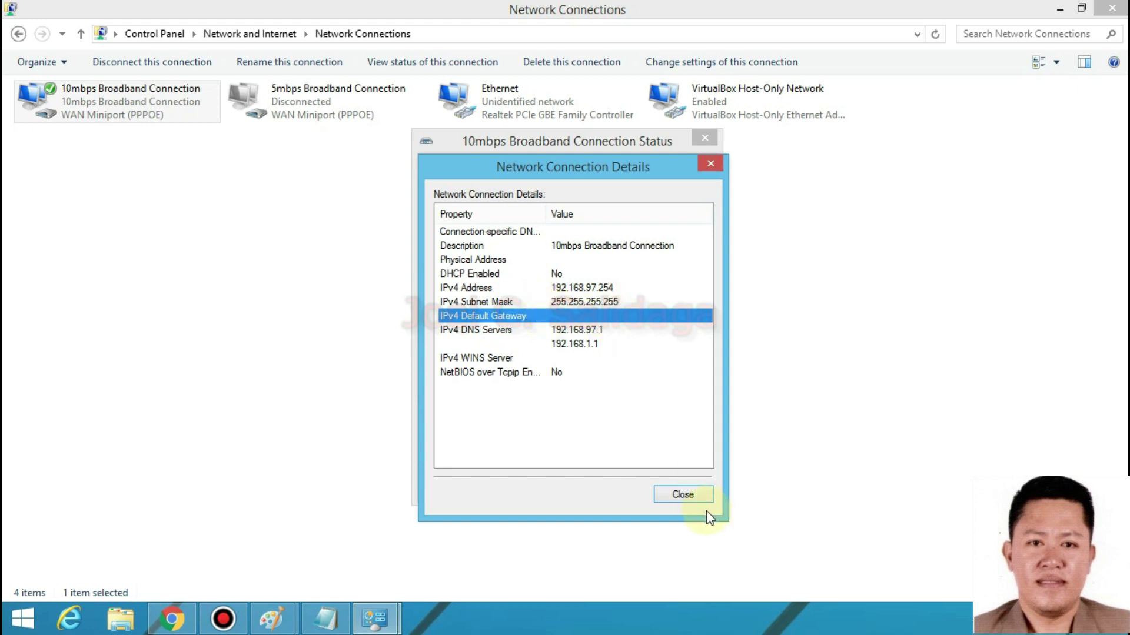
{"action": "left_click", "coordinate": [692, 498]}
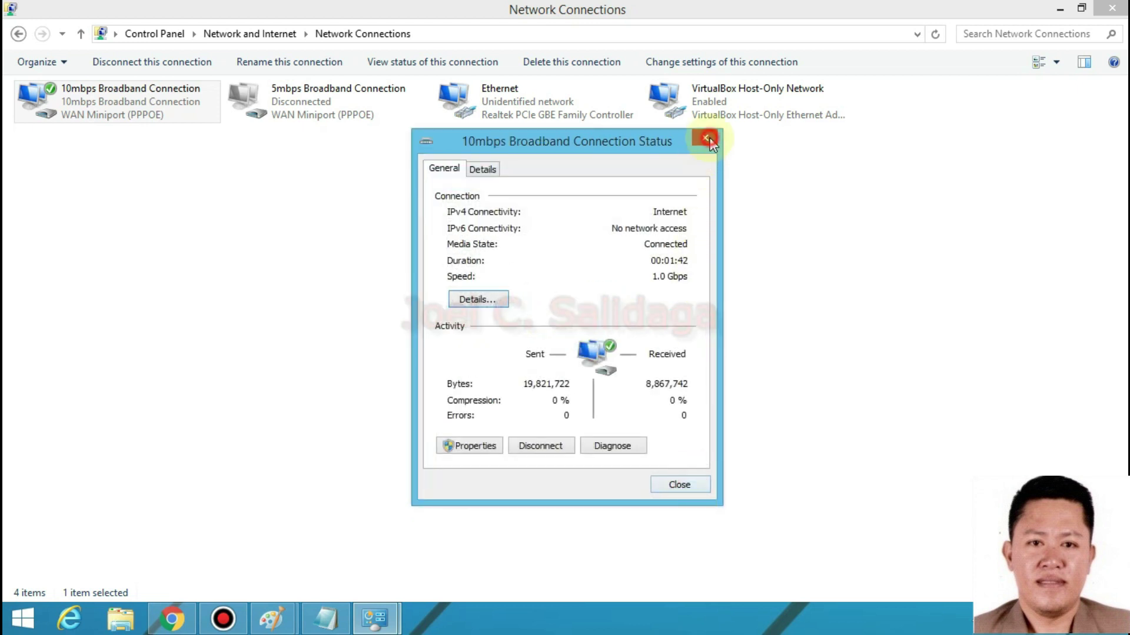
{"action": "left_click", "coordinate": [708, 140]}
{"action": "right_click", "coordinate": [106, 104]}
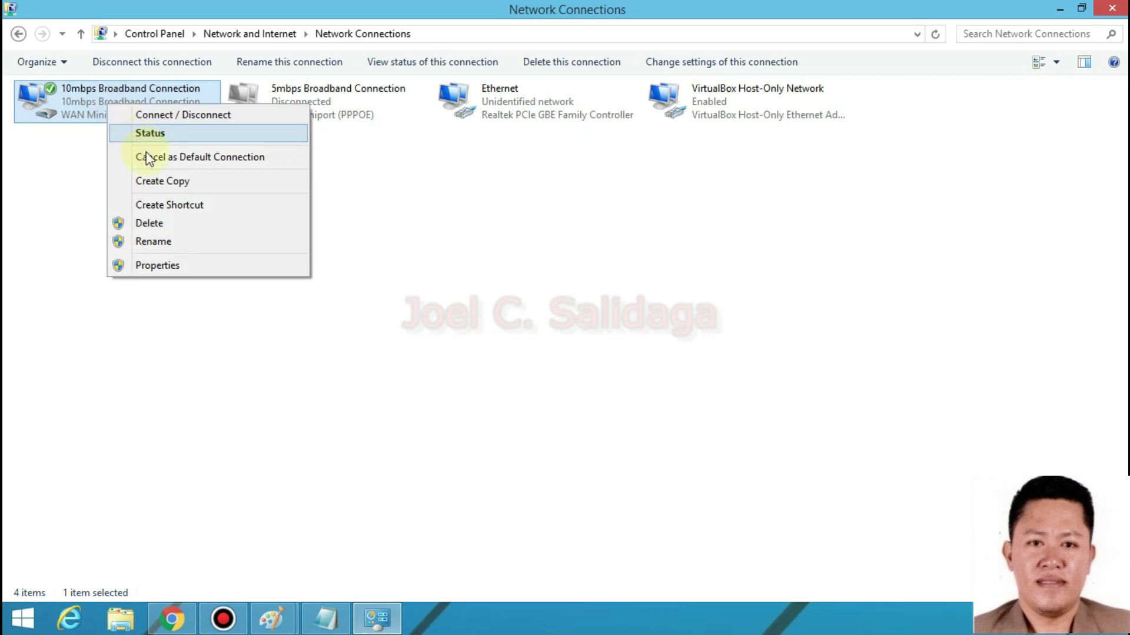
{"action": "left_click", "coordinate": [174, 225]}
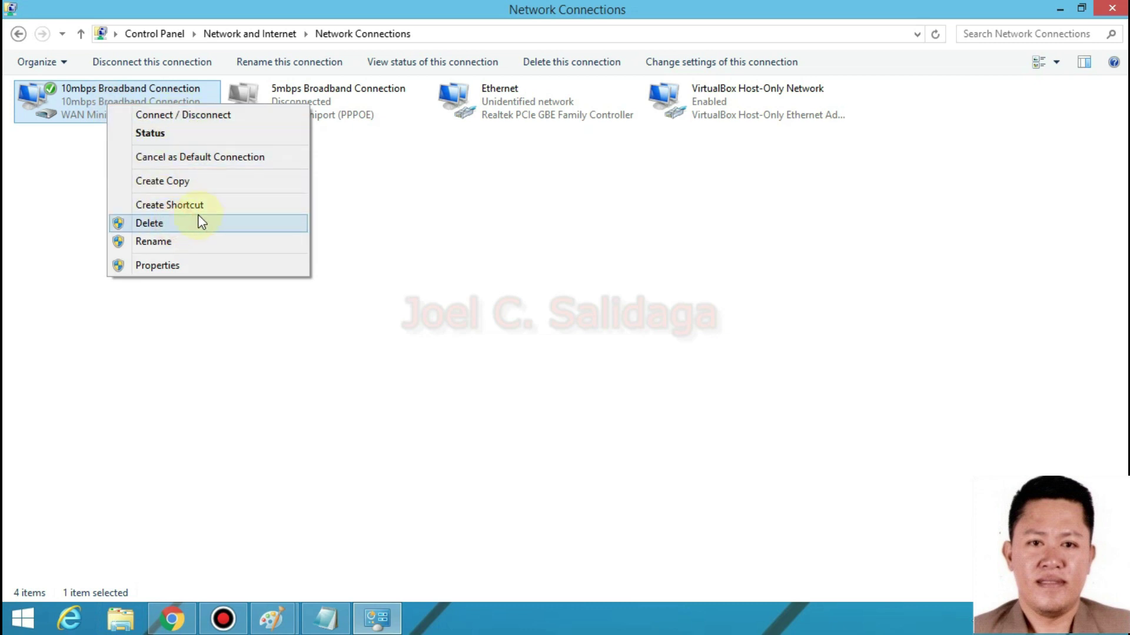
{"action": "left_click", "coordinate": [187, 114]}
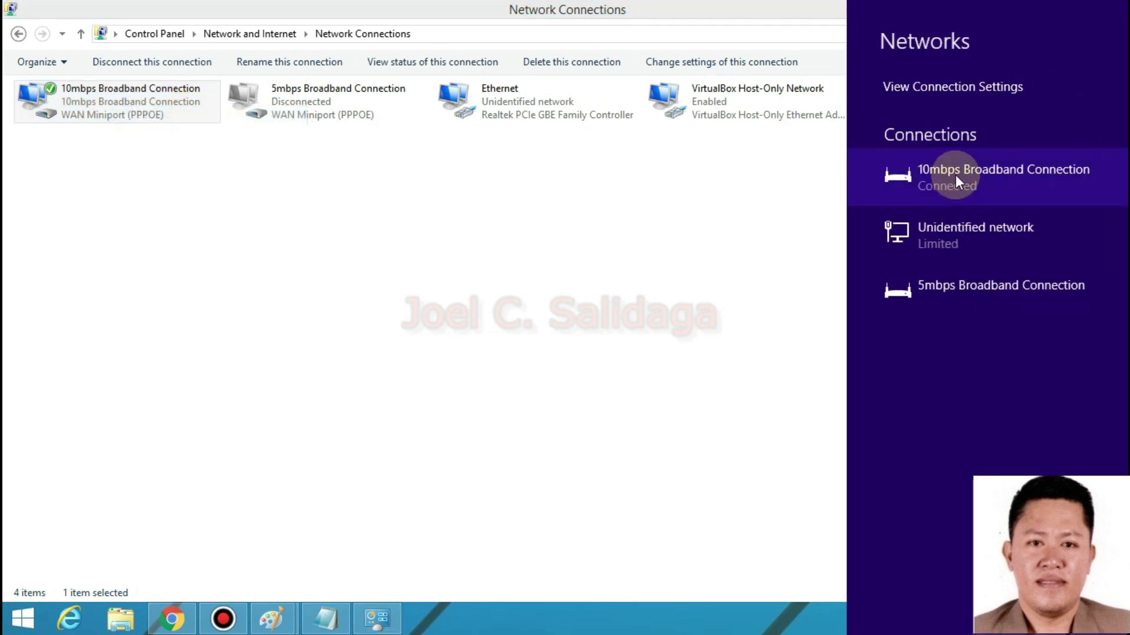
{"action": "left_click", "coordinate": [157, 106]}
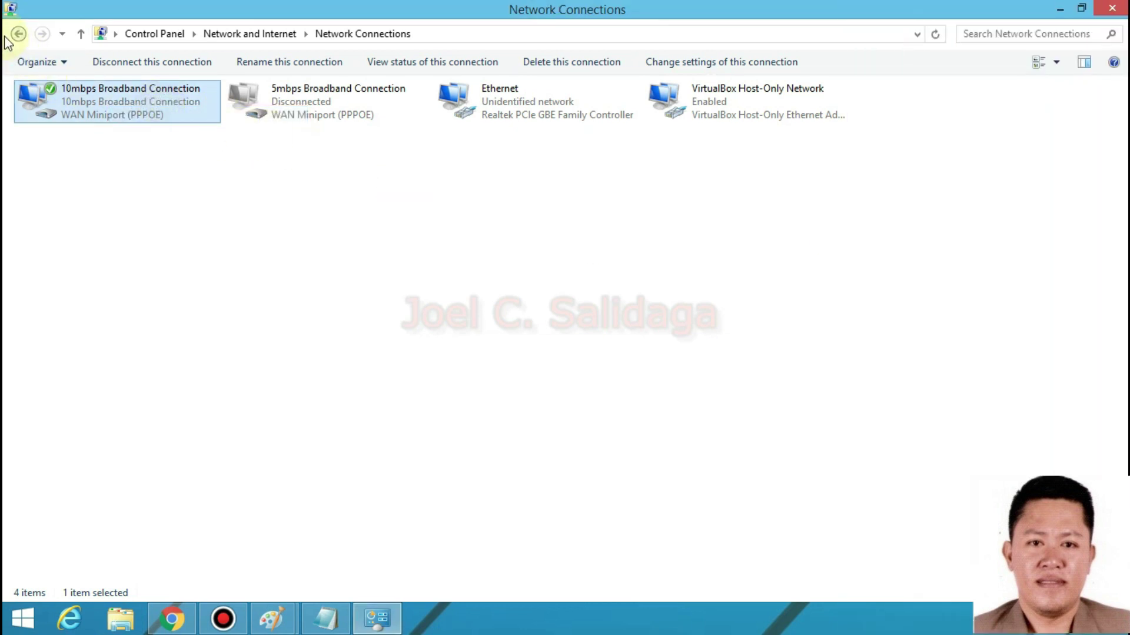
- Disconnect the 10mbps Broadband Connection from Network and Sharing Center
{"action": "left_click", "coordinate": [19, 33]}
{"action": "left_click", "coordinate": [563, 134]}
{"action": "left_click", "coordinate": [539, 447]}
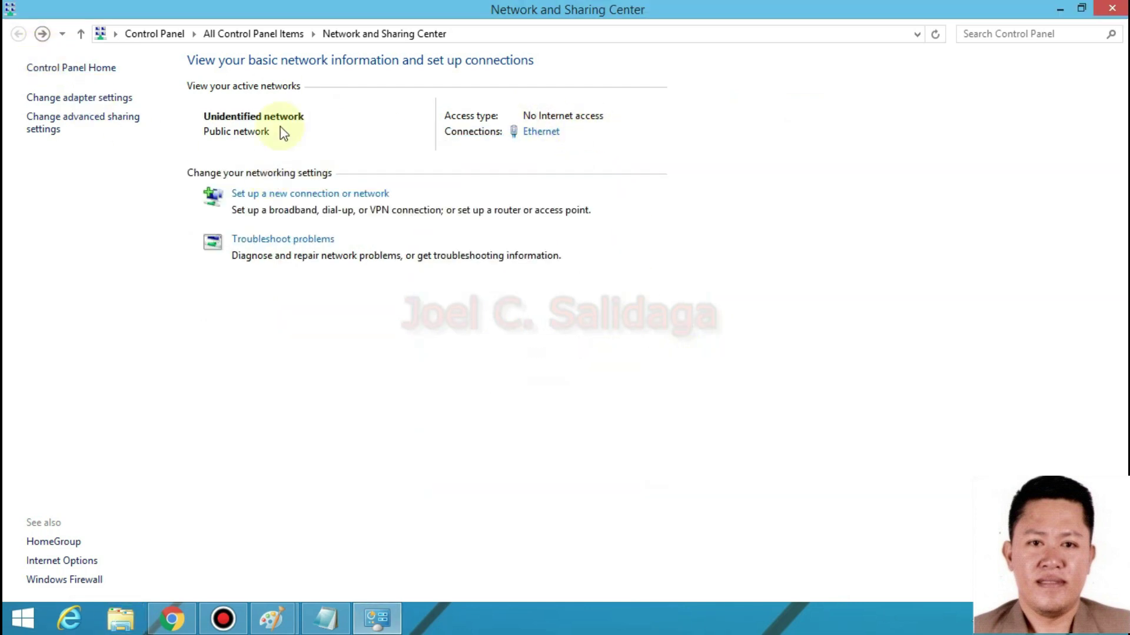
- Open the Ethernet adapter's properties and its IPv4 protocol settings
{"action": "left_click", "coordinate": [103, 98]}
{"action": "left_click", "coordinate": [492, 105]}
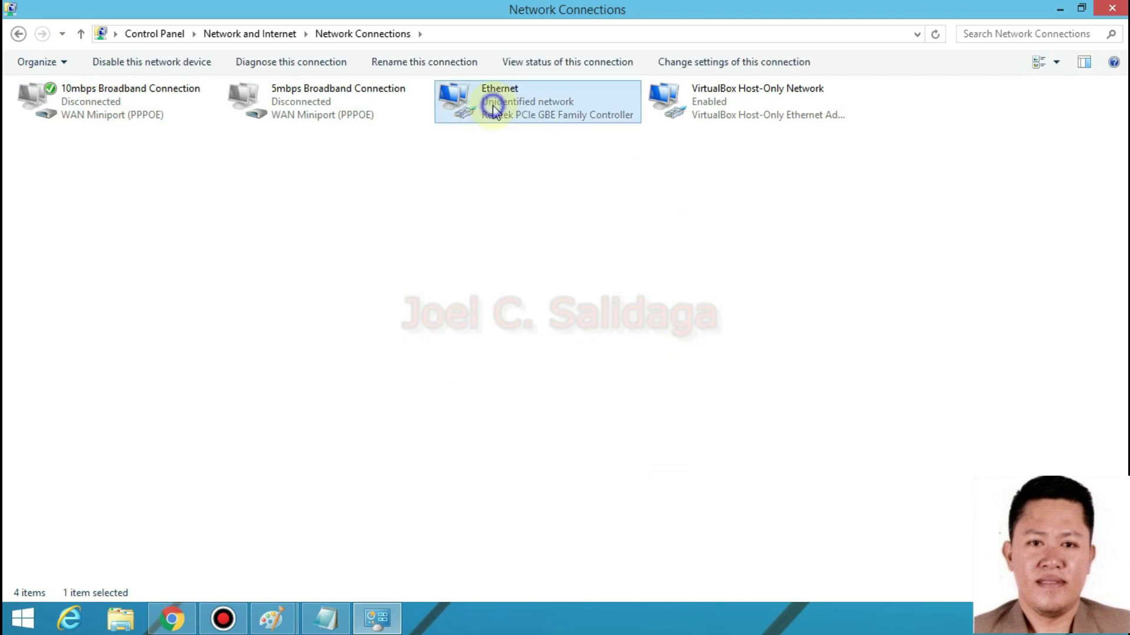
{"action": "right_click", "coordinate": [493, 106]}
{"action": "left_click", "coordinate": [568, 262]}
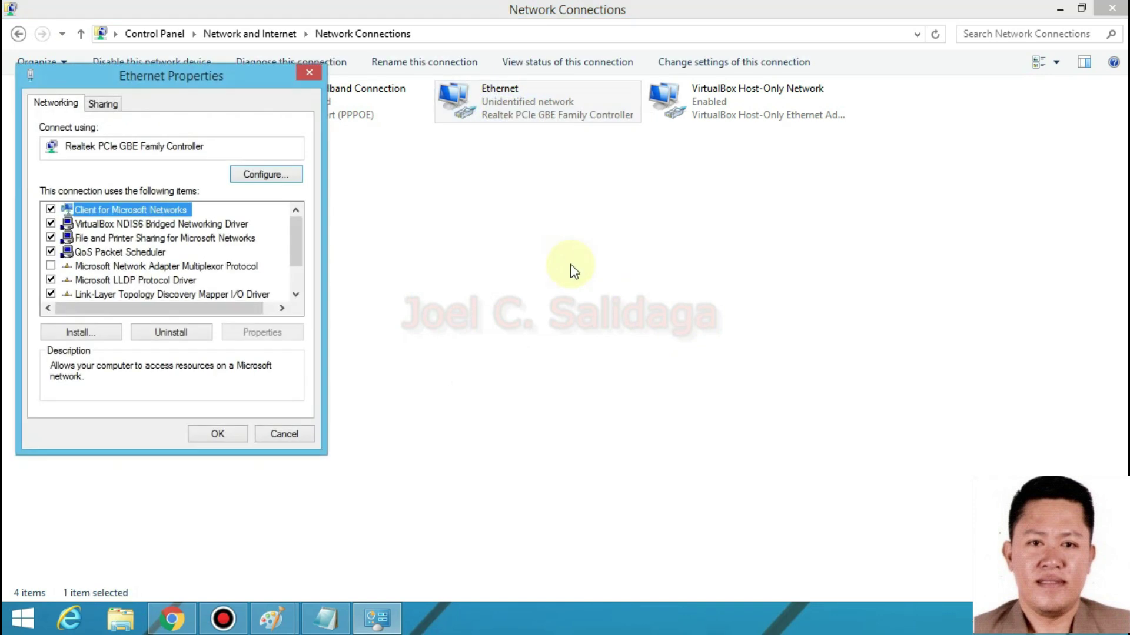
{"action": "left_click_drag", "start_coordinate": [298, 239], "coordinate": [299, 264]}
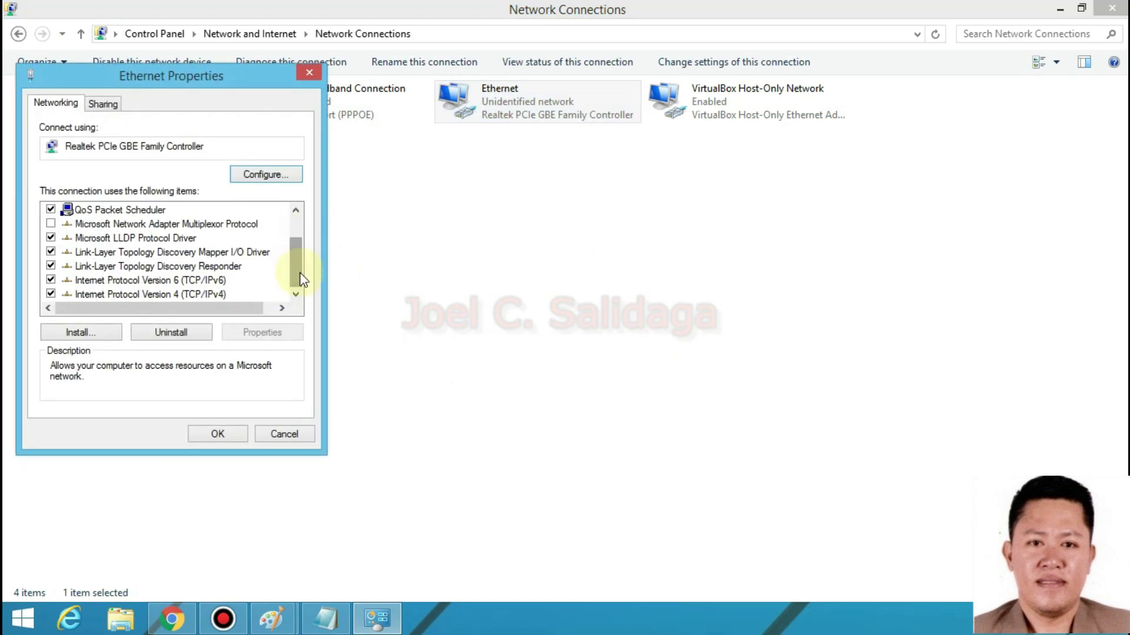
{"action": "double_click", "coordinate": [189, 293]}
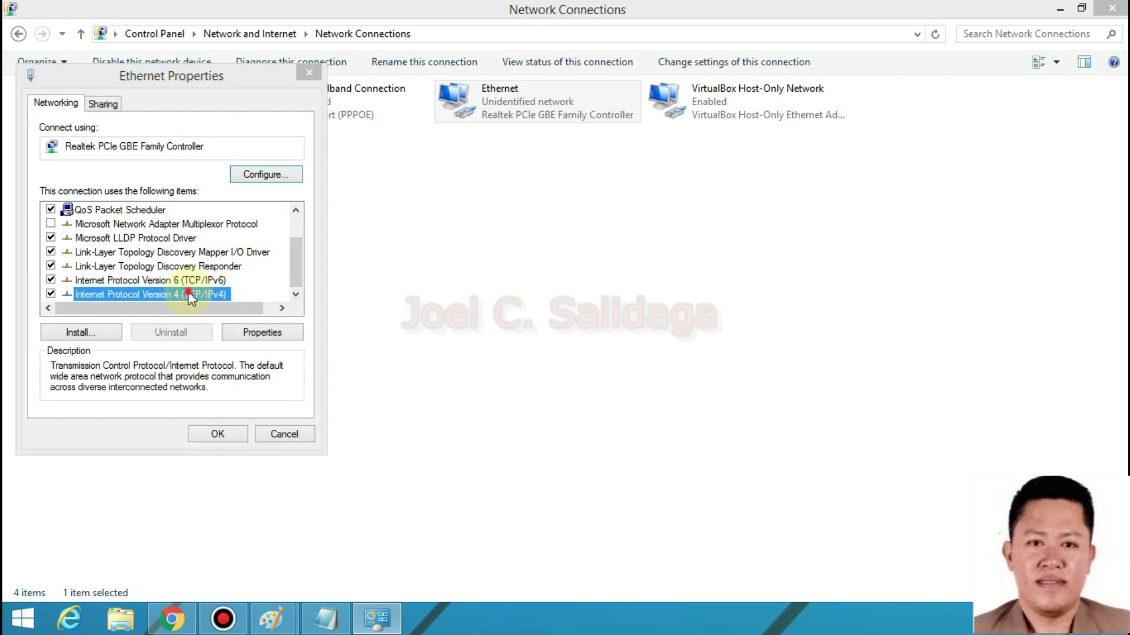
- Review the fixed IP address settings, close the dialogs, and minimize Network Connections
{"action": "left_click", "coordinate": [144, 258]}
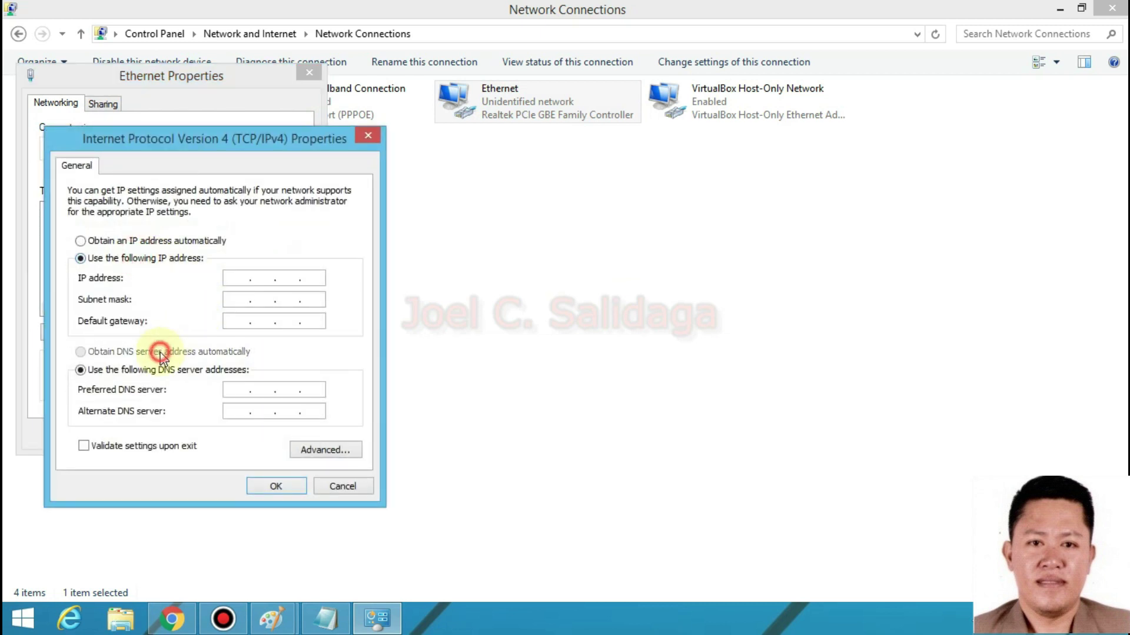
{"action": "left_click", "coordinate": [278, 278]}
{"action": "left_click", "coordinate": [237, 277]}
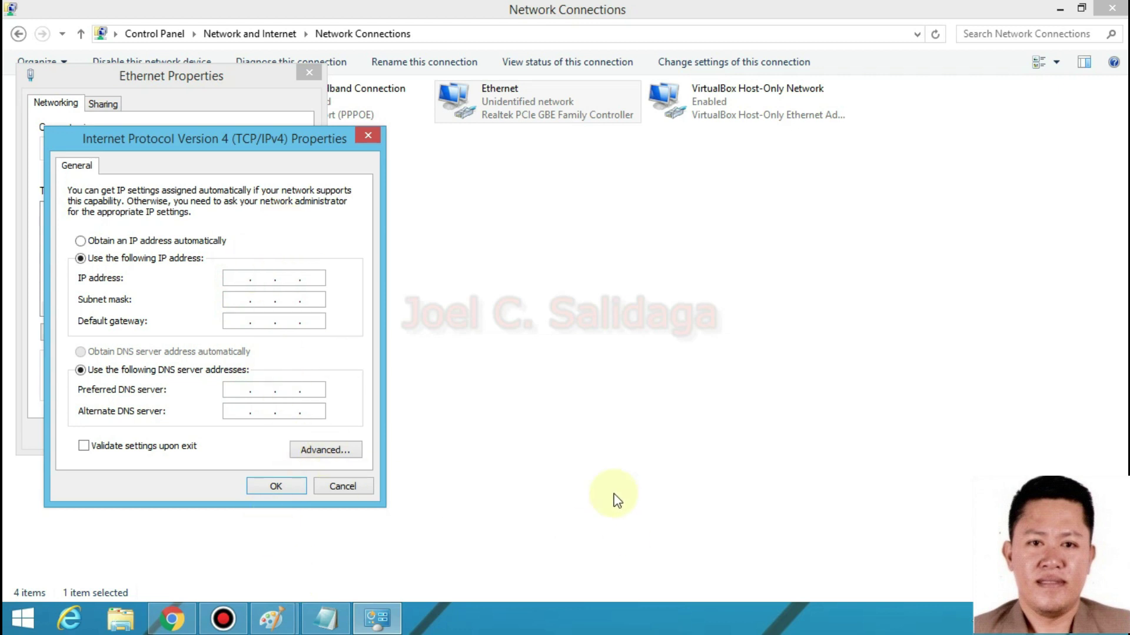
{"action": "left_click", "coordinate": [367, 139]}
{"action": "left_click", "coordinate": [309, 72]}
{"action": "left_click", "coordinate": [1059, 9]}
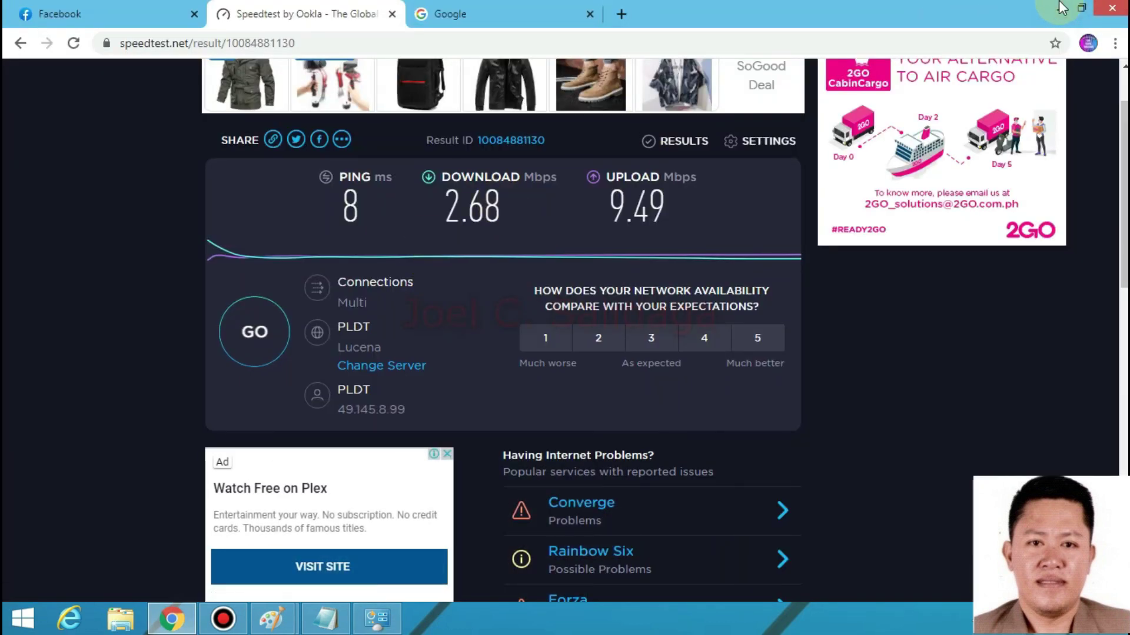
- Launch WinBox from the desktop and log in to the discovered MikroTik router
{"action": "left_click", "coordinate": [1062, 7]}
{"action": "left_click", "coordinate": [1056, 7]}
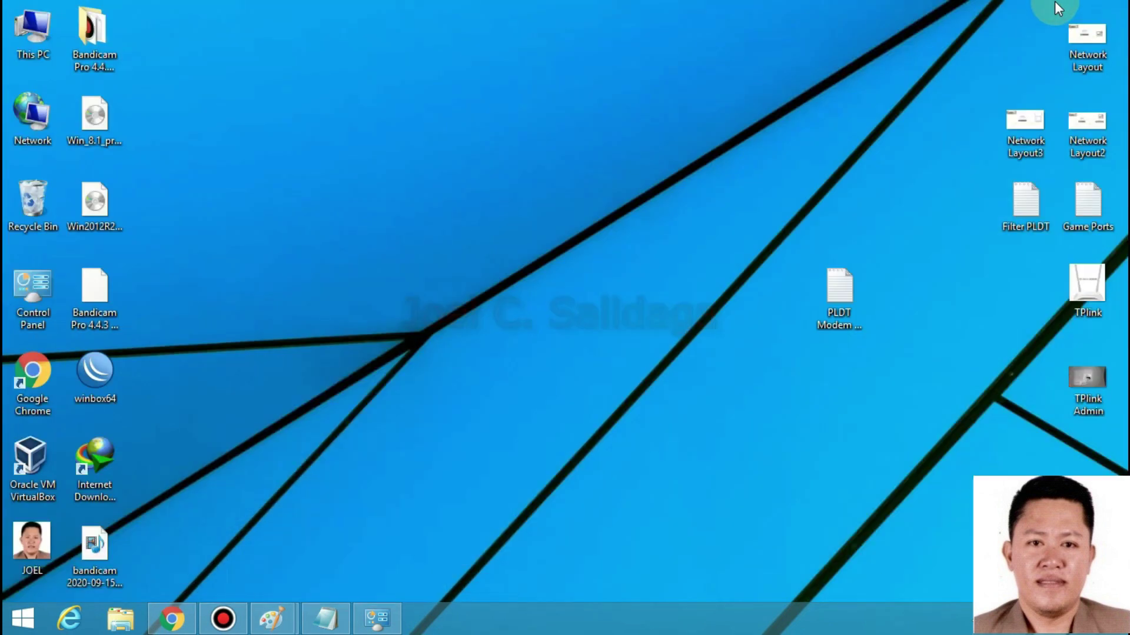
{"action": "double_click", "coordinate": [120, 362]}
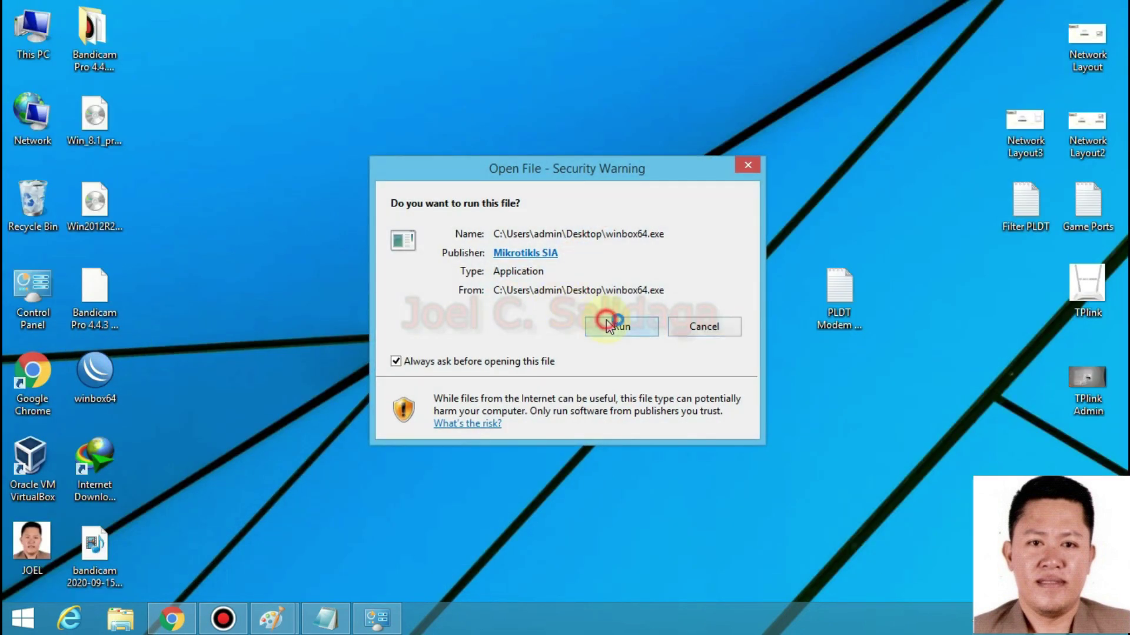
{"action": "left_click", "coordinate": [606, 324]}
{"action": "left_click", "coordinate": [51, 202]}
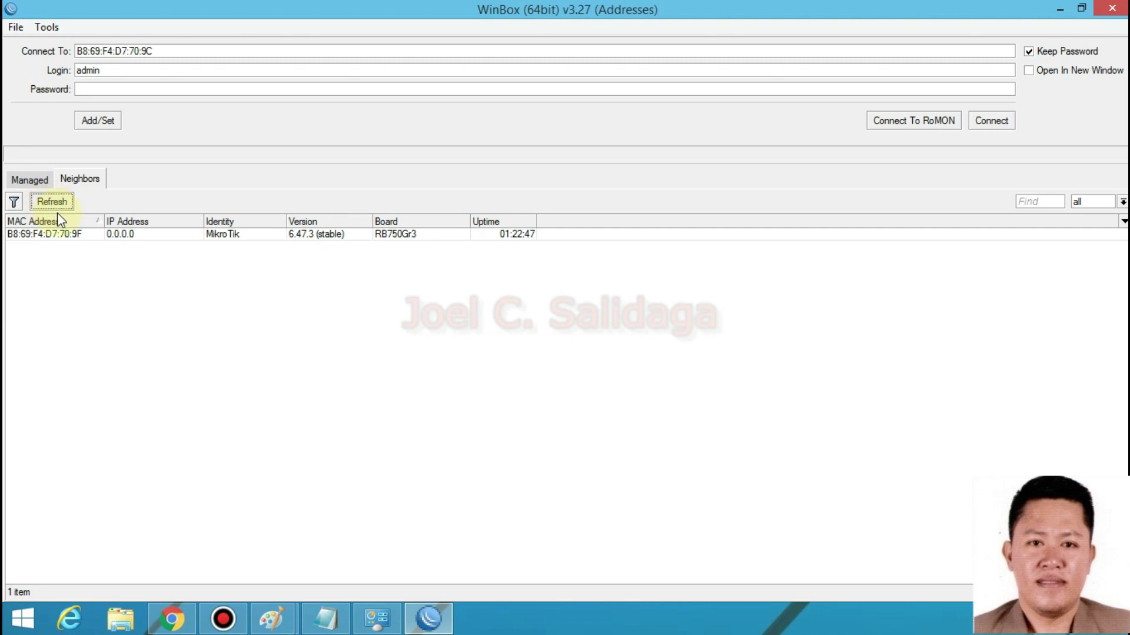
{"action": "left_click", "coordinate": [138, 236]}
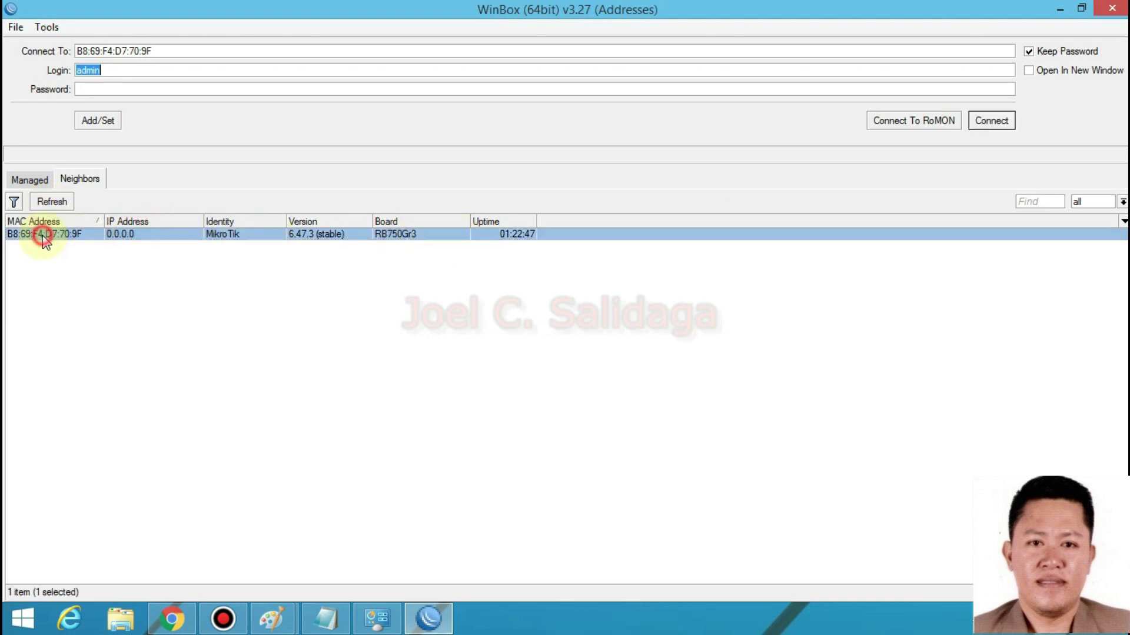
{"action": "left_click", "coordinate": [972, 122]}
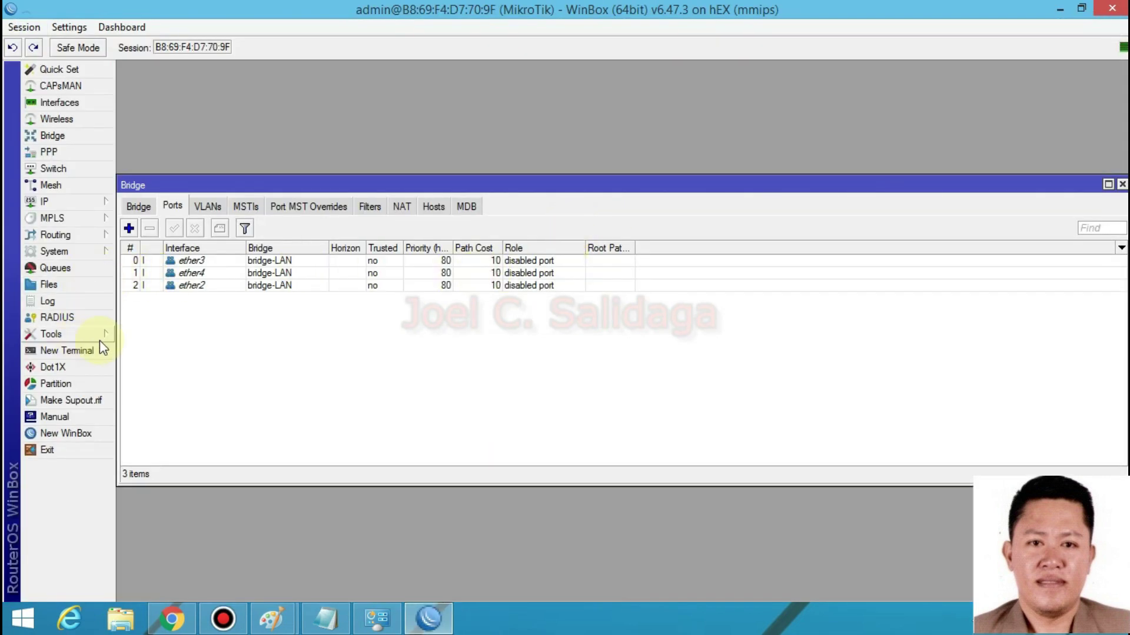
- Show IP Addresses: 192.168.1.46/24 on ether1-WAN and 192.168.88.1/24 on bridge-LAN
{"action": "left_click", "coordinate": [1122, 185]}
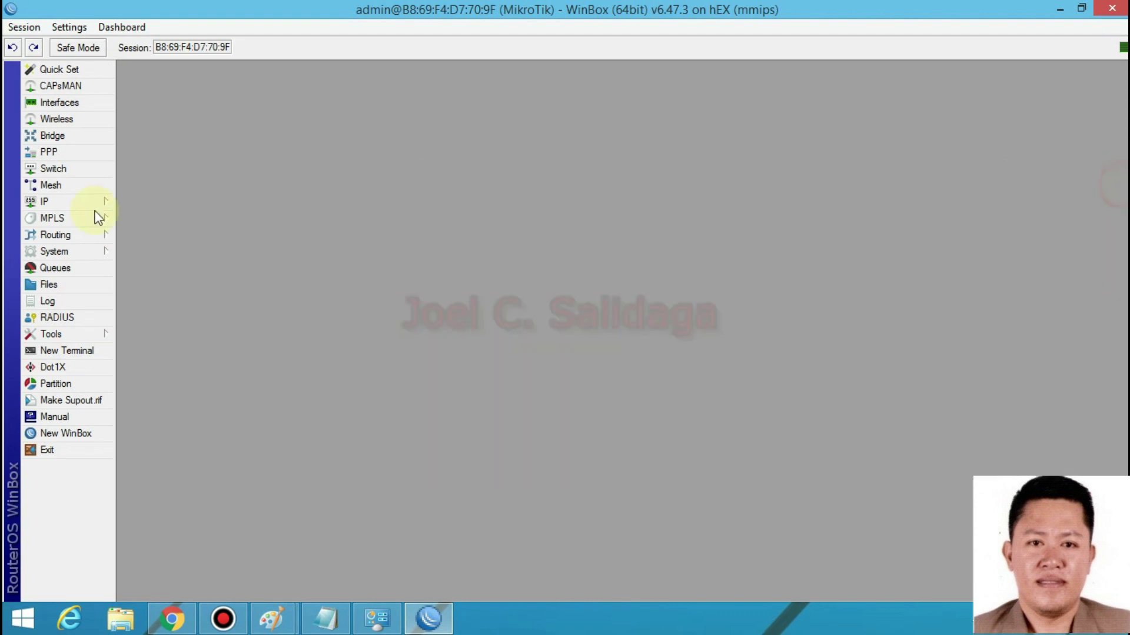
{"action": "left_click", "coordinate": [45, 201]}
{"action": "left_click", "coordinate": [177, 228]}
{"action": "left_click", "coordinate": [220, 147]}
{"action": "left_click", "coordinate": [347, 121]}
{"action": "left_click", "coordinate": [375, 135]}
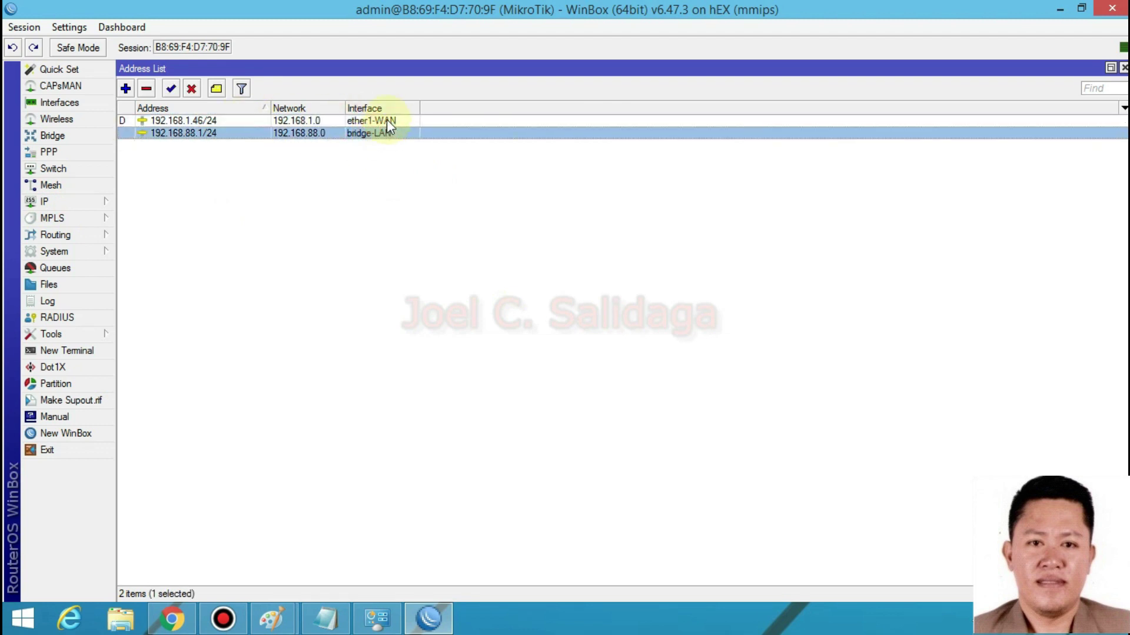
{"action": "left_click", "coordinate": [388, 120]}
{"action": "left_click", "coordinate": [378, 133]}
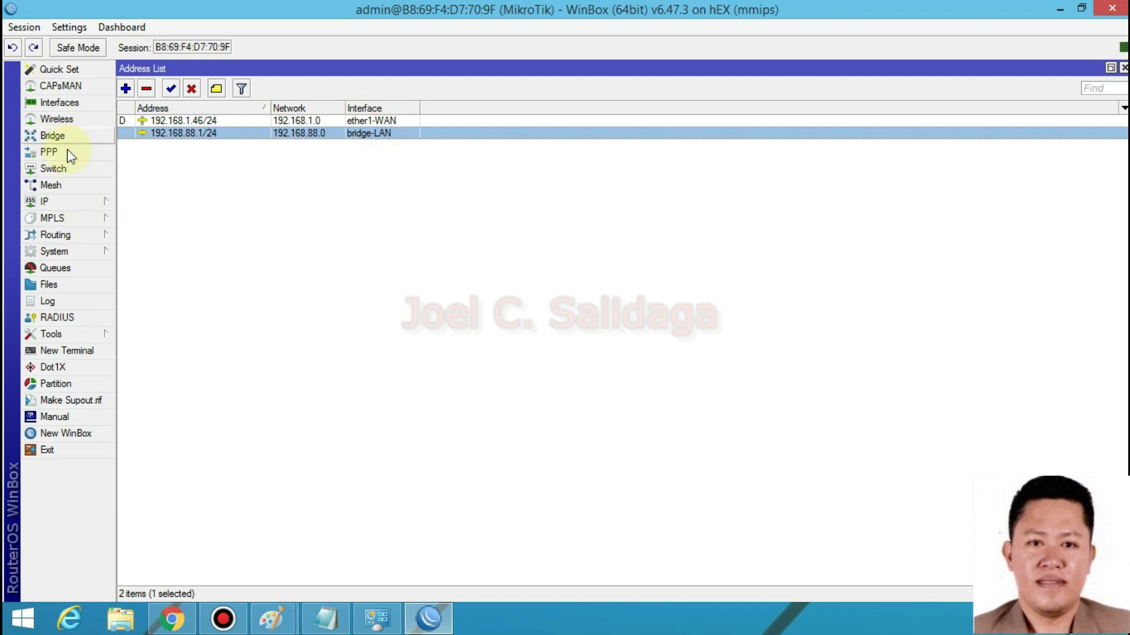
- Check the ether5-PPPoE interface in the Interfaces list, then close it
{"action": "left_click", "coordinate": [70, 102]}
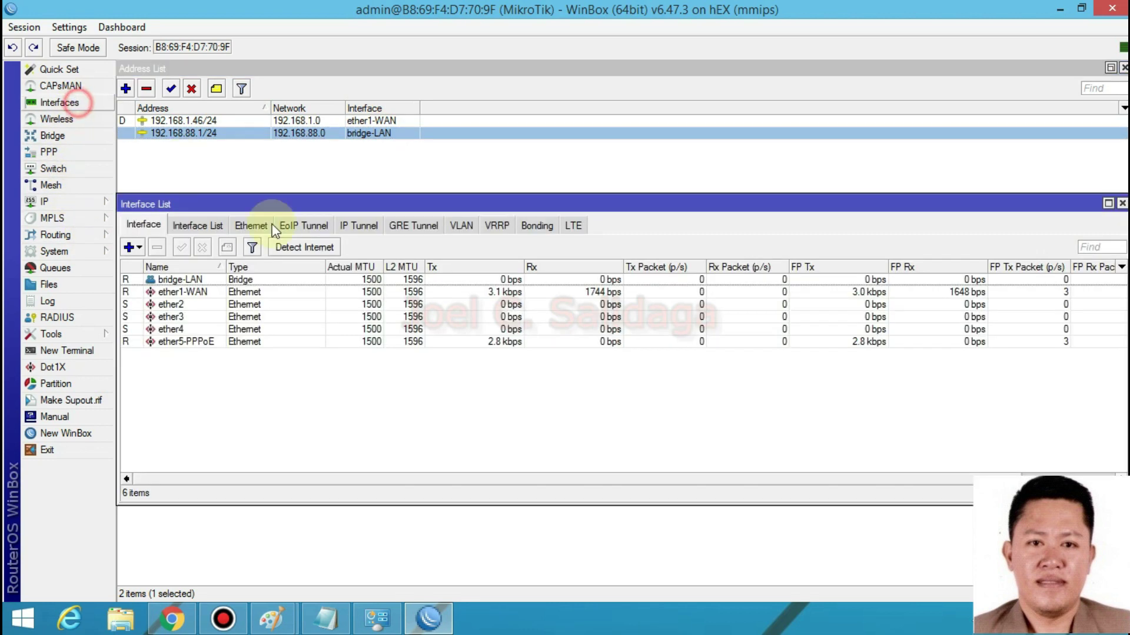
{"action": "left_click", "coordinate": [250, 341]}
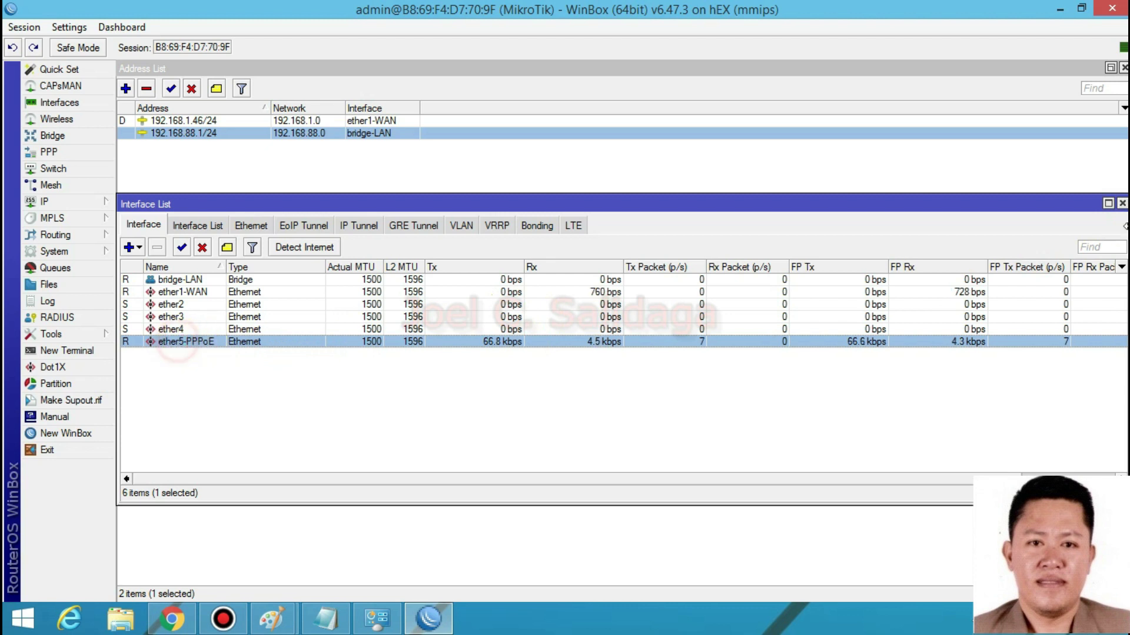
{"action": "left_click", "coordinate": [1121, 203]}
{"action": "left_click", "coordinate": [374, 621]}
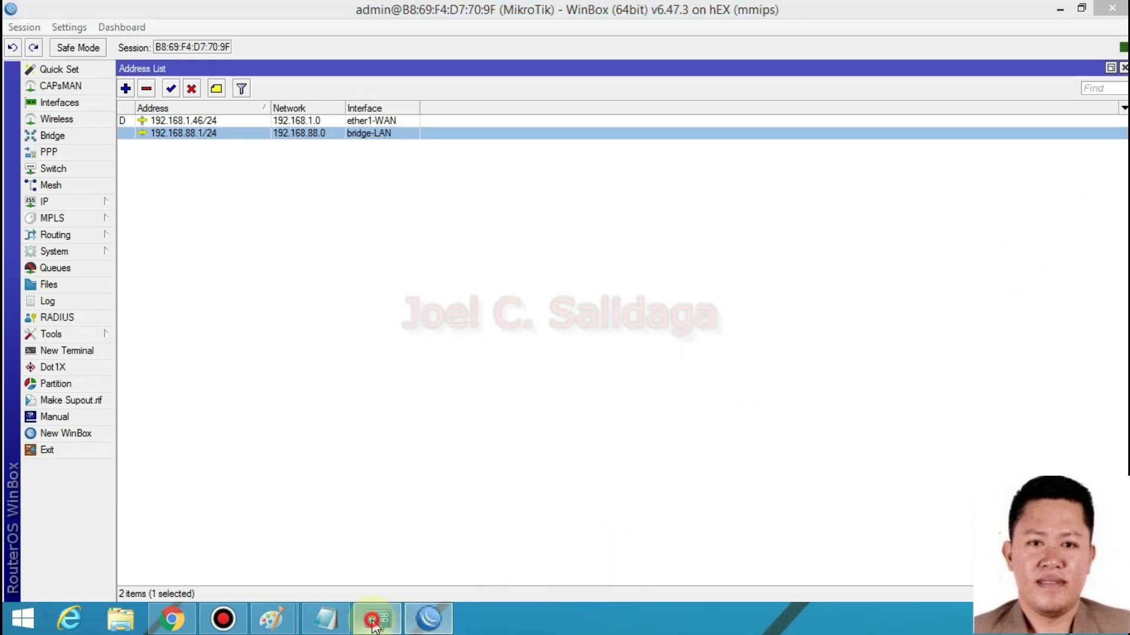
{"action": "left_click", "coordinate": [490, 383]}
{"action": "left_click", "coordinate": [493, 104]}
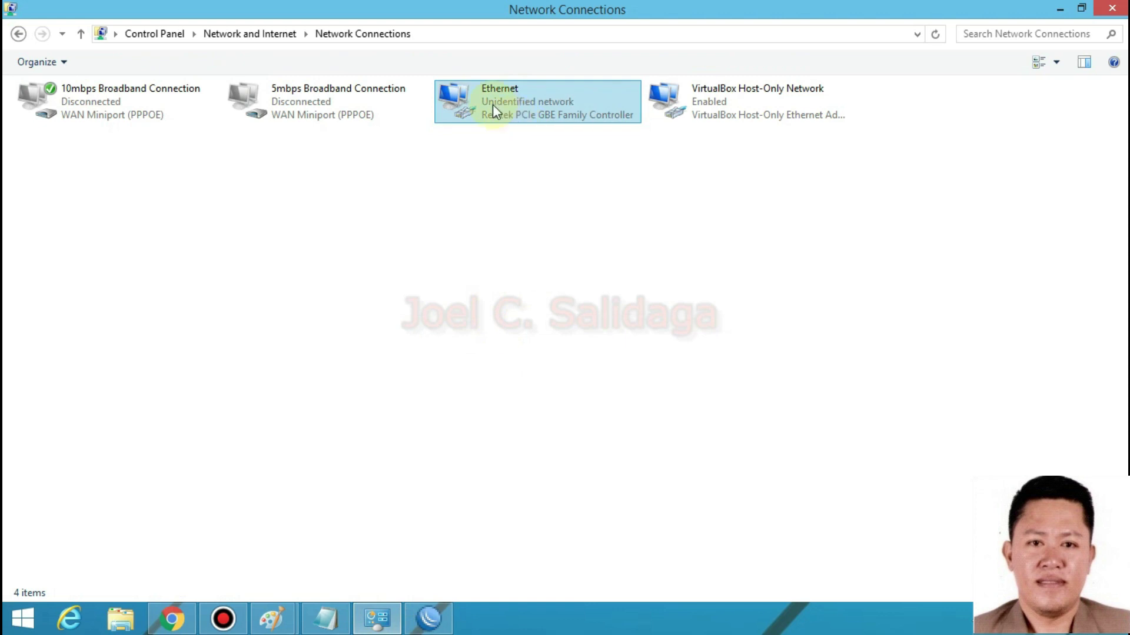
{"action": "right_click", "coordinate": [493, 104]}
{"action": "left_click", "coordinate": [590, 257]}
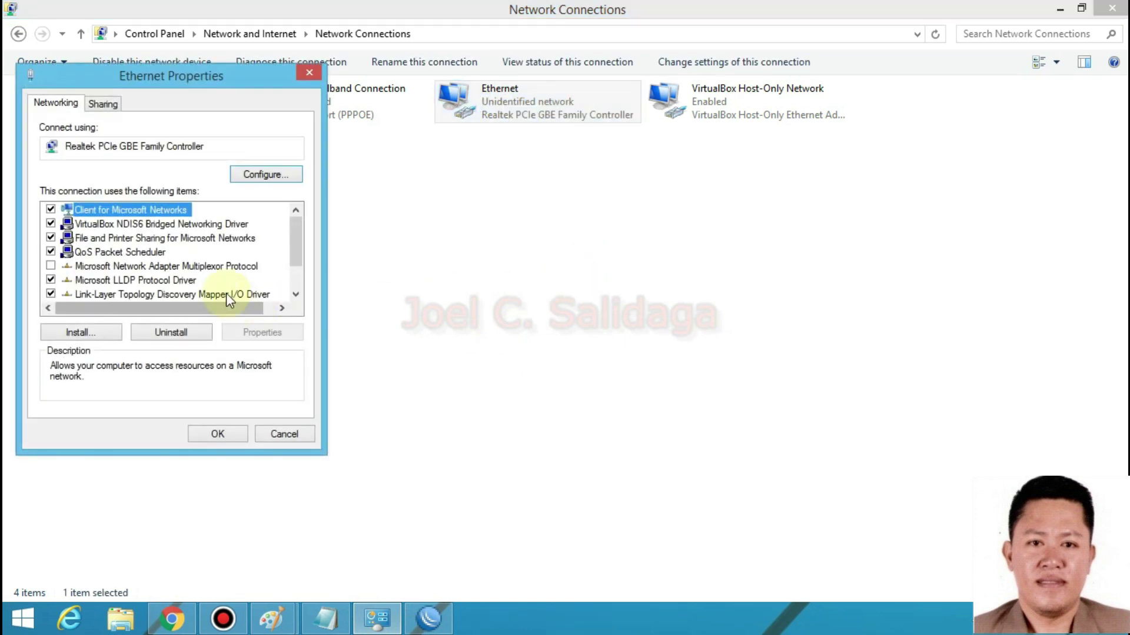
{"action": "left_click", "coordinate": [171, 280]}
{"action": "scroll", "coordinate": [223, 294], "scroll_direction": "down", "scroll_amount": 1}
{"action": "left_click", "coordinate": [202, 294]}
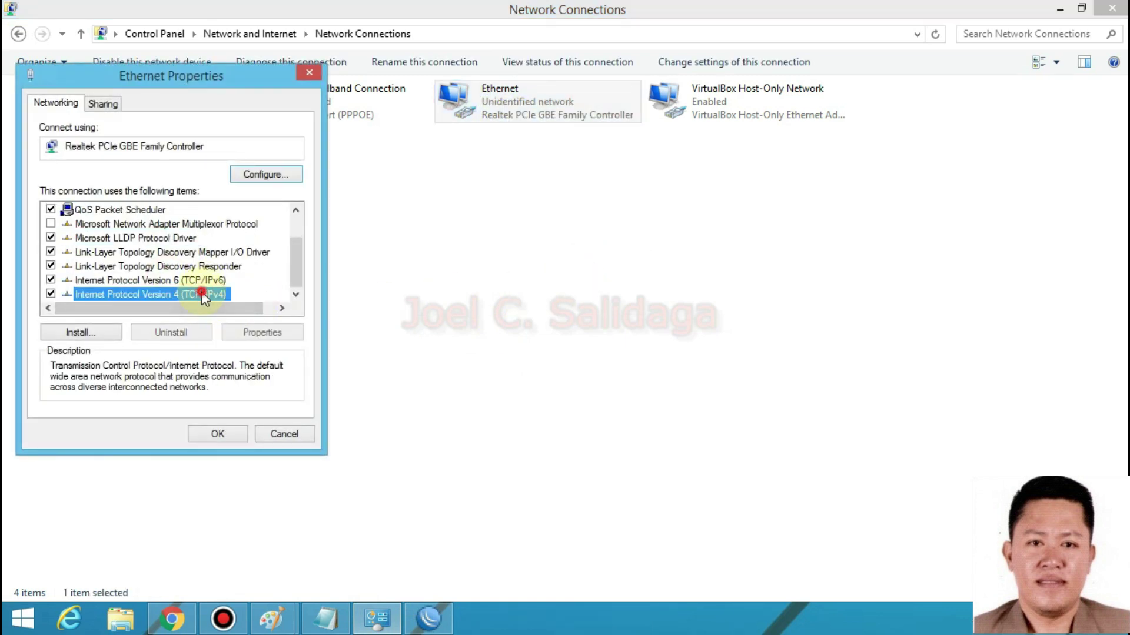
{"action": "double_click", "coordinate": [201, 294]}
{"action": "left_click", "coordinate": [344, 486]}
{"action": "left_click", "coordinate": [294, 434]}
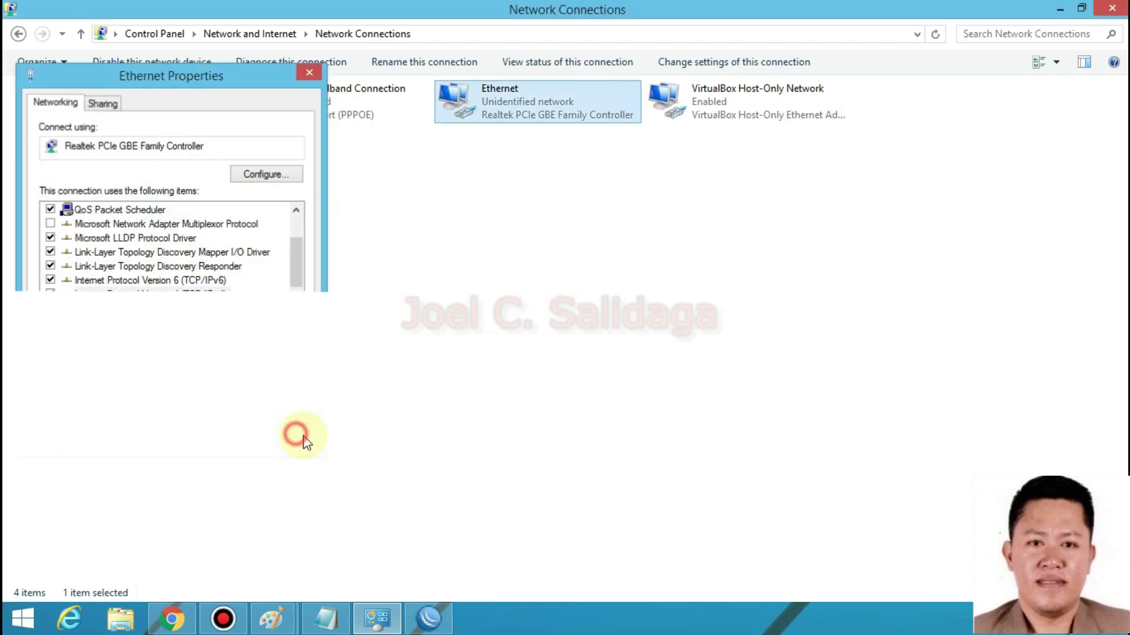
{"action": "left_click", "coordinate": [428, 617]}
{"action": "left_click", "coordinate": [231, 171]}
{"action": "left_click", "coordinate": [360, 135]}
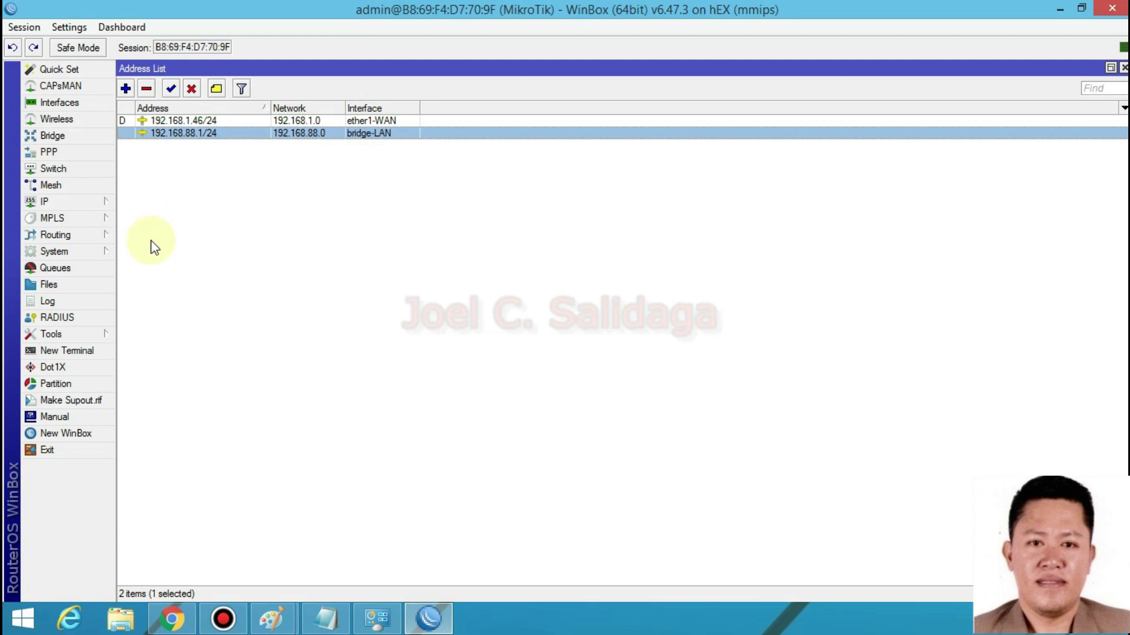
- View the PPPoE user secrets in PPP and the first user's details
{"action": "left_click", "coordinate": [64, 147]}
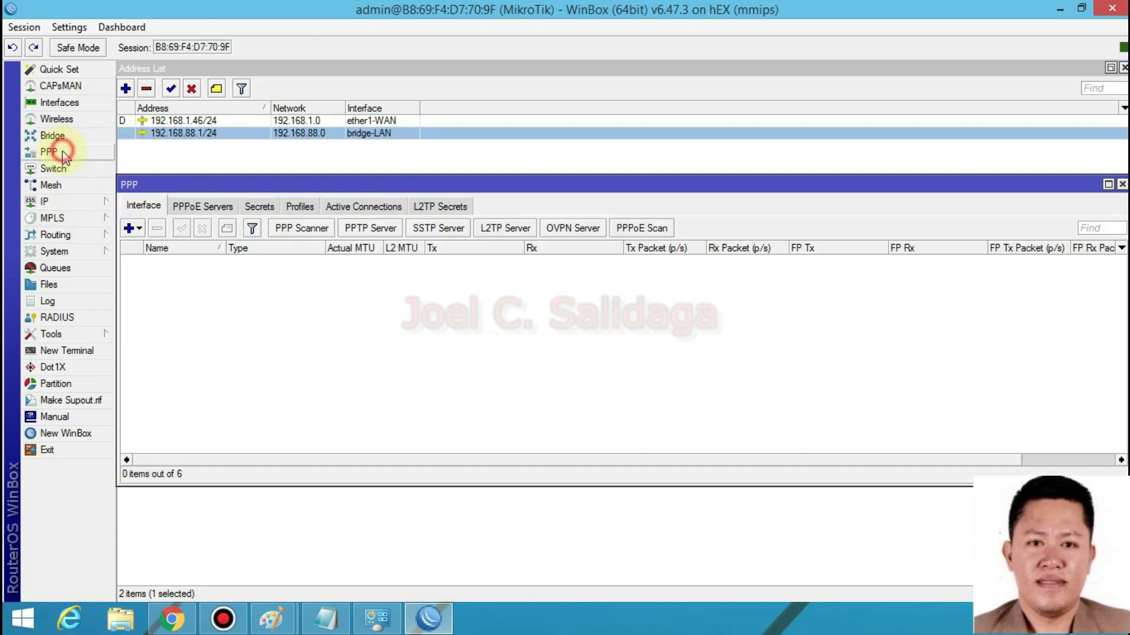
{"action": "left_click", "coordinate": [266, 207]}
{"action": "left_click", "coordinate": [284, 262]}
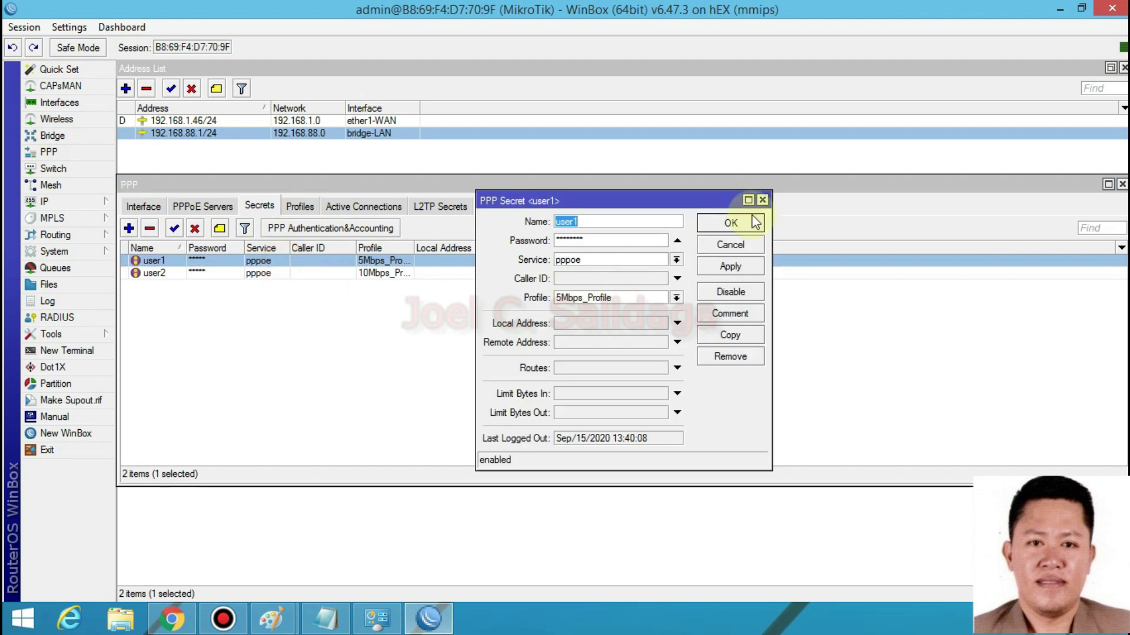
{"action": "left_click", "coordinate": [761, 200]}
- Review the 10Mbps_Profile settings in PPP Profiles, highlighting its local address
{"action": "left_click", "coordinate": [299, 205]}
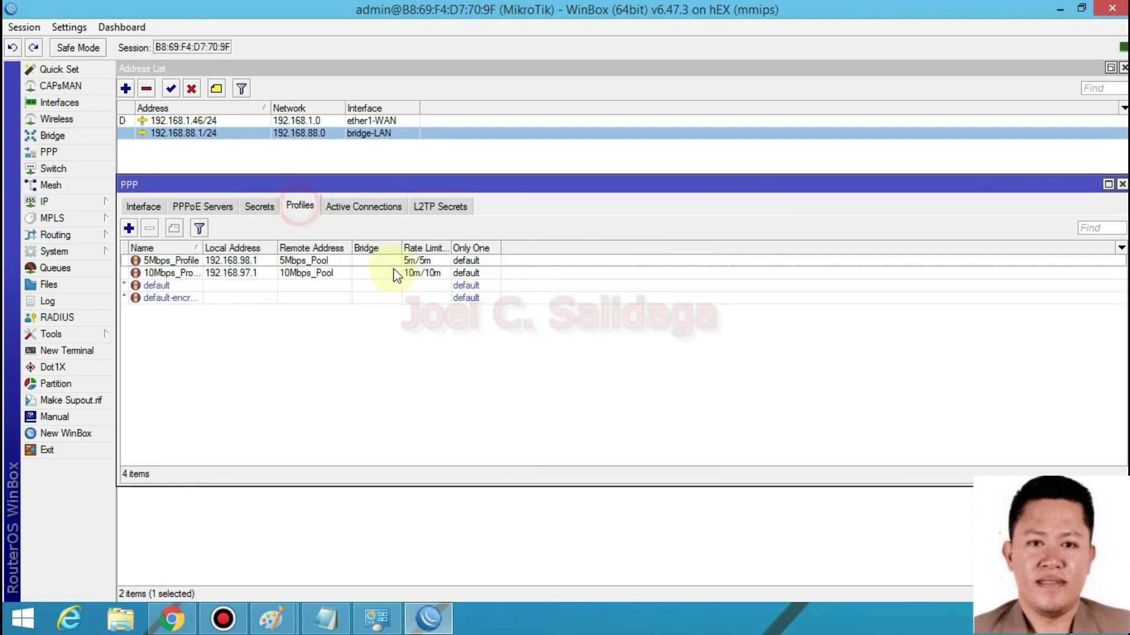
{"action": "double_click", "coordinate": [311, 273]}
{"action": "left_click_drag", "start_coordinate": [620, 205], "coordinate": [562, 225]}
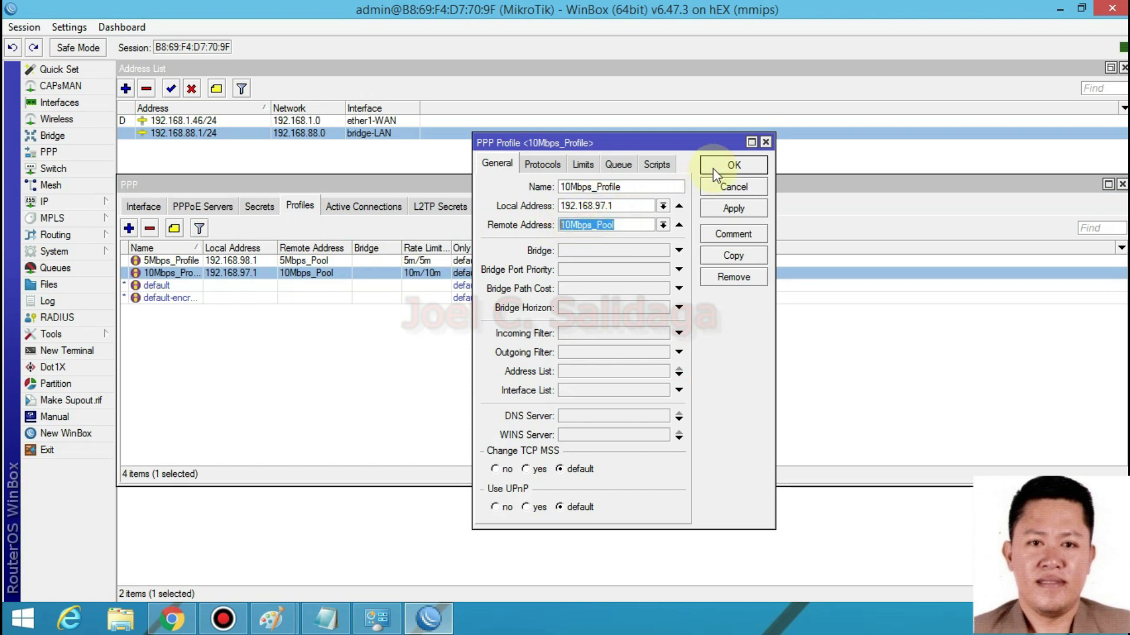
{"action": "left_click", "coordinate": [714, 171]}
- Open IP Pool and compare the 5Mbps_Pool, 10Mbps_Pool and dhcp_pool0 address ranges
{"action": "left_click", "coordinate": [64, 201]}
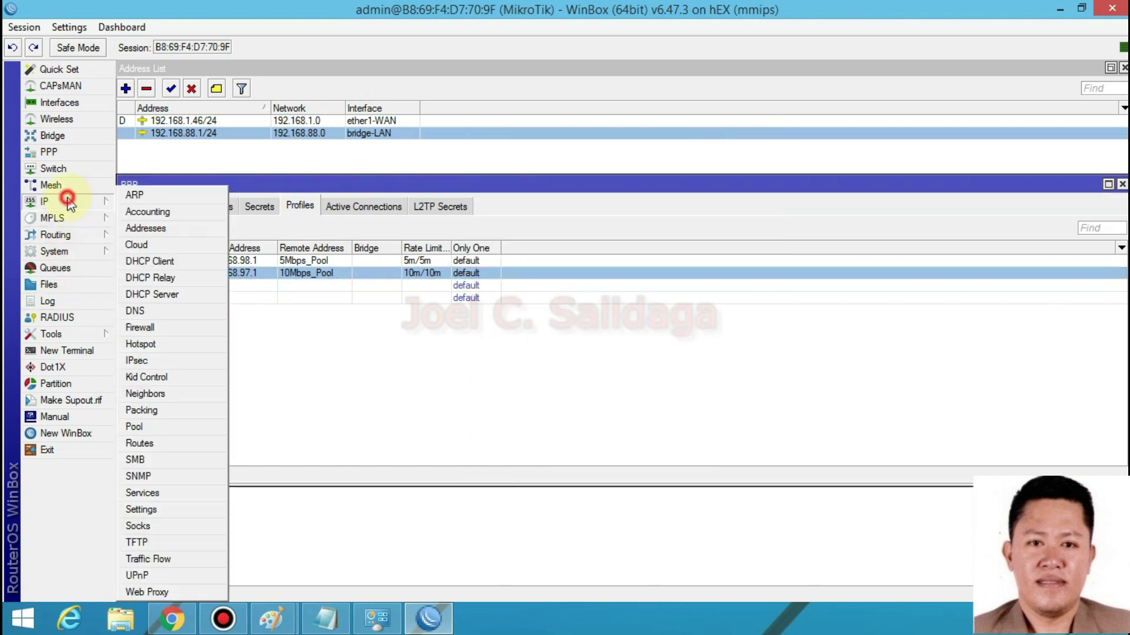
{"action": "left_click", "coordinate": [158, 428]}
{"action": "left_click", "coordinate": [498, 261]}
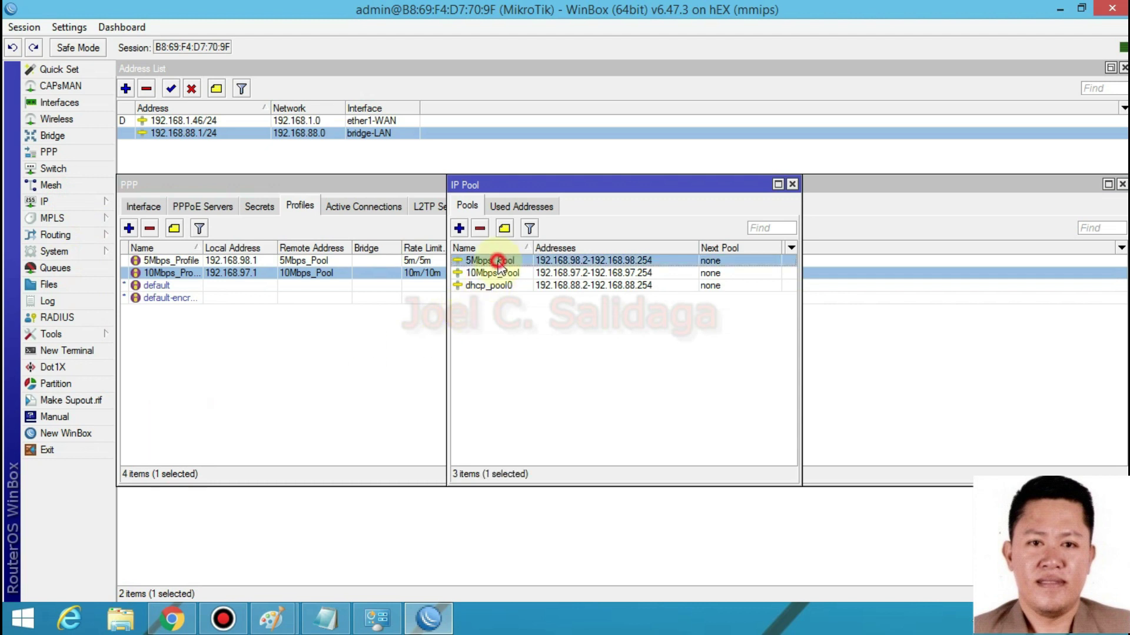
{"action": "left_click", "coordinate": [506, 273]}
{"action": "left_click", "coordinate": [503, 260]}
{"action": "left_click", "coordinate": [617, 273]}
{"action": "left_click", "coordinate": [609, 261]}
{"action": "left_click", "coordinate": [606, 273]}
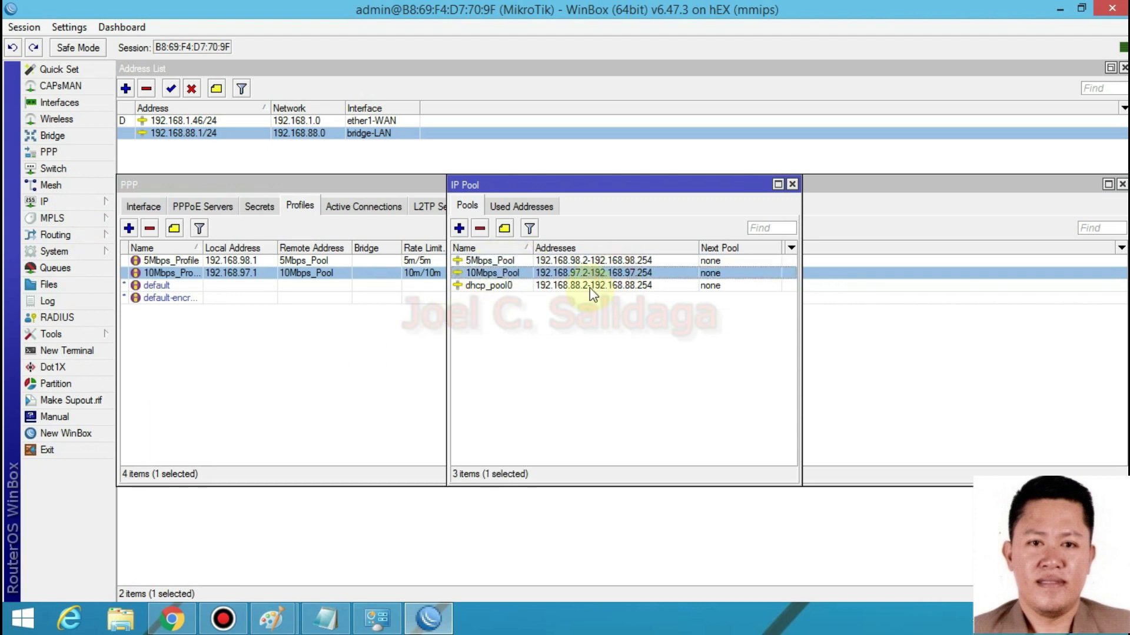
{"action": "left_click", "coordinate": [558, 285]}
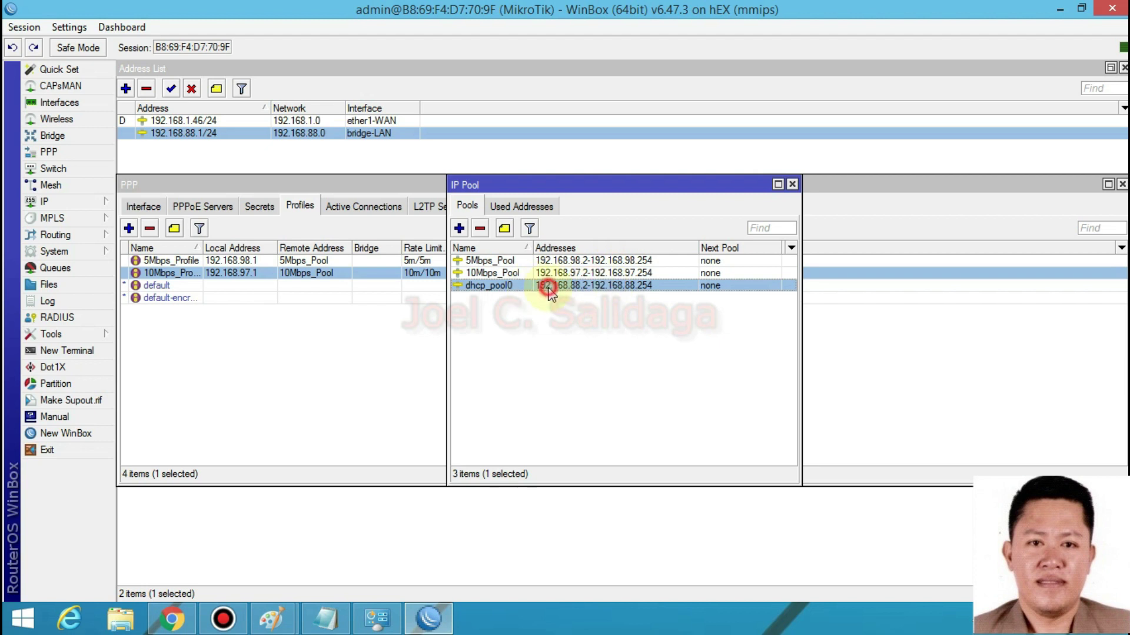
{"action": "left_click", "coordinate": [606, 329]}
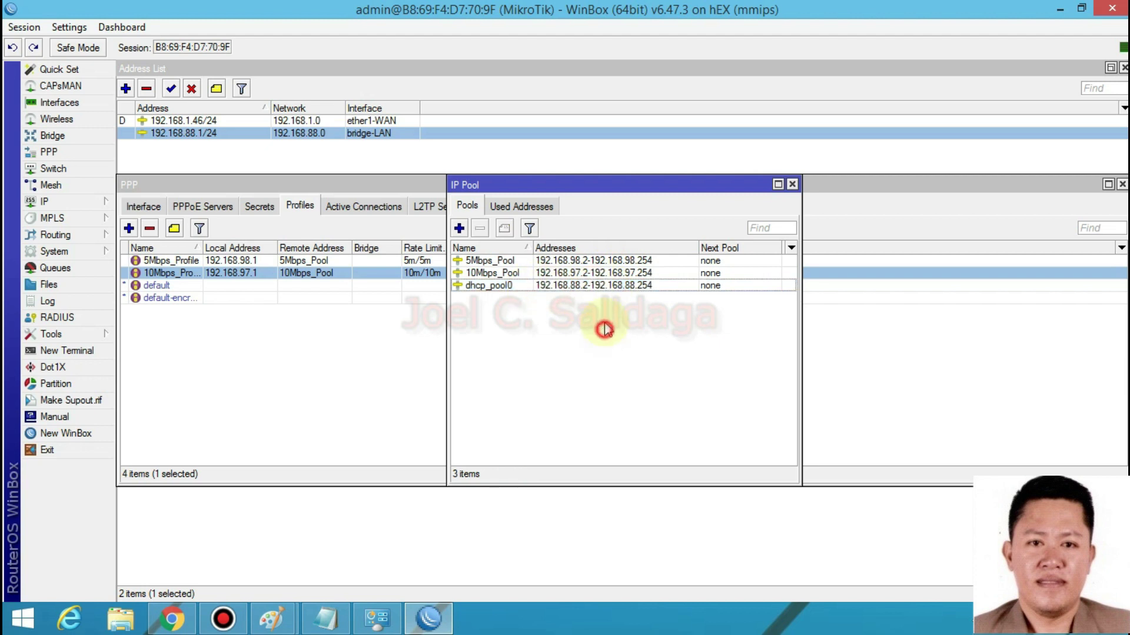
- Recheck 10Mbps_Pool and 5Mbps_Pool, close IP Pool, and show the IP Address List
{"action": "left_click", "coordinate": [588, 273]}
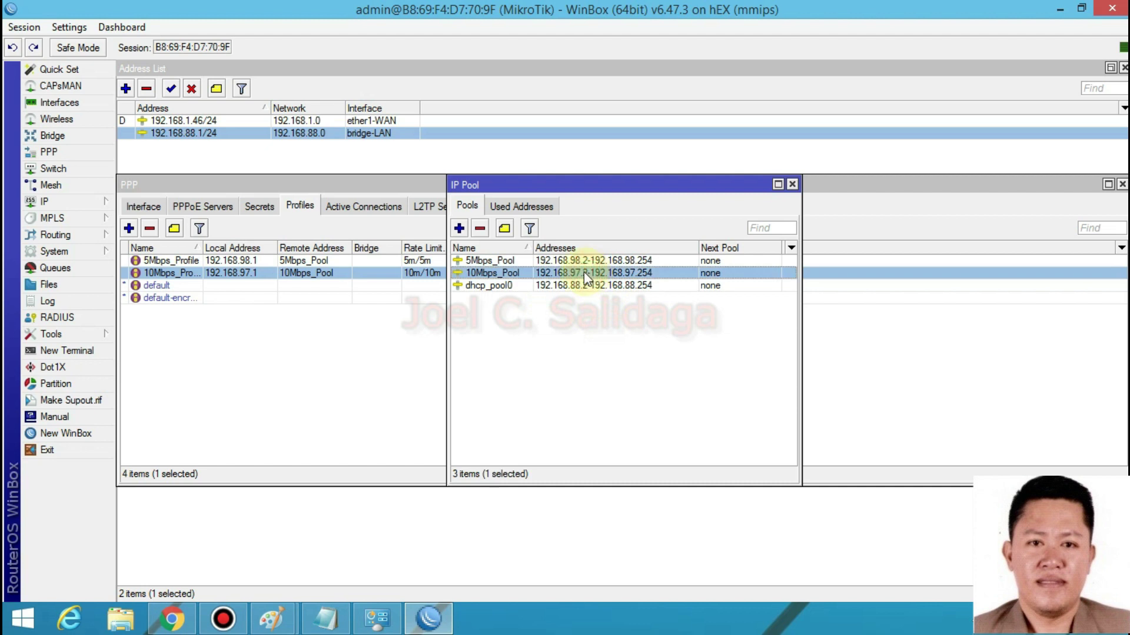
{"action": "left_click", "coordinate": [583, 262]}
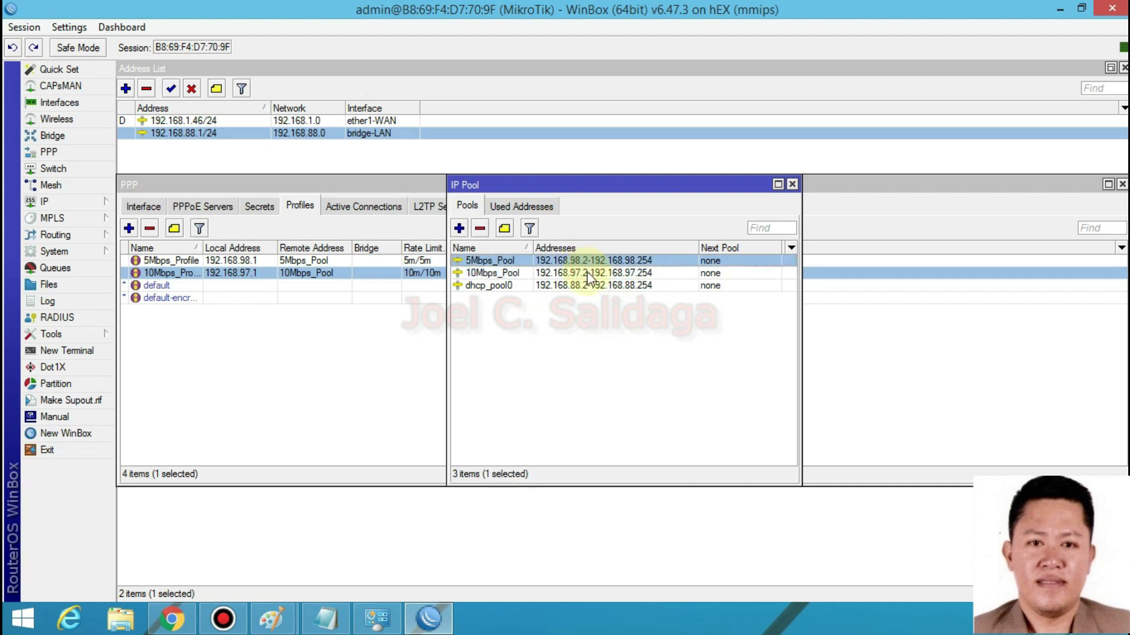
{"action": "left_click", "coordinate": [792, 184]}
{"action": "left_click", "coordinate": [53, 202]}
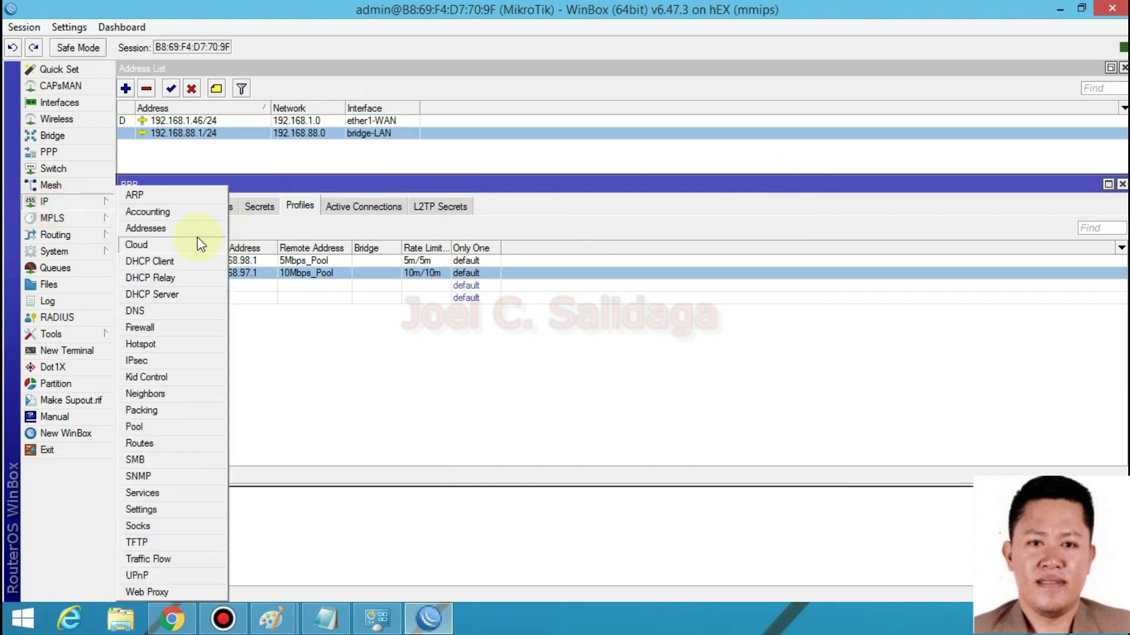
{"action": "left_click", "coordinate": [187, 230]}
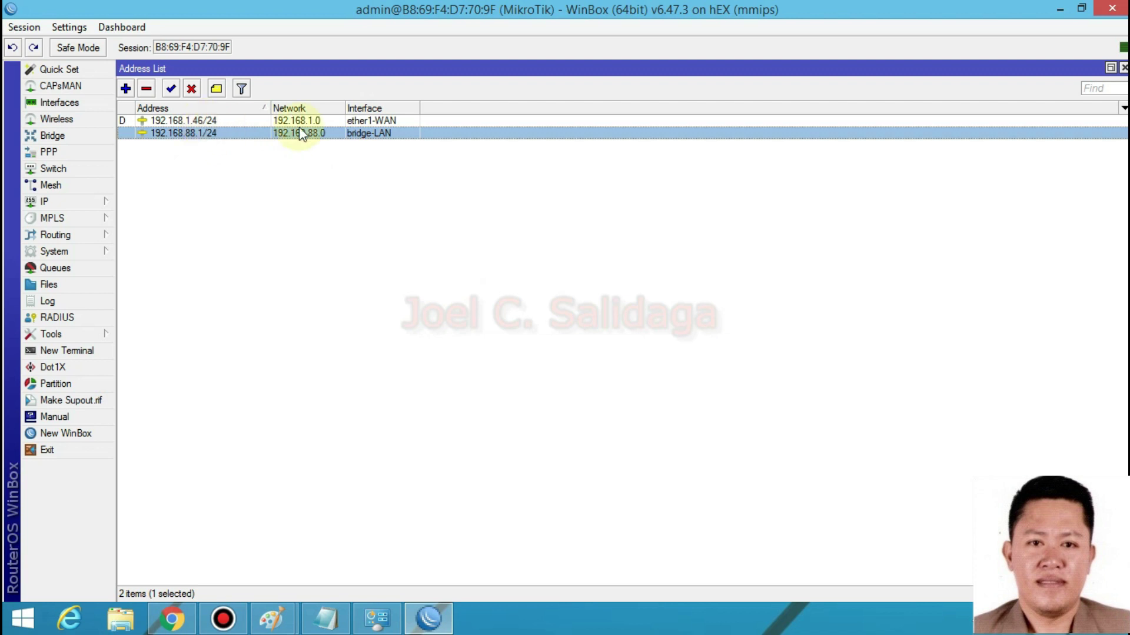
- Review the 192.168.1.46/24 WAN and 192.168.88.1/24 LAN address entries, then minimise WinBox
{"action": "left_click", "coordinate": [336, 120]}
{"action": "left_click", "coordinate": [366, 122]}
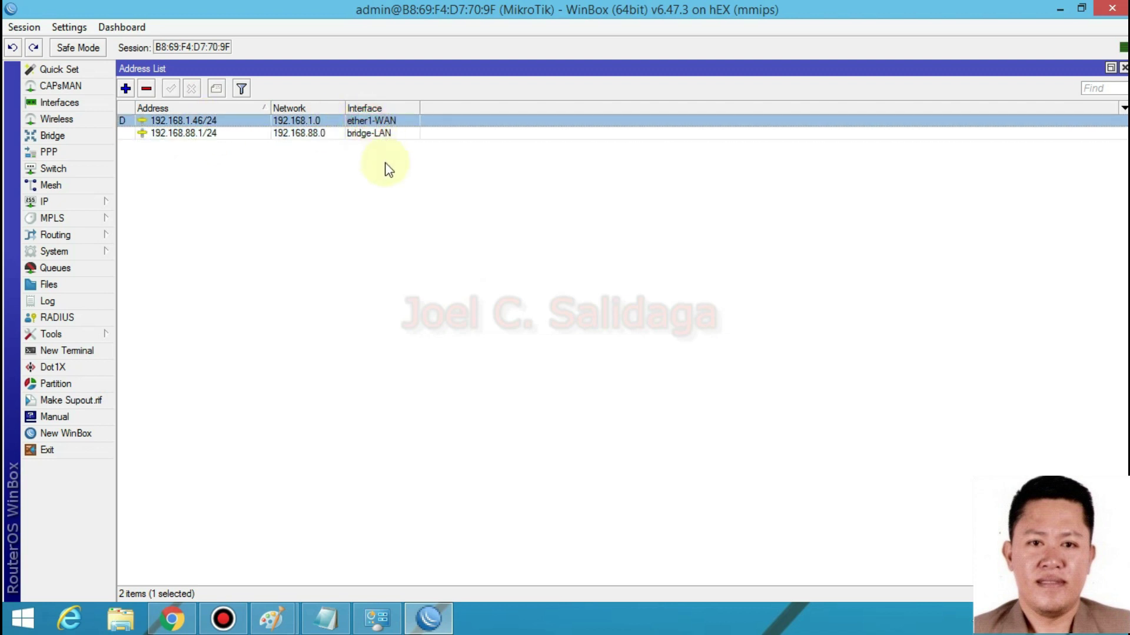
{"action": "left_click", "coordinate": [373, 133]}
{"action": "left_click", "coordinate": [375, 121]}
{"action": "left_click", "coordinate": [379, 135]}
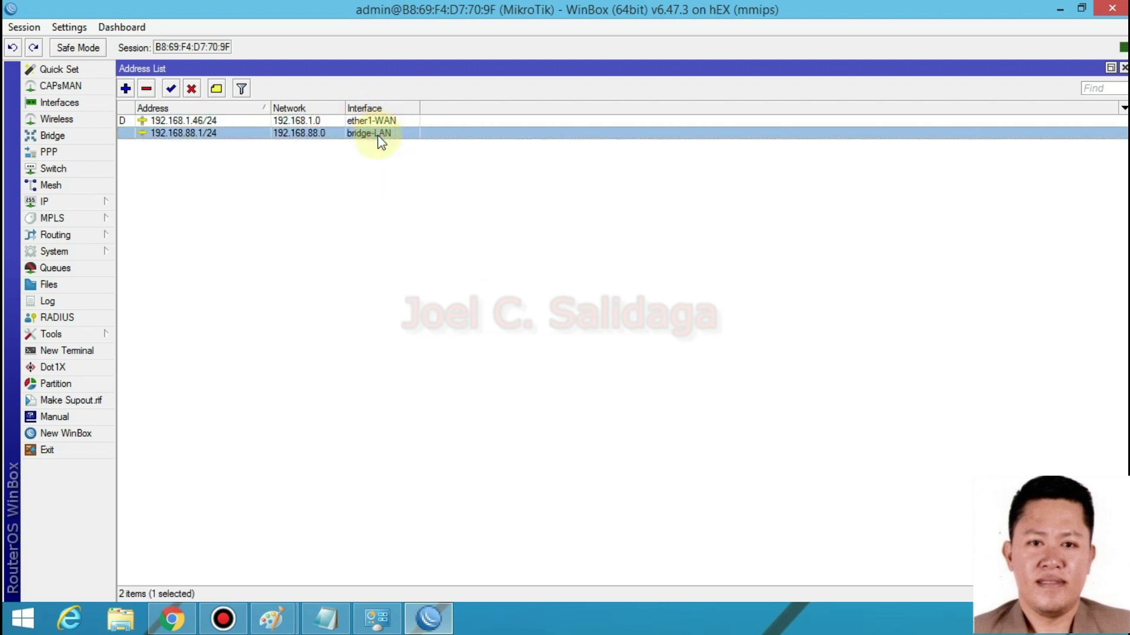
{"action": "left_click", "coordinate": [336, 235]}
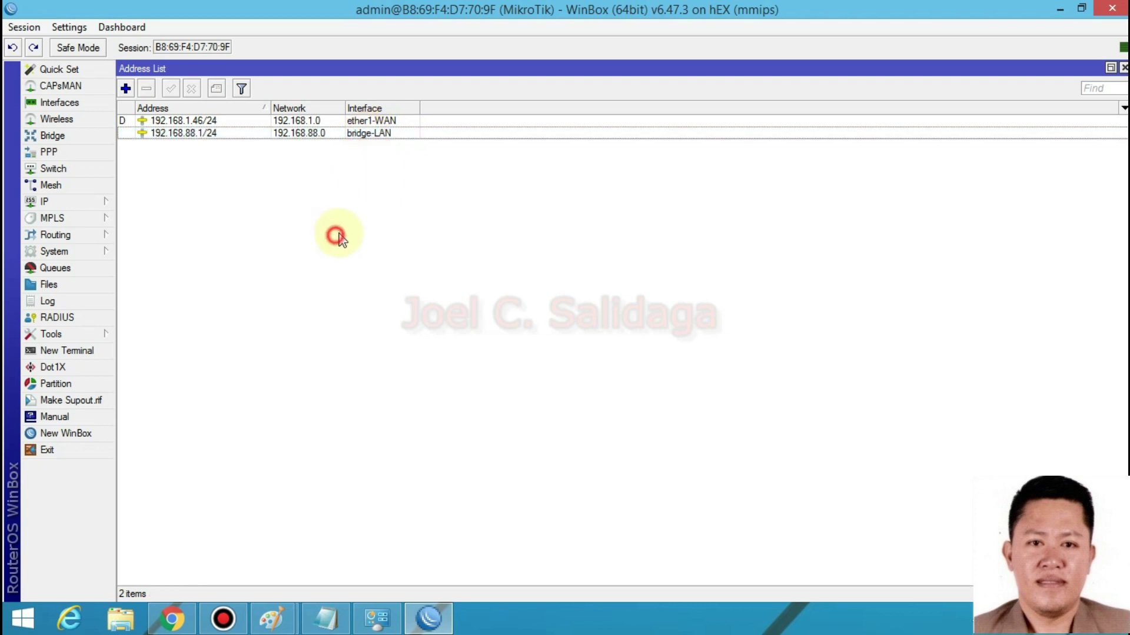
{"action": "left_click", "coordinate": [365, 120]}
{"action": "left_click", "coordinate": [405, 121]}
{"action": "left_click", "coordinate": [307, 200]}
{"action": "left_click", "coordinate": [176, 151]}
{"action": "left_click", "coordinate": [411, 159]}
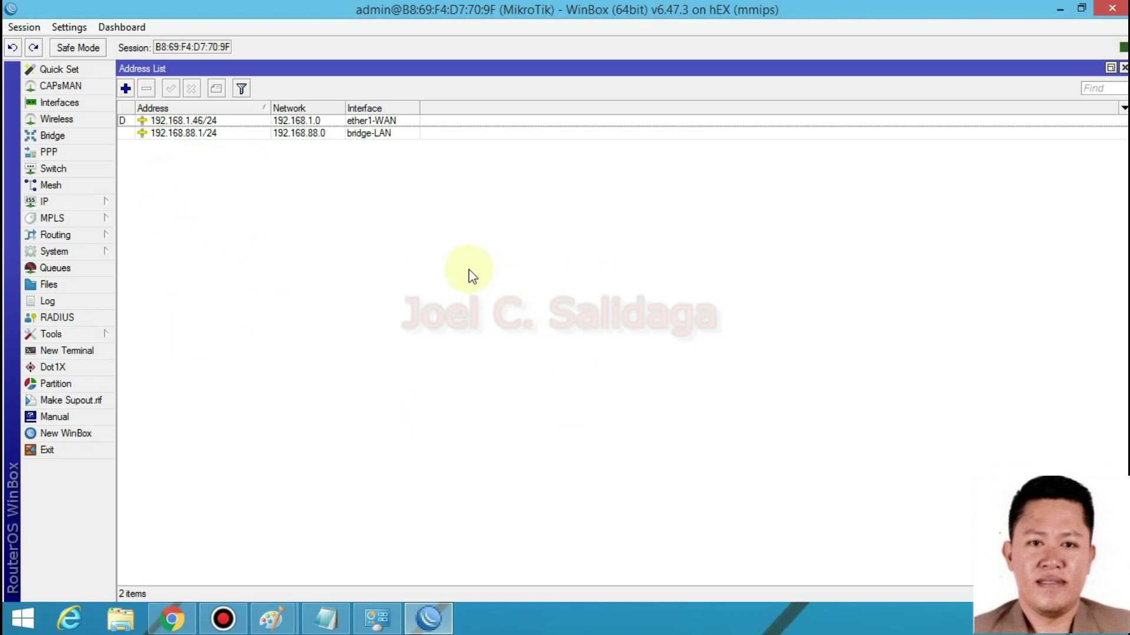
{"action": "left_click", "coordinate": [1059, 9]}
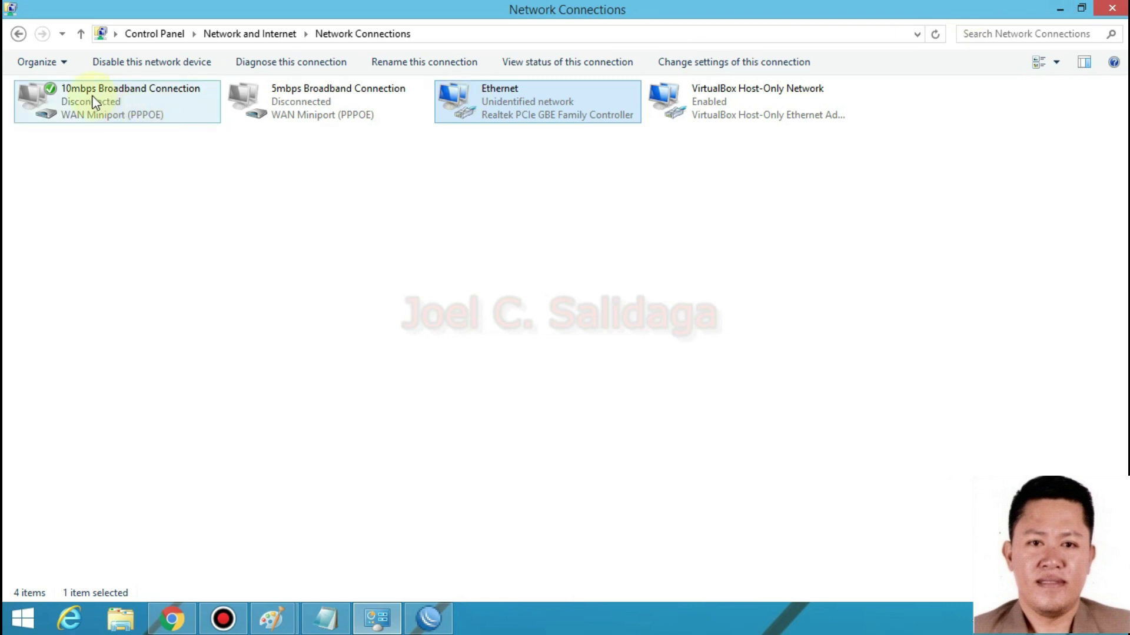
- Try connecting the 10mbps Broadband Connection, then return to the network connections list
{"action": "left_click", "coordinate": [92, 101]}
{"action": "right_click", "coordinate": [91, 100]}
{"action": "left_click", "coordinate": [114, 108]}
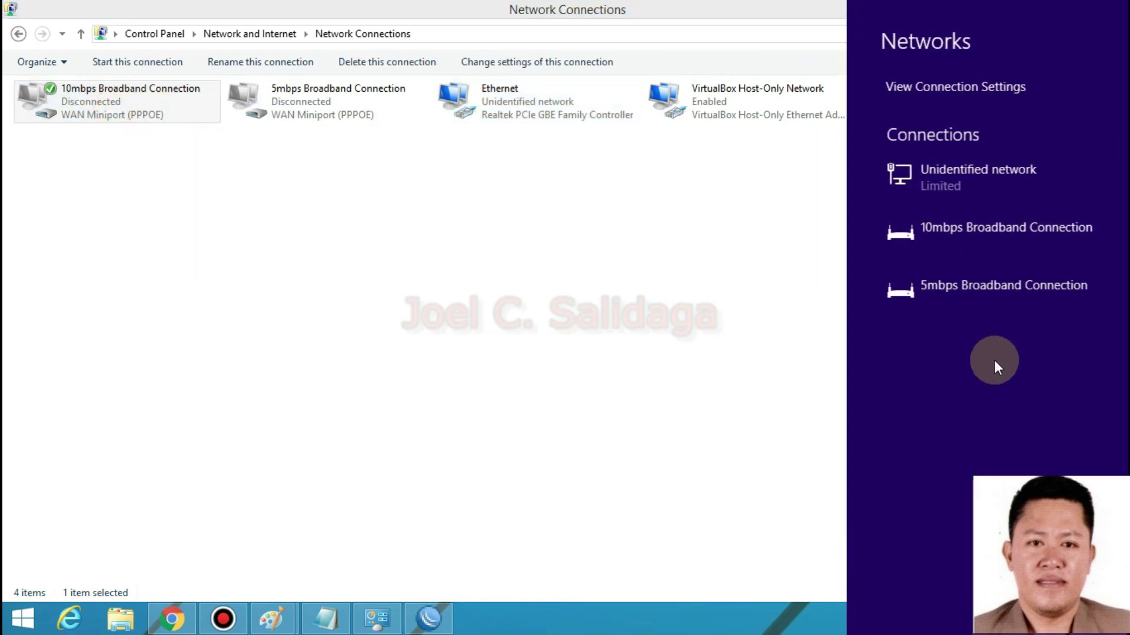
{"action": "left_click", "coordinate": [415, 350]}
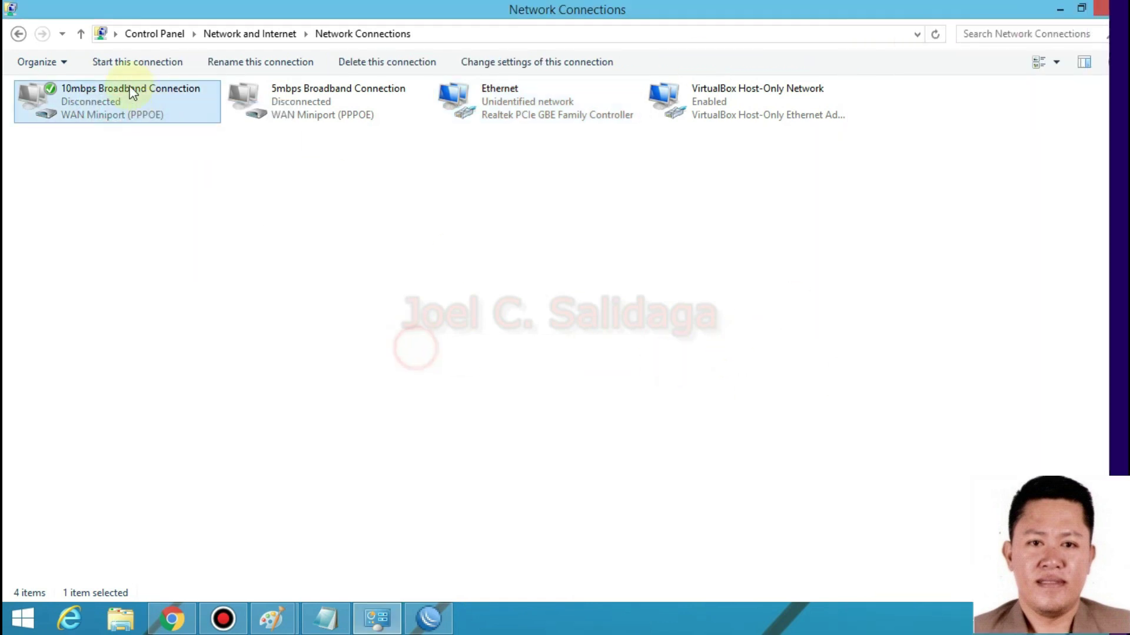
{"action": "left_click", "coordinate": [18, 34]}
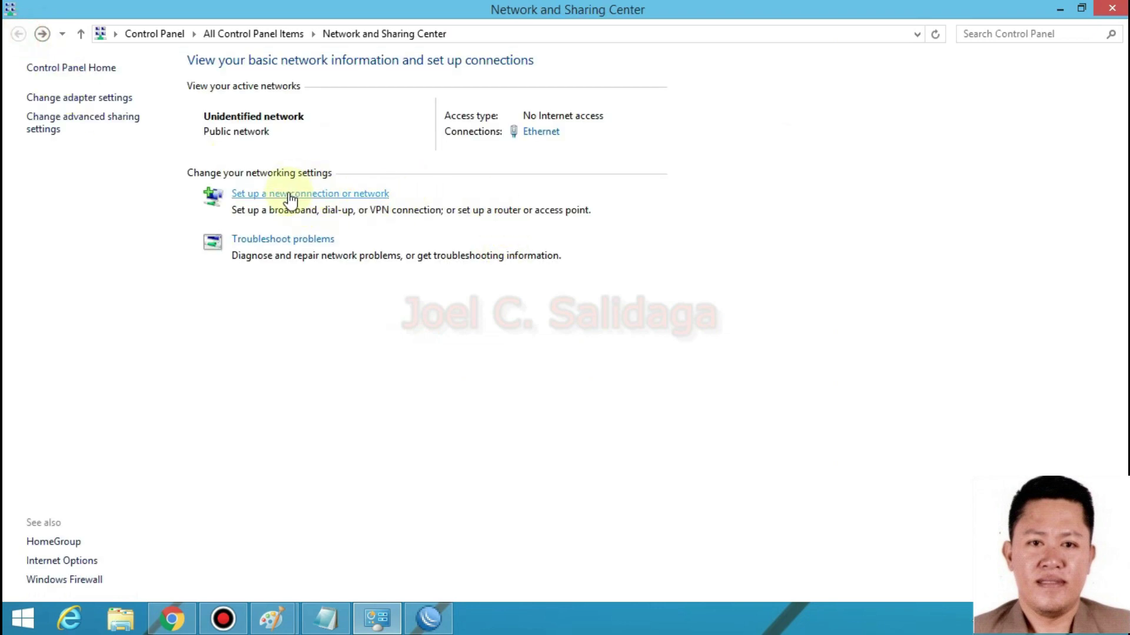
{"action": "left_click", "coordinate": [42, 34]}
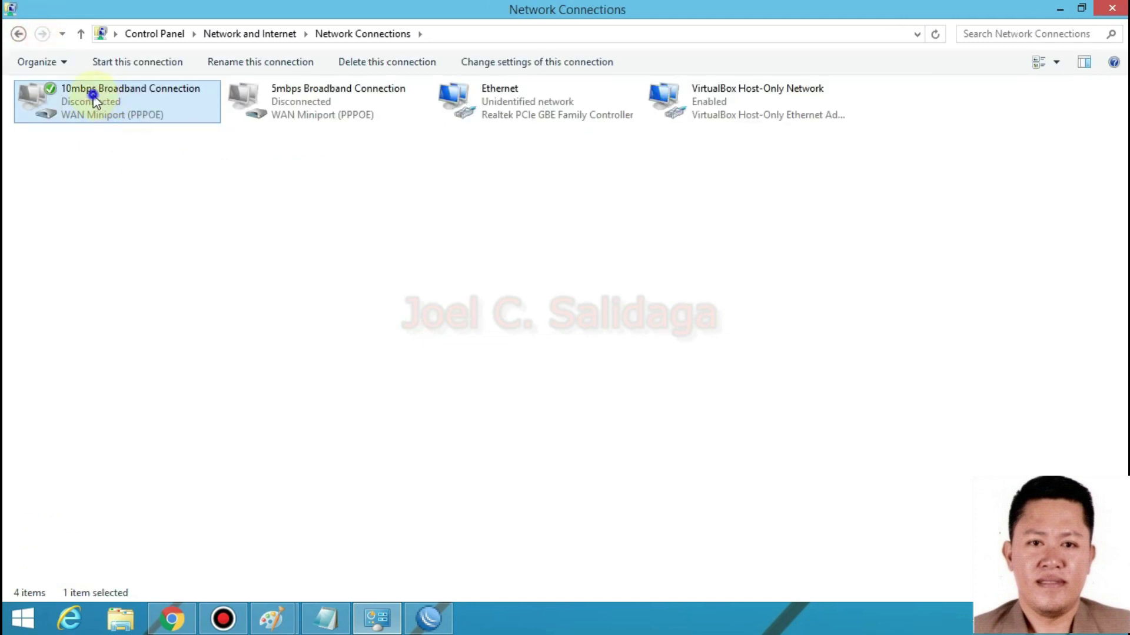
- Dial the 10mbps Broadband Connection from the Networks panel and switch to Chrome
{"action": "right_click", "coordinate": [93, 97]}
{"action": "left_click", "coordinate": [143, 106]}
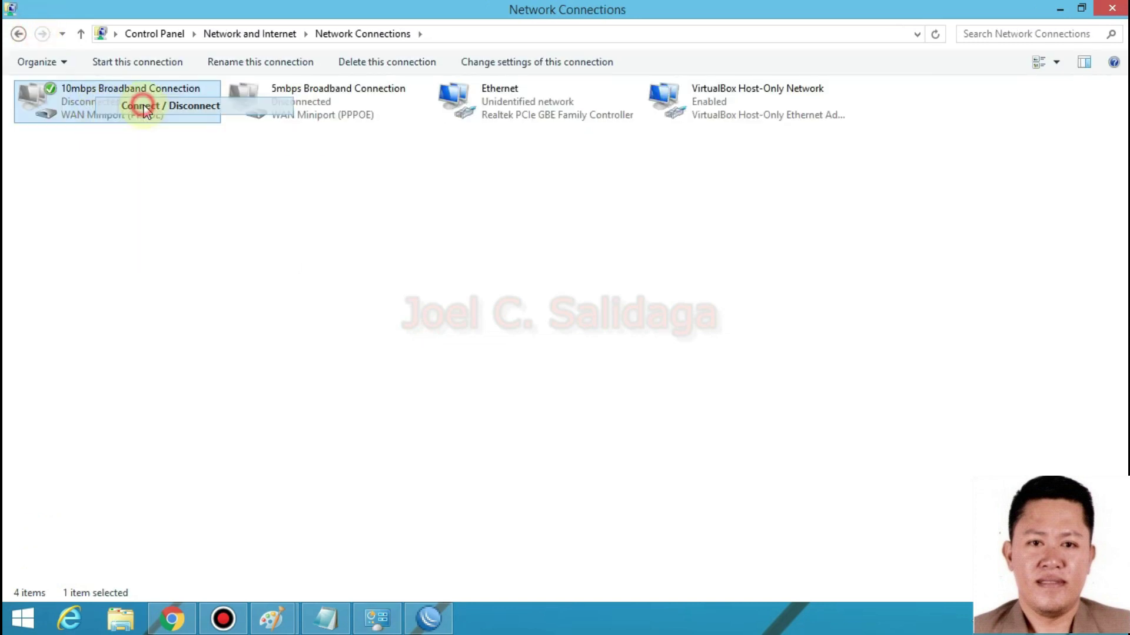
{"action": "left_click", "coordinate": [955, 228]}
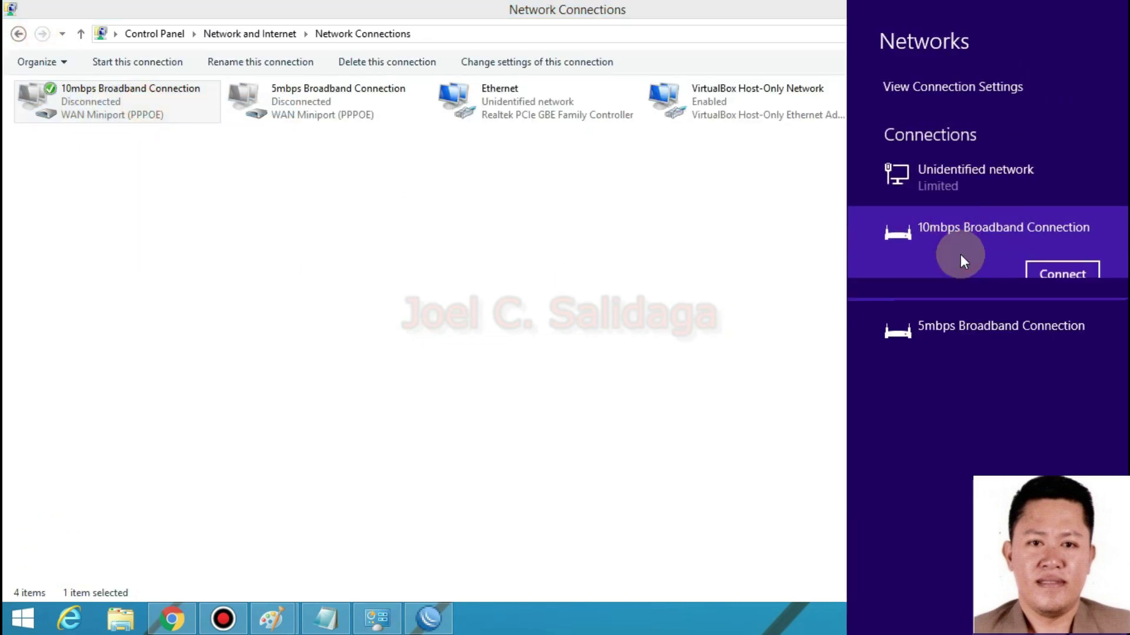
{"action": "left_click", "coordinate": [1072, 281]}
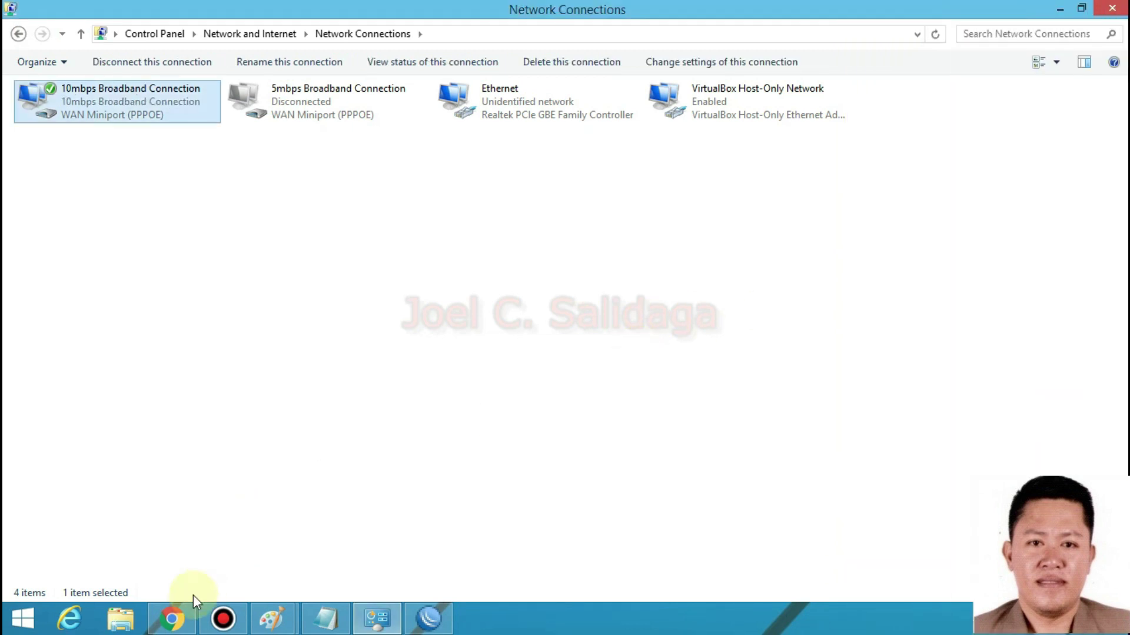
{"action": "left_click", "coordinate": [174, 615]}
- Reload Google, start a new Speedtest run, and bring up the Facebook tab
{"action": "left_click", "coordinate": [448, 14]}
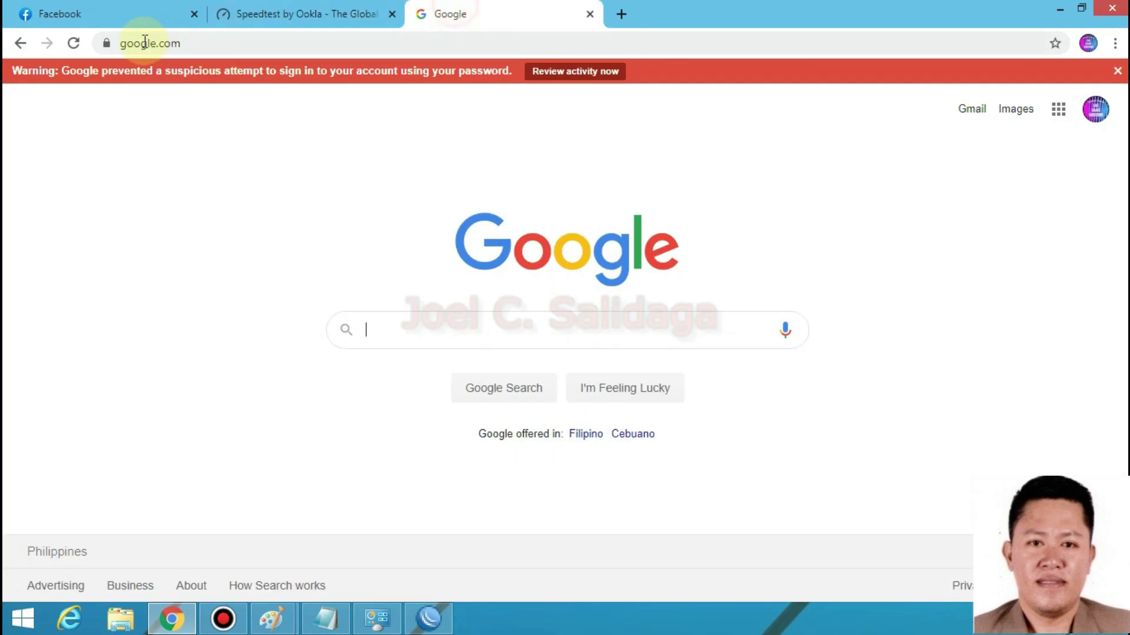
{"action": "left_click", "coordinate": [75, 43]}
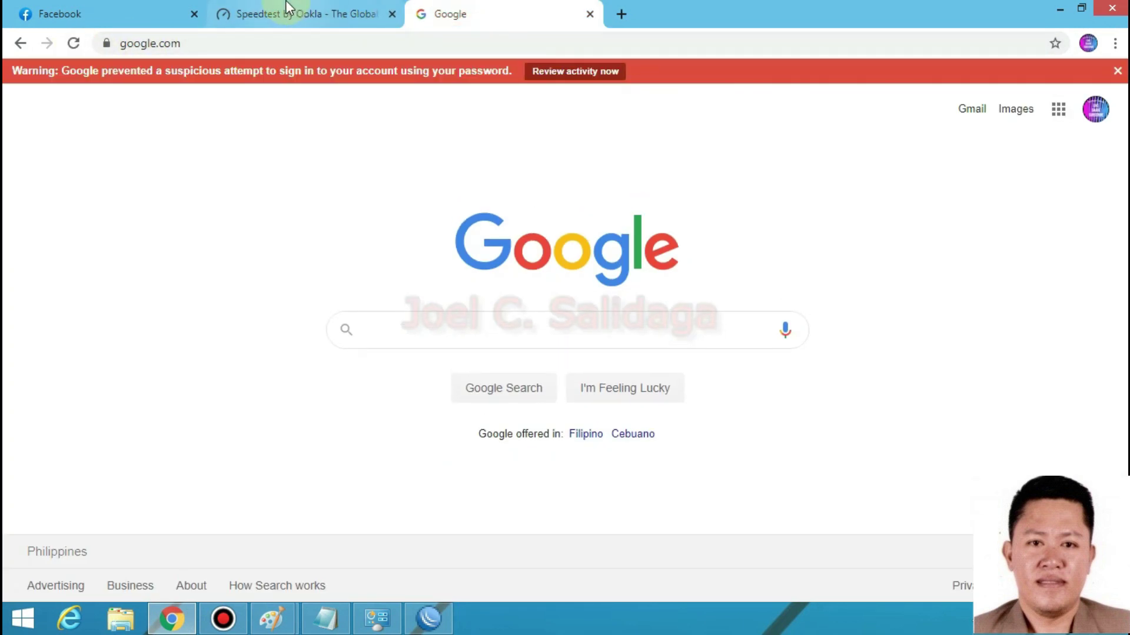
{"action": "left_click", "coordinate": [286, 11]}
{"action": "left_click", "coordinate": [247, 330]}
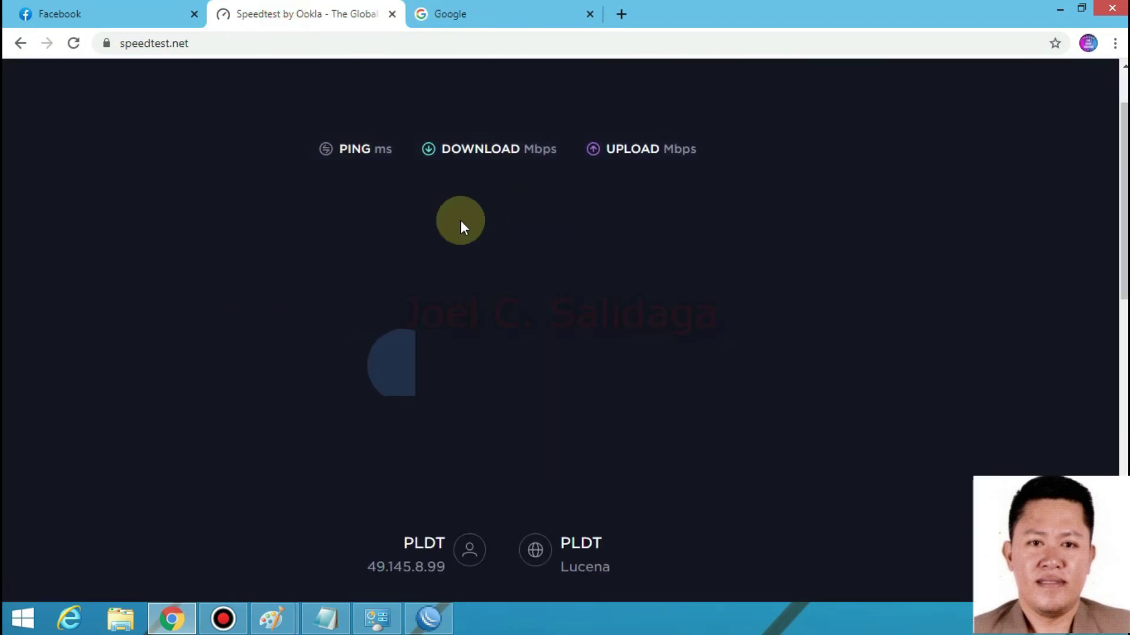
{"action": "left_click", "coordinate": [84, 14]}
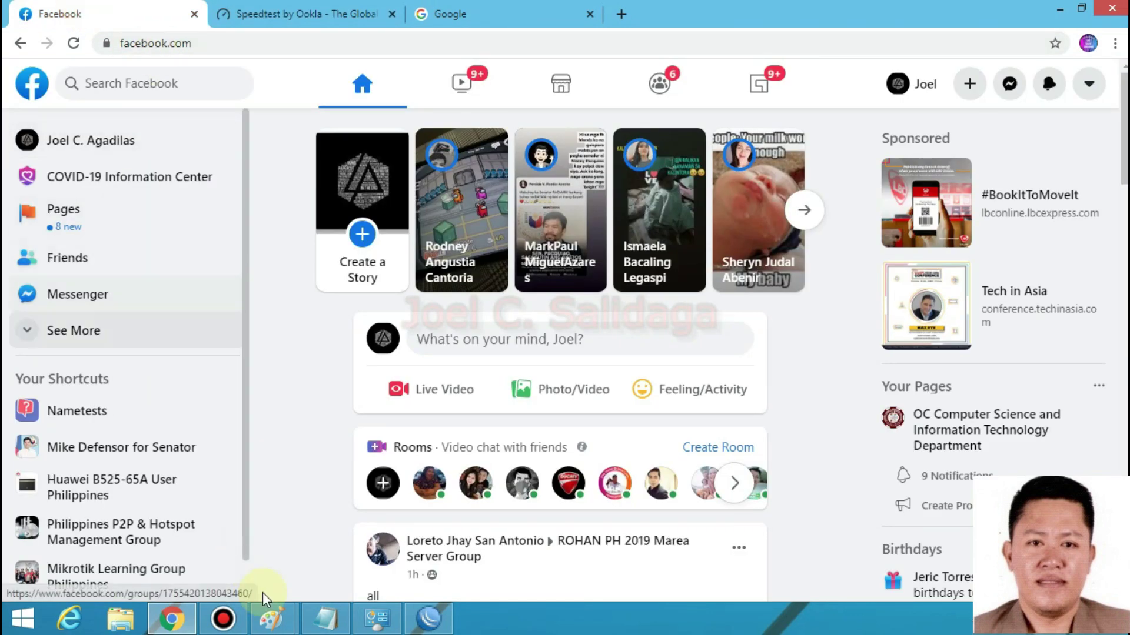
- Bring WinBox back and open PPP Profiles, selecting the 5Mbps_Profile
{"action": "left_click", "coordinate": [435, 621]}
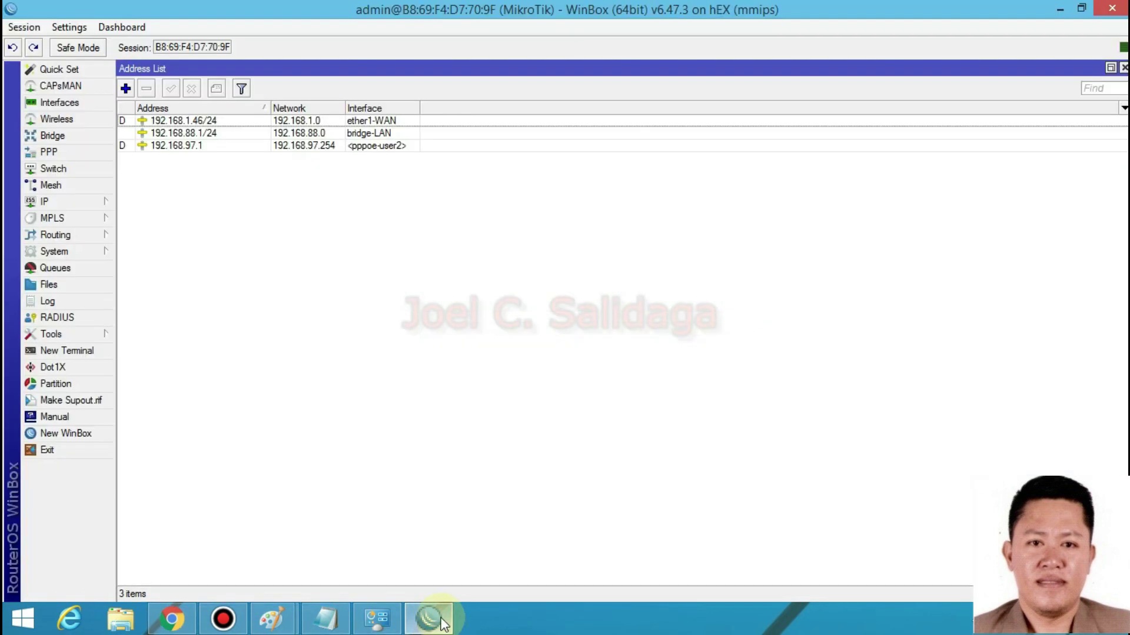
{"action": "left_click", "coordinate": [440, 621]}
{"action": "left_click", "coordinate": [435, 621]}
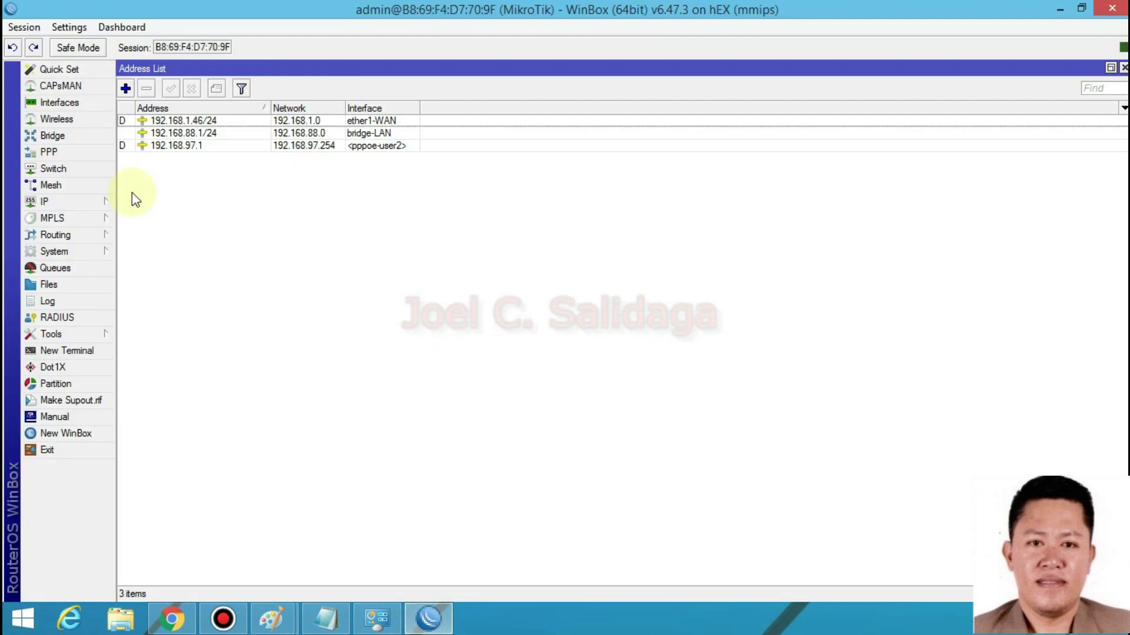
{"action": "left_click", "coordinate": [83, 201]}
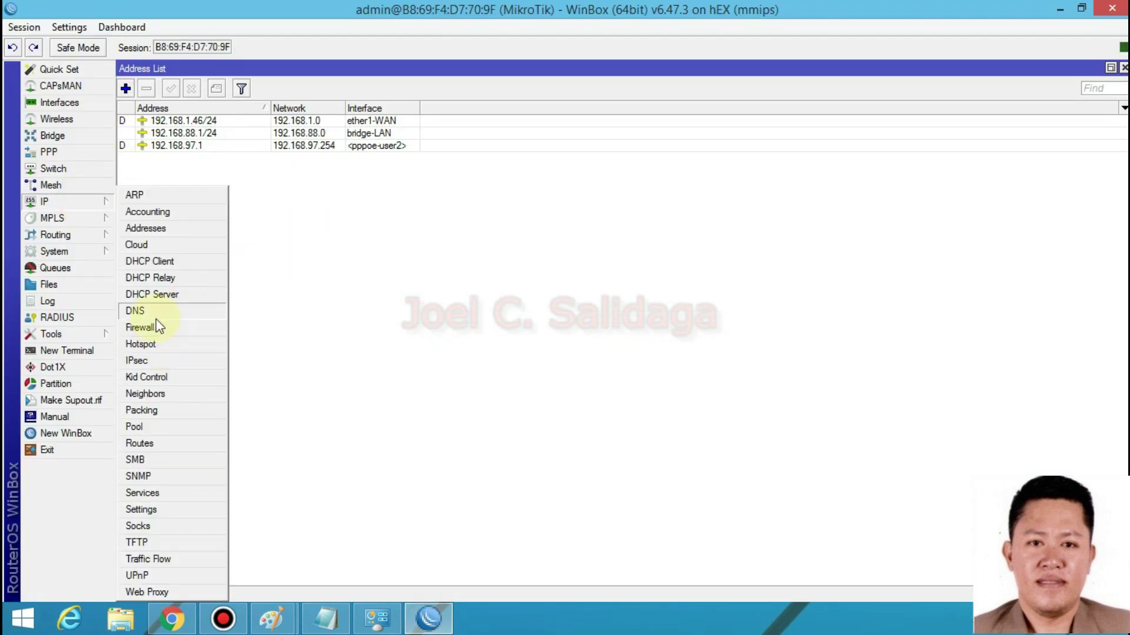
{"action": "left_click", "coordinate": [93, 203]}
{"action": "left_click", "coordinate": [92, 205]}
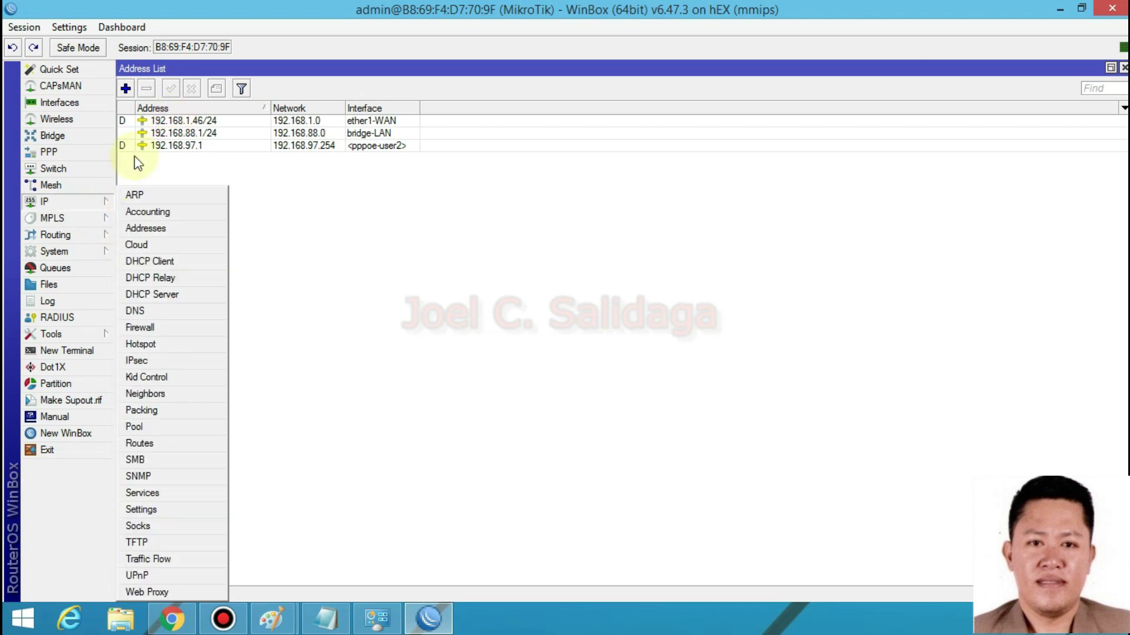
{"action": "left_click", "coordinate": [78, 152]}
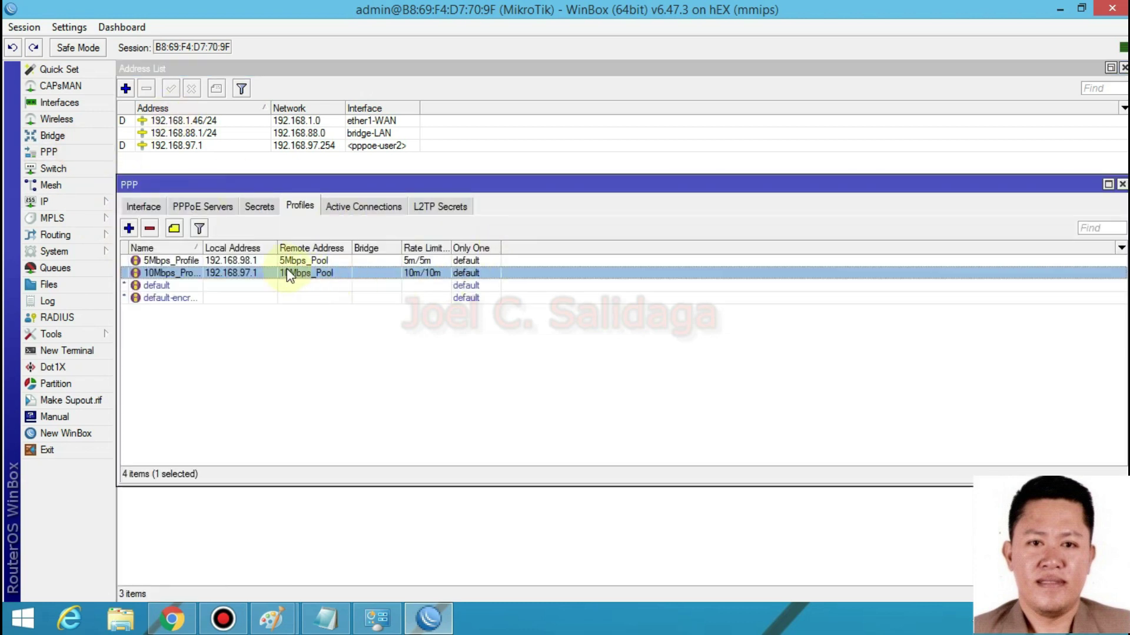
{"action": "left_click", "coordinate": [270, 260]}
- Review the two PPPoE user accounts in Secrets, then close the PPP window
{"action": "left_click", "coordinate": [259, 207]}
{"action": "left_click", "coordinate": [189, 271]}
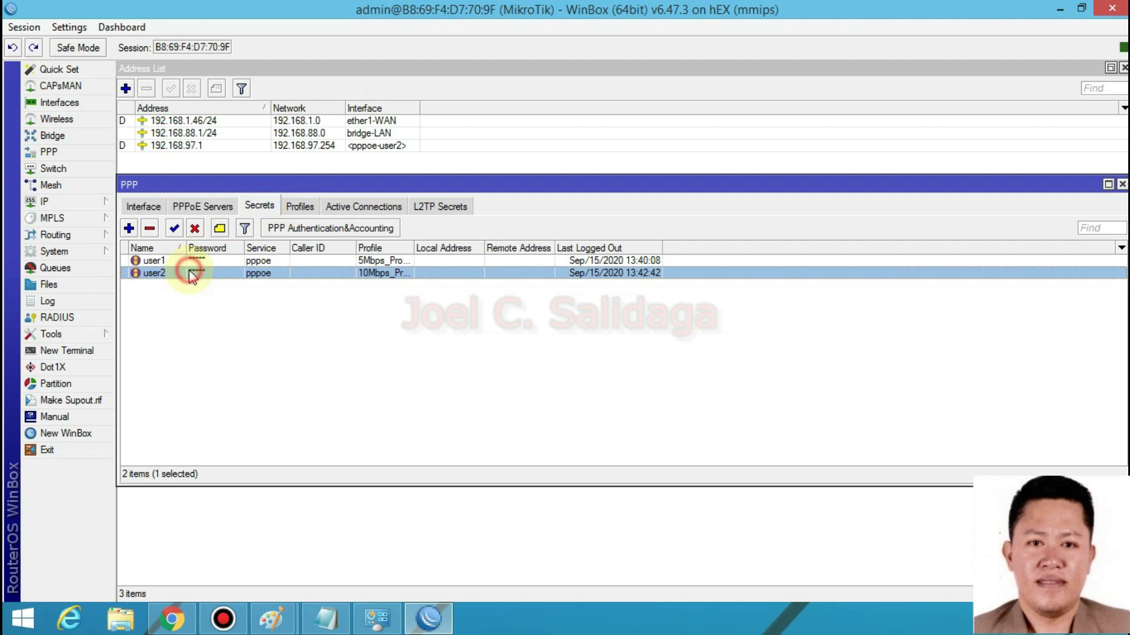
{"action": "left_click", "coordinate": [164, 273]}
{"action": "left_click", "coordinate": [165, 261]}
{"action": "left_click", "coordinate": [164, 273]}
{"action": "left_click", "coordinate": [164, 261]}
{"action": "left_click", "coordinate": [164, 273]}
{"action": "left_click", "coordinate": [164, 261]}
{"action": "left_click", "coordinate": [170, 274]}
{"action": "left_click", "coordinate": [166, 260]}
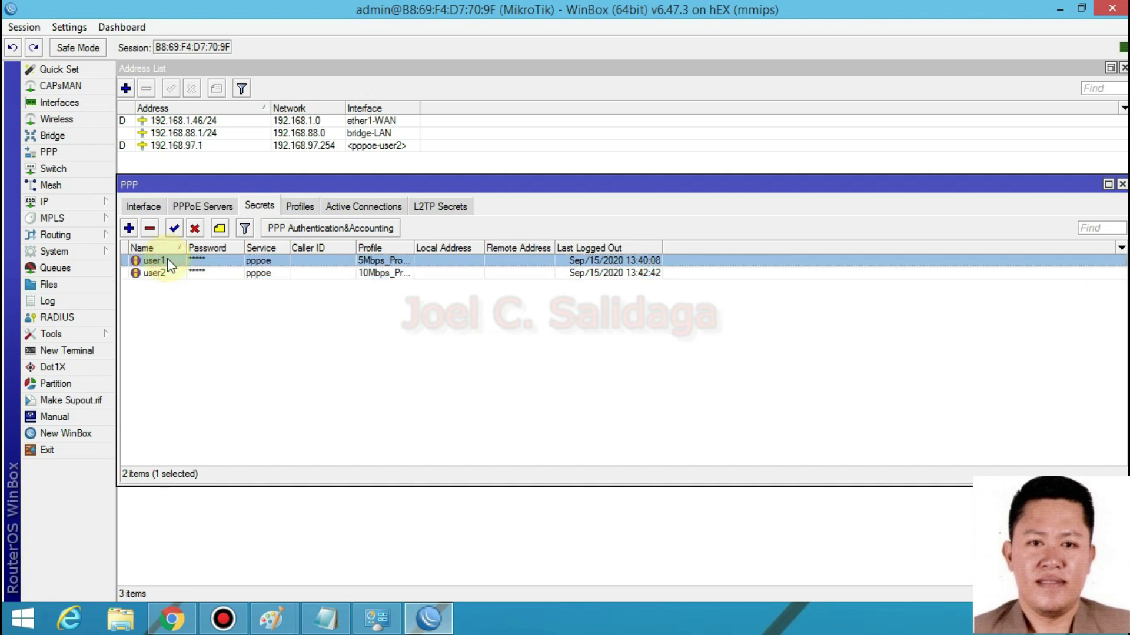
{"action": "left_click", "coordinate": [180, 273]}
{"action": "left_click", "coordinate": [169, 261]}
{"action": "left_click", "coordinate": [241, 273]}
{"action": "left_click", "coordinate": [166, 262]}
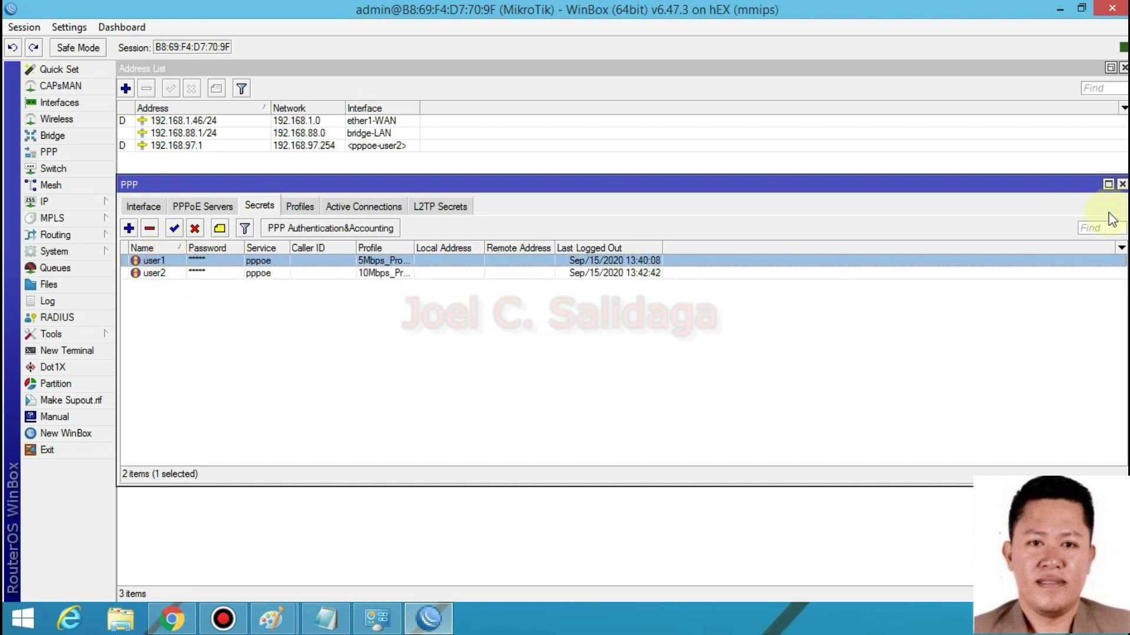
{"action": "left_click", "coordinate": [1121, 185]}
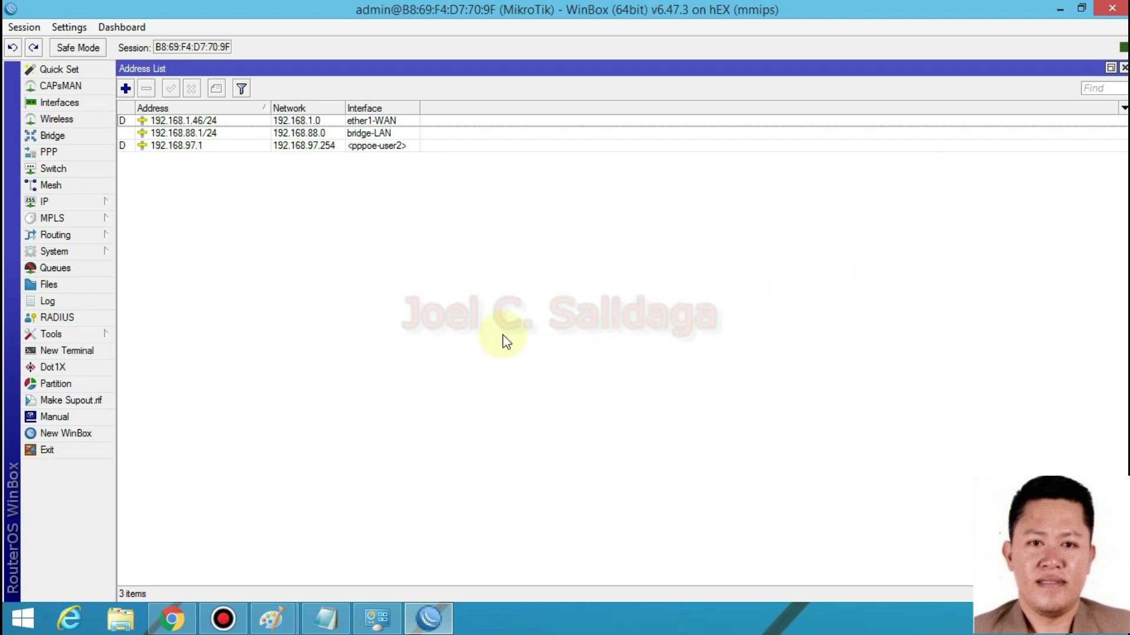
{"action": "left_click", "coordinate": [377, 617]}
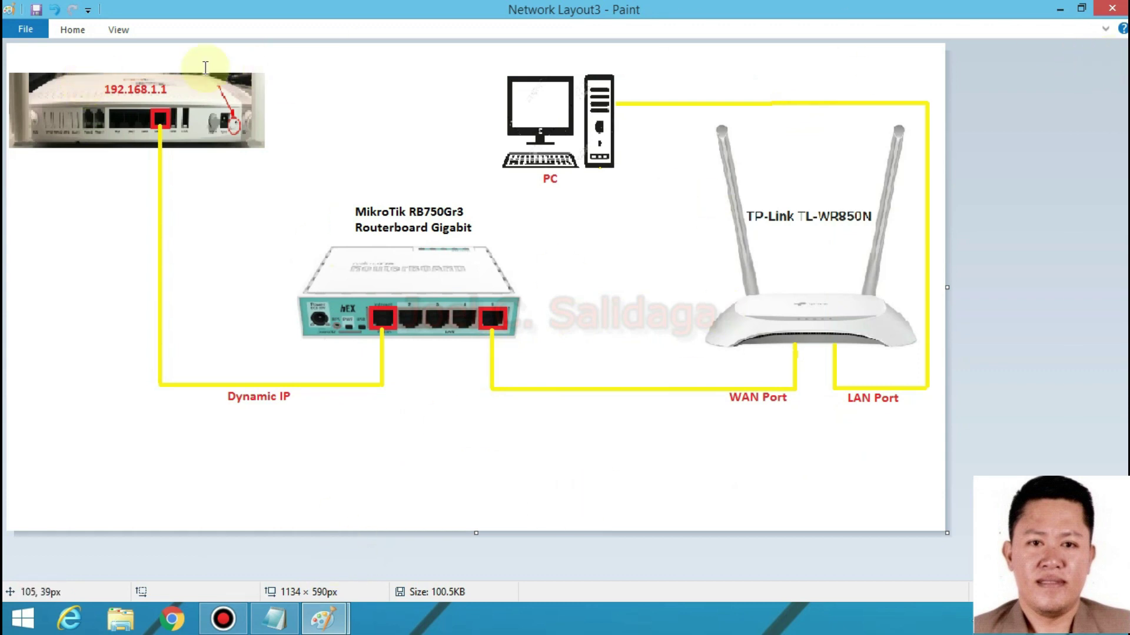
- Temporarily outline the MikroTik port, WAN Port and LAN Port labels with red rectangles
{"action": "left_click", "coordinate": [73, 30]}
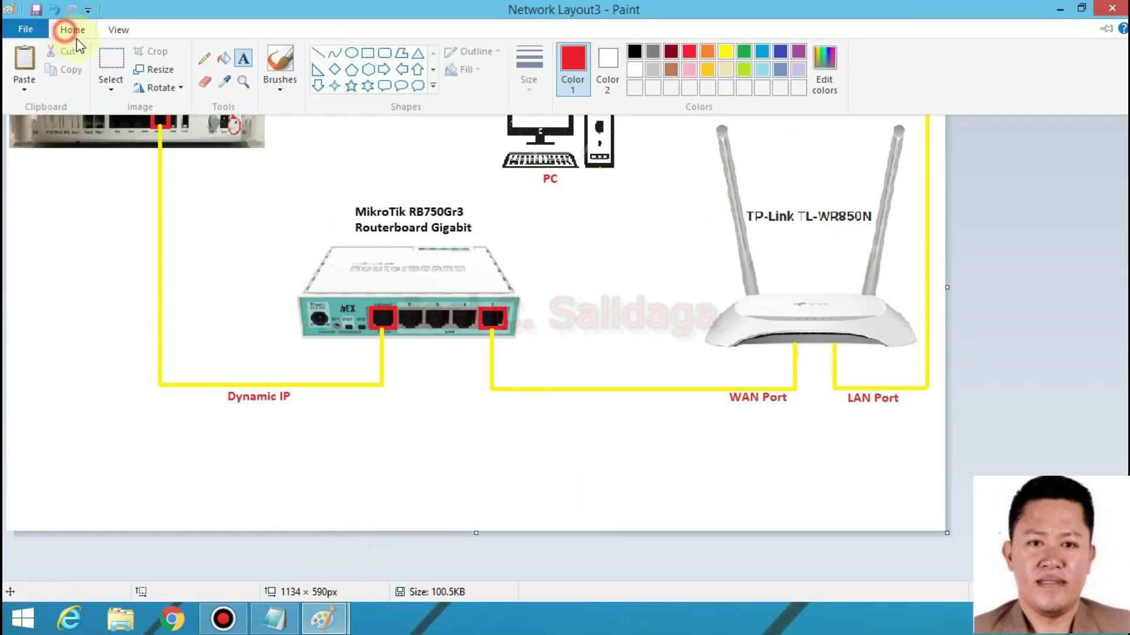
{"action": "left_click", "coordinate": [368, 54]}
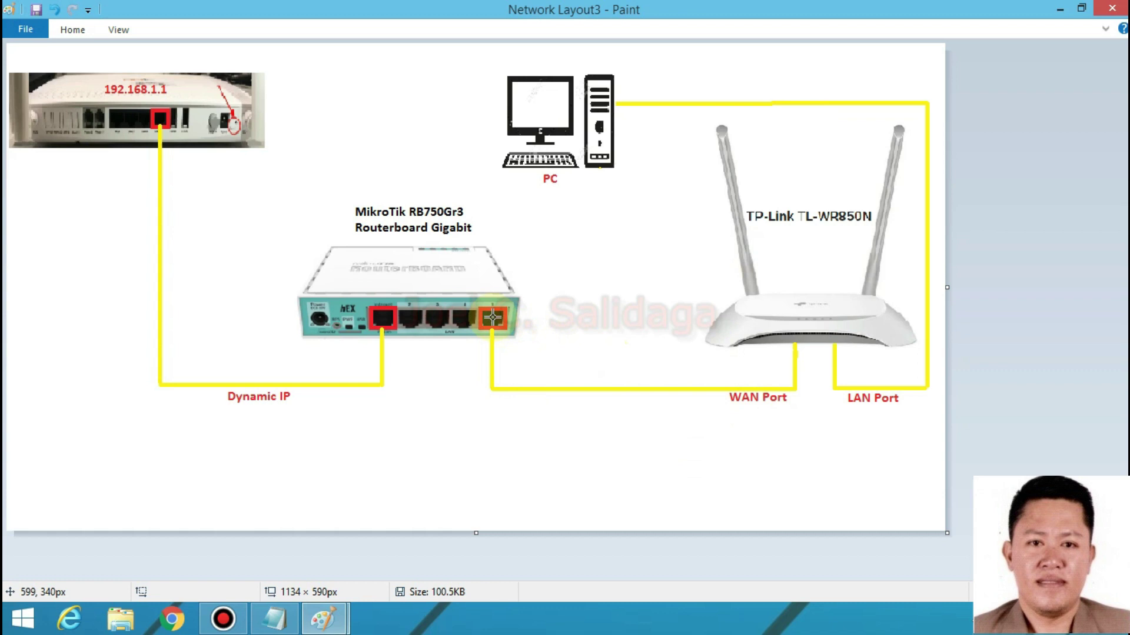
{"action": "left_click_drag", "start_coordinate": [480, 316], "coordinate": [500, 327]}
{"action": "left_click", "coordinate": [814, 372]}
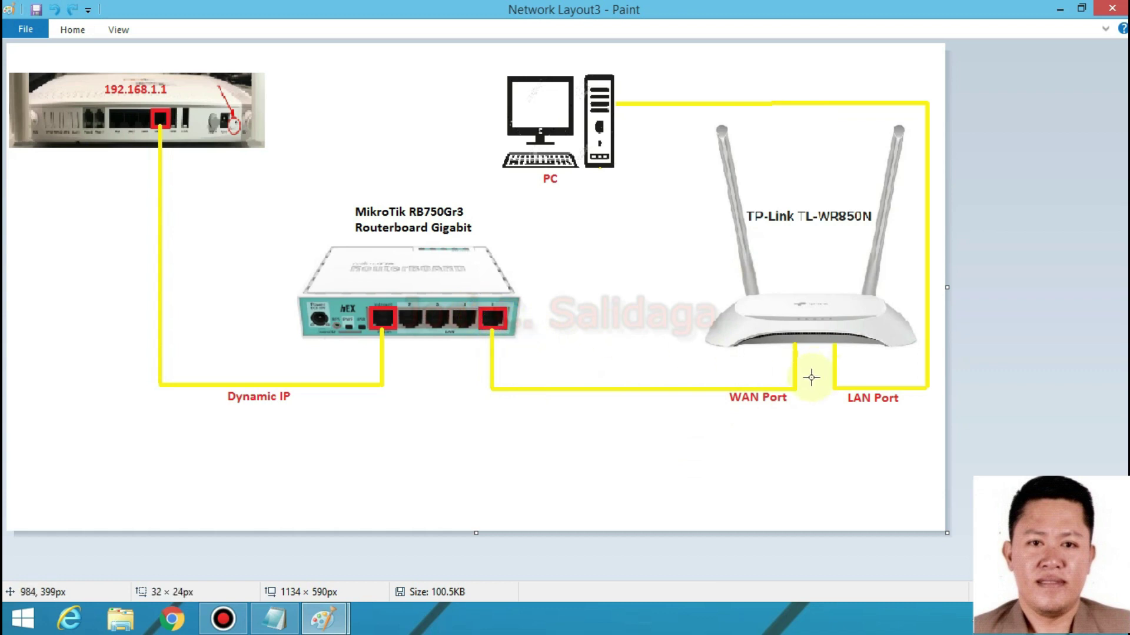
{"action": "left_click_drag", "start_coordinate": [731, 392], "coordinate": [793, 412]}
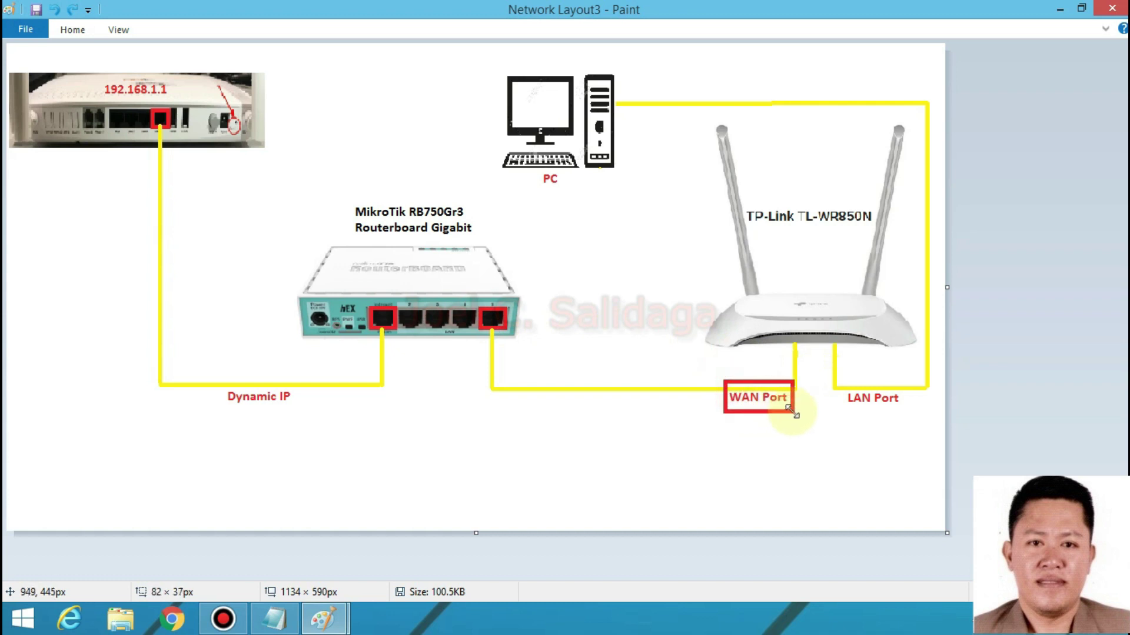
{"action": "key", "text": "ctrl+z"}
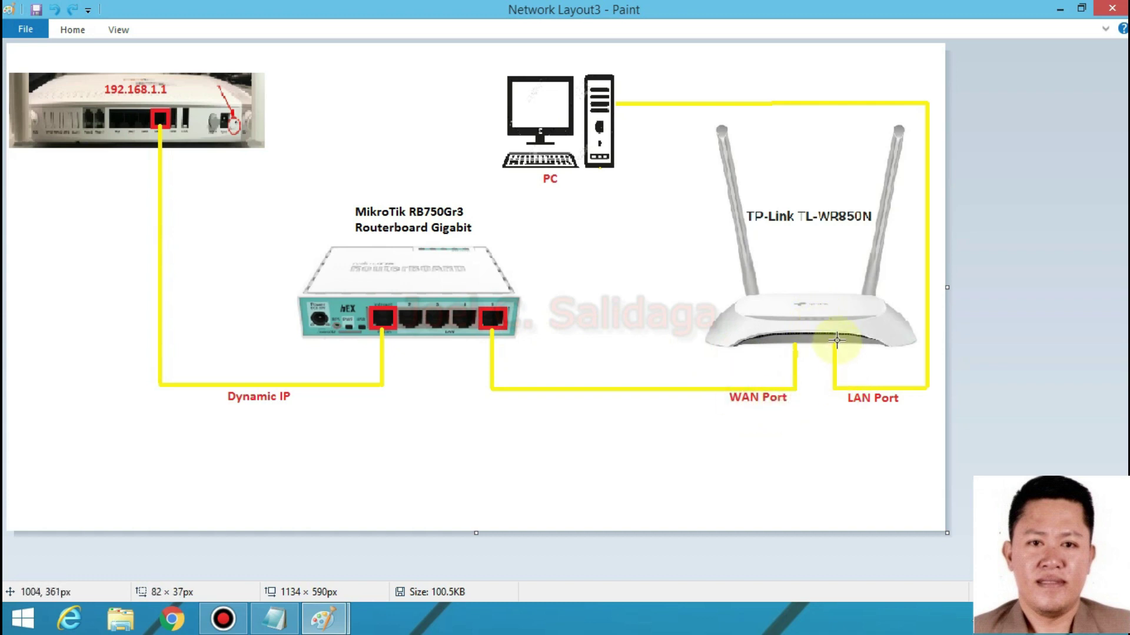
{"action": "left_click_drag", "start_coordinate": [846, 387], "coordinate": [910, 413]}
{"action": "key", "text": "ctrl+z"}
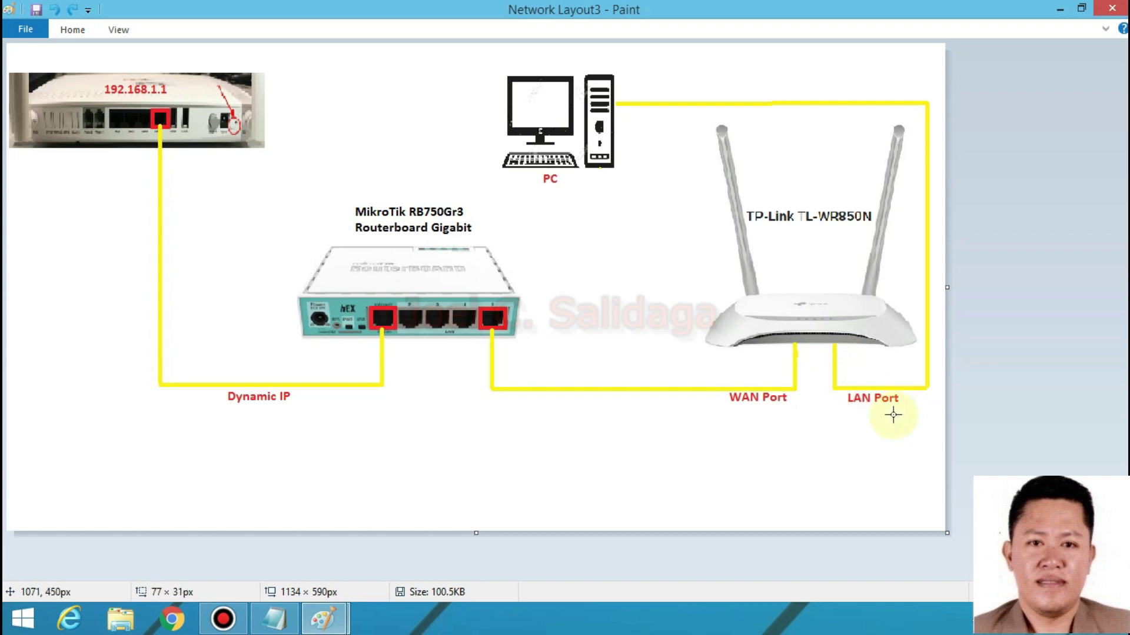
- Temporarily box the PC and TP-Link TL-WR850N router in red, undoing each, then minimize Paint
{"action": "left_click_drag", "start_coordinate": [641, 189], "coordinate": [482, 63]}
{"action": "key", "text": "ctrl+z"}
{"action": "left_click_drag", "start_coordinate": [622, 187], "coordinate": [500, 66]}
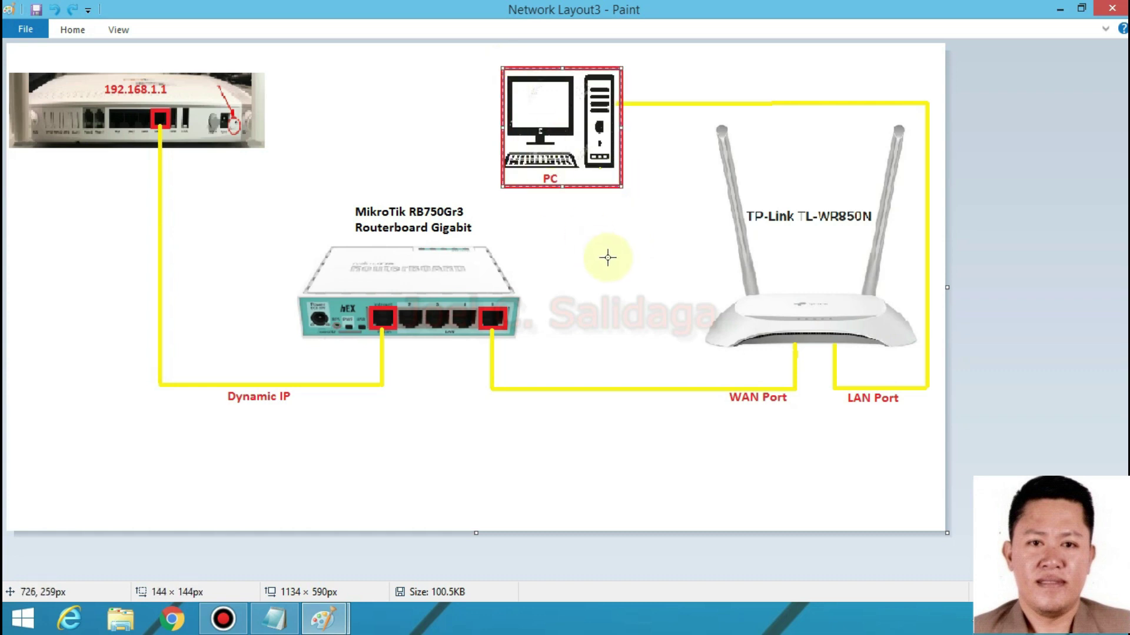
{"action": "key", "text": "ctrl+z"}
{"action": "left_click_drag", "start_coordinate": [686, 126], "coordinate": [908, 352]}
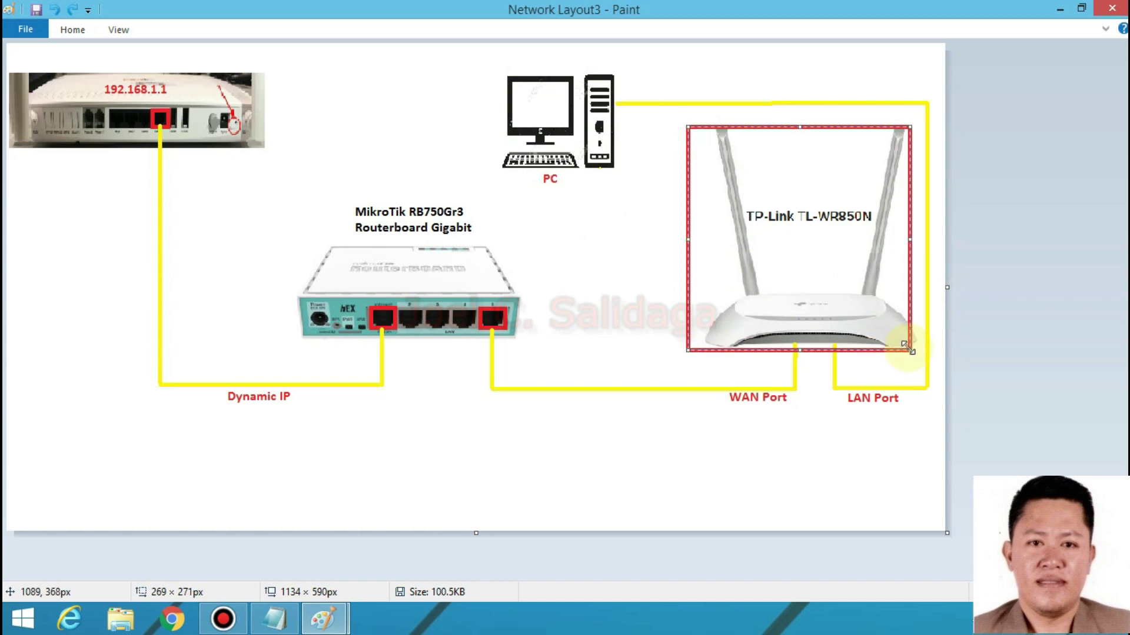
{"action": "key", "text": "ctrl+z"}
{"action": "left_click_drag", "start_coordinate": [735, 193], "coordinate": [878, 238]}
{"action": "key", "text": "ctrl+z"}
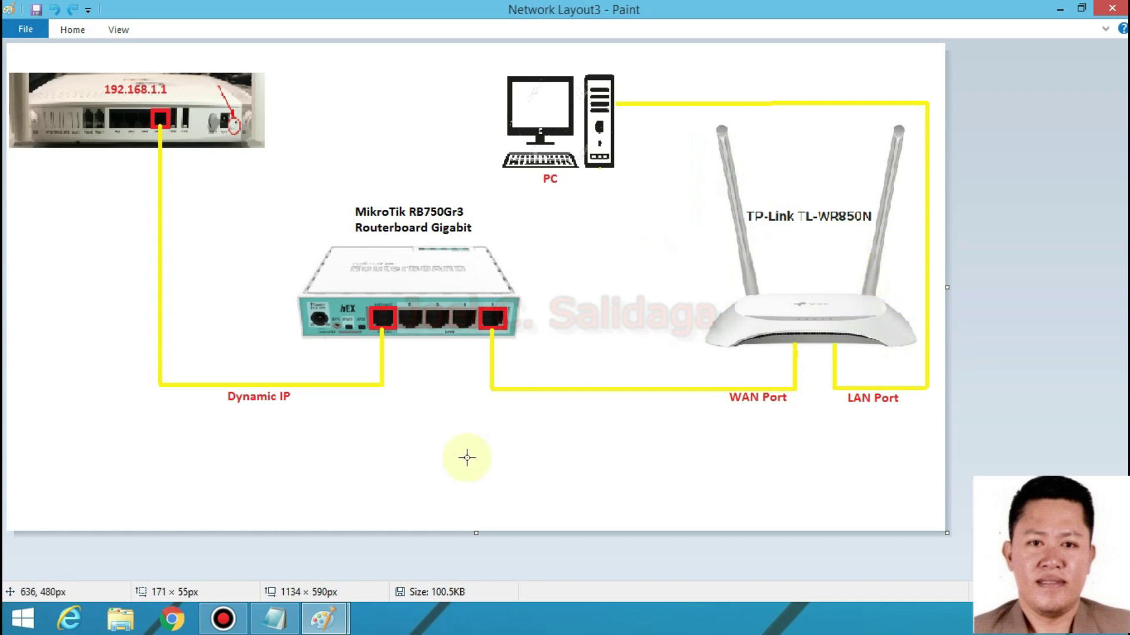
{"action": "left_click", "coordinate": [1061, 9]}
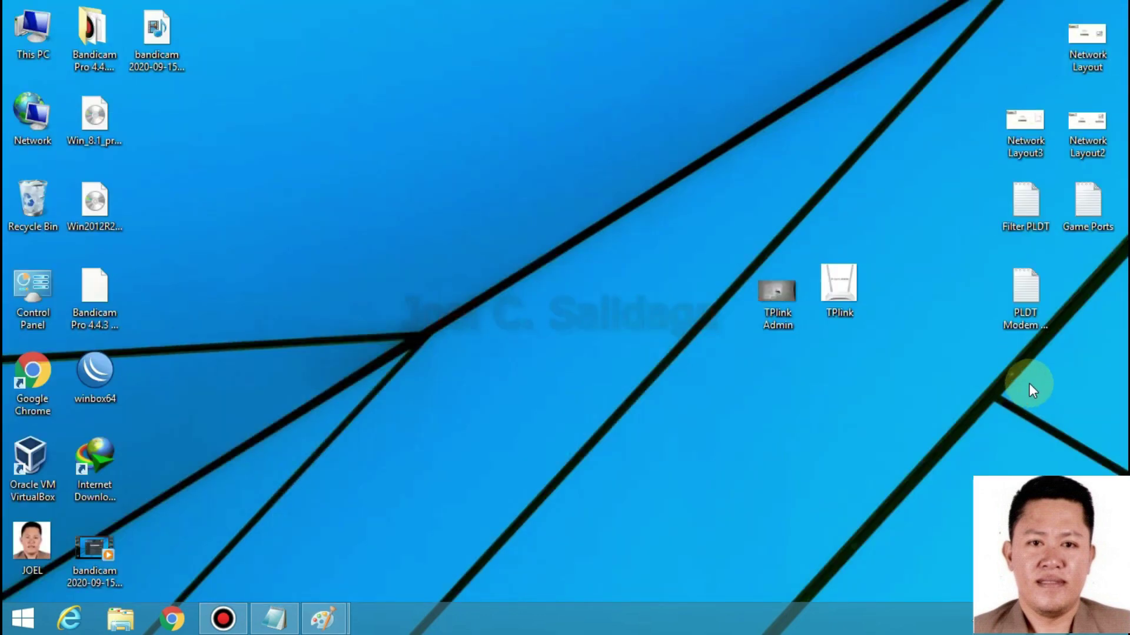
- Open the TPlink Admin image in Paint and adjust the zoom
{"action": "right_click", "coordinate": [782, 318]}
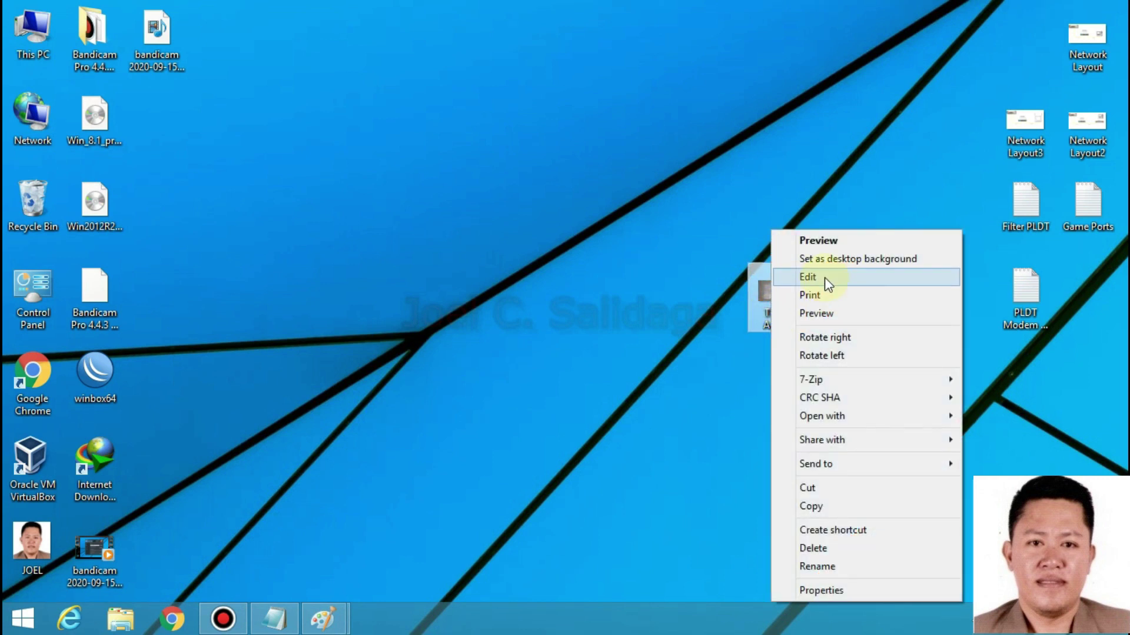
{"action": "left_click", "coordinate": [823, 277]}
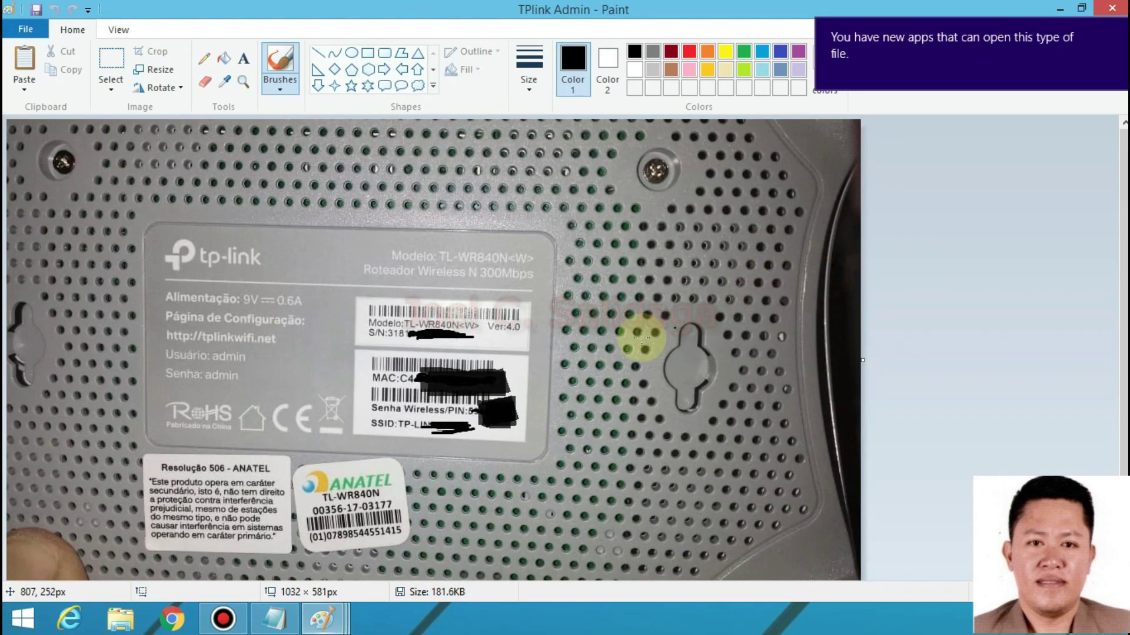
{"action": "scroll", "coordinate": [539, 315], "scroll_direction": "up", "scroll_amount": 1}
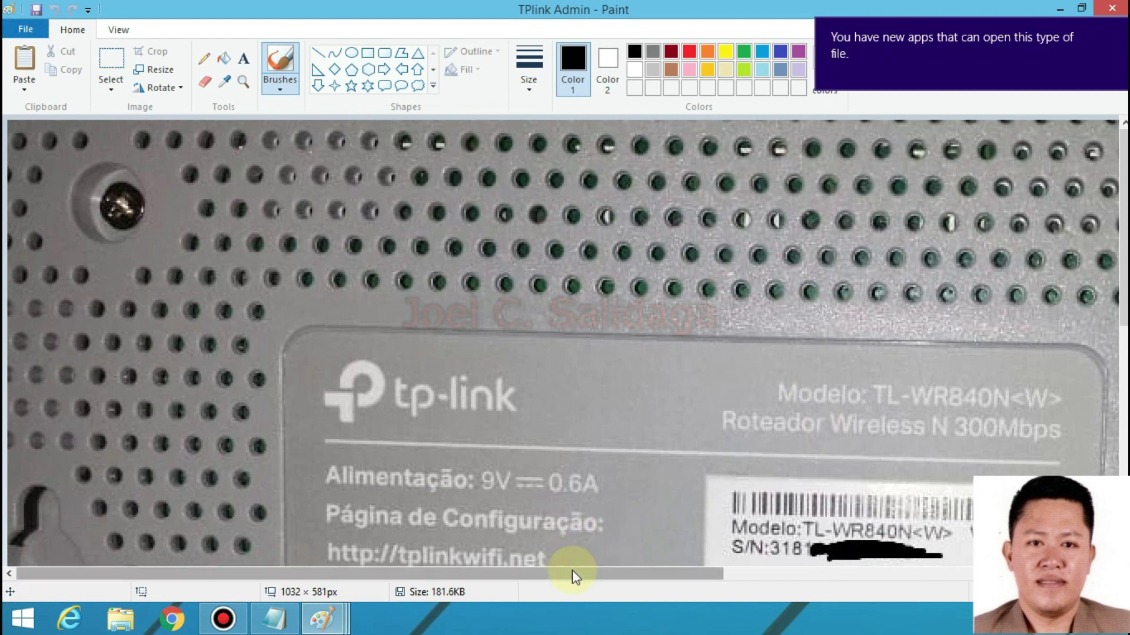
{"action": "left_click_drag", "start_coordinate": [575, 568], "coordinate": [599, 569]}
{"action": "scroll", "coordinate": [597, 484], "scroll_direction": "down", "scroll_amount": 2}
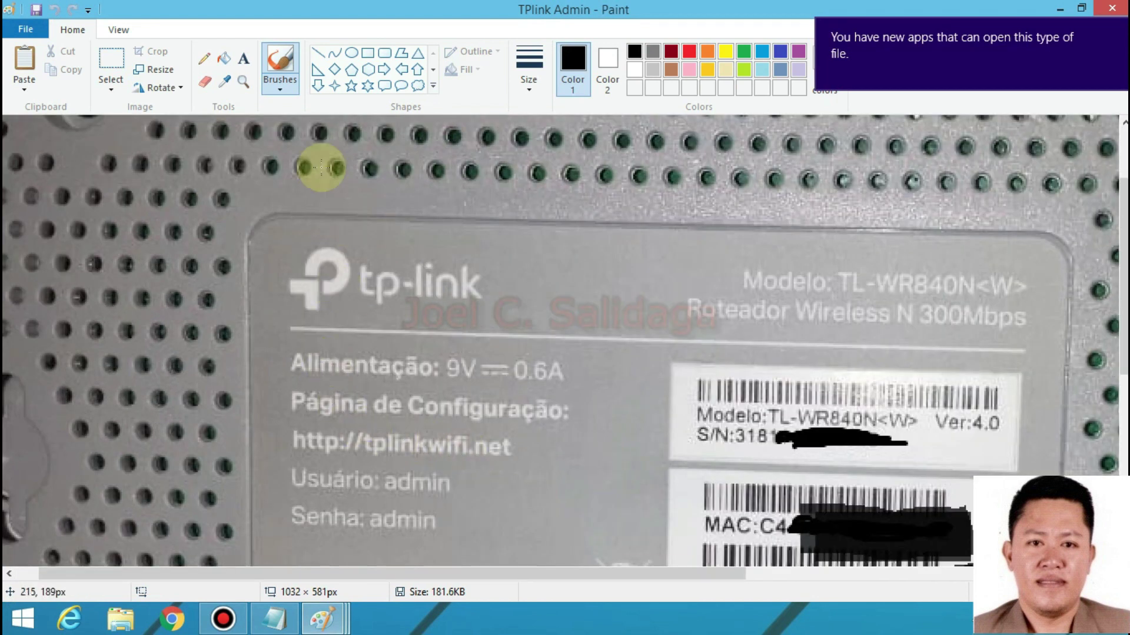
- Highlight the login URL, admin username and password on the label, then minimize Paint
{"action": "left_click", "coordinate": [104, 62]}
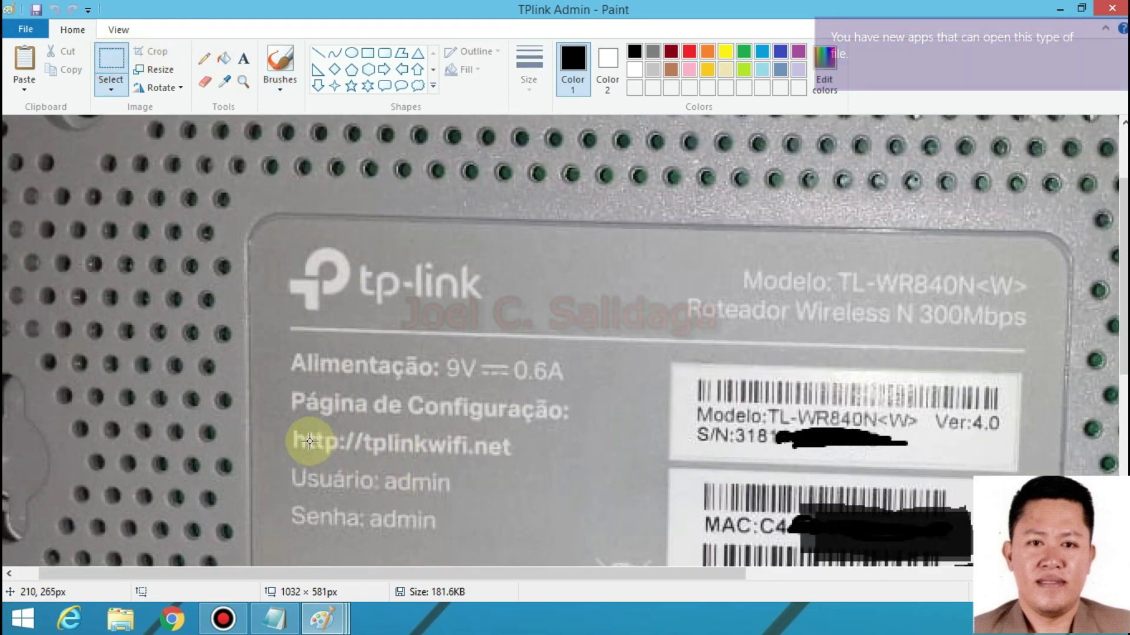
{"action": "left_click_drag", "start_coordinate": [287, 431], "coordinate": [528, 471]}
{"action": "left_click", "coordinate": [592, 450]}
{"action": "left_click_drag", "start_coordinate": [384, 472], "coordinate": [454, 500]}
{"action": "left_click_drag", "start_coordinate": [360, 509], "coordinate": [453, 534]}
{"action": "left_click", "coordinate": [553, 509]}
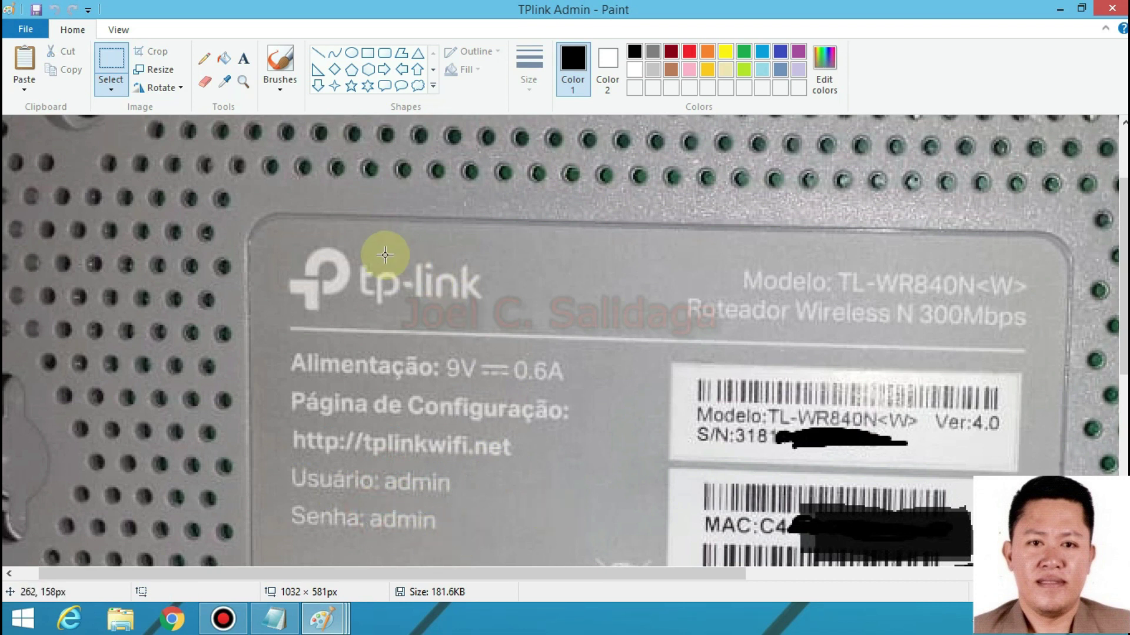
{"action": "left_click", "coordinate": [609, 497]}
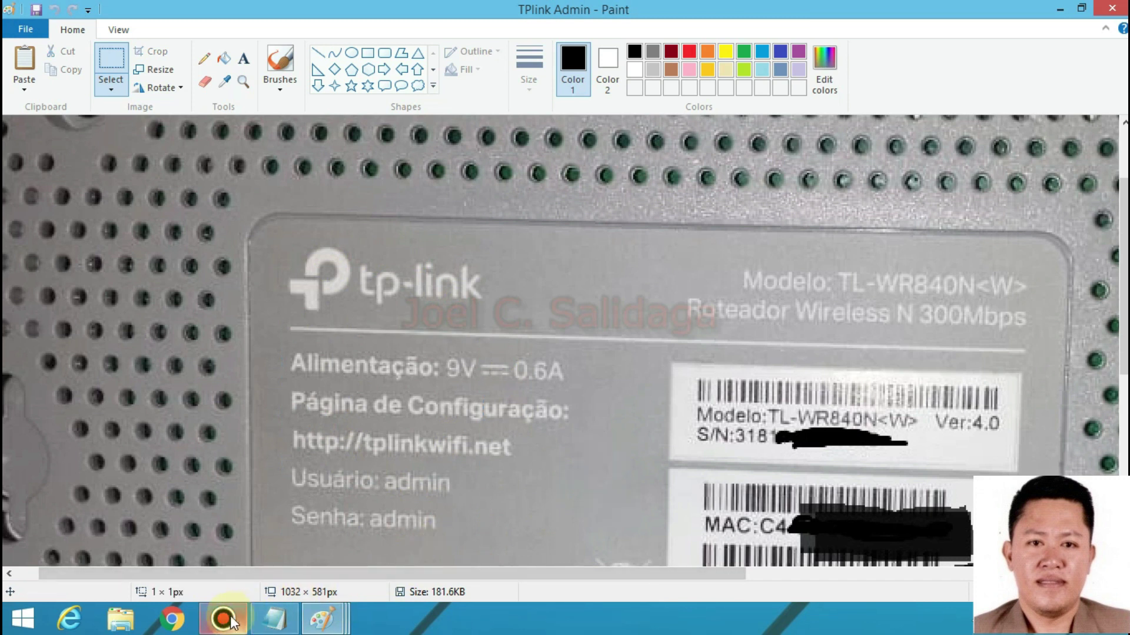
{"action": "left_click", "coordinate": [1060, 9]}
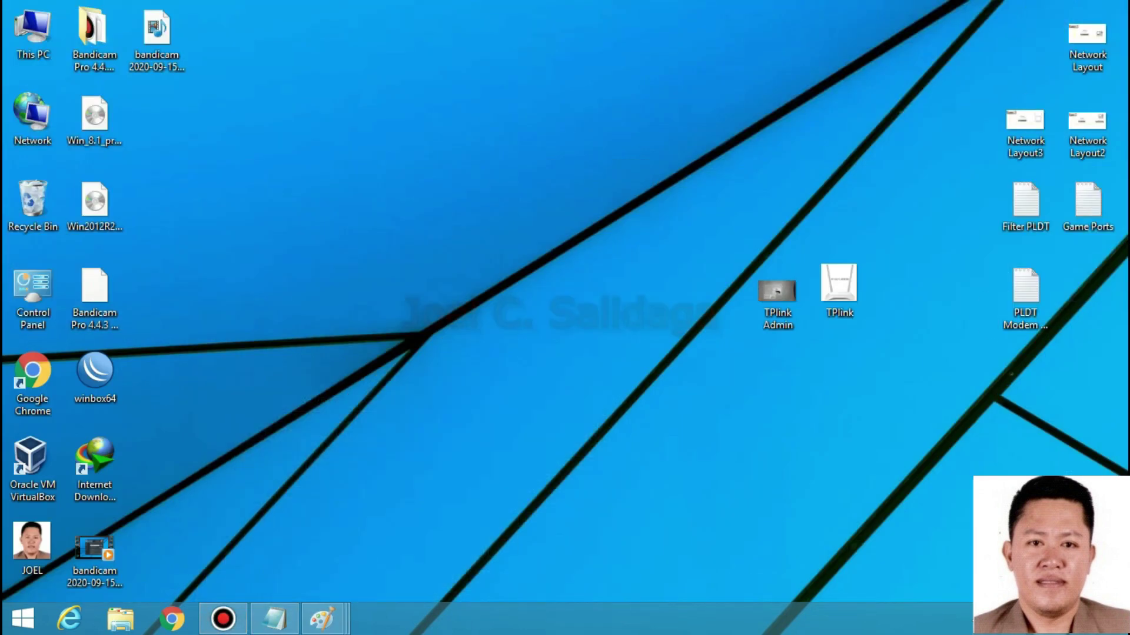
- Check the Ethernet connection details, confirming IPv4 Default Gateway 192.168.0.1, then close the windows
{"action": "right_click", "coordinate": [1048, 618]}
{"action": "left_click", "coordinate": [941, 601]}
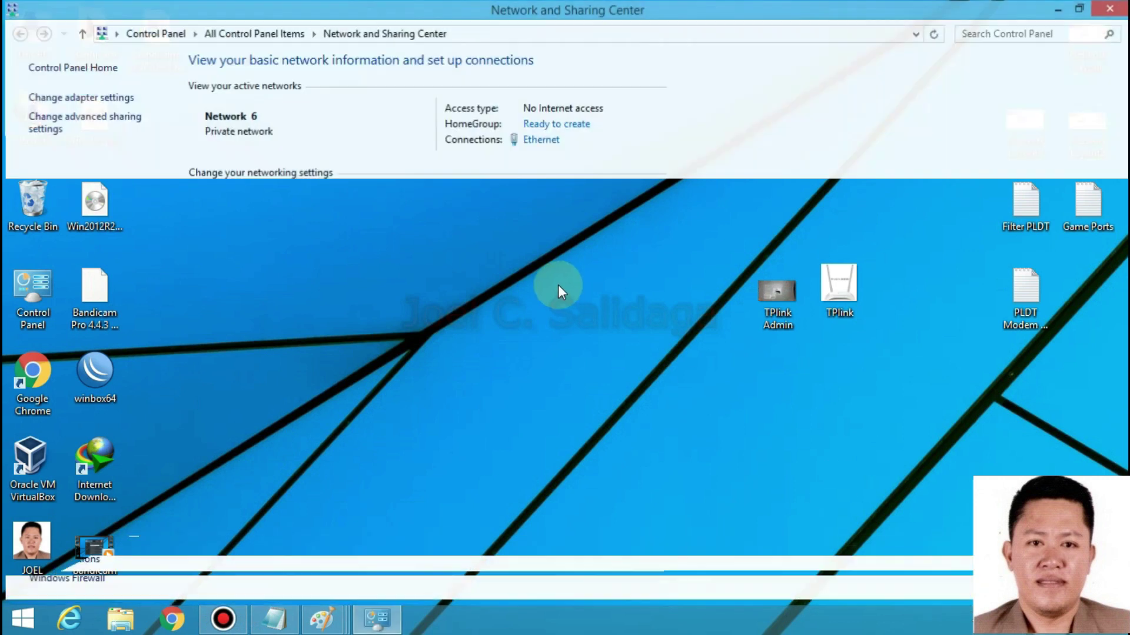
{"action": "left_click", "coordinate": [88, 97]}
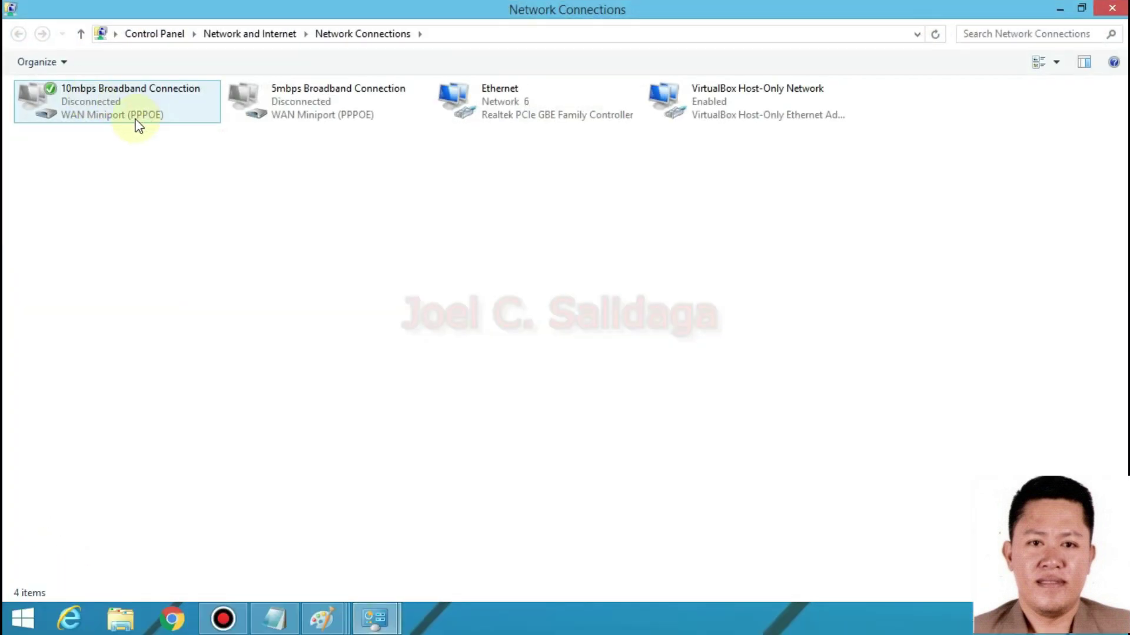
{"action": "right_click", "coordinate": [520, 103]}
{"action": "left_click", "coordinate": [549, 131]}
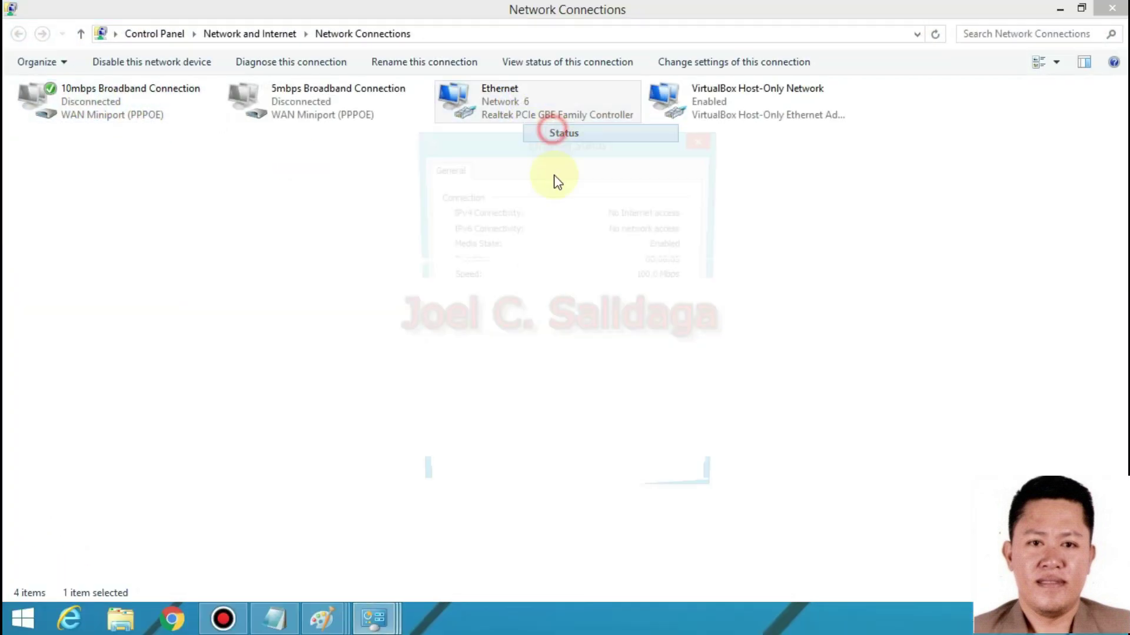
{"action": "left_click", "coordinate": [473, 309]}
{"action": "left_click", "coordinate": [516, 359]}
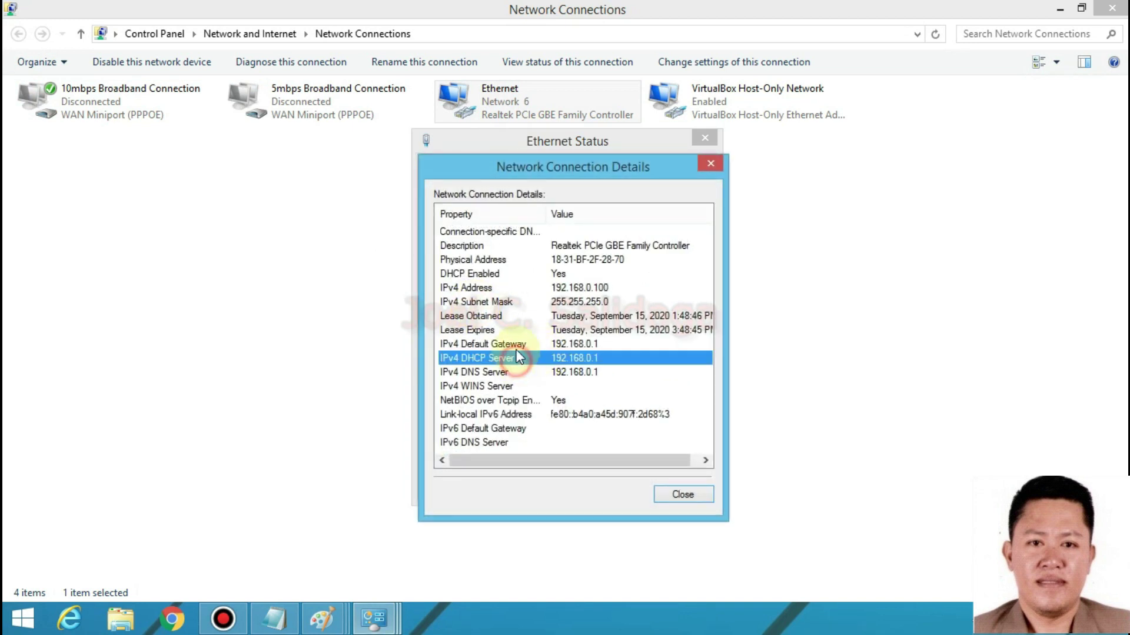
{"action": "left_click", "coordinate": [511, 346]}
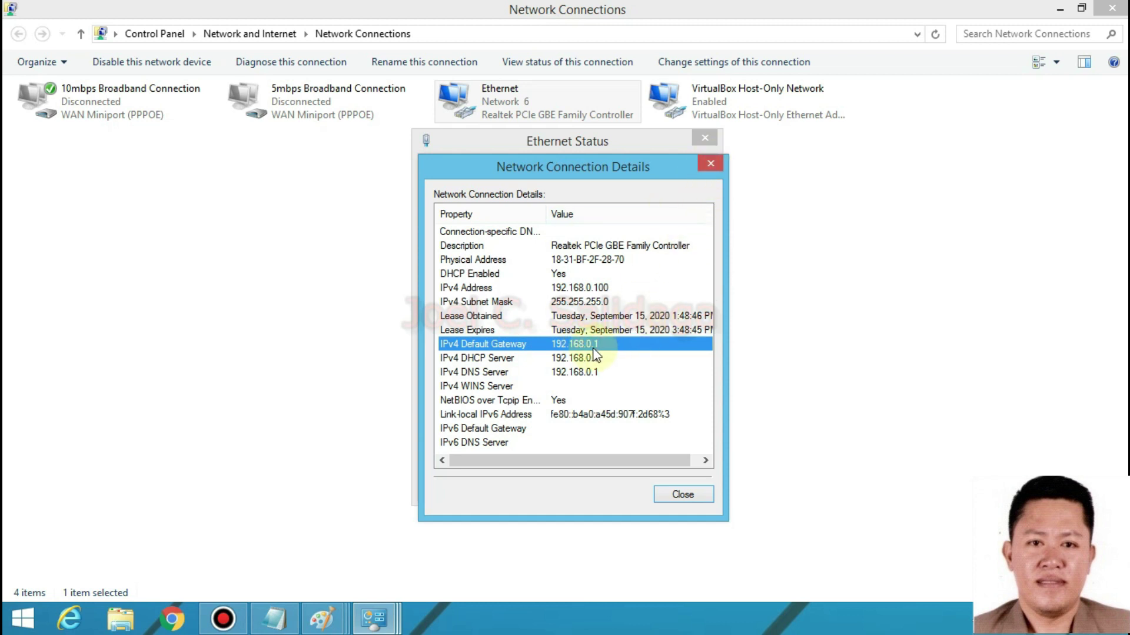
{"action": "left_click", "coordinate": [710, 163]}
{"action": "left_click", "coordinate": [709, 140]}
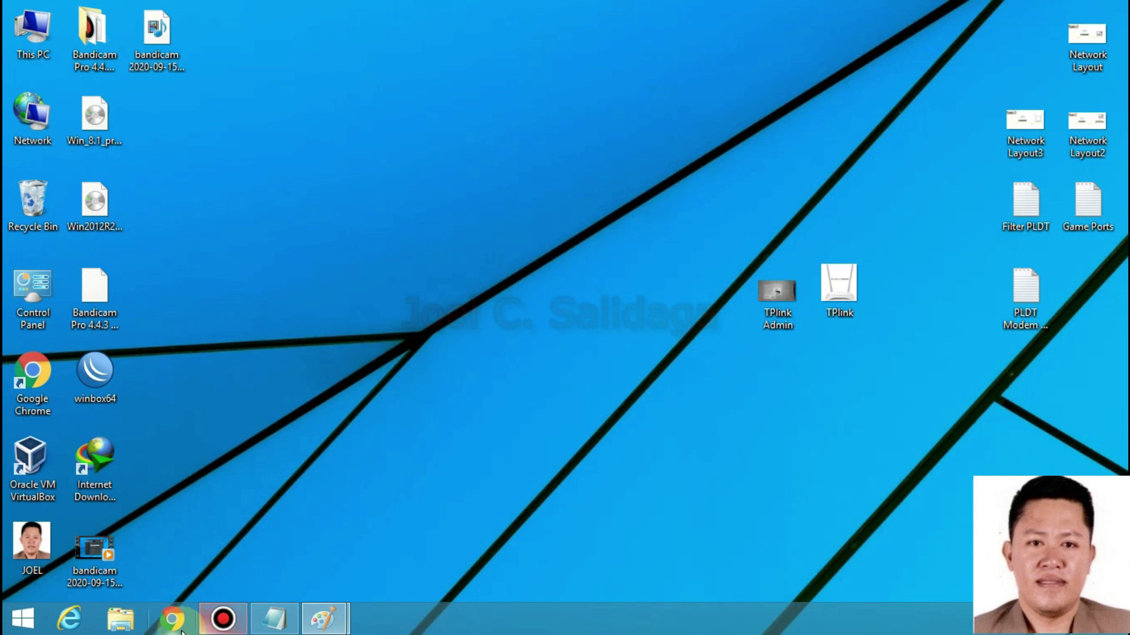
- Load the router login page at 192.168.0.1 in Chrome and dismiss the Tether banner
{"action": "left_click", "coordinate": [177, 624]}
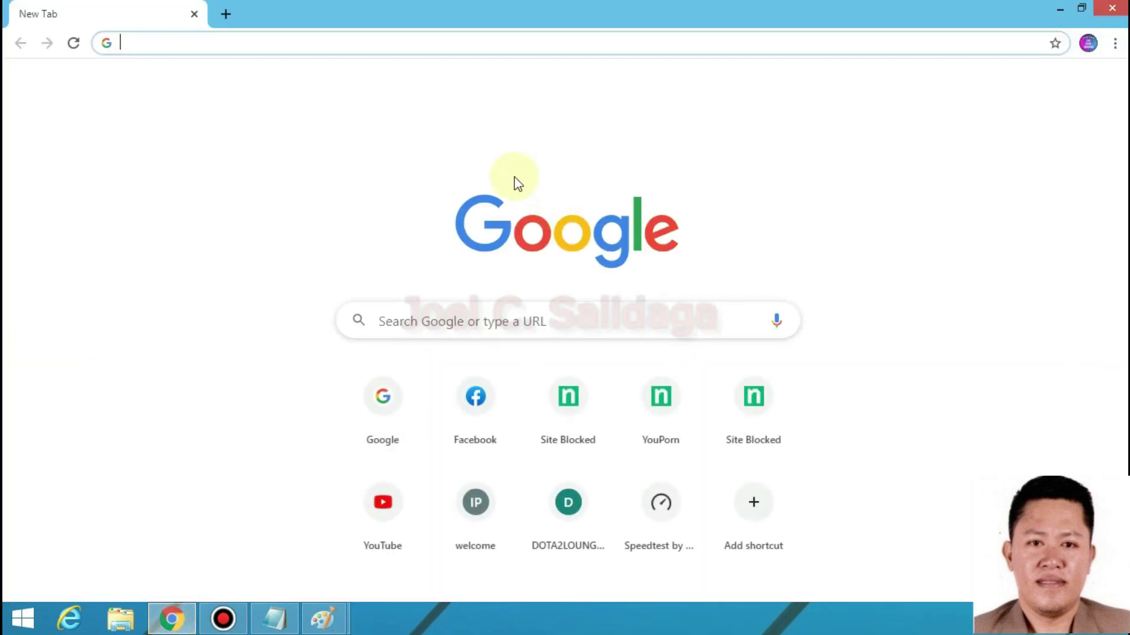
{"action": "type", "text": "192.16"}
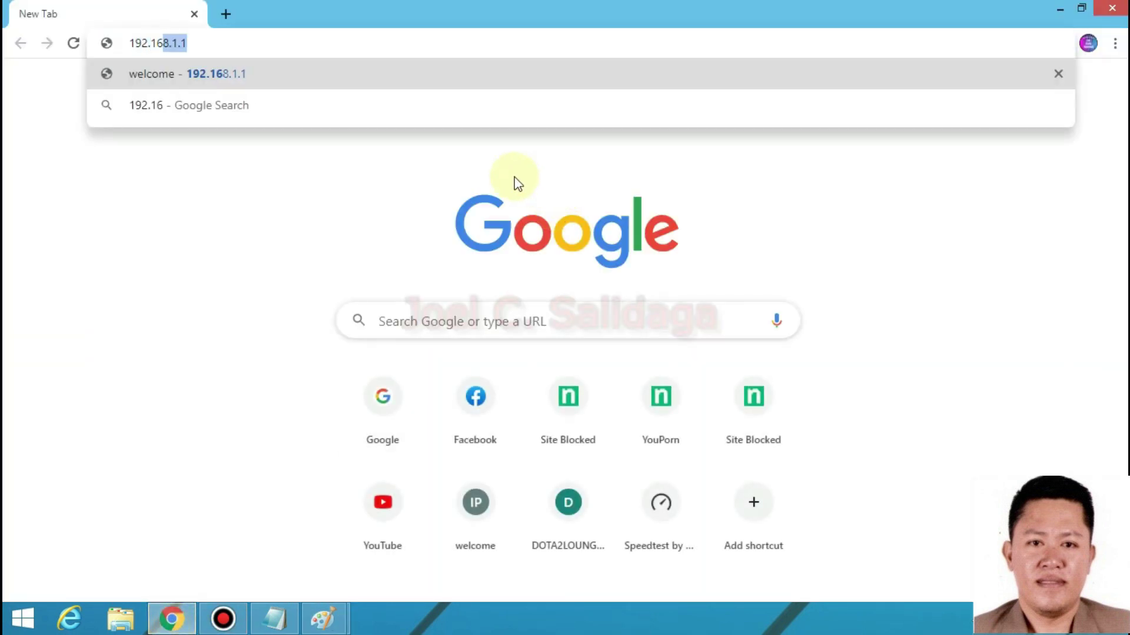
{"action": "type", "text": "8.0"}
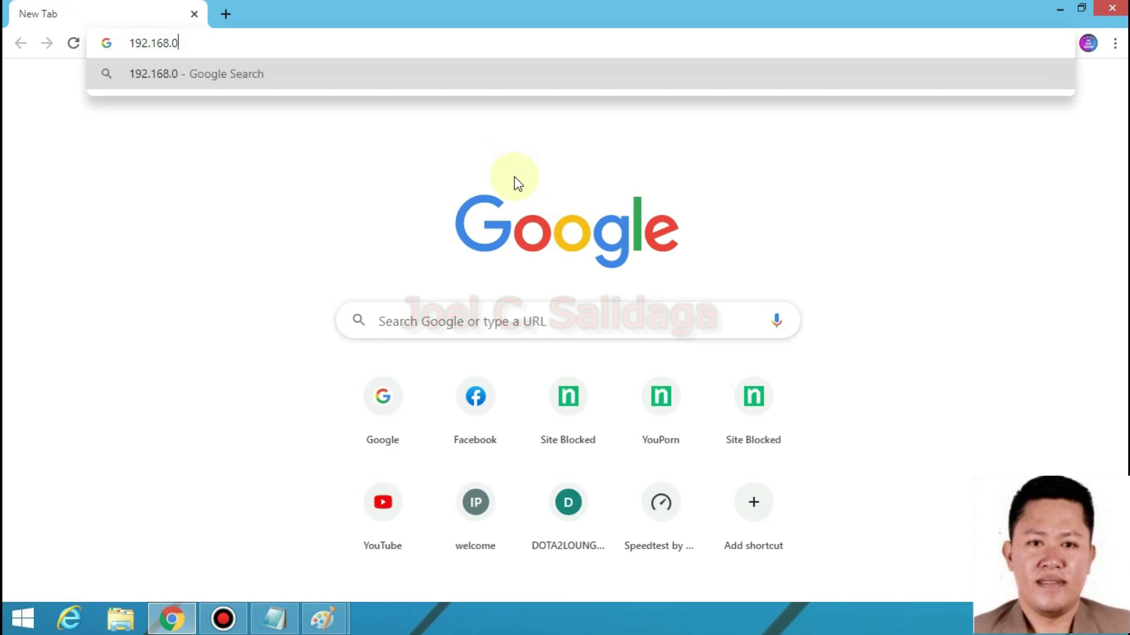
{"action": "type", "text": ".1"}
{"action": "key", "text": "Return"}
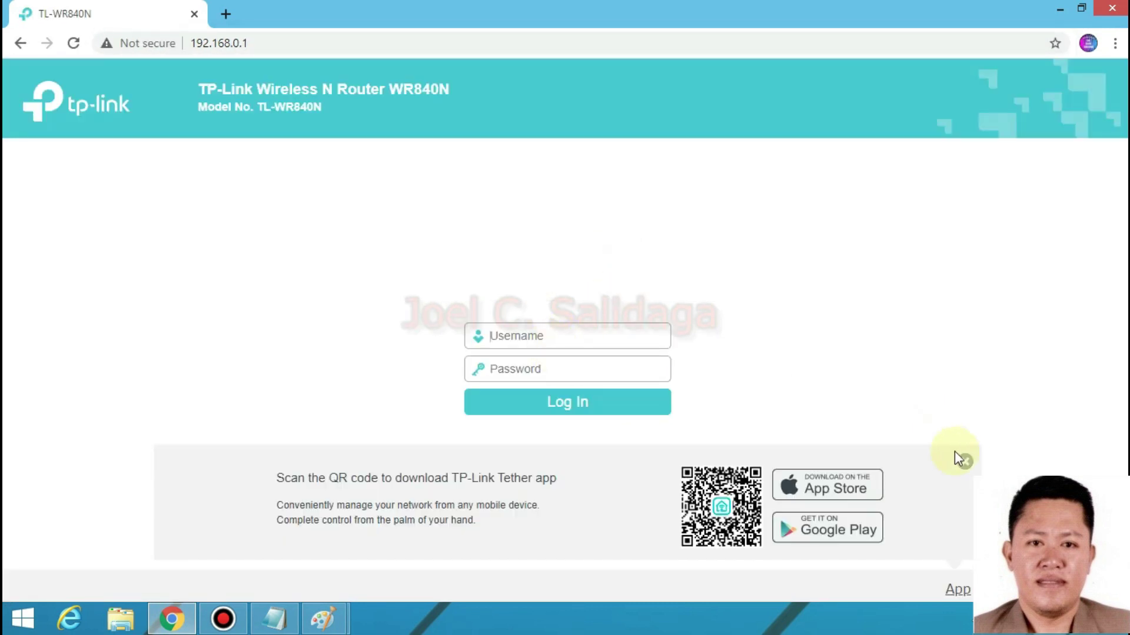
{"action": "left_click", "coordinate": [964, 462]}
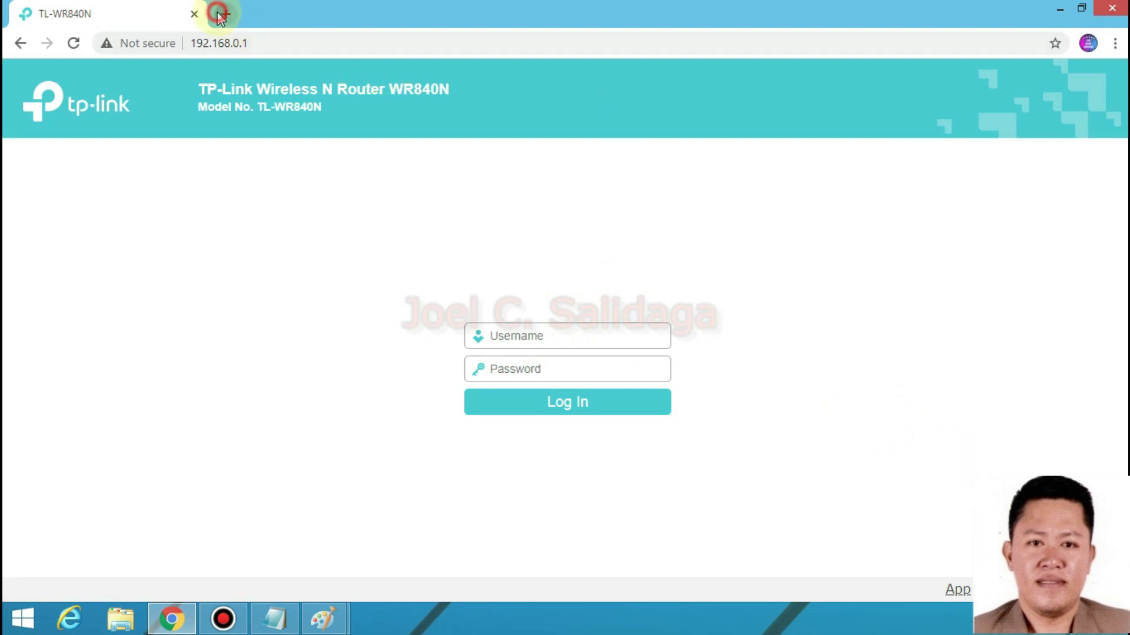
- Test the internet by opening facebook.com and Yahoo in new tabs
{"action": "left_click", "coordinate": [224, 14]}
{"action": "type", "text": "facebook.com"}
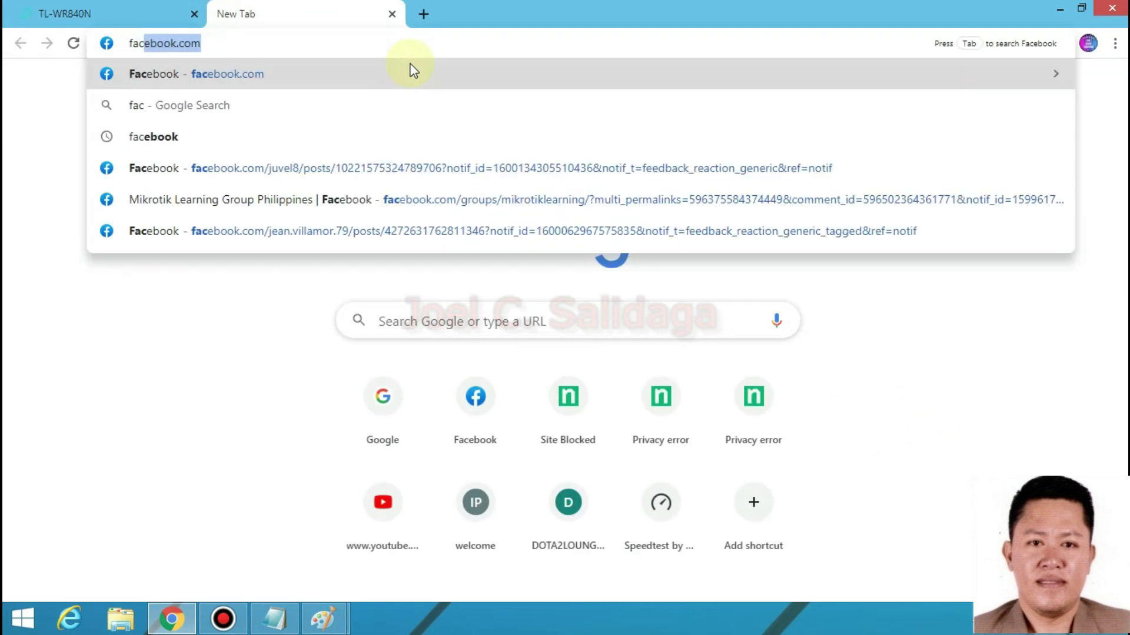
{"action": "key", "text": "Return"}
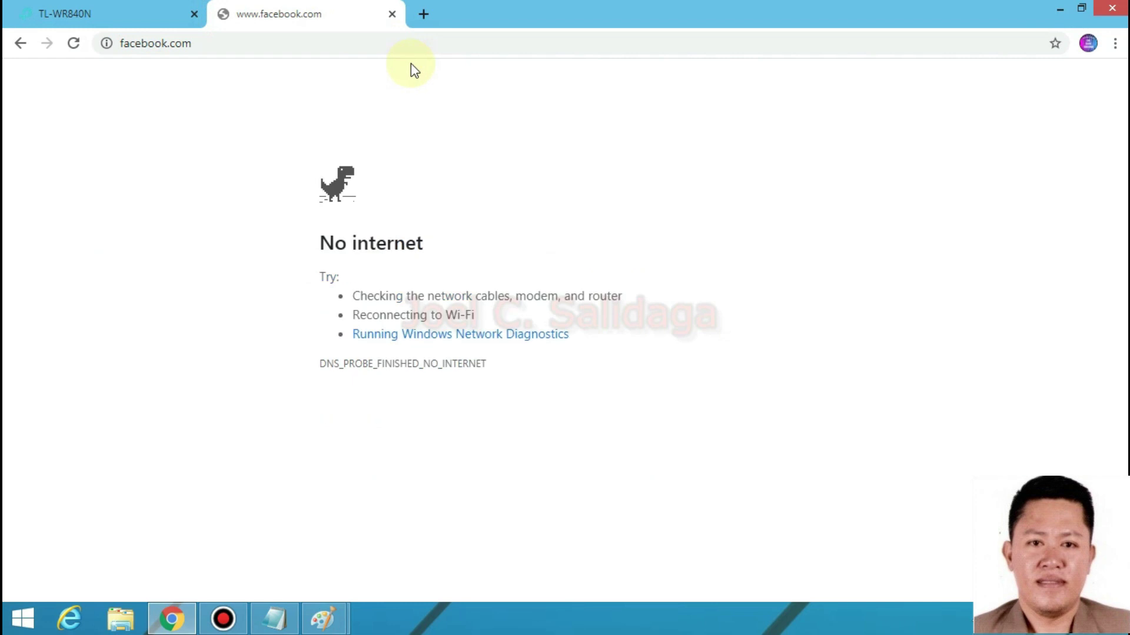
{"action": "left_click", "coordinate": [423, 14]}
{"action": "type", "text": "yahoo"}
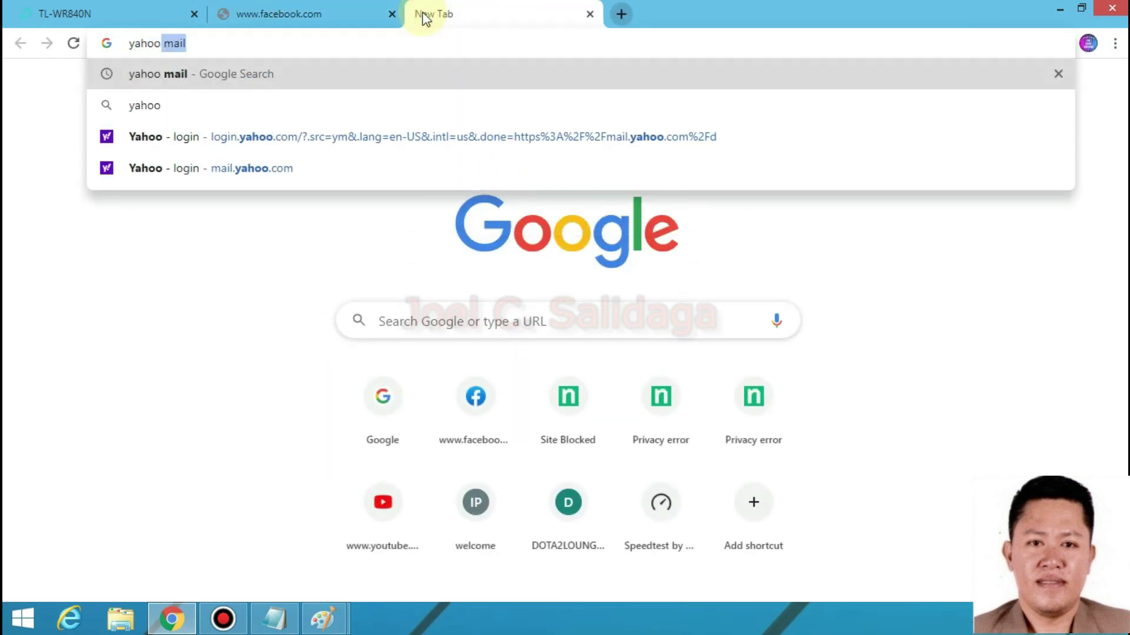
{"action": "key", "text": "Return"}
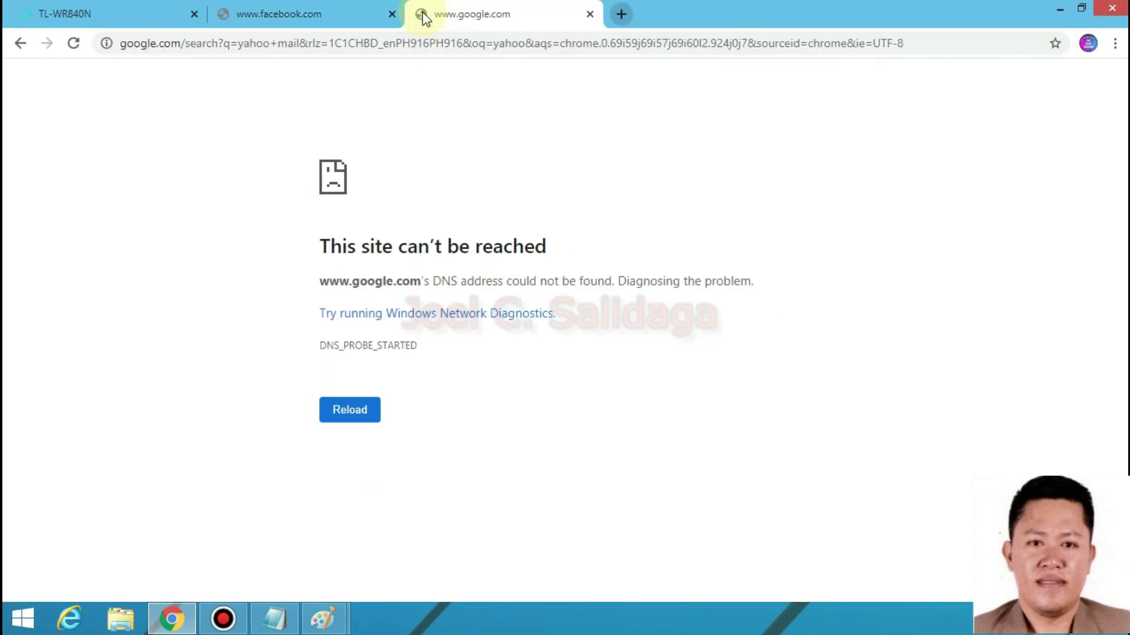
{"action": "left_click", "coordinate": [460, 39]}
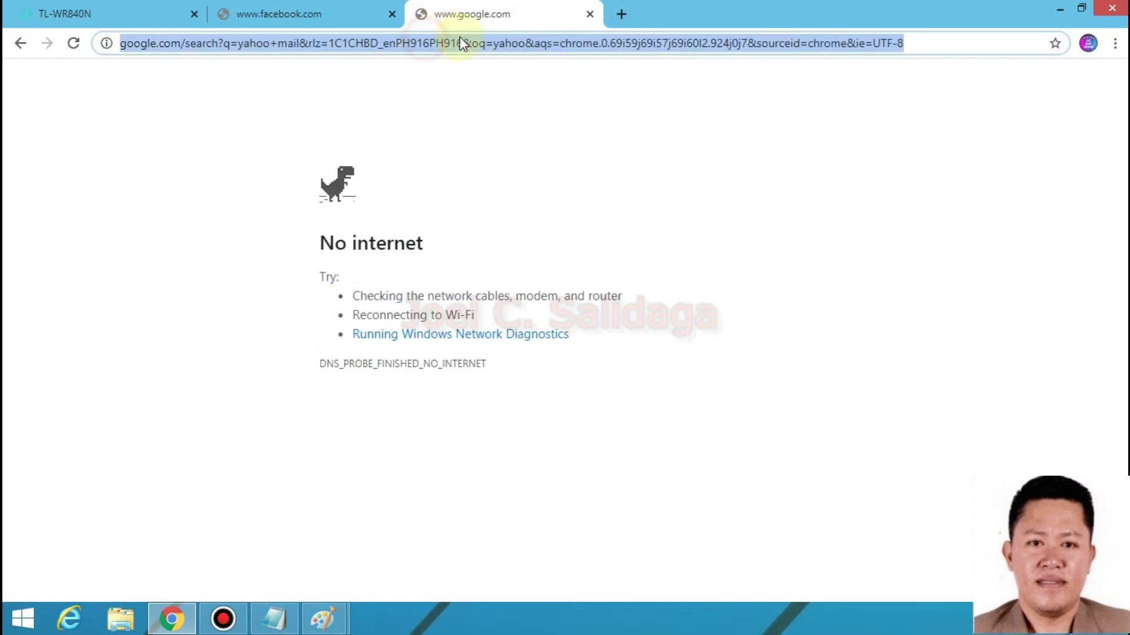
- Try youtube.com, then close the YouTube, Google and Facebook tabs
{"action": "left_click", "coordinate": [622, 13]}
{"action": "type", "text": "y"}
{"action": "key", "text": "Return"}
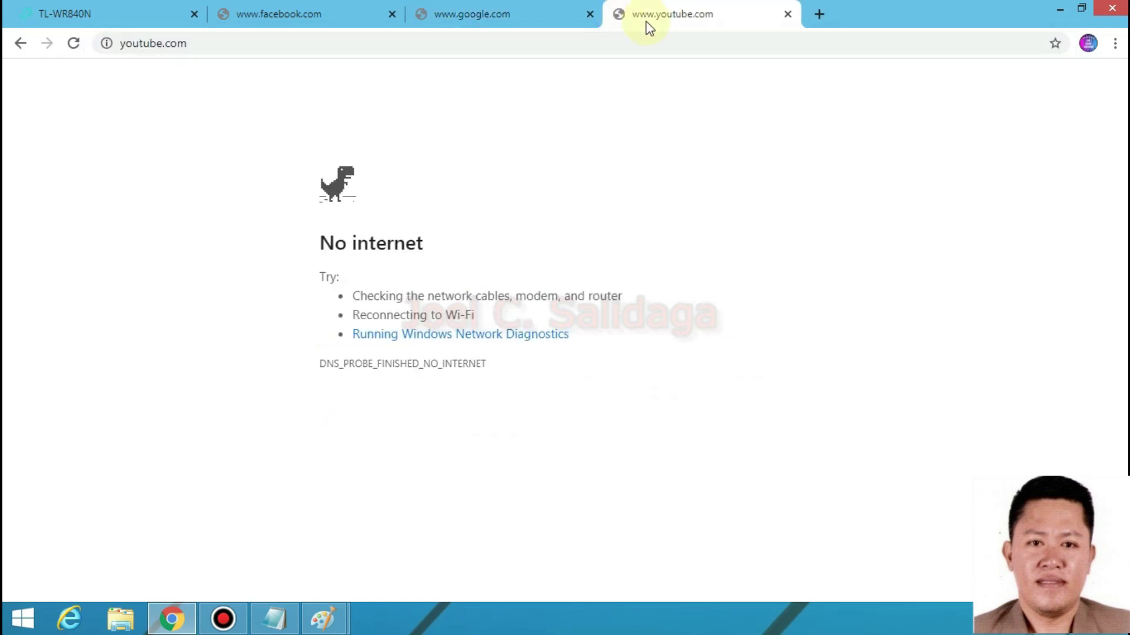
{"action": "left_click", "coordinate": [788, 19]}
{"action": "left_click", "coordinate": [589, 14]}
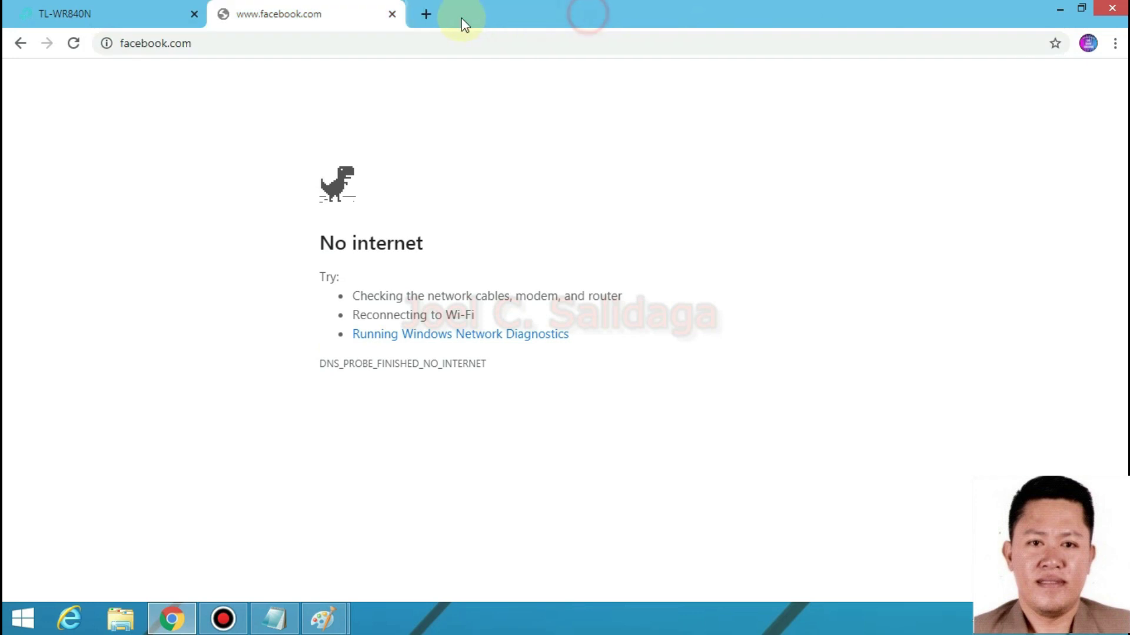
{"action": "left_click", "coordinate": [392, 14]}
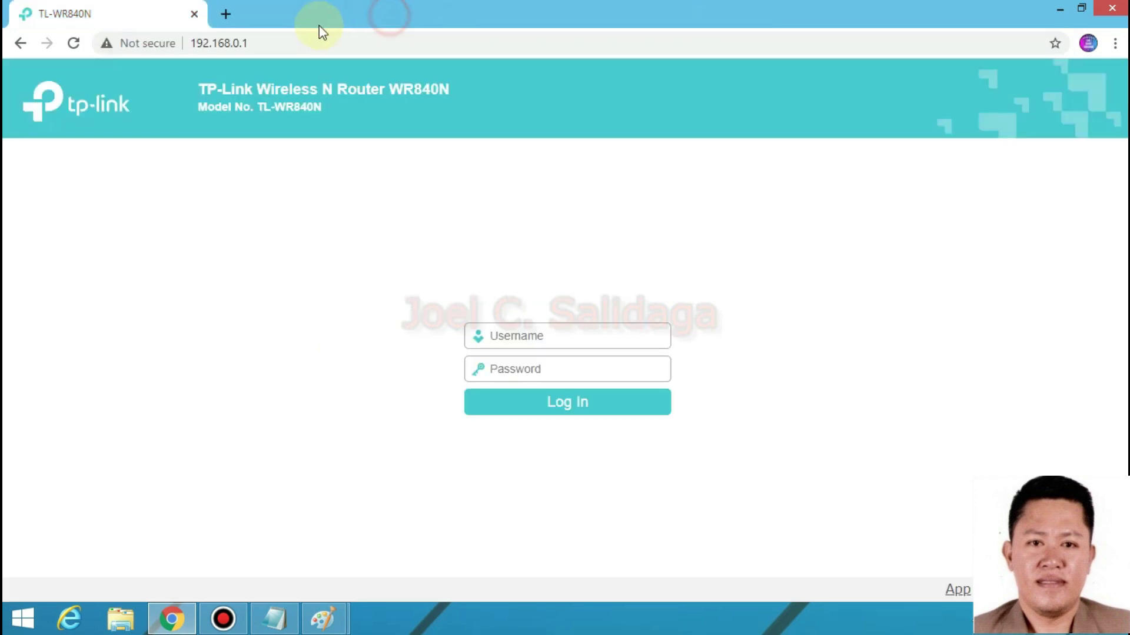
- Log into the TP-Link web admin with the admin credentials and save the password
{"action": "left_click", "coordinate": [520, 338]}
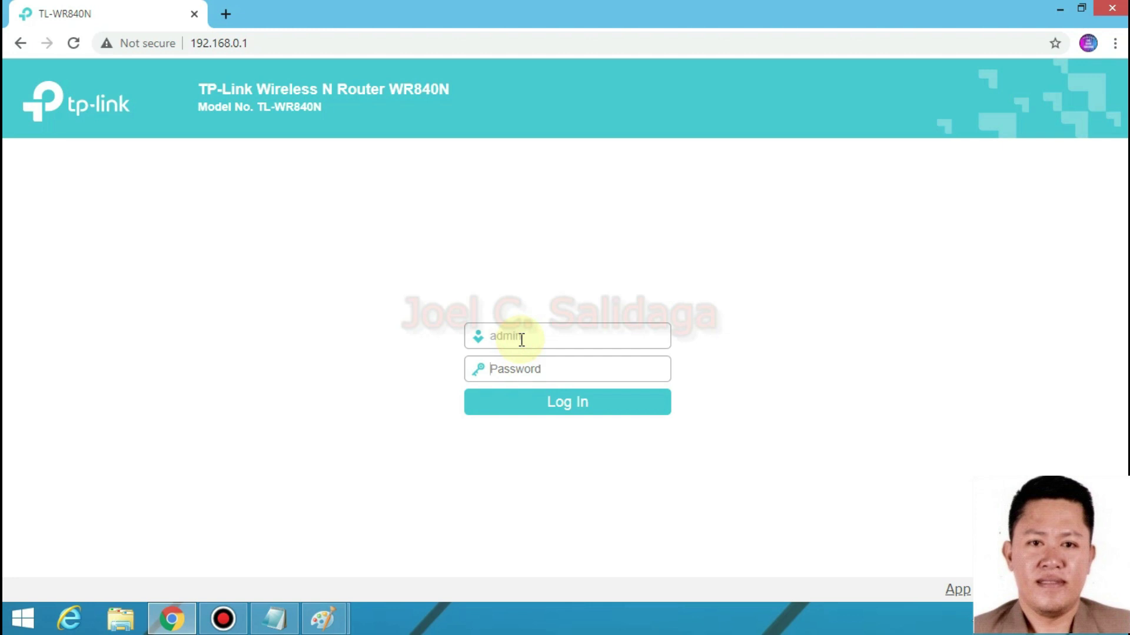
{"action": "key", "text": "Tab"}
{"action": "type", "text": "admin"}
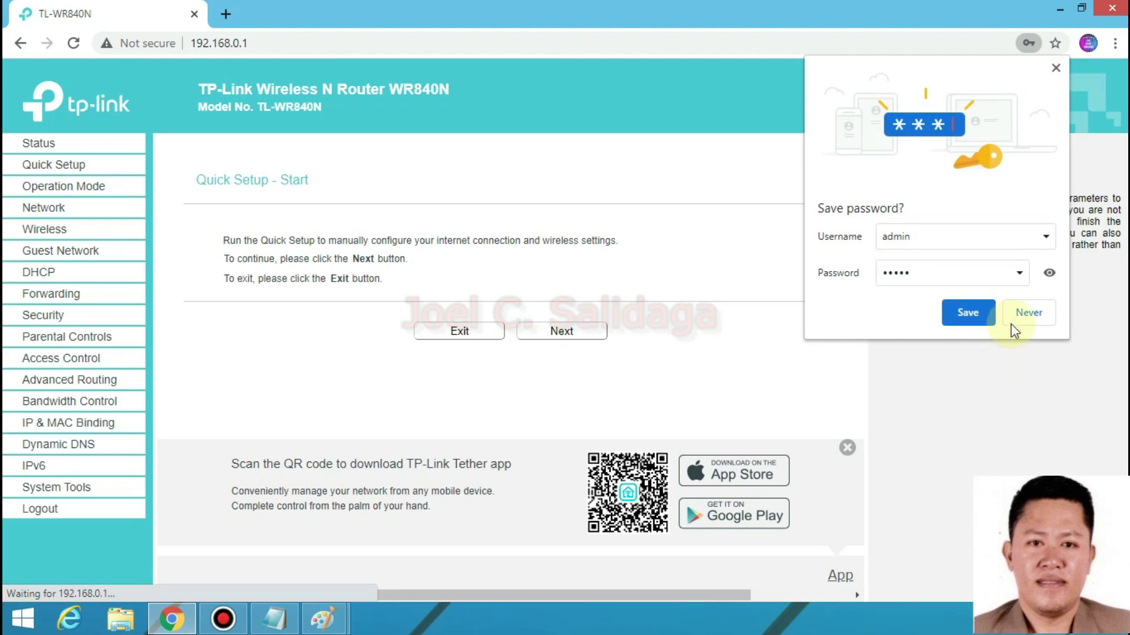
{"action": "left_click", "coordinate": [968, 312]}
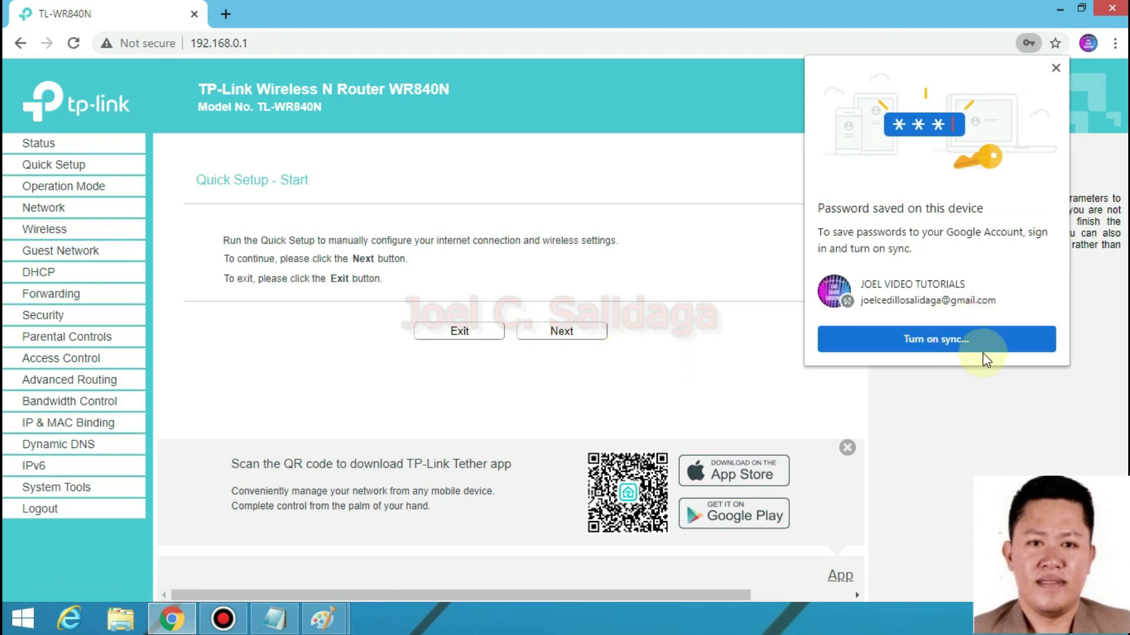
{"action": "left_click", "coordinate": [1055, 67]}
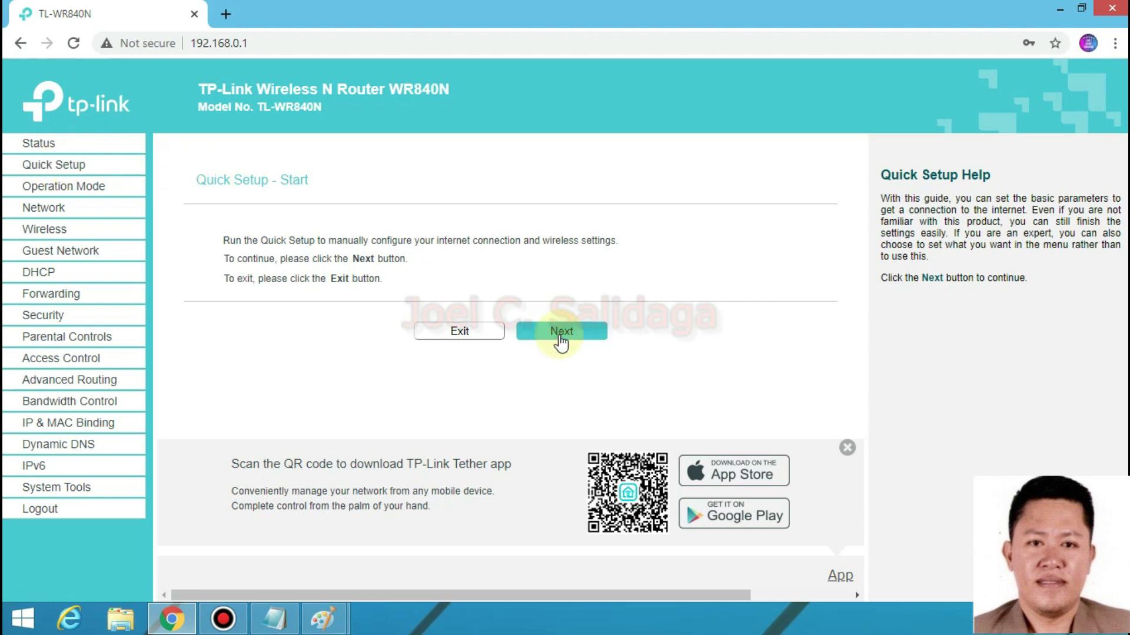
- Restart Quick Setup and continue with Wireless Router operation mode
{"action": "left_click", "coordinate": [458, 331]}
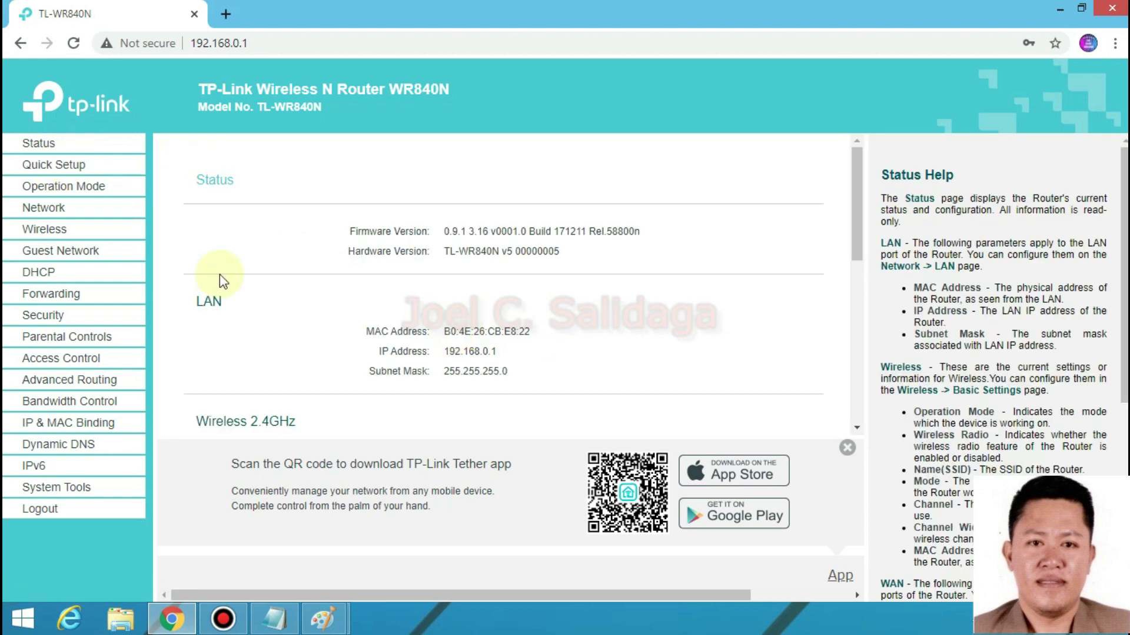
{"action": "left_click", "coordinate": [55, 165]}
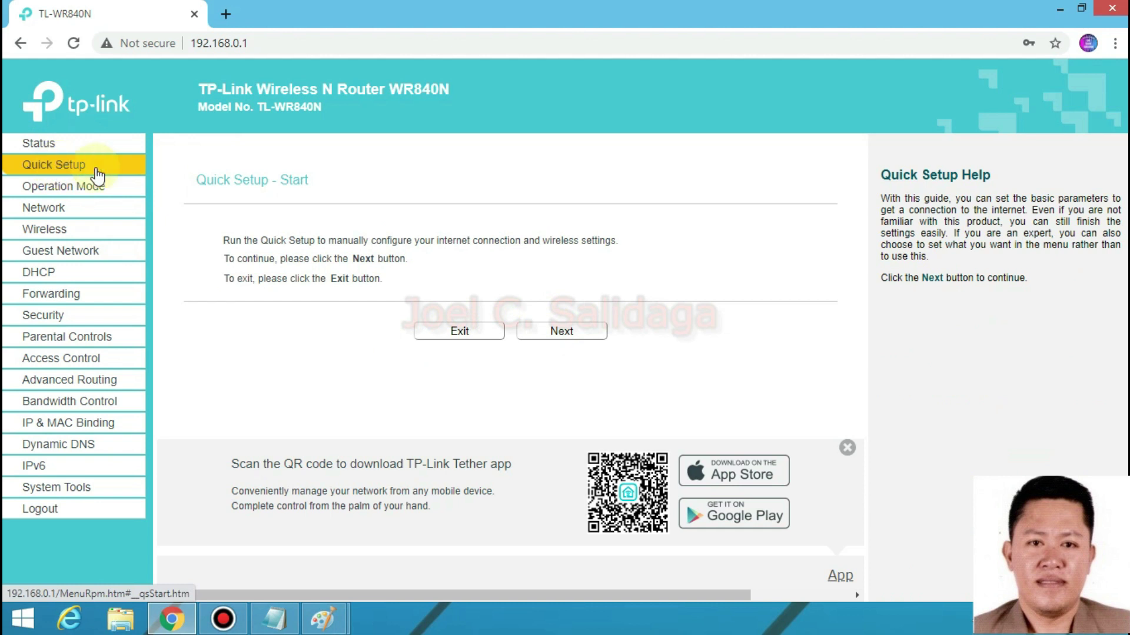
{"action": "left_click", "coordinate": [548, 330]}
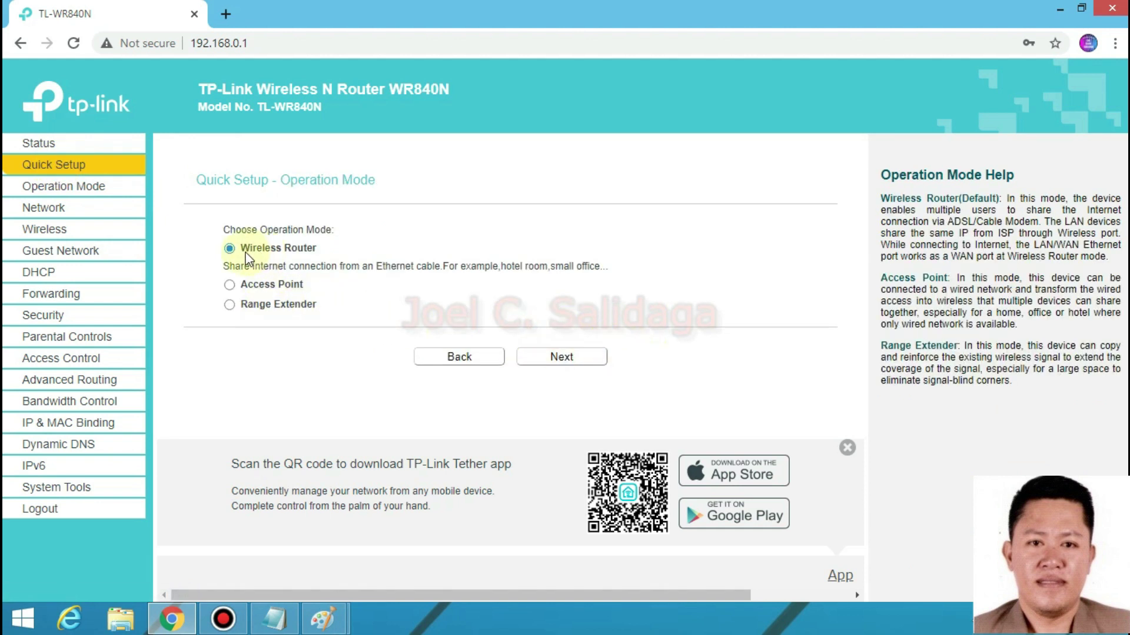
{"action": "left_click", "coordinate": [550, 359]}
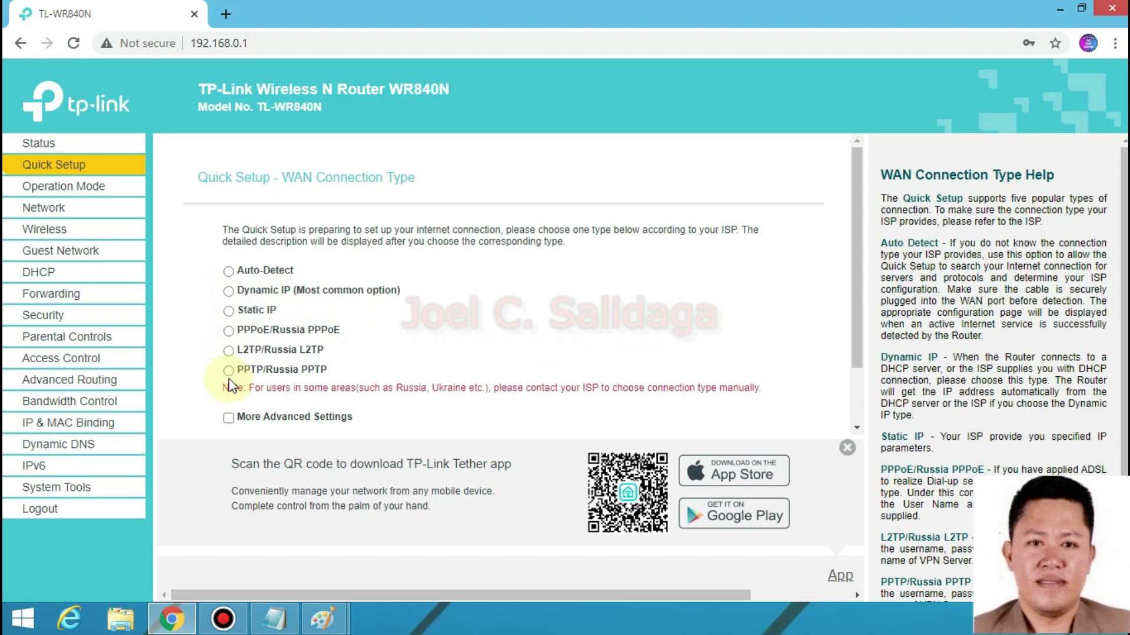
- Choose PPPoE/Russia PPPoE as the WAN connection type and continue
{"action": "left_click", "coordinate": [229, 331]}
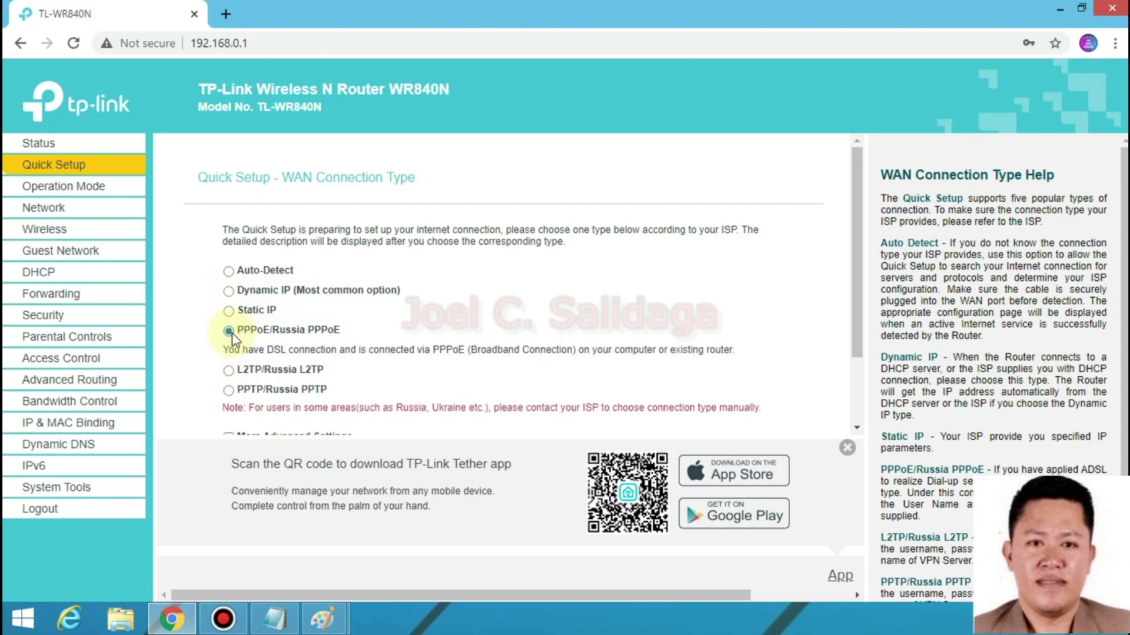
{"action": "scroll", "coordinate": [518, 265], "scroll_direction": "down", "scroll_amount": 2}
{"action": "scroll", "coordinate": [461, 333], "scroll_direction": "up", "scroll_amount": 2}
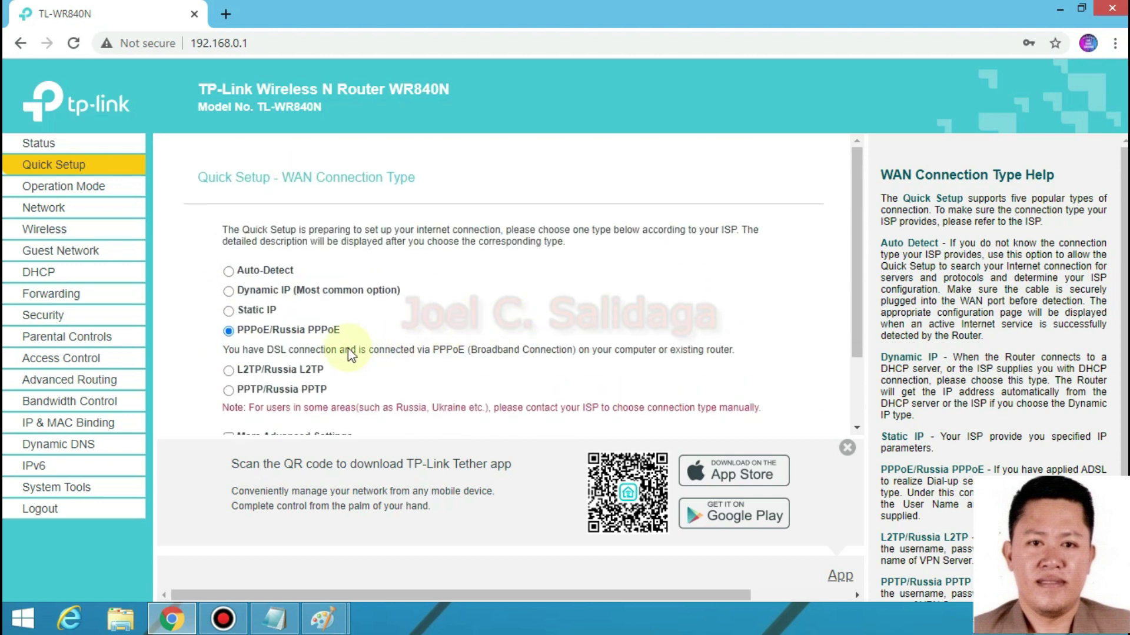
{"action": "scroll", "coordinate": [491, 351], "scroll_direction": "down", "scroll_amount": 2}
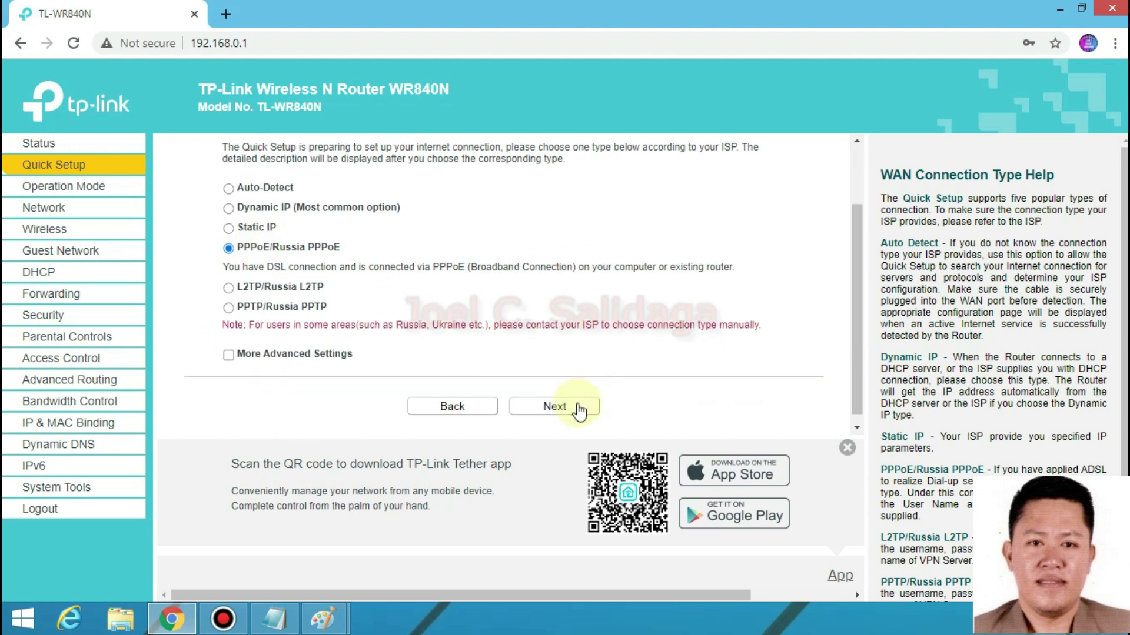
{"action": "left_click", "coordinate": [579, 412]}
- Enter the PPPoE username, password and confirmation, and set Secondary Connection to Dynamic IP
{"action": "left_click", "coordinate": [460, 254]}
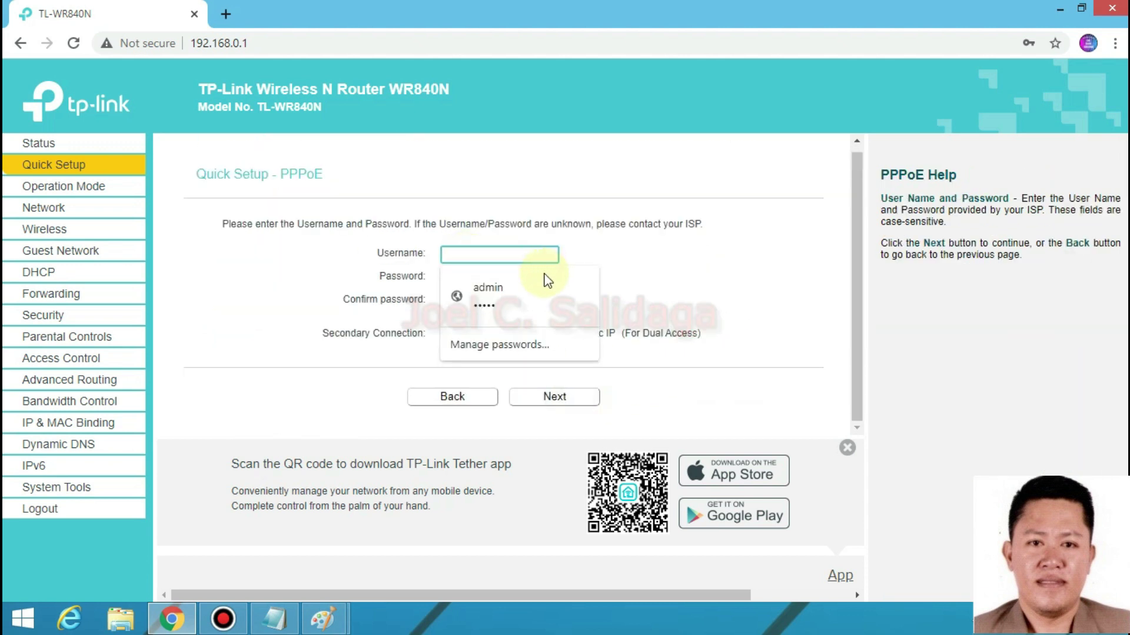
{"action": "type", "text": "us"}
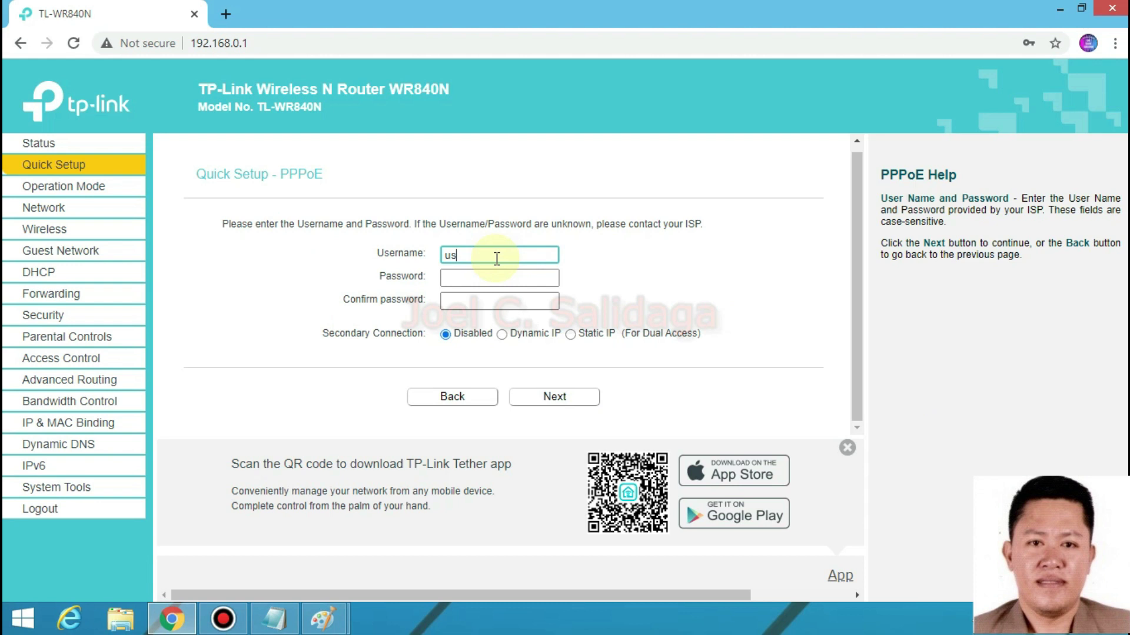
{"action": "type", "text": "er1"}
{"action": "left_click", "coordinate": [469, 280]}
{"action": "type", "text": "p"}
{"action": "key", "text": "BackSpace"}
{"action": "type", "text": "p"}
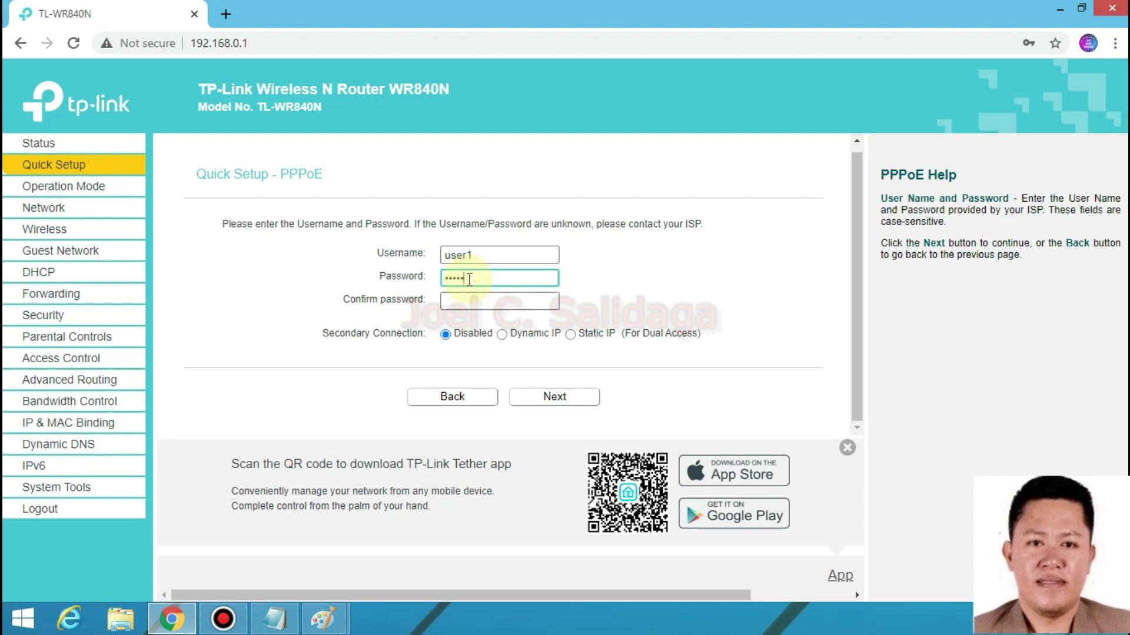
{"action": "type", "text": "assword"}
{"action": "left_click", "coordinate": [483, 302]}
{"action": "type", "text": "password"}
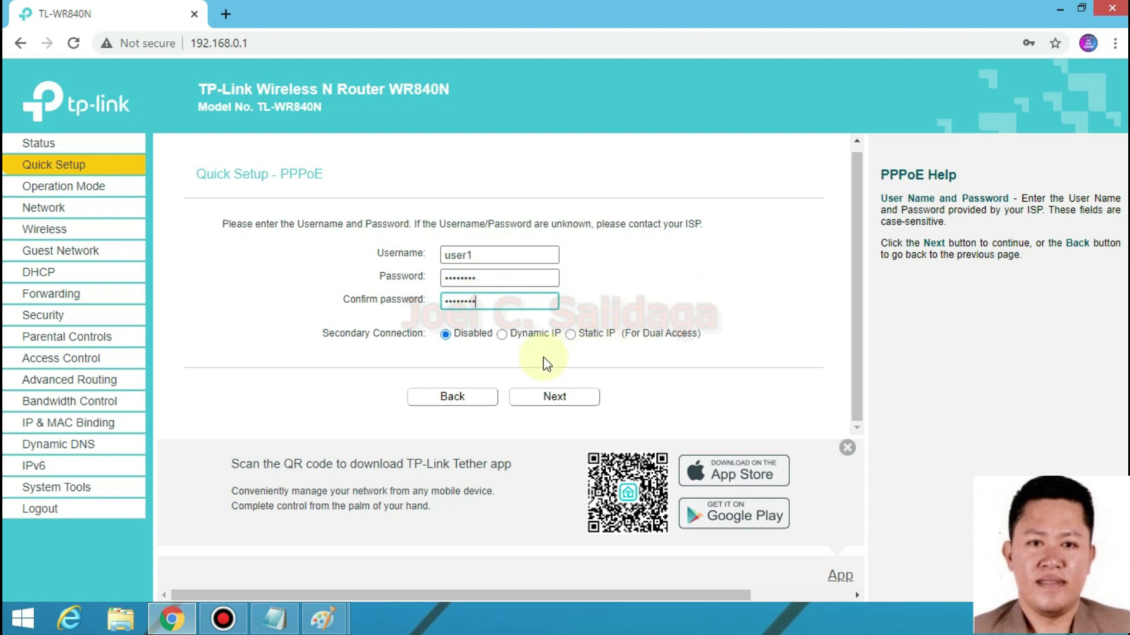
{"action": "left_click", "coordinate": [502, 334]}
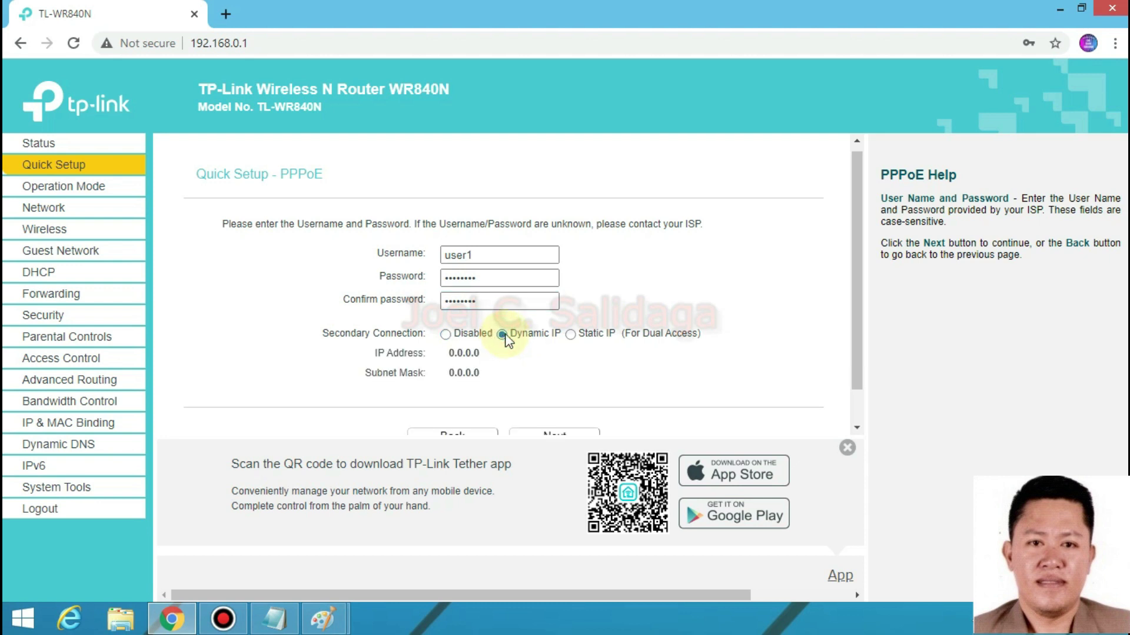
{"action": "scroll", "coordinate": [627, 327], "scroll_direction": "down", "scroll_amount": 1}
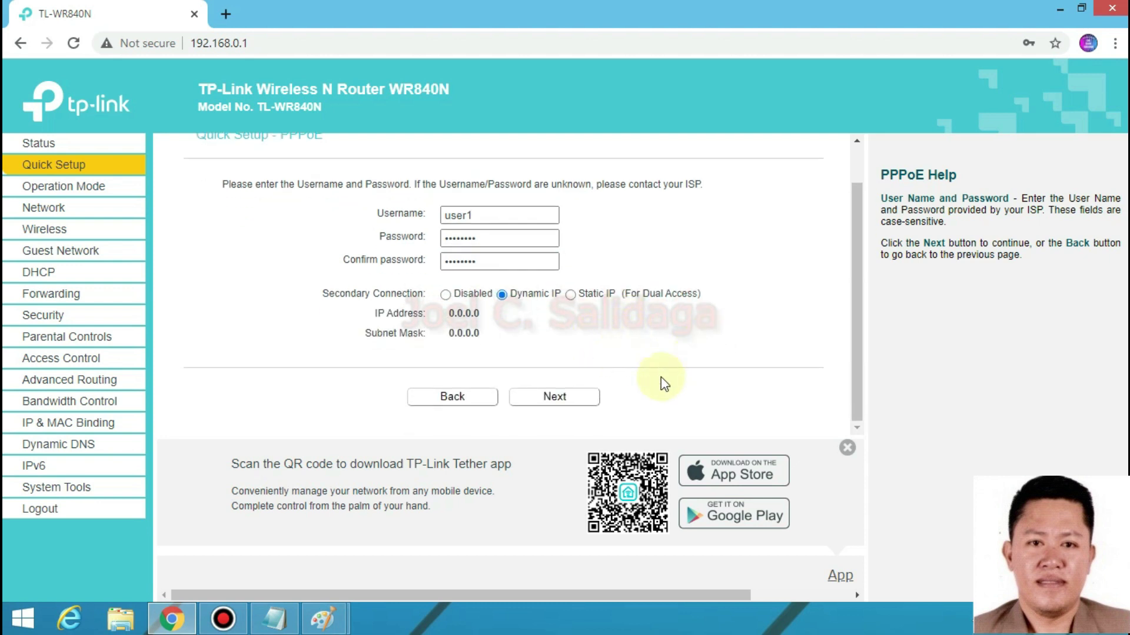
- Go to the wireless settings, dismiss the save-password prompt and rename the network to TestWIFI
{"action": "left_click", "coordinate": [553, 400]}
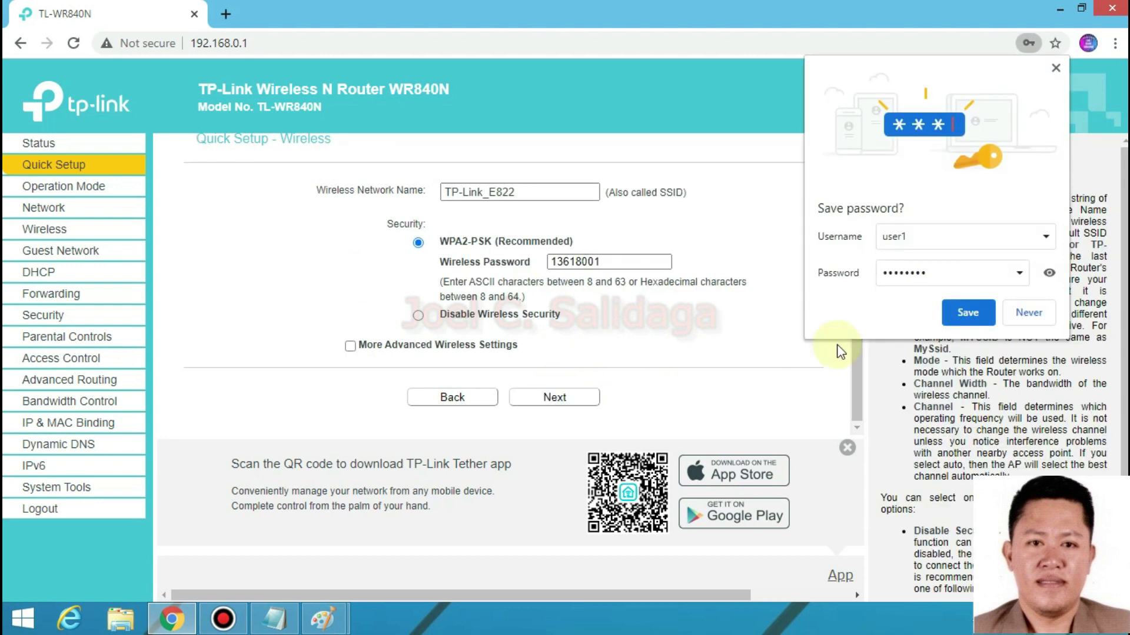
{"action": "left_click", "coordinate": [968, 312]}
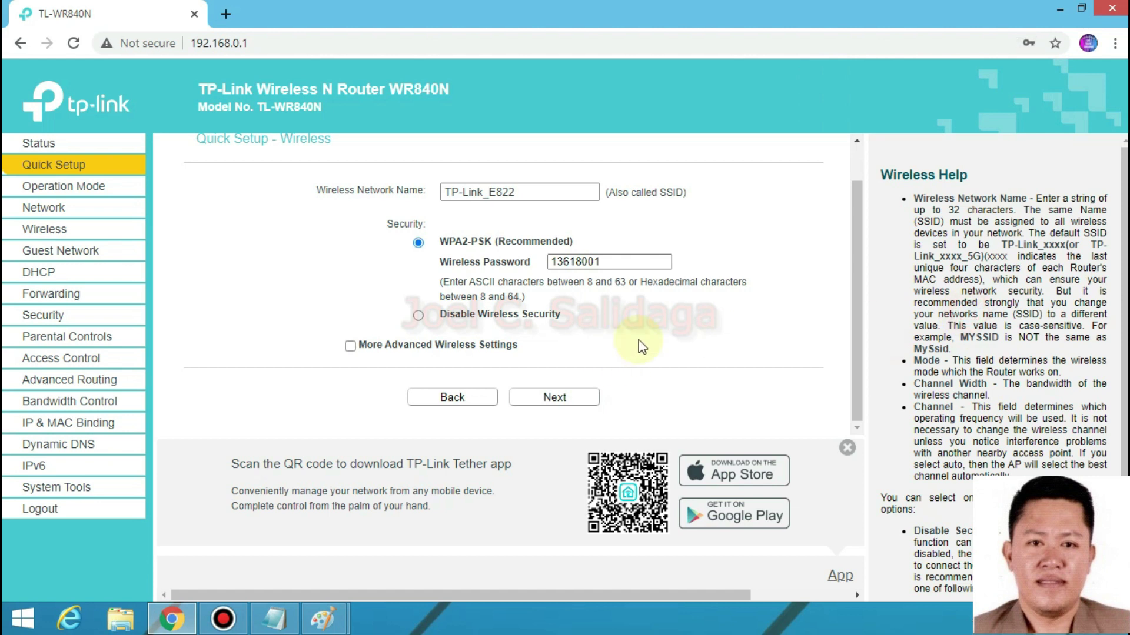
{"action": "scroll", "coordinate": [623, 344], "scroll_direction": "up", "scroll_amount": 1}
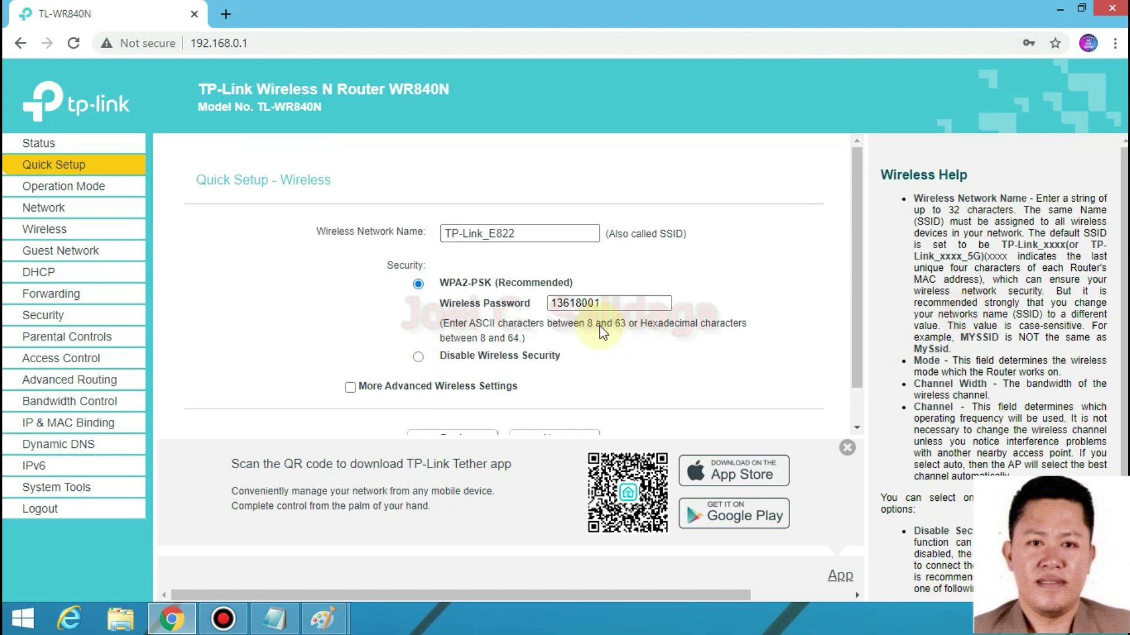
{"action": "scroll", "coordinate": [603, 332], "scroll_direction": "down", "scroll_amount": 1}
{"action": "left_click_drag", "start_coordinate": [469, 192], "coordinate": [415, 189]}
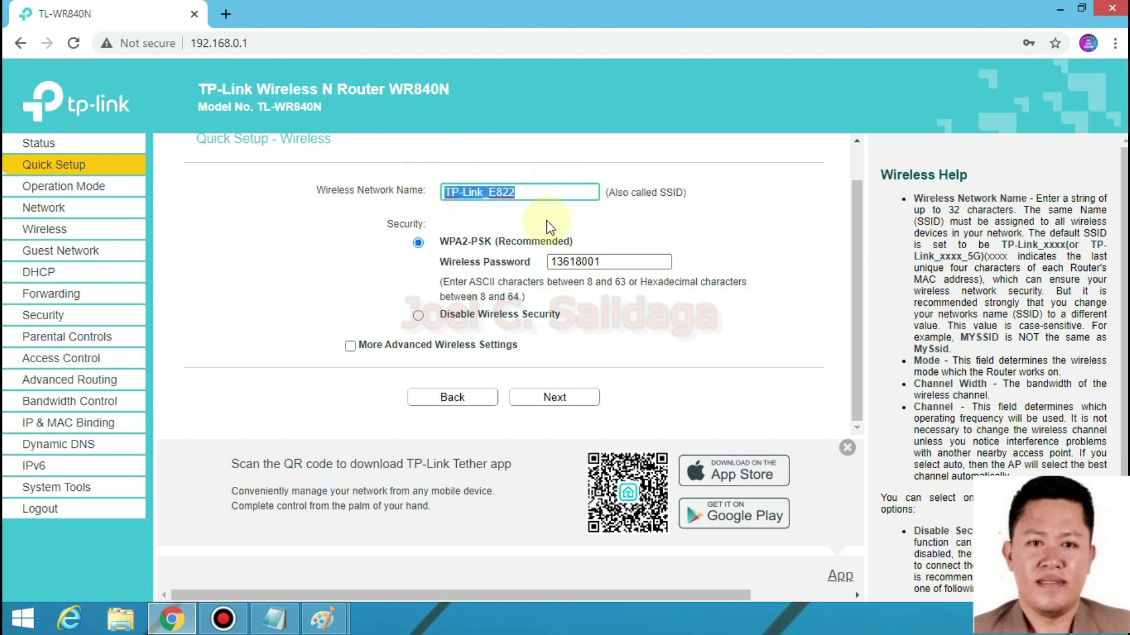
{"action": "type", "text": "TestWIFI"}
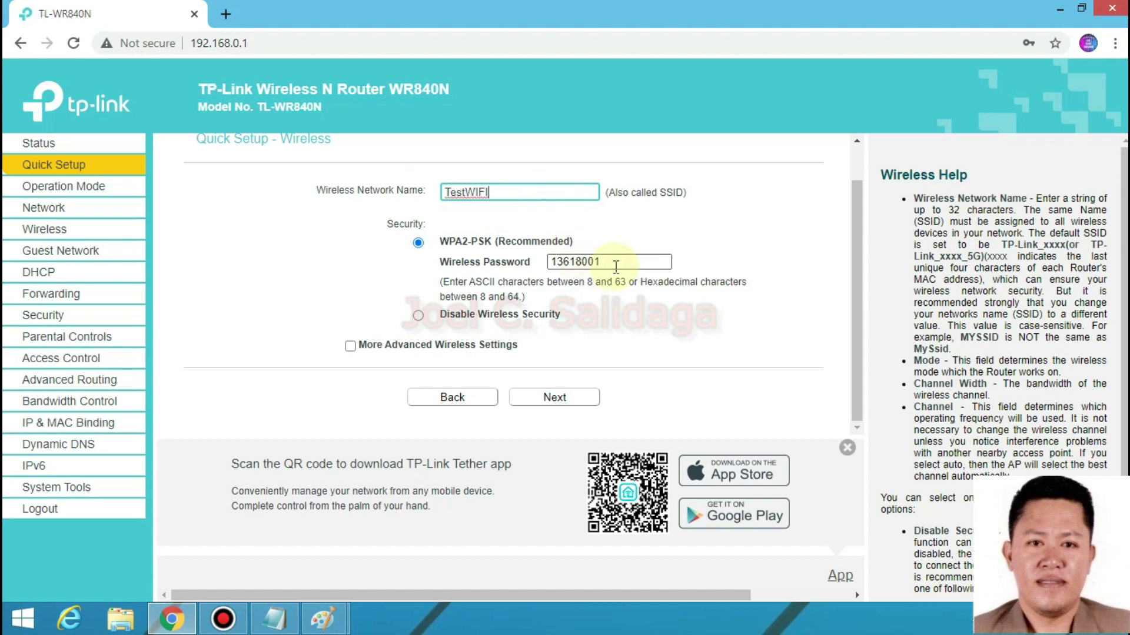
- Replace the wireless password with a new one and continue to the setup summary
{"action": "left_click_drag", "start_coordinate": [615, 266], "coordinate": [541, 263]}
{"action": "type", "text": "pass@123"}
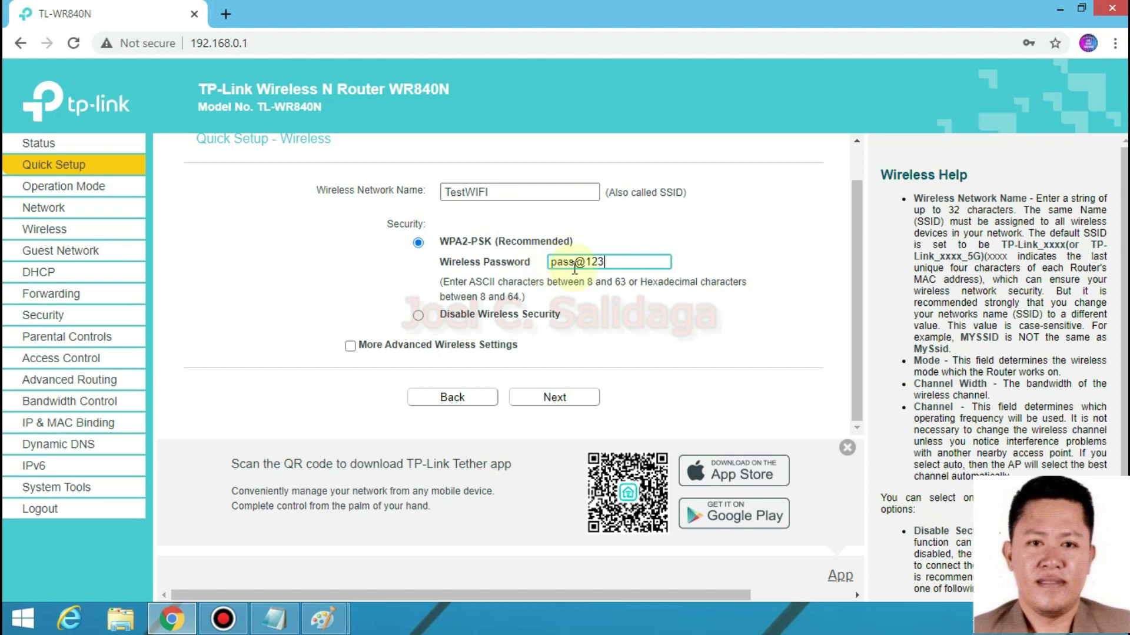
{"action": "left_click", "coordinate": [549, 400]}
{"action": "scroll", "coordinate": [716, 345], "scroll_direction": "down", "scroll_amount": 2}
{"action": "scroll", "coordinate": [647, 335], "scroll_direction": "up", "scroll_amount": 1}
{"action": "scroll", "coordinate": [628, 330], "scroll_direction": "down", "scroll_amount": 2}
- Save and apply the Quick Setup settings, then view the WAN status section
{"action": "left_click", "coordinate": [553, 399]}
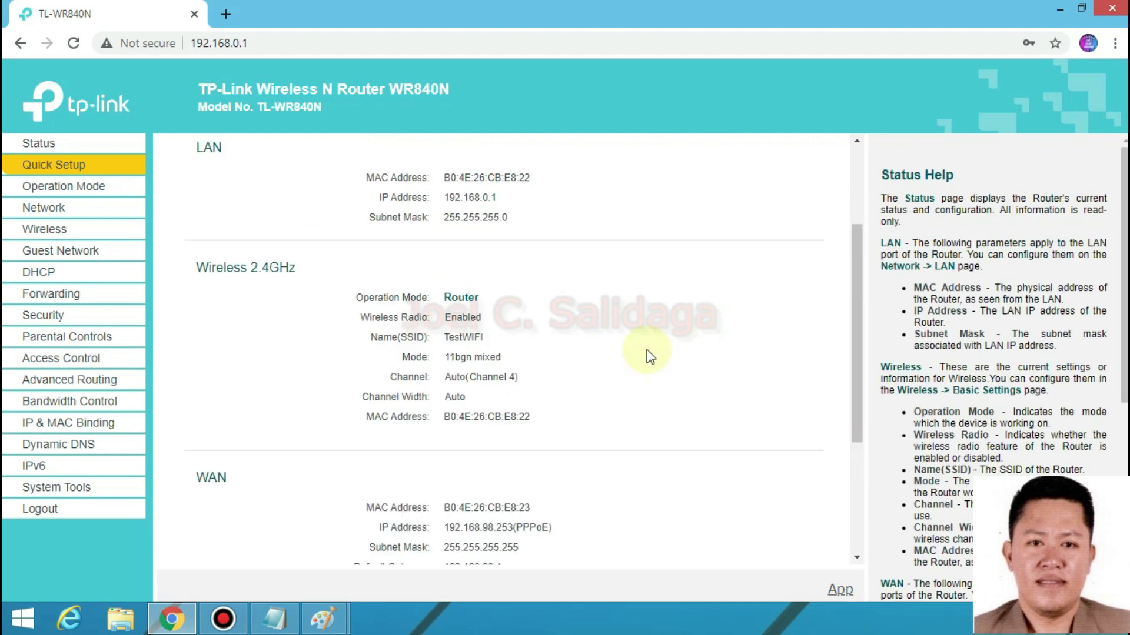
{"action": "scroll", "coordinate": [647, 352], "scroll_direction": "up", "scroll_amount": 3}
{"action": "scroll", "coordinate": [648, 351], "scroll_direction": "down", "scroll_amount": 5}
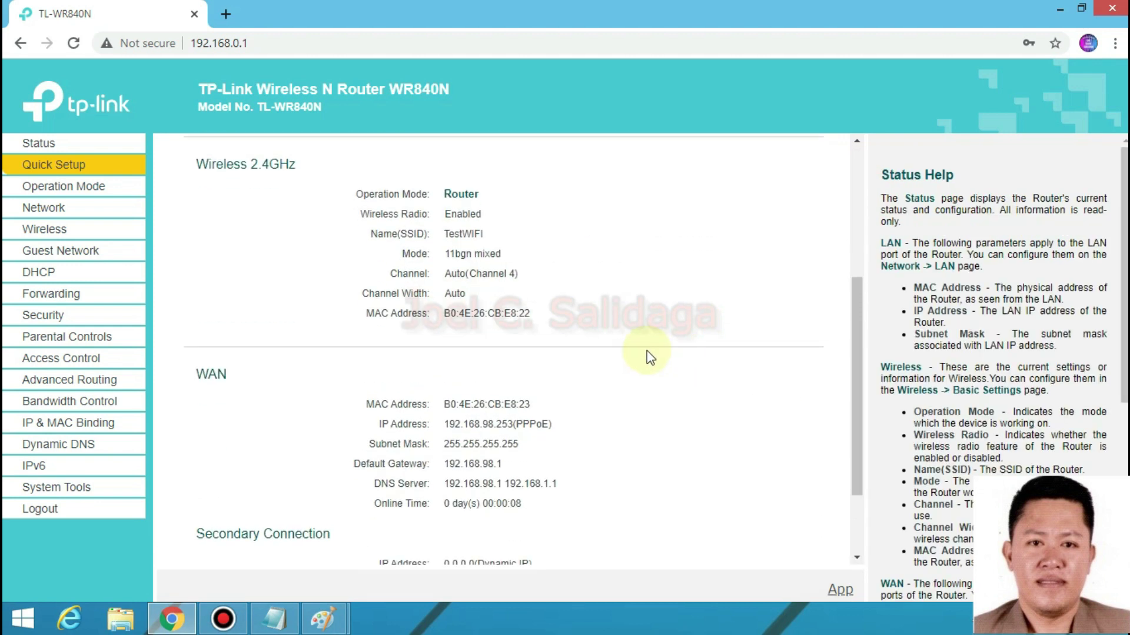
{"action": "scroll", "coordinate": [647, 350], "scroll_direction": "down", "scroll_amount": 1}
- Highlight the WAN default gateway value 192.168.98.1 on the Status page
{"action": "double_click", "coordinate": [502, 391]}
{"action": "left_click", "coordinate": [538, 384]}
{"action": "left_click", "coordinate": [505, 391]}
{"action": "double_click", "coordinate": [505, 391]}
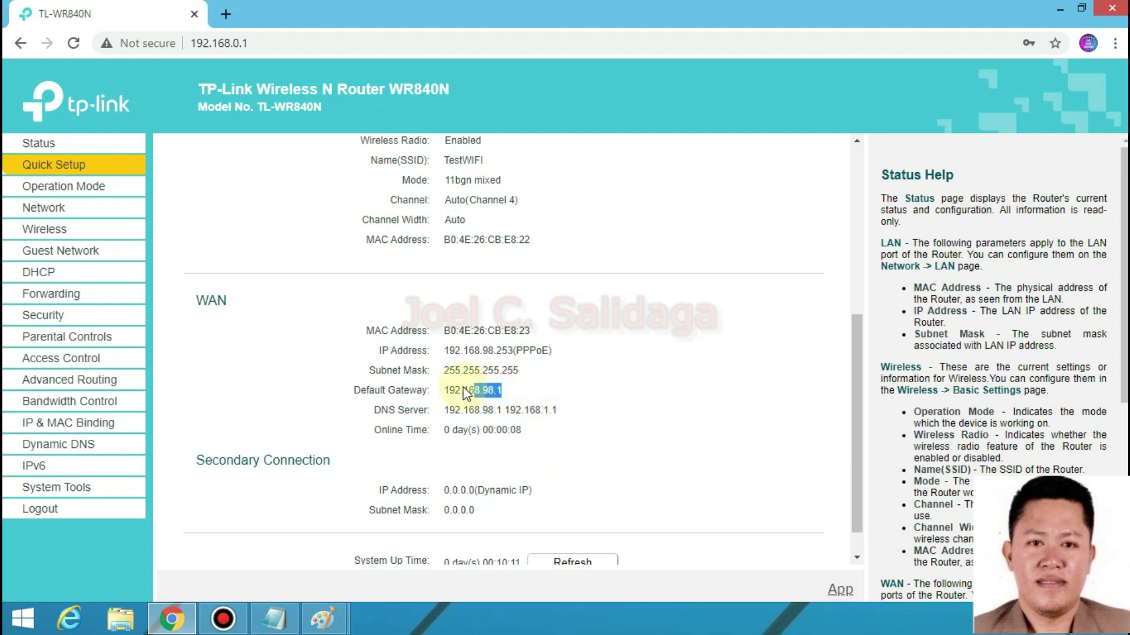
{"action": "left_click", "coordinate": [549, 386]}
{"action": "double_click", "coordinate": [504, 392]}
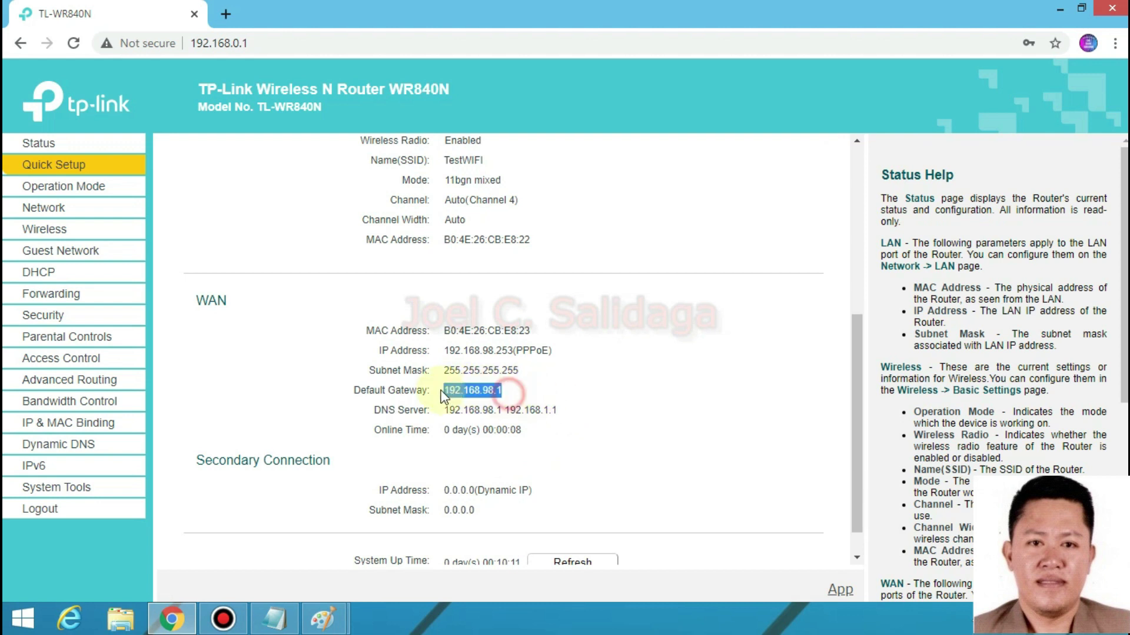
- Highlight the DNS server addresses 192.168.98.1 and 192.168.1.1
{"action": "scroll", "coordinate": [577, 378], "scroll_direction": "down", "scroll_amount": 1}
{"action": "left_click_drag", "start_coordinate": [563, 375], "coordinate": [447, 377]}
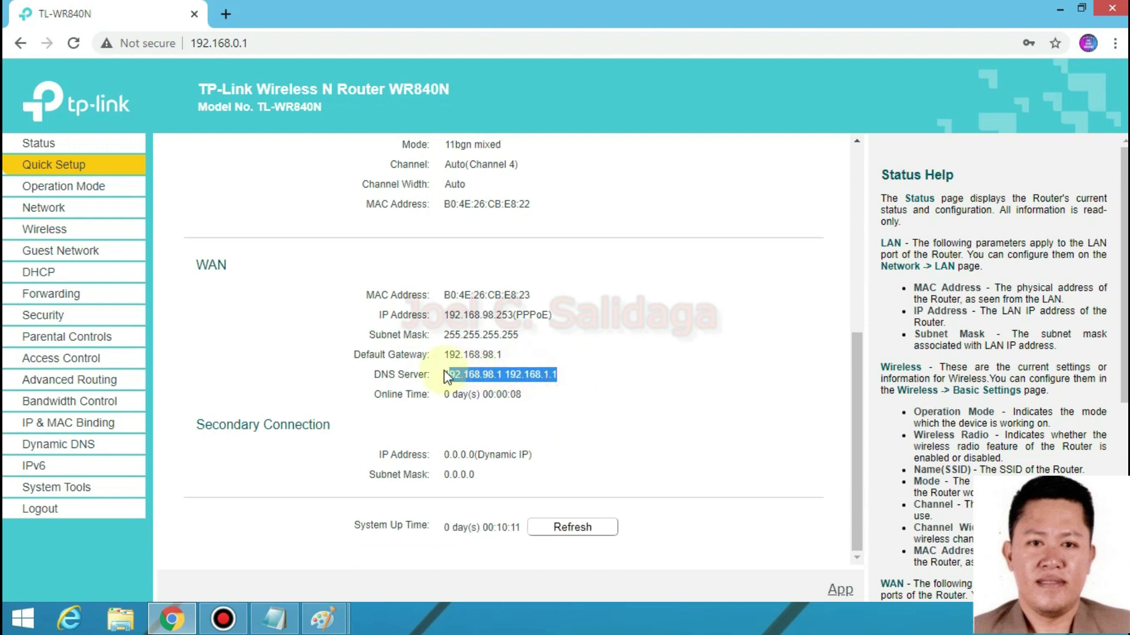
{"action": "left_click", "coordinate": [574, 333]}
{"action": "triple_click", "coordinate": [562, 376]}
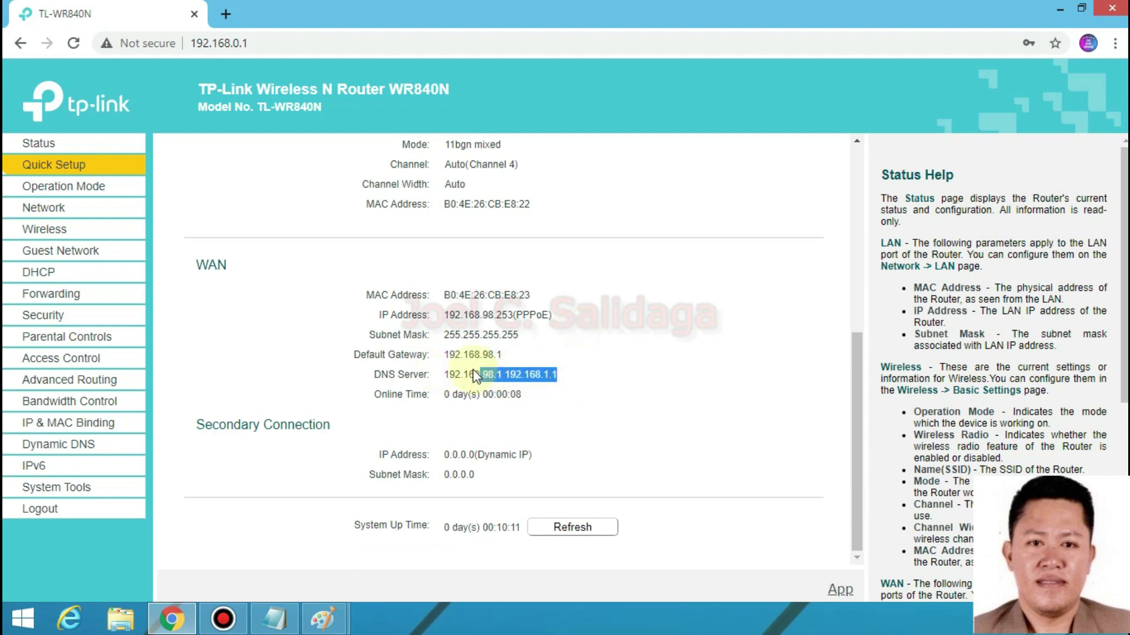
{"action": "left_click", "coordinate": [580, 346]}
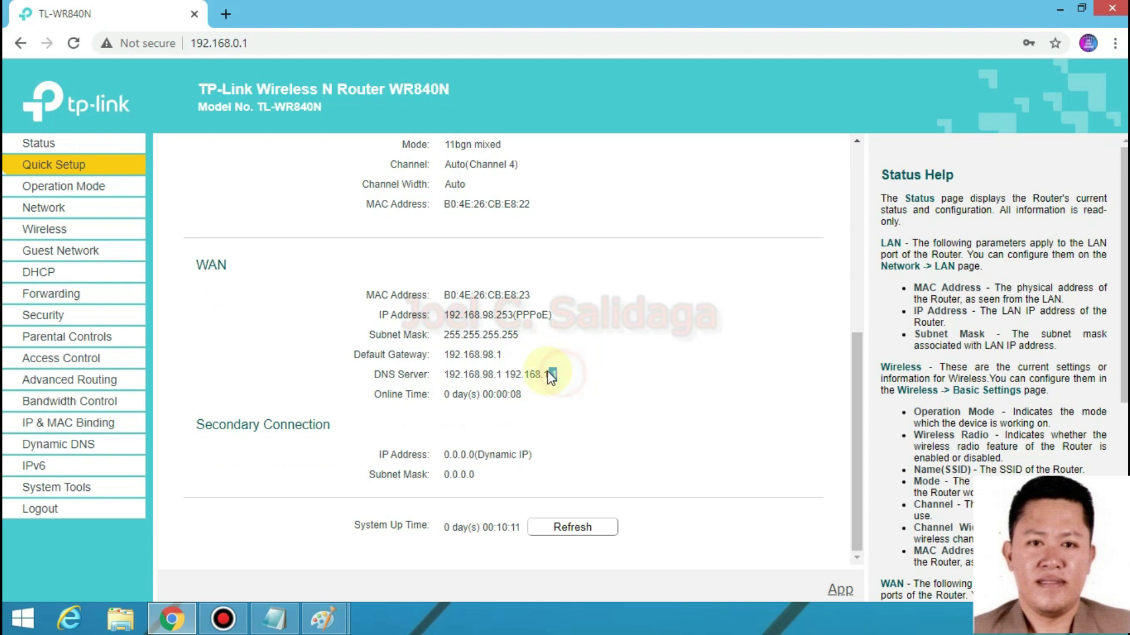
- Open facebook.com and speedtest.net in new tabs to test the internet connection
{"action": "left_click", "coordinate": [225, 14]}
{"action": "type", "text": "facebook.com"}
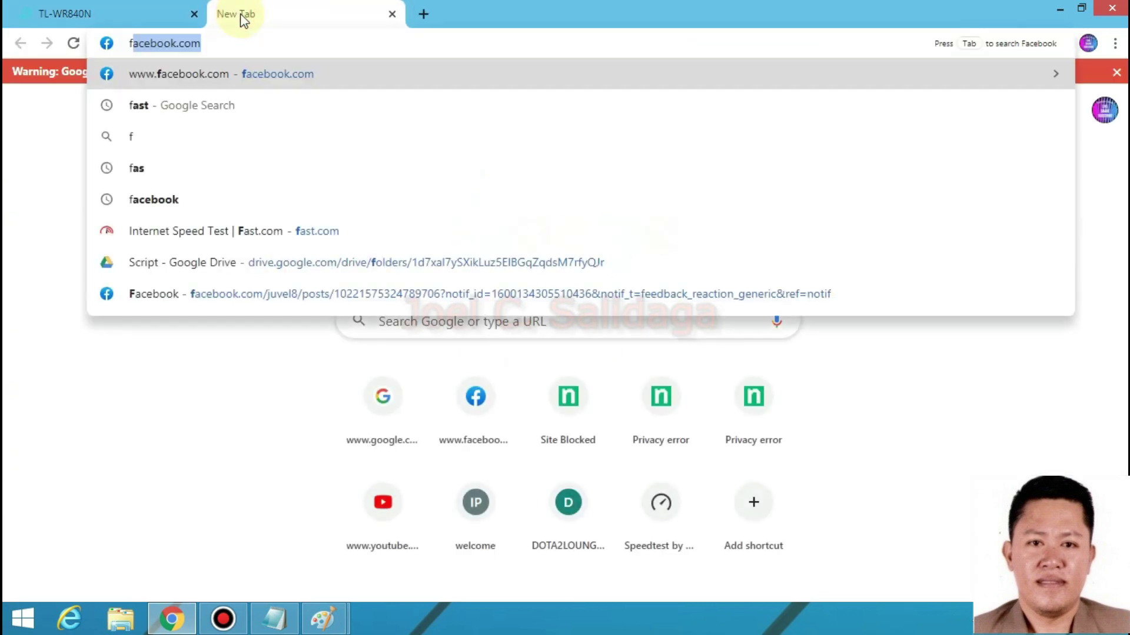
{"action": "key", "text": "Return"}
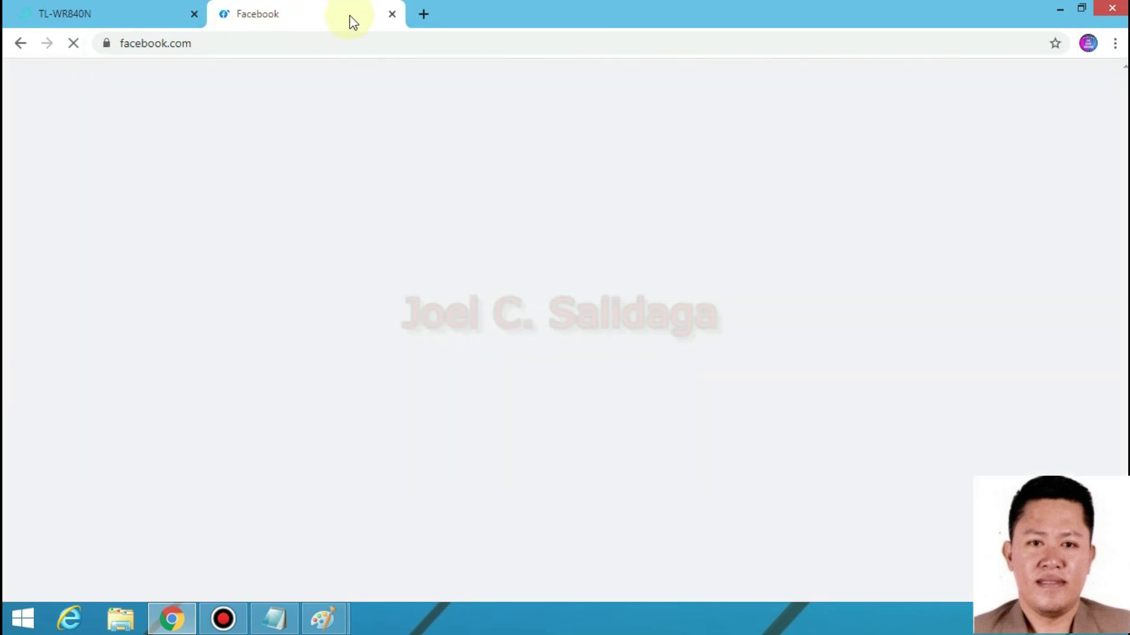
{"action": "left_click", "coordinate": [425, 14]}
{"action": "type", "text": "speedtest.net"}
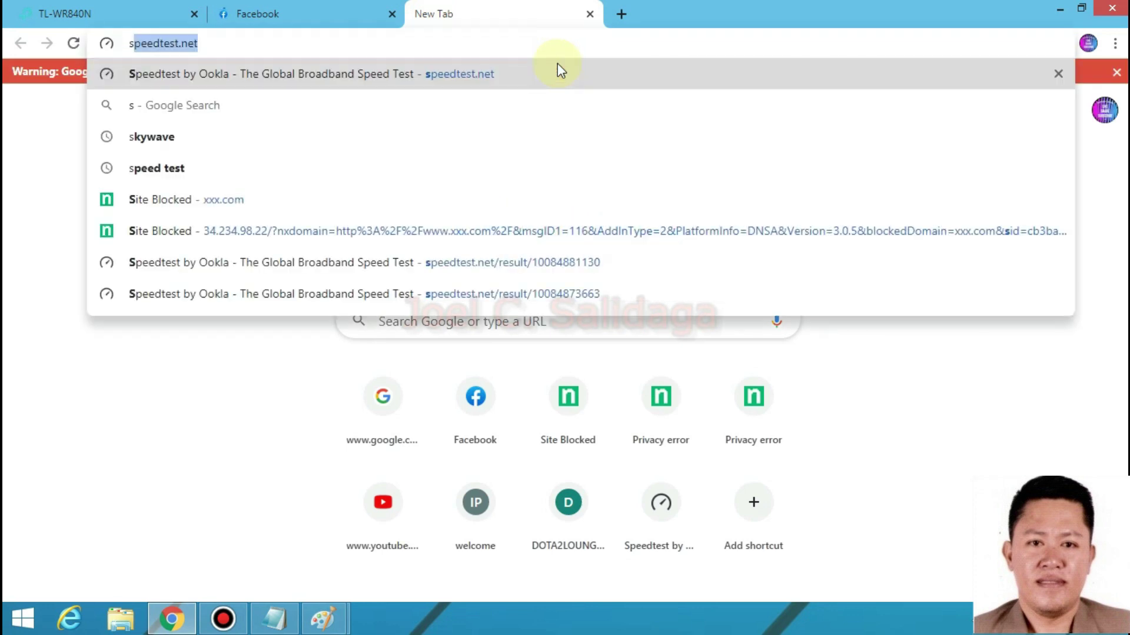
{"action": "key", "text": "Return"}
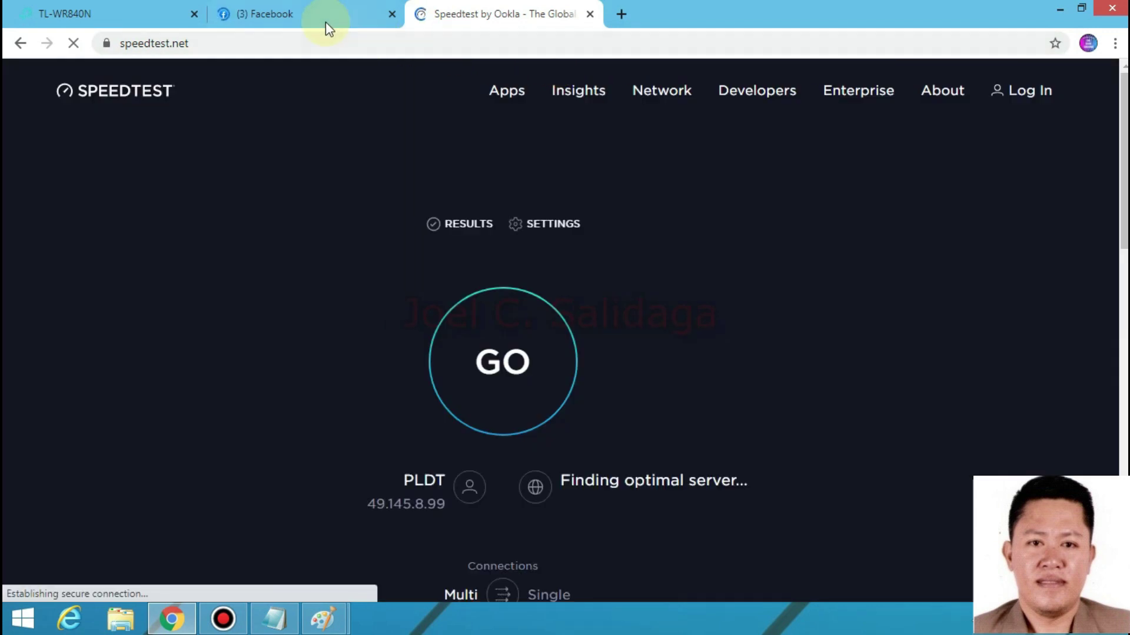
- Return to the router Status page and highlight the WAN IP 192.168.98.253 and subnet mask
{"action": "left_click", "coordinate": [304, 16]}
{"action": "left_click", "coordinate": [61, 14]}
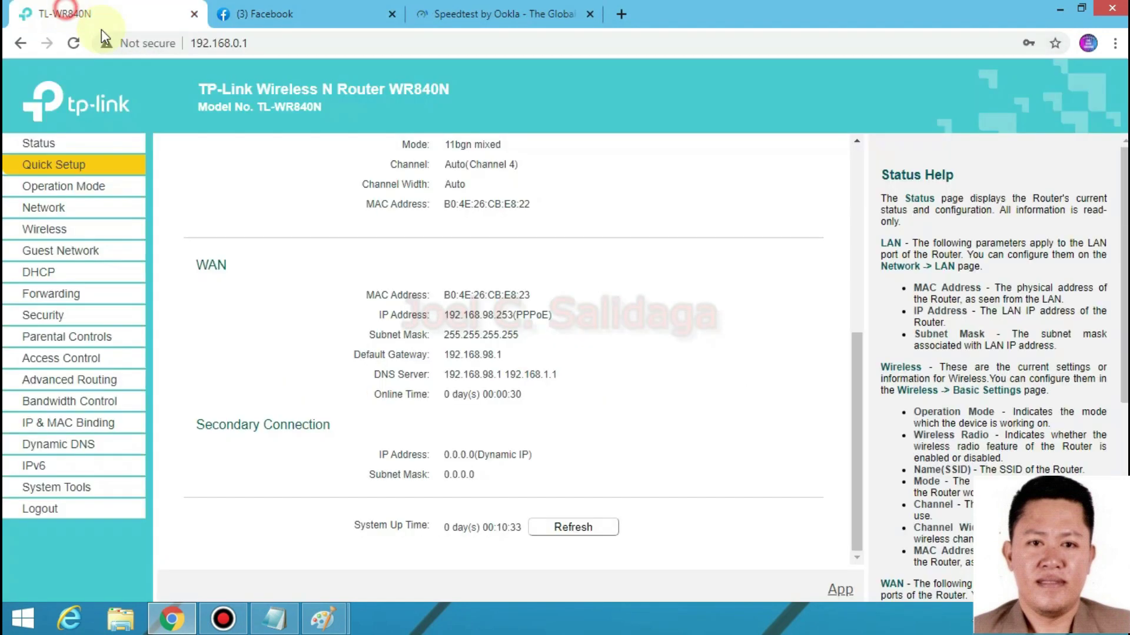
{"action": "left_click_drag", "start_coordinate": [575, 383], "coordinate": [604, 353]}
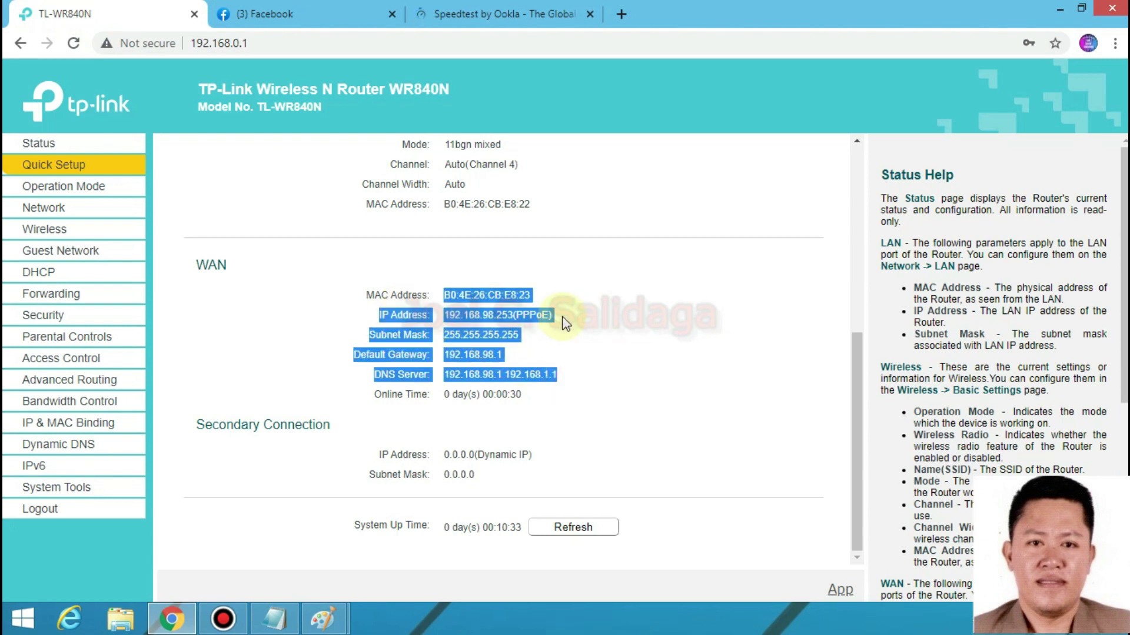
{"action": "left_click_drag", "start_coordinate": [528, 301], "coordinate": [494, 340]}
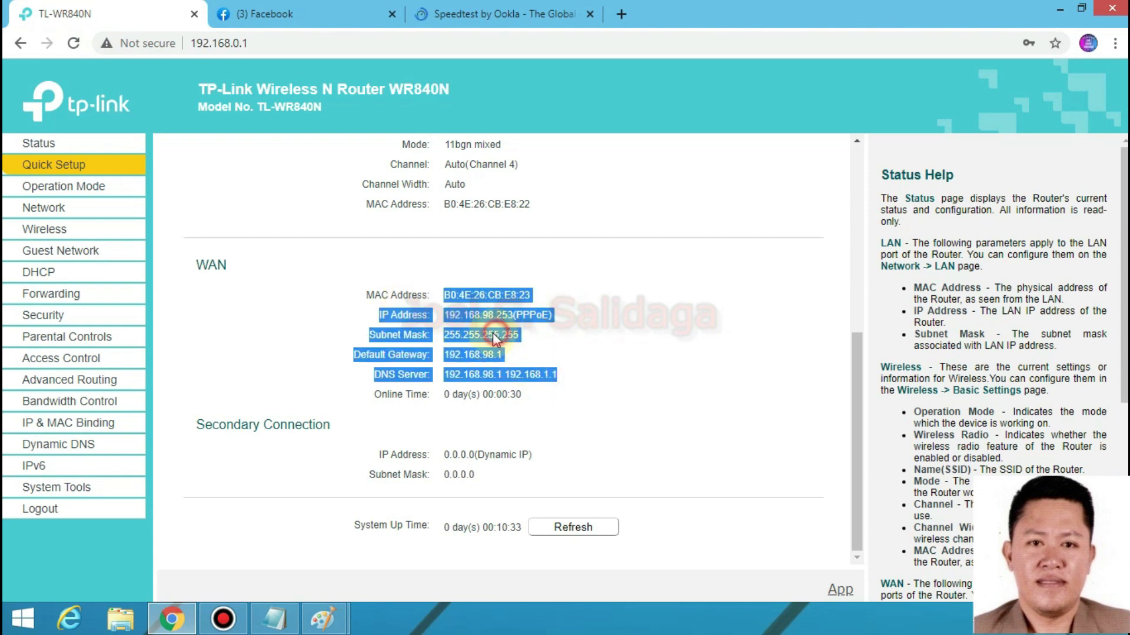
{"action": "left_click", "coordinate": [582, 378]}
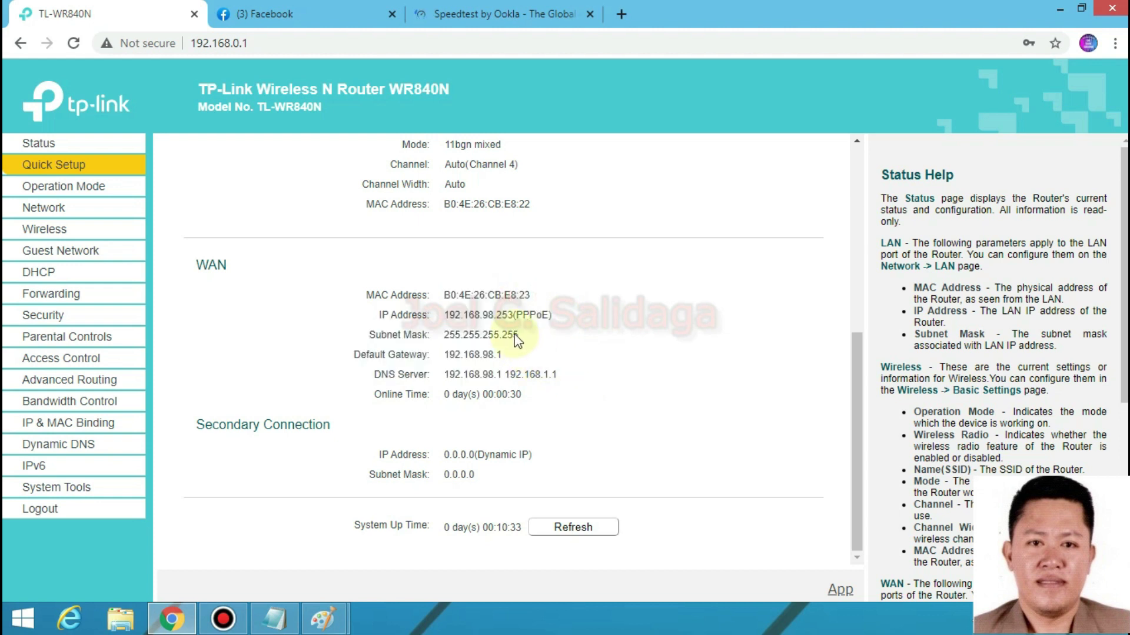
{"action": "left_click_drag", "start_coordinate": [509, 317], "coordinate": [495, 315]}
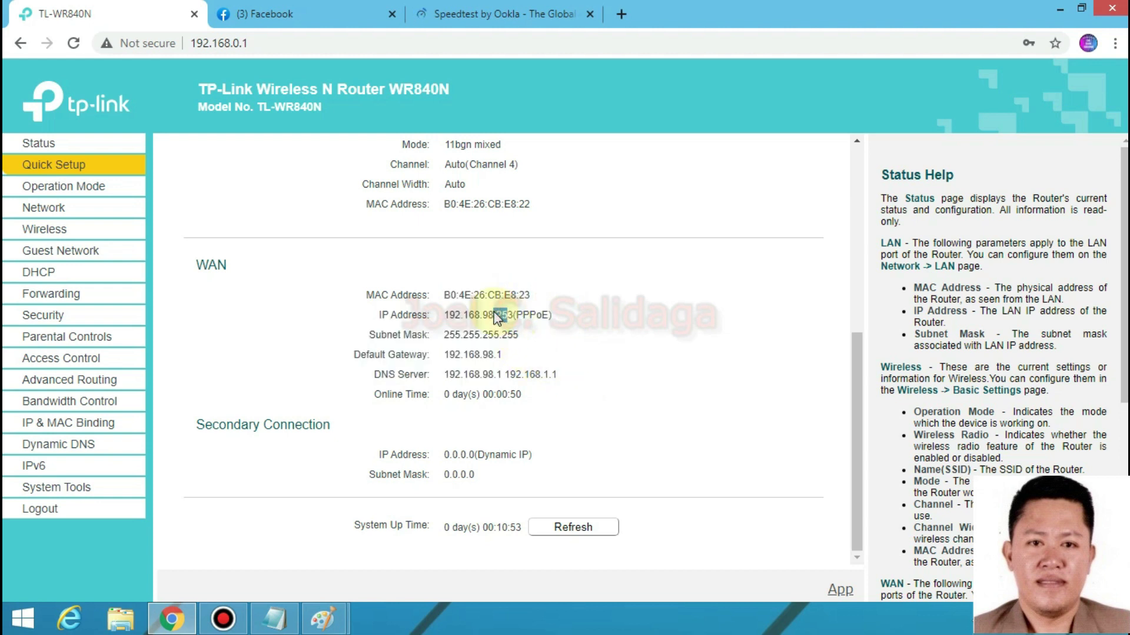
- Highlight the WAN default gateway 192.168.98.1 on the Status page
{"action": "left_click_drag", "start_coordinate": [447, 355], "coordinate": [519, 363]}
{"action": "left_click", "coordinate": [547, 355]}
{"action": "left_click", "coordinate": [505, 360]}
{"action": "left_click_drag", "start_coordinate": [445, 355], "coordinate": [546, 353]}
{"action": "left_click", "coordinate": [544, 354]}
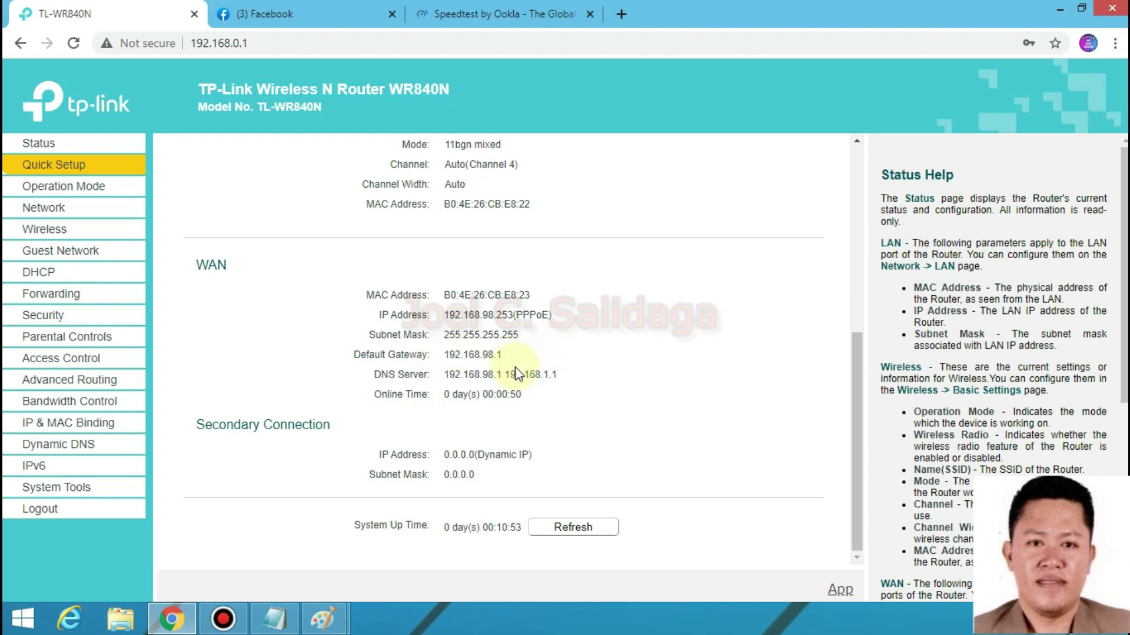
{"action": "left_click_drag", "start_coordinate": [465, 355], "coordinate": [630, 353]}
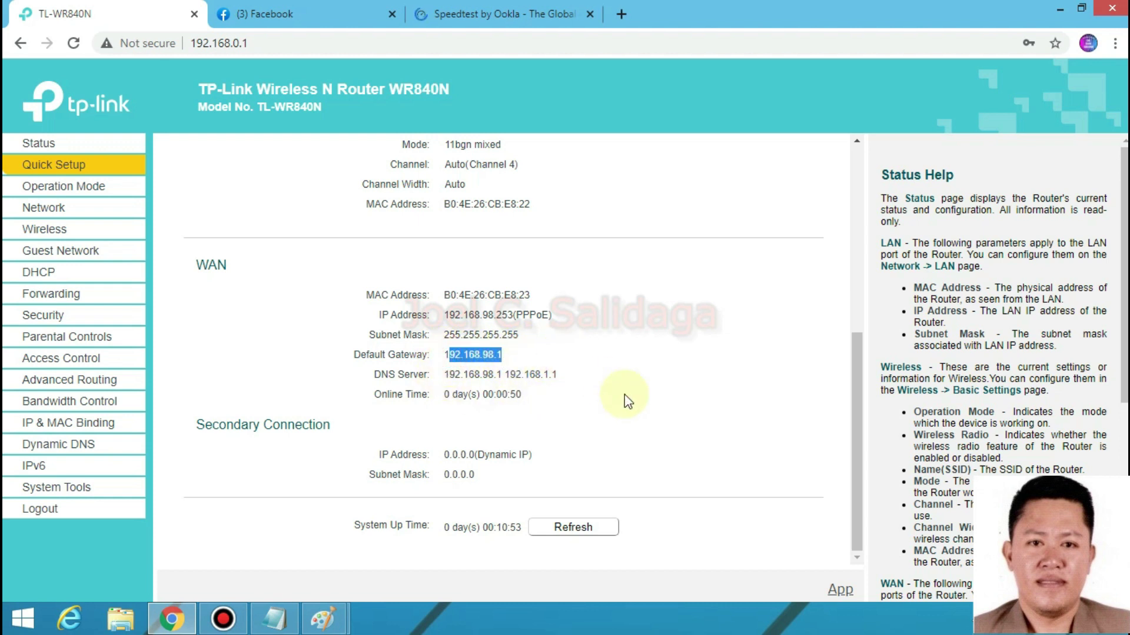
{"action": "scroll", "coordinate": [610, 336], "scroll_direction": "up", "scroll_amount": 3}
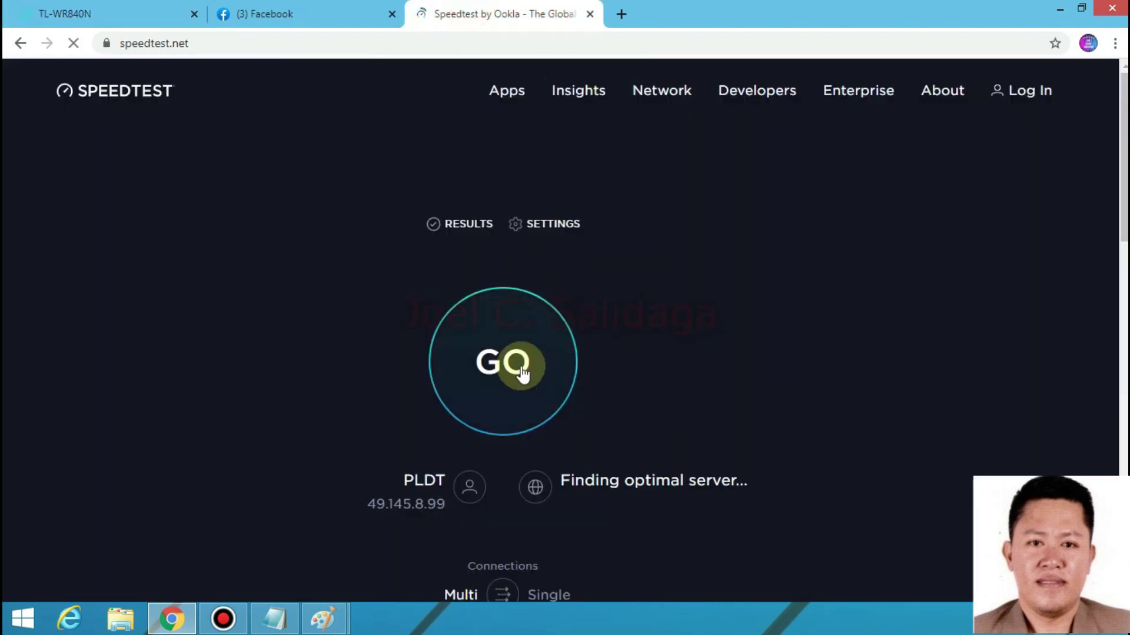
- Run the speed test (8 ms ping, 4.87 Mbps download) while checking Facebook, then close Speedtest
{"action": "left_click", "coordinate": [517, 362]}
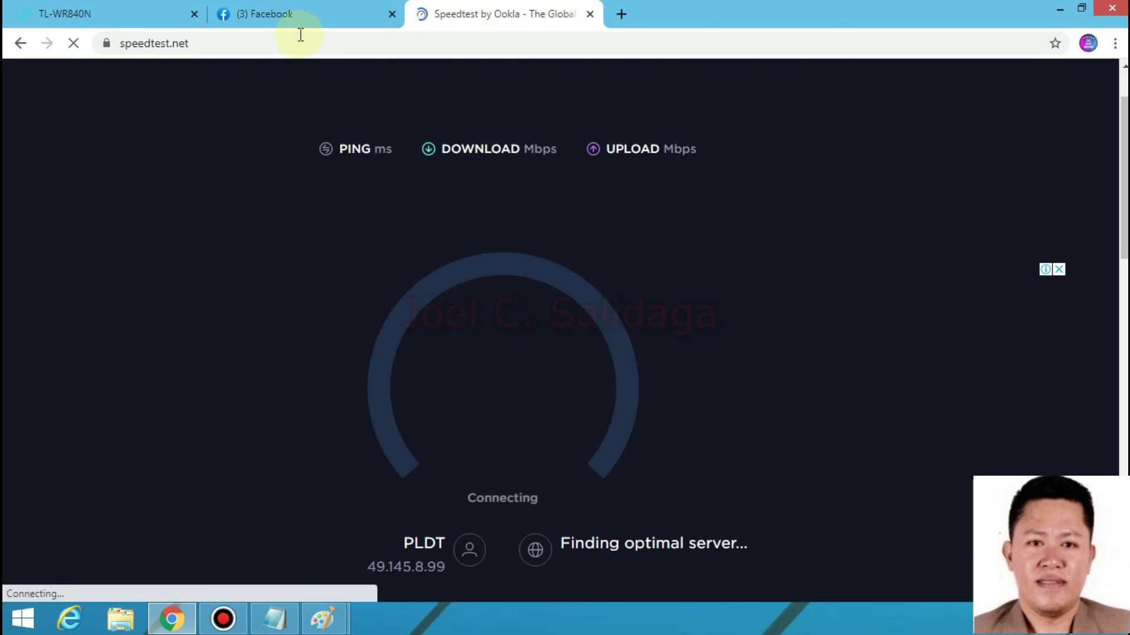
{"action": "left_click", "coordinate": [300, 14]}
{"action": "left_click", "coordinate": [484, 11]}
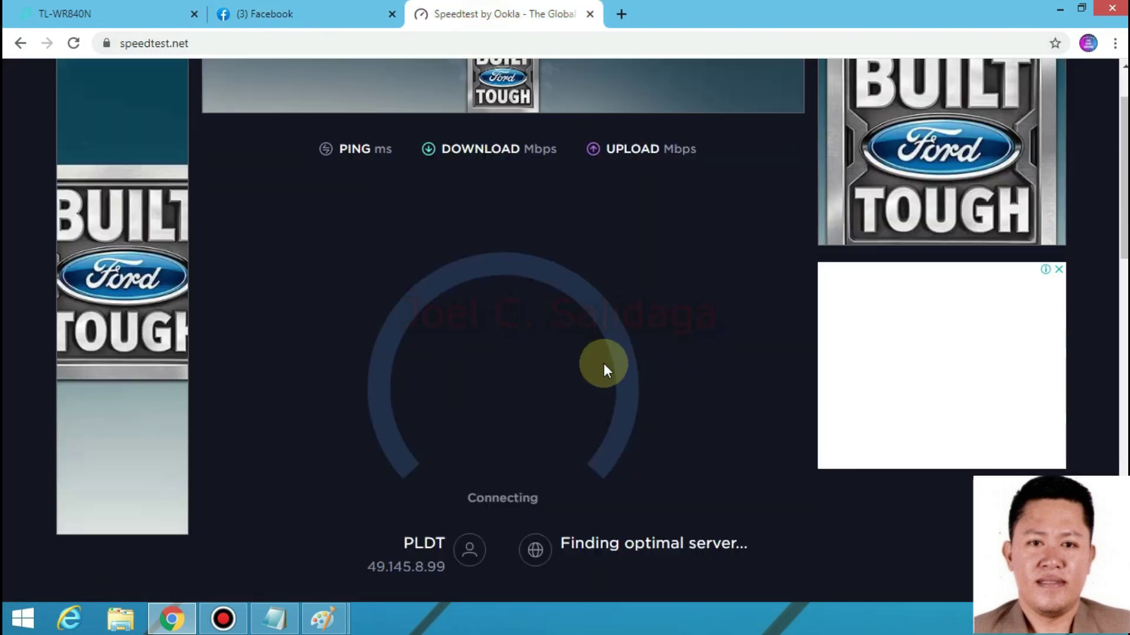
{"action": "left_click", "coordinate": [276, 14]}
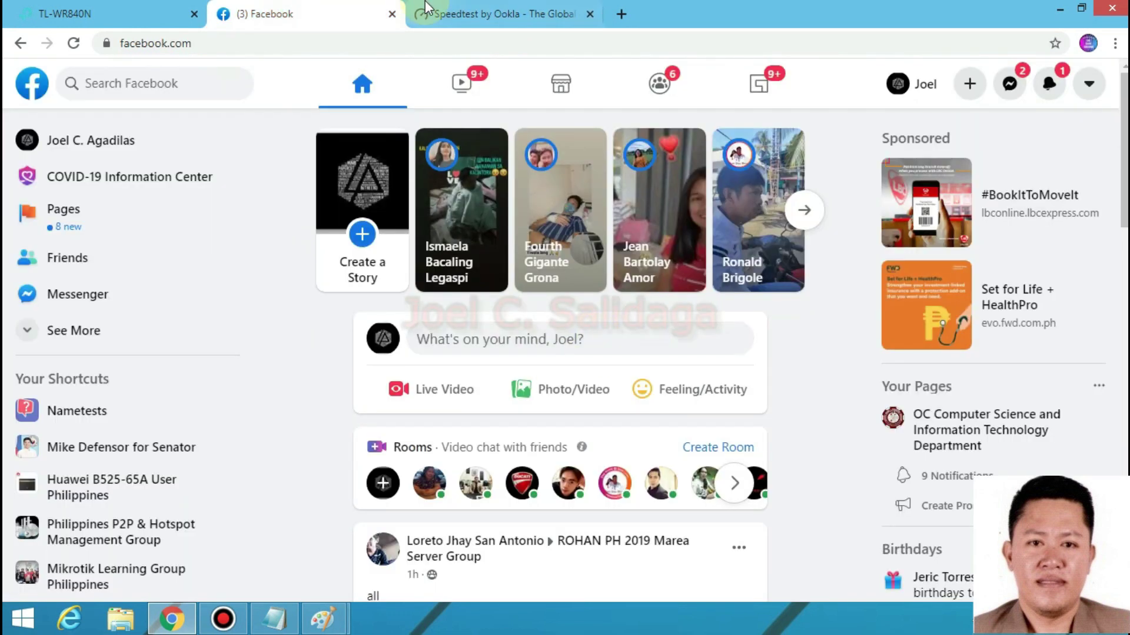
{"action": "left_click", "coordinate": [470, 14]}
{"action": "scroll", "coordinate": [550, 347], "scroll_direction": "down", "scroll_amount": 1}
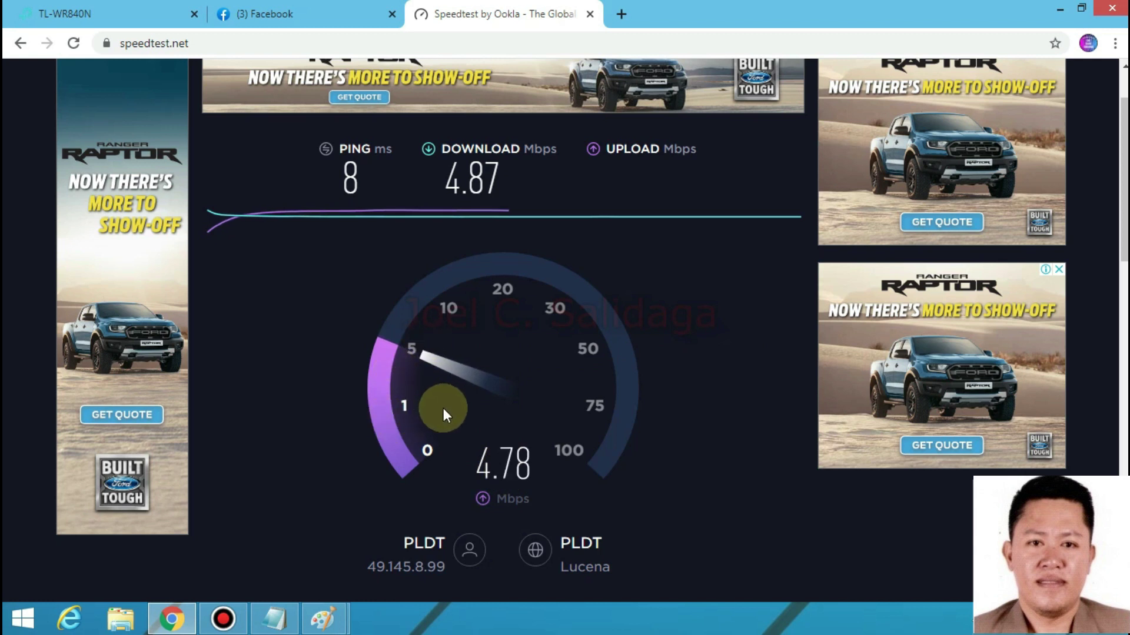
{"action": "left_click", "coordinate": [589, 13]}
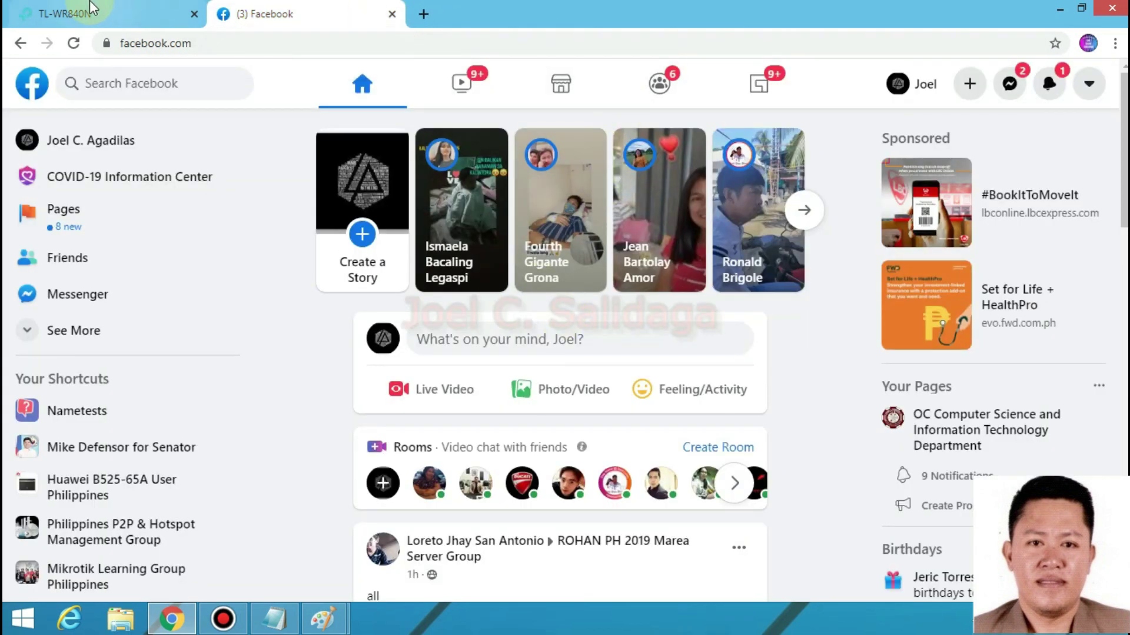
- Load YouTube in a new tab, then glance at the Facebook page
{"action": "key", "text": "ctrl+t"}
{"action": "type", "text": "yo"}
{"action": "key", "text": "Return"}
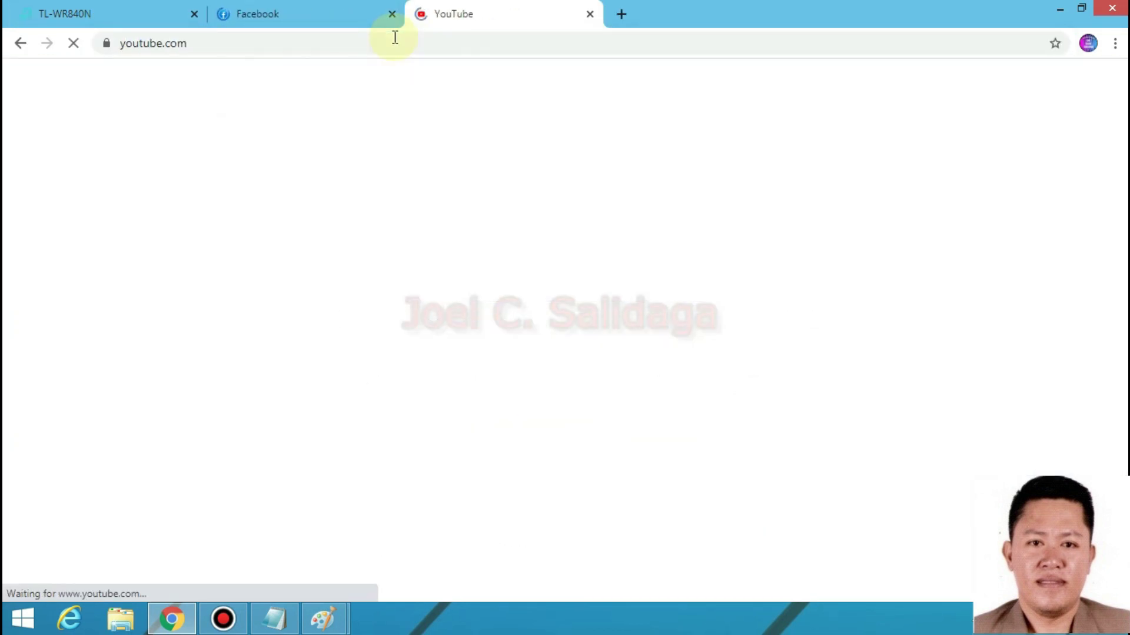
{"action": "left_click", "coordinate": [298, 18]}
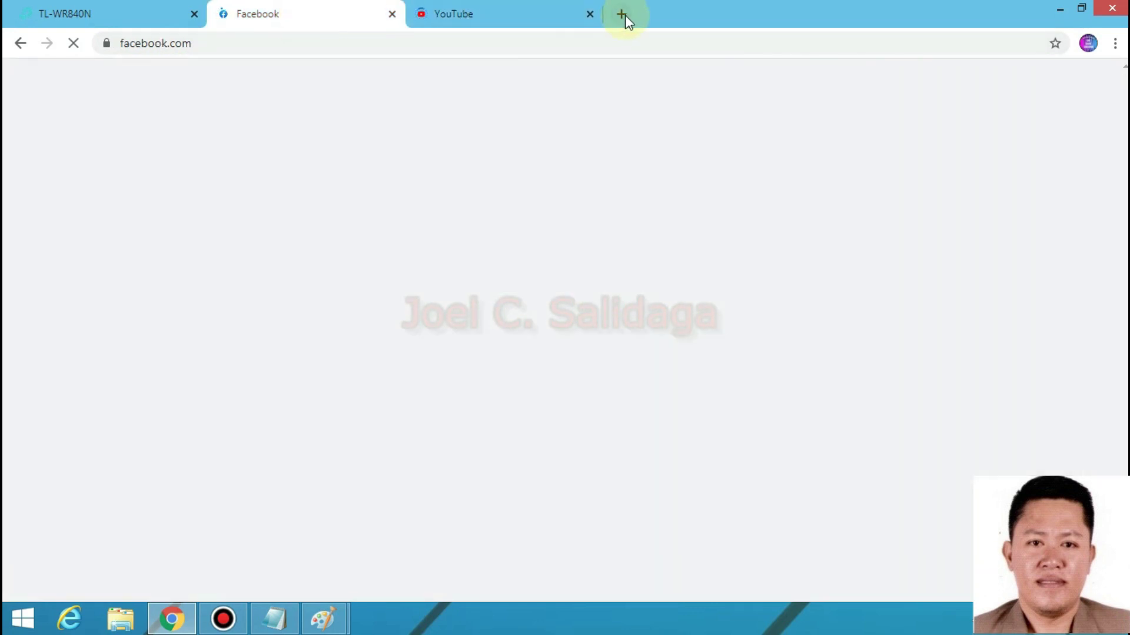
- Start loading 192.168.1.1 in another new tab, checking the YouTube and Facebook tabs meanwhile
{"action": "left_click", "coordinate": [623, 16]}
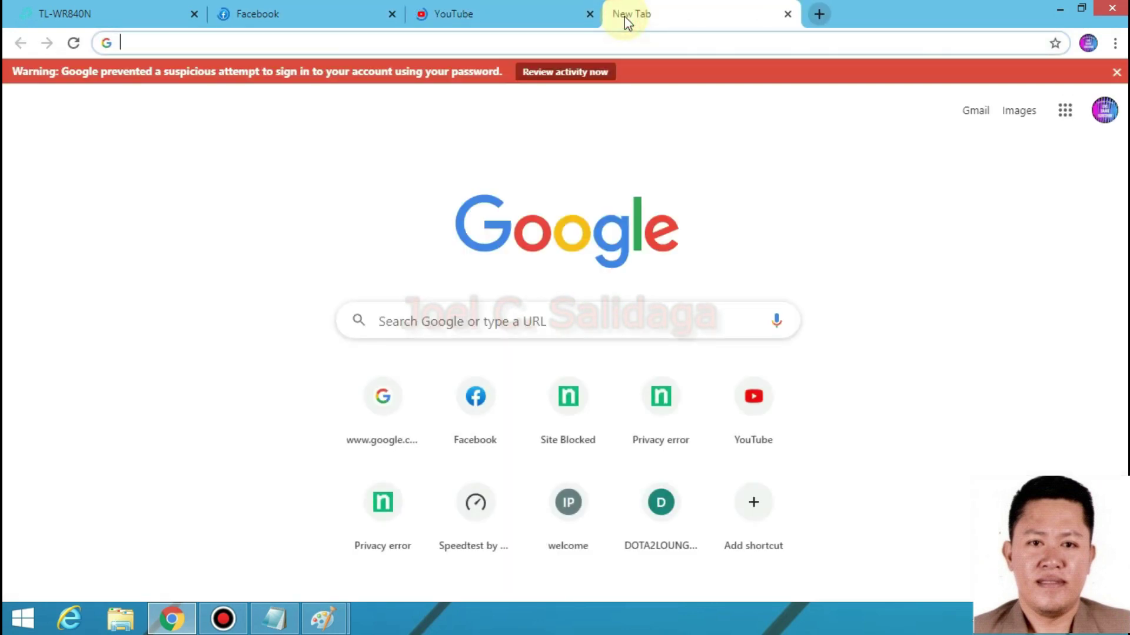
{"action": "left_click", "coordinate": [516, 15]}
{"action": "left_click", "coordinate": [661, 14]}
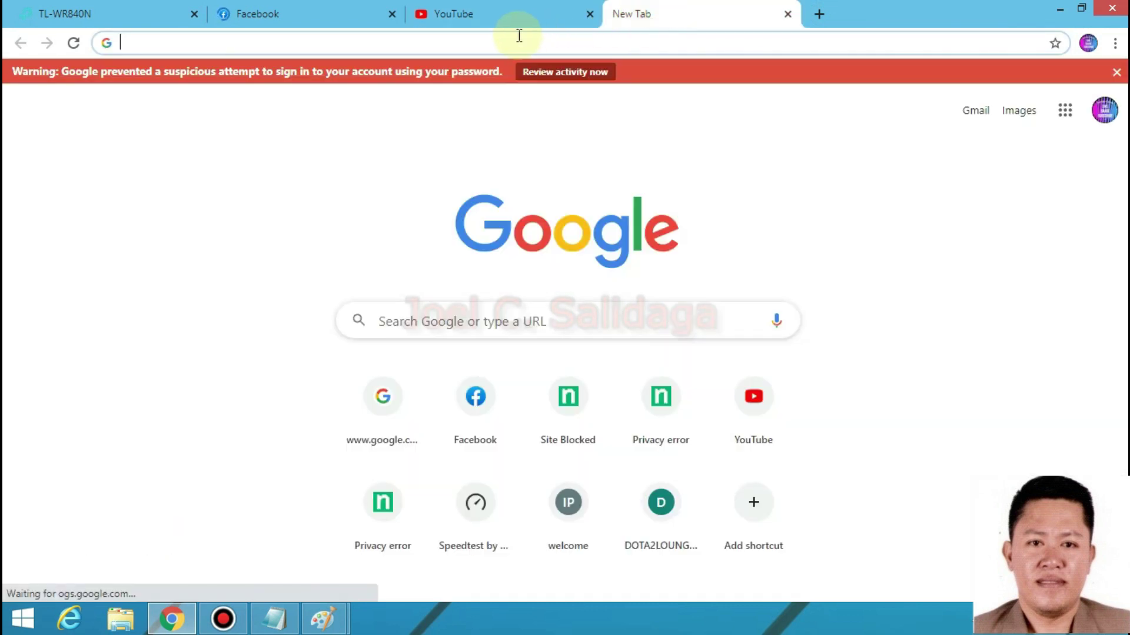
{"action": "left_click", "coordinate": [514, 39]}
{"action": "type", "text": "192"}
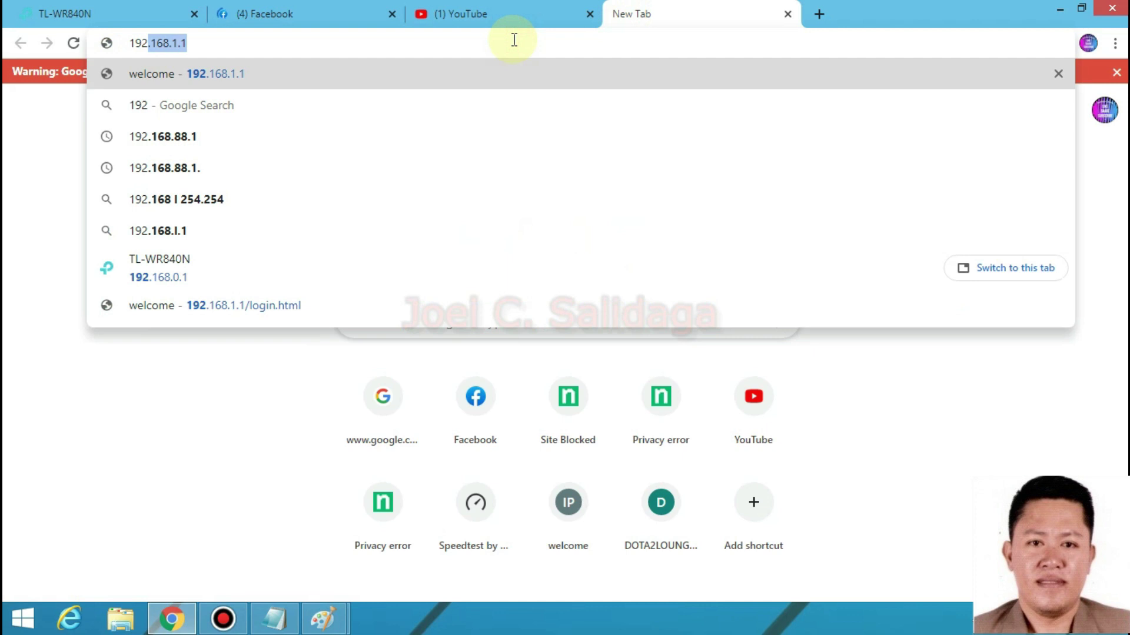
{"action": "key", "text": "Return"}
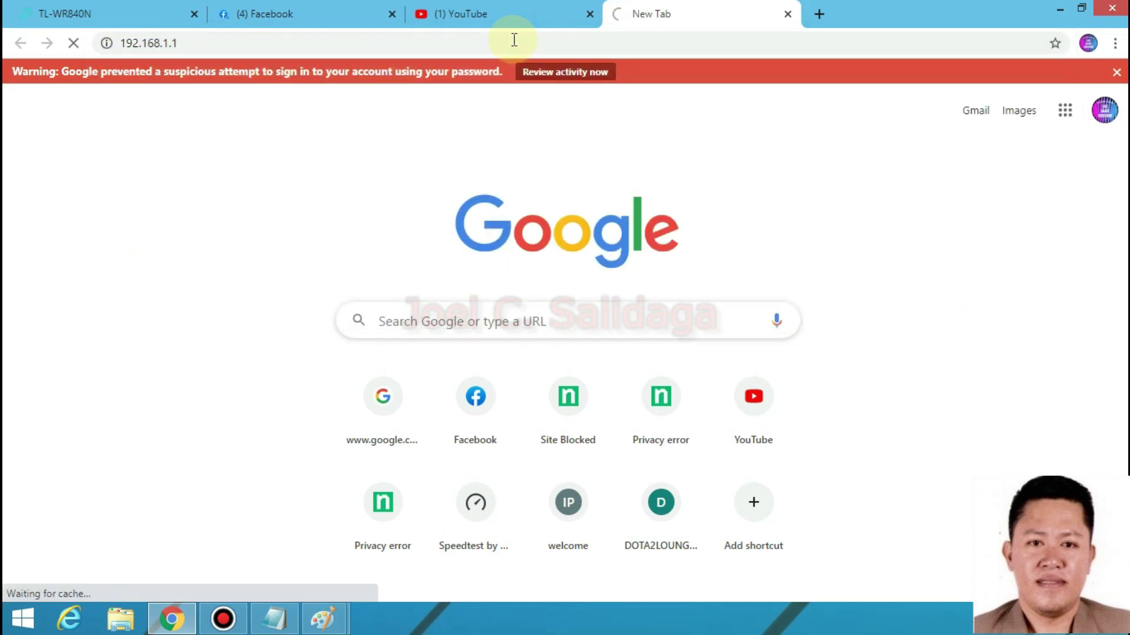
{"action": "left_click", "coordinate": [481, 7]}
{"action": "left_click", "coordinate": [276, 12]}
{"action": "left_click", "coordinate": [659, 8]}
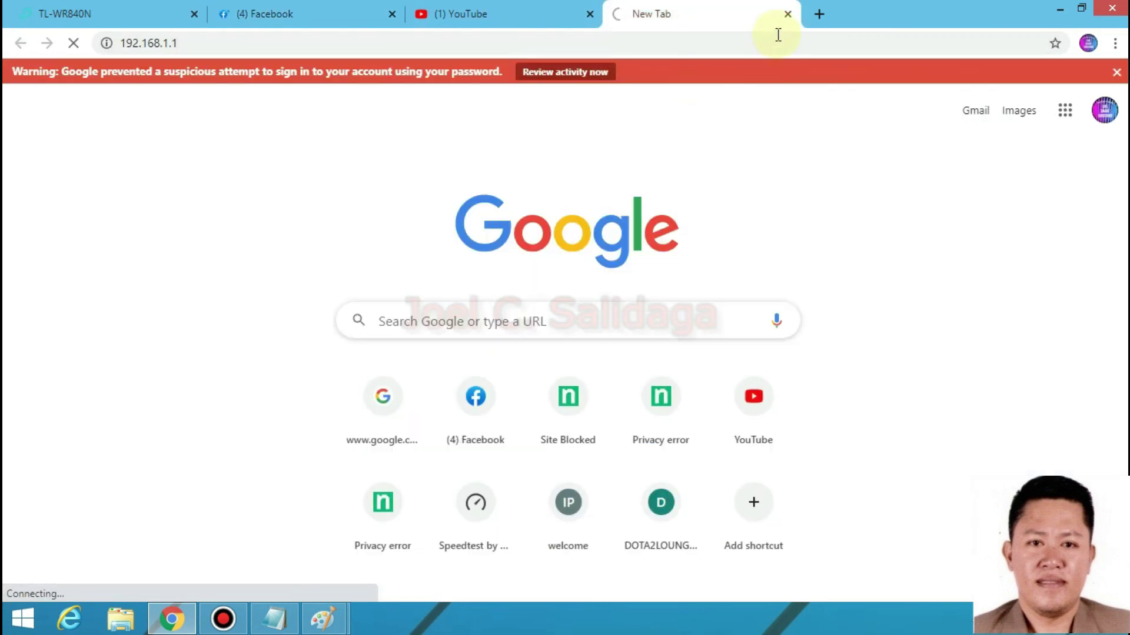
- Minimize Chrome and launch WinBox from the winbox64 desktop shortcut
{"action": "left_click", "coordinate": [1063, 9]}
{"action": "left_click", "coordinate": [70, 391]}
{"action": "double_click", "coordinate": [70, 391]}
{"action": "left_click", "coordinate": [605, 325]}
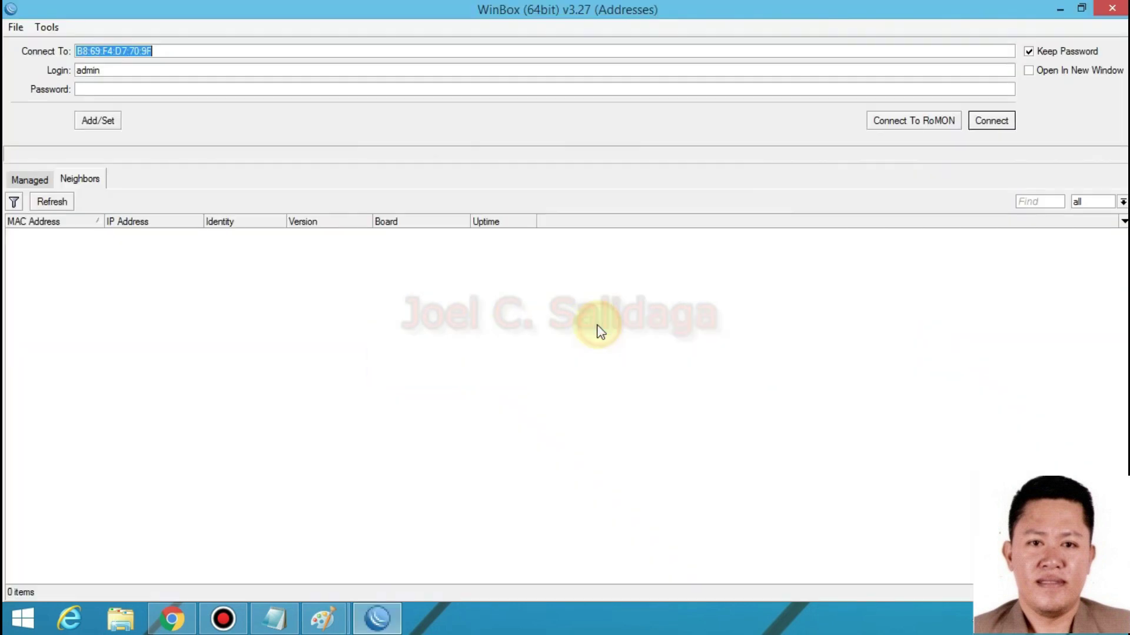
- Refresh the Neighbors list, confirm it is empty, narrow the MAC Address column, and close WinBox
{"action": "left_click", "coordinate": [60, 205]}
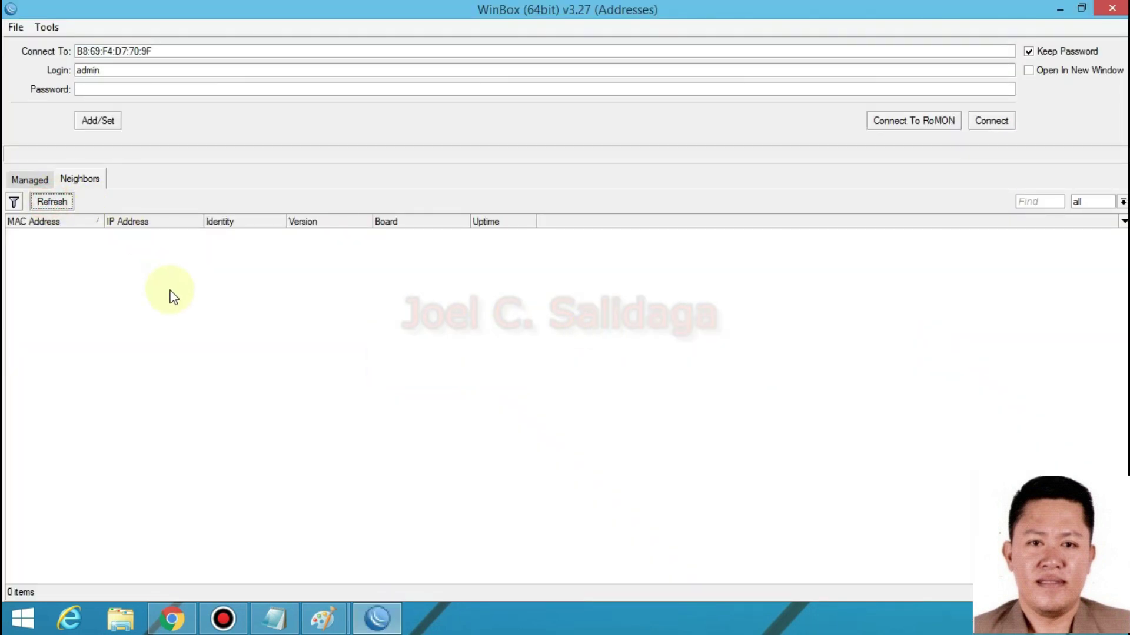
{"action": "left_click", "coordinate": [75, 269]}
{"action": "left_click", "coordinate": [55, 211]}
{"action": "left_click", "coordinate": [71, 267]}
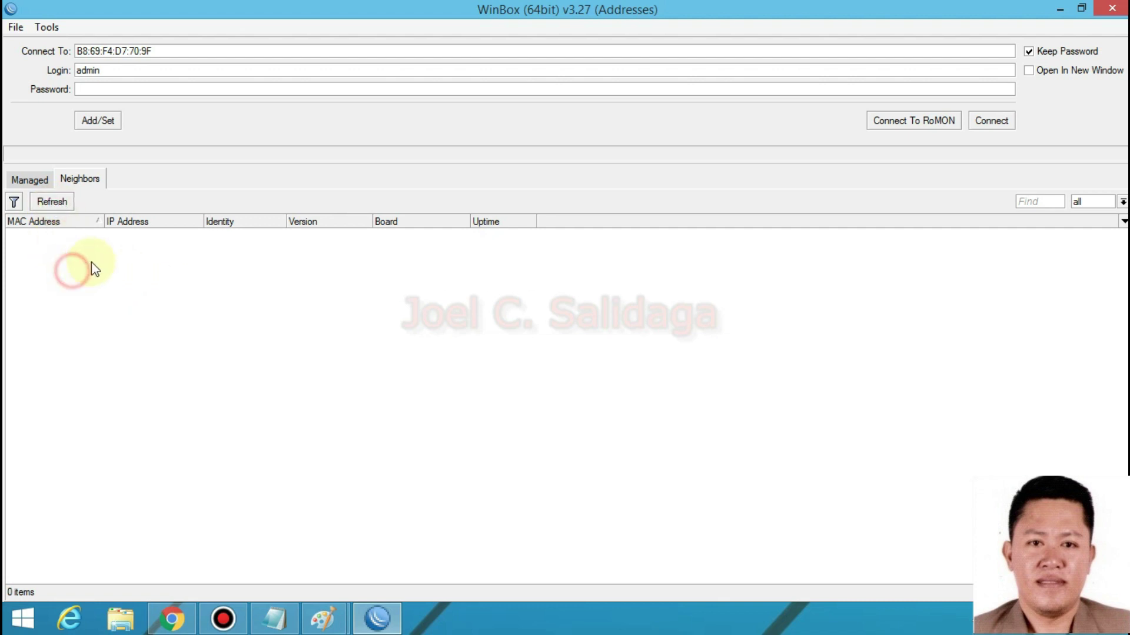
{"action": "left_click", "coordinate": [77, 233]}
{"action": "left_click", "coordinate": [146, 293]}
{"action": "left_click", "coordinate": [95, 234]}
{"action": "left_click_drag", "start_coordinate": [104, 222], "coordinate": [94, 222]}
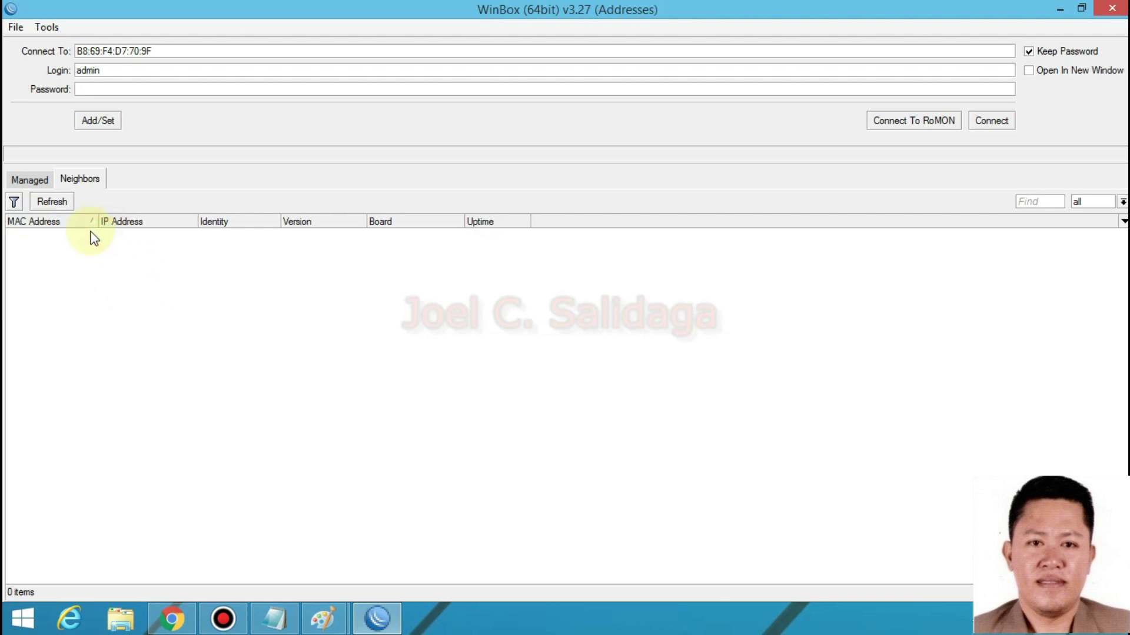
{"action": "left_click", "coordinate": [1112, 9]}
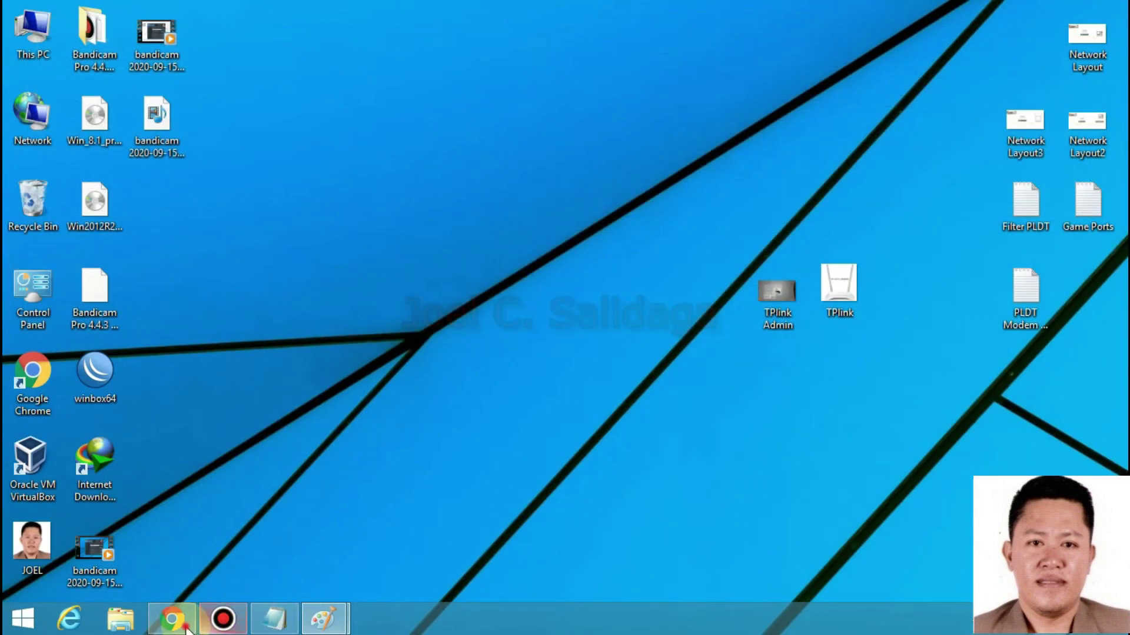
- Back in Chrome, reload 192.168.1.1, which times out, and check the YouTube and Facebook tabs
{"action": "left_click", "coordinate": [171, 618]}
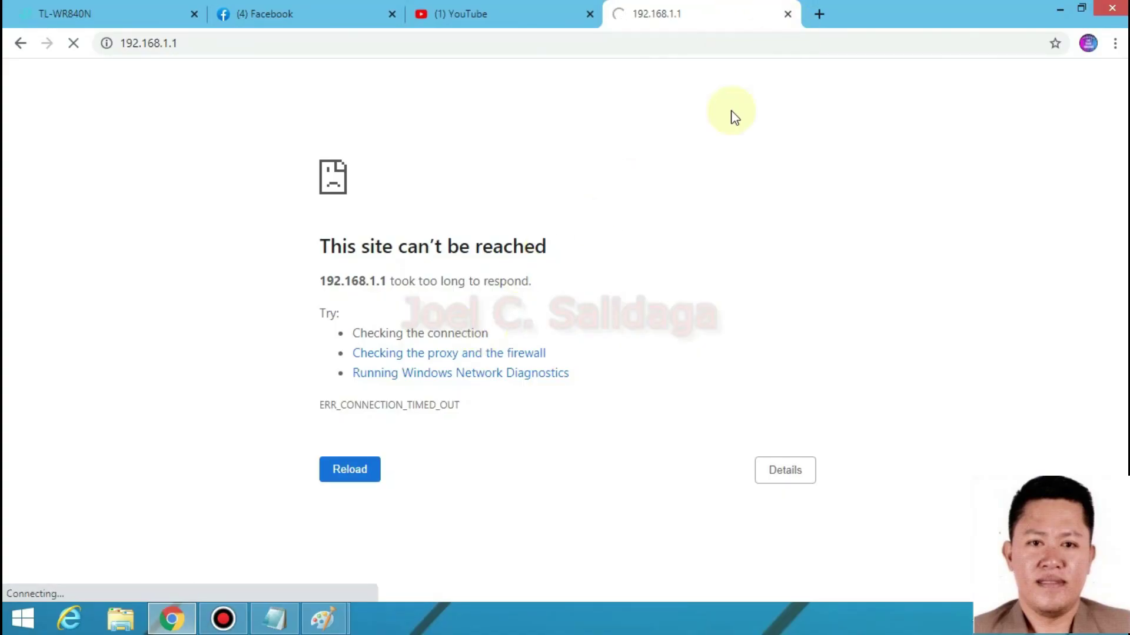
{"action": "left_click", "coordinate": [73, 43]}
{"action": "left_click", "coordinate": [488, 11]}
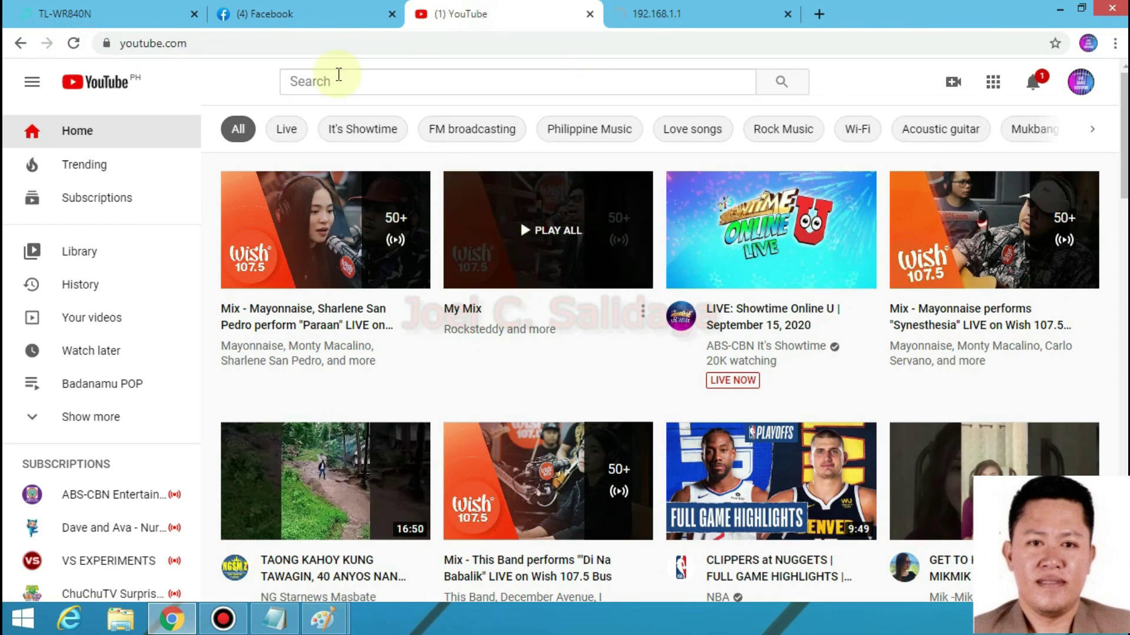
{"action": "left_click", "coordinate": [270, 14]}
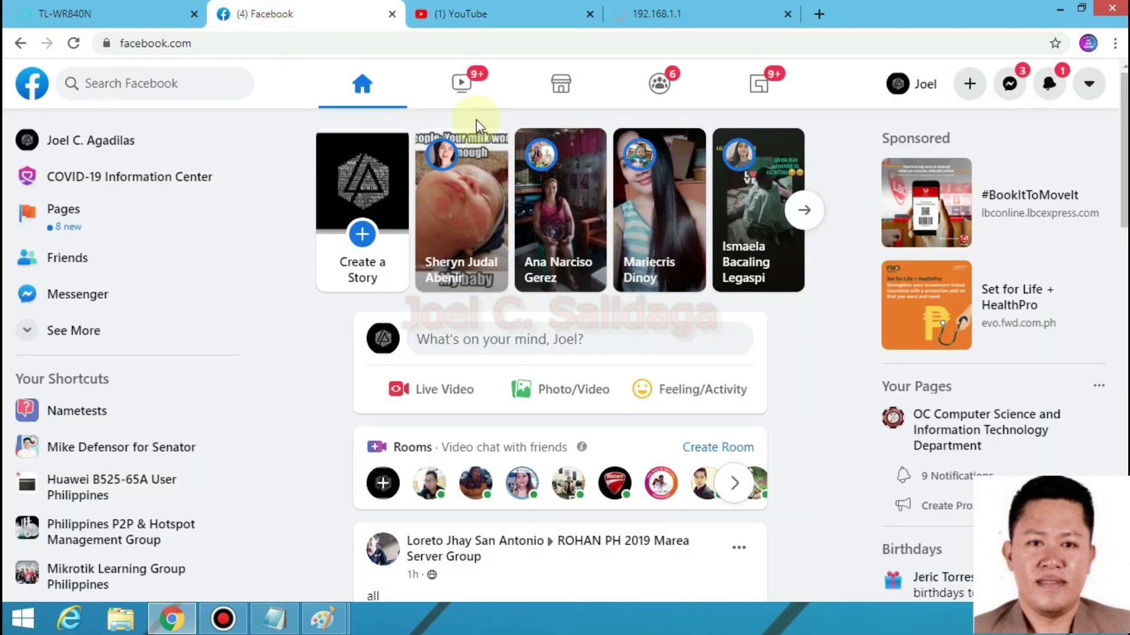